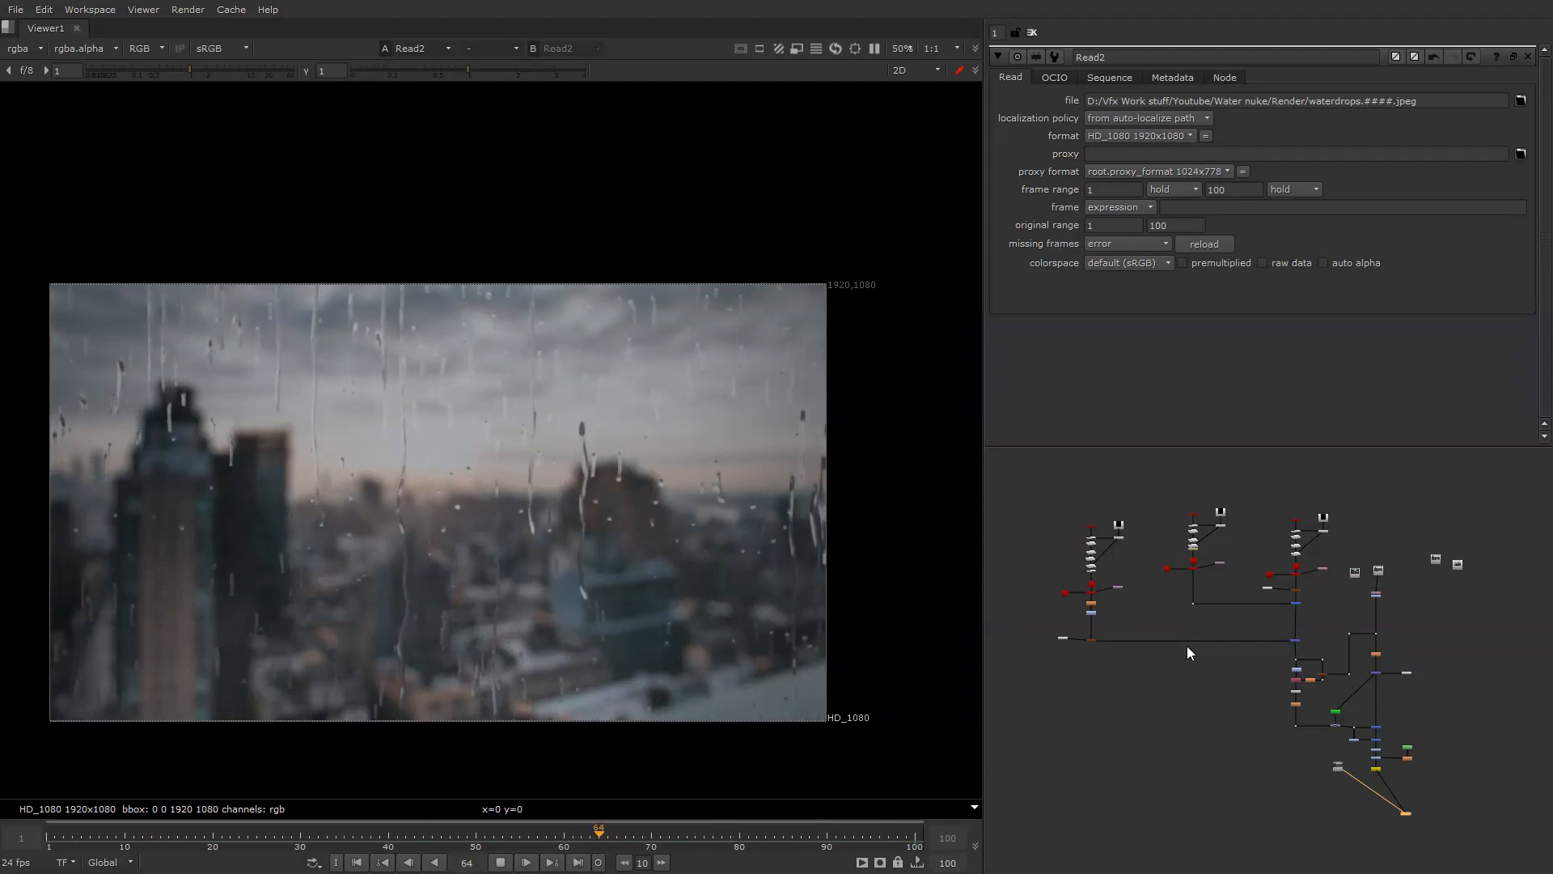
# Step: Examine the finished raindrop node graph, following its particle branches down to the merges, while the rendered result plays
pyautogui.scroll(5, 1303, 589)
pyautogui.moveTo(1333, 556); pyautogui.dragTo(1221, 633)
pyautogui.scroll(-5, 1227, 603)
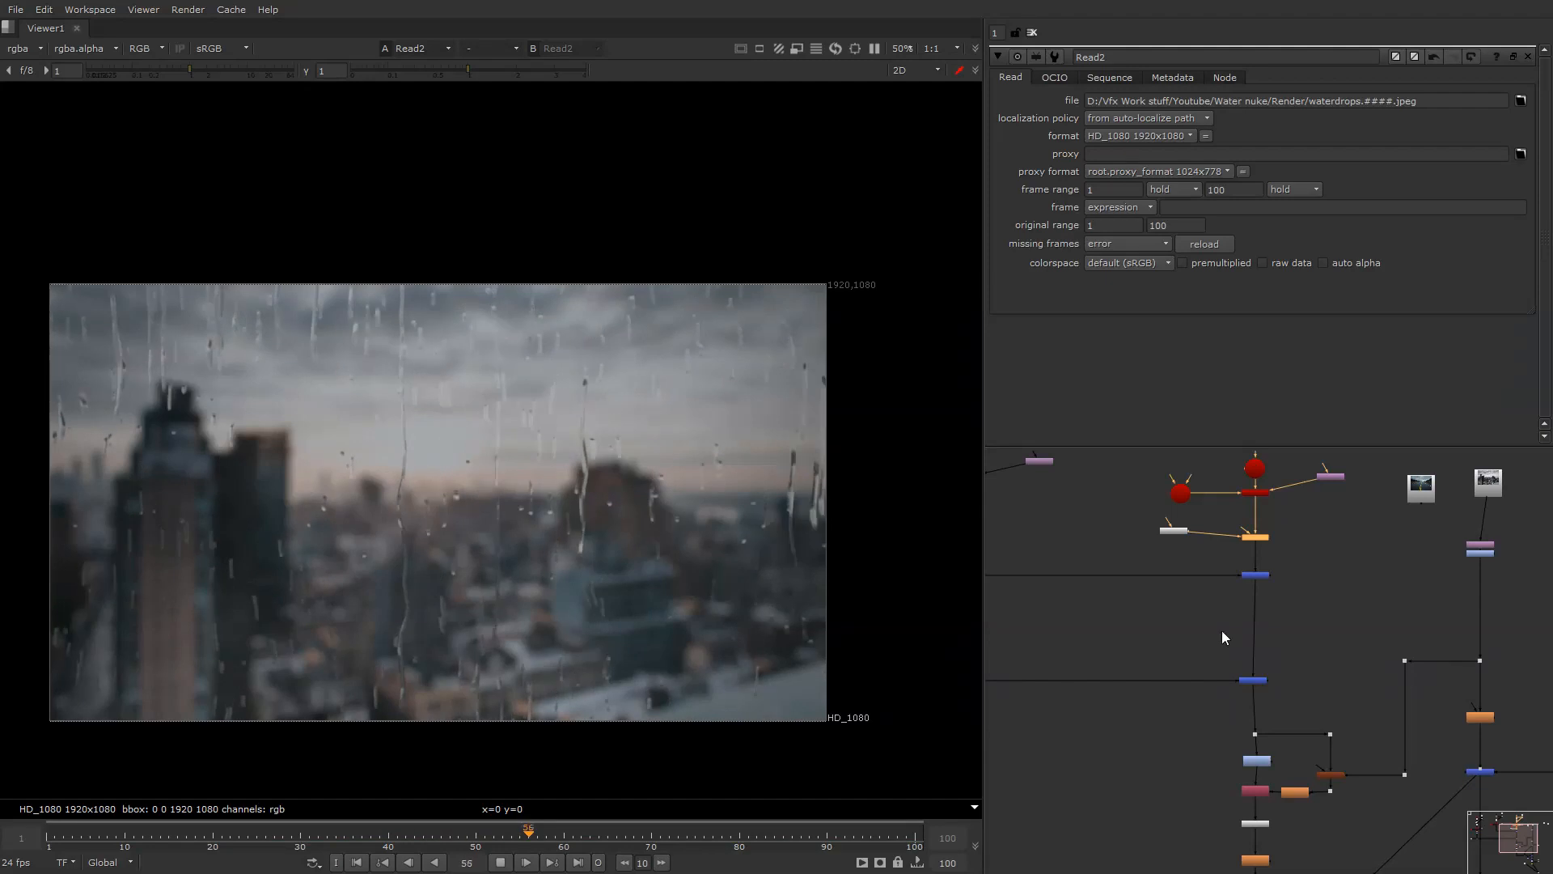
pyautogui.moveTo(1344, 591); pyautogui.dragTo(1300, 623, button='middle')
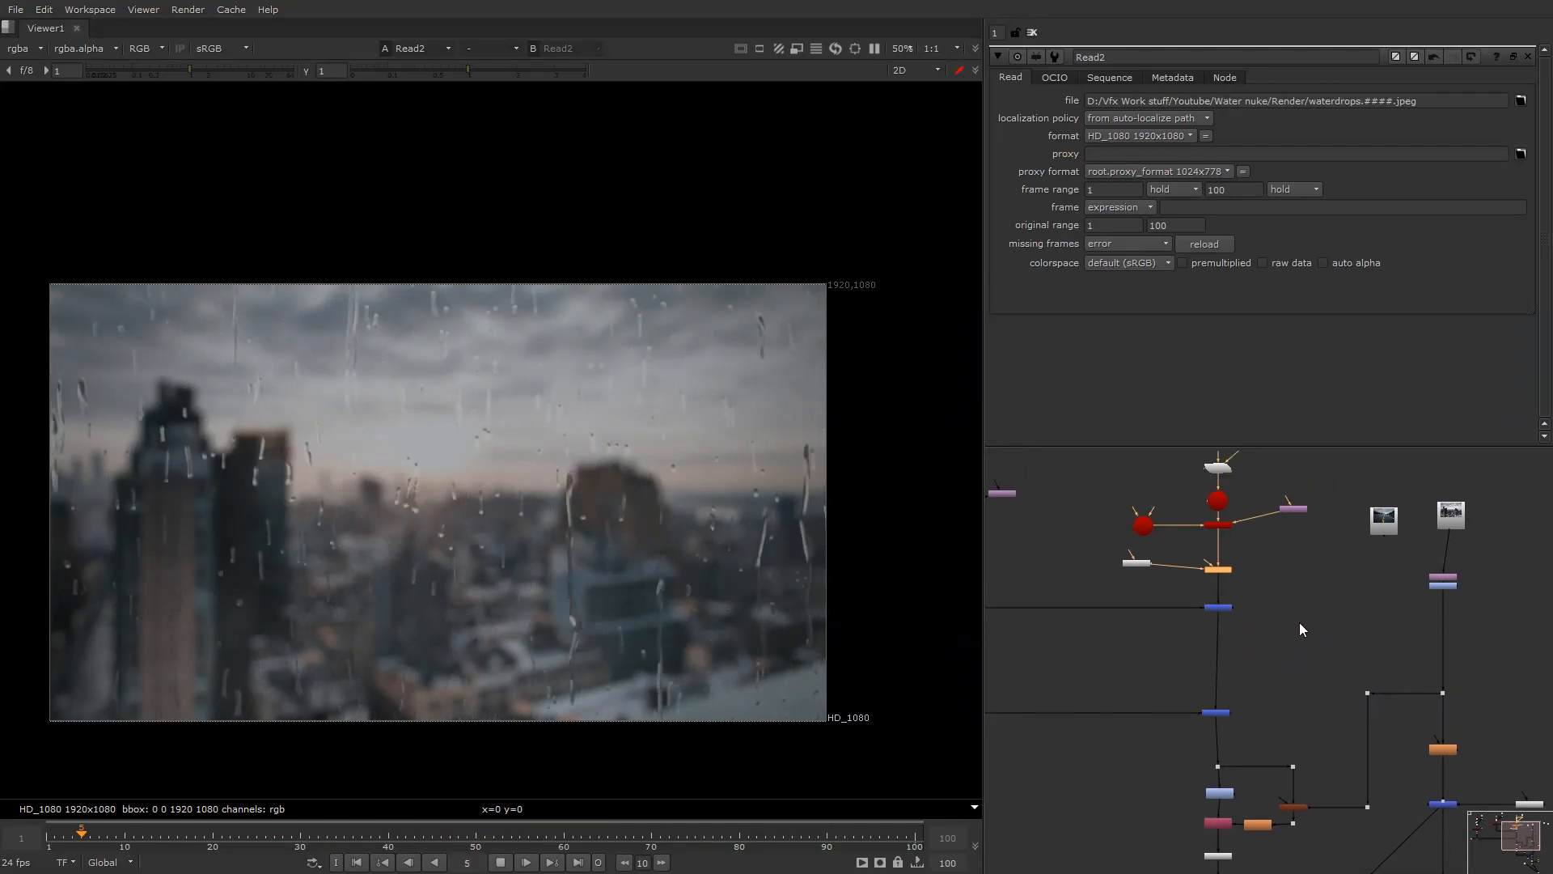
pyautogui.moveTo(1381, 576); pyautogui.dragTo(1345, 564, button='middle')
pyautogui.scroll(4, 1341, 557)
pyautogui.click(1326, 484)
pyautogui.scroll(-5, 1326, 533)
pyautogui.moveTo(1260, 593); pyautogui.dragTo(1271, 555, button='middle')
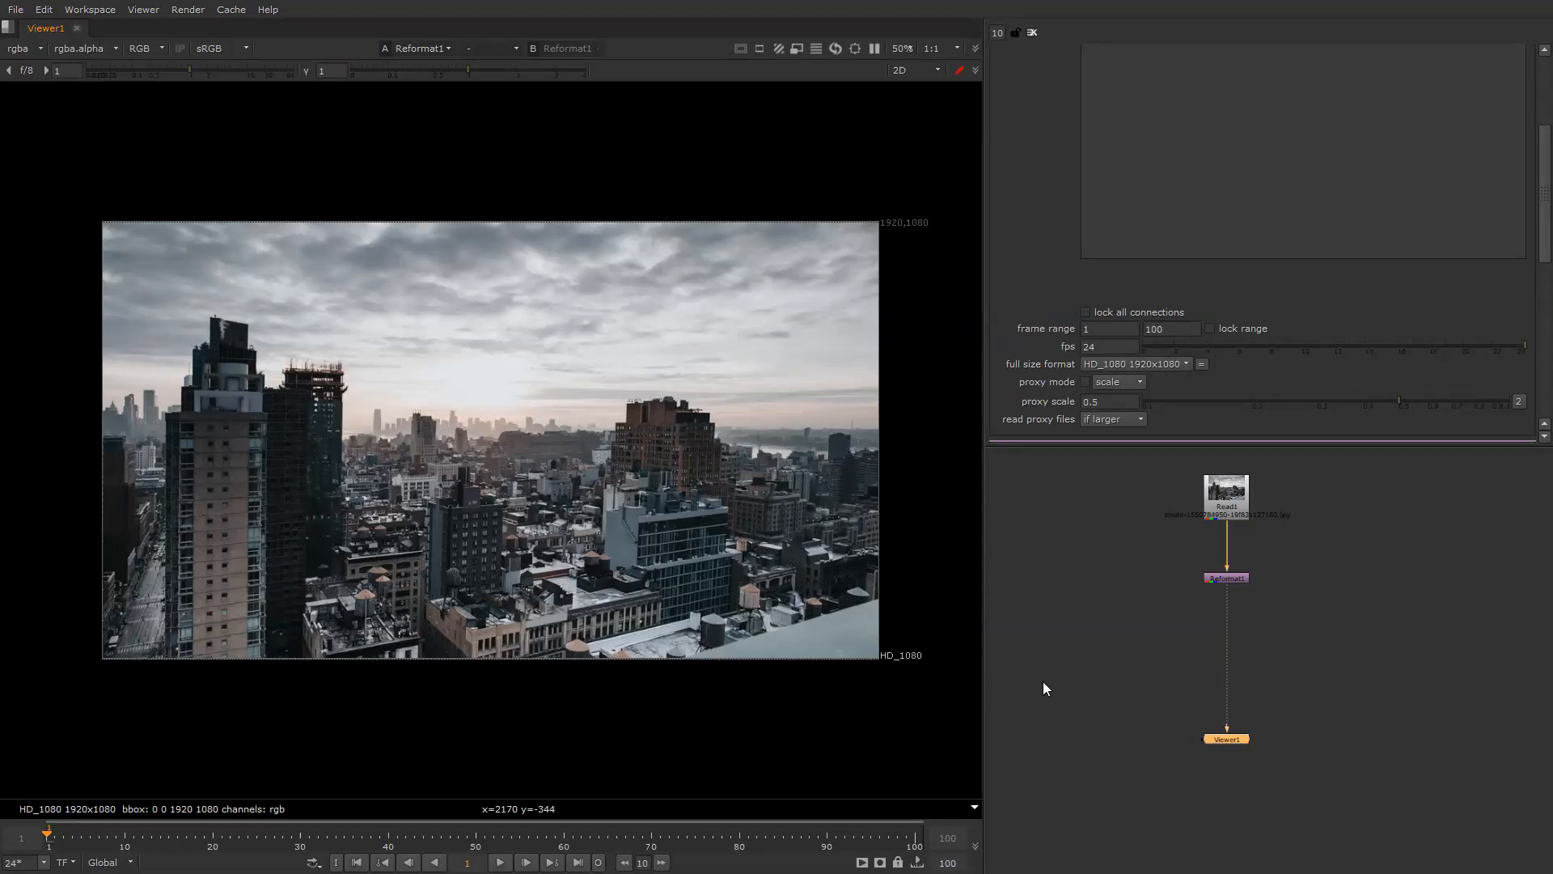
# Step: Review the background plate's Read and Reformat nodes alongside the project's frame range and full size format settings
pyautogui.click(1136, 595)
pyautogui.moveTo(1167, 572); pyautogui.dragTo(1375, 684)
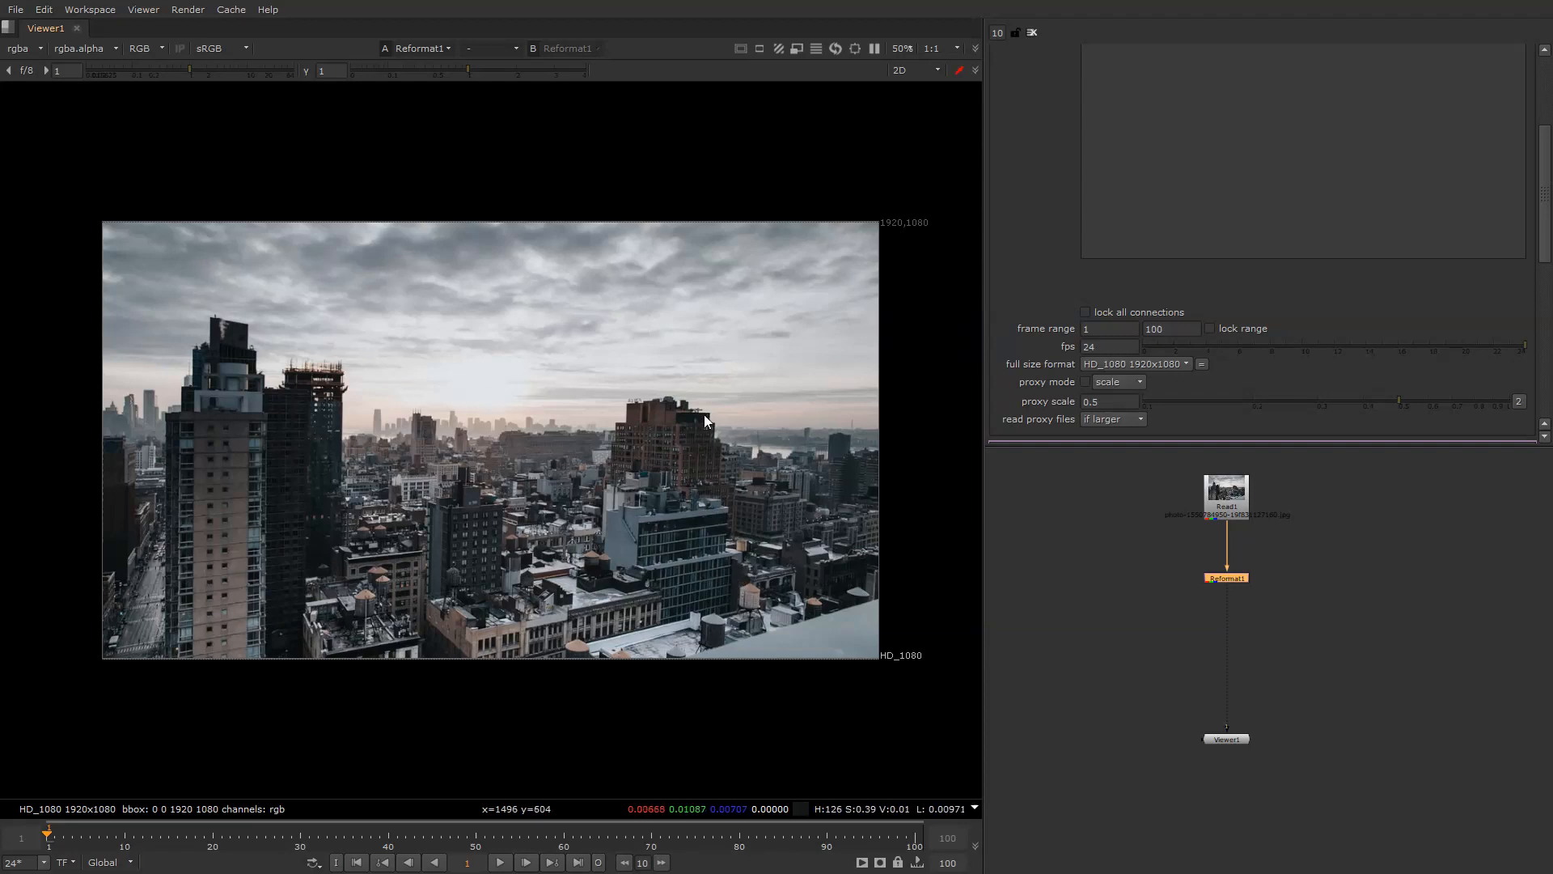
pyautogui.scroll(-2, 1340, 539)
pyautogui.scroll(-3, 1338, 533)
pyautogui.moveTo(1244, 533); pyautogui.dragTo(1261, 556, button='middle')
pyautogui.scroll(4, 1240, 529)
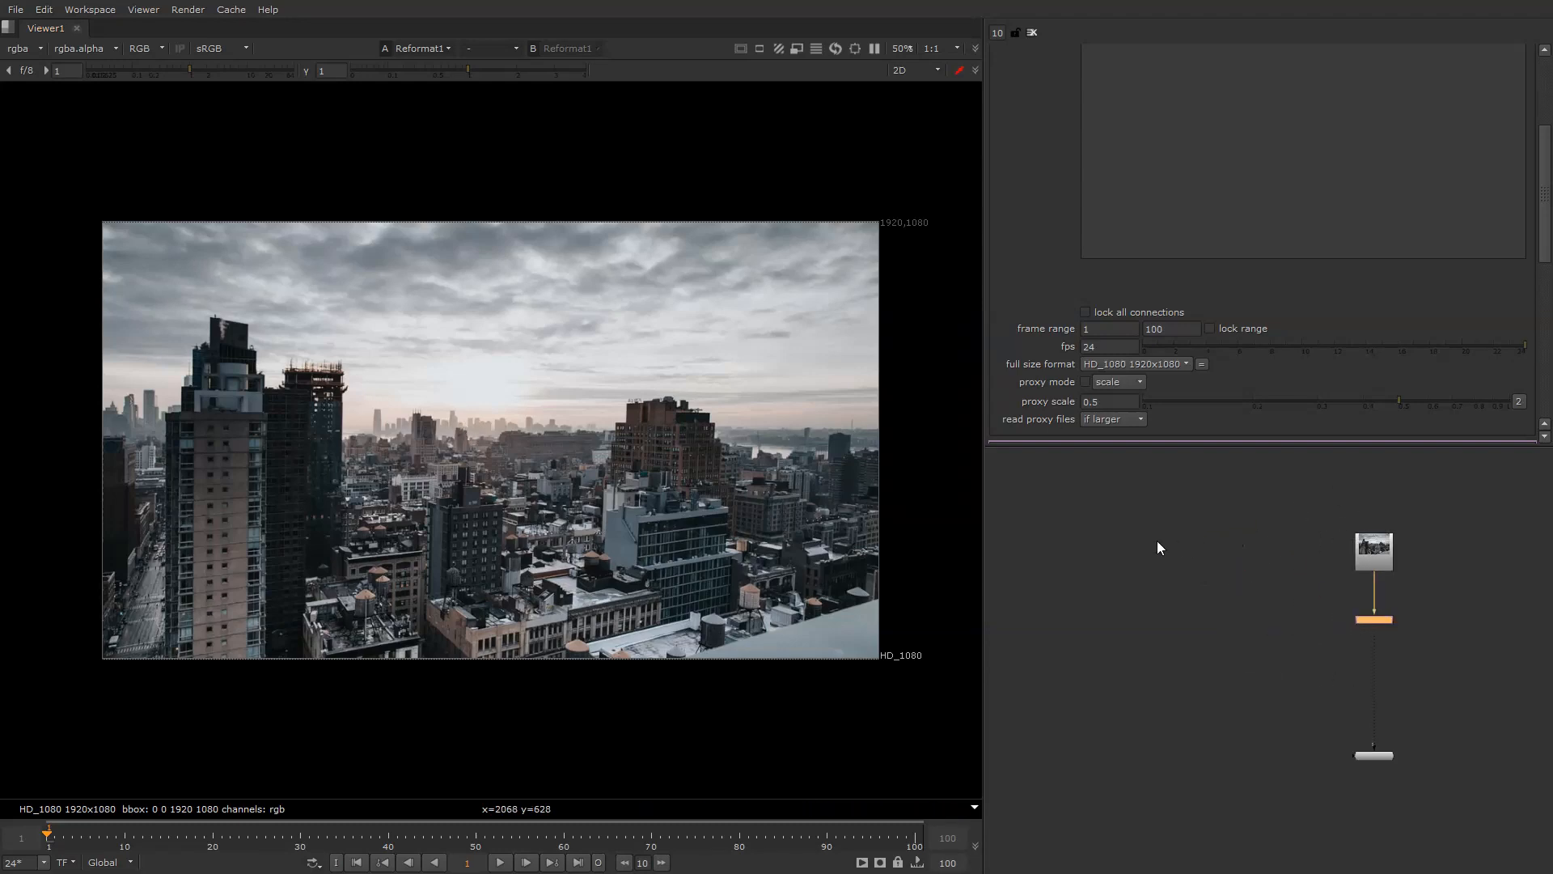
pyautogui.moveTo(1146, 540); pyautogui.dragTo(1181, 578, button='middle')
pyautogui.click(1181, 569)
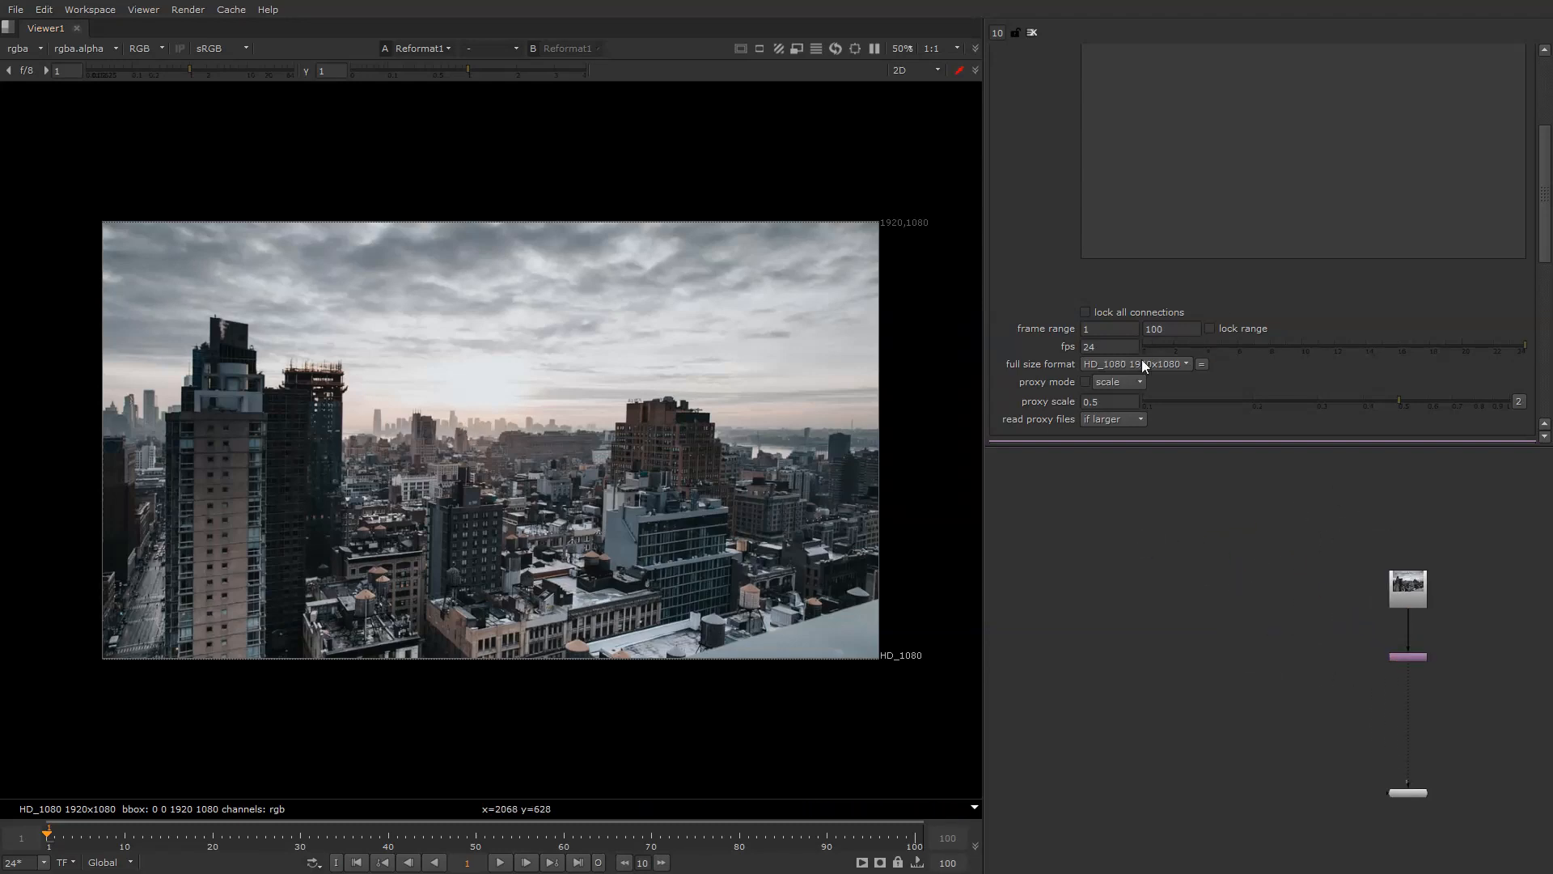
pyautogui.moveTo(1334, 609); pyautogui.dragTo(1259, 579, button='middle')
pyautogui.scroll(3, 1121, 566)
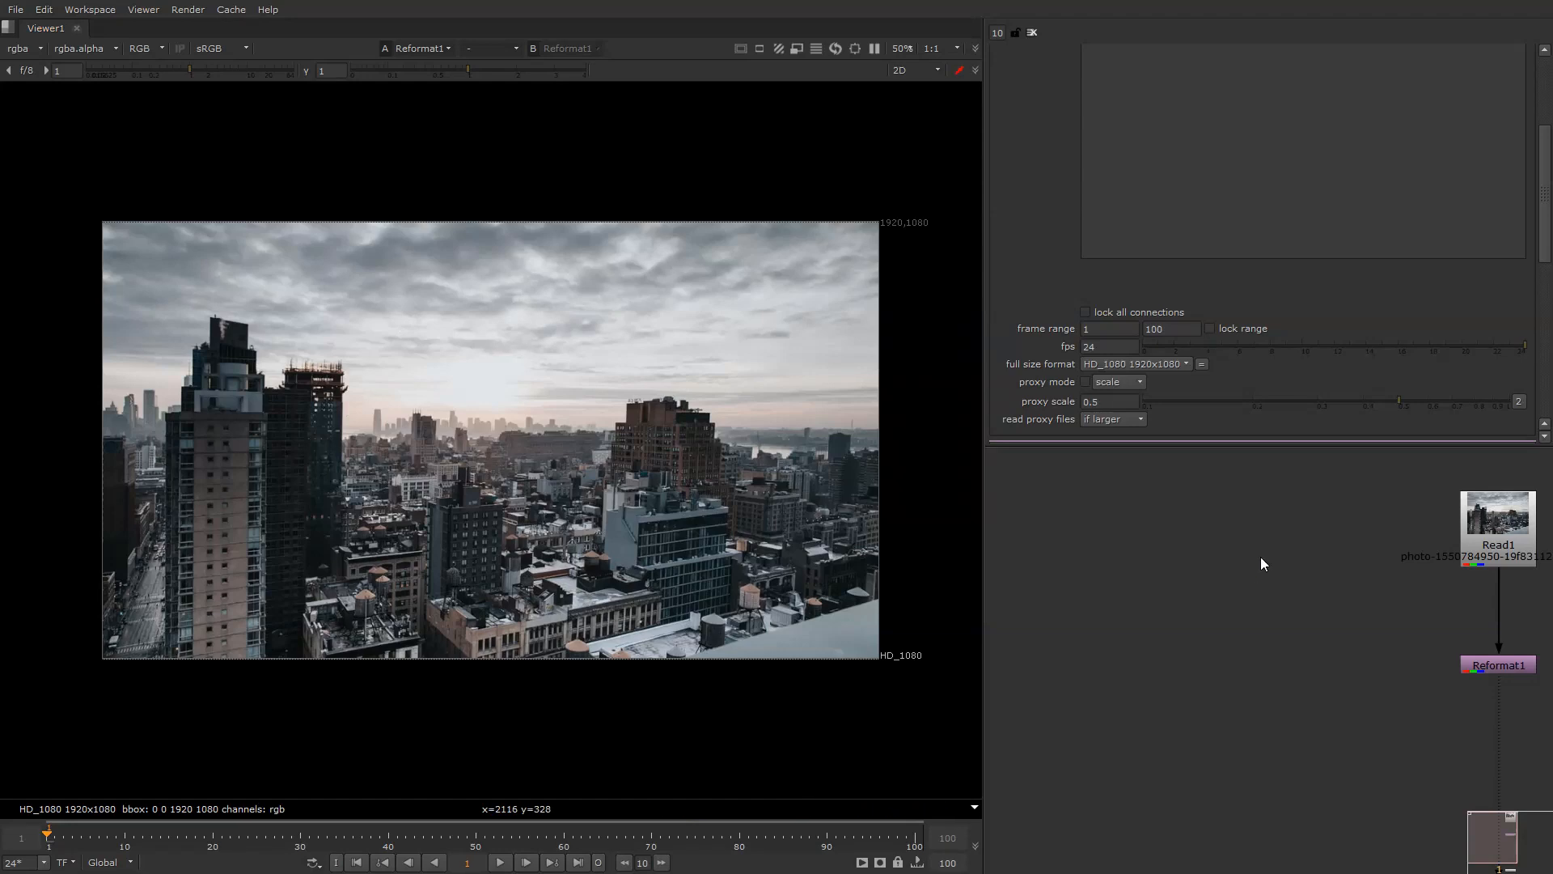
# Step: Add a Constant node in the empty area beside the background plate's nodes
pyautogui.scroll(-3, 1256, 555)
pyautogui.press('Tab')
pyautogui.write('cont')
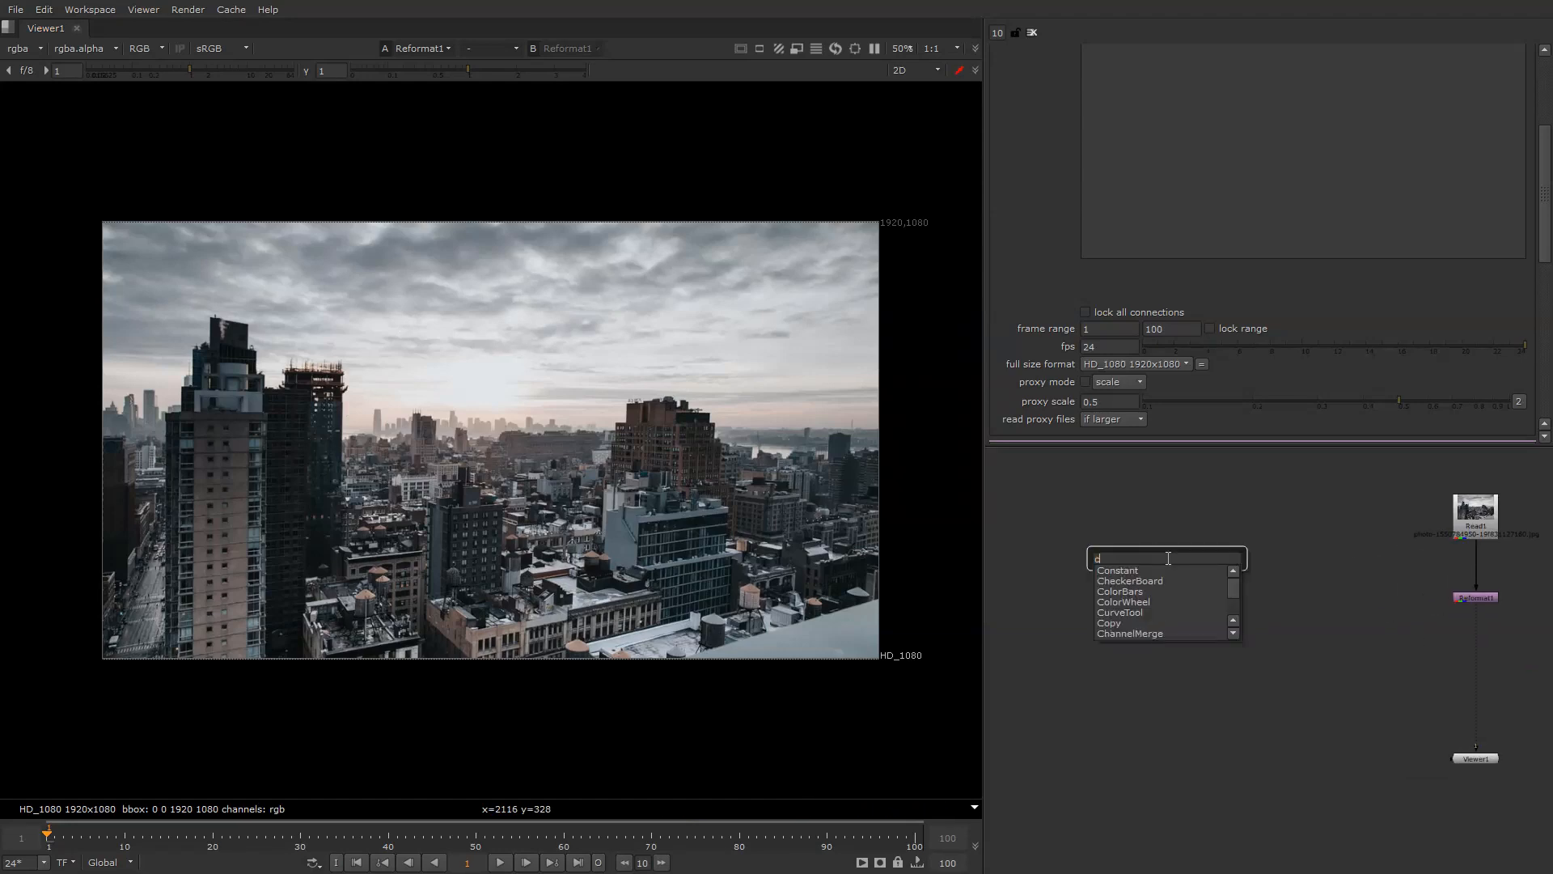
pyautogui.press('BackSpace')
pyautogui.press('Down')
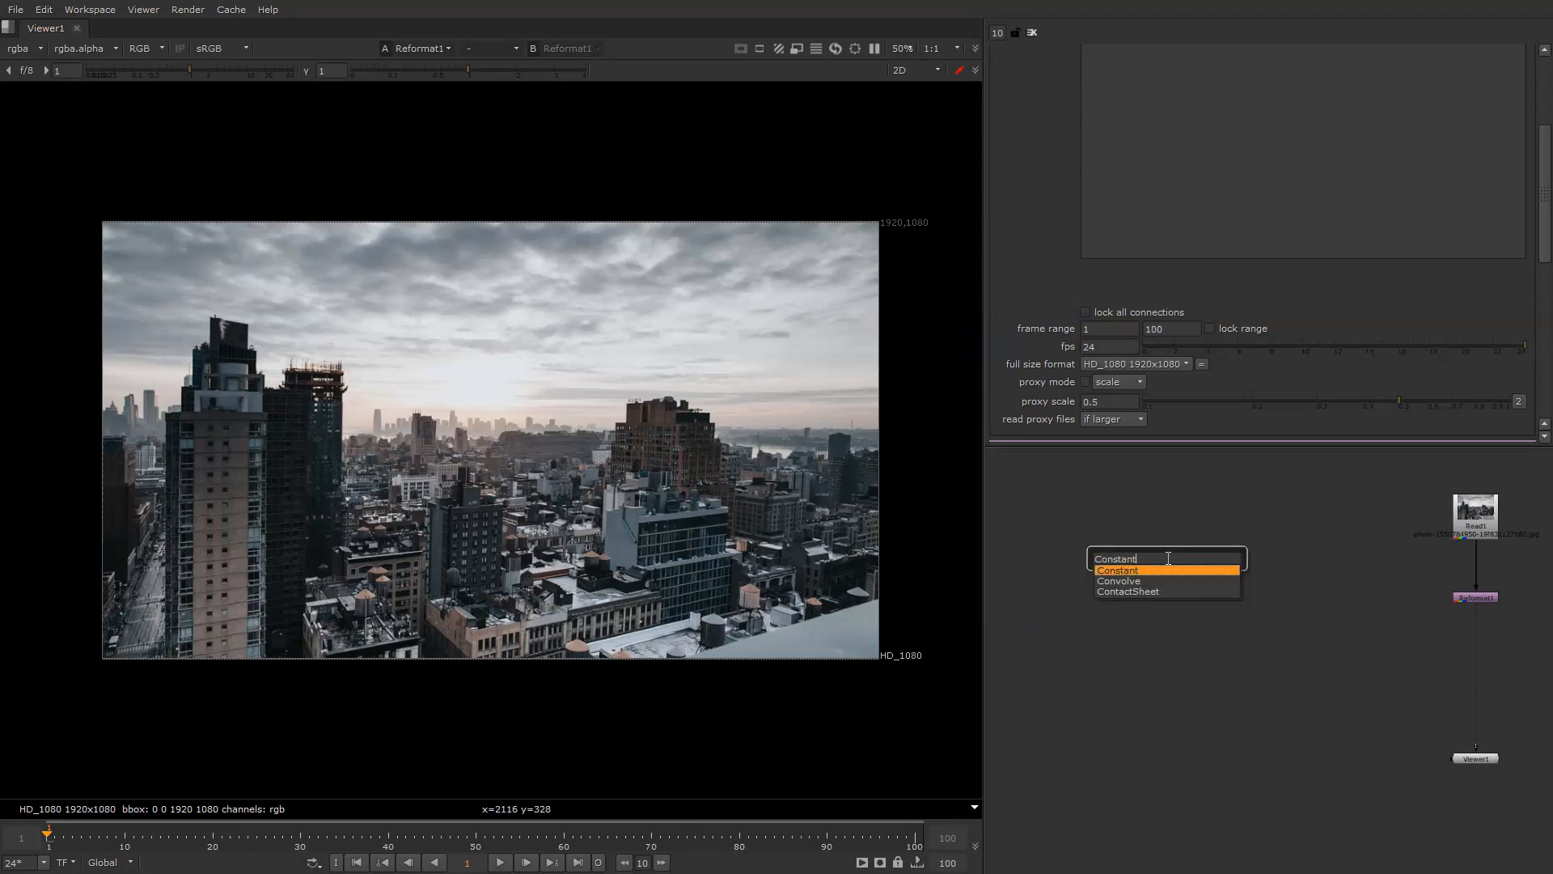
pyautogui.press('Return')
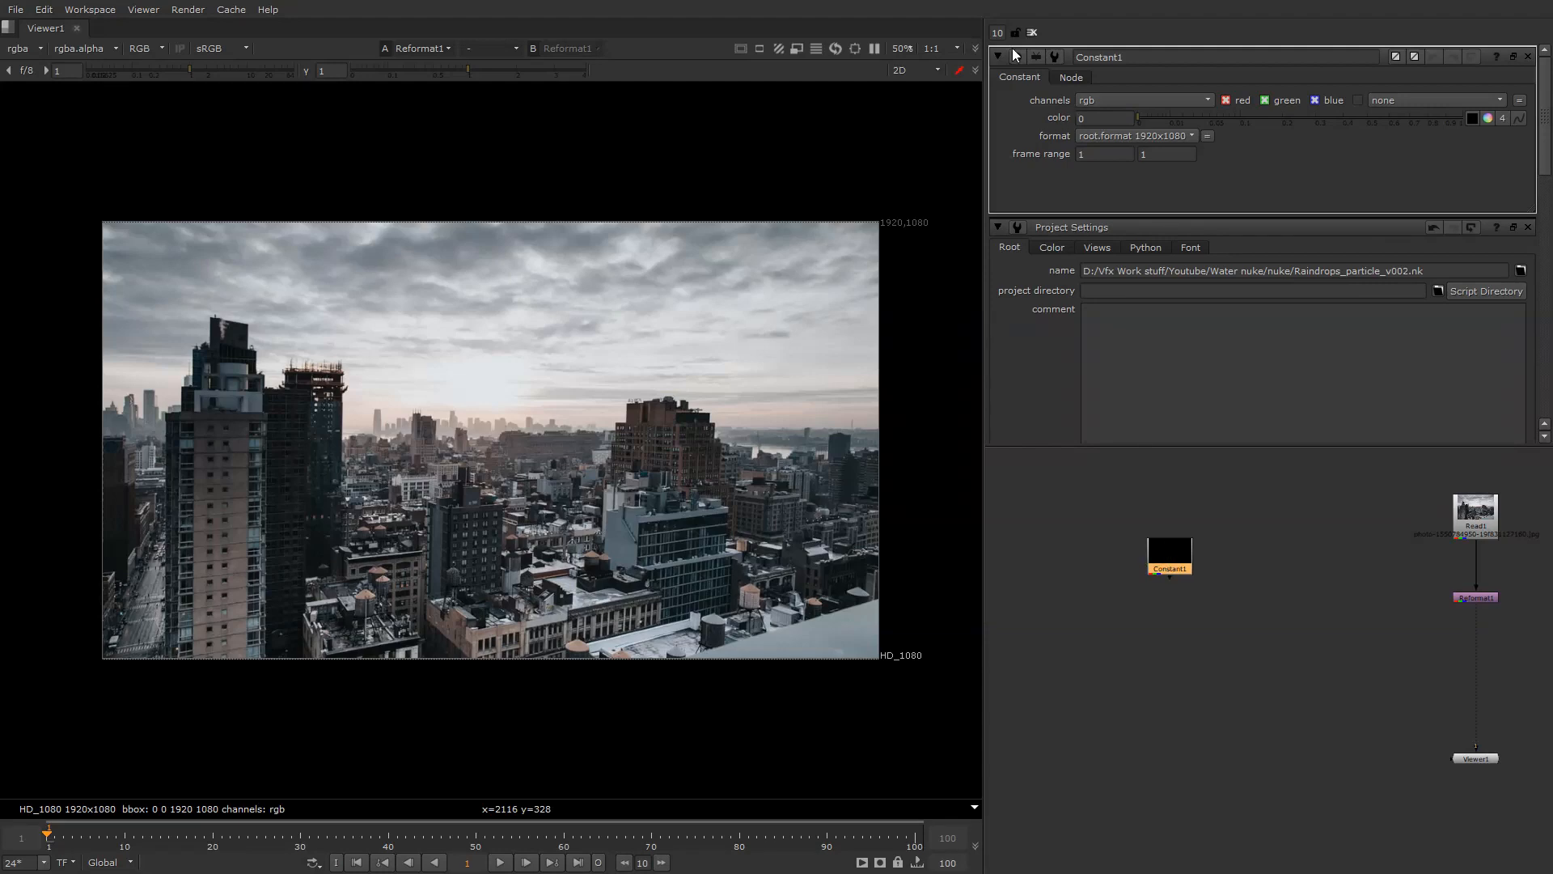
# Step: Limit the properties area to 1 open panel and show the Constant node in the viewer
pyautogui.press('BackSpace')
pyautogui.press('Return')
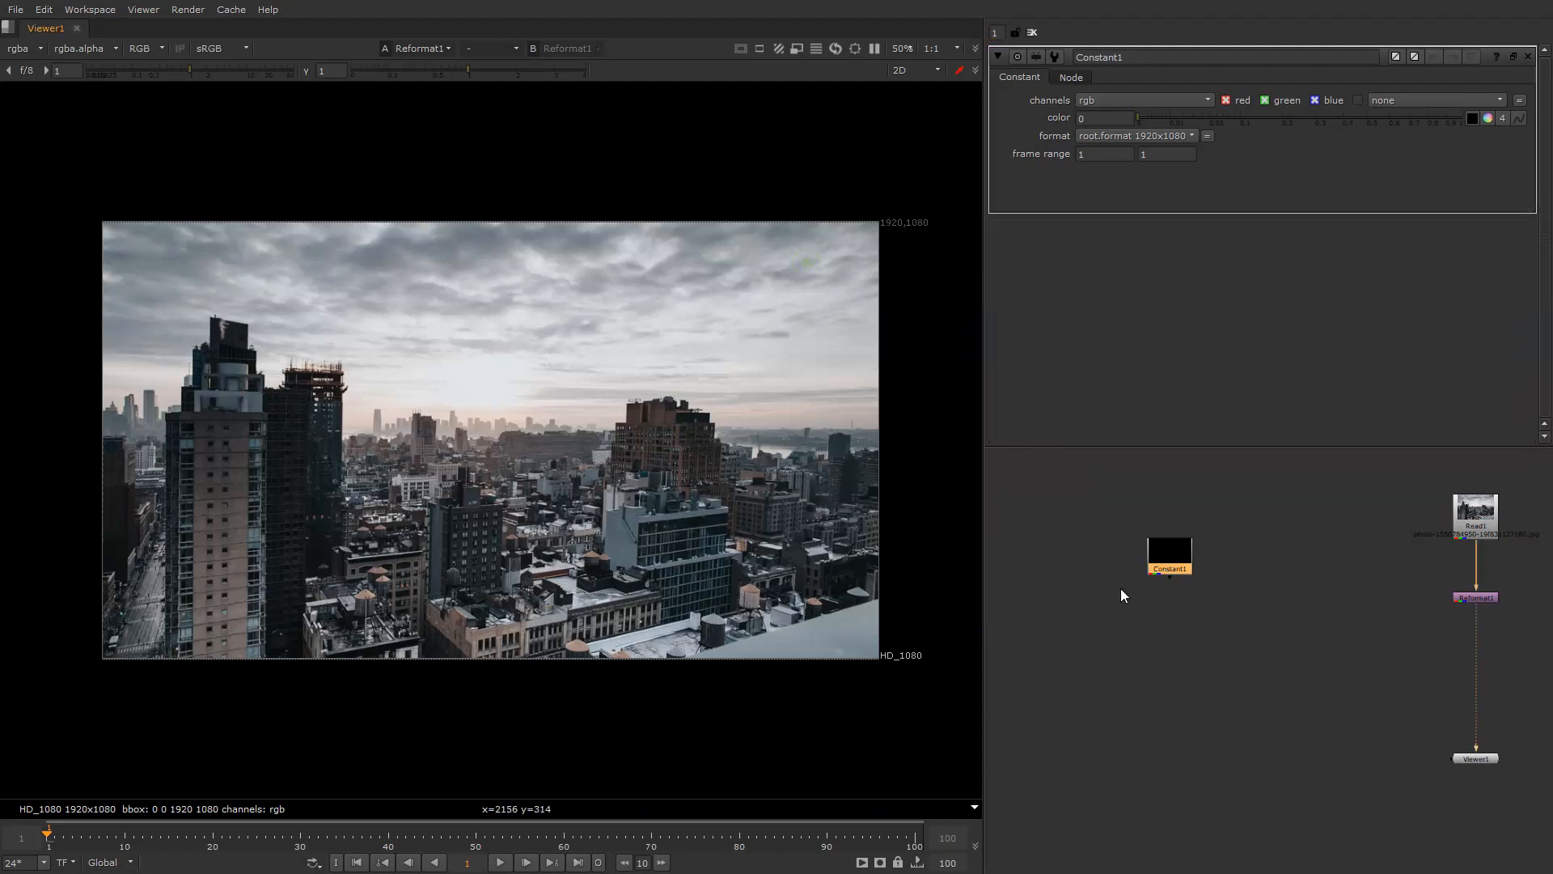
pyautogui.scroll(2, 1175, 561)
pyautogui.press('1')
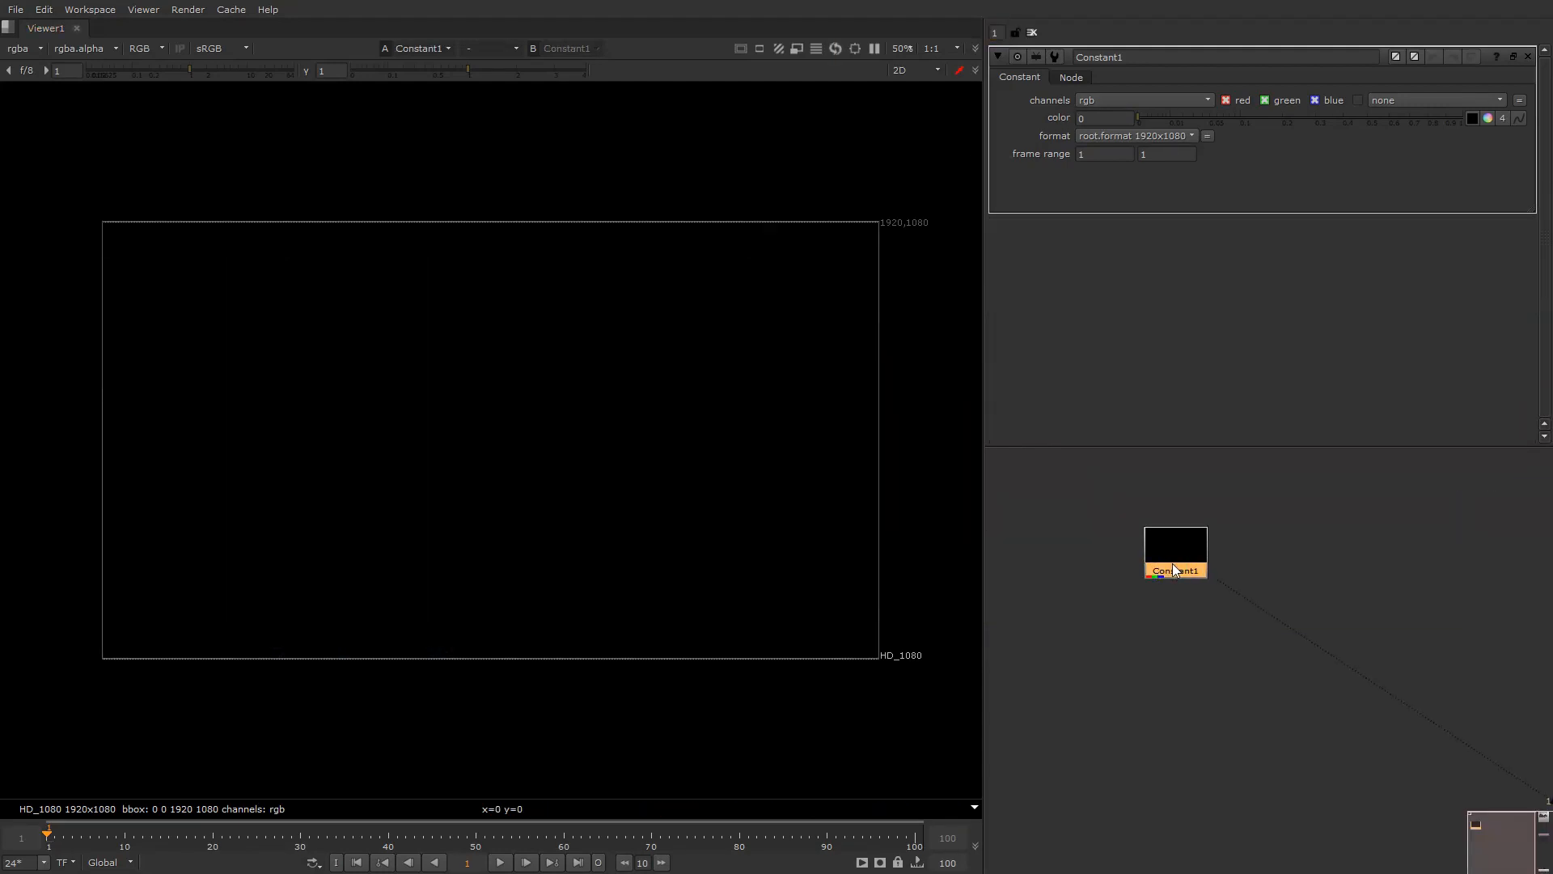
pyautogui.moveTo(1172, 563); pyautogui.dragTo(1188, 541)
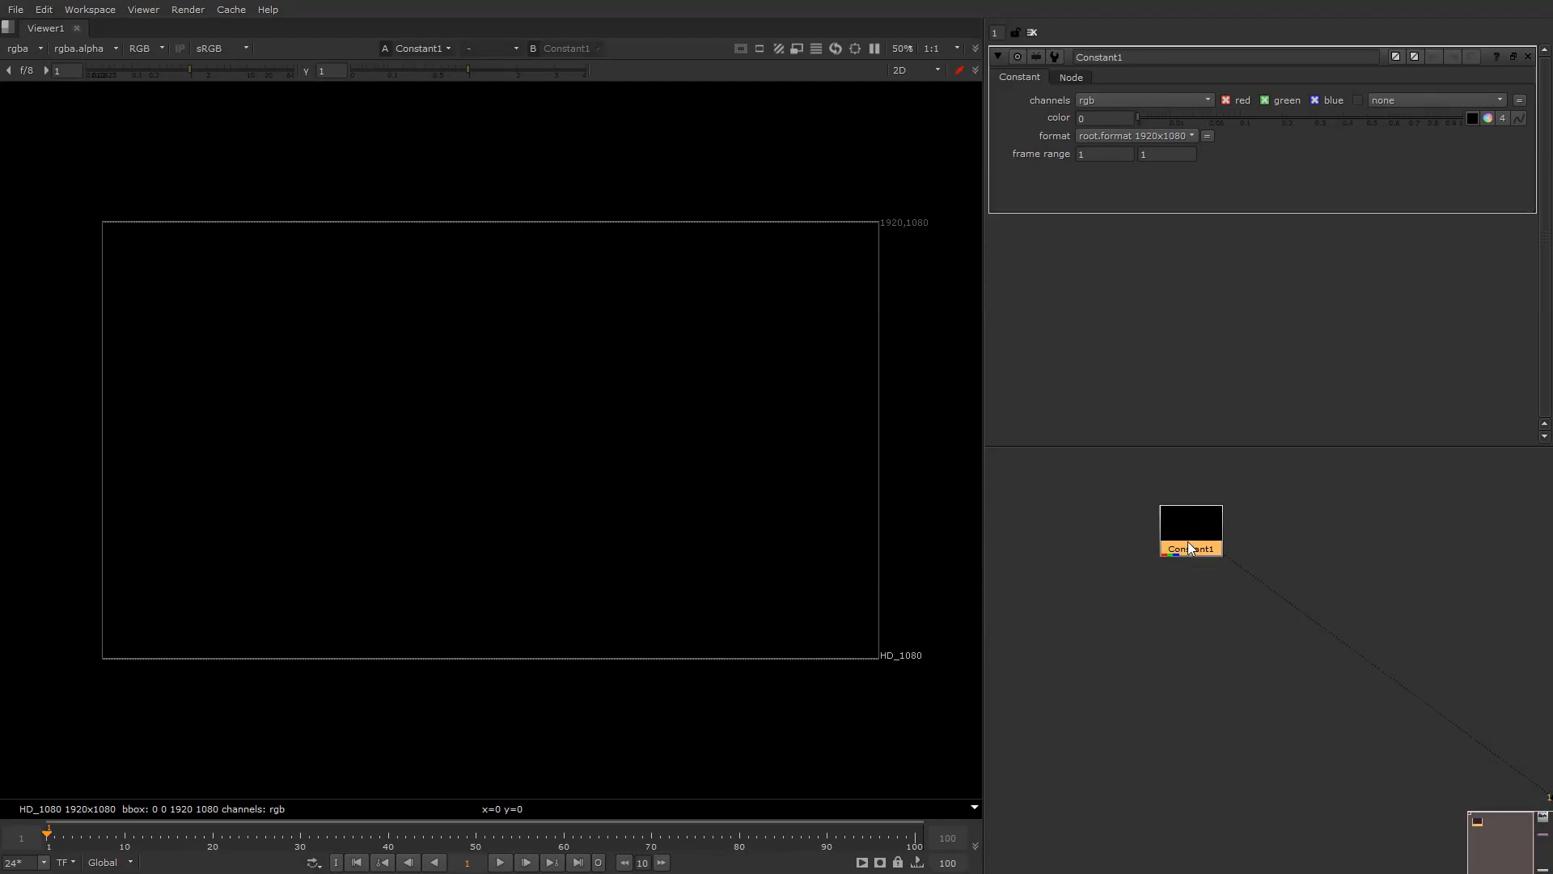
# Step: Create a new format named rain with a 40 by 40 file size for the Constant node
pyautogui.click(1103, 137)
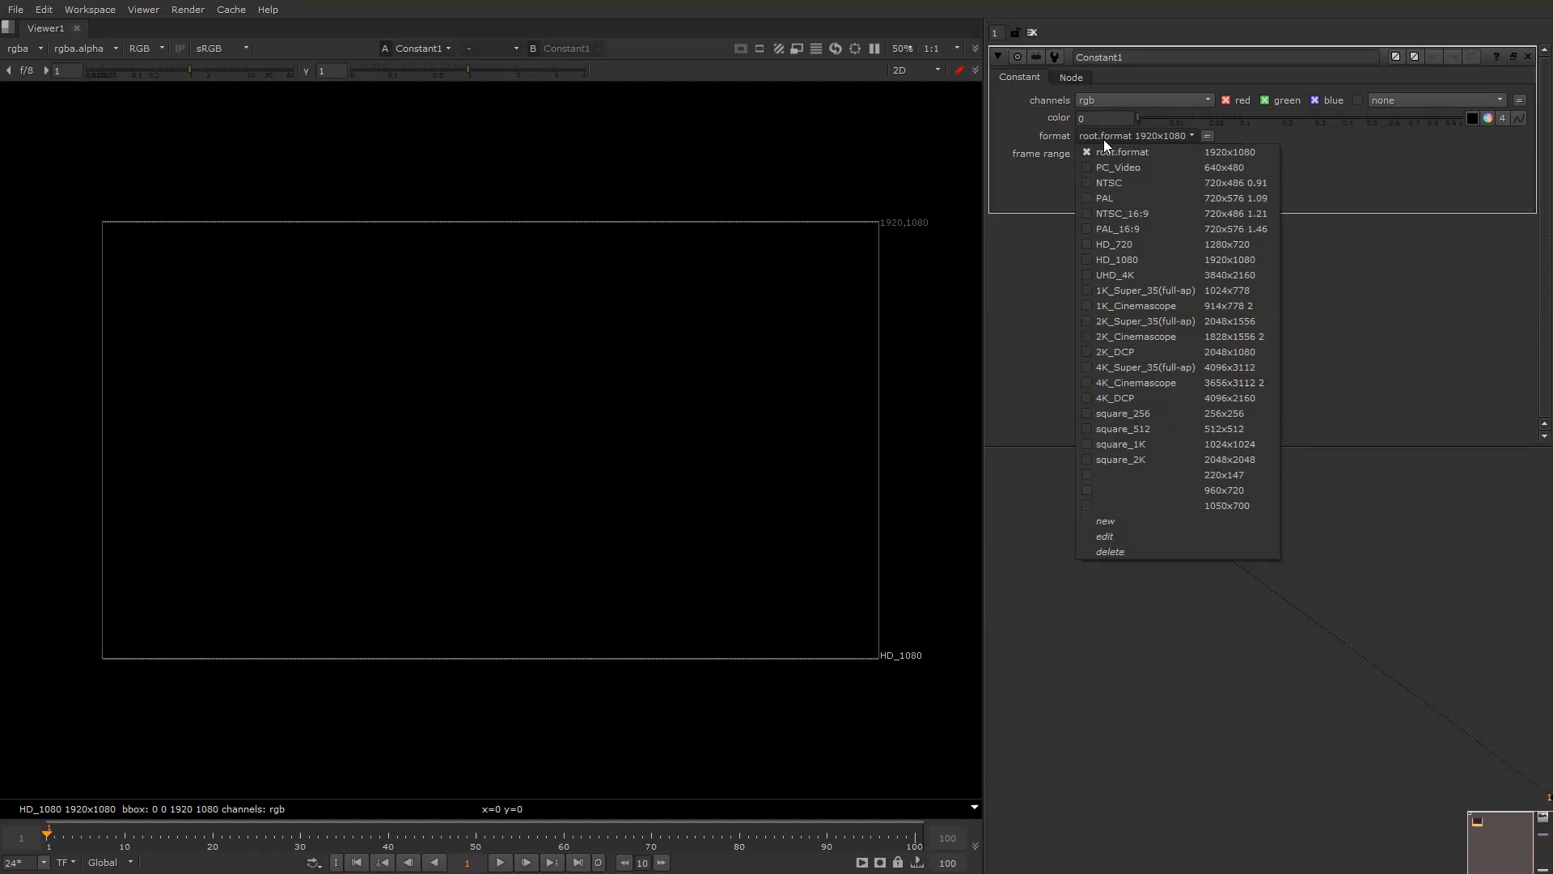
pyautogui.click(1089, 520)
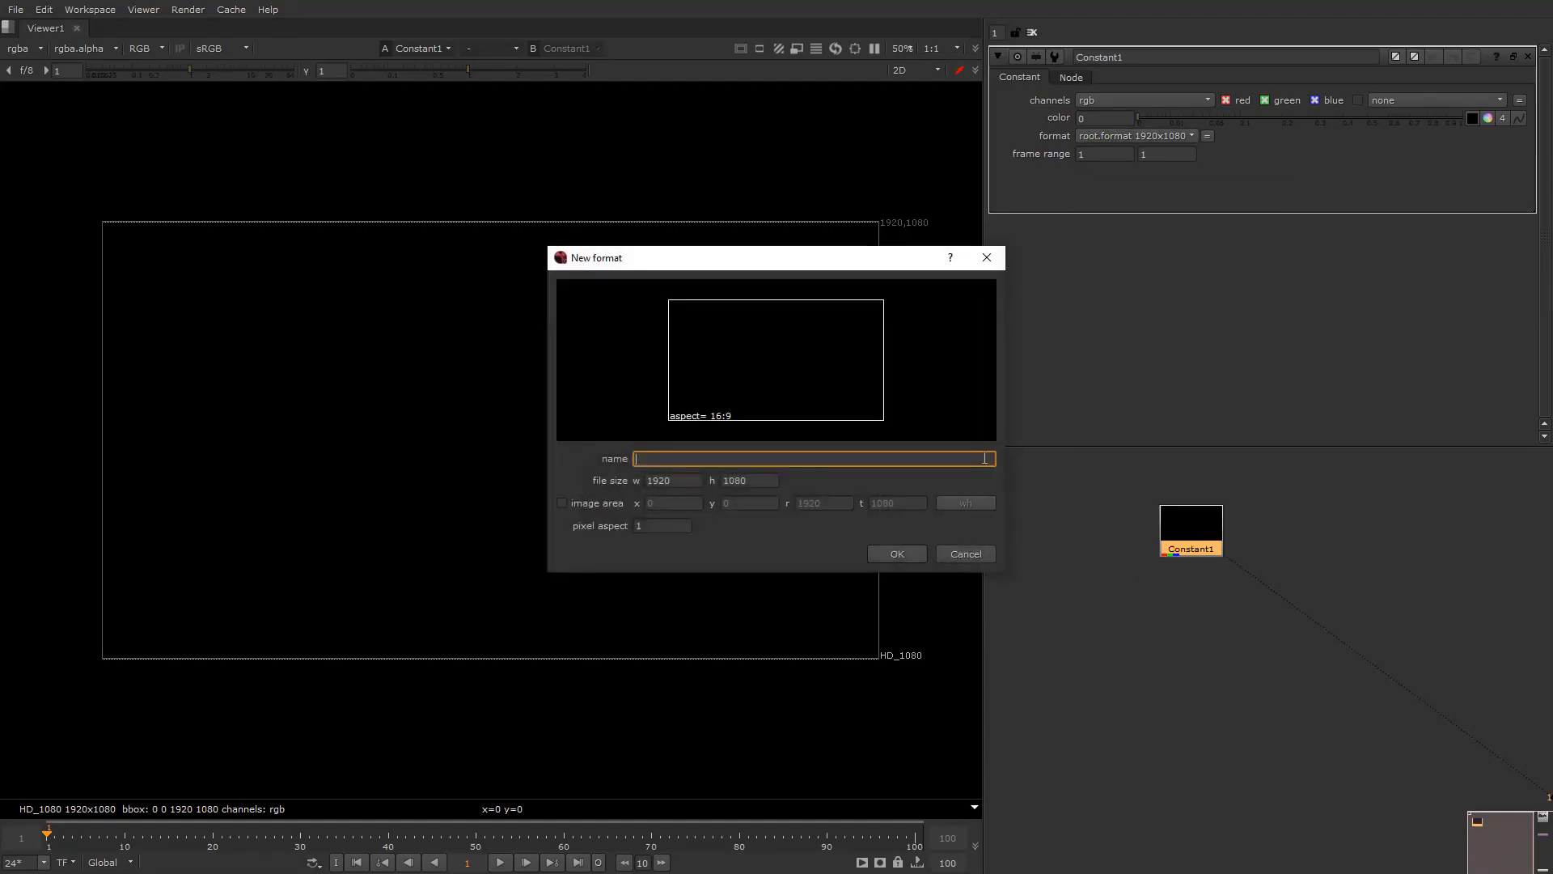
pyautogui.doubleClick(701, 483)
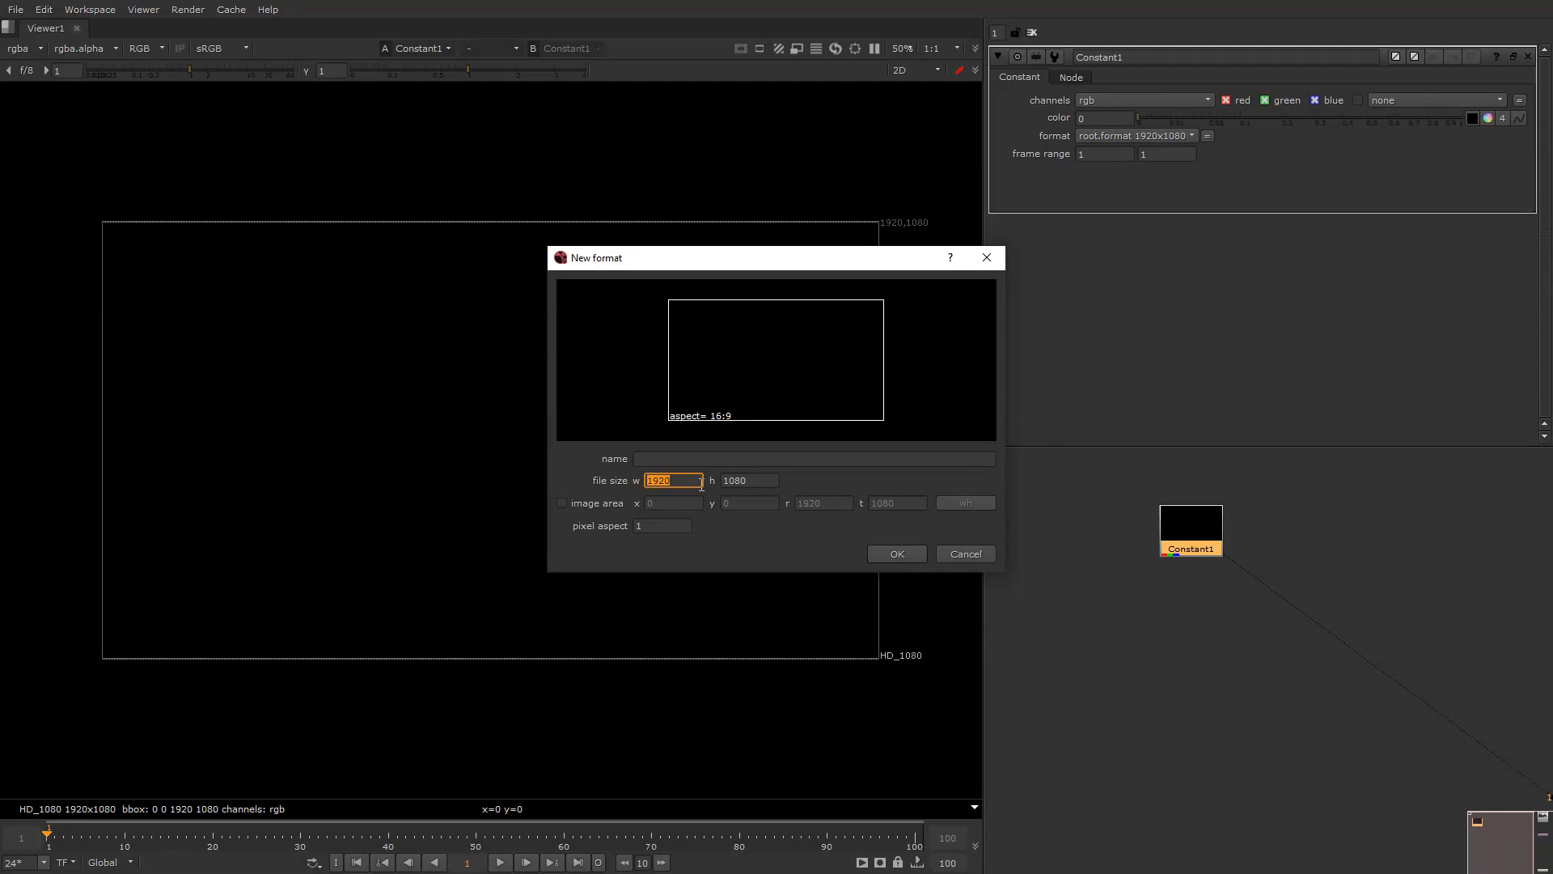
pyautogui.write('40')
pyautogui.press('Tab')
pyautogui.write('40')
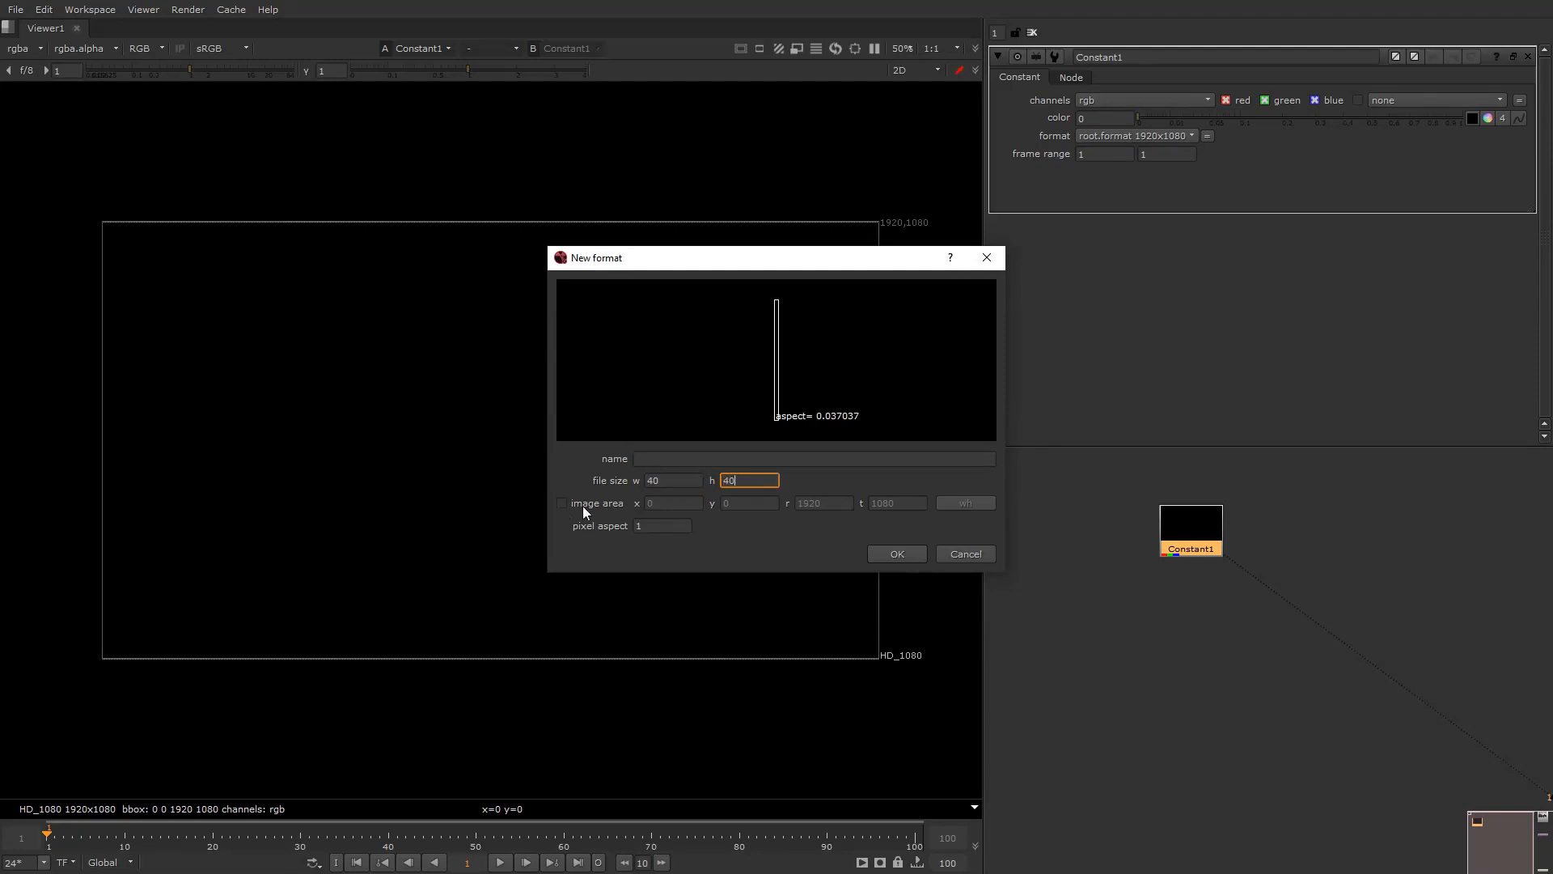
pyautogui.click(655, 460)
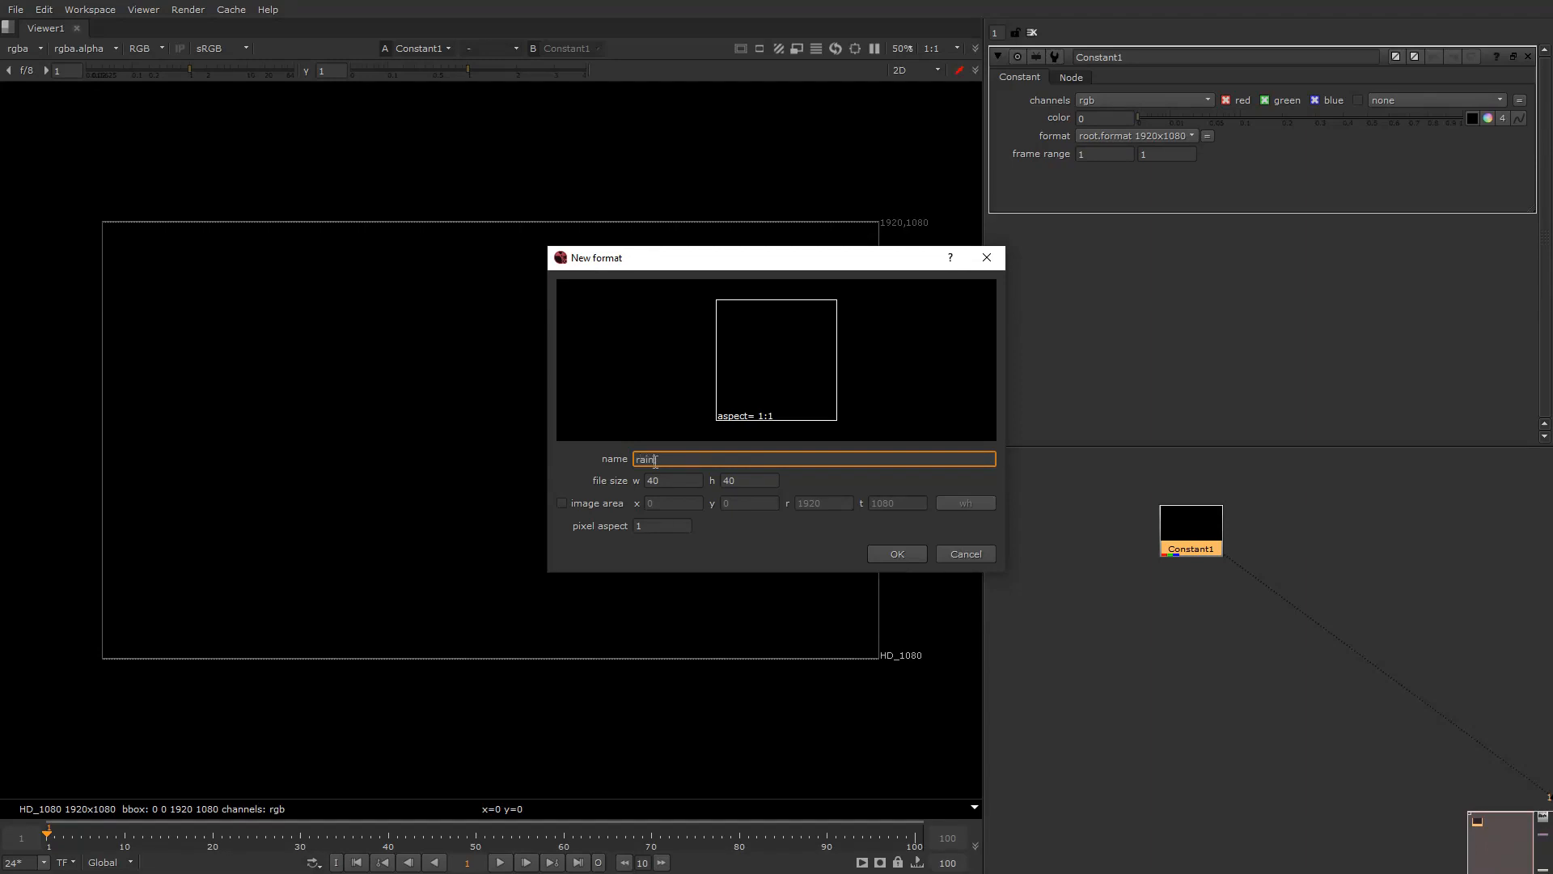
pyautogui.press('Return')
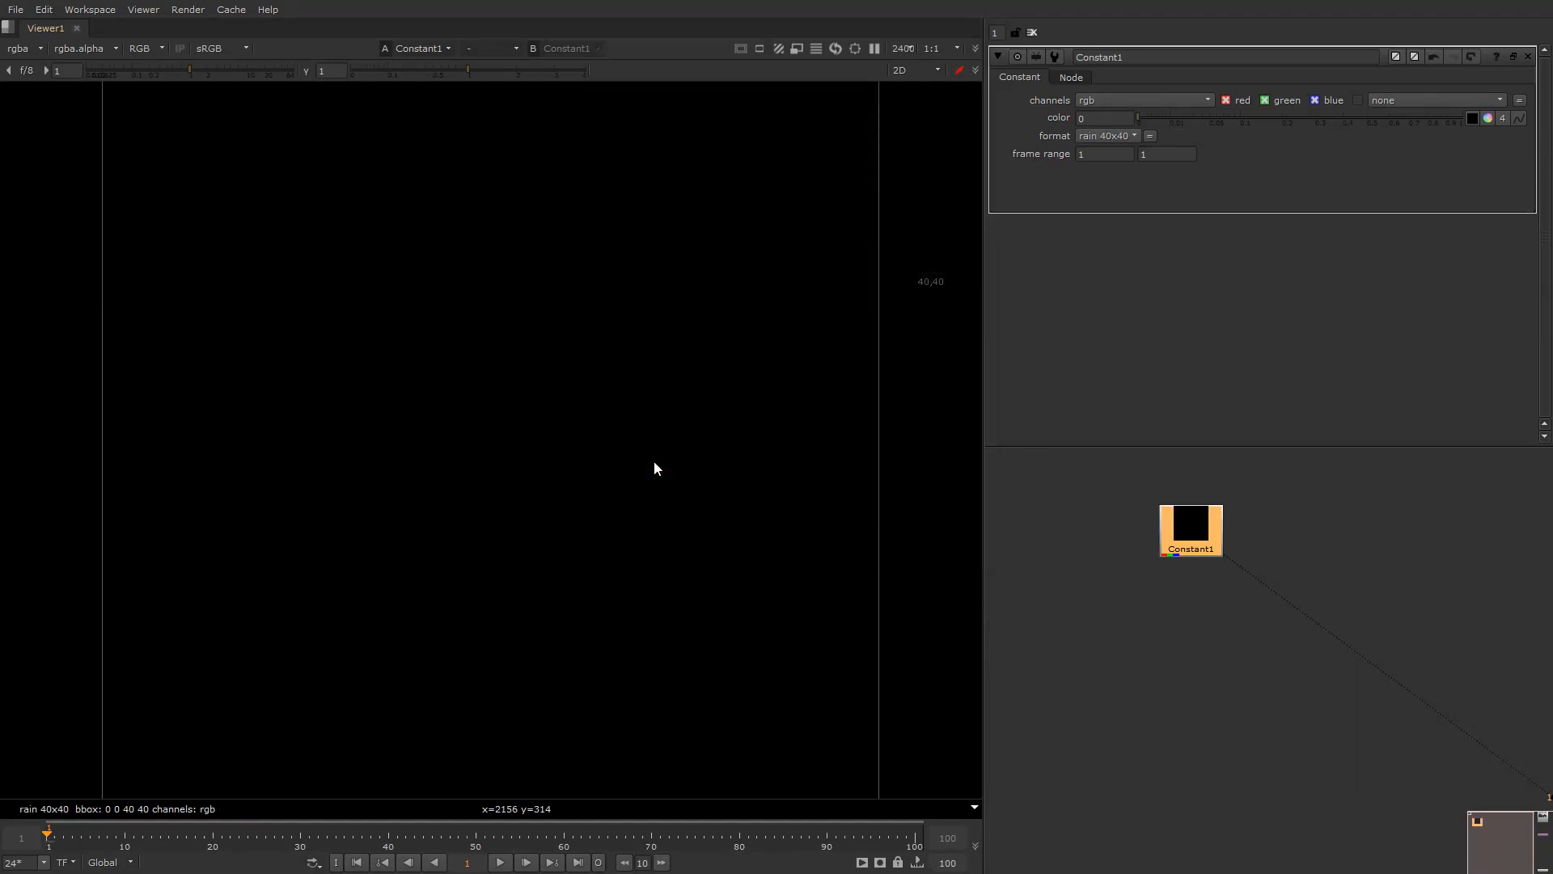
# Step: Add a Radial node directly below the Constant node
pyautogui.scroll(-1, 977, 217)
pyautogui.scroll(-2, 977, 216)
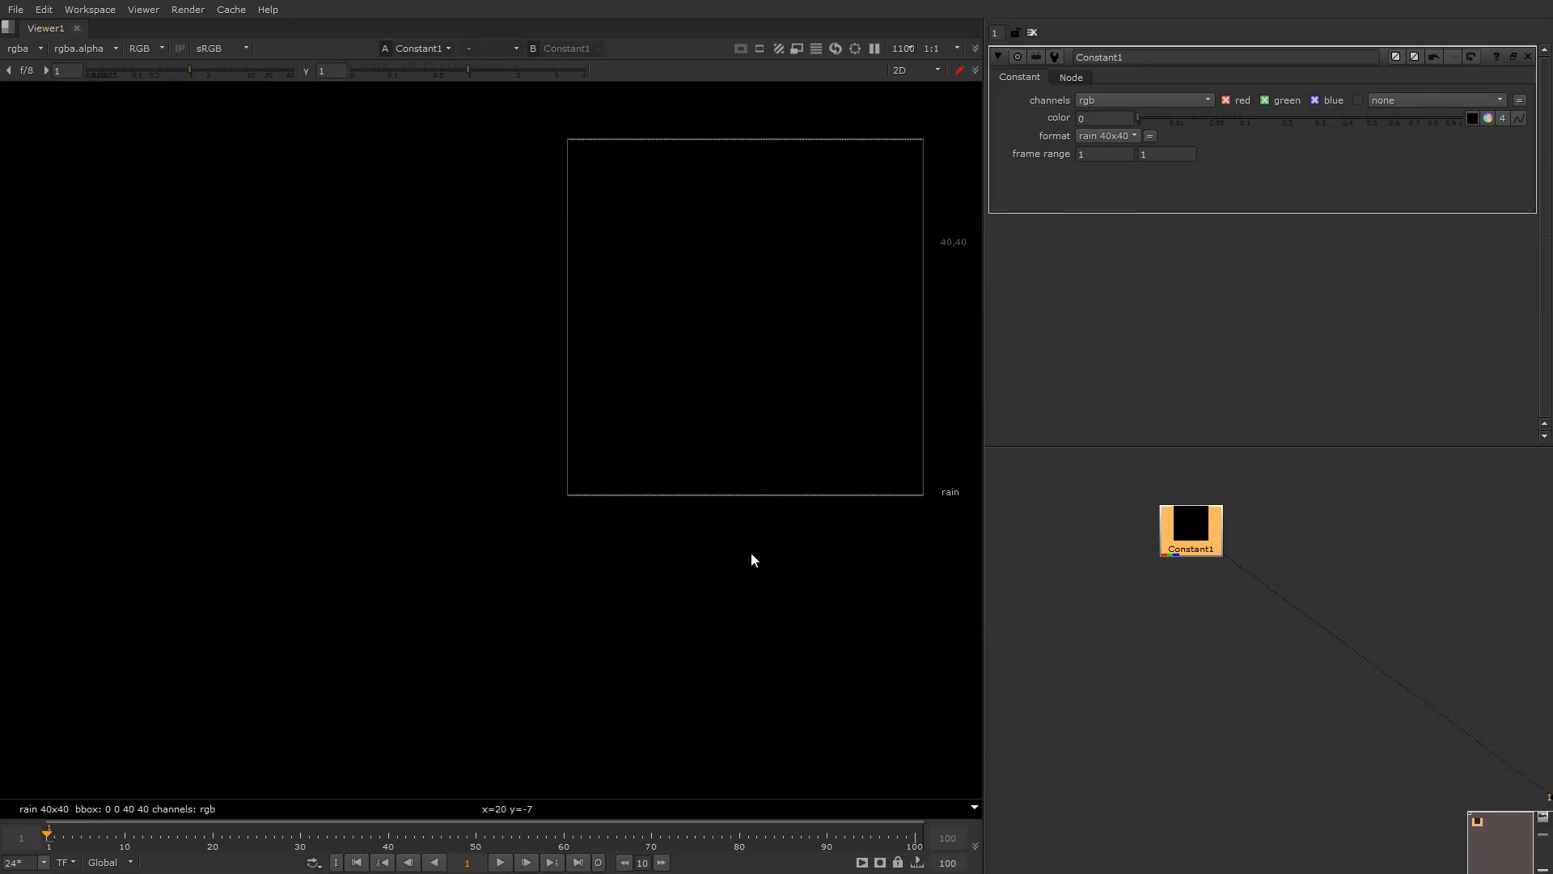
pyautogui.press('f')
pyautogui.scroll(-3, 799, 411)
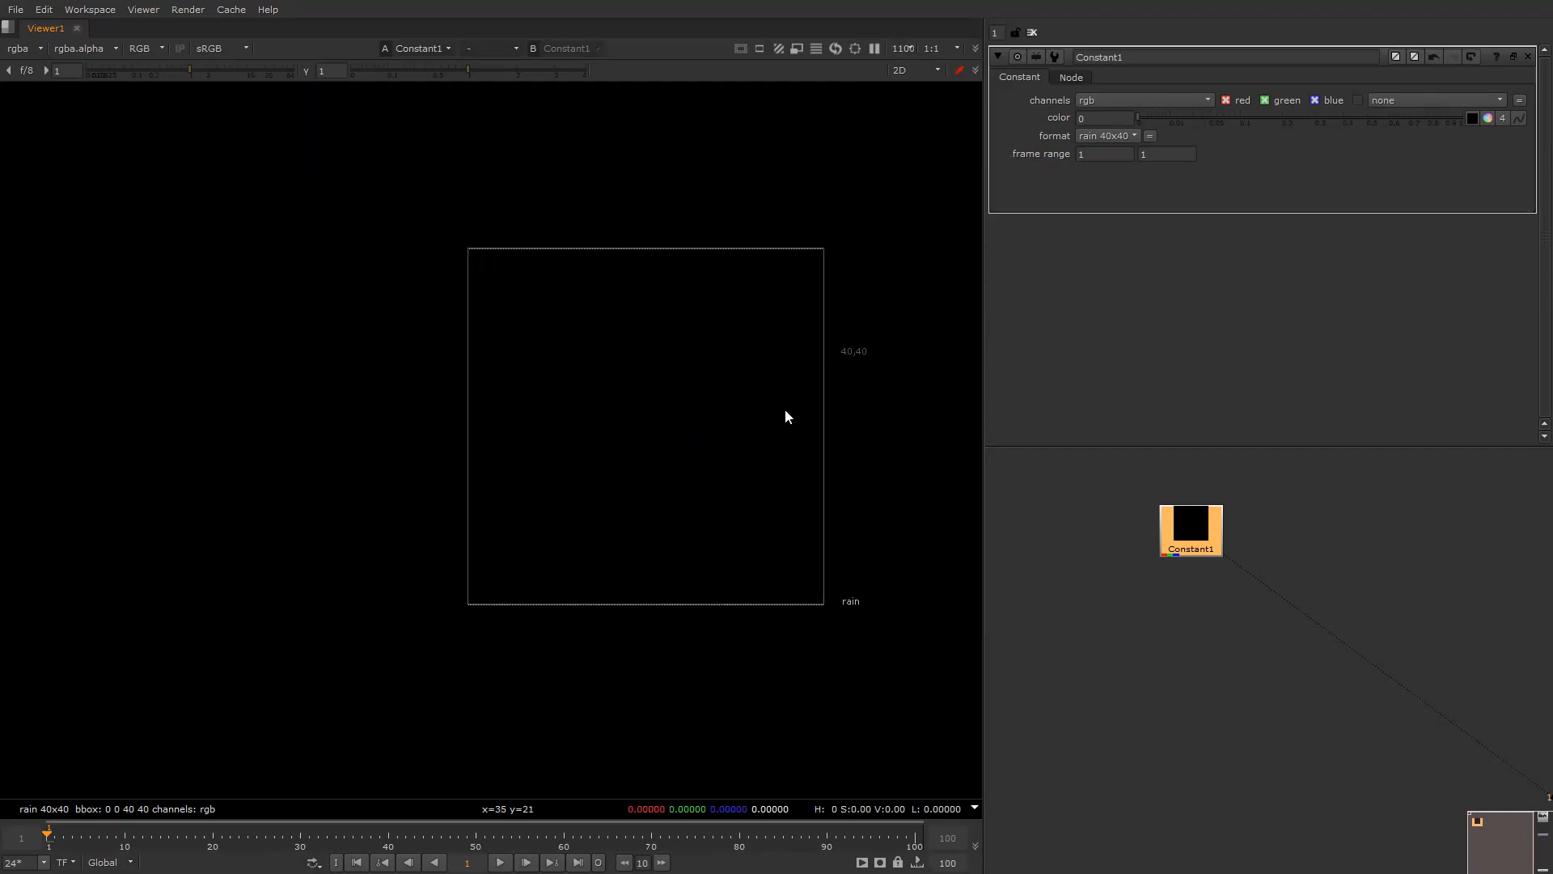
pyautogui.moveTo(1186, 556); pyautogui.dragTo(1233, 529, button='middle')
pyautogui.press('Tab')
pyautogui.write('ra')
pyautogui.press('Return')
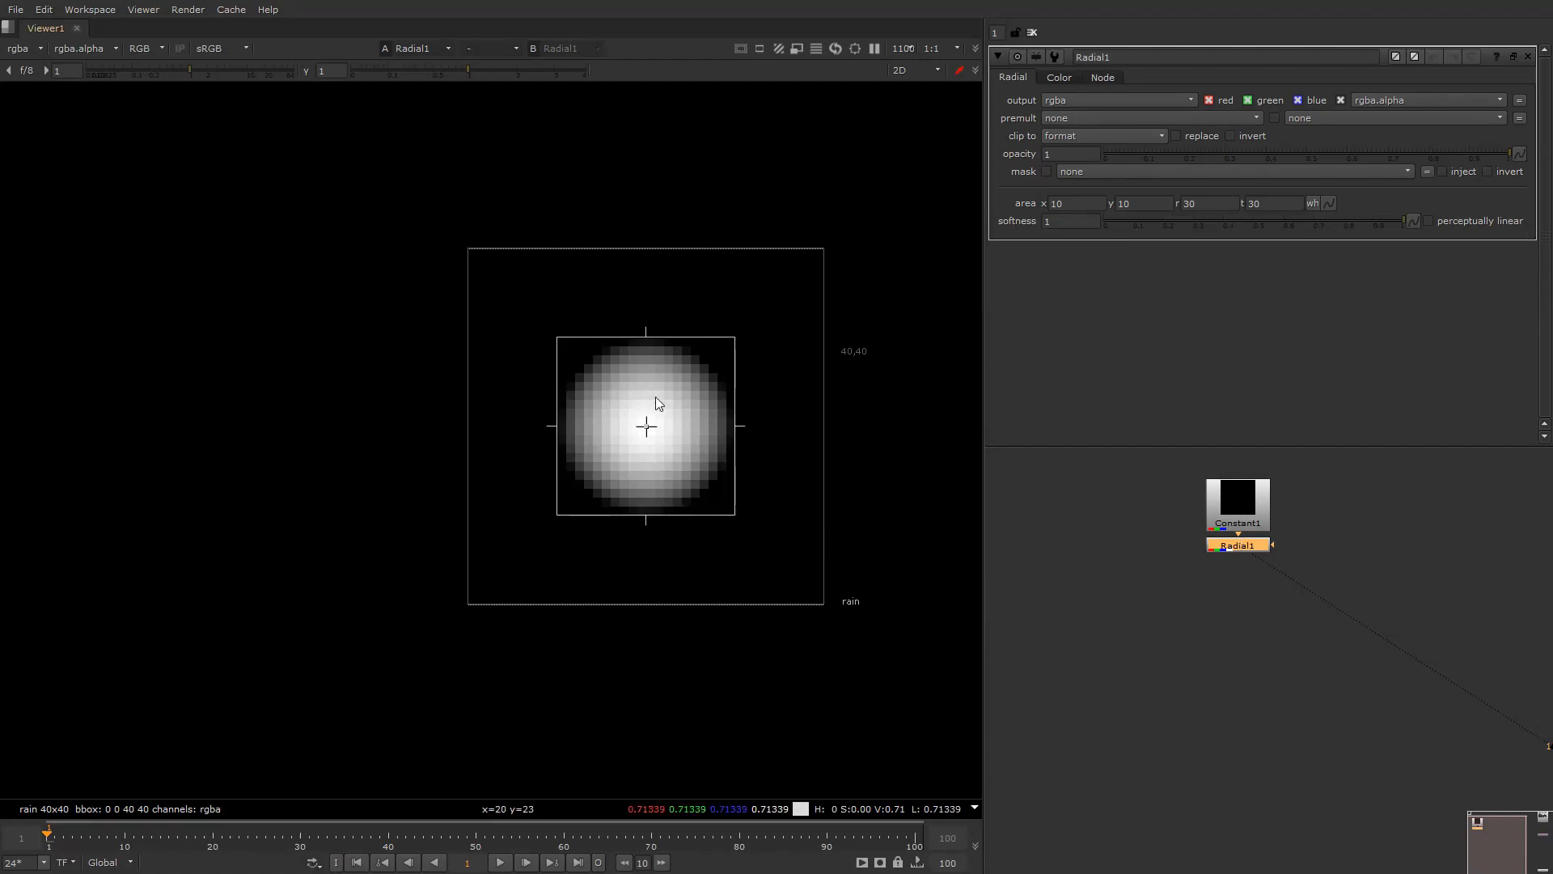
# Step: Add an unconnected ParticleEmitter node beside the Constant and Radial nodes
pyautogui.scroll(-3, 1270, 518)
pyautogui.click(1187, 556)
pyautogui.press('Tab')
pyautogui.write('partic')
pyautogui.press('Down')
pyautogui.press('Down')
pyautogui.press('Down')
pyautogui.press('Down')
pyautogui.press('Down')
pyautogui.press('Down')
pyautogui.press('Down')
pyautogui.press('Down')
pyautogui.press('Down')
pyautogui.press('Down')
pyautogui.press('Down')
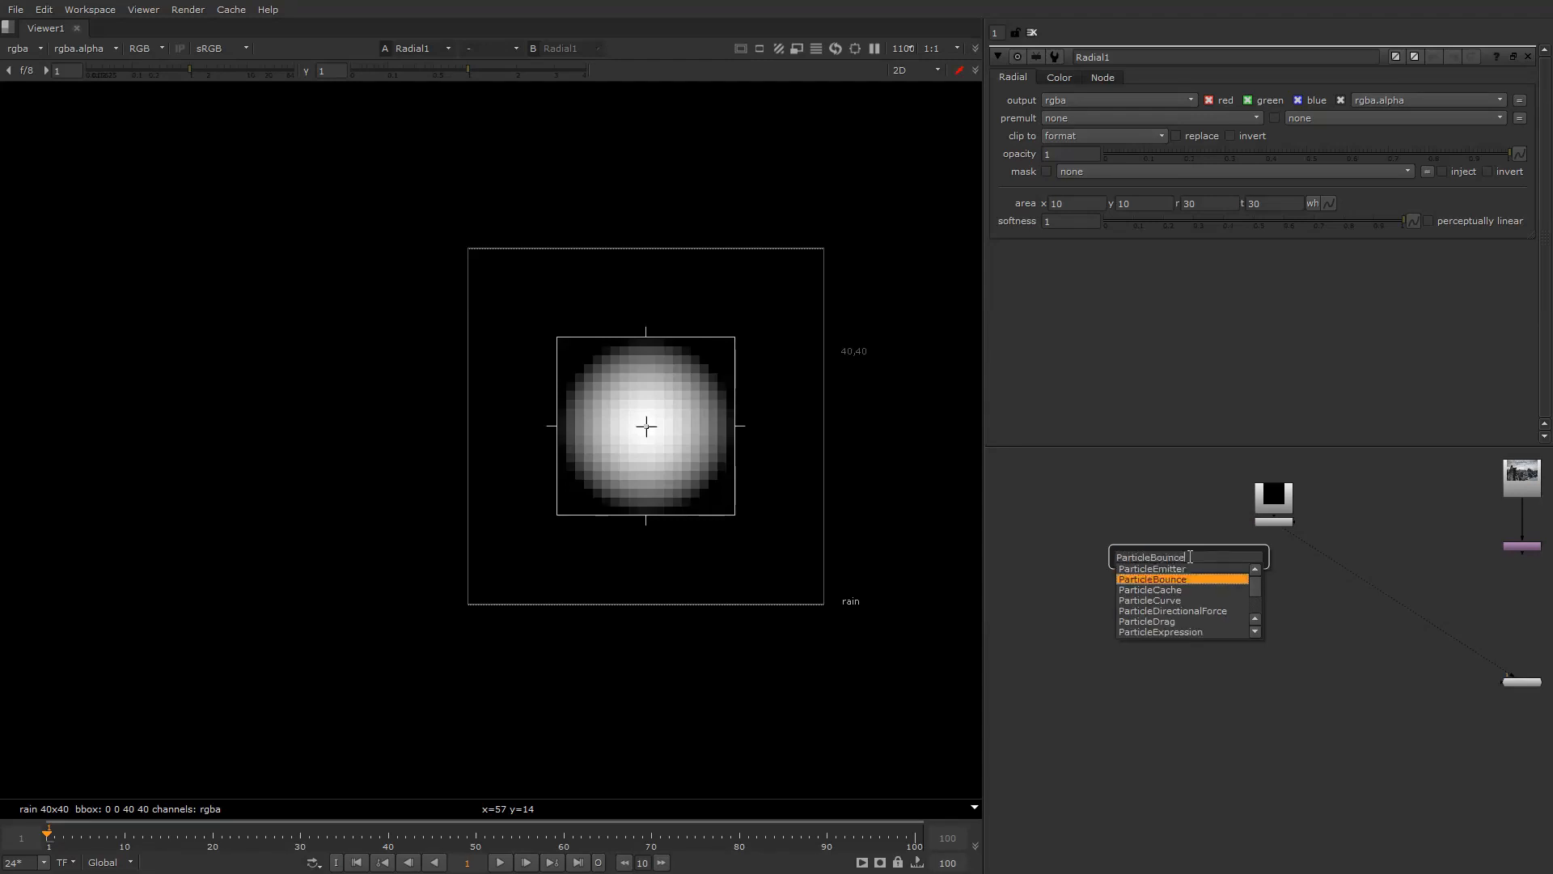
pyautogui.press('Down')
pyautogui.press('Down')
pyautogui.press('Down')
pyautogui.press('Down')
pyautogui.press('Down')
pyautogui.press('Down')
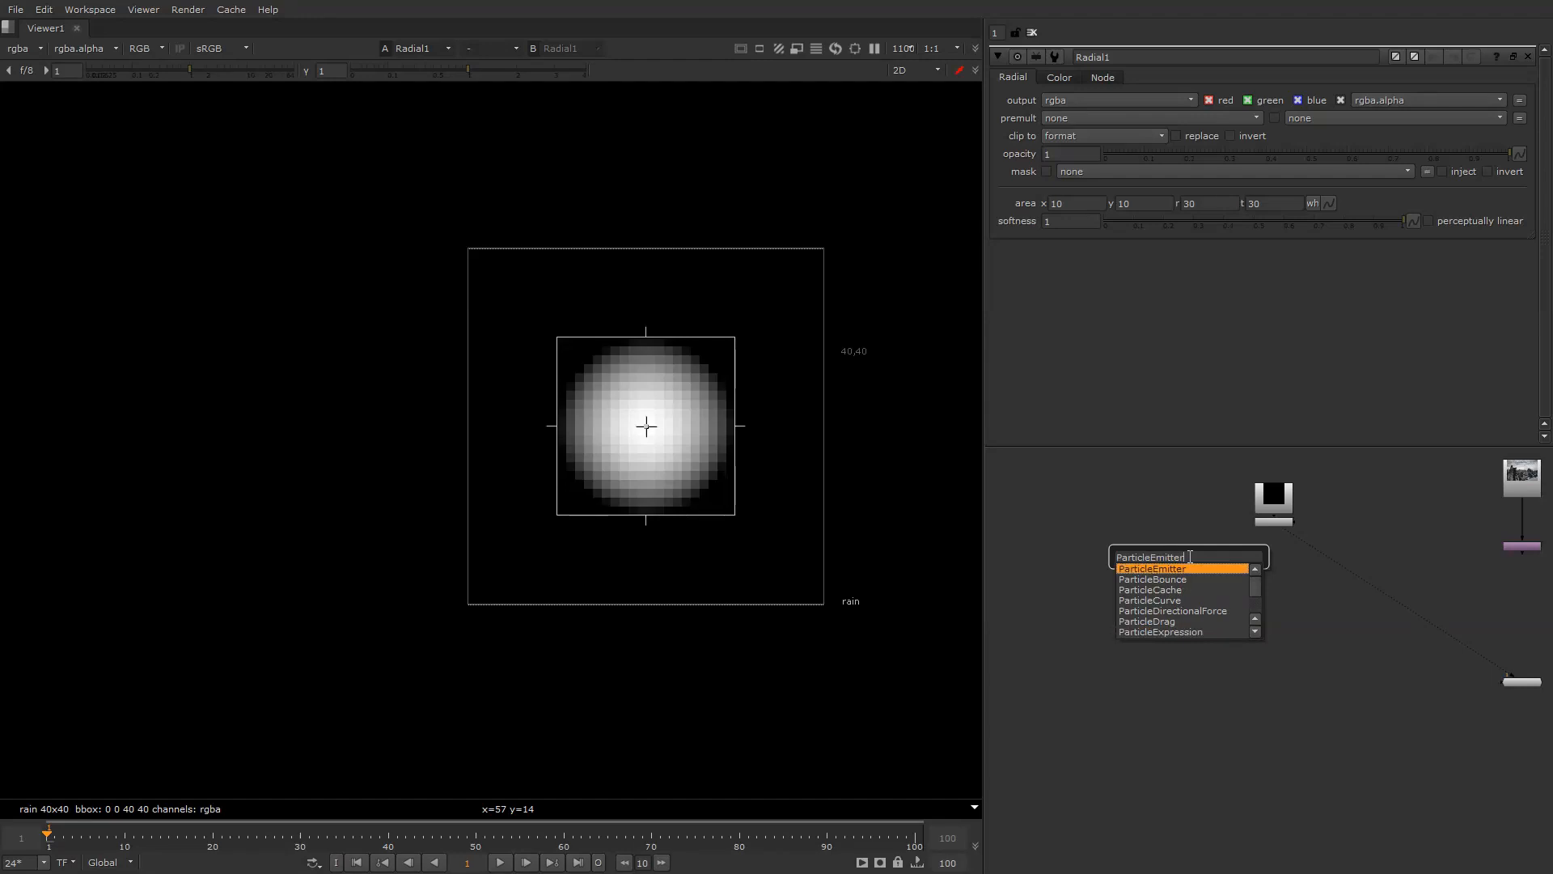
pyautogui.press('Return')
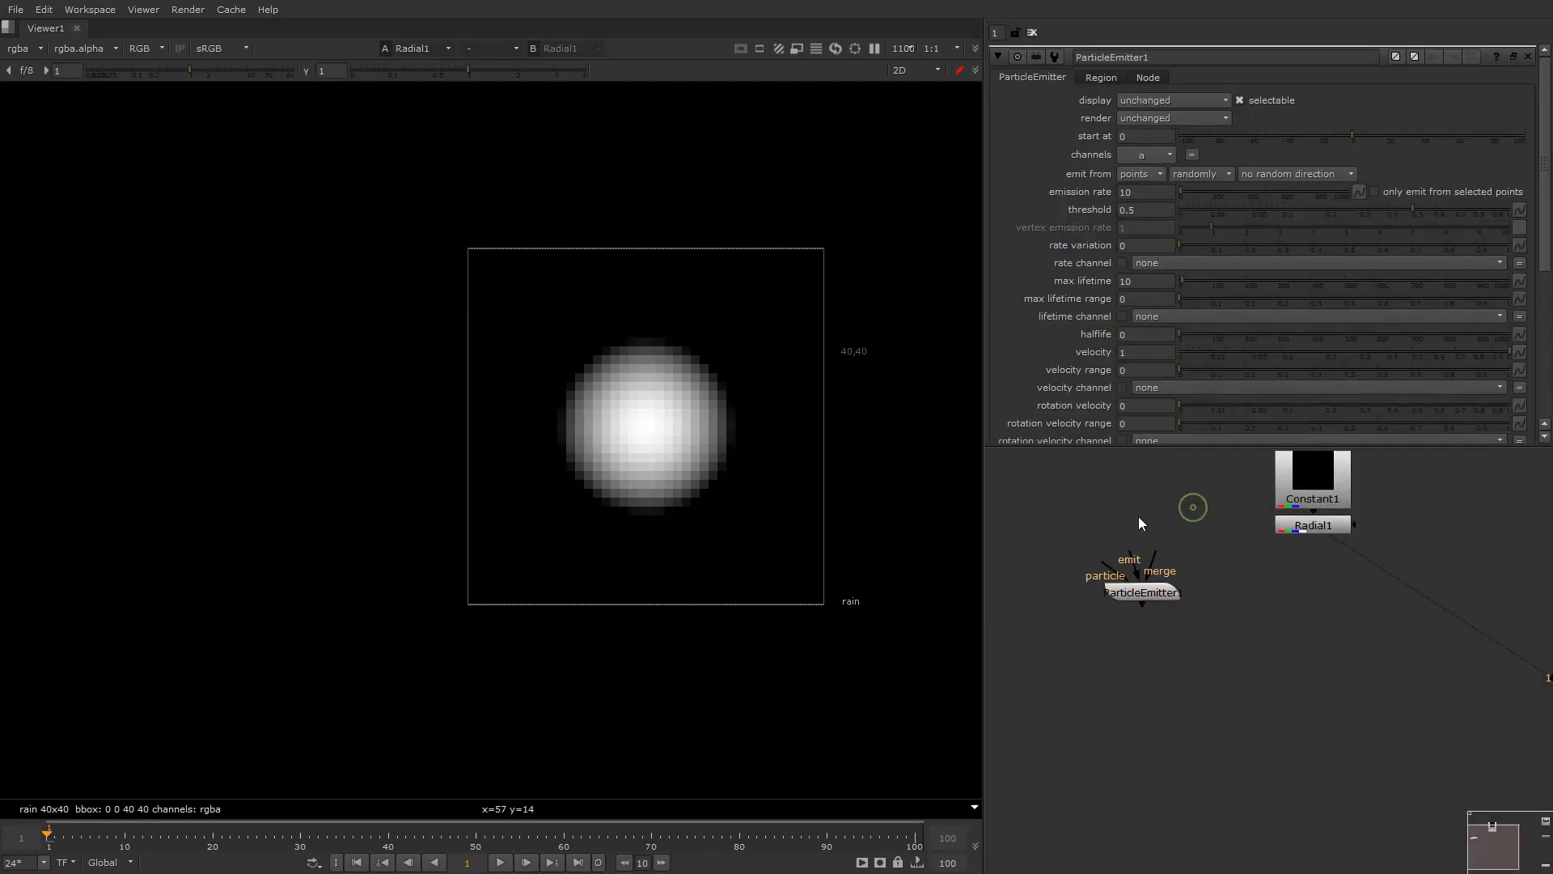
# Step: Add a Card node feeding the emitter's emit input and connect the emitter's particle input to the Radial node
pyautogui.press('Tab')
pyautogui.write('car')
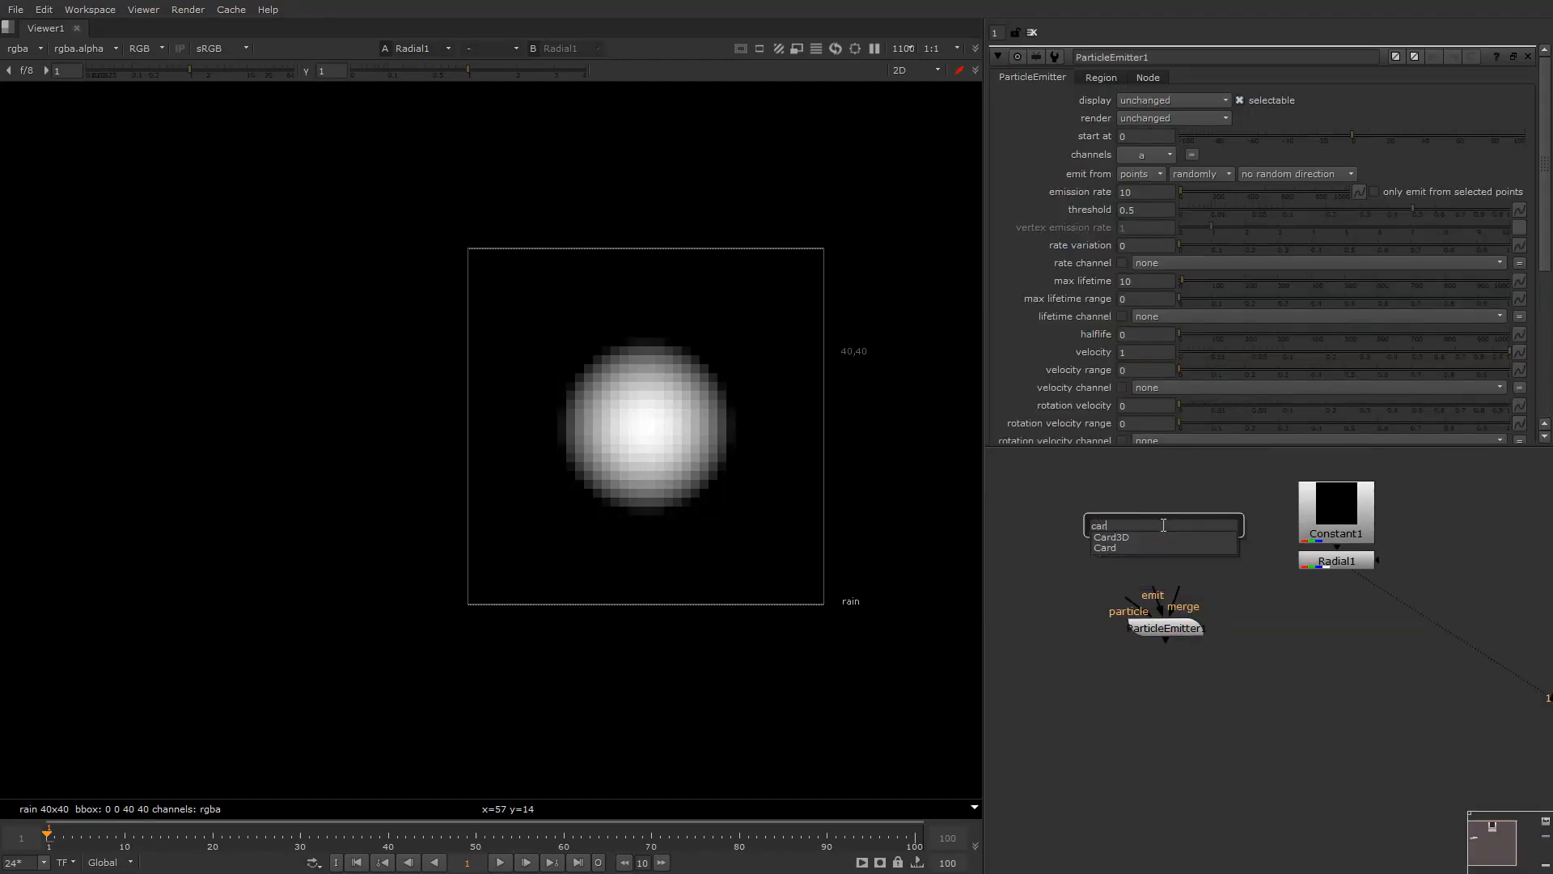
pyautogui.click(1129, 550)
pyautogui.moveTo(1179, 557); pyautogui.dragTo(1158, 534)
pyautogui.moveTo(1129, 600); pyautogui.dragTo(1356, 560)
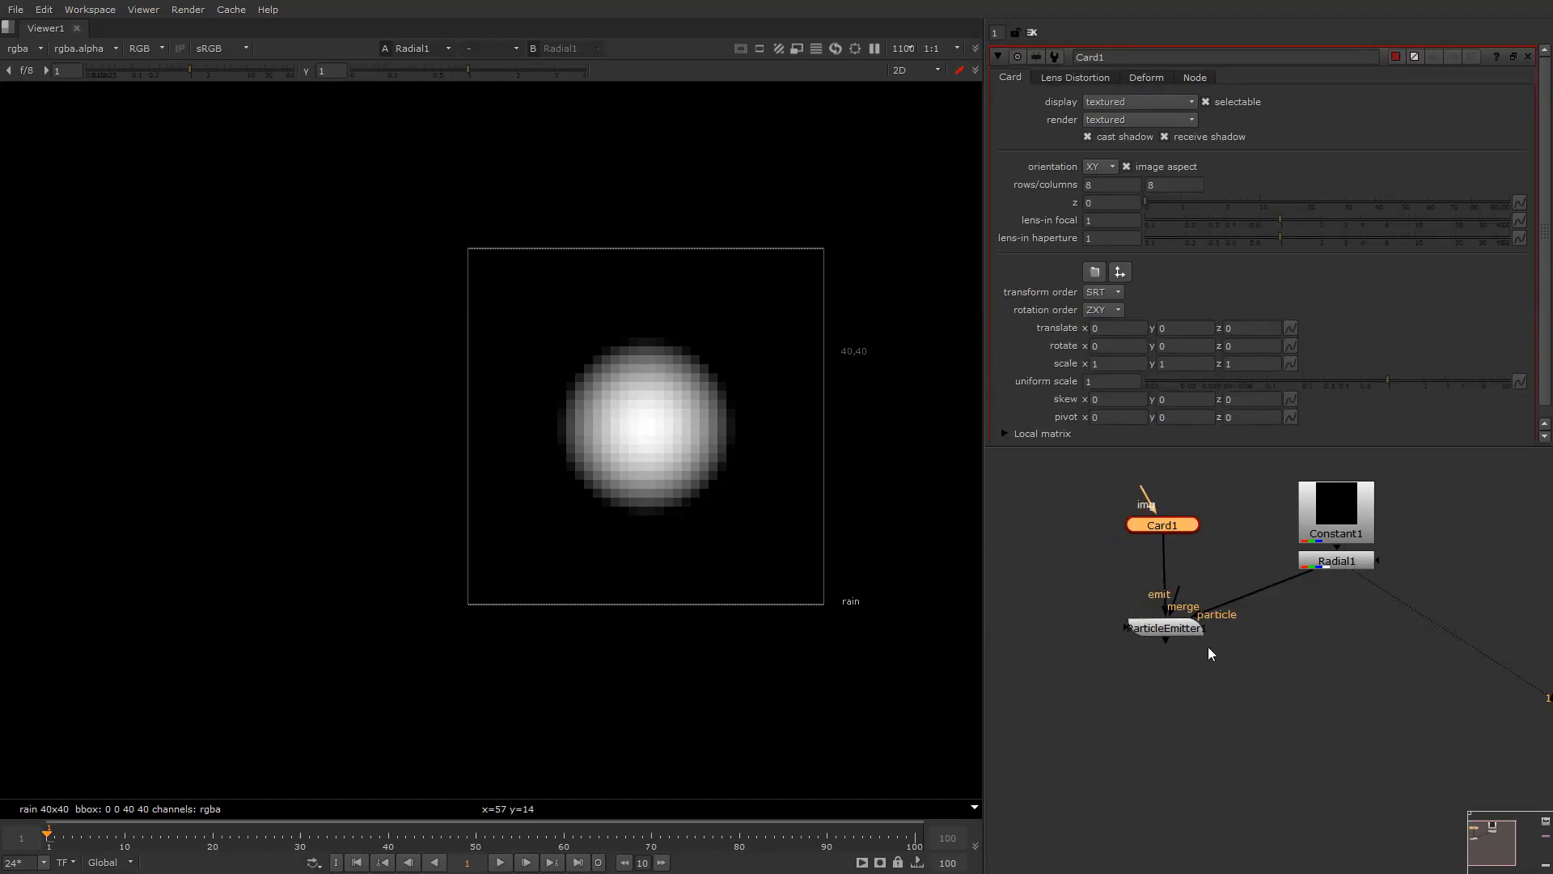
# Step: Display the ParticleEmitter in the 3D viewer, play back the emission, and inspect how particles leave the card
pyautogui.click(1148, 629)
pyautogui.press('1')
pyautogui.keyDown('ctrl'); pyautogui.moveTo(587, 526); pyautogui.dragTo(463, 509); pyautogui.keyUp('ctrl')
pyautogui.press('l')
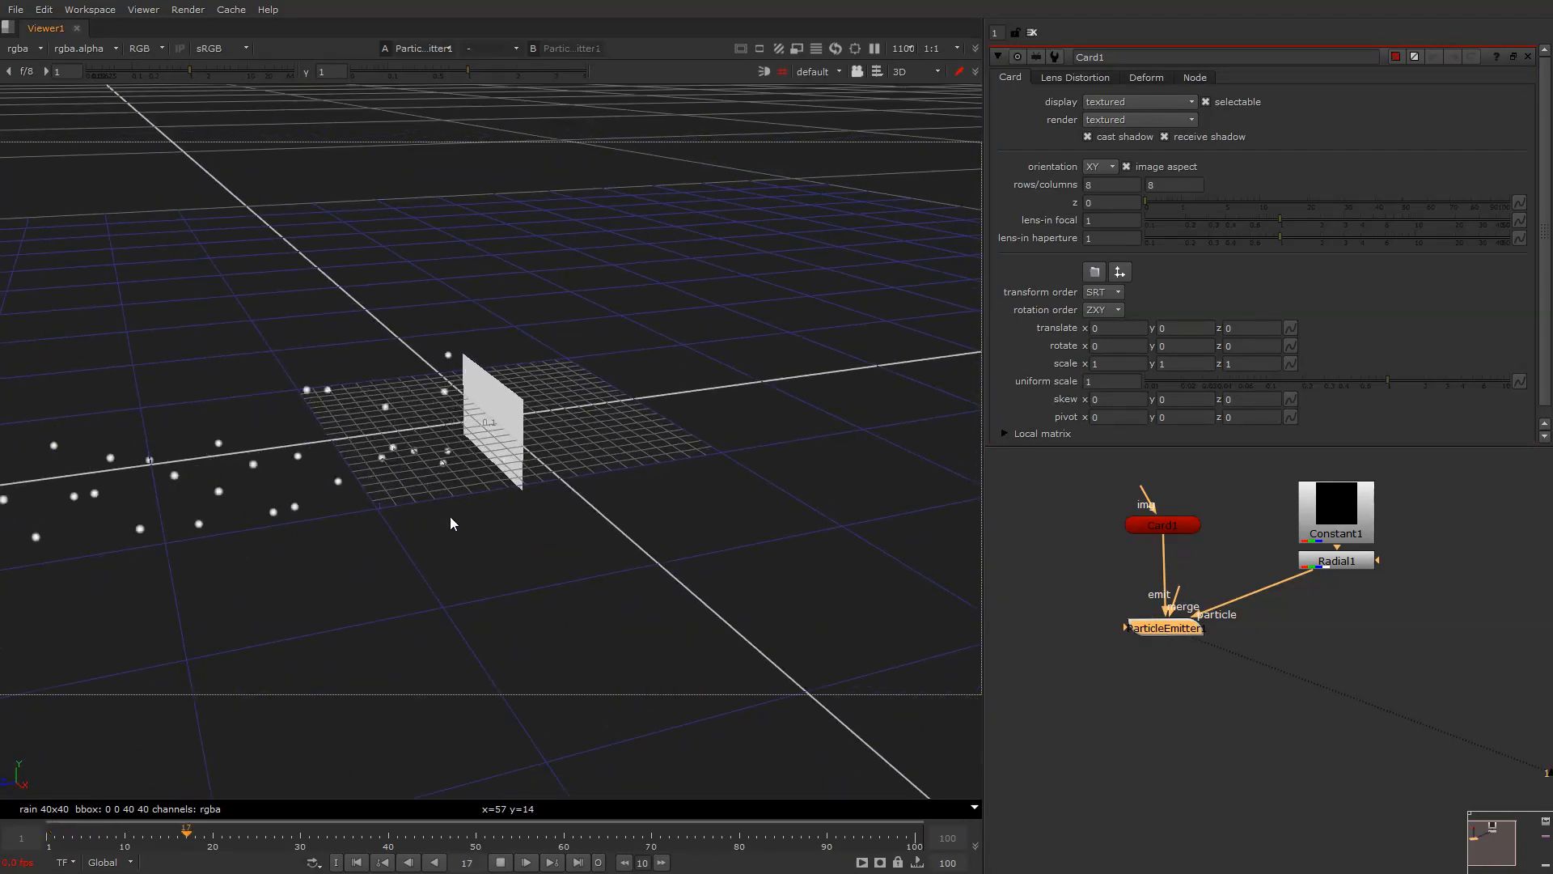
pyautogui.scroll(-3, 487, 502)
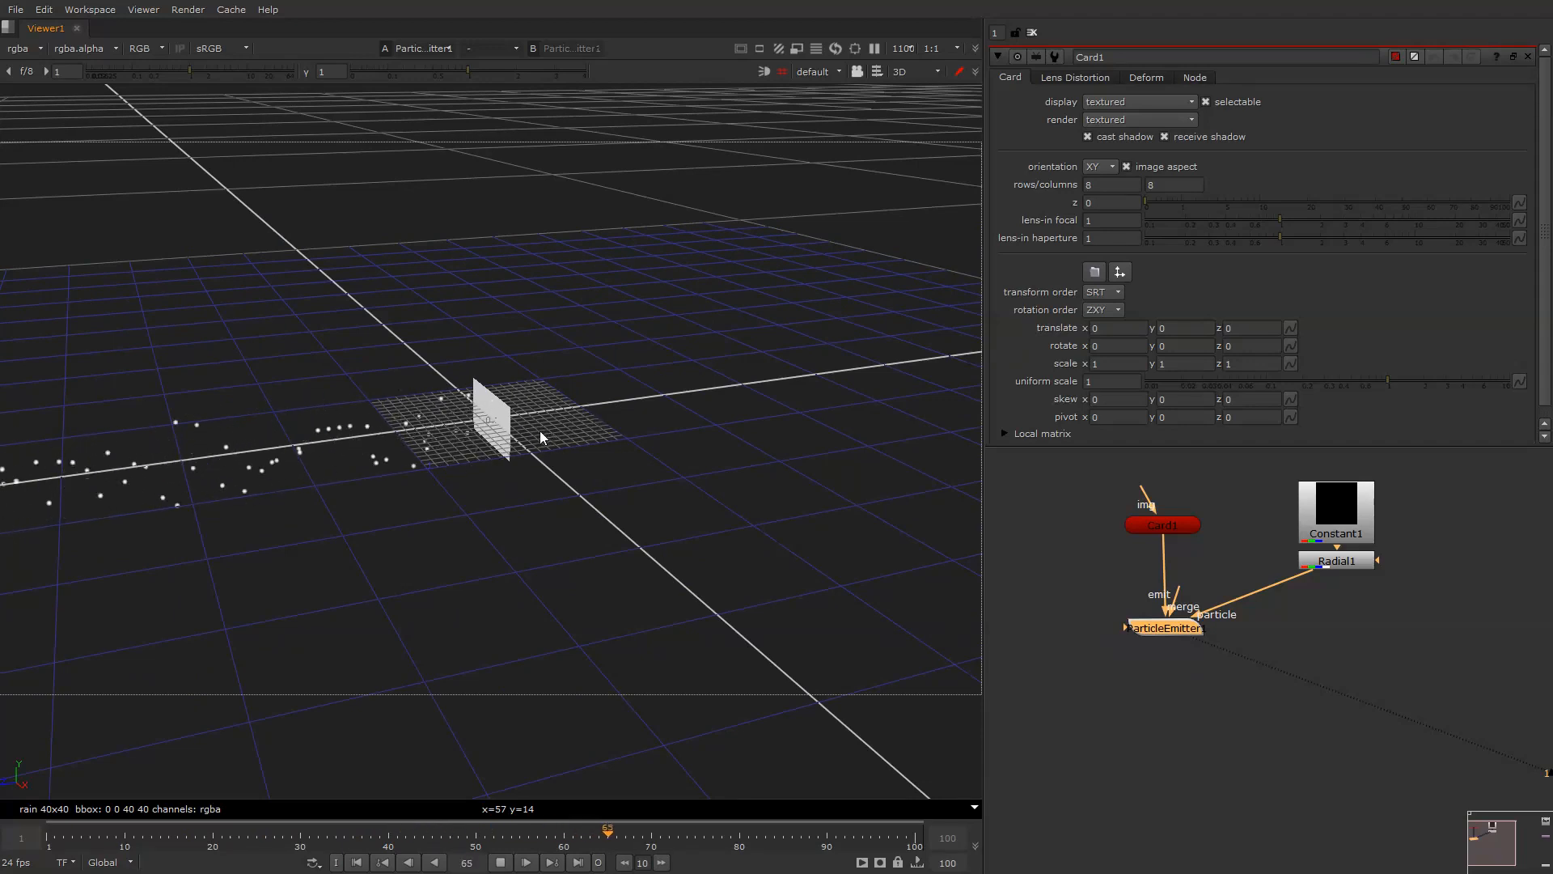
pyautogui.scroll(3, 503, 413)
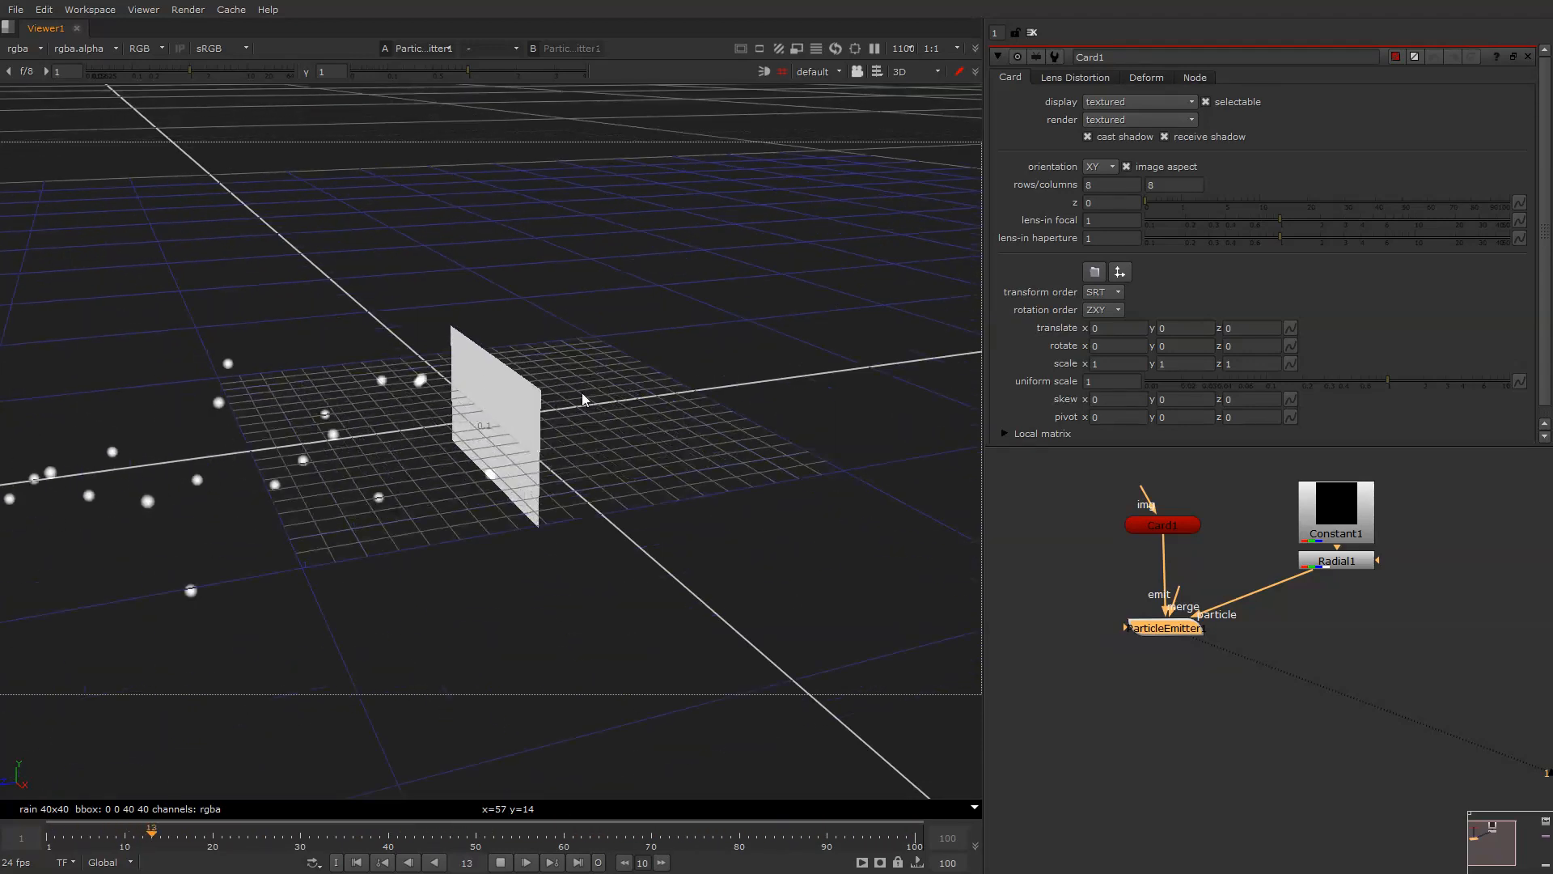
pyautogui.press('k')
pyautogui.moveTo(574, 358); pyautogui.dragTo(469, 465)
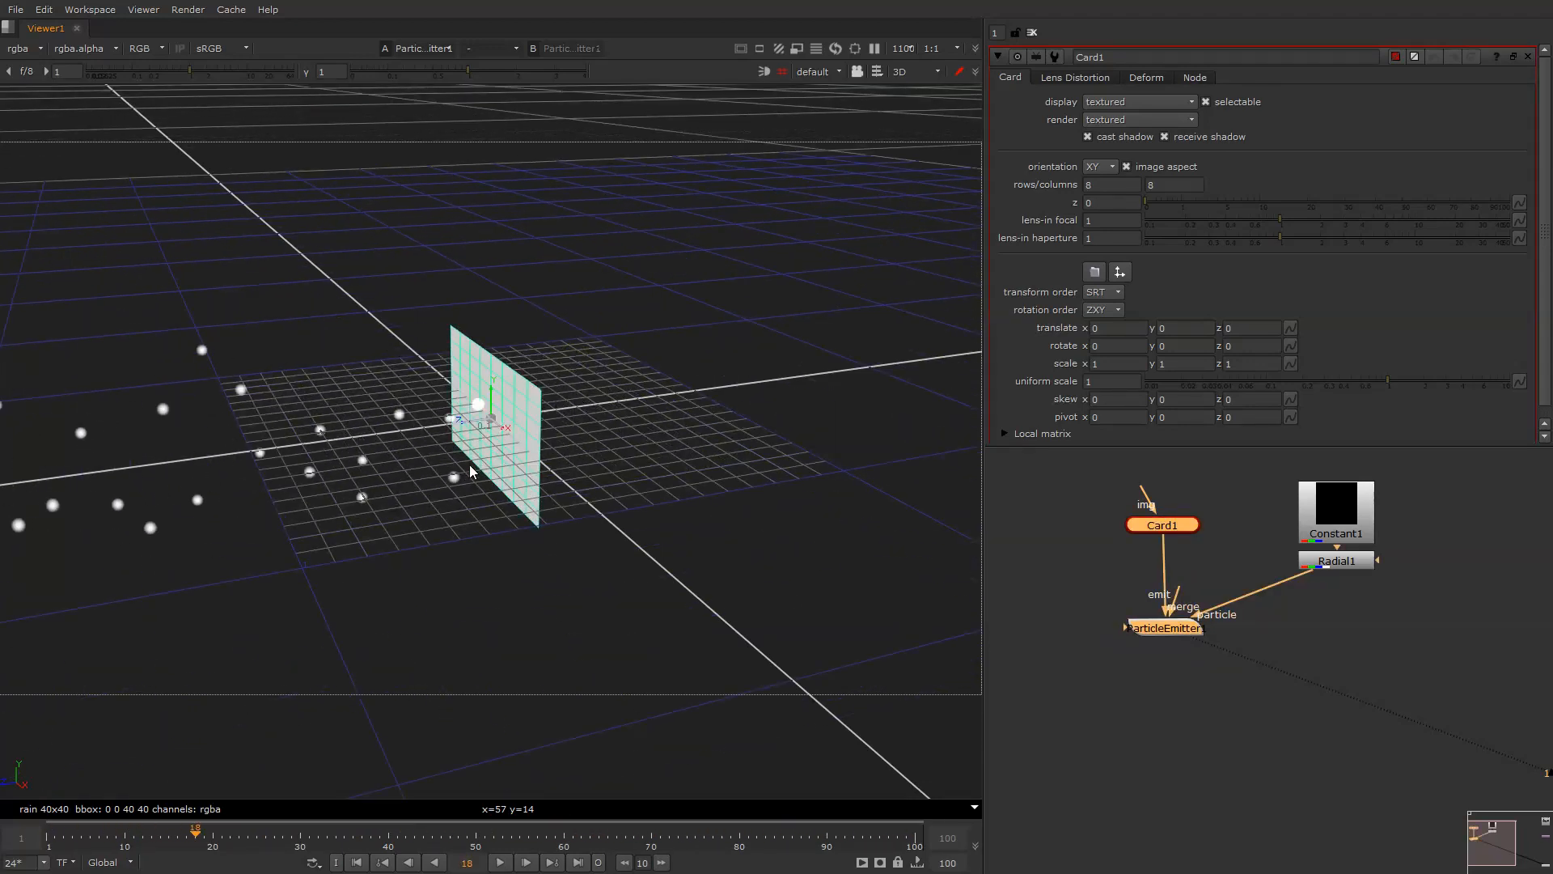
pyautogui.scroll(2, 479, 439)
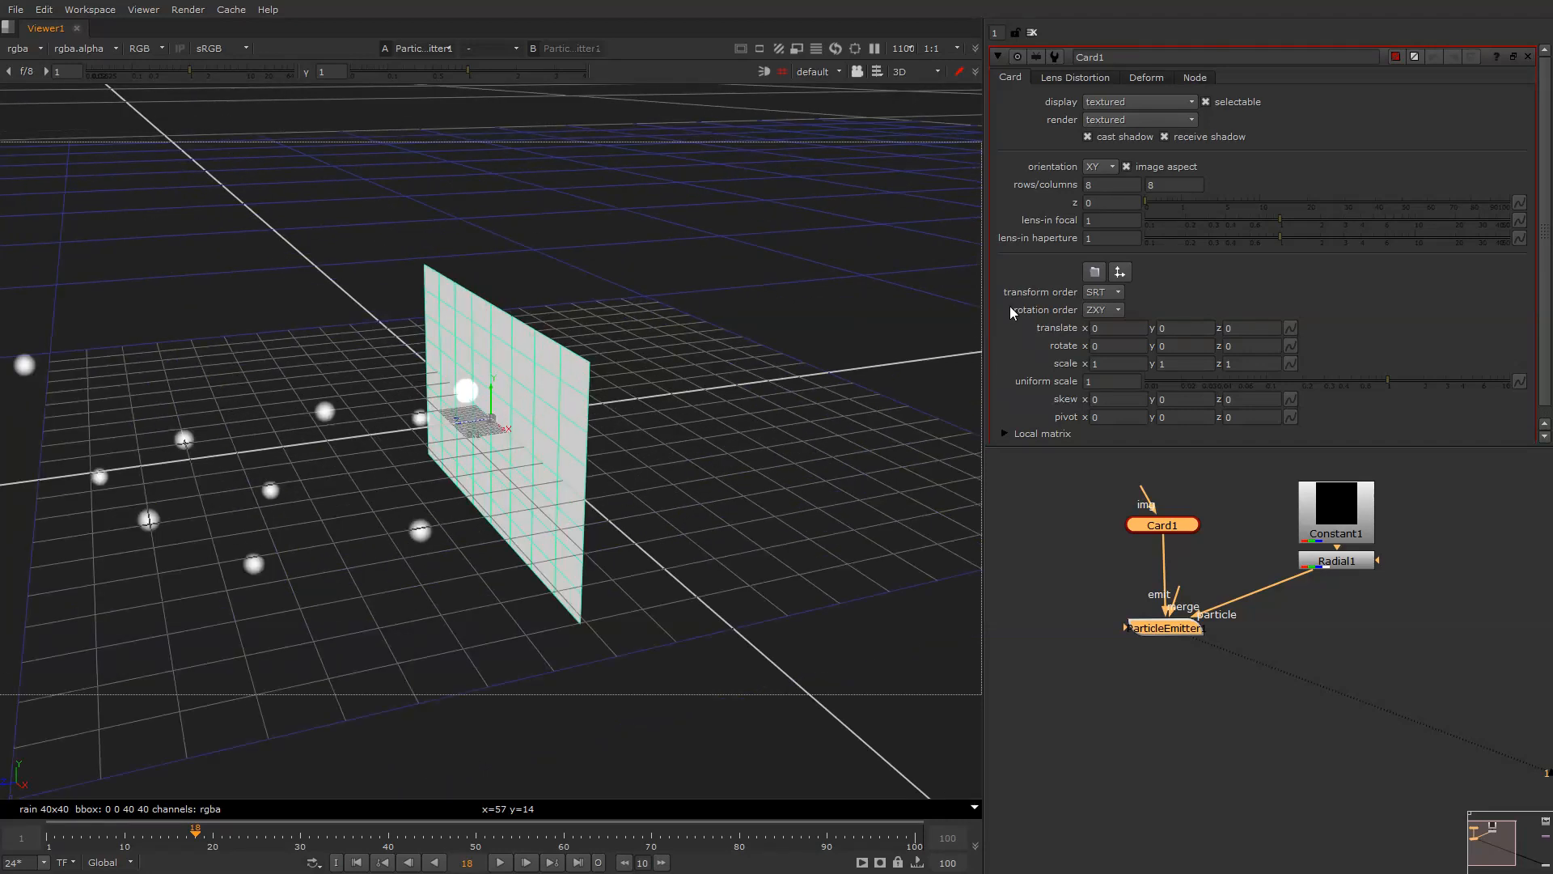
# Step: Set the ParticleEmitter's velocity to 0 and play back the particles on the card
pyautogui.doubleClick(1158, 624)
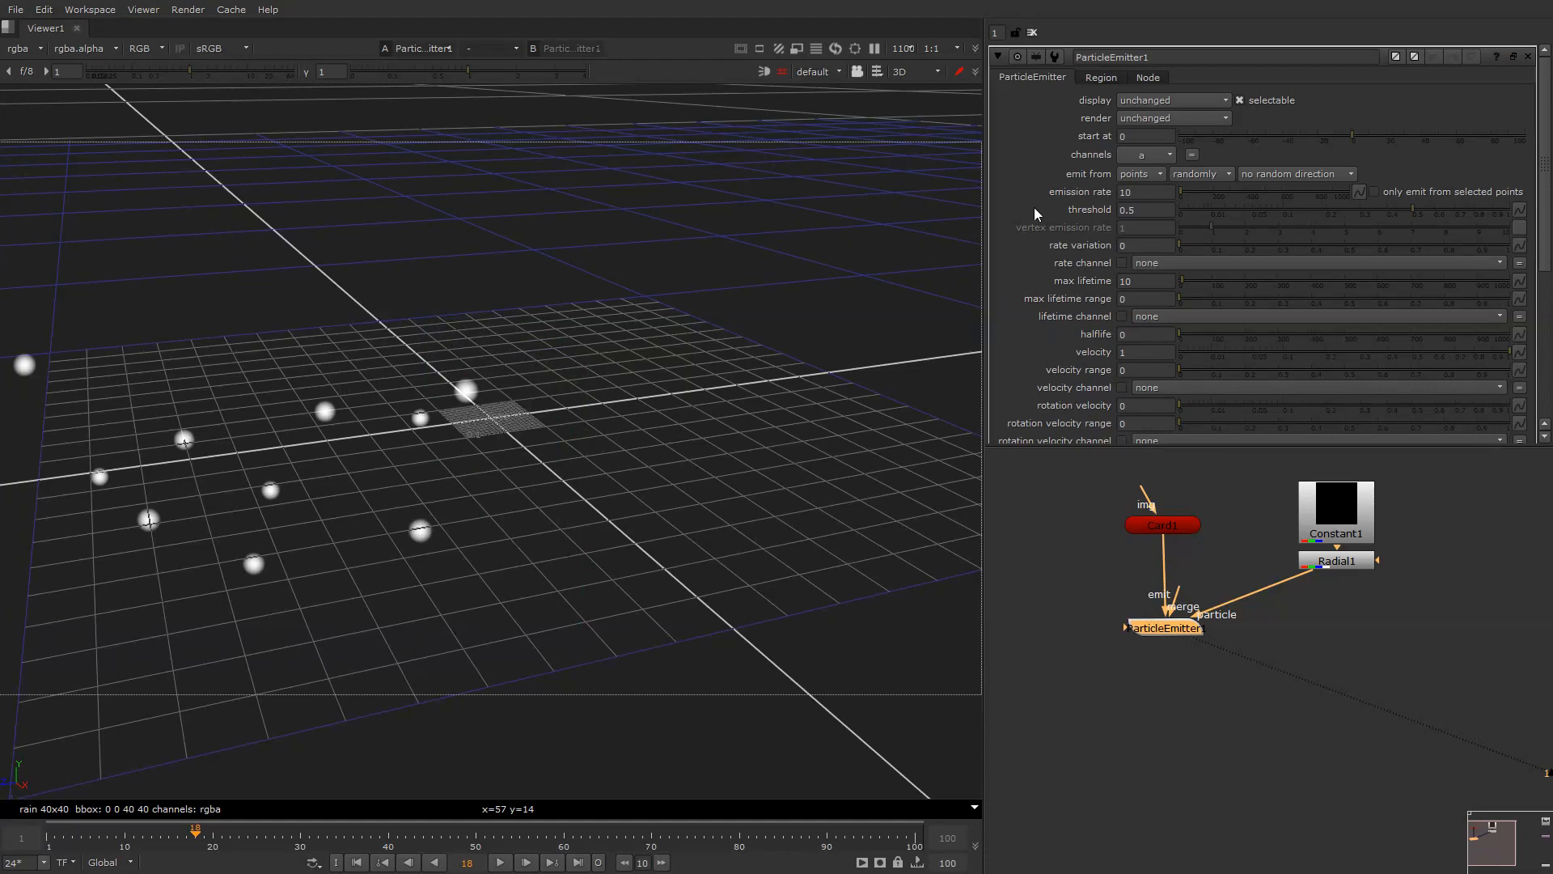
pyautogui.click(1218, 353)
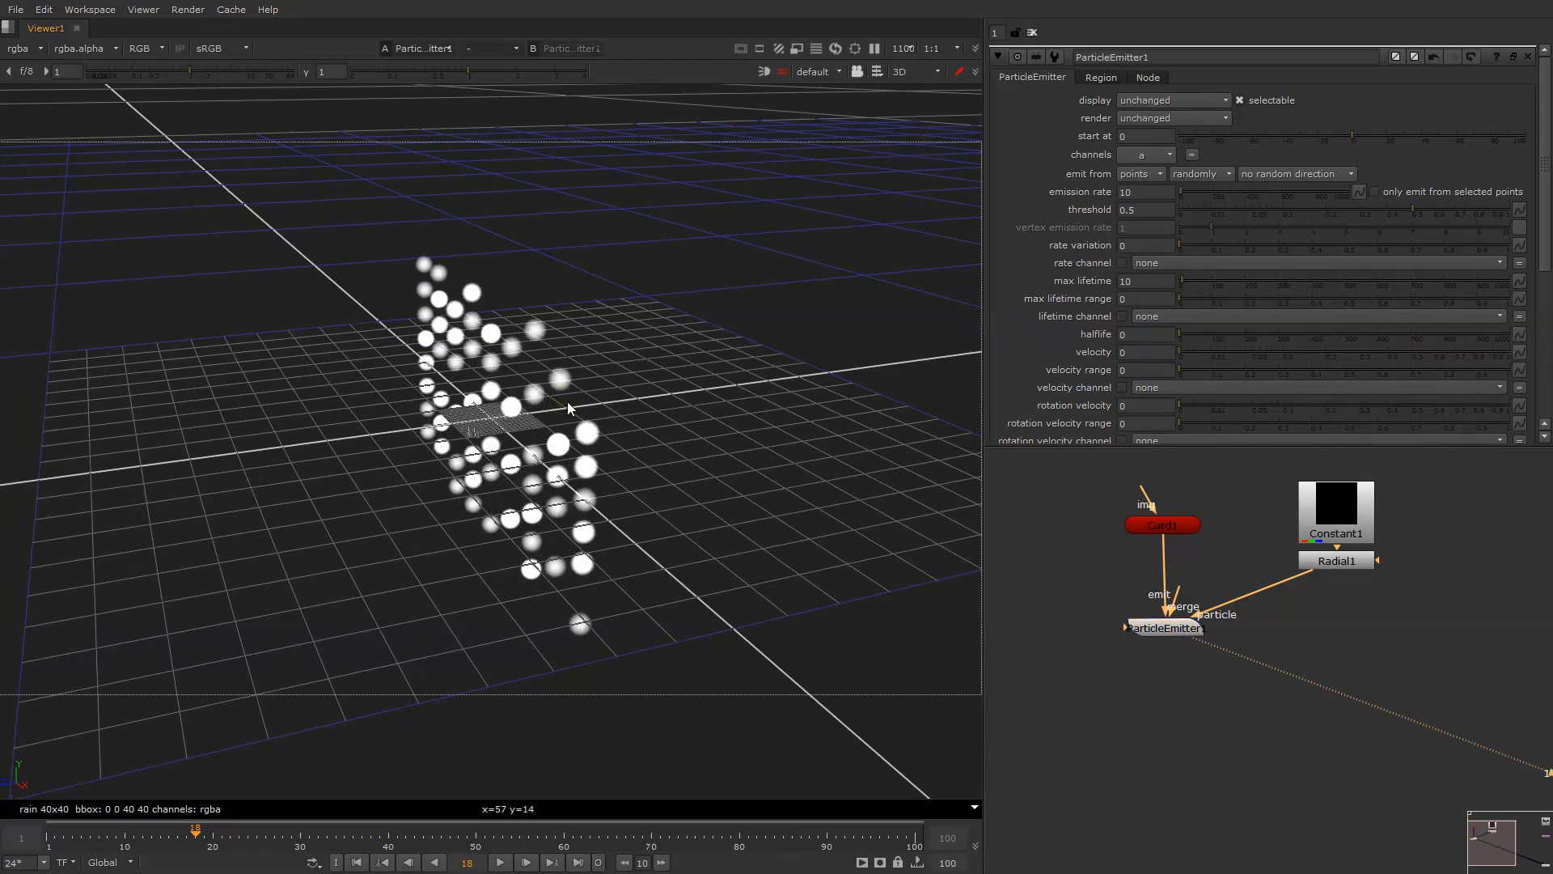
pyautogui.press('l')
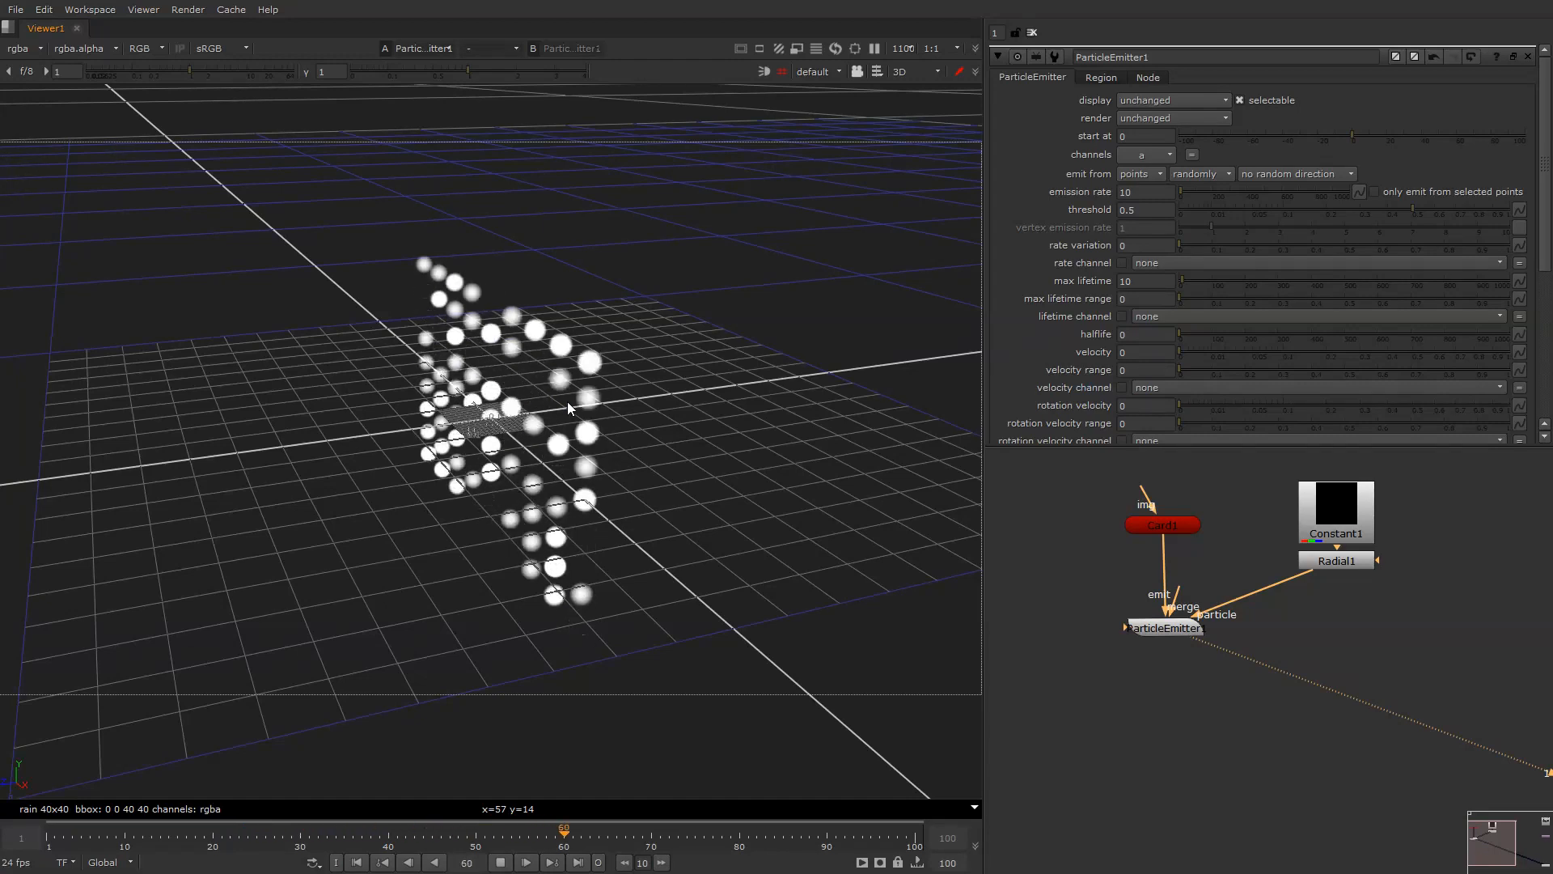
# Step: Set the ParticleEmitter's start at value to -64 and view the particles from the front at frame 1
pyautogui.press('k')
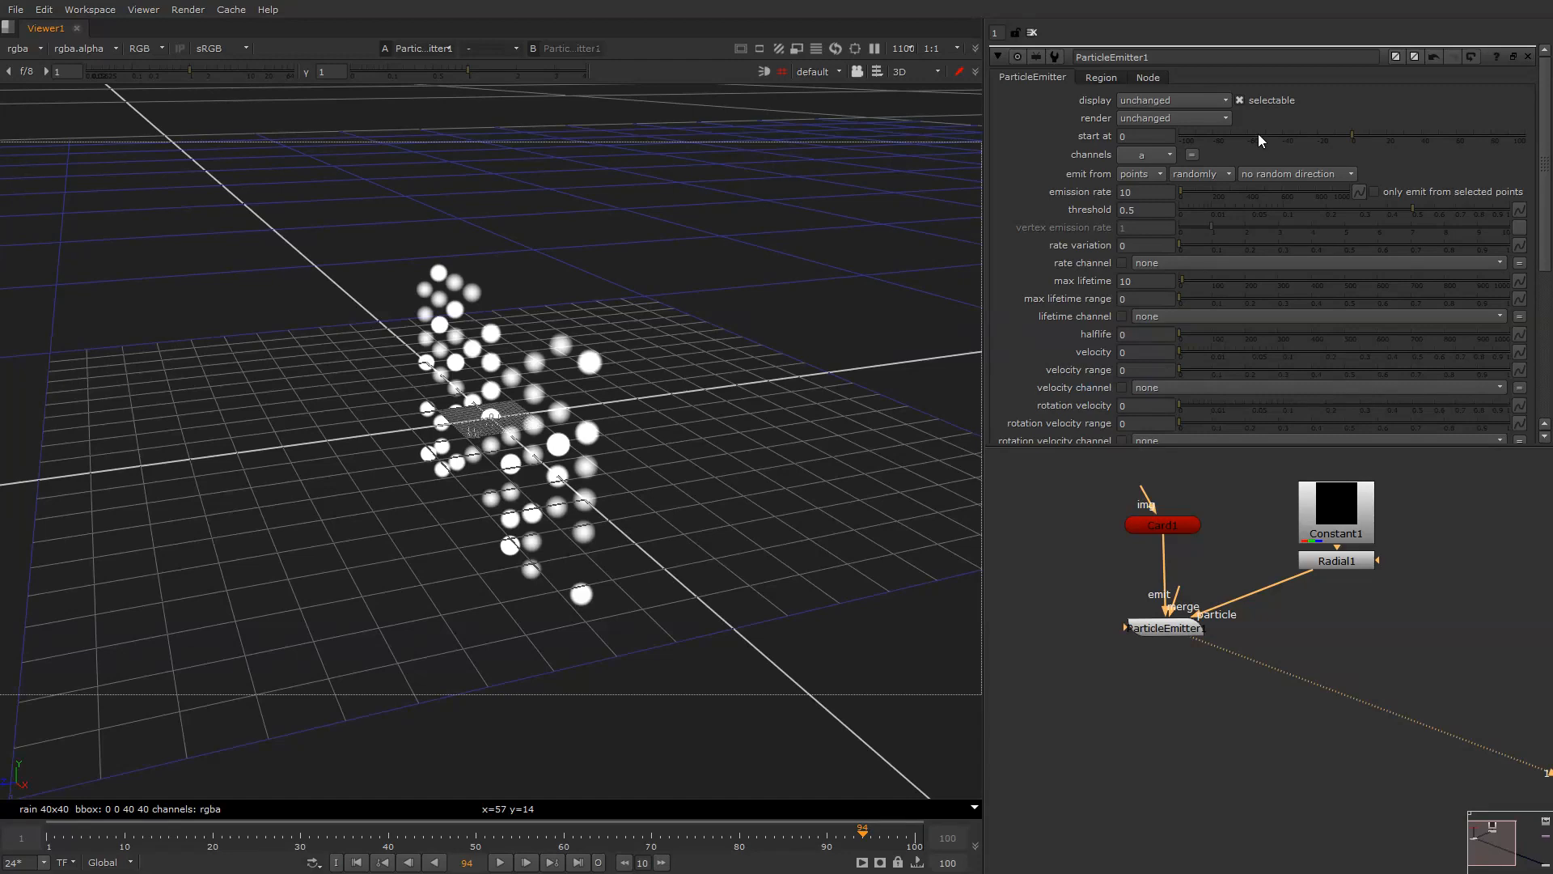
pyautogui.moveTo(1259, 133); pyautogui.dragTo(1230, 138)
pyautogui.moveTo(55, 848); pyautogui.dragTo(50, 849)
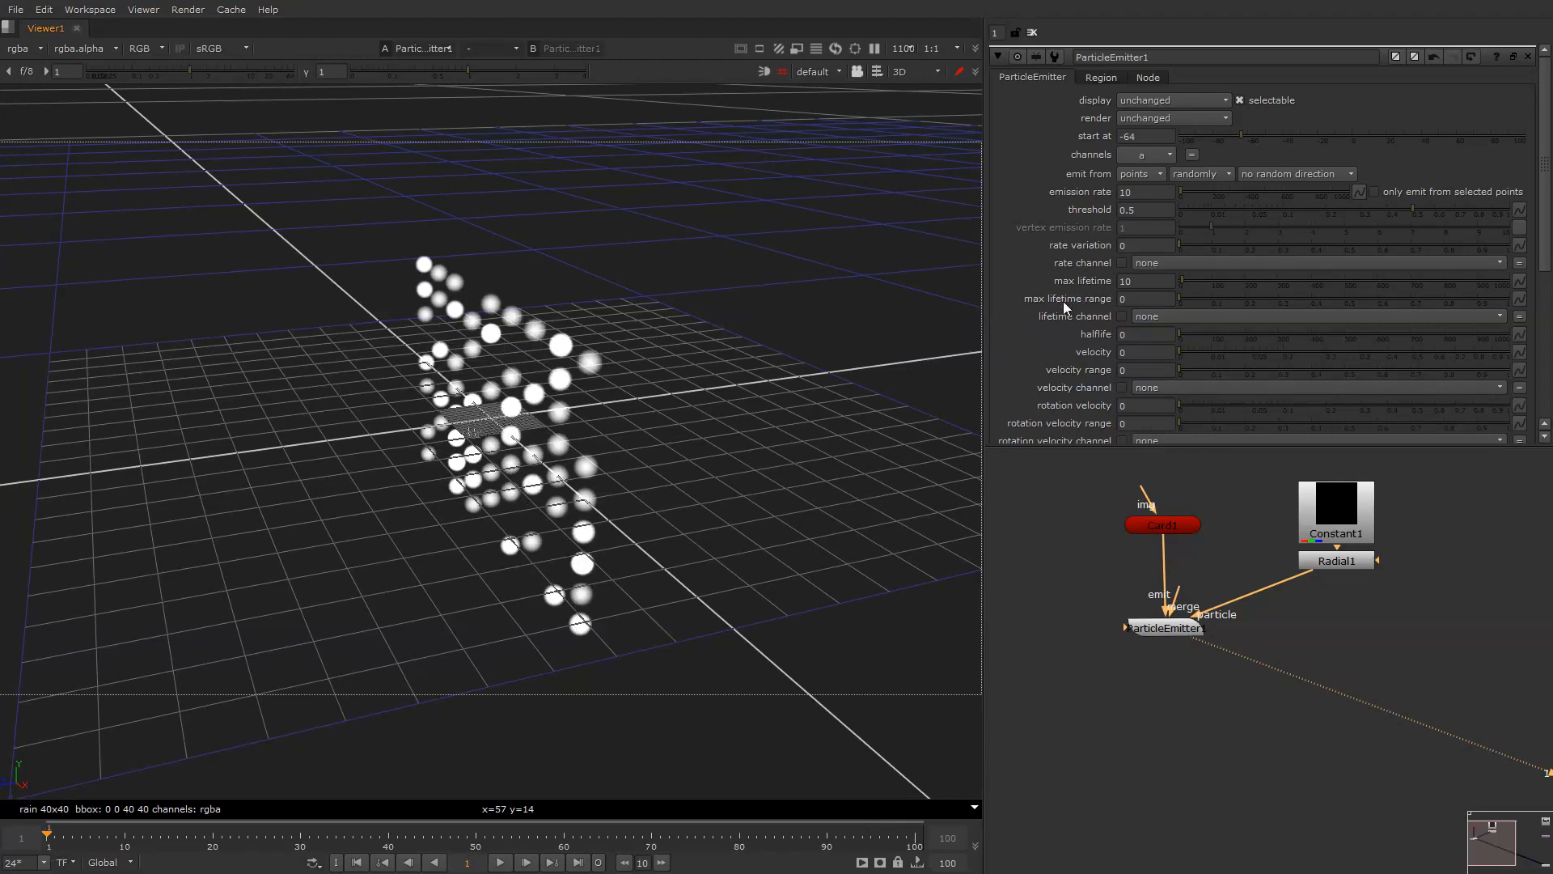
pyautogui.keyDown('ctrl'); pyautogui.moveTo(594, 507); pyautogui.dragTo(797, 449); pyautogui.keyUp('ctrl')
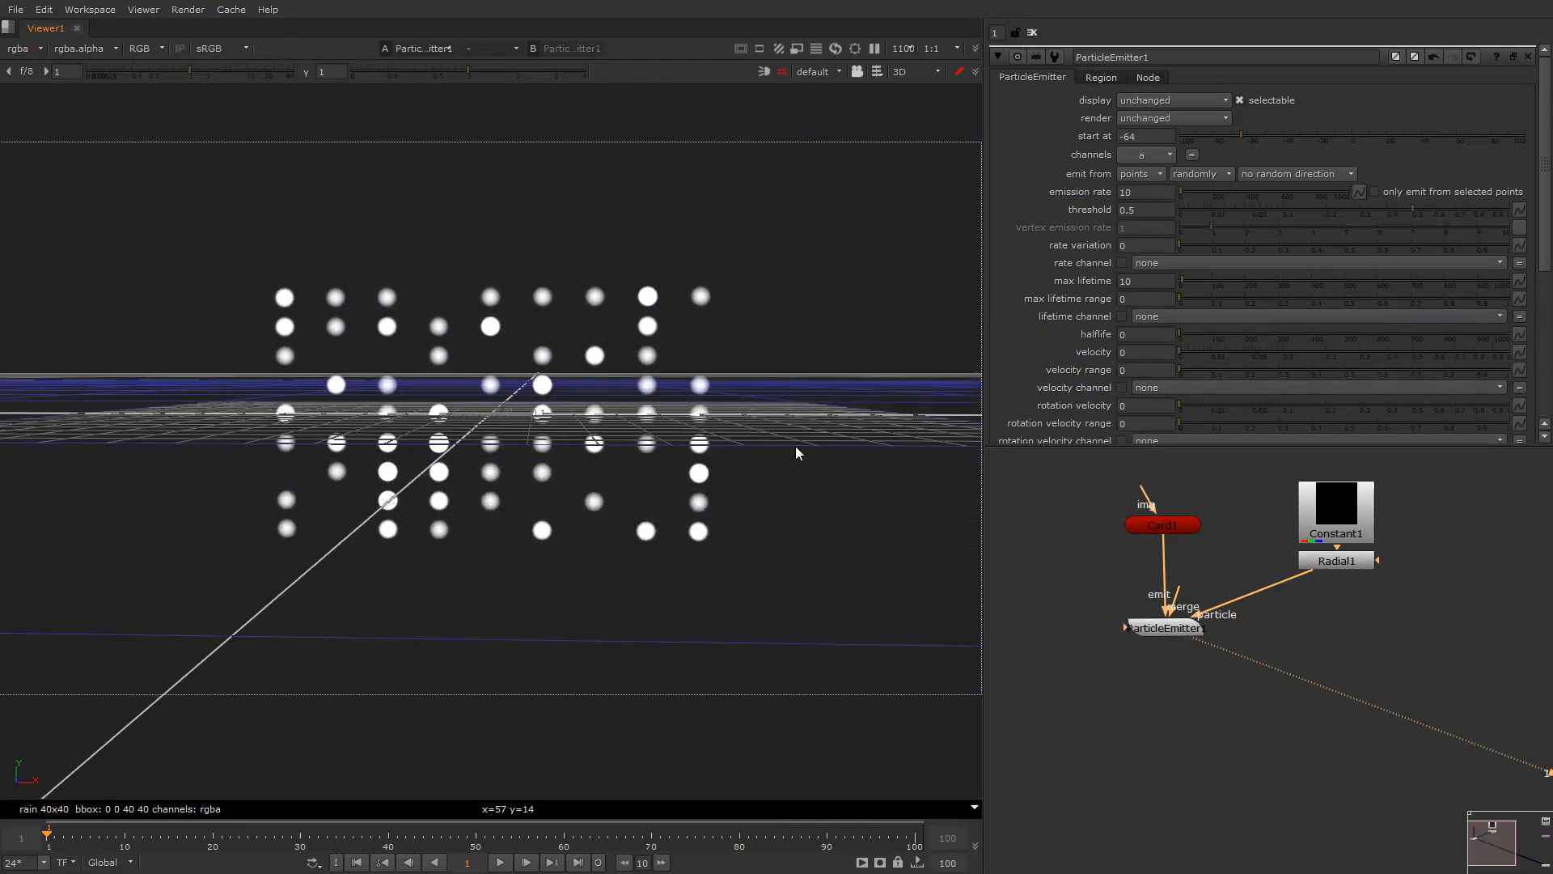
# Step: Reduce the ParticleEmitter's particle size to 0.0085
pyautogui.scroll(-4, 1233, 301)
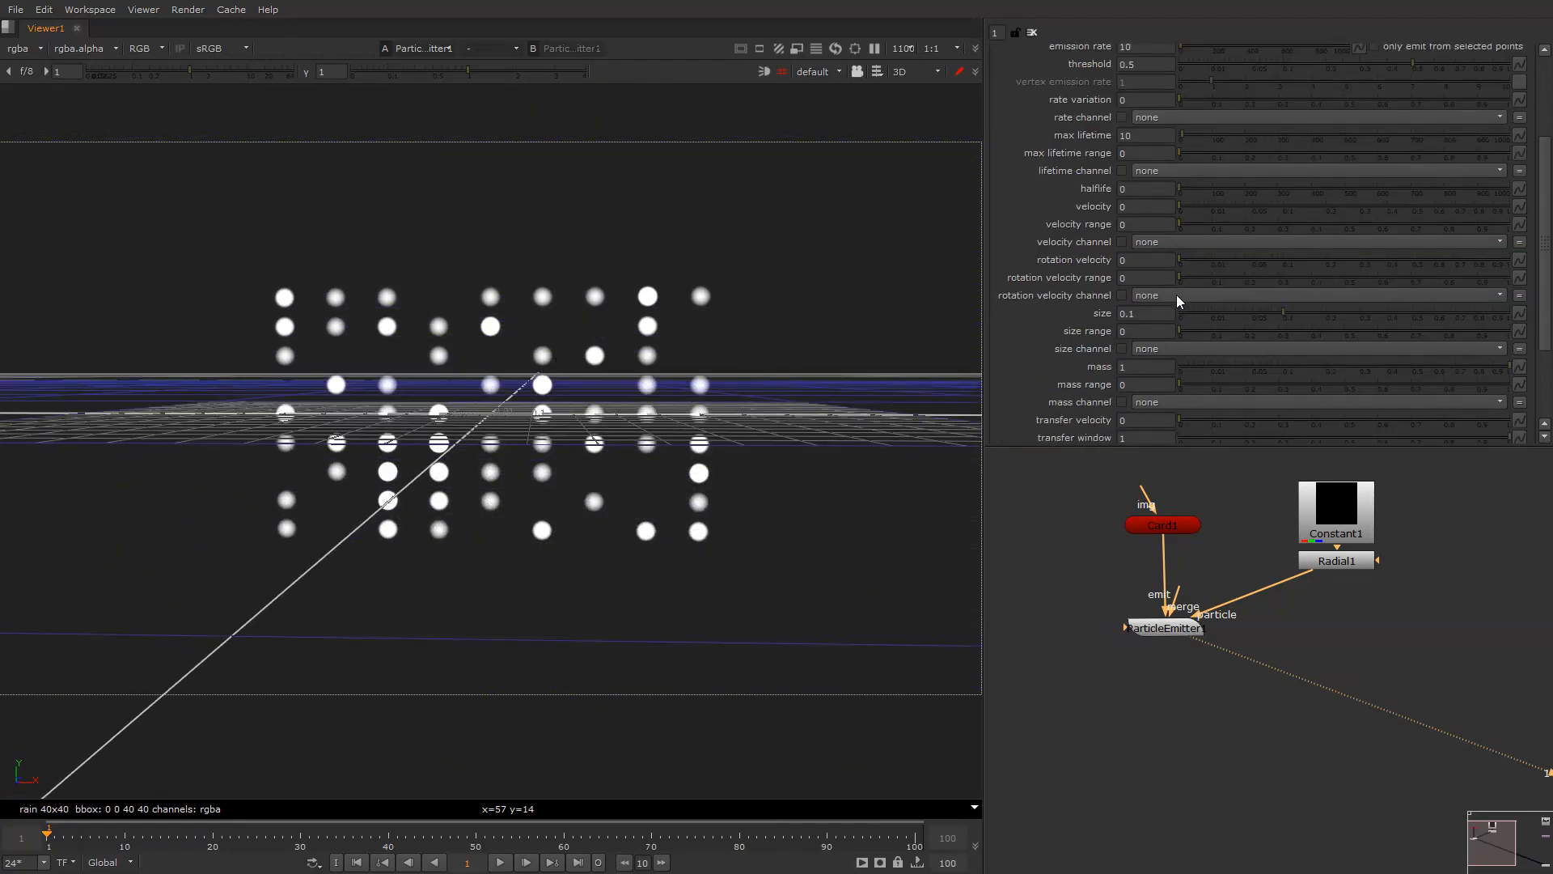
pyautogui.click(1222, 316)
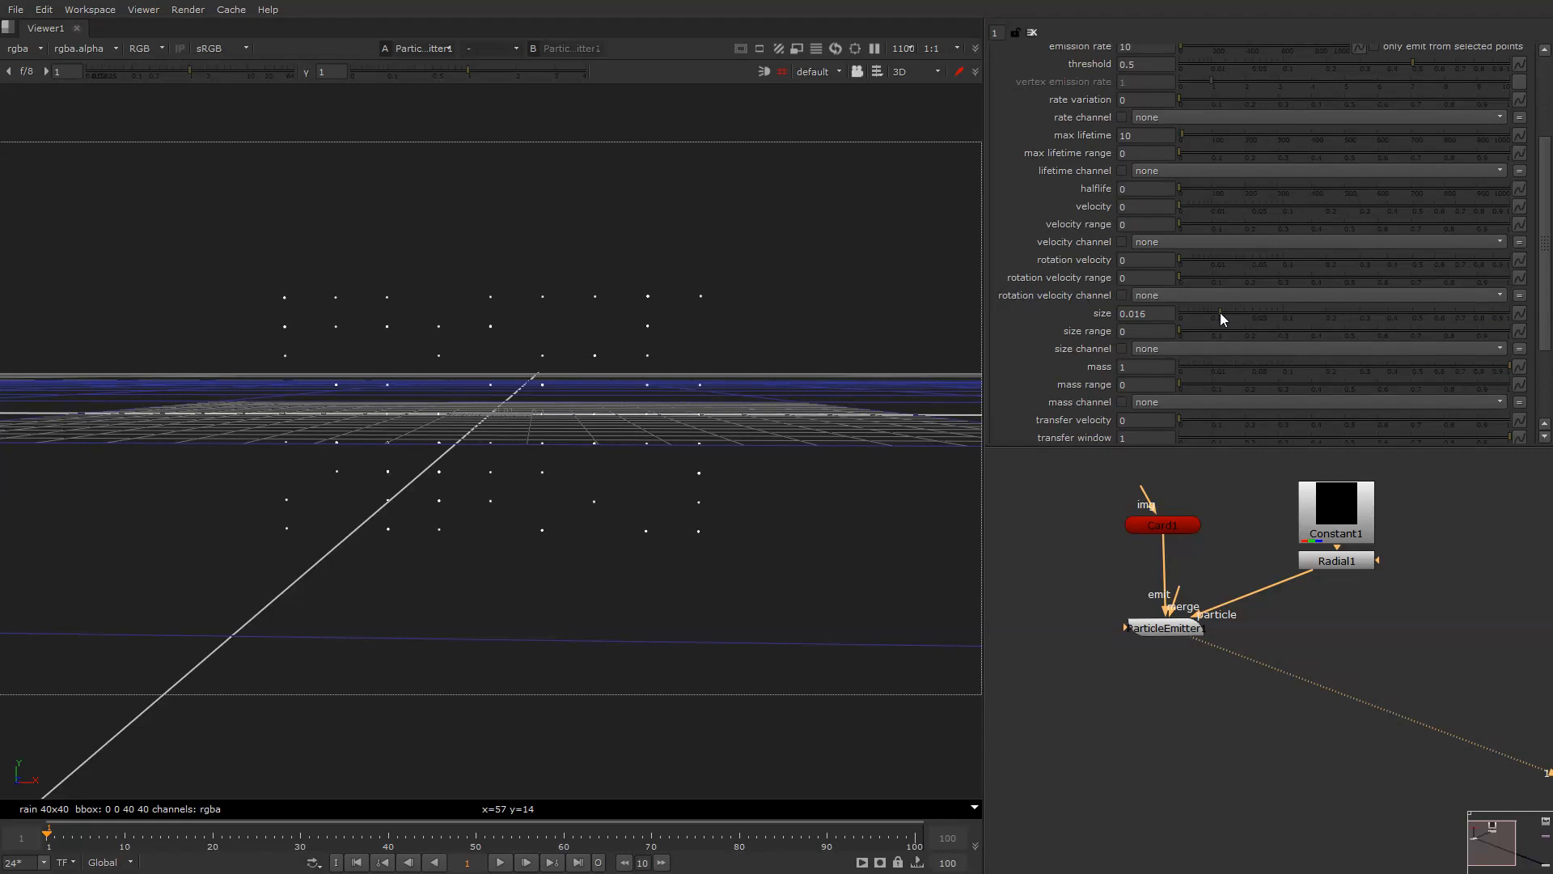
pyautogui.moveTo(1219, 317); pyautogui.dragTo(1210, 317)
pyautogui.scroll(5, 487, 343)
pyautogui.moveTo(566, 347)
pyautogui.keyDown('ctrl'); pyautogui.mouseDown()
pyautogui.moveTo(555, 336)
pyautogui.moveTo(593, 354)
pyautogui.moveTo(563, 364)
pyautogui.mouseUp(); pyautogui.keyUp('ctrl')
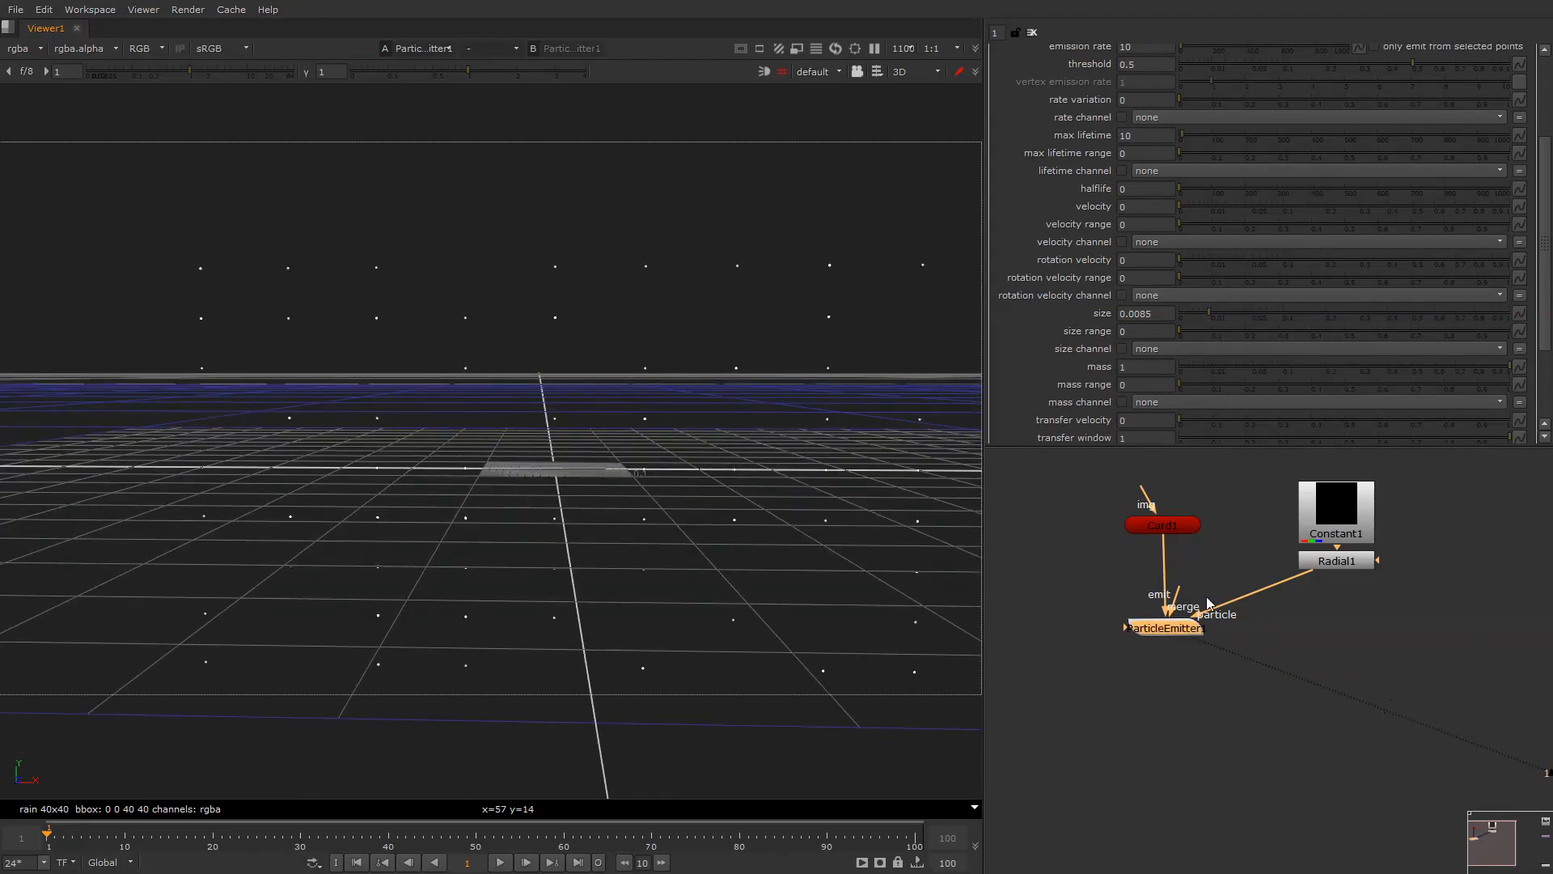
# Step: Set the ParticleEmitter to emit from faces and play back the particles
pyautogui.doubleClick(1198, 633)
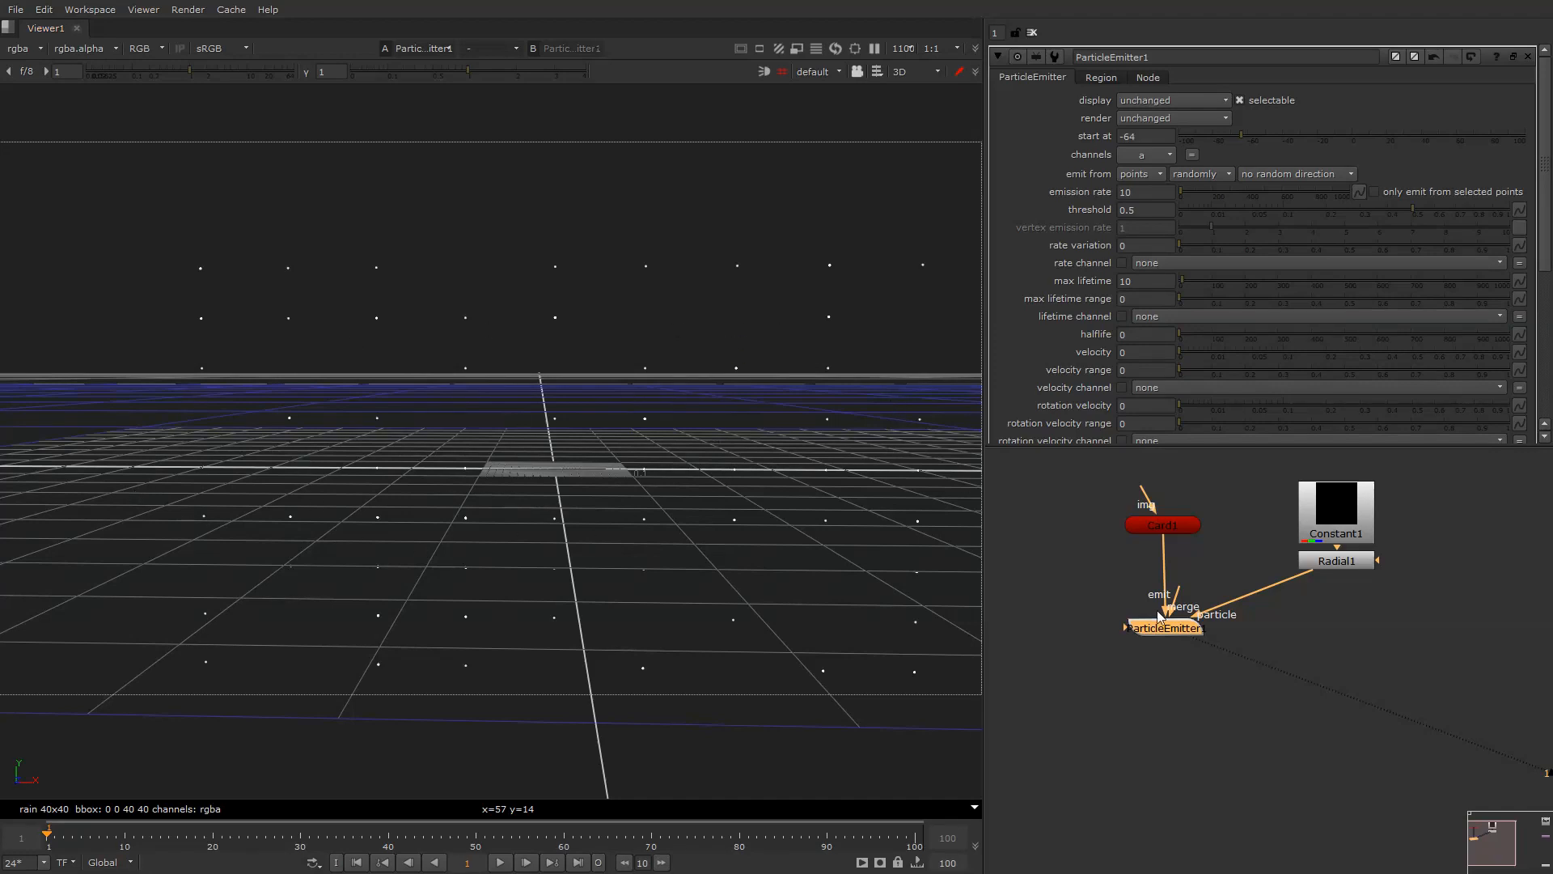
pyautogui.click(1124, 174)
pyautogui.click(1125, 207)
pyautogui.moveTo(1153, 658); pyautogui.dragTo(1176, 600, button='middle')
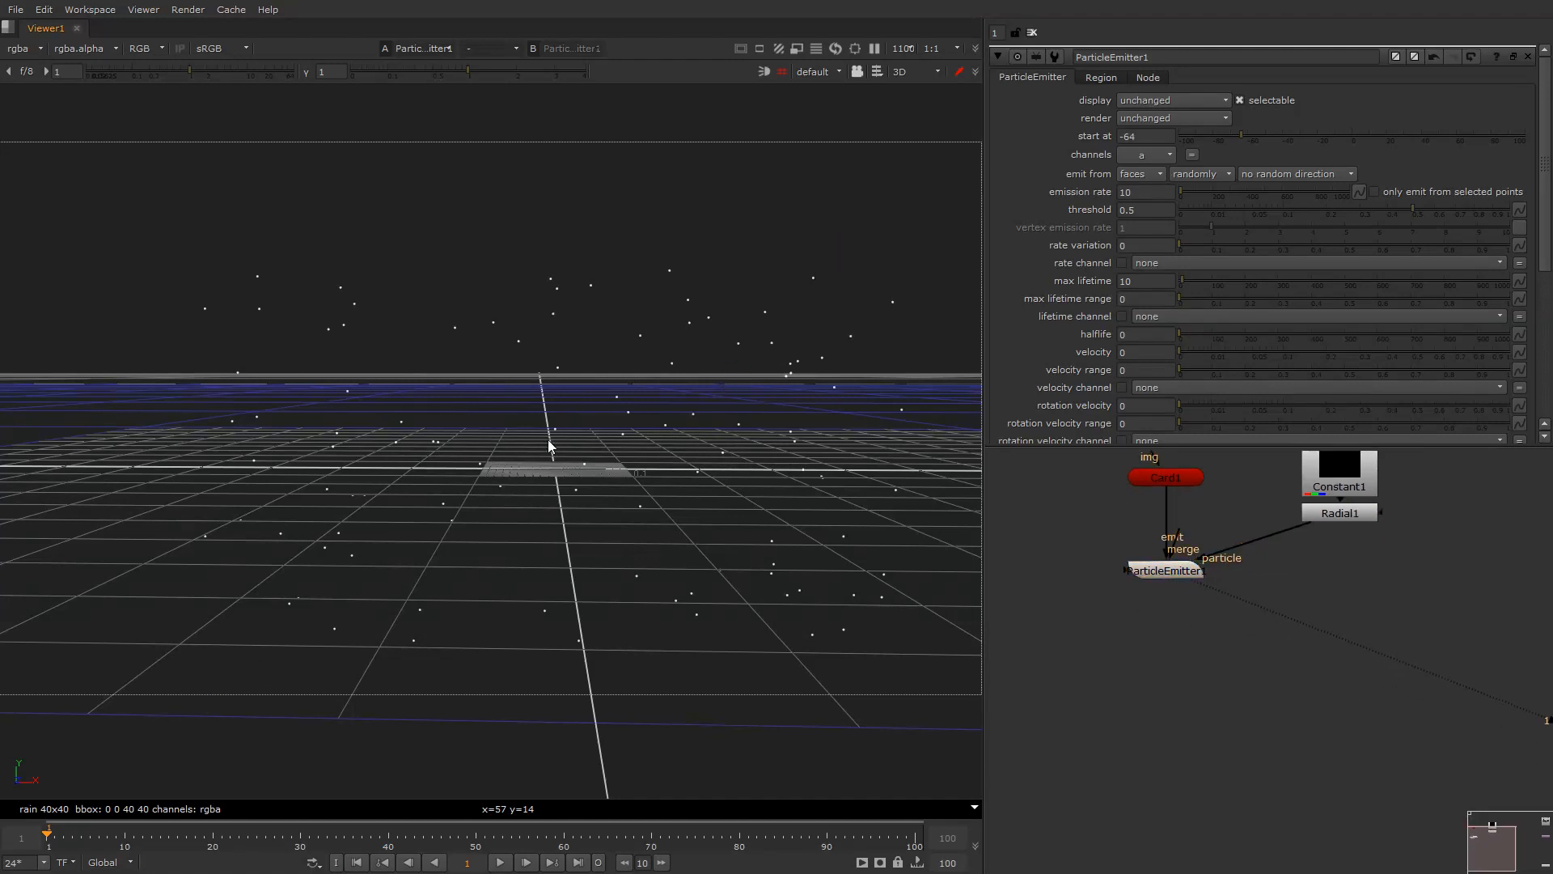
pyautogui.press('l')
pyautogui.press('k')
# Step: Add a ParticleGravity node after the ParticleEmitter and play back its effect on the particles
pyautogui.click(1161, 571)
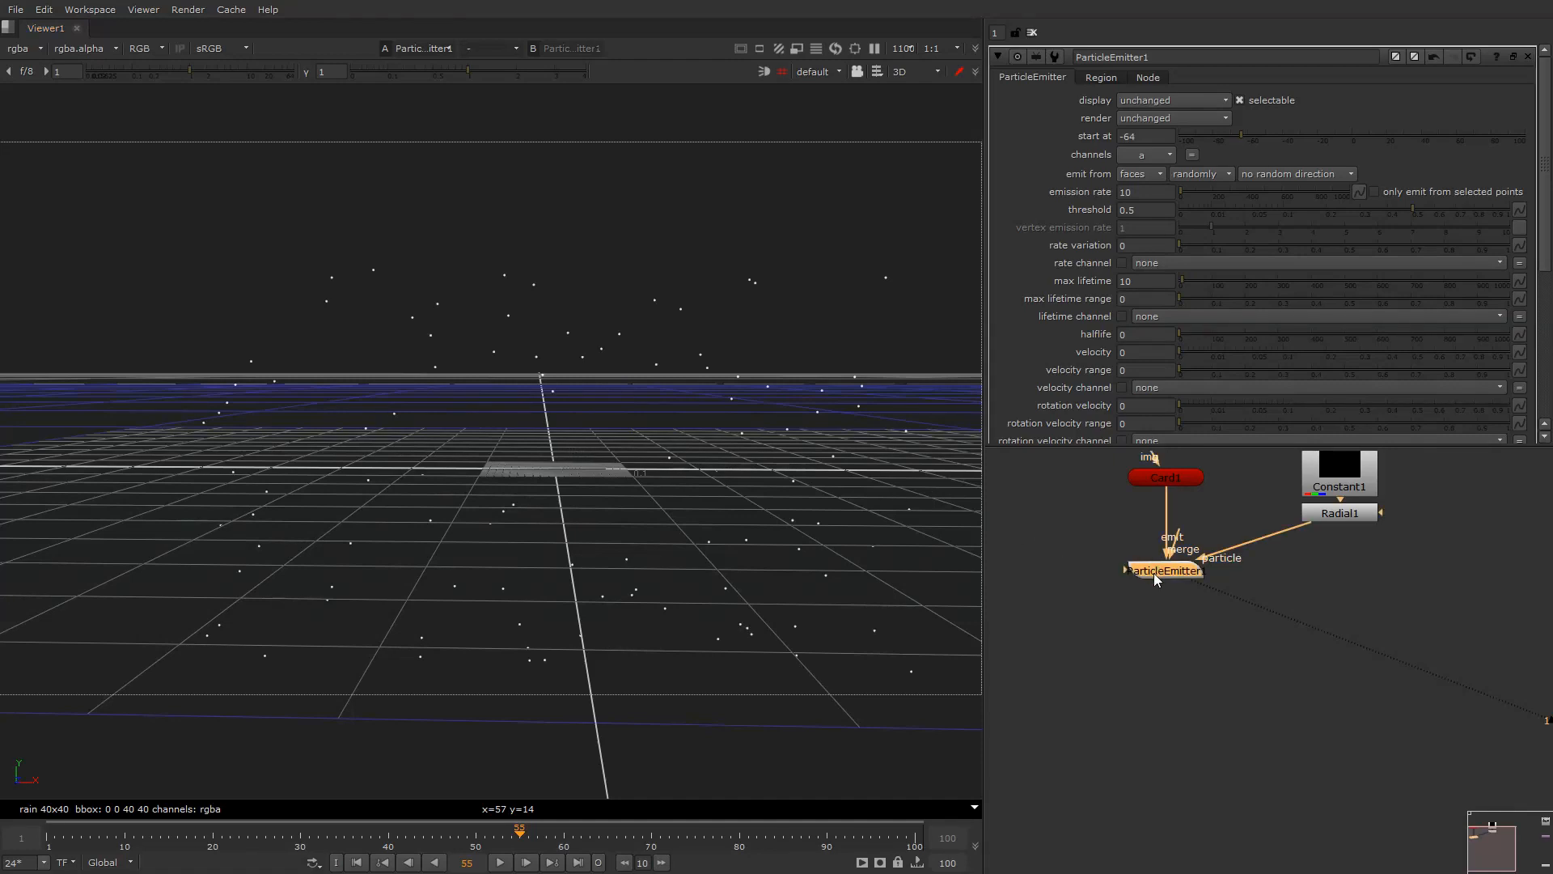
pyautogui.press('Tab')
pyautogui.write('par')
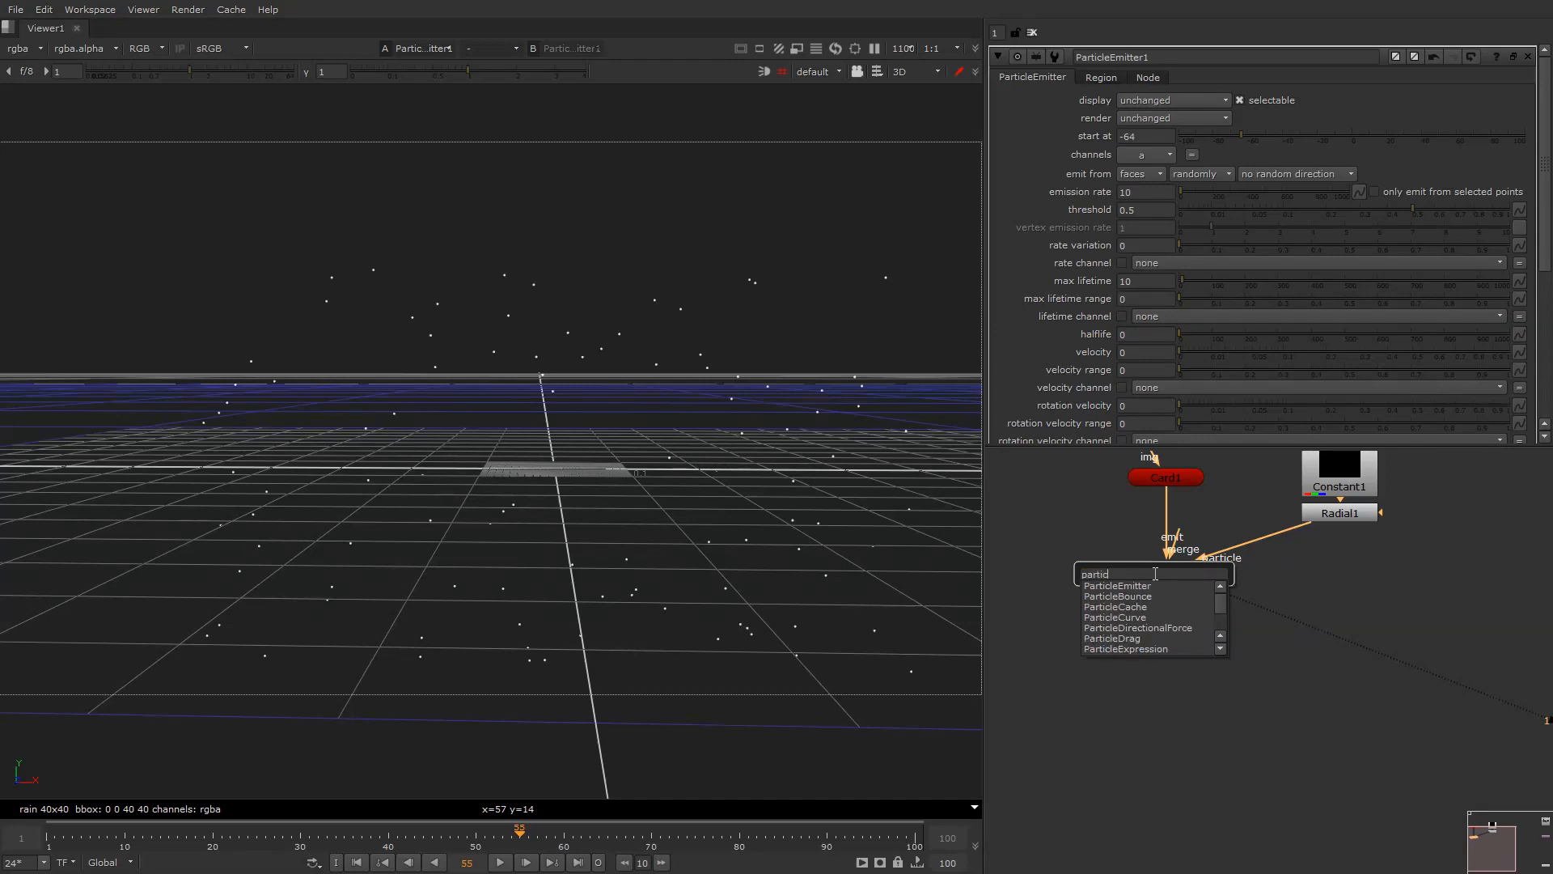
pyautogui.write('ticlegrav')
pyautogui.press('Return')
pyautogui.click(678, 449)
pyautogui.press('l')
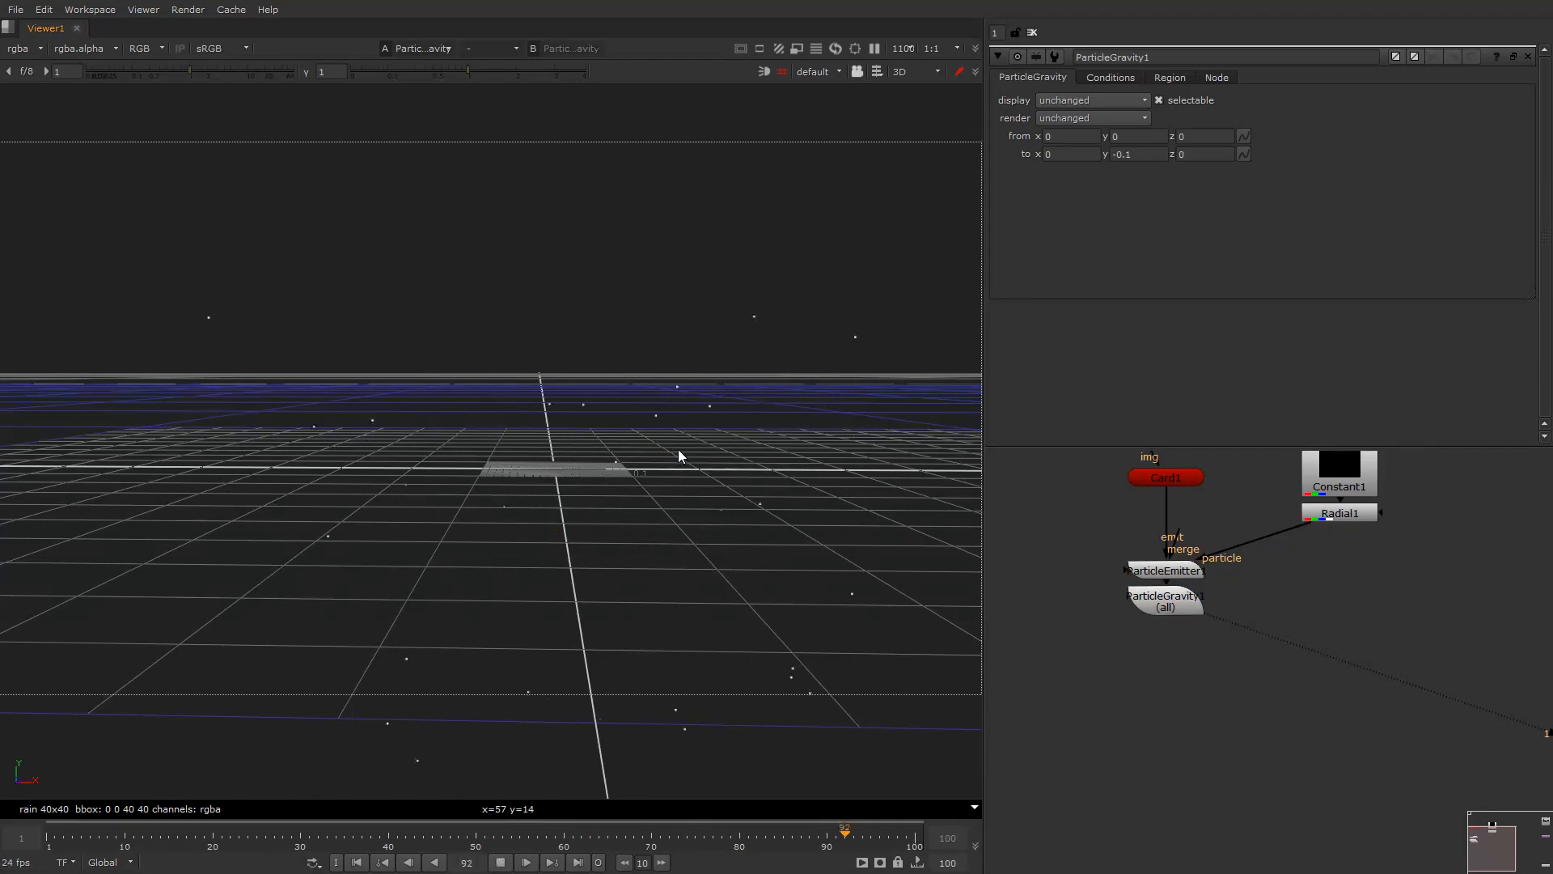
# Step: Set the ParticleGravity's to y value to -0.00006
pyautogui.click(1134, 155)
pyautogui.press('Up')
pyautogui.press('Up')
pyautogui.press('Up')
pyautogui.press('Up')
pyautogui.press('Up')
pyautogui.press('Up')
pyautogui.press('Up')
pyautogui.press('Up')
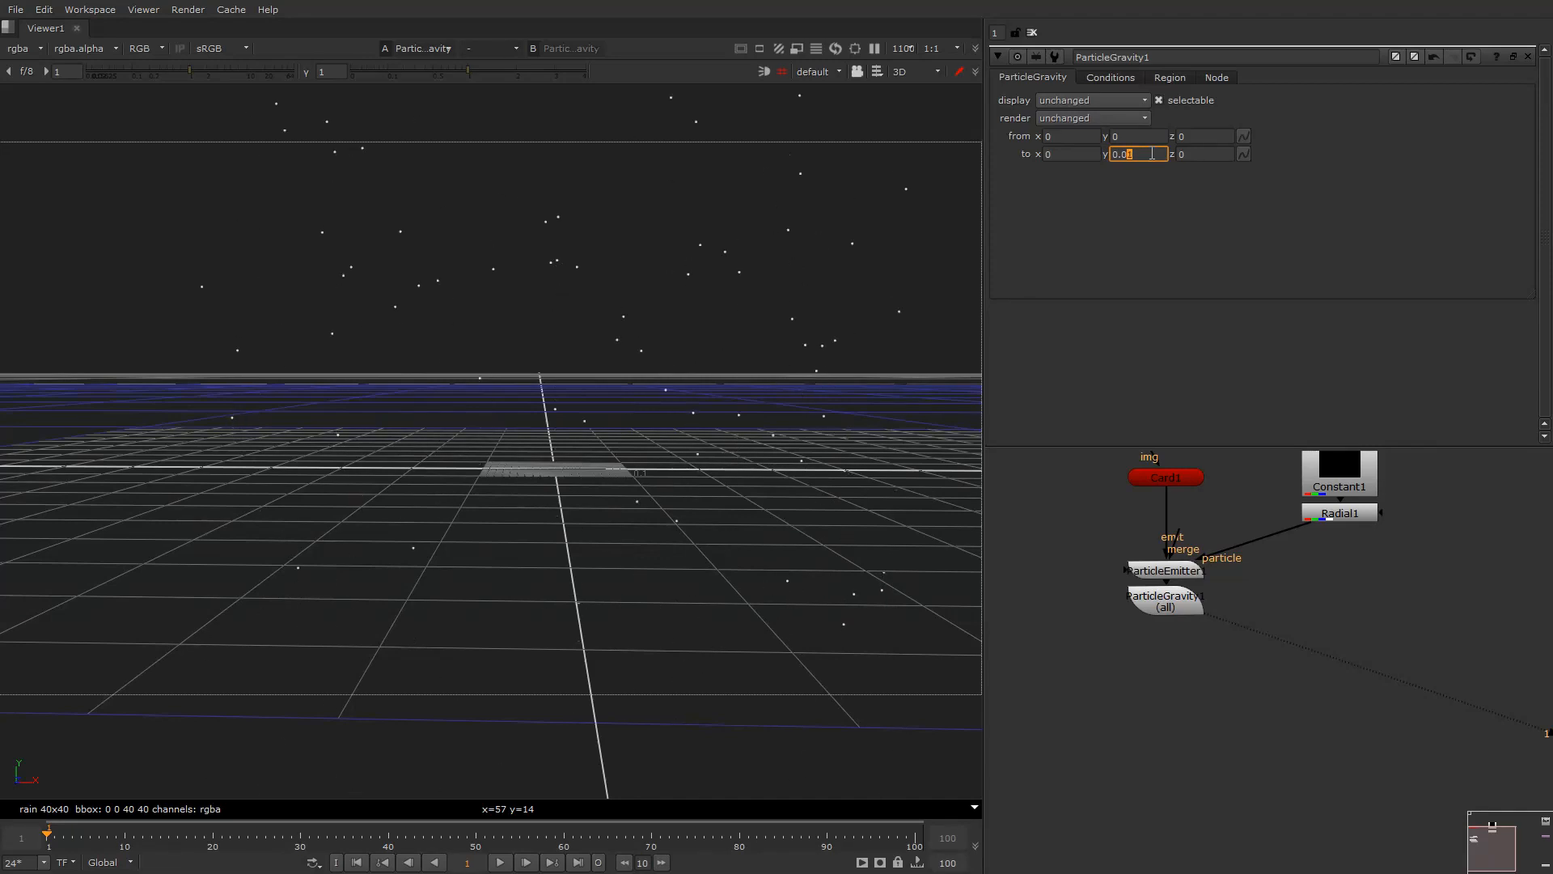
pyautogui.press('Down')
pyautogui.press('Down')
pyautogui.press('Right')
pyautogui.write('0')
pyautogui.press('Down')
pyautogui.press('Down')
pyautogui.press('Down')
pyautogui.click(1151, 154)
pyautogui.write('0')
pyautogui.press('Up')
pyautogui.press('Up')
pyautogui.press('Up')
pyautogui.press('Up')
pyautogui.press('Up')
pyautogui.click(738, 352)
# Step: Play back the particles and examine how they fall under the reduced gravity, from closer and farther away
pyautogui.press('l')
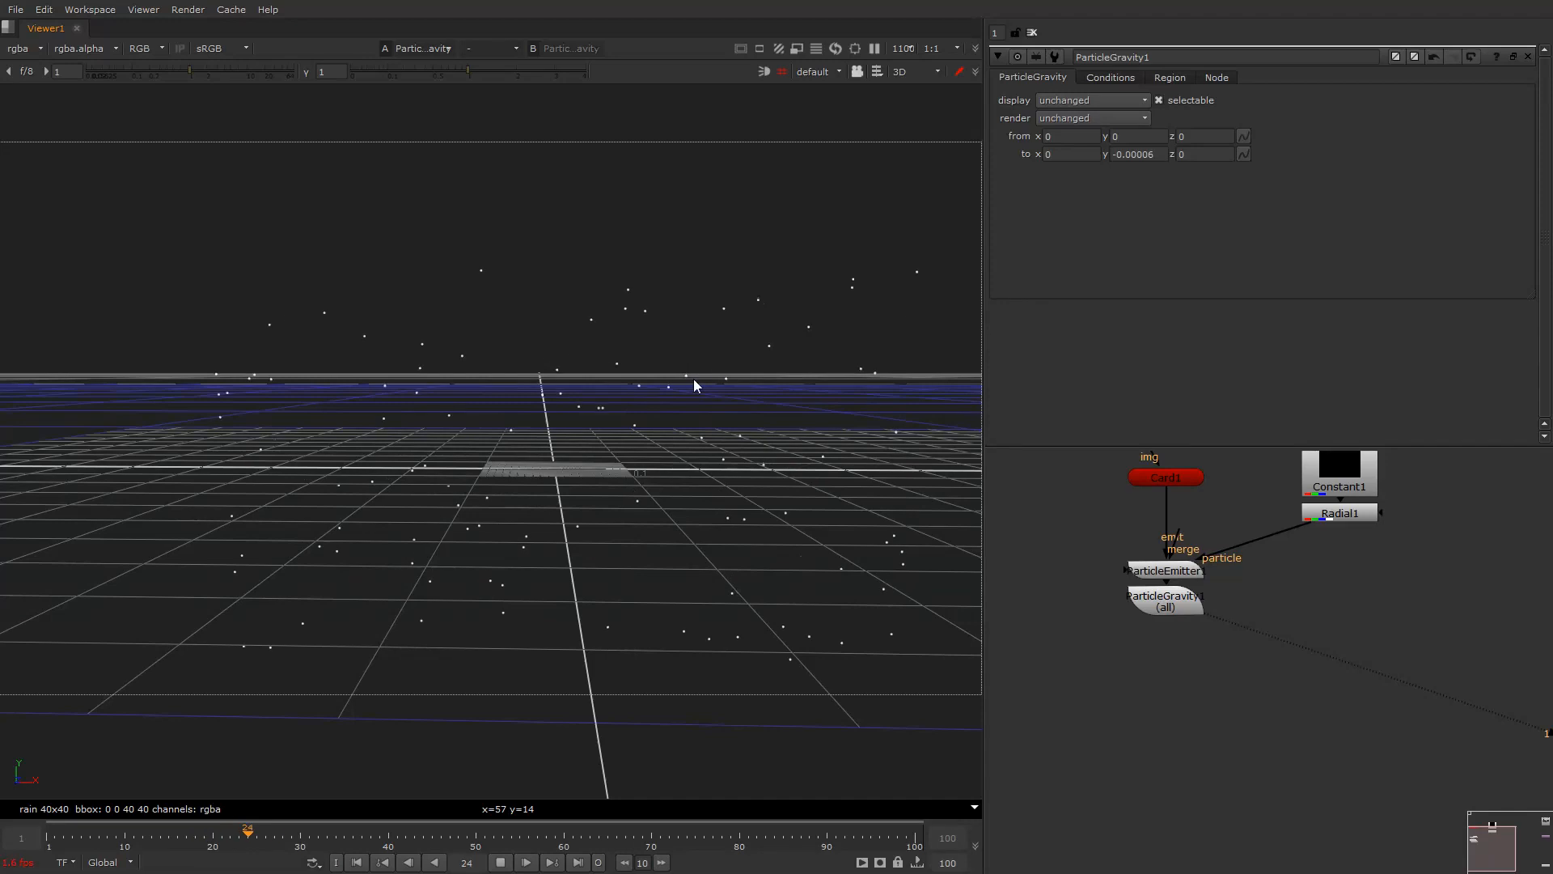
pyautogui.scroll(2, 701, 377)
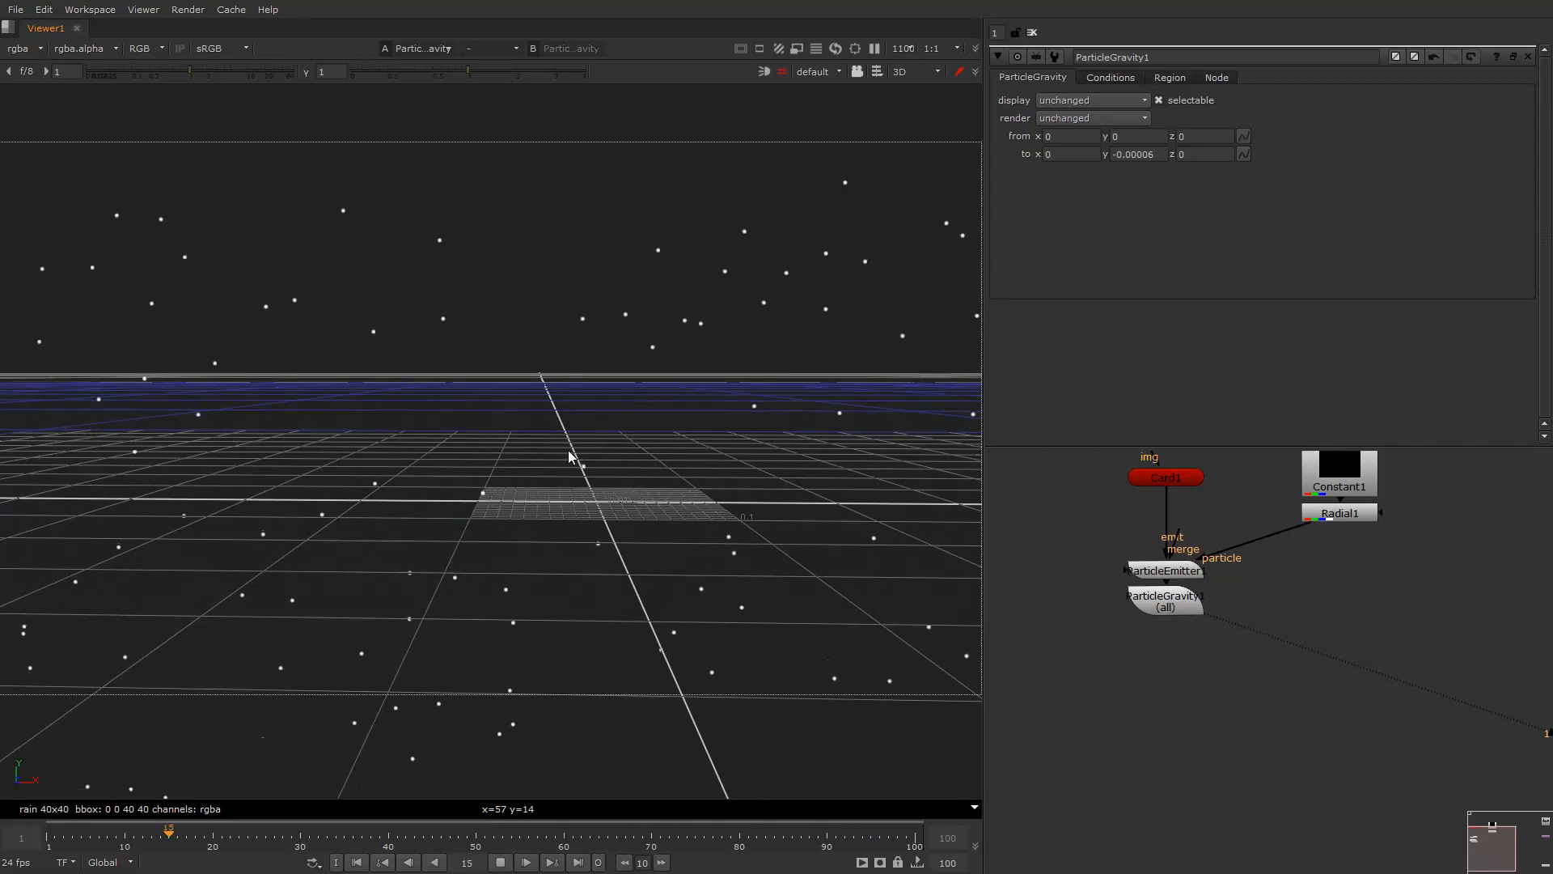
pyautogui.scroll(-2, 613, 364)
pyautogui.scroll(-2, 613, 364)
pyautogui.scroll(4, 500, 354)
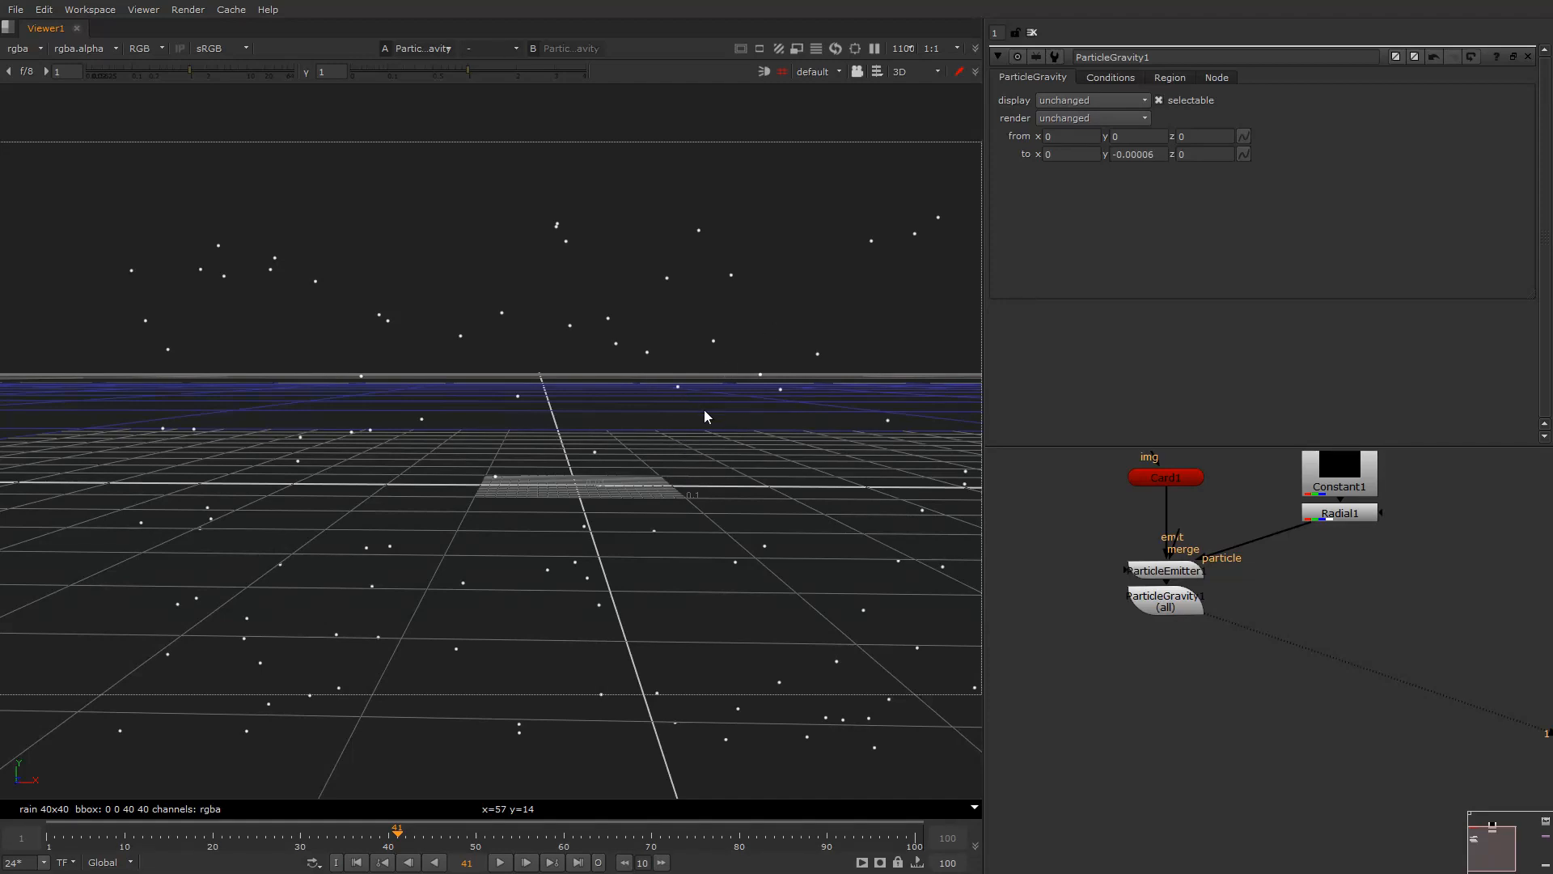
pyautogui.press('l')
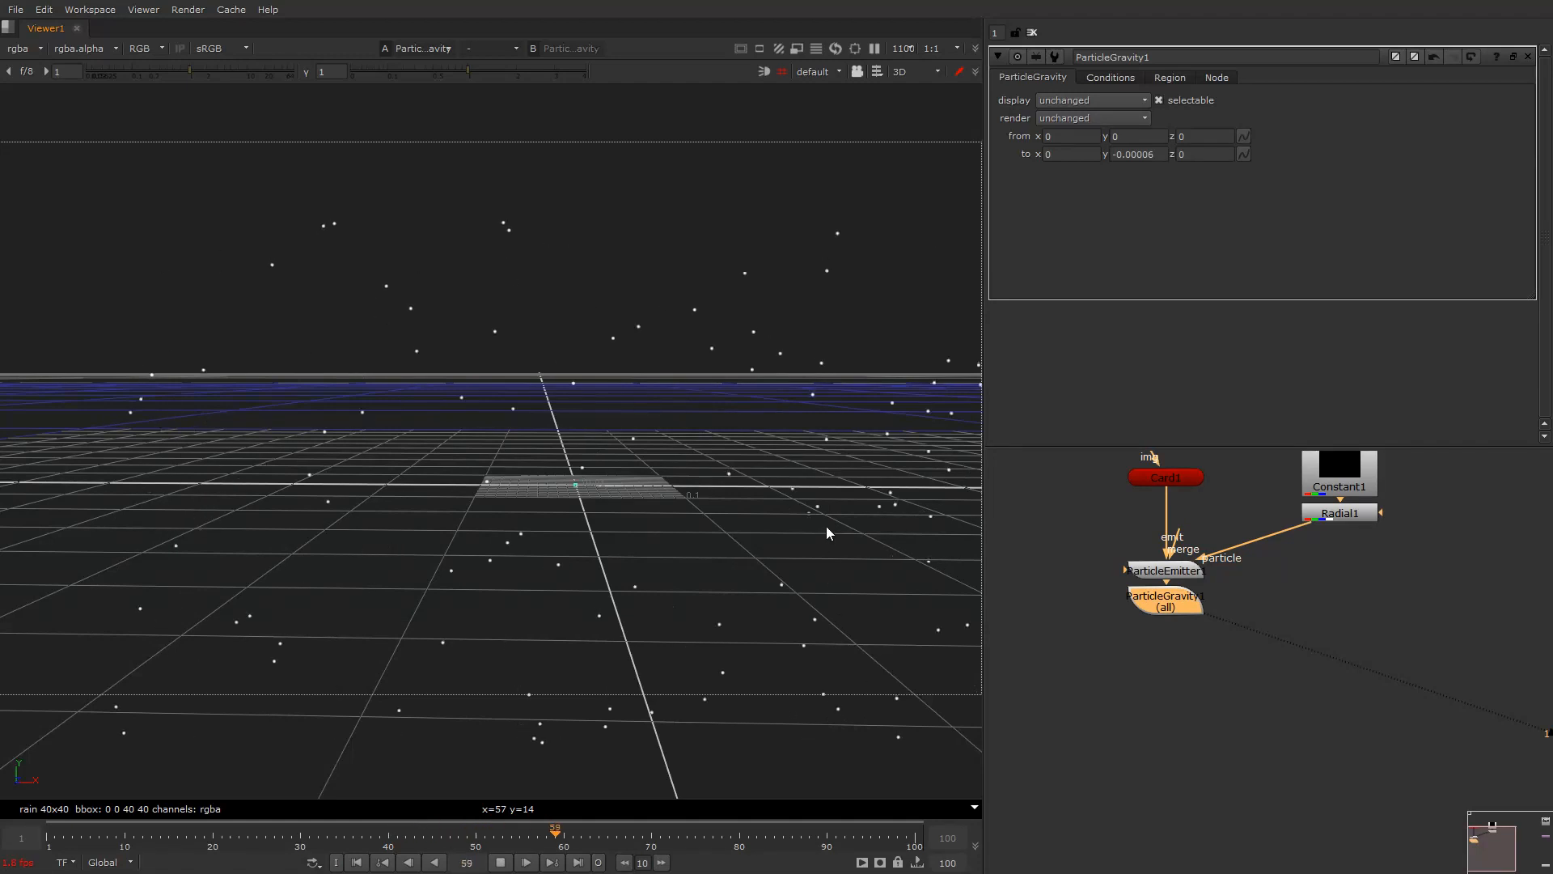
pyautogui.press('k')
pyautogui.press('l')
pyautogui.press('k')
# Step: Try a max lifetime of 110 on the ParticleEmitter in playback, and settle on 55
pyautogui.doubleClick(1164, 570)
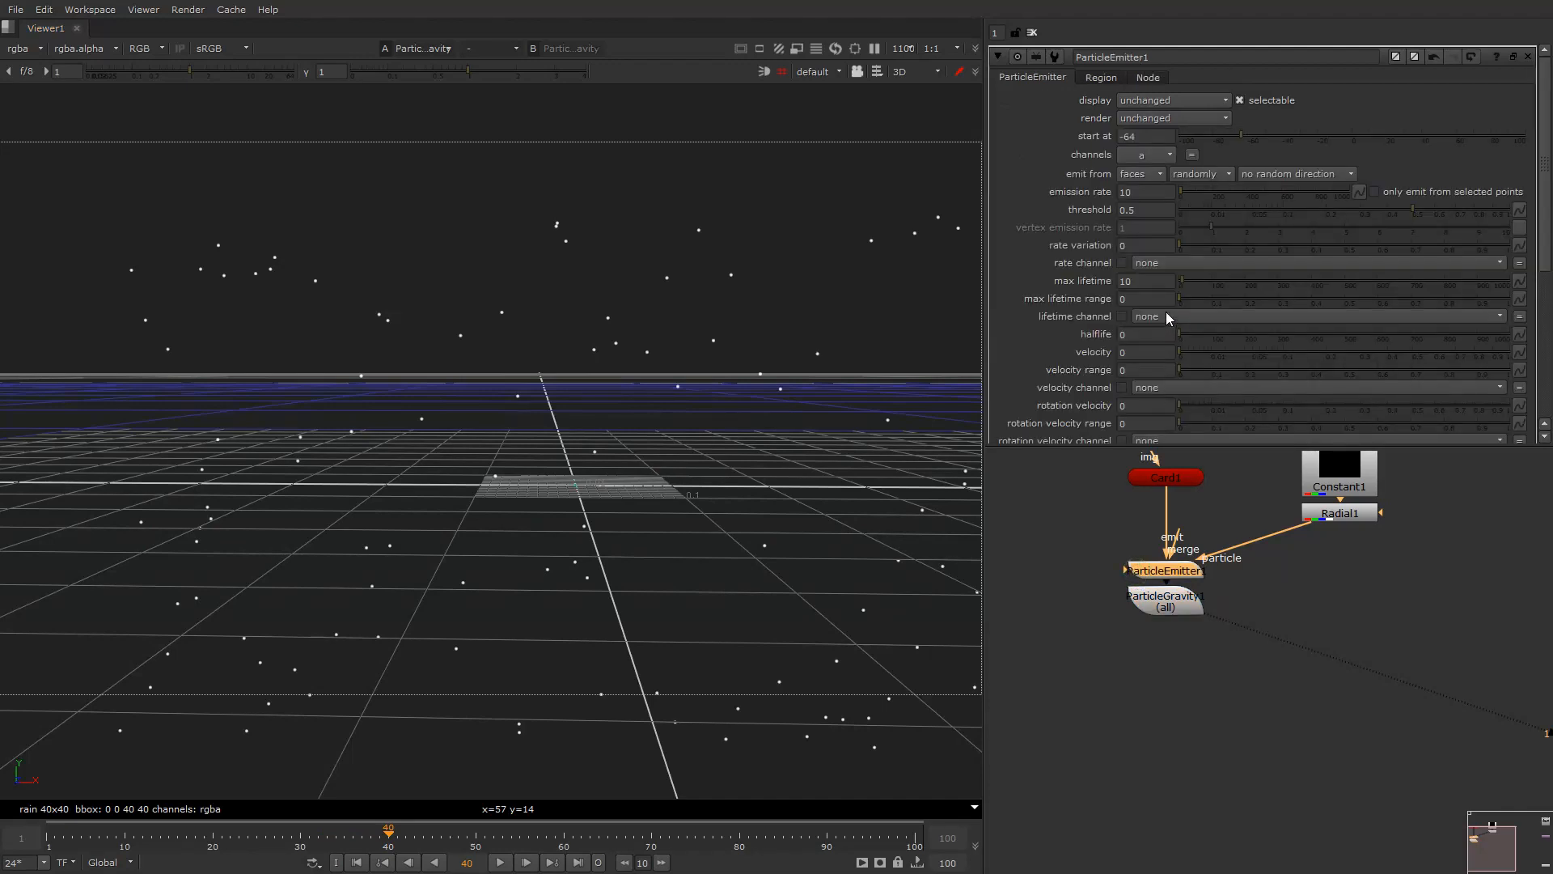
pyautogui.click(1263, 277)
pyautogui.press('l')
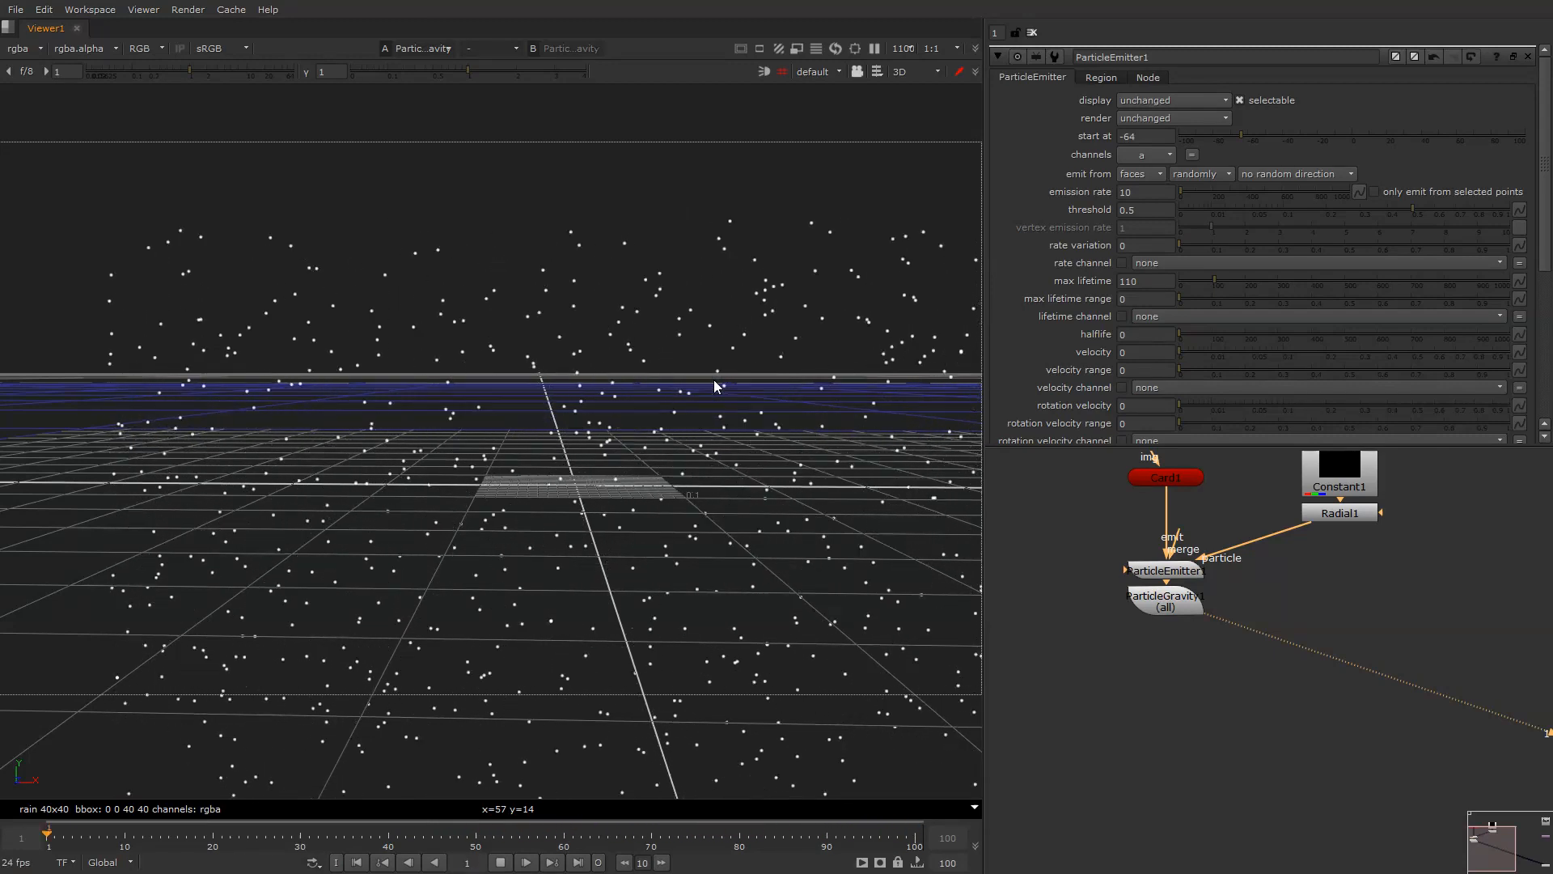
pyautogui.click(1201, 281)
pyautogui.moveTo(1202, 283); pyautogui.dragTo(1196, 283)
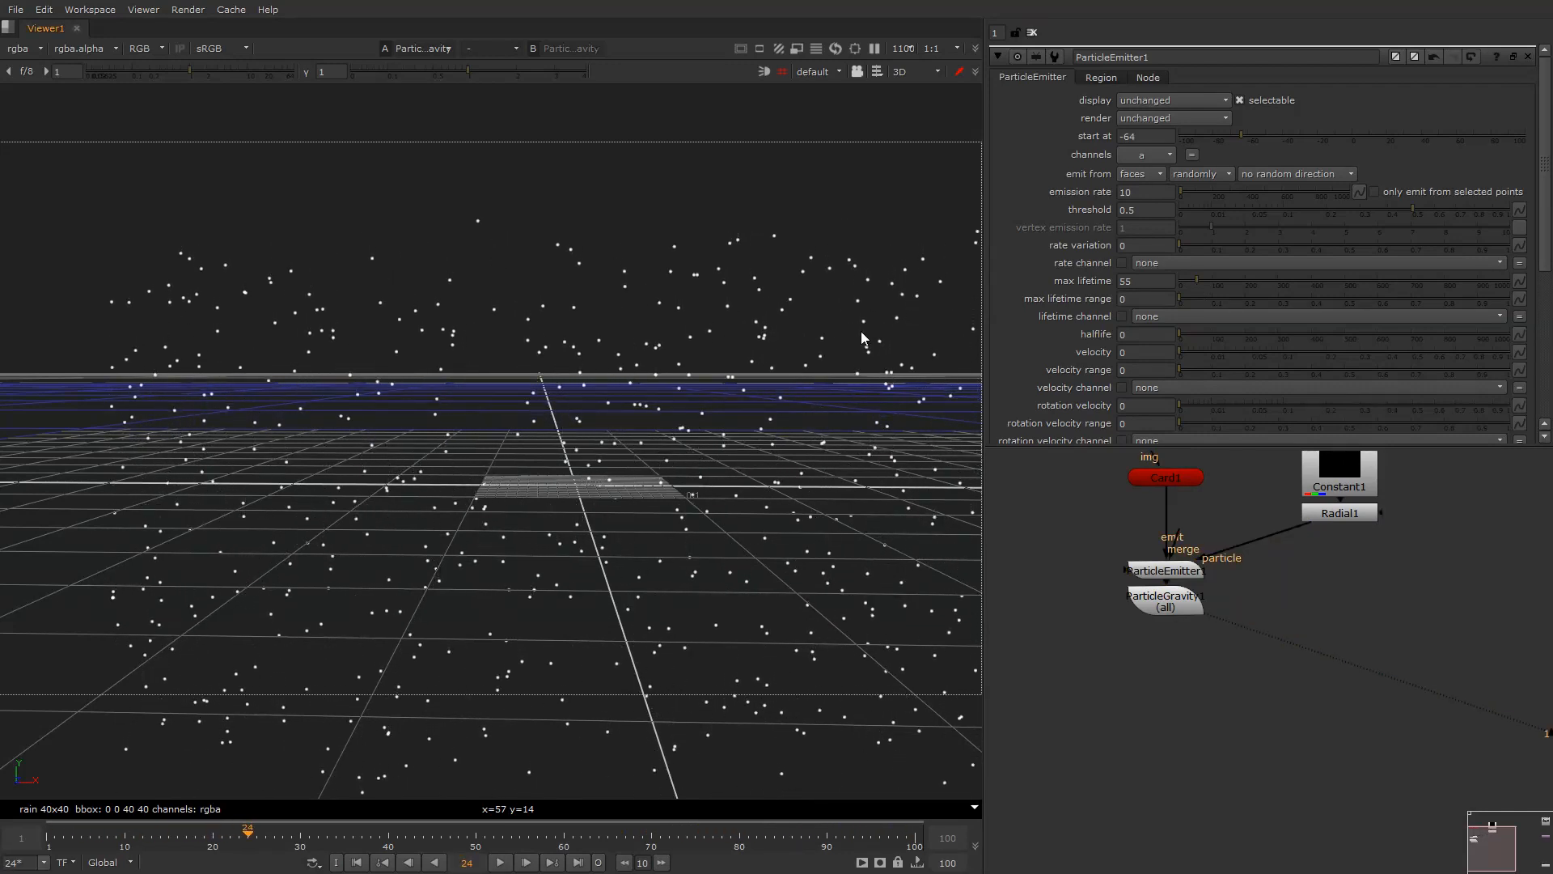
# Step: Set the ParticleEmitter's rate variation and size range to 1 and play back the particles
pyautogui.click(1229, 240)
pyautogui.scroll(-3, 1160, 363)
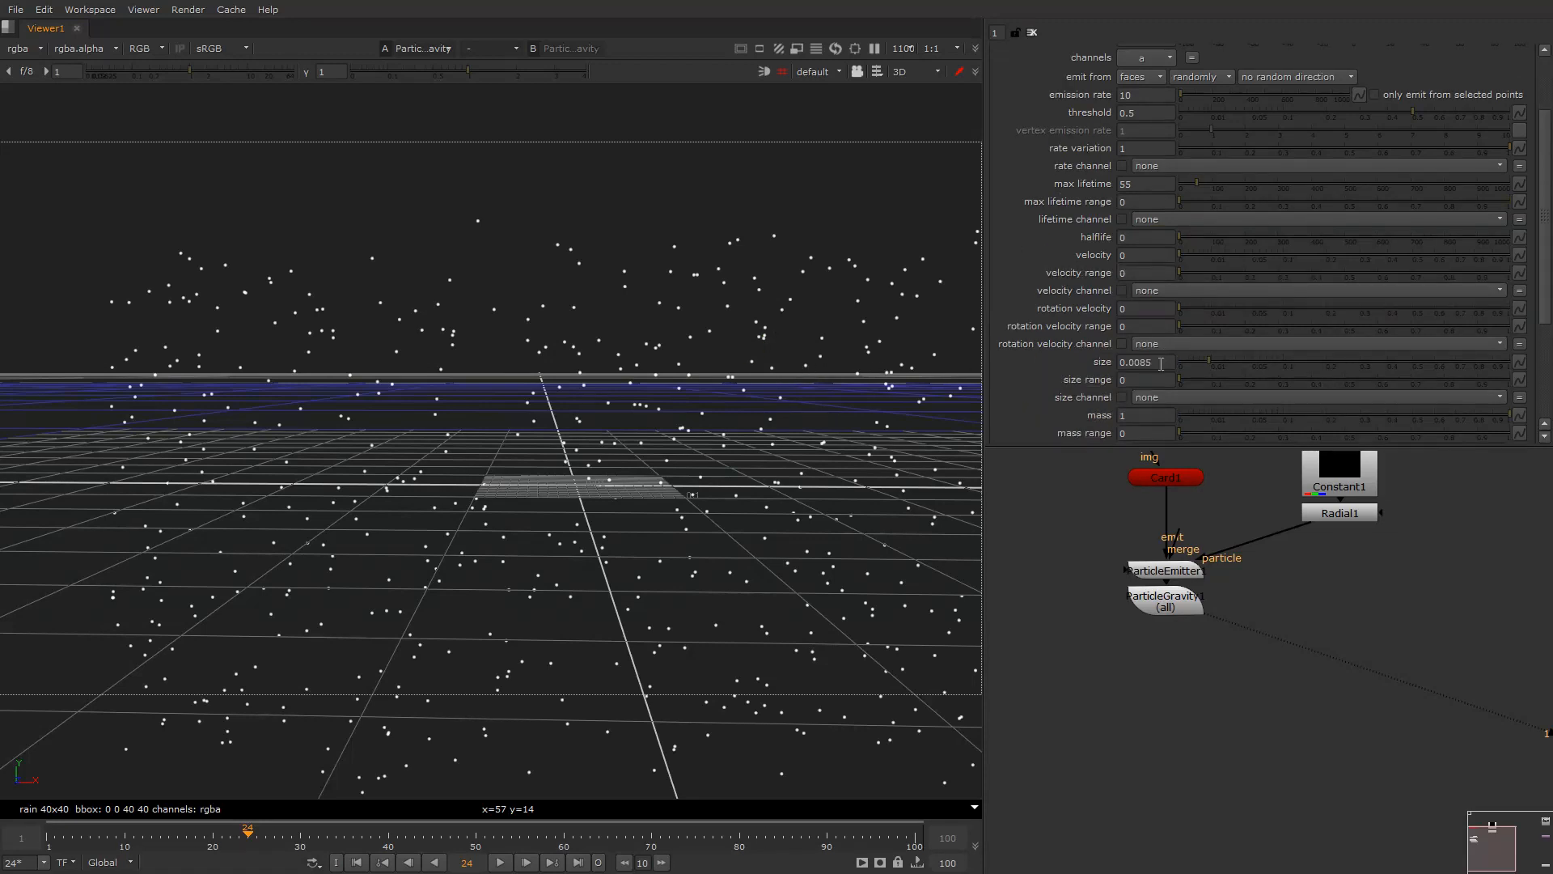
pyautogui.click(1192, 380)
pyautogui.moveTo(1538, 361); pyautogui.dragTo(1549, 324)
pyautogui.press('l')
pyautogui.press('l')
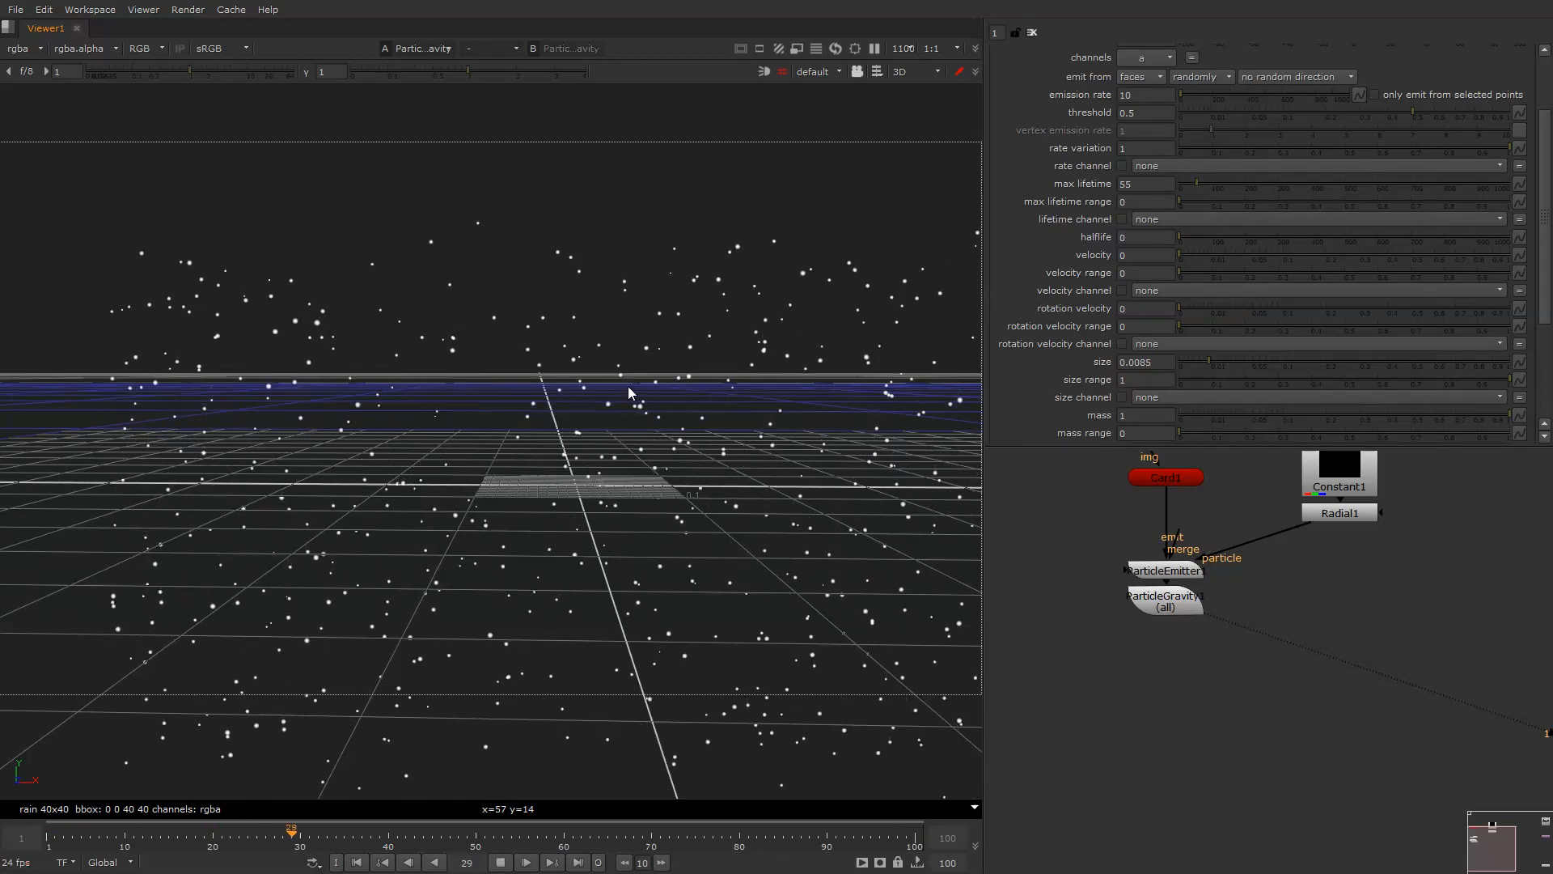
pyautogui.press('k')
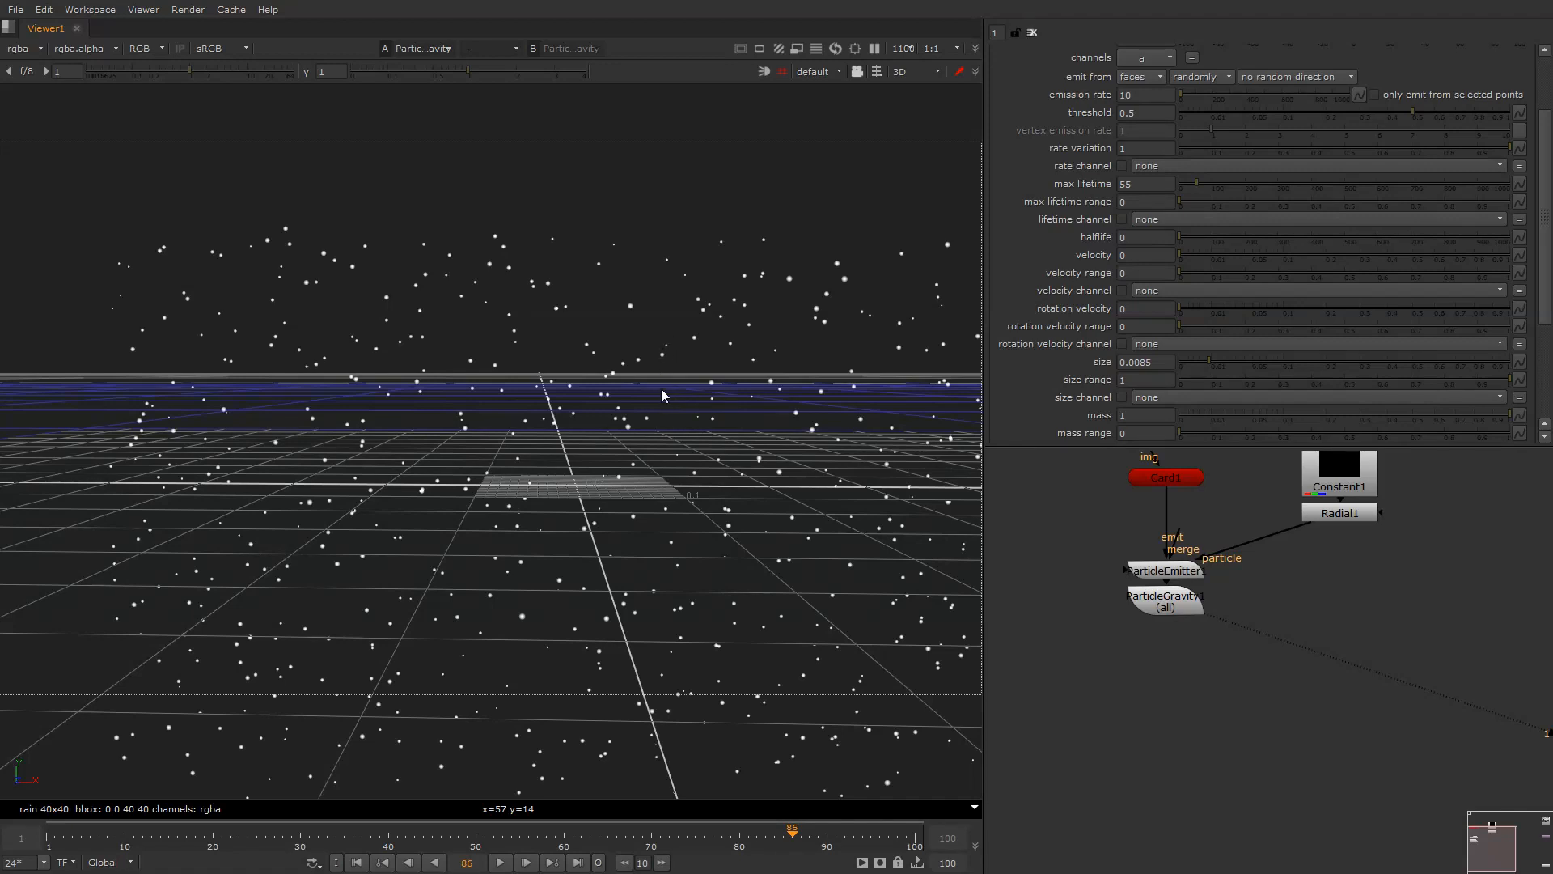
# Step: Add a ParticleDrag node after ParticleGravity and set its drag to 0.085
pyautogui.click(1155, 613)
pyautogui.press('Tab')
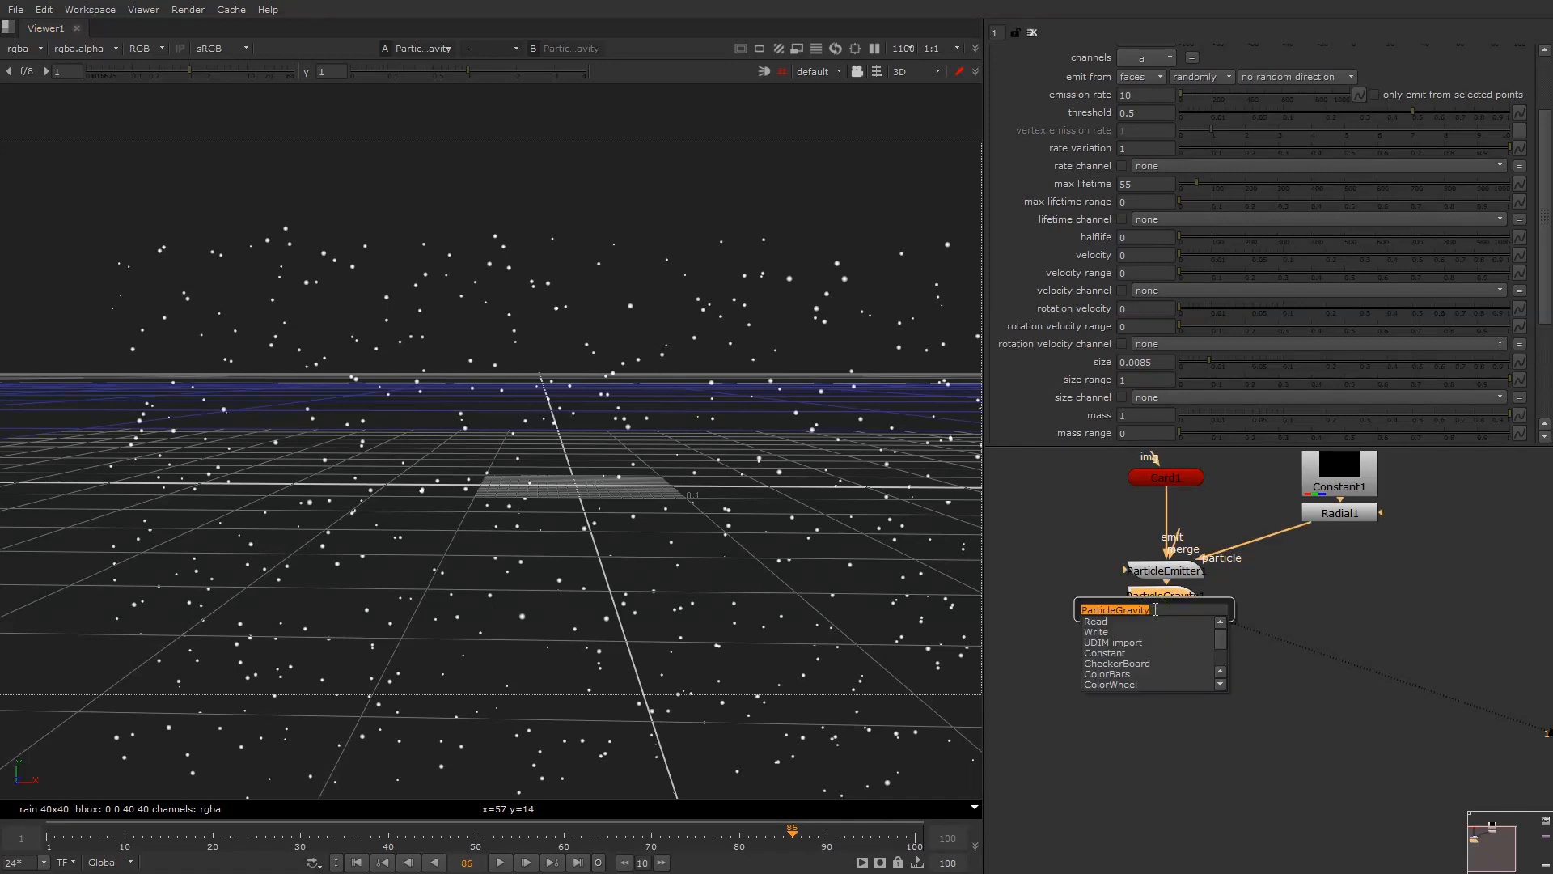
pyautogui.write('particle')
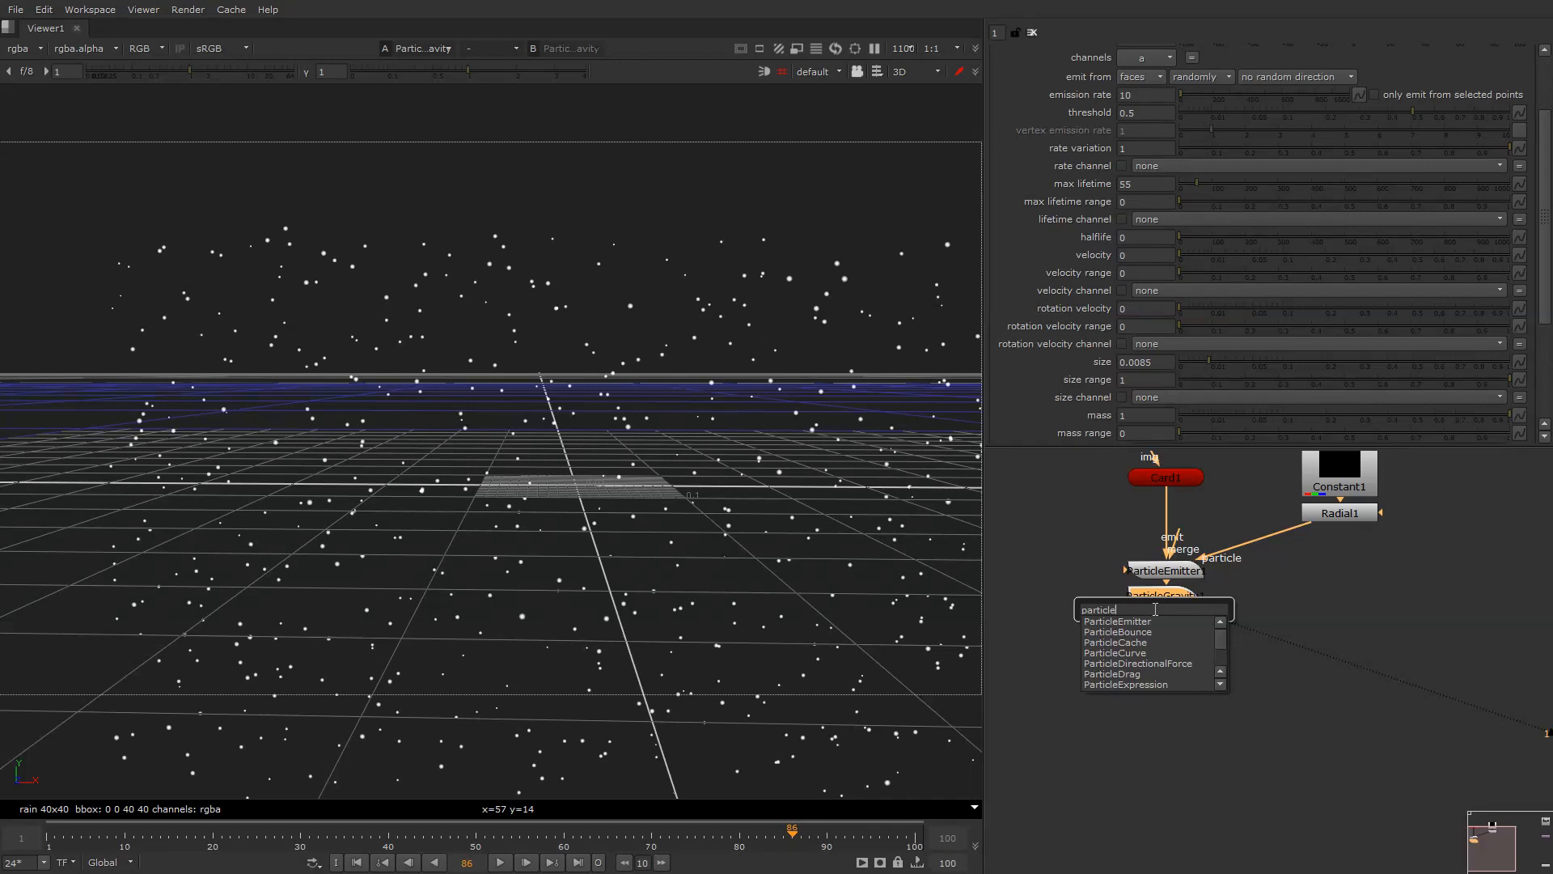
pyautogui.write('drag')
pyautogui.press('Return')
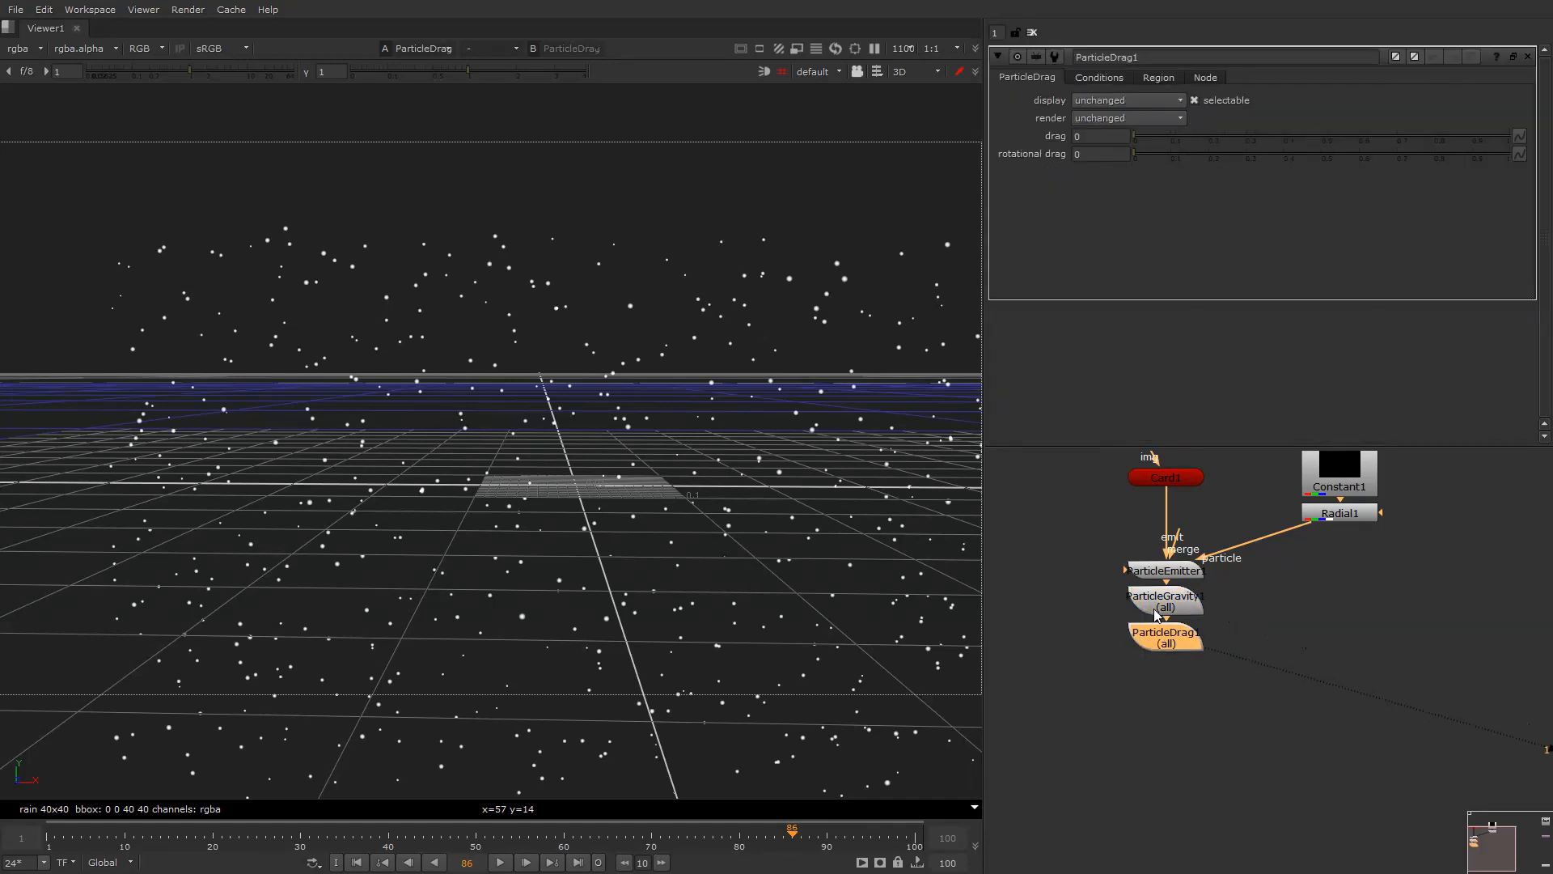
pyautogui.click(1157, 138)
pyautogui.moveTo(1156, 137); pyautogui.dragTo(1165, 136)
pyautogui.click(718, 332)
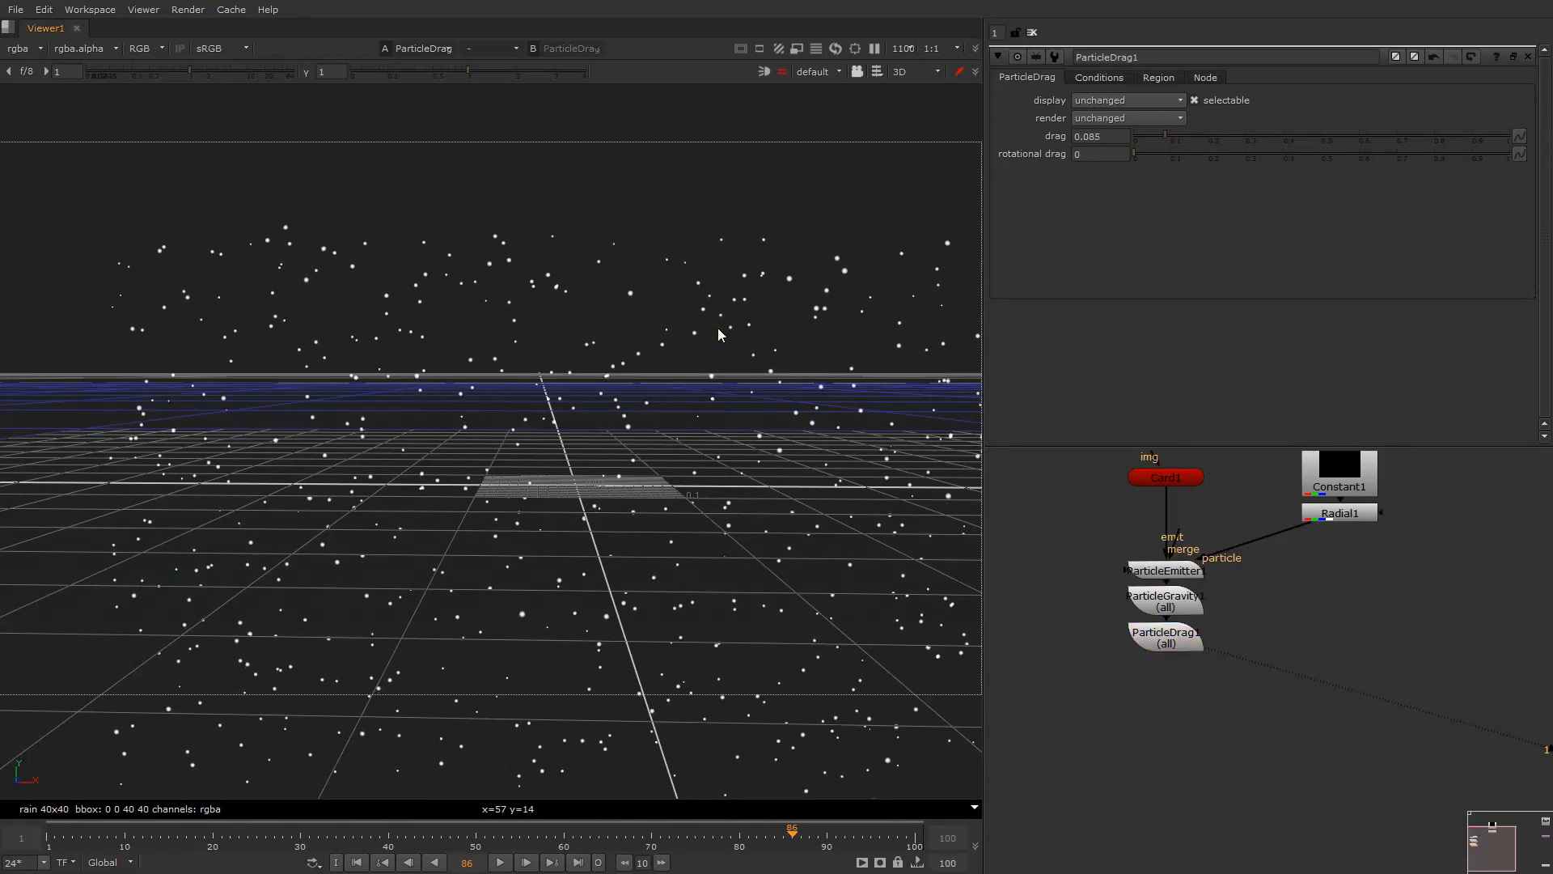
# Step: Toggle the ParticleDrag node off and on to compare its effect, and play back the particles with it enabled
pyautogui.click(1178, 642)
pyautogui.press('d')
pyautogui.press('d')
pyautogui.press('d')
pyautogui.press('d')
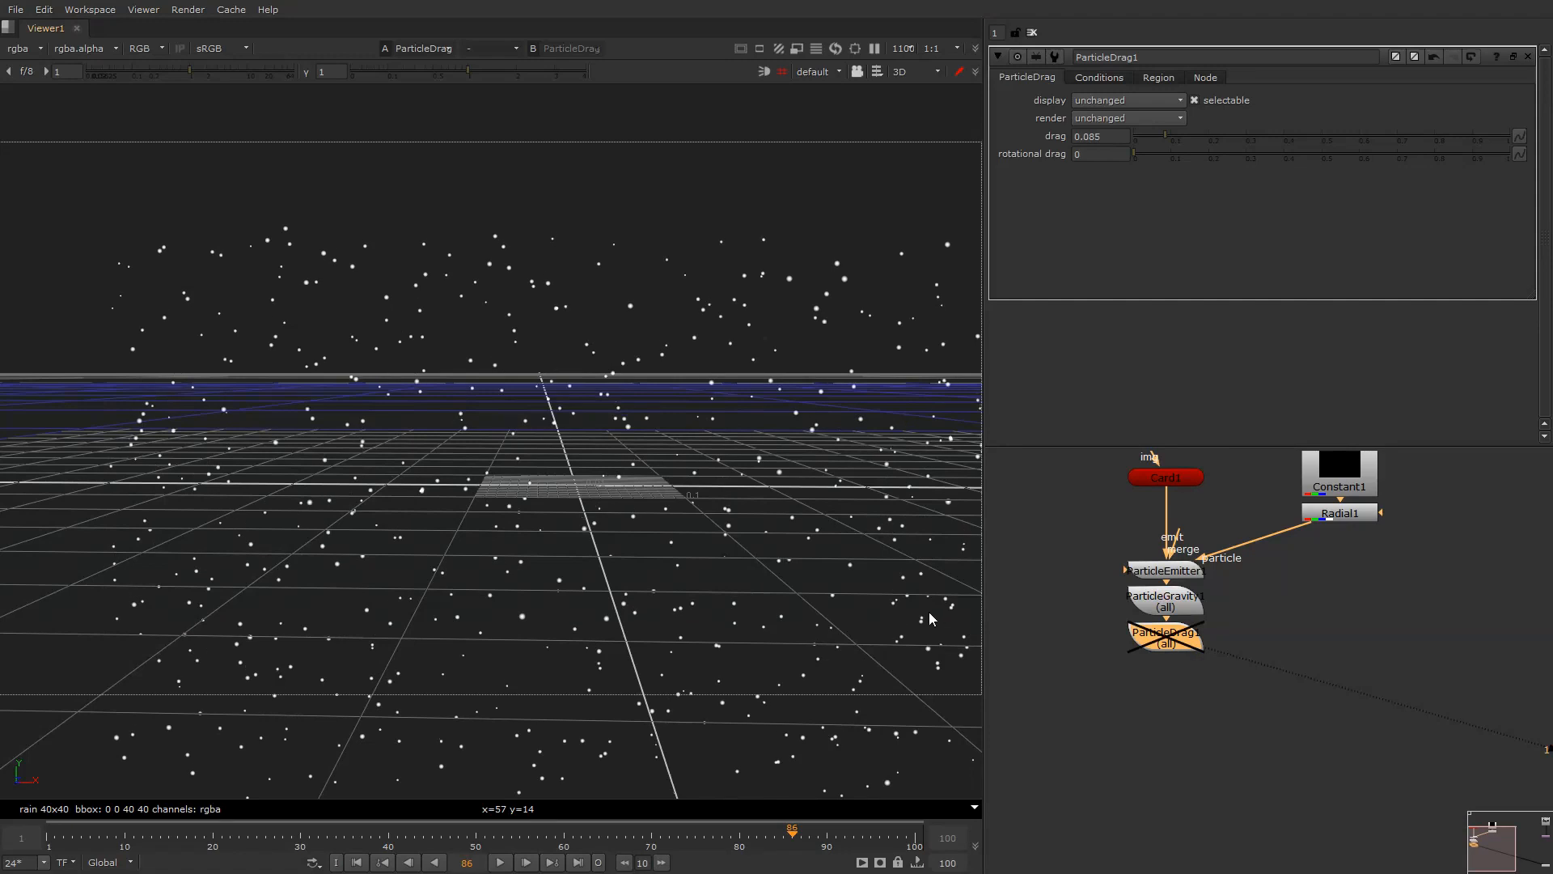
pyautogui.click(752, 556)
pyautogui.press('l')
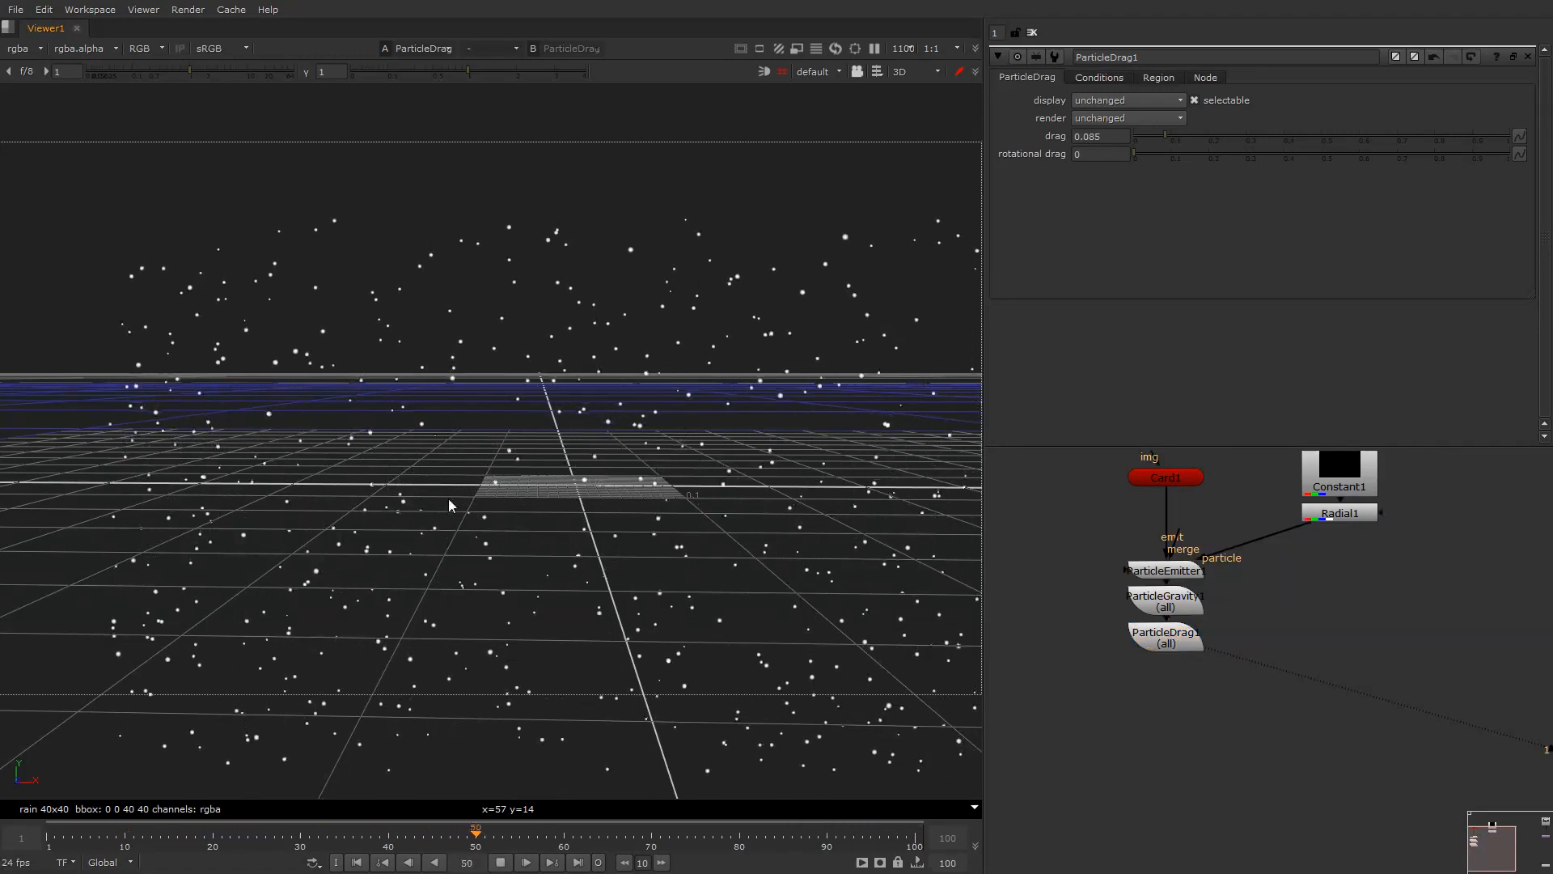
pyautogui.press('k')
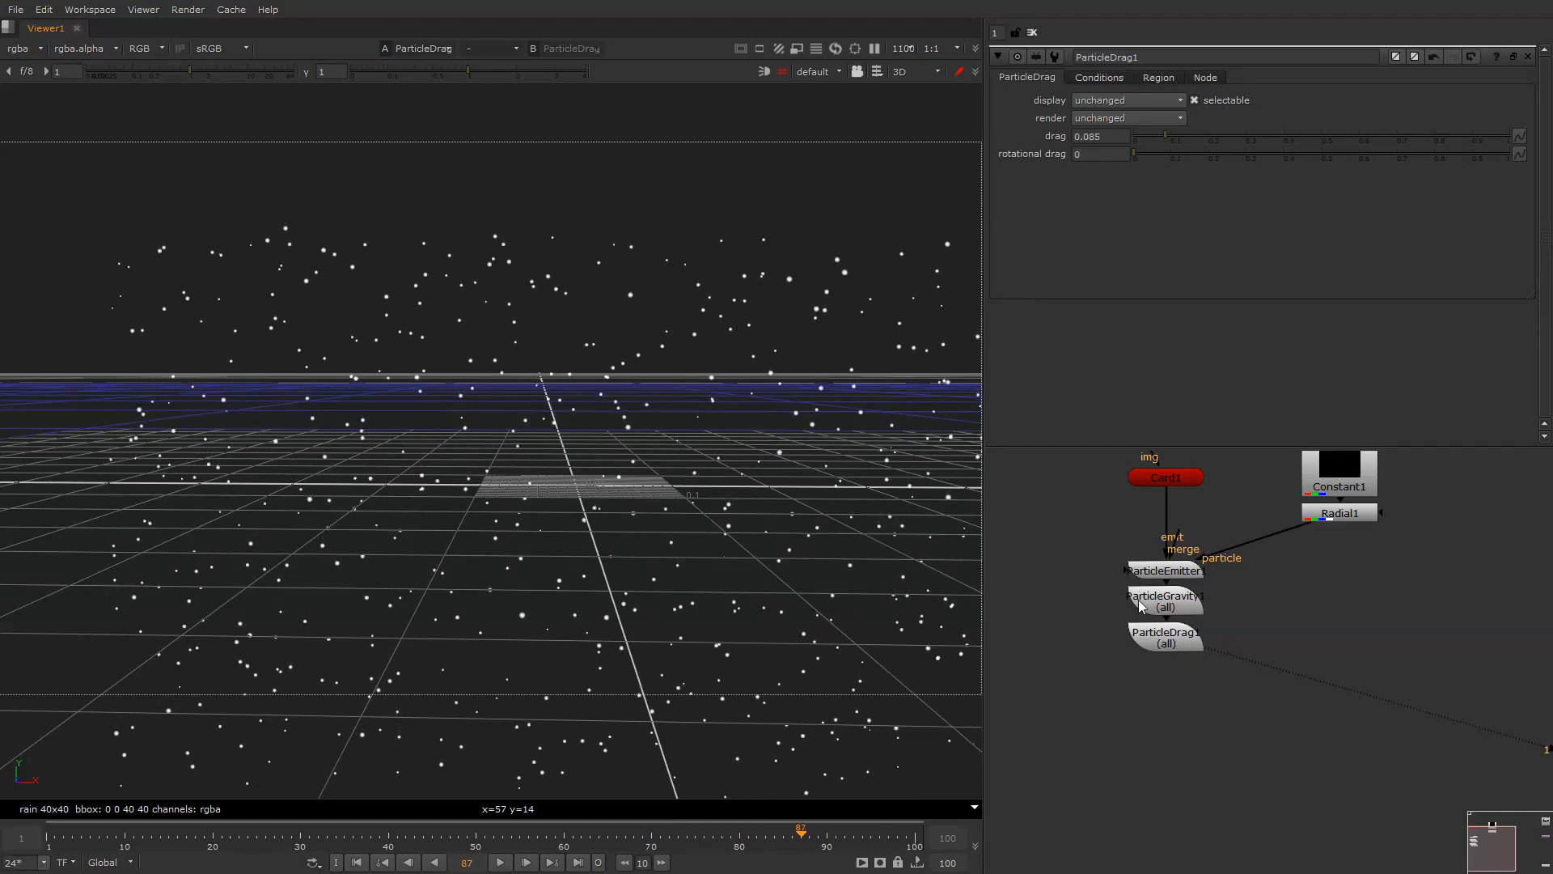
# Step: Move the ParticleEmitter node slightly up to leave more space above ParticleGravity in the node graph
pyautogui.click(1167, 639)
pyautogui.click(1142, 710)
pyautogui.scroll(-3, 1185, 647)
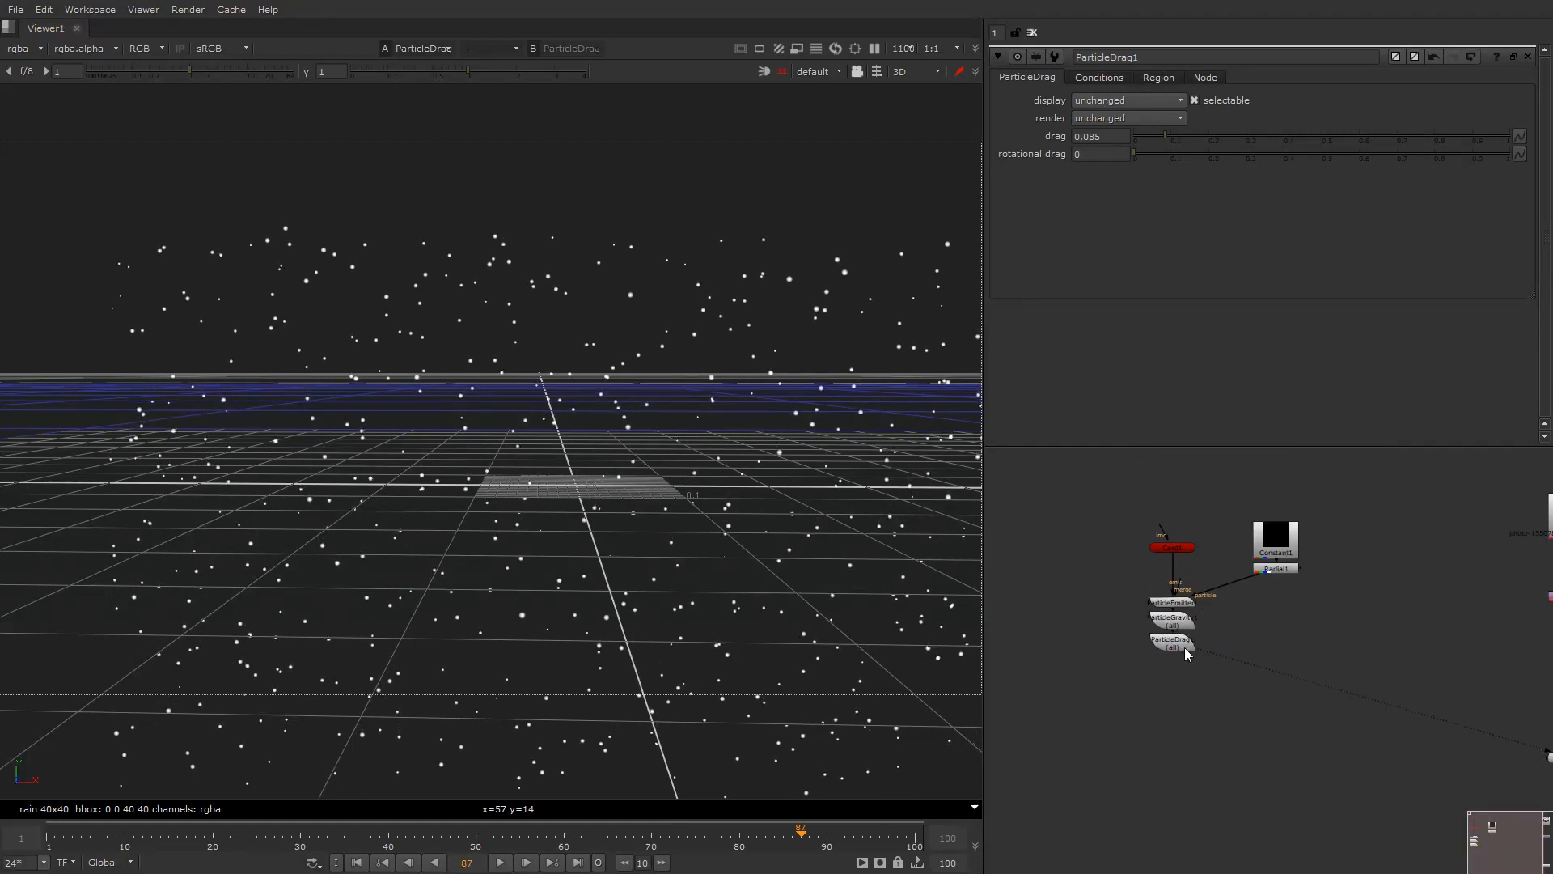
pyautogui.moveTo(1169, 612); pyautogui.dragTo(1206, 572, button='middle')
pyautogui.scroll(2, 1207, 572)
pyautogui.click(1210, 531)
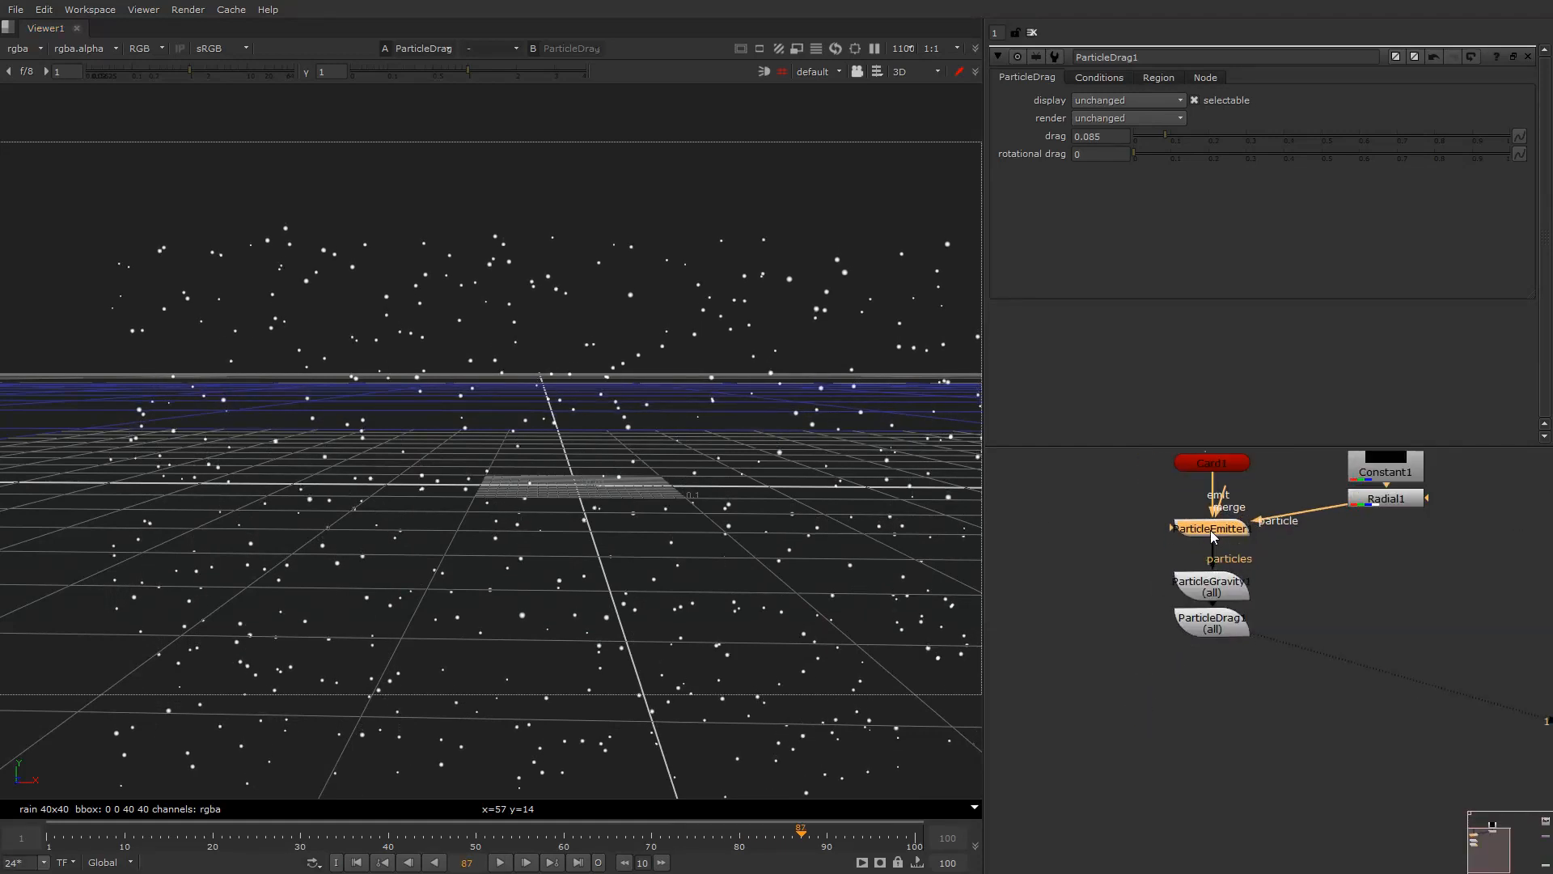
pyautogui.click(1196, 650)
# Step: Examine the falling particles up close in the 3D viewer during playback
pyautogui.scroll(4, 725, 403)
pyautogui.scroll(-2, 725, 403)
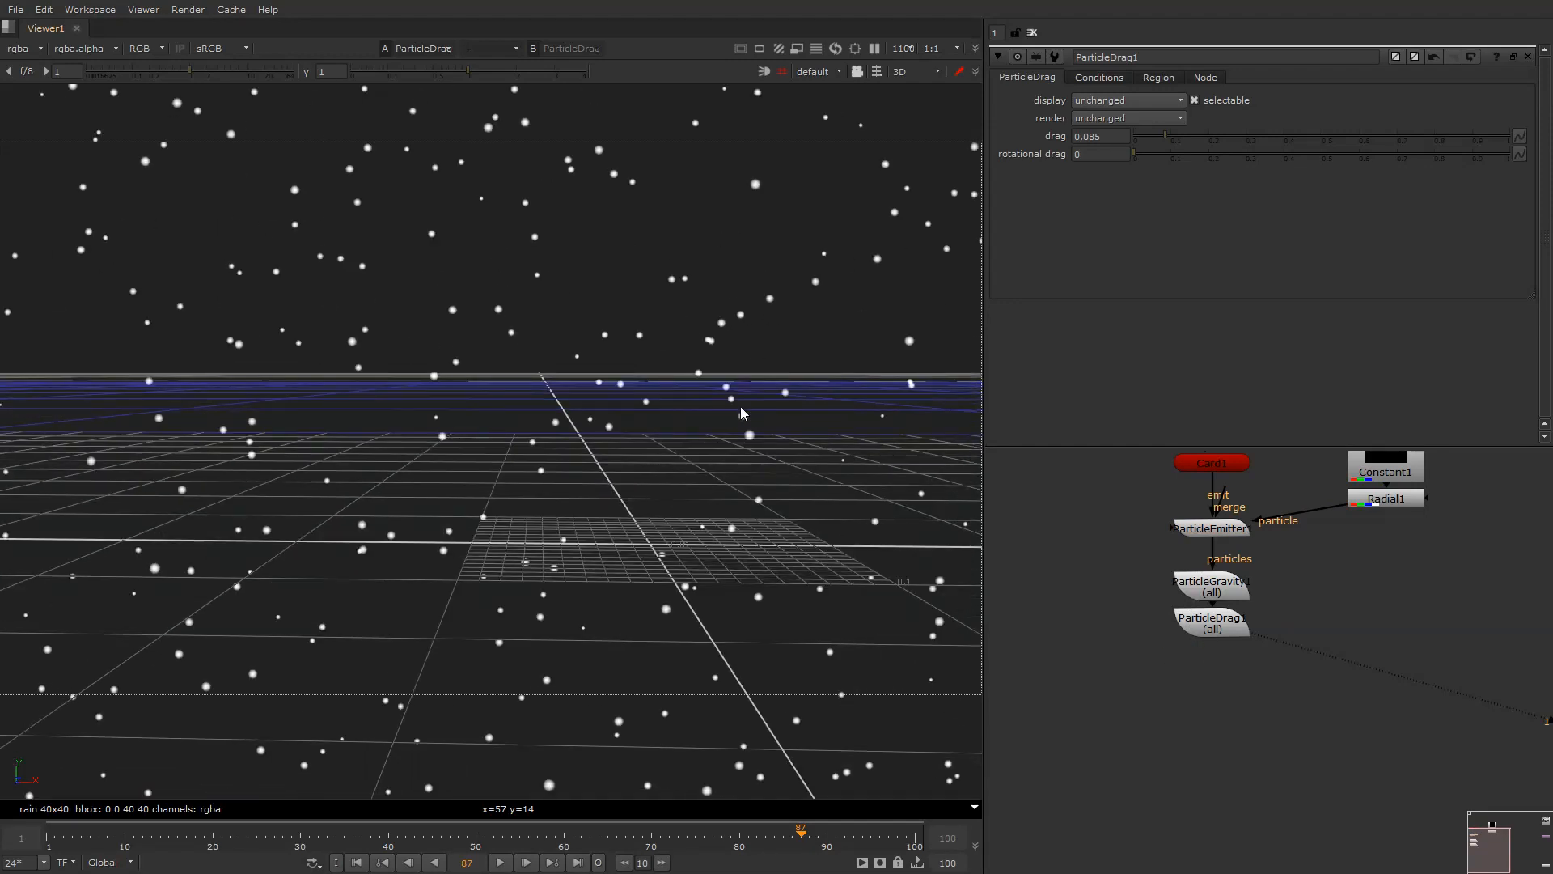
pyautogui.moveTo(740, 406); pyautogui.dragTo(672, 397, button='middle')
pyautogui.press('l')
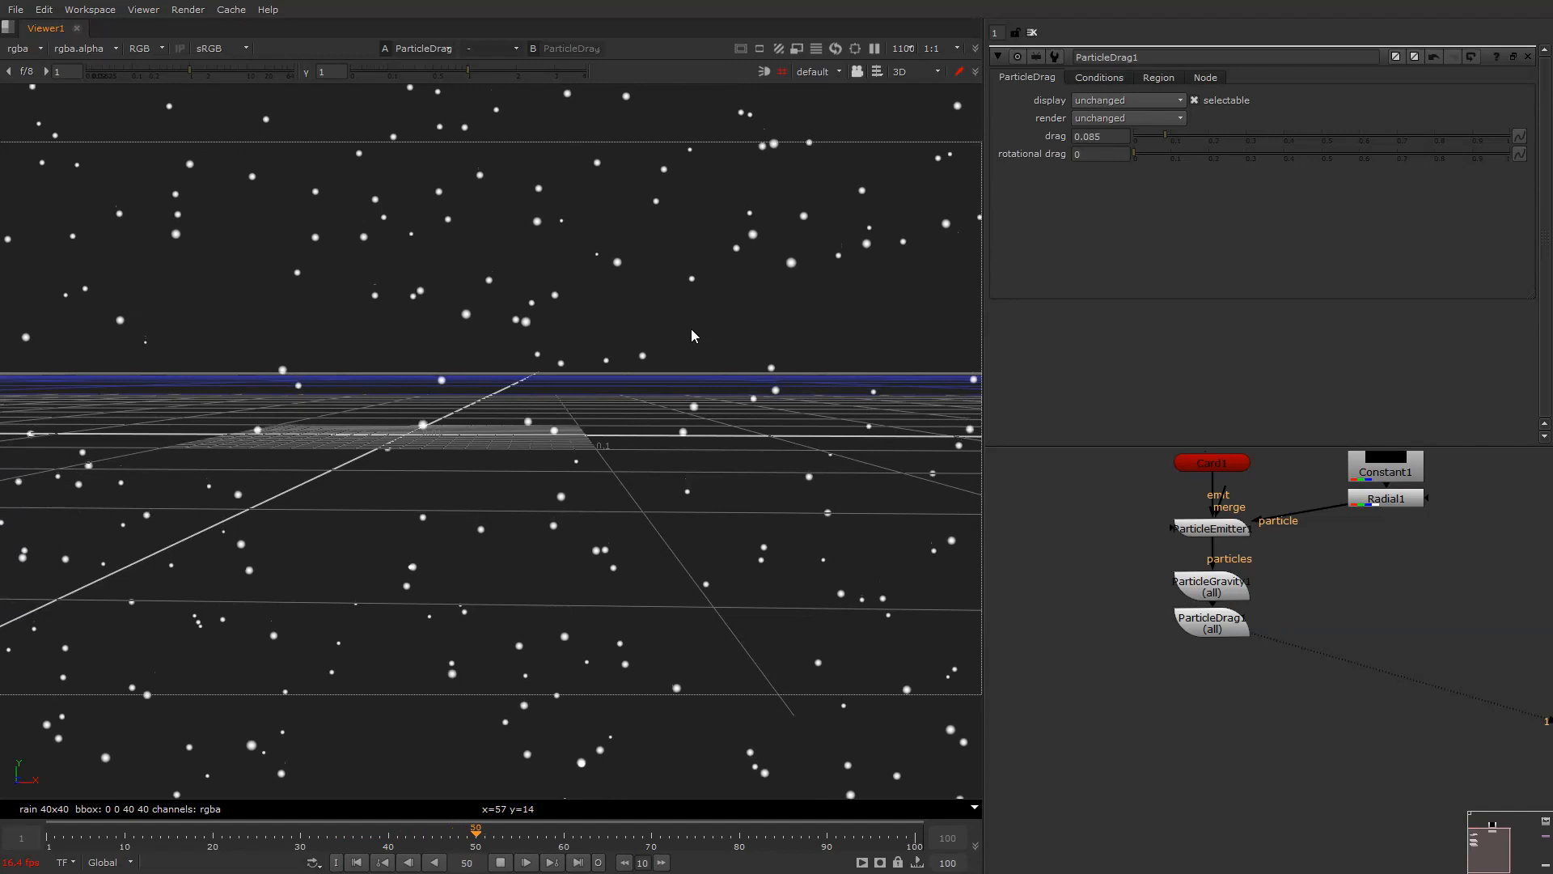
pyautogui.press('j')
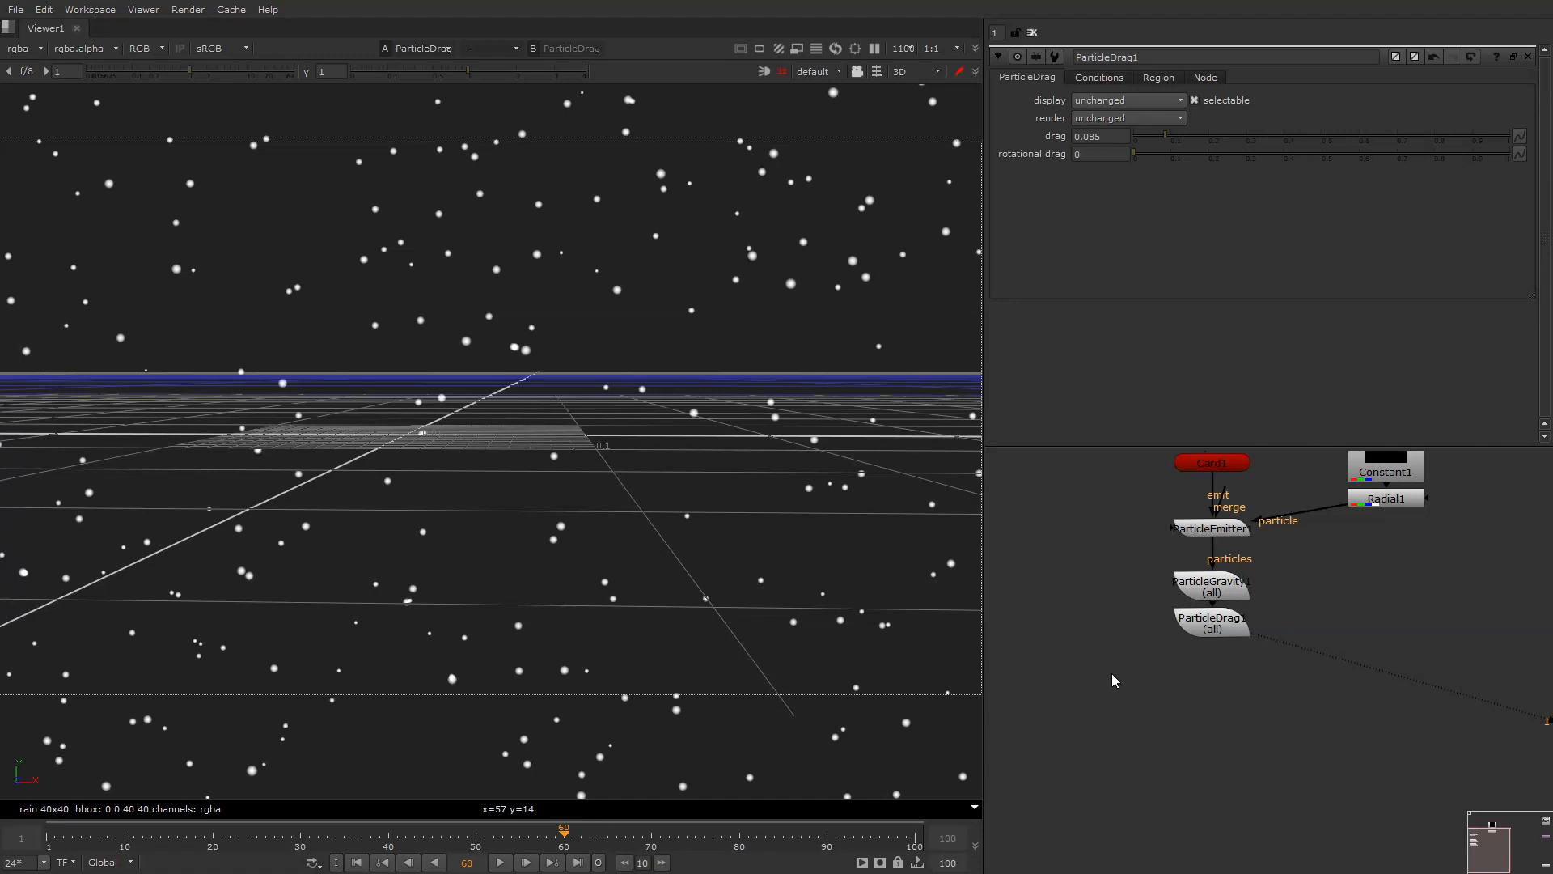
# Step: Add a ParticleSpawn node below ParticleDrag, connecting its merge input to ParticleDrag and its particle input to Radial1
pyautogui.press('Tab')
pyautogui.write('partoi')
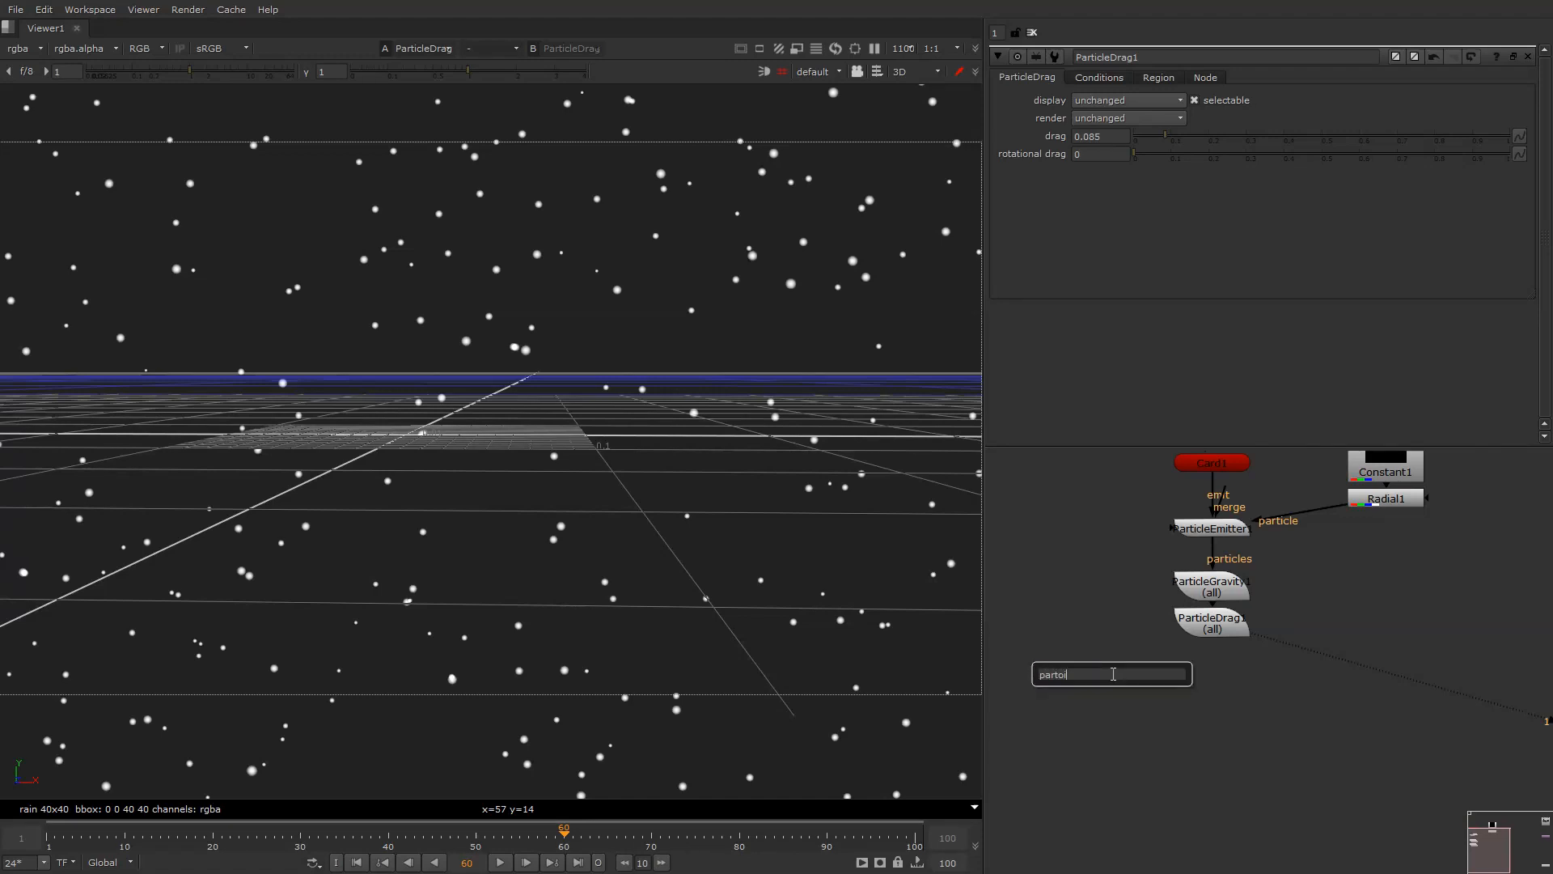
pyautogui.press('BackSpace')
pyautogui.write('iclesp')
pyautogui.press('Return')
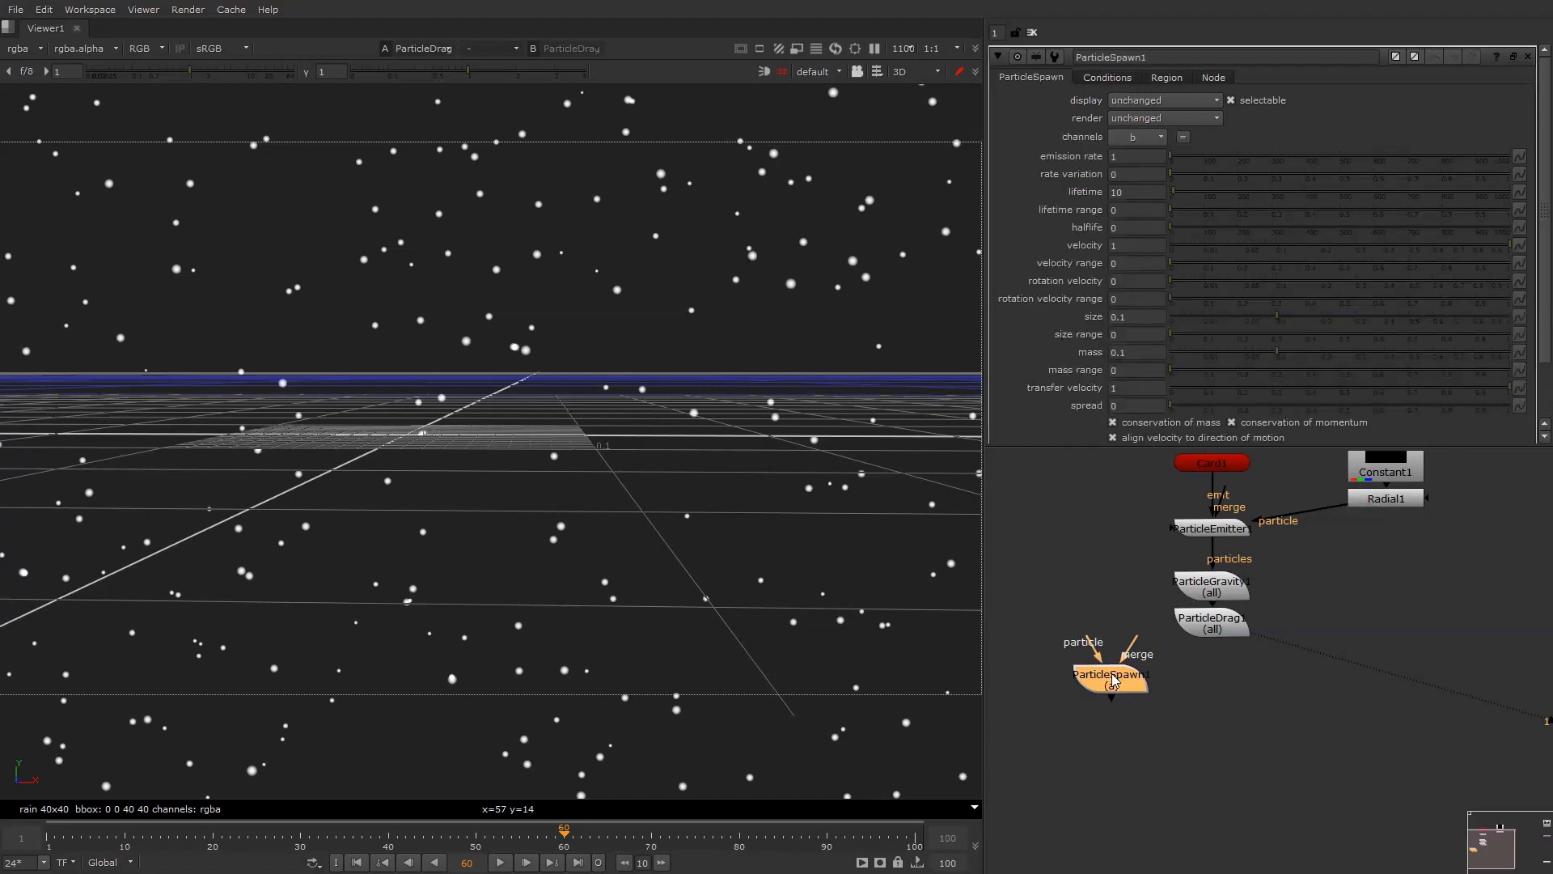
pyautogui.moveTo(1114, 681); pyautogui.dragTo(1209, 633)
pyautogui.moveTo(1200, 713); pyautogui.dragTo(1408, 524)
pyautogui.moveTo(1231, 721); pyautogui.dragTo(1235, 719)
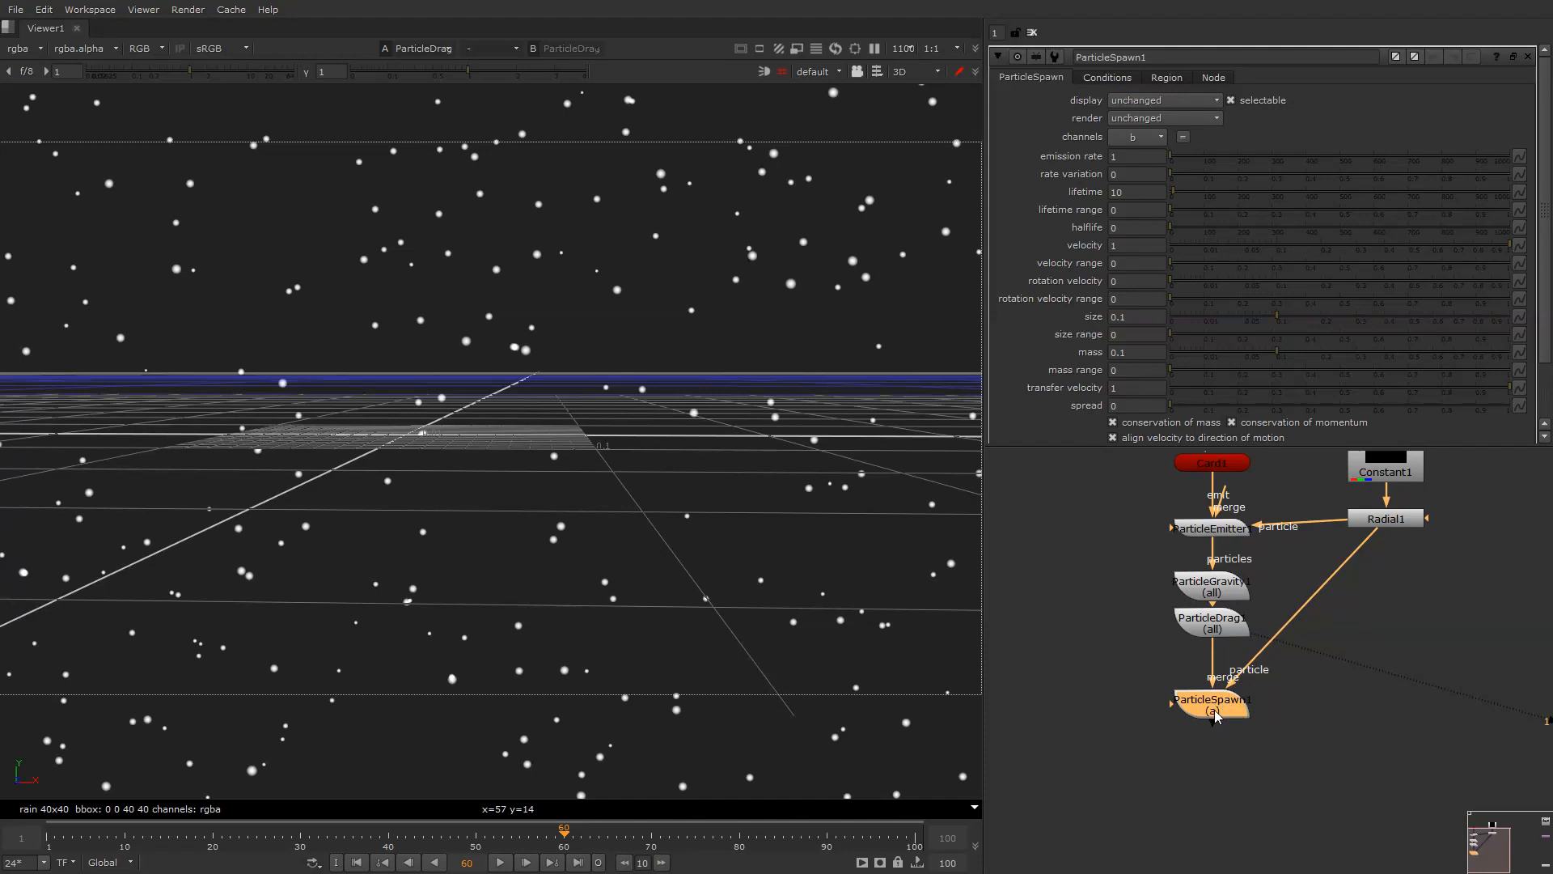
# Step: Space out the ParticleDrag and ParticleSpawn nodes a little further down the node graph and select ParticleSpawn
pyautogui.moveTo(1215, 710); pyautogui.dragTo(1221, 726)
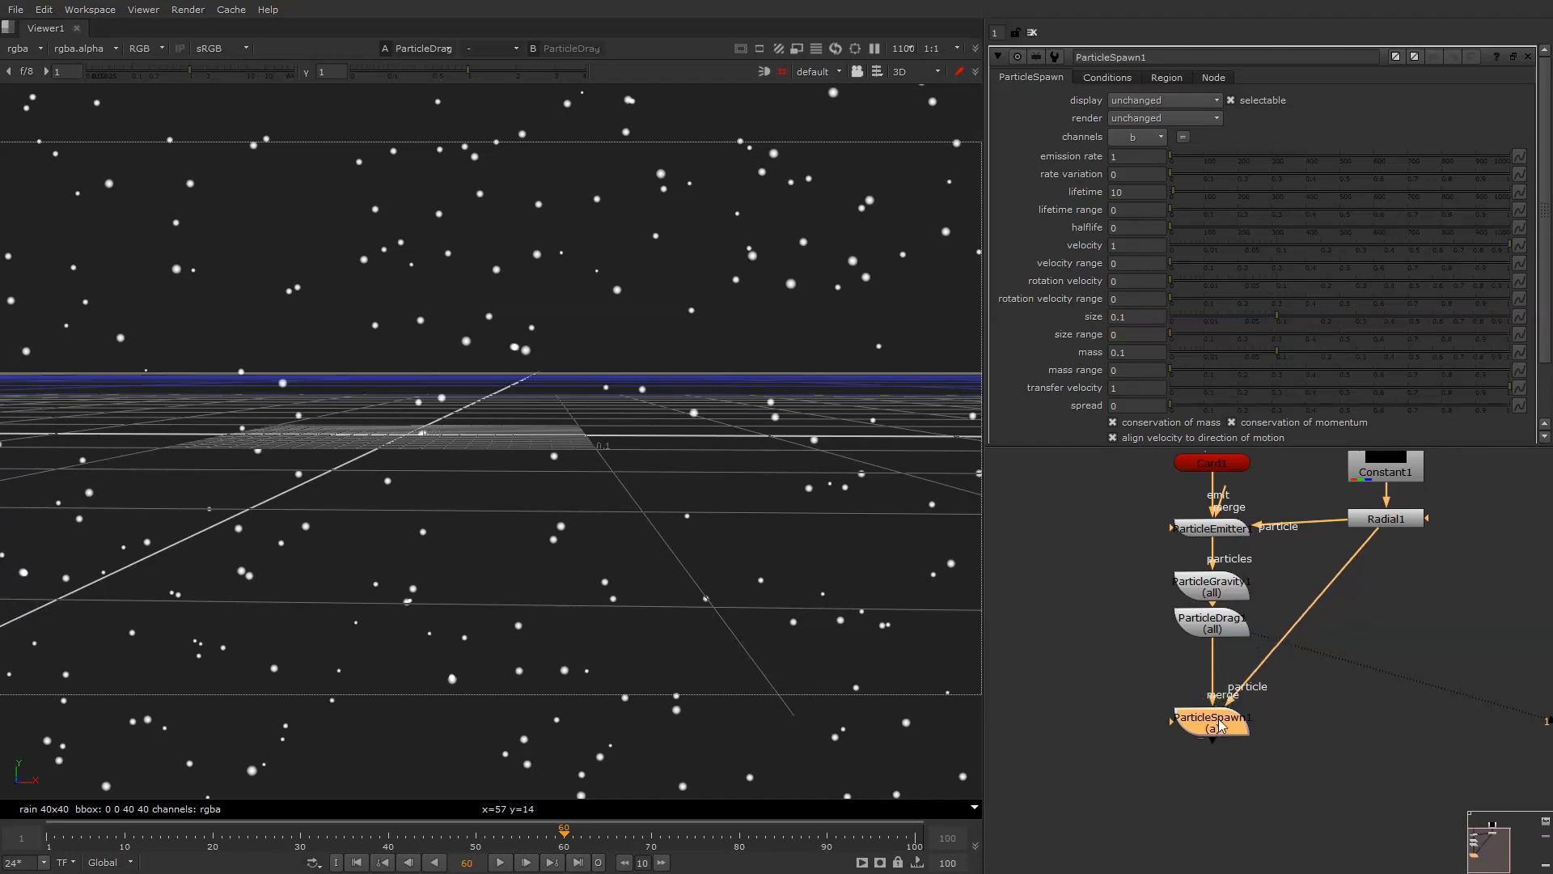
pyautogui.moveTo(1214, 621); pyautogui.dragTo(1213, 637)
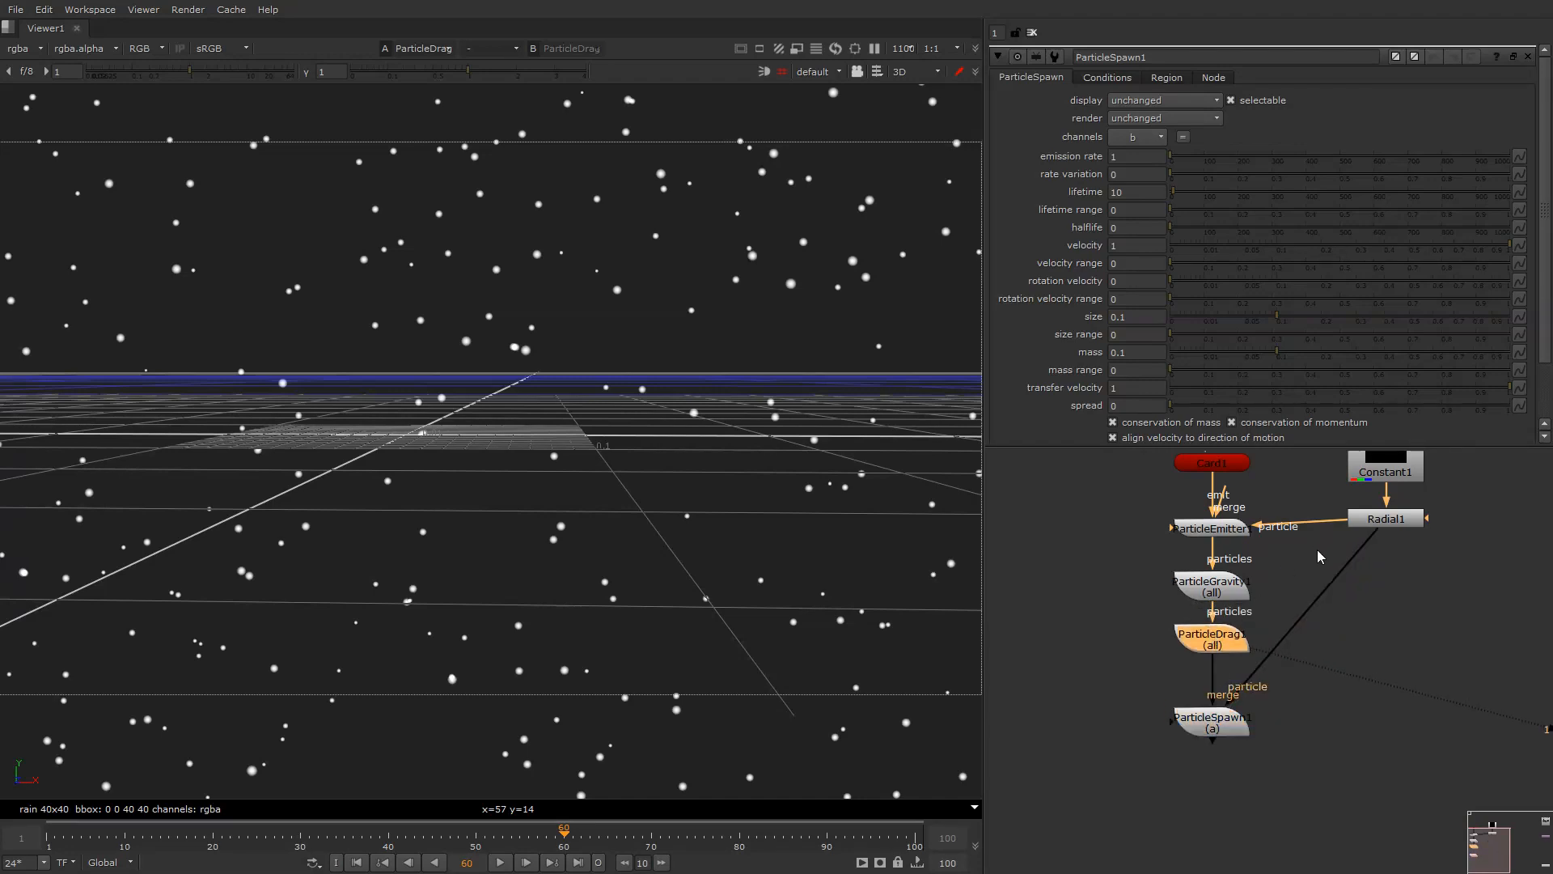
pyautogui.moveTo(1209, 683); pyautogui.dragTo(1222, 642, button='middle')
pyautogui.click(1233, 688)
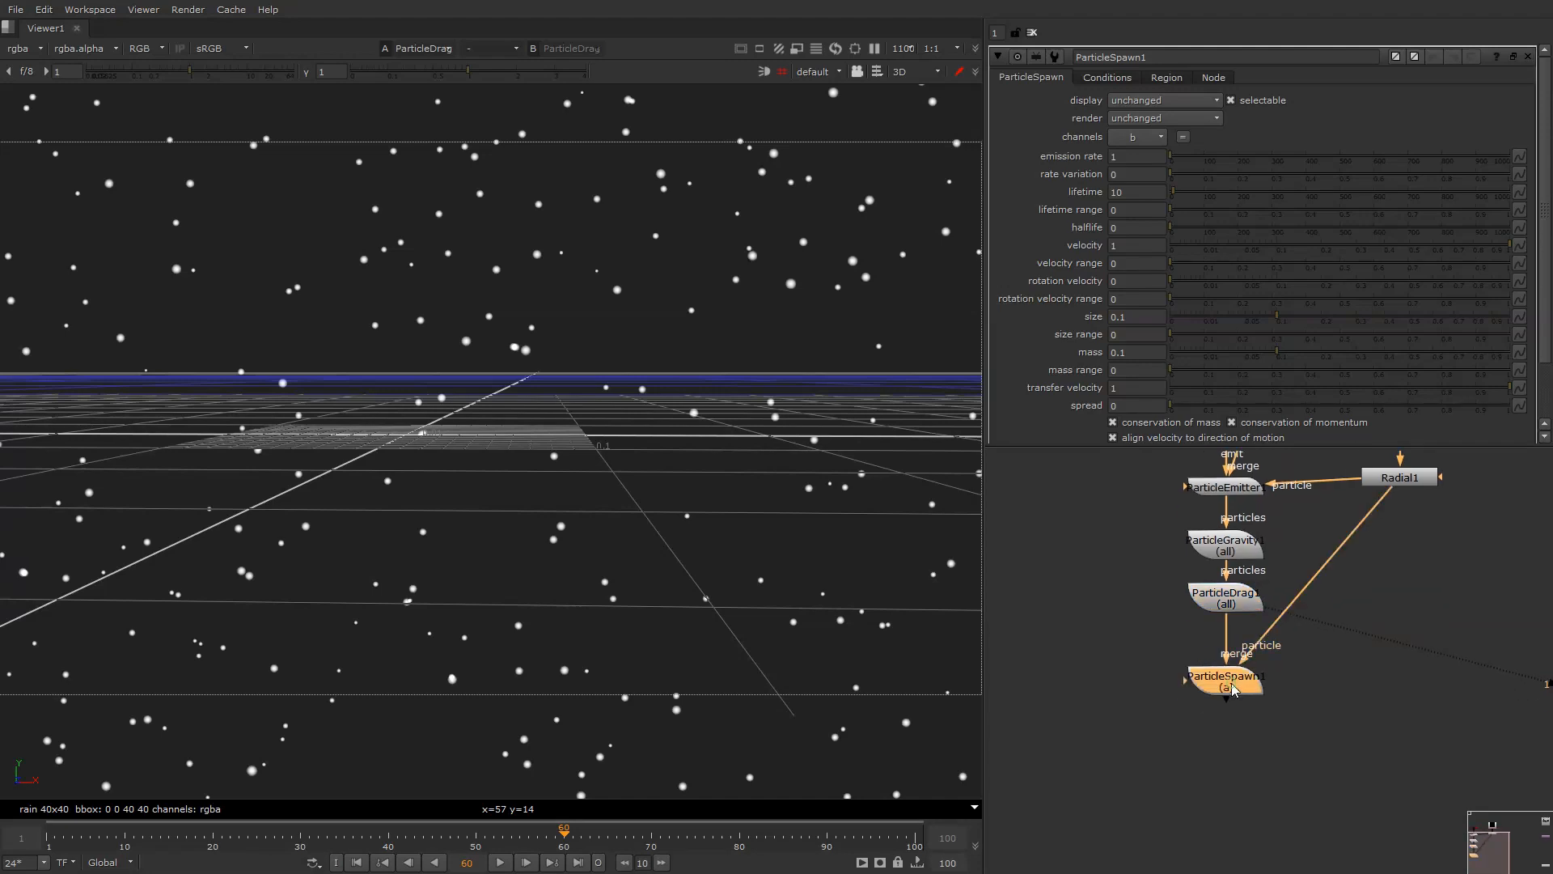
# Step: Review the ParticleEmitter and ParticleDrag settings, moving ParticleSpawn slightly down and away from ParticleDrag
pyautogui.doubleClick(1249, 489)
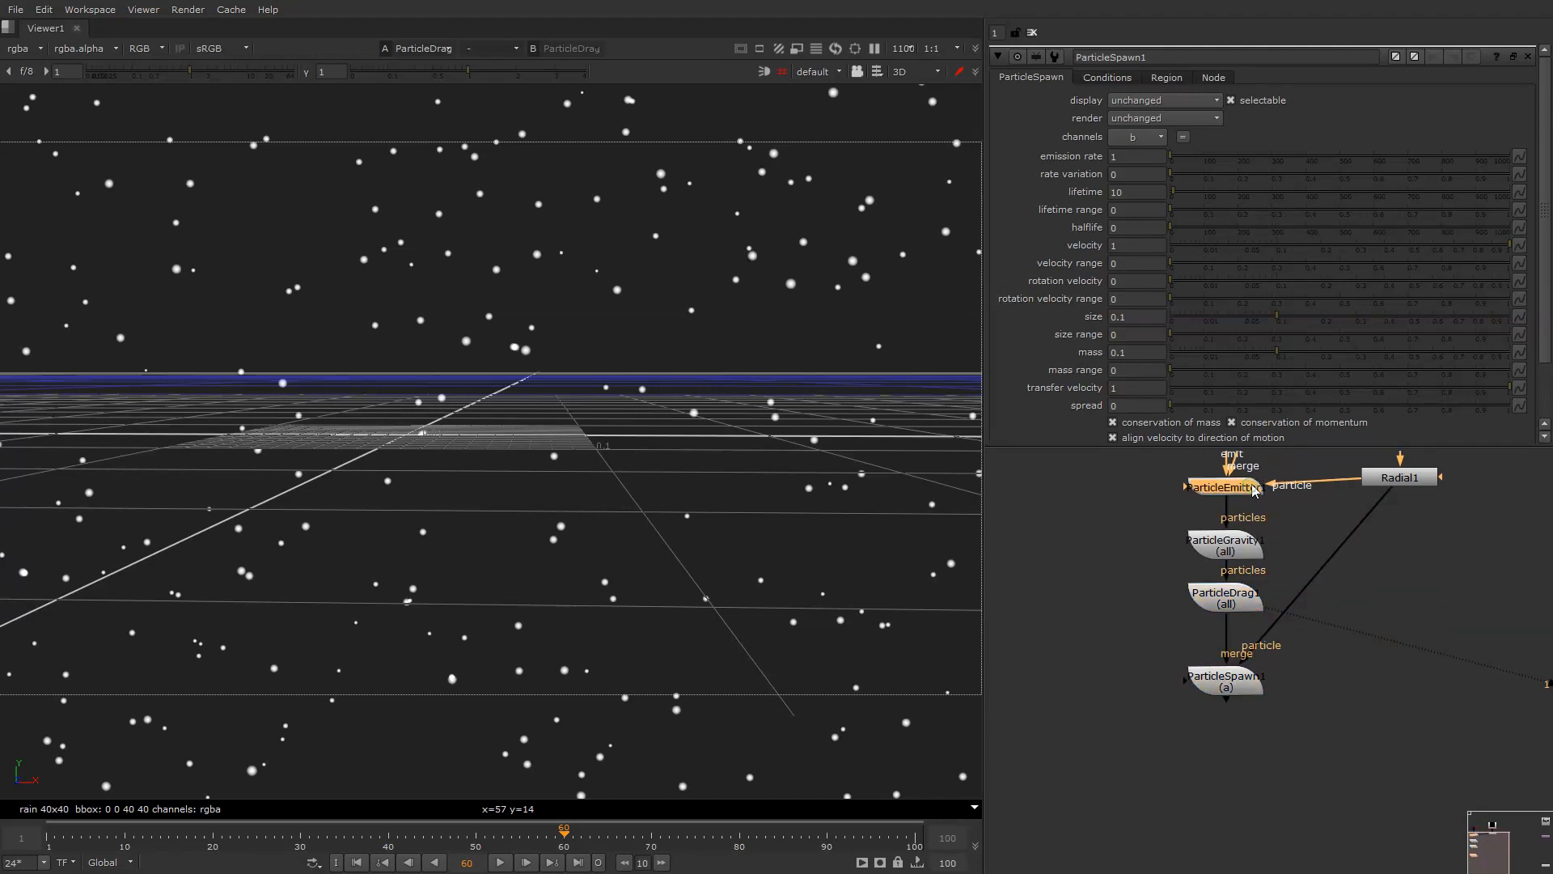
pyautogui.moveTo(1249, 489); pyautogui.dragTo(1242, 579, button='middle')
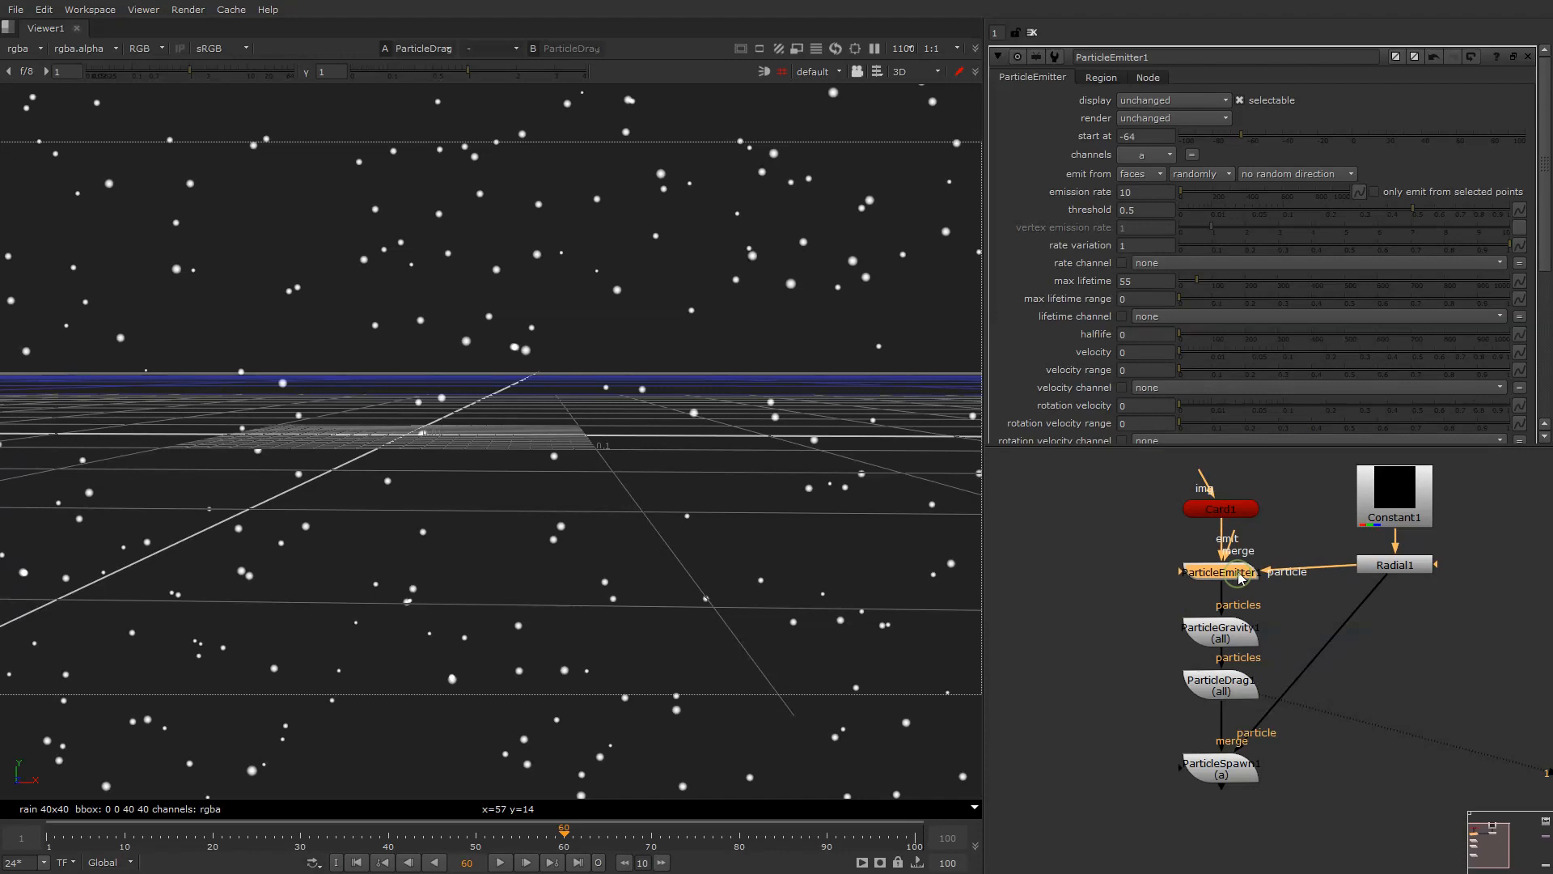
pyautogui.moveTo(1219, 512); pyautogui.dragTo(1209, 495)
pyautogui.moveTo(1216, 718); pyautogui.dragTo(1202, 642, button='middle')
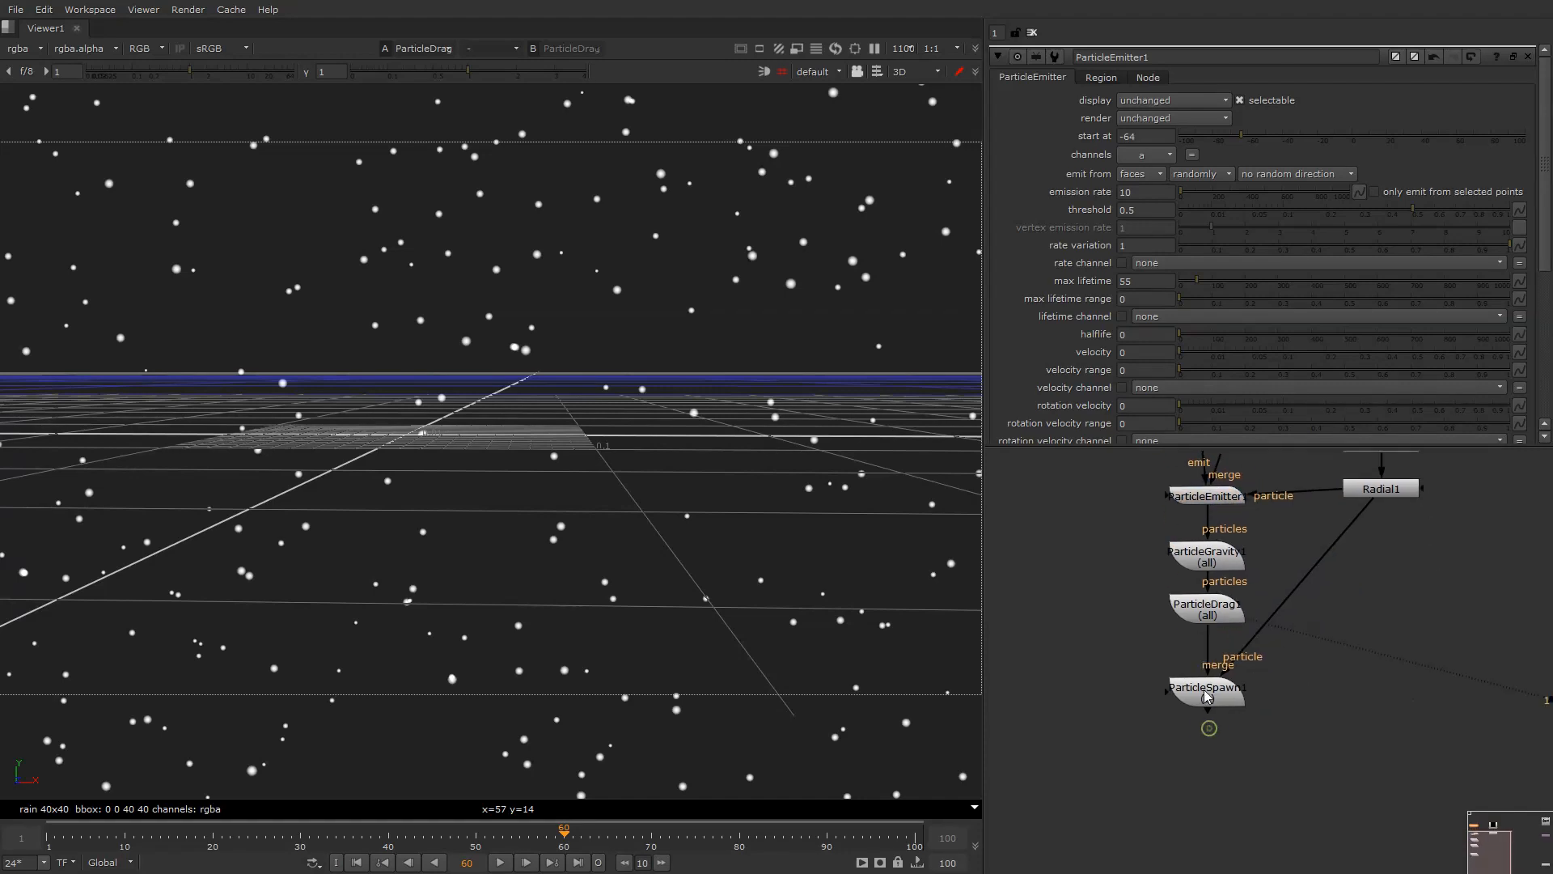
pyautogui.moveTo(1211, 699); pyautogui.dragTo(1241, 711)
pyautogui.click(1221, 619)
pyautogui.doubleClick(1221, 619)
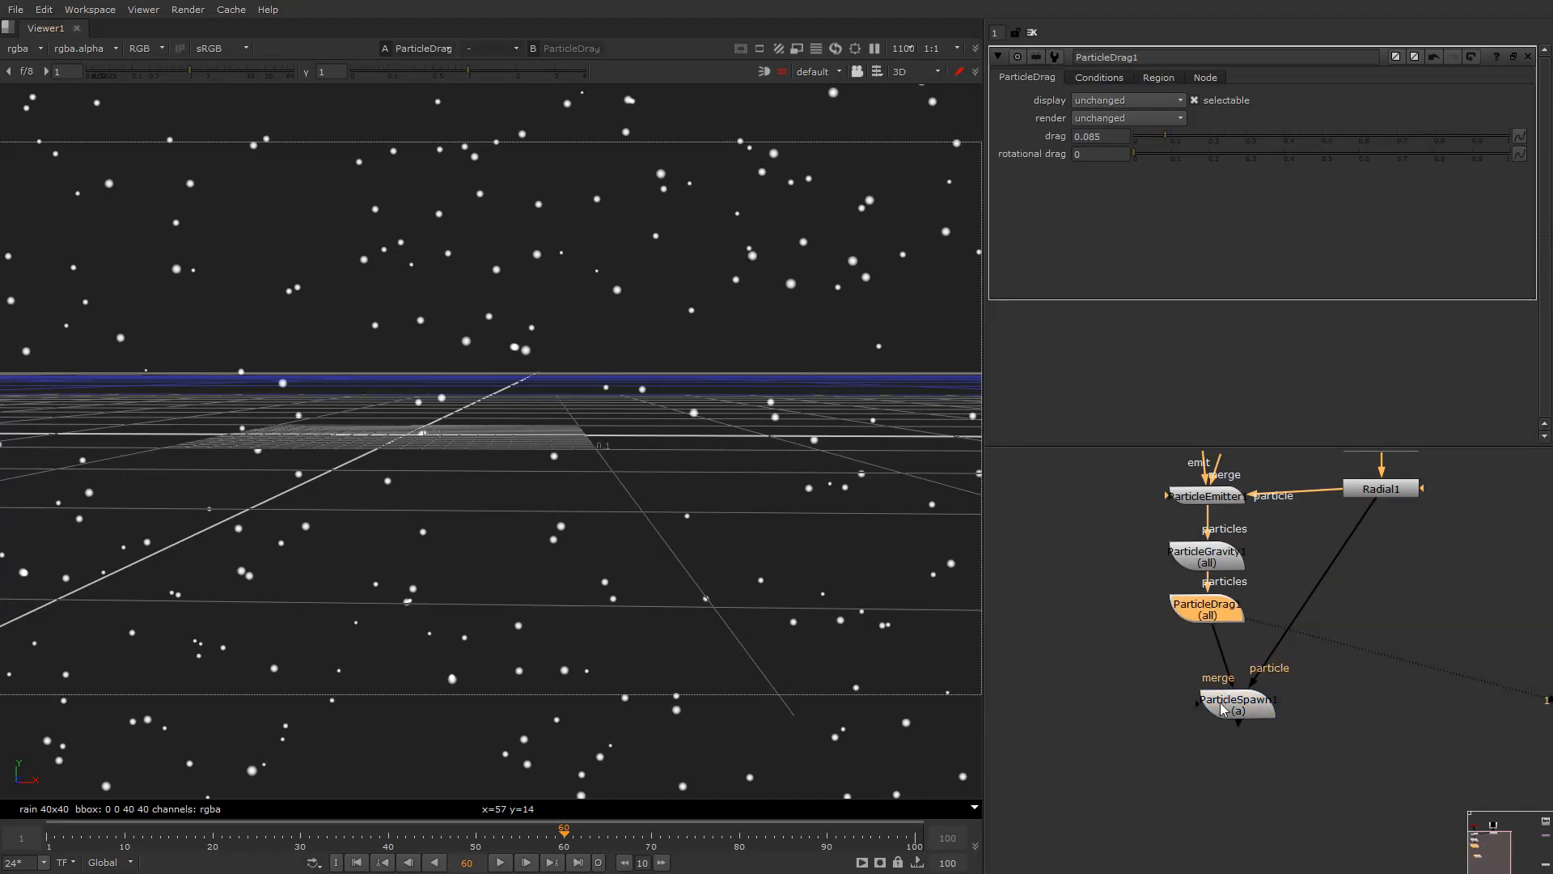
# Step: Examine the ParticleDrag particles in the 3D viewer from near and far
pyautogui.scroll(5, 825, 503)
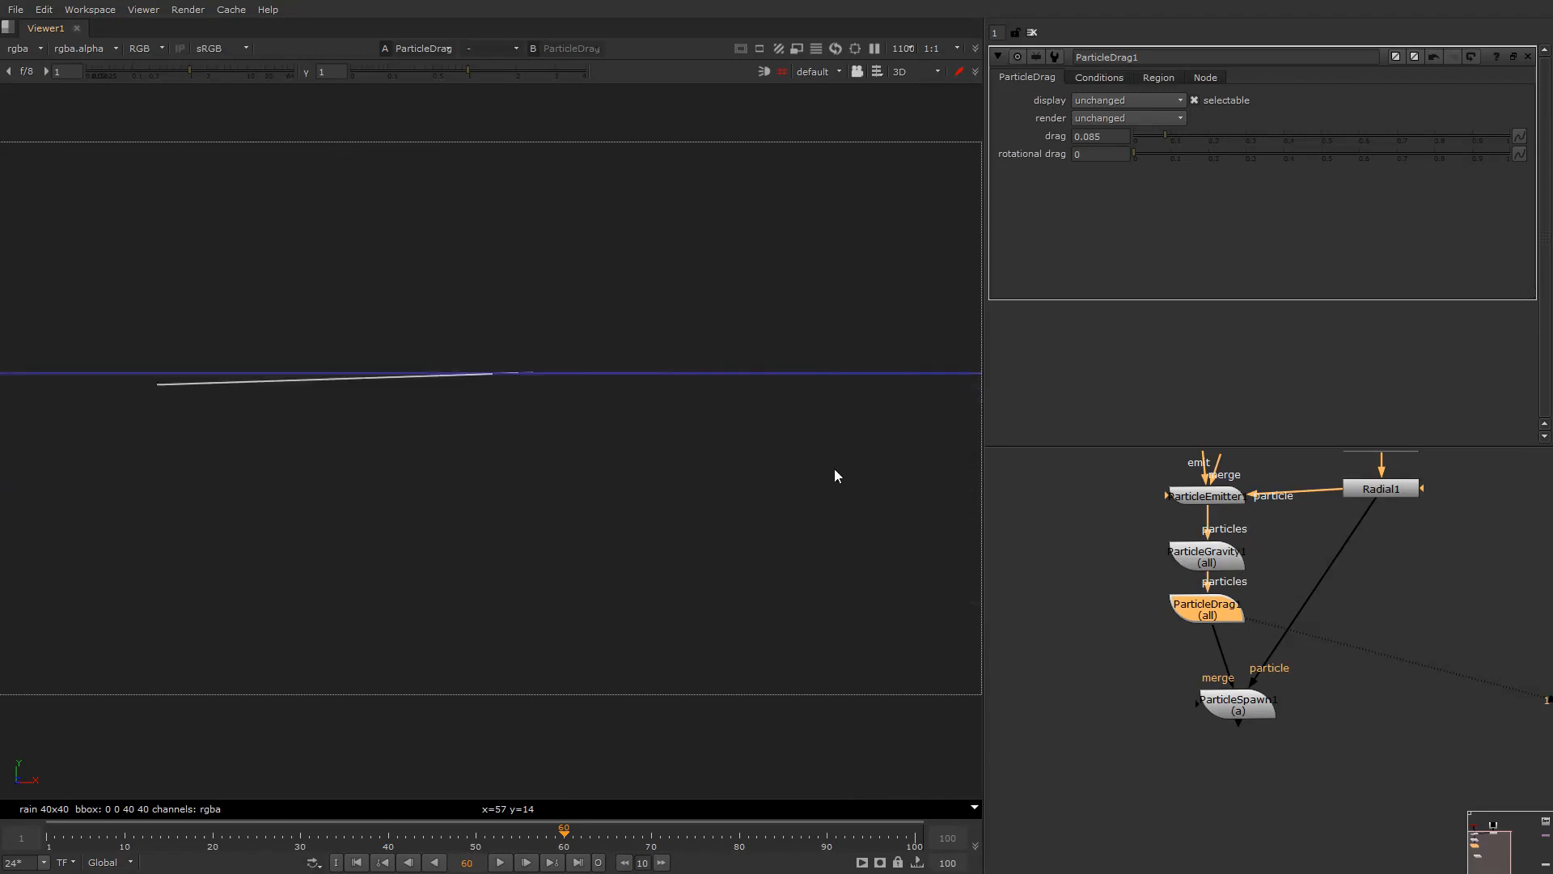
pyautogui.scroll(-3, 835, 473)
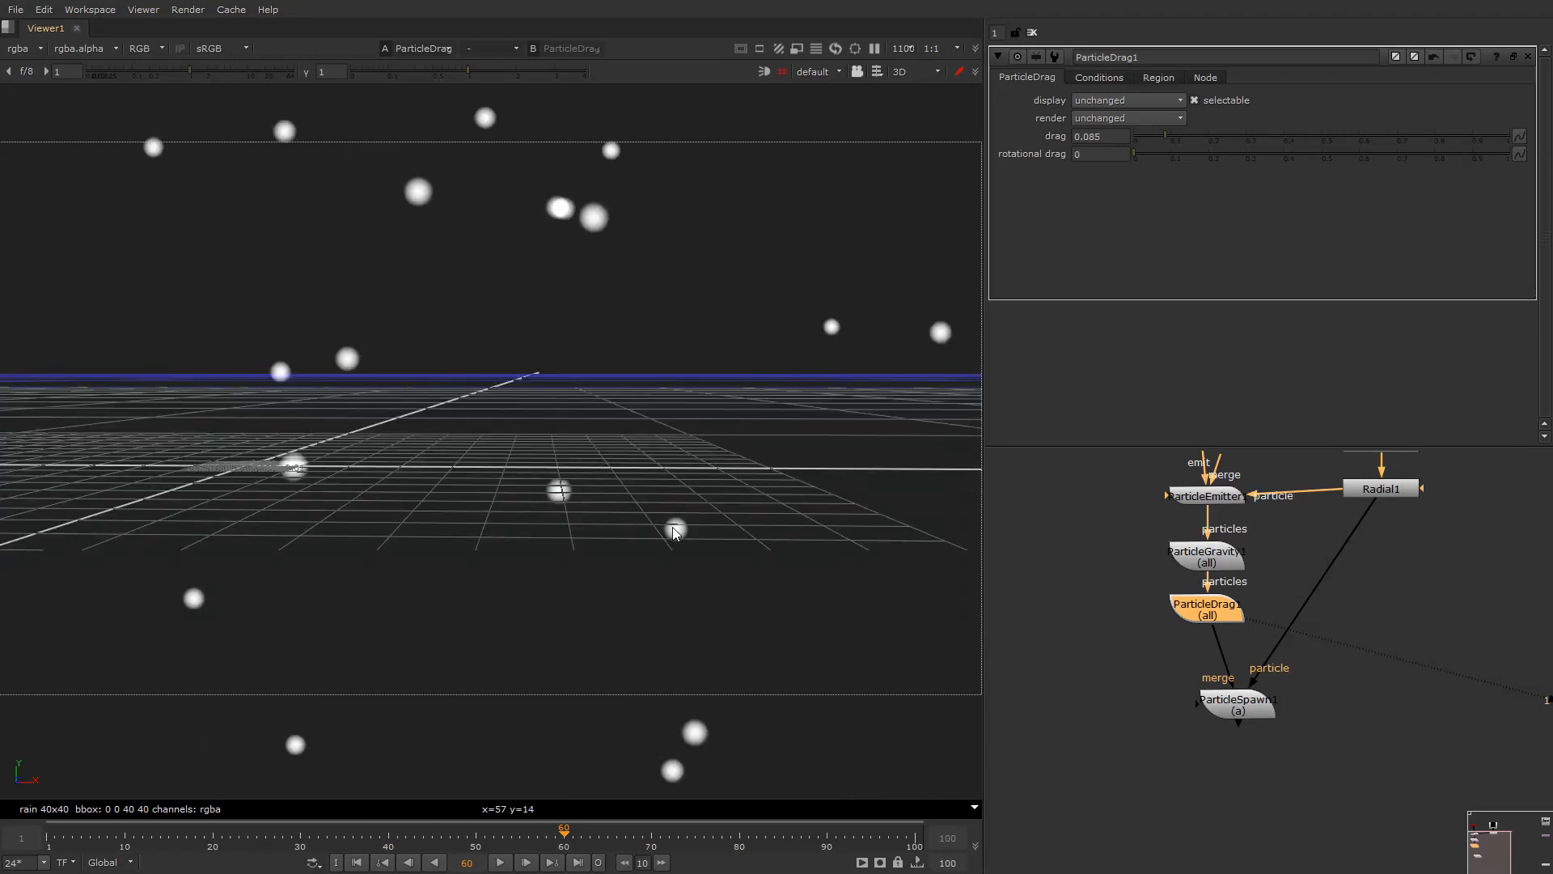
pyautogui.scroll(-6, 688, 439)
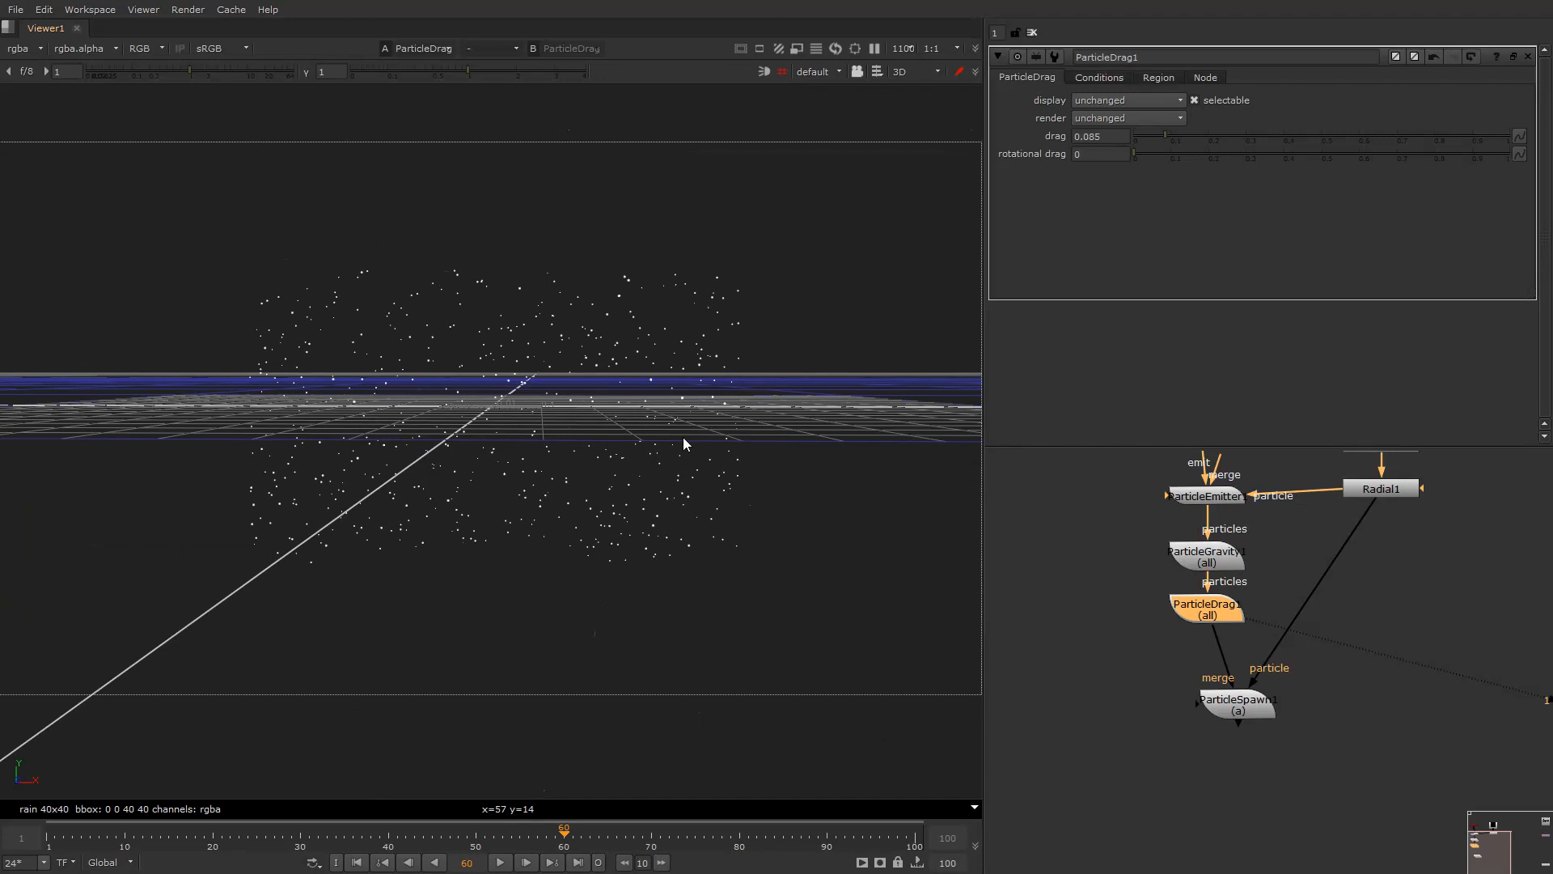
pyautogui.moveTo(686, 406); pyautogui.dragTo(587, 505)
pyautogui.scroll(5, 714, 441)
# Step: View the ParticleSpawn output in the 3D viewer, open its settings and inspect the spawned particles
pyautogui.click(726, 458)
pyautogui.click(1228, 705)
pyautogui.press('1')
pyautogui.doubleClick(1228, 705)
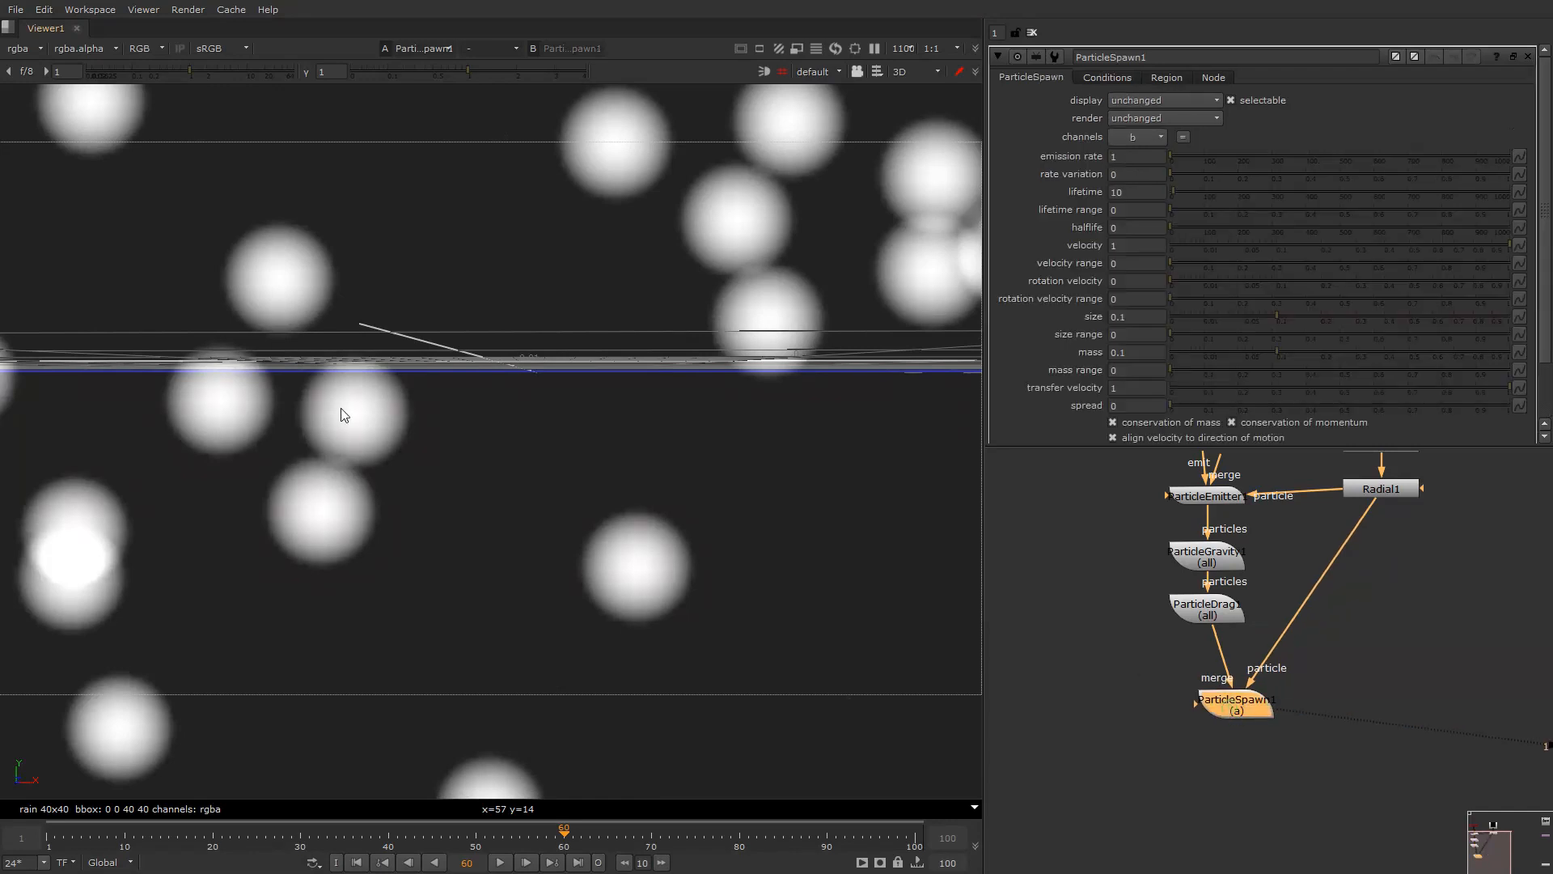
pyautogui.press('f')
pyautogui.scroll(-2, 524, 341)
pyautogui.keyDown('alt'); pyautogui.moveTo(487, 334); pyautogui.dragTo(503, 383); pyautogui.keyUp('alt')
pyautogui.scroll(8, 563, 376)
pyautogui.keyDown('ctrl'); pyautogui.moveTo(689, 356); pyautogui.dragTo(599, 373); pyautogui.keyUp('ctrl')
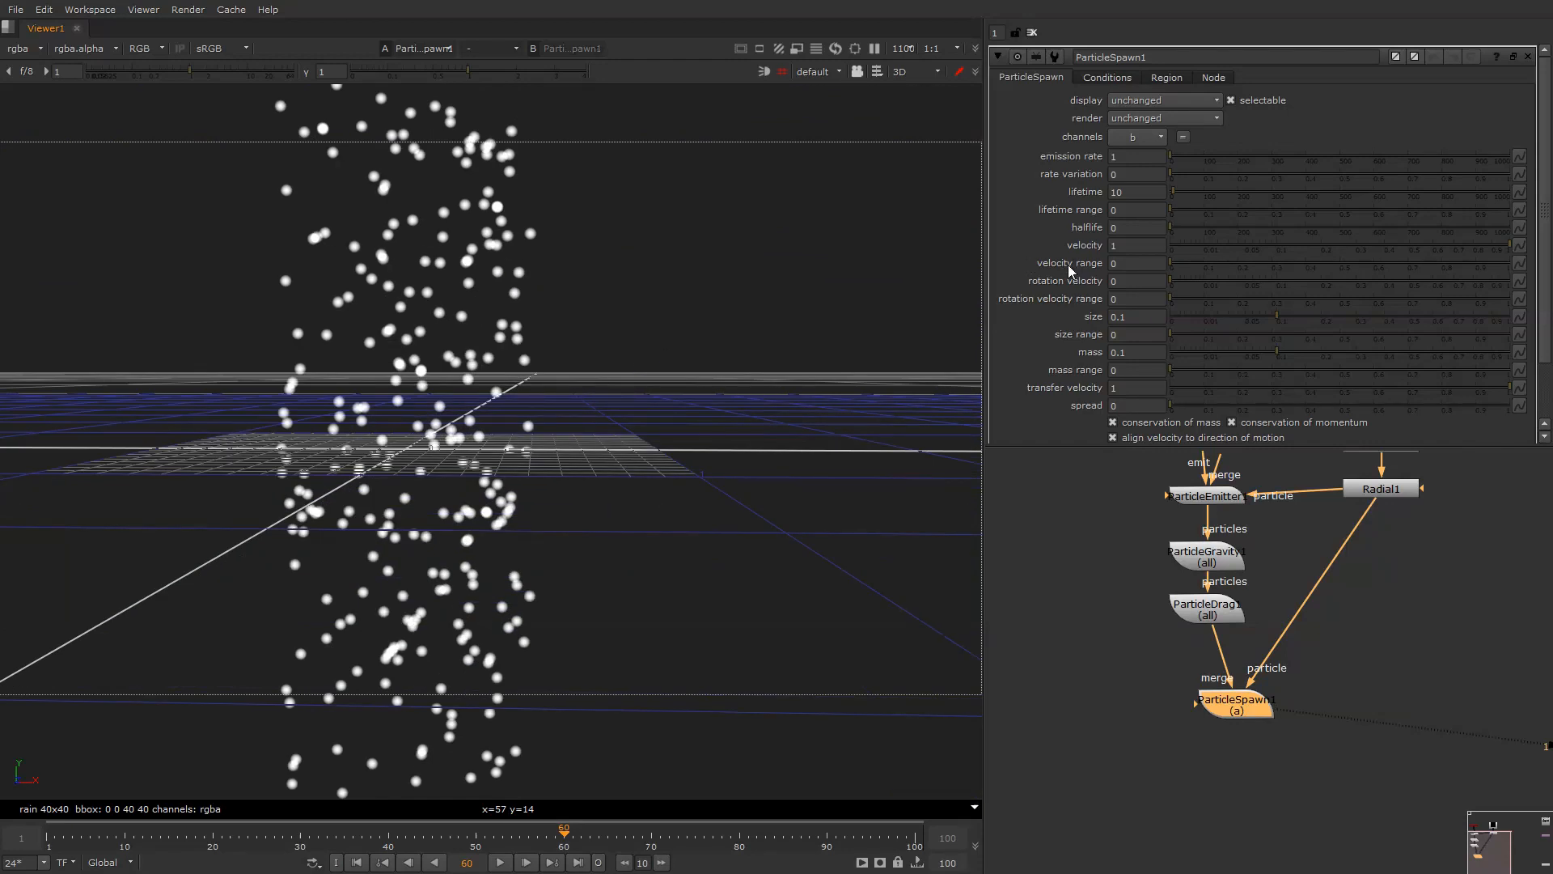
# Step: Set the ParticleSpawn size to 0.021 and check the smaller particles in the 3D viewer
pyautogui.click(1226, 313)
pyautogui.moveTo(1210, 317); pyautogui.dragTo(1218, 318)
pyautogui.scroll(2, 623, 391)
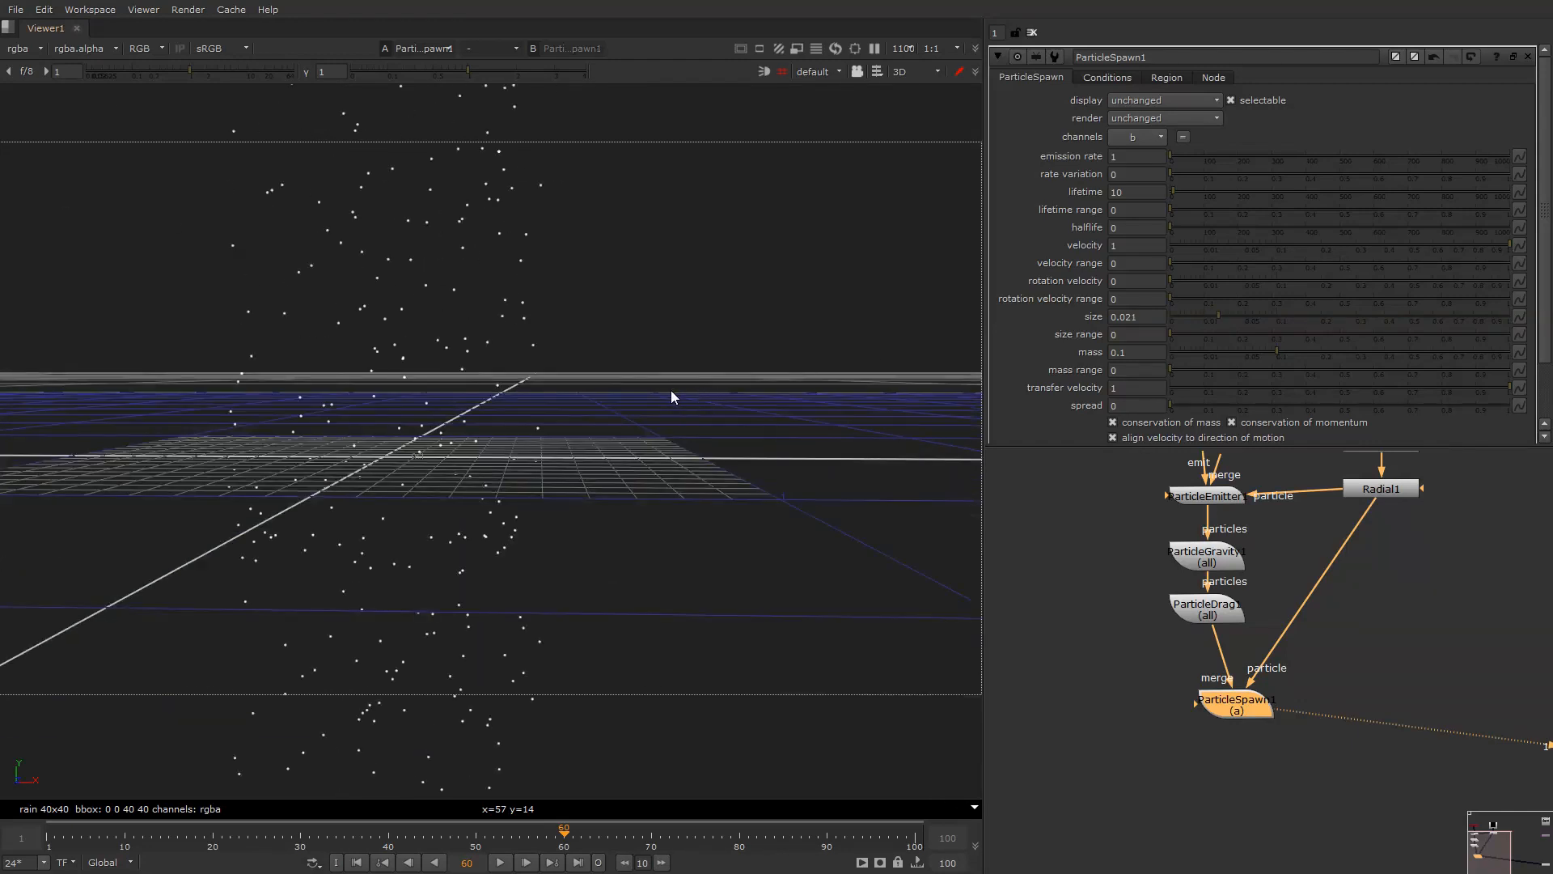
pyautogui.press('f')
pyautogui.scroll(-4, 1286, 623)
pyautogui.scroll(4, 1269, 700)
# Step: Add a Scene node below ParticleSpawn and a ScanlineRender node with its obj/scn input connected to the Scene
pyautogui.click(1264, 654)
pyautogui.press('Tab')
pyautogui.write('sce')
pyautogui.click(1241, 651)
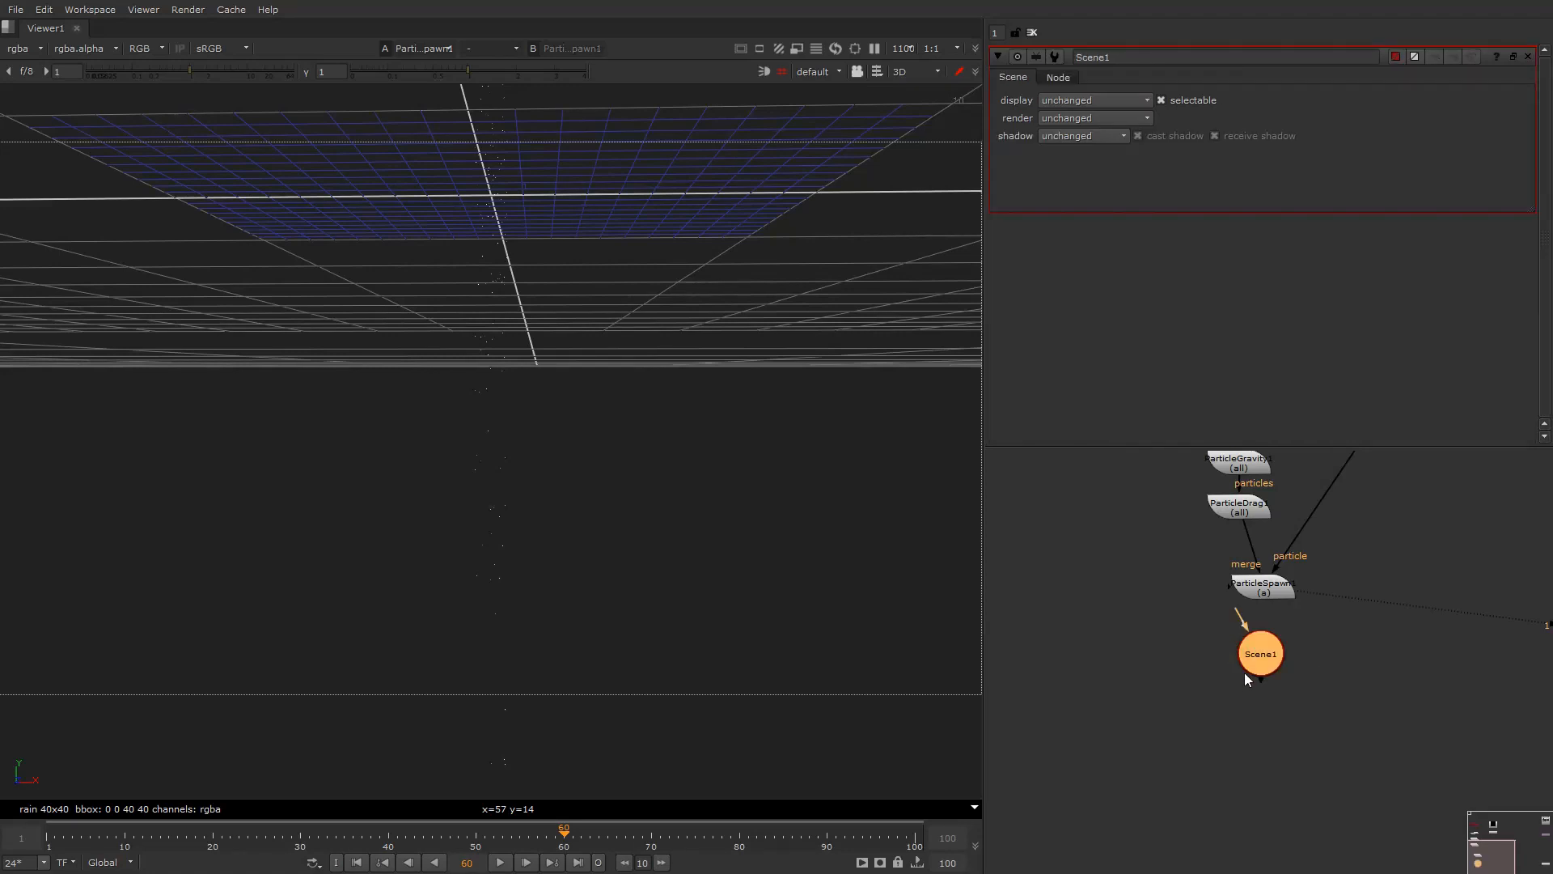
pyautogui.press('Tab')
pyautogui.write('scan')
pyautogui.press('Return')
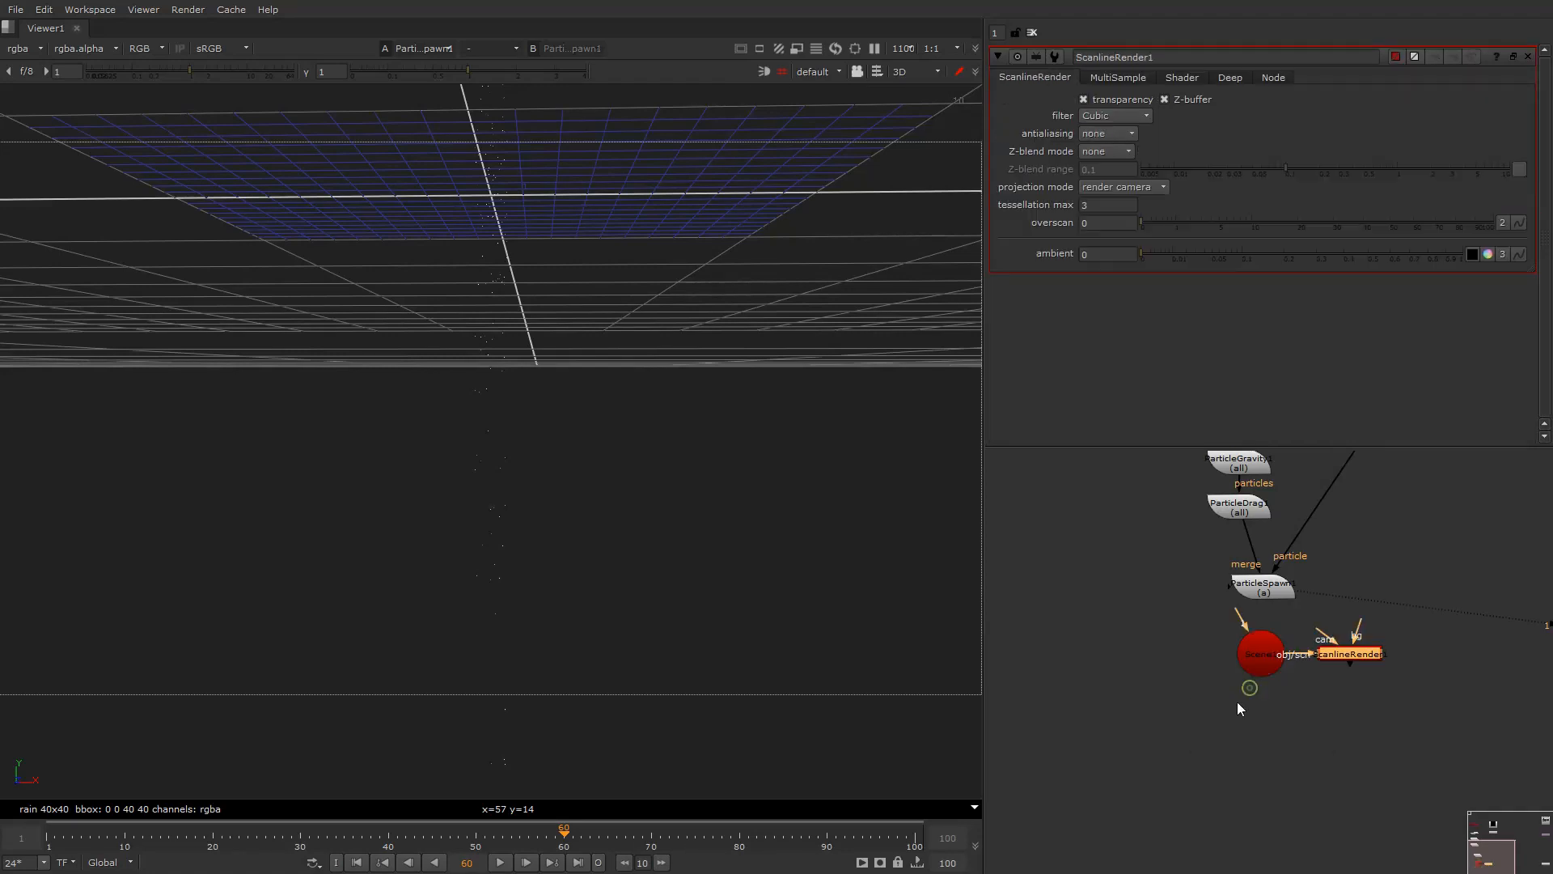
# Step: Add a Camera node connected to the ScanlineRender's cam input, and connect the Scene to ParticleSpawn
pyautogui.click(1194, 681)
pyautogui.press('Tab')
pyautogui.write('cam')
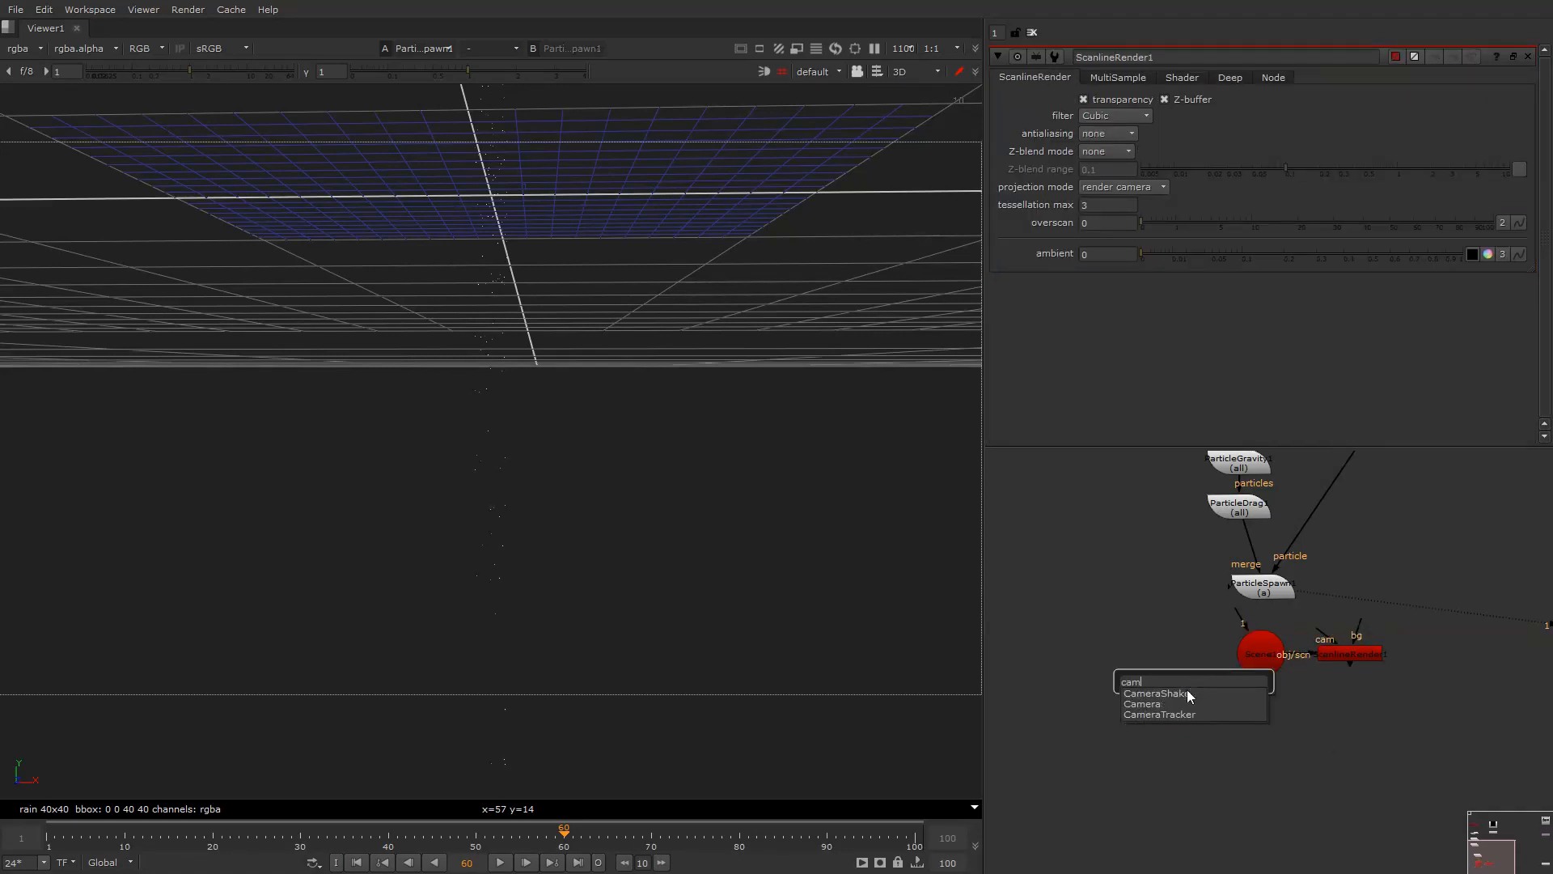
pyautogui.click(1182, 703)
pyautogui.moveTo(1348, 660); pyautogui.dragTo(1157, 691)
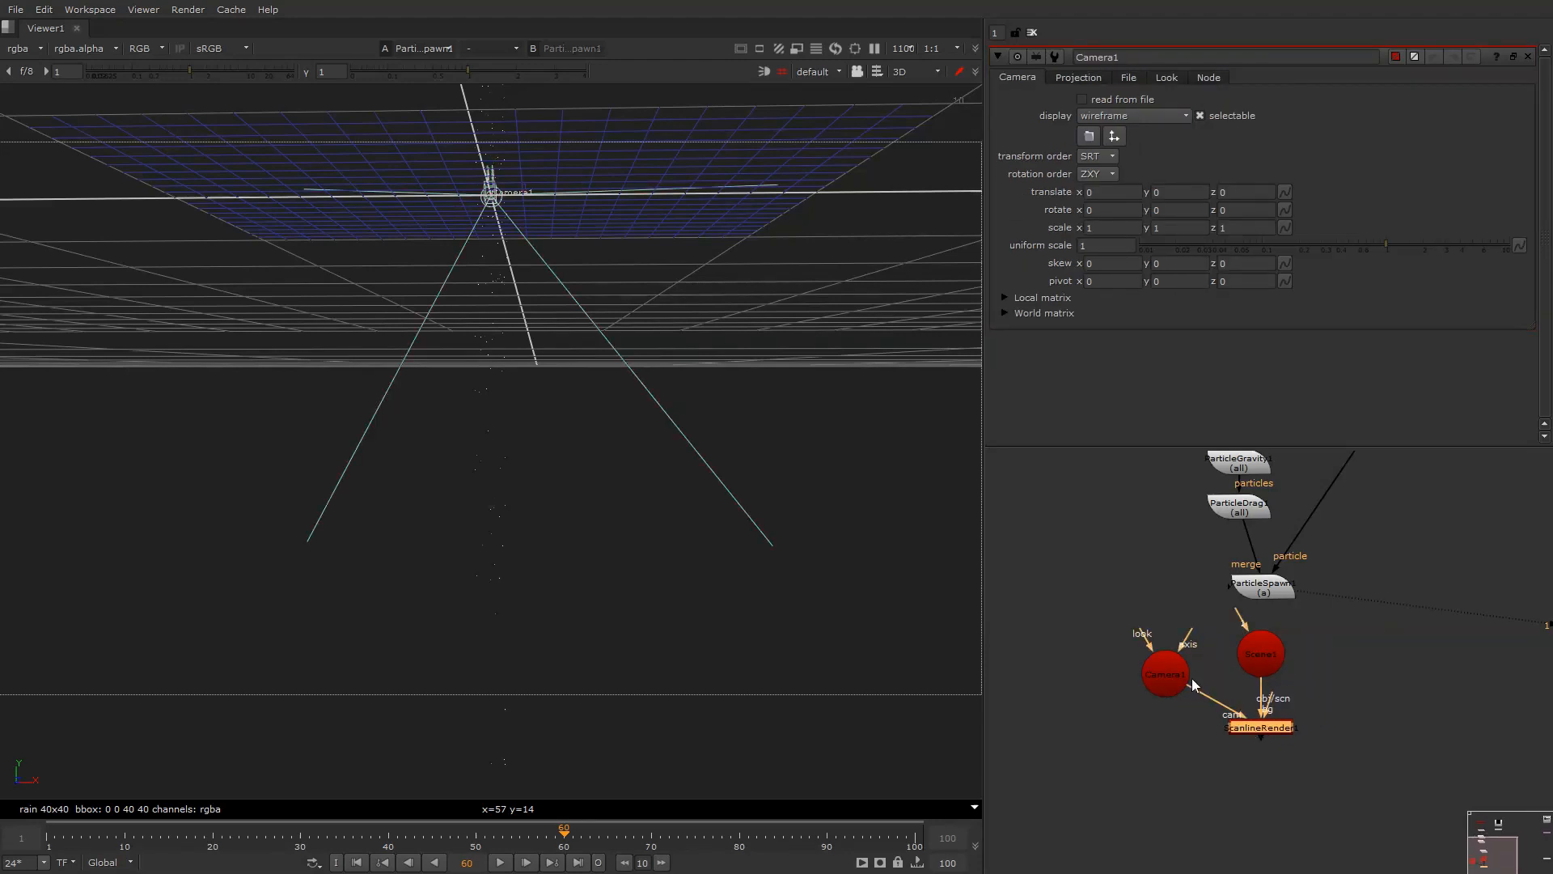
pyautogui.click(1252, 659)
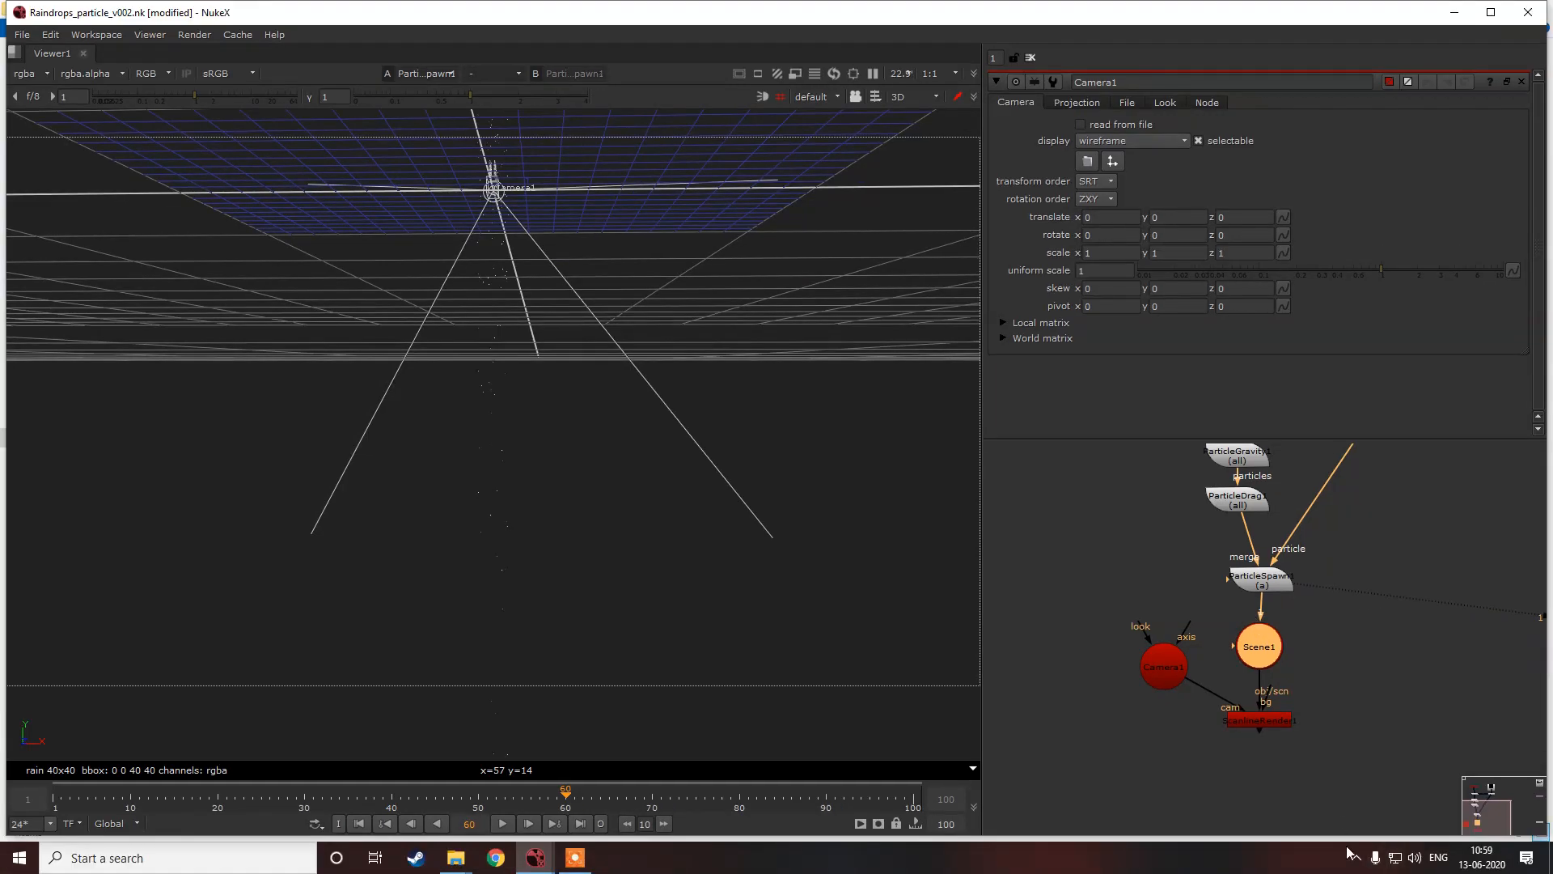
pyautogui.click(1354, 856)
pyautogui.click(1342, 860)
pyautogui.click(1551, 867)
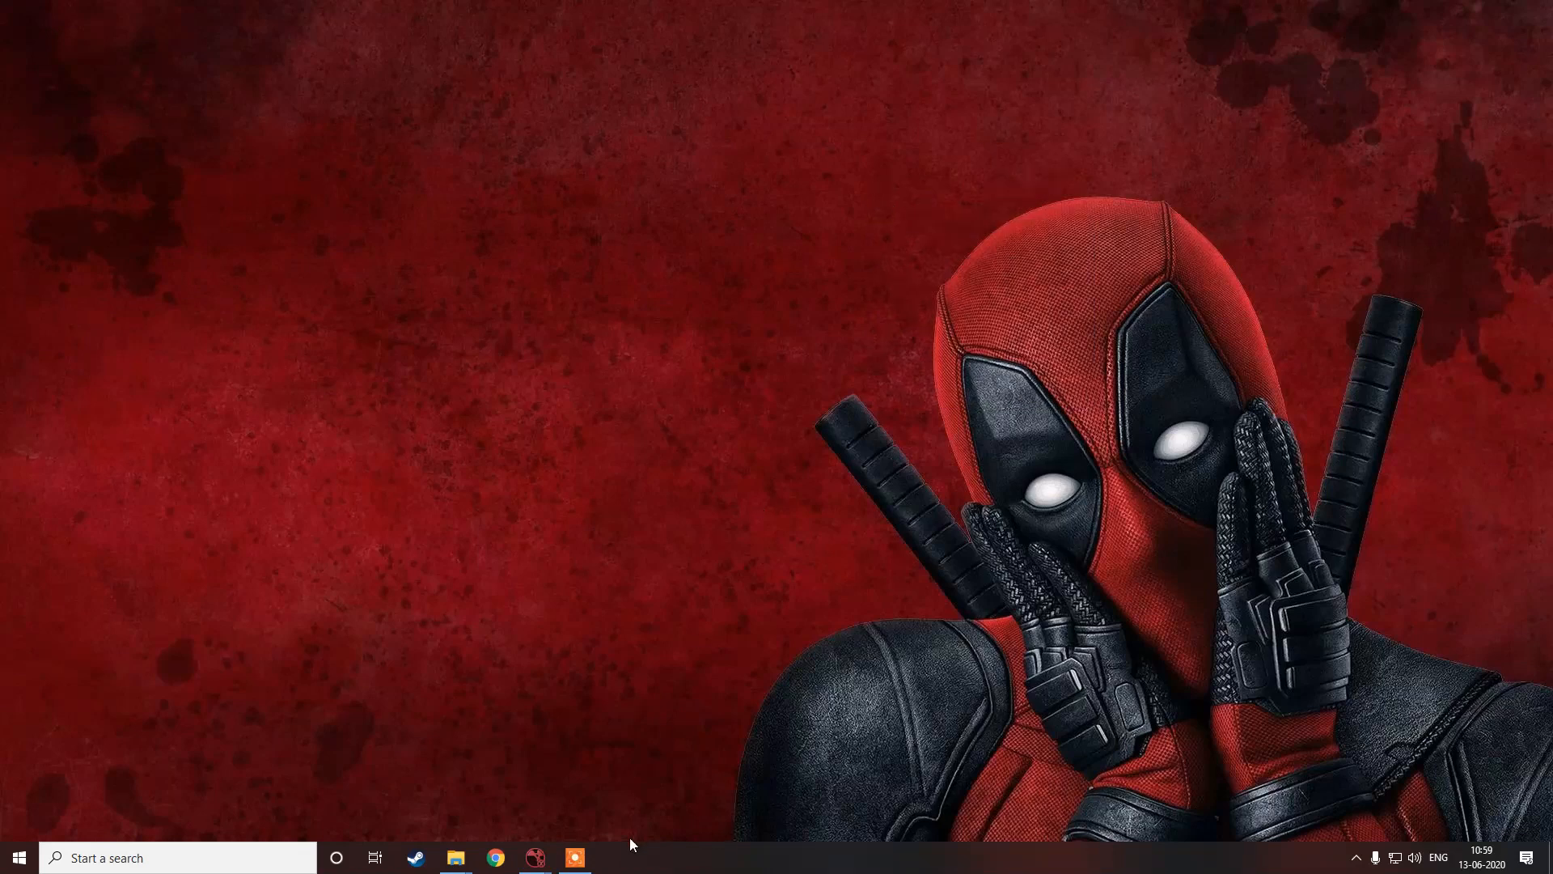
pyautogui.click(575, 857)
pyautogui.moveTo(546, 859)
pyautogui.click(576, 797)
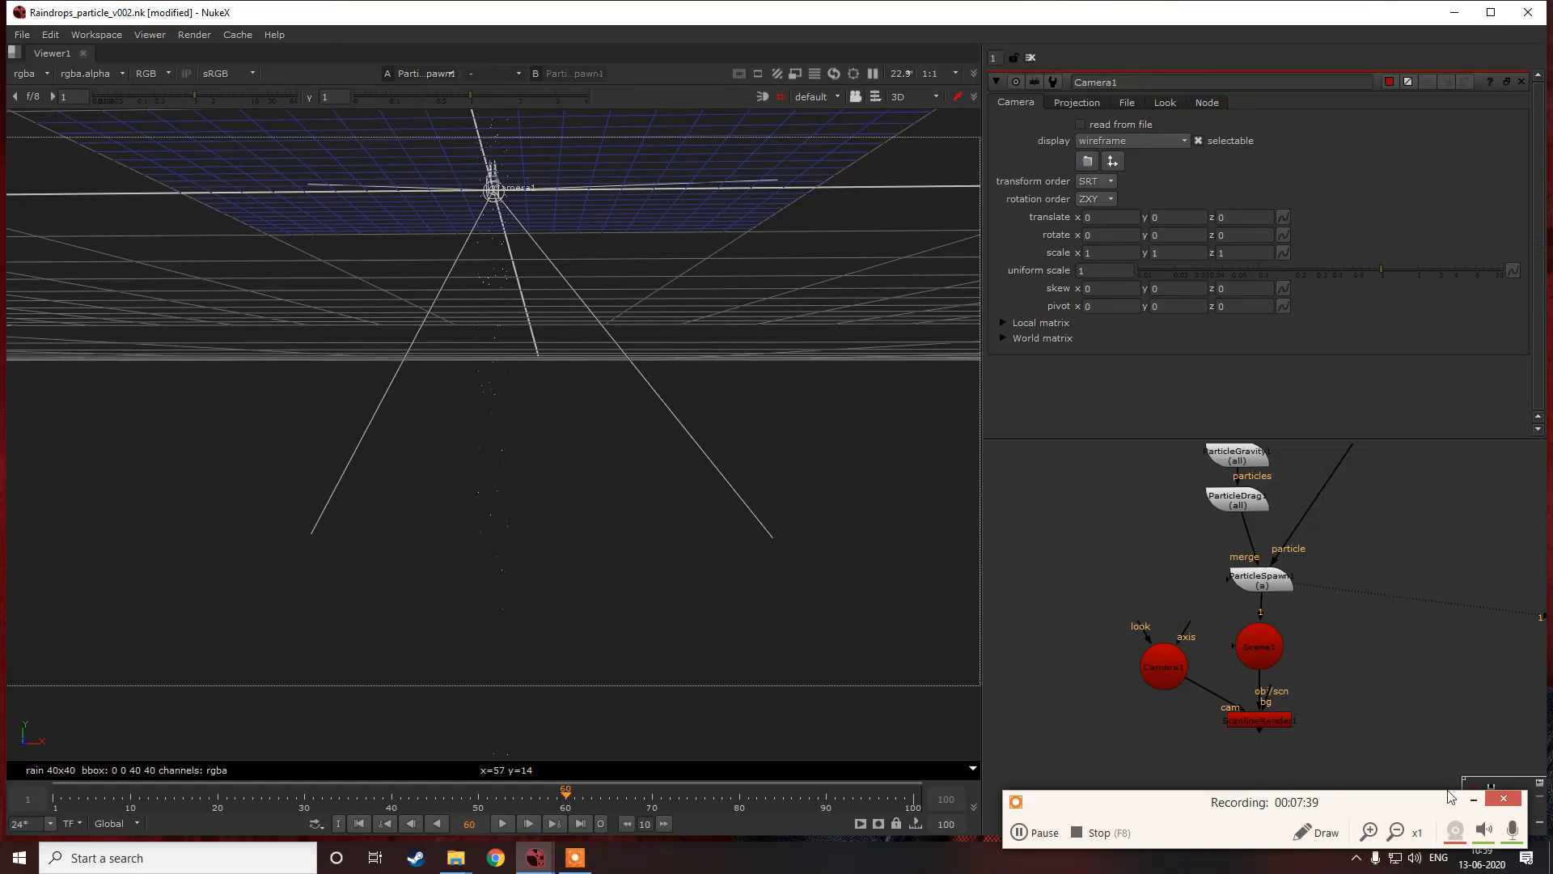
pyautogui.click(1474, 799)
# Step: Align the ParticleSpawn node directly under ParticleDrag and return the window to full screen
pyautogui.moveTo(1269, 582); pyautogui.dragTo(1251, 564)
pyautogui.hotkey('alt', 's')
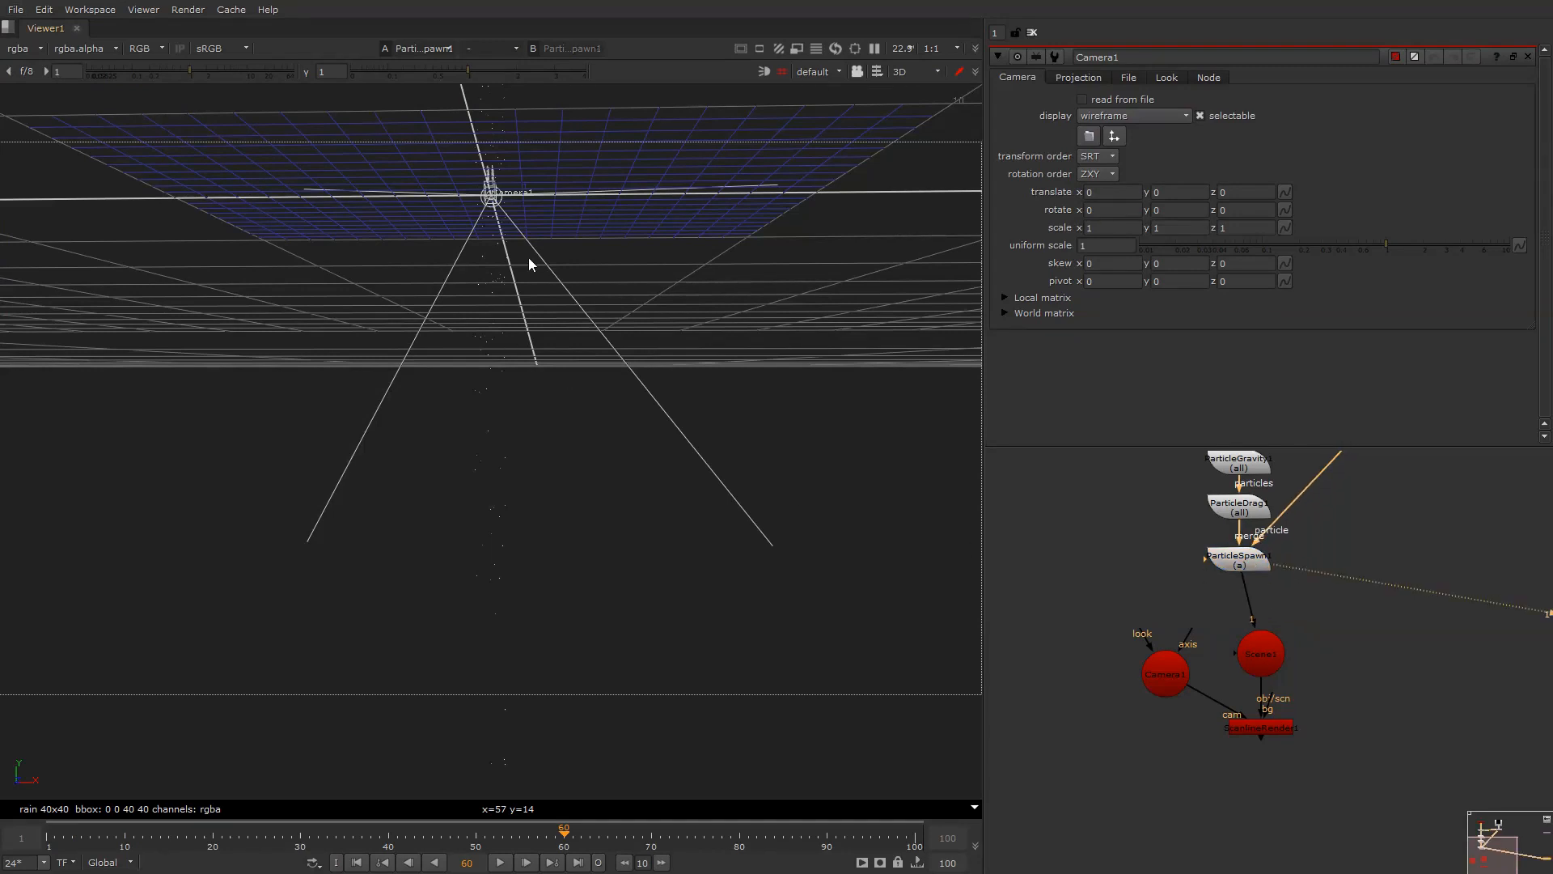
# Step: Check Camera1's position against the particles in the 3D viewer and disable the ParticleSpawn node
pyautogui.click(1167, 674)
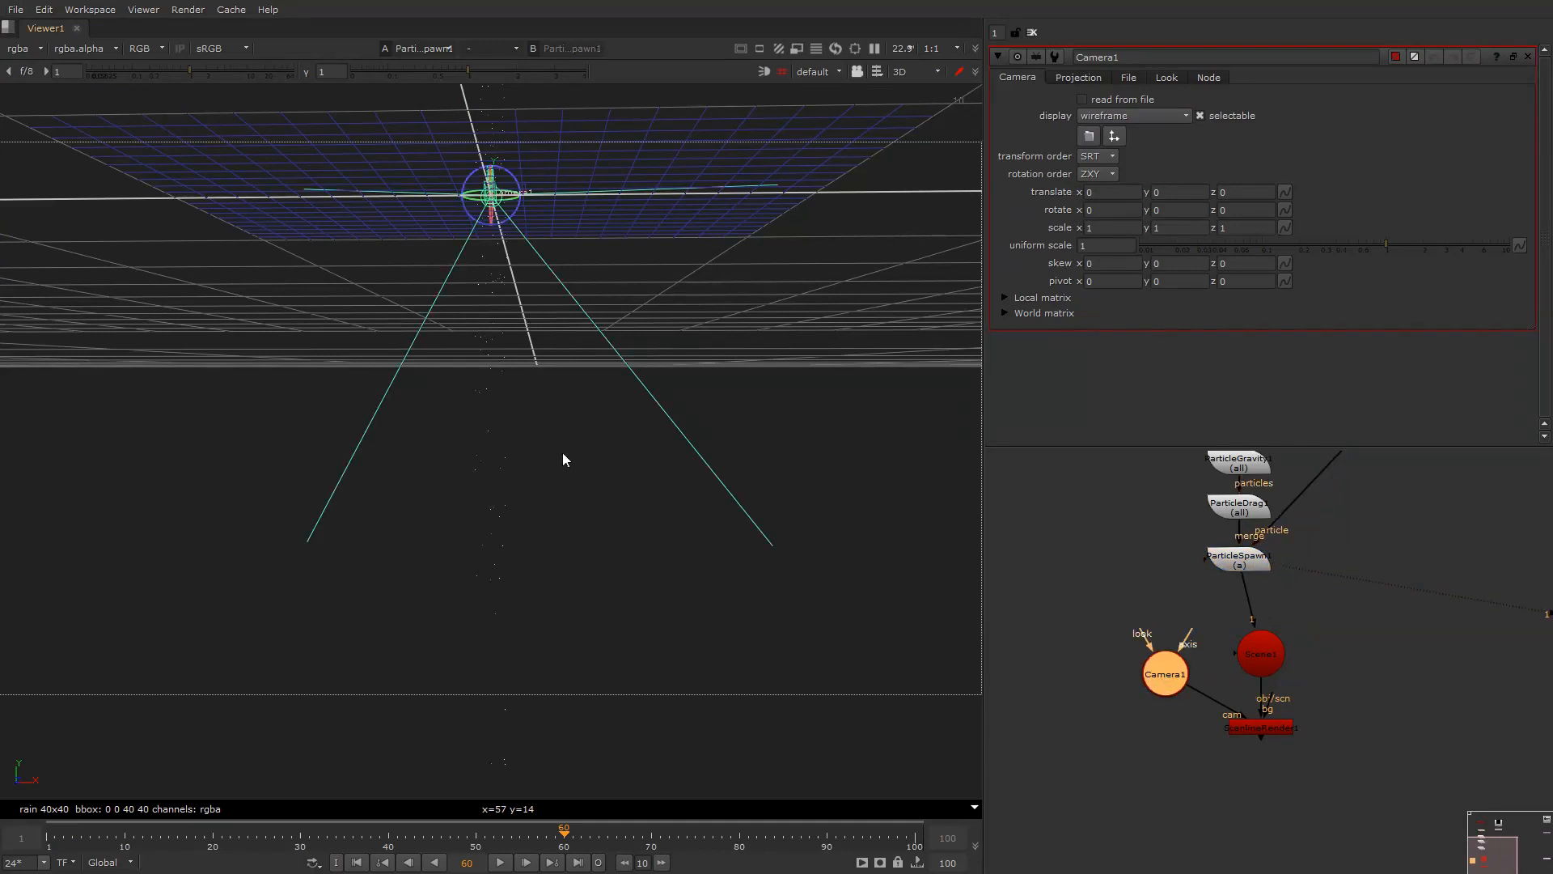
pyautogui.keyDown('ctrl'); pyautogui.moveTo(618, 462); pyautogui.dragTo(370, 317); pyautogui.keyUp('ctrl')
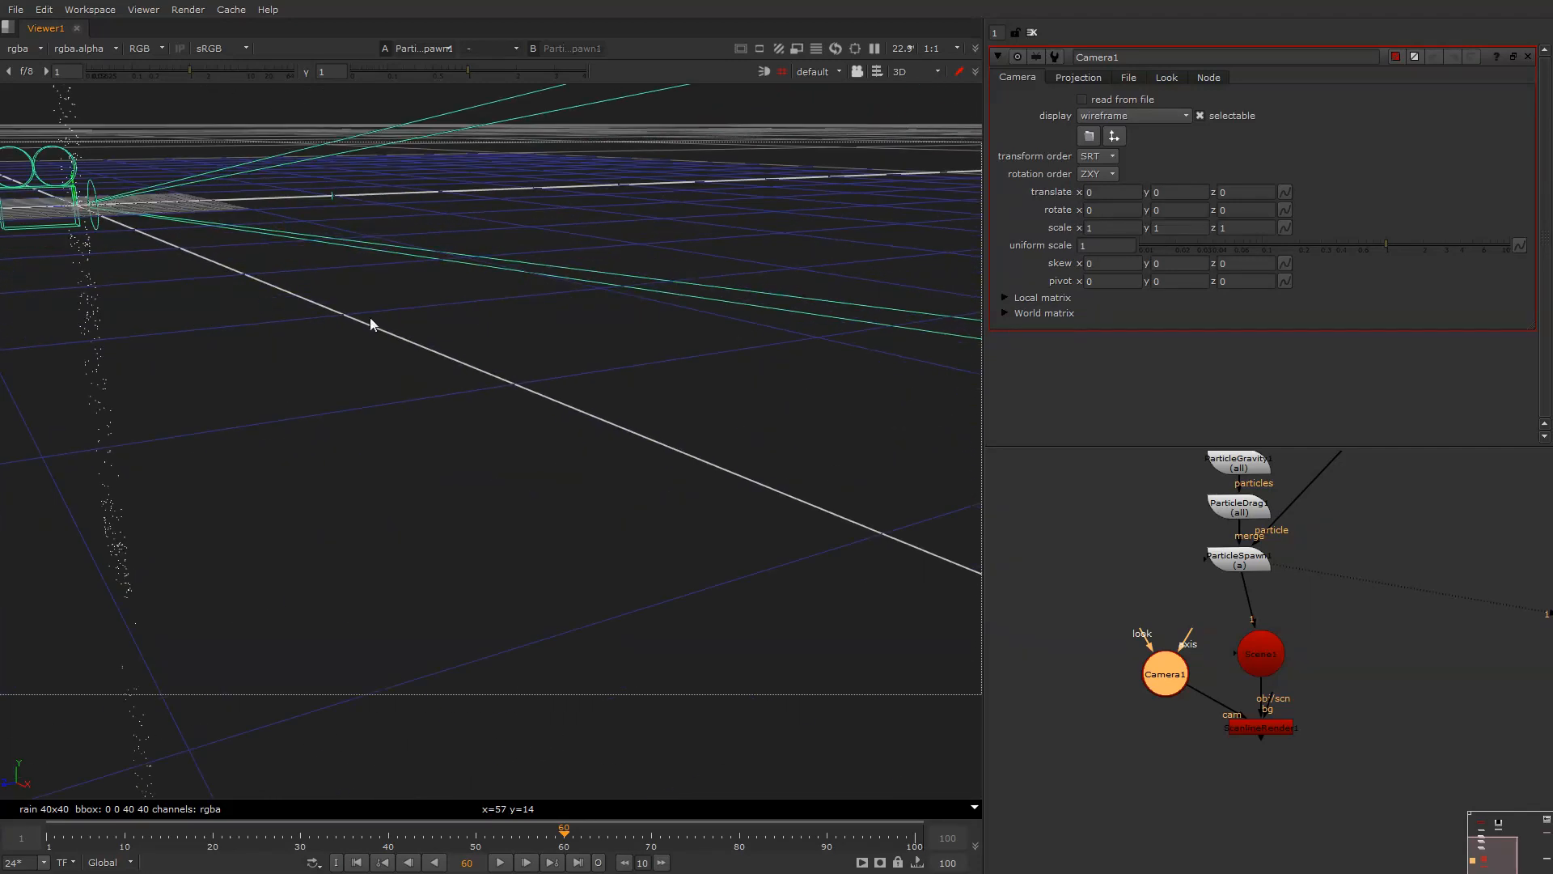
pyautogui.scroll(-3, 1269, 572)
pyautogui.press('super')
pyautogui.click(1260, 566)
pyautogui.press('d')
# Step: Move Camera1 back from the particles along Z to about 1.142 and check its placement in the 3D view
pyautogui.keyDown('alt'); pyautogui.moveTo(196, 303); pyautogui.dragTo(337, 421); pyautogui.keyUp('alt')
pyautogui.keyDown('alt'); pyautogui.moveTo(337, 421); pyautogui.dragTo(475, 527, button='middle'); pyautogui.keyUp('alt')
pyautogui.keyDown('alt'); pyautogui.moveTo(432, 583); pyautogui.dragTo(465, 415); pyautogui.keyUp('alt')
pyautogui.click(686, 344)
pyautogui.click(1223, 627)
pyautogui.moveTo(736, 350); pyautogui.dragTo(492, 377)
pyautogui.keyDown('ctrl'); pyautogui.moveTo(813, 285); pyautogui.dragTo(780, 435); pyautogui.keyUp('ctrl')
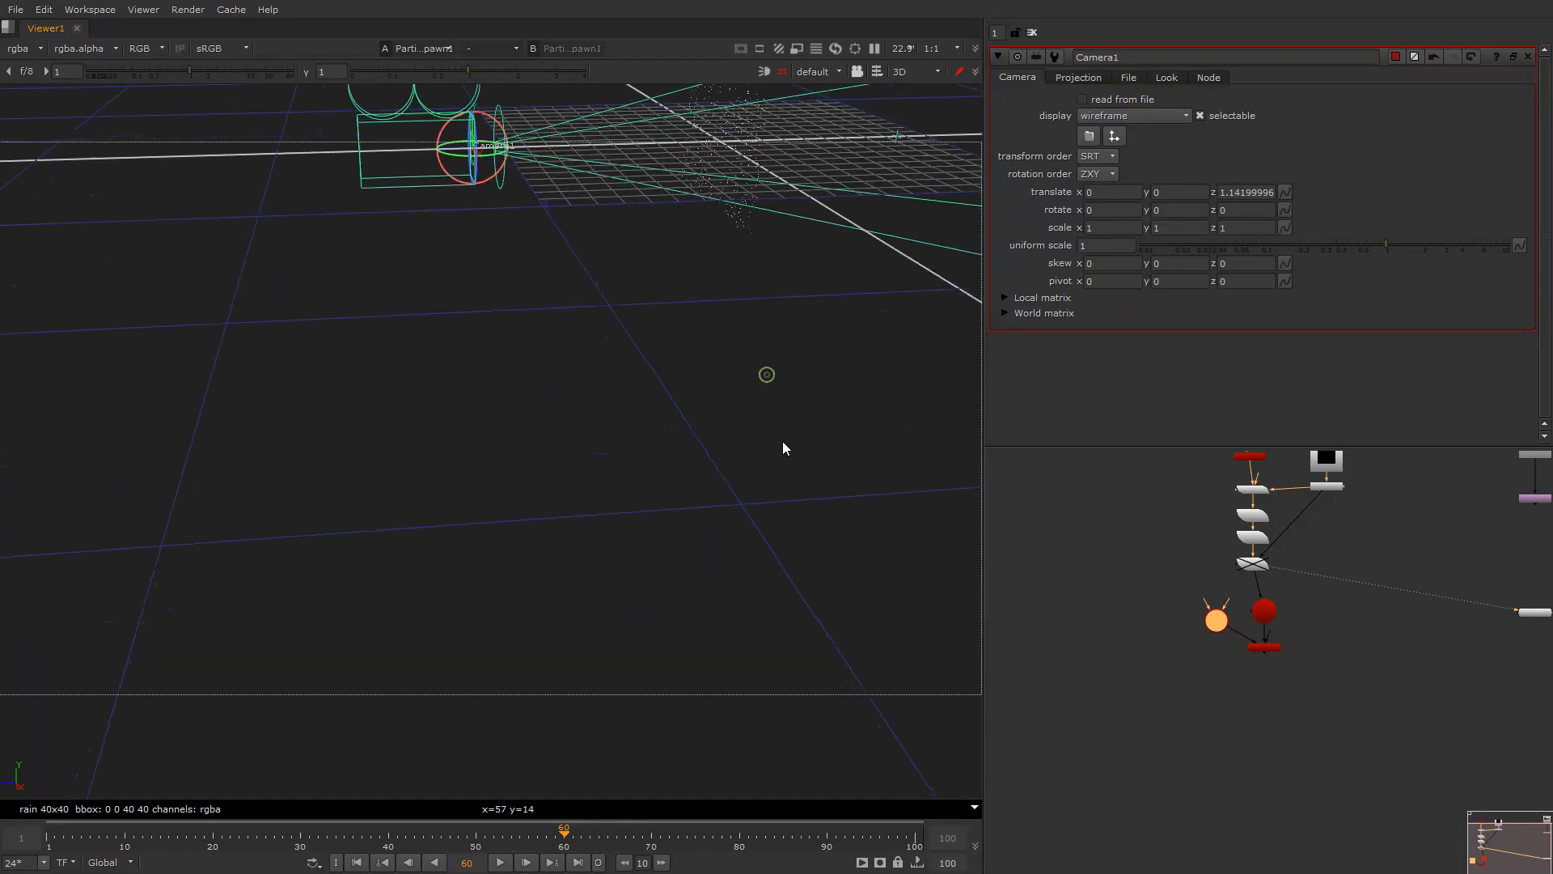
pyautogui.keyDown('ctrl'); pyautogui.moveTo(758, 275); pyautogui.dragTo(542, 400); pyautogui.keyUp('ctrl')
pyautogui.keyDown('ctrl'); pyautogui.moveTo(485, 483); pyautogui.dragTo(462, 451); pyautogui.keyUp('ctrl')
# Step: Show the ScanlineRender output in the viewer
pyautogui.press('Tab')
pyautogui.scroll(3, 1264, 584)
pyautogui.click(1276, 689)
pyautogui.press('1')
pyautogui.scroll(3, 737, 439)
# Step: Add a Reformat node beside ScanlineRender, connect it to the bg input and open the ScanlineRender settings
pyautogui.moveTo(1308, 600); pyautogui.dragTo(1176, 560, button='middle')
pyautogui.click(1254, 589)
pyautogui.press('Tab')
pyautogui.write('ref')
pyautogui.press('Return')
pyautogui.moveTo(1165, 614); pyautogui.dragTo(1328, 672)
pyautogui.doubleClick(1167, 650)
pyautogui.scroll(-3, 1213, 486)
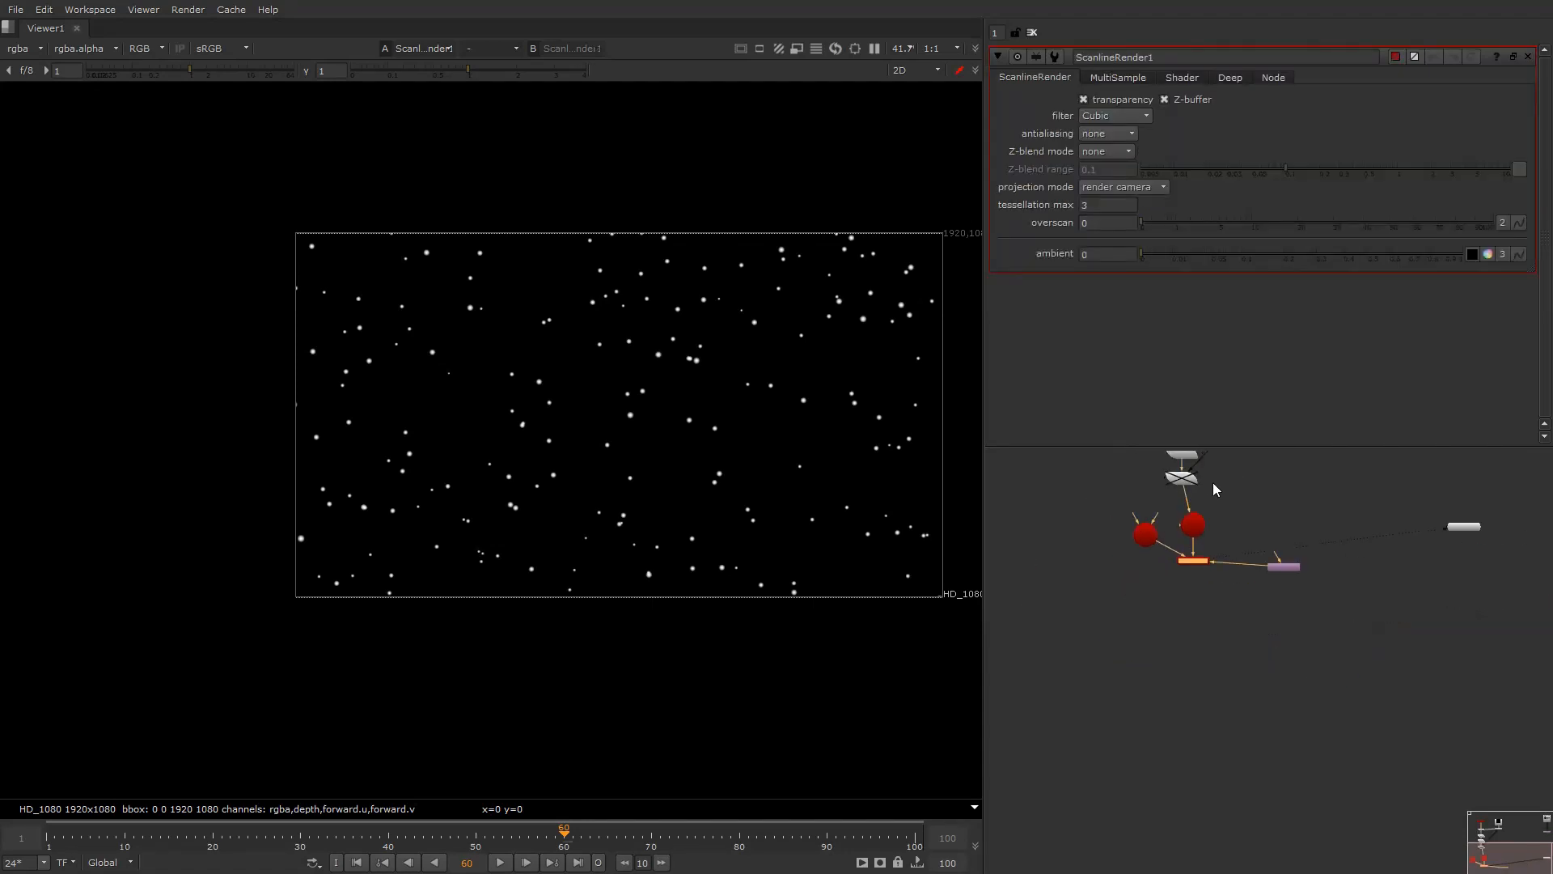
# Step: Re-enable the ParticleSpawn node and show its output in the viewer
pyautogui.scroll(3, 1189, 474)
pyautogui.moveTo(1189, 474); pyautogui.dragTo(1187, 524, button='middle')
pyautogui.click(1187, 526)
pyautogui.press('d')
pyautogui.moveTo(1187, 526); pyautogui.dragTo(1201, 517)
pyautogui.press('1')
# Step: Examine the spawned particles around the camera in the 3D viewer and play back the animation
pyautogui.scroll(3, 598, 263)
pyautogui.keyDown('ctrl'); pyautogui.moveTo(547, 384); pyautogui.dragTo(433, 341); pyautogui.keyUp('ctrl')
pyautogui.scroll(8, 482, 317)
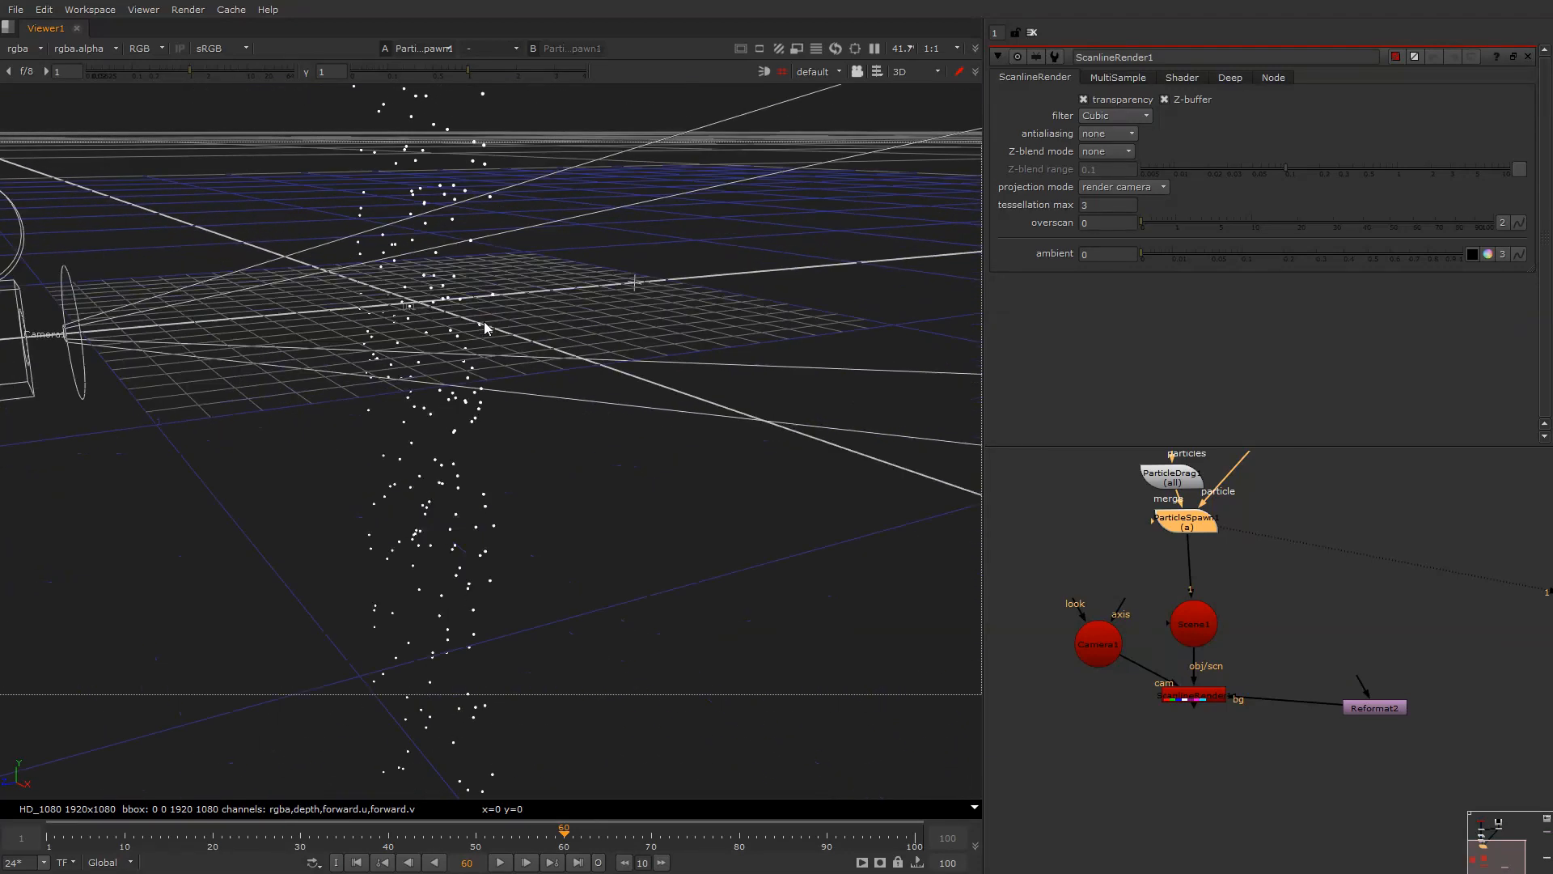
pyautogui.keyDown('alt'); pyautogui.moveTo(477, 298); pyautogui.dragTo(496, 377); pyautogui.keyUp('alt')
pyautogui.scroll(-4, 497, 356)
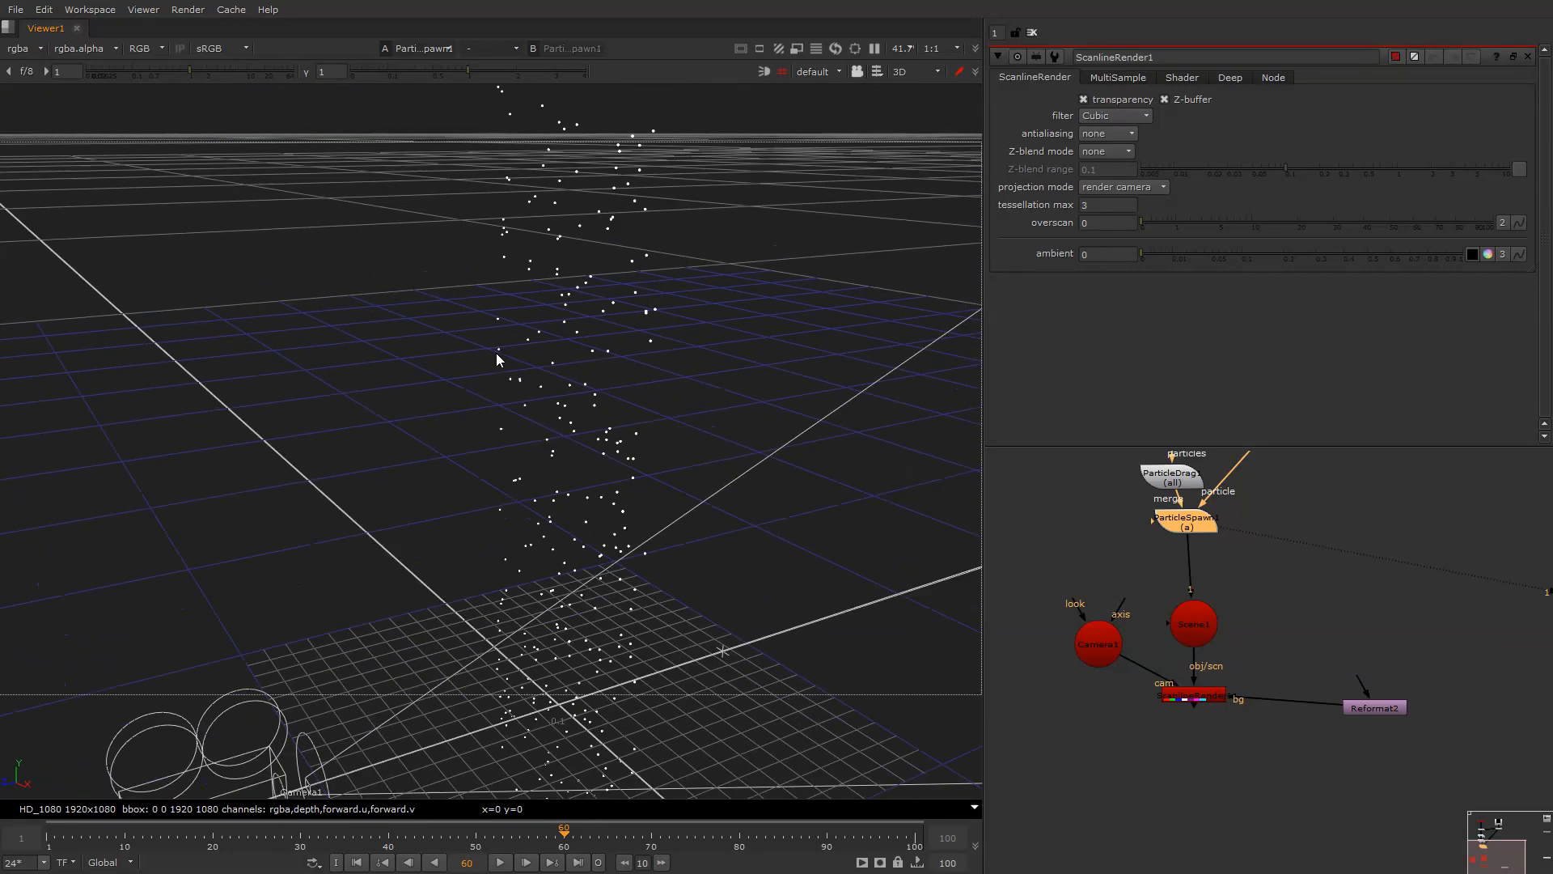
pyautogui.press('l')
# Step: Configure the ParticleSpawn node with velocity 0, mass 0.048 and size range 0.3
pyautogui.doubleClick(1196, 525)
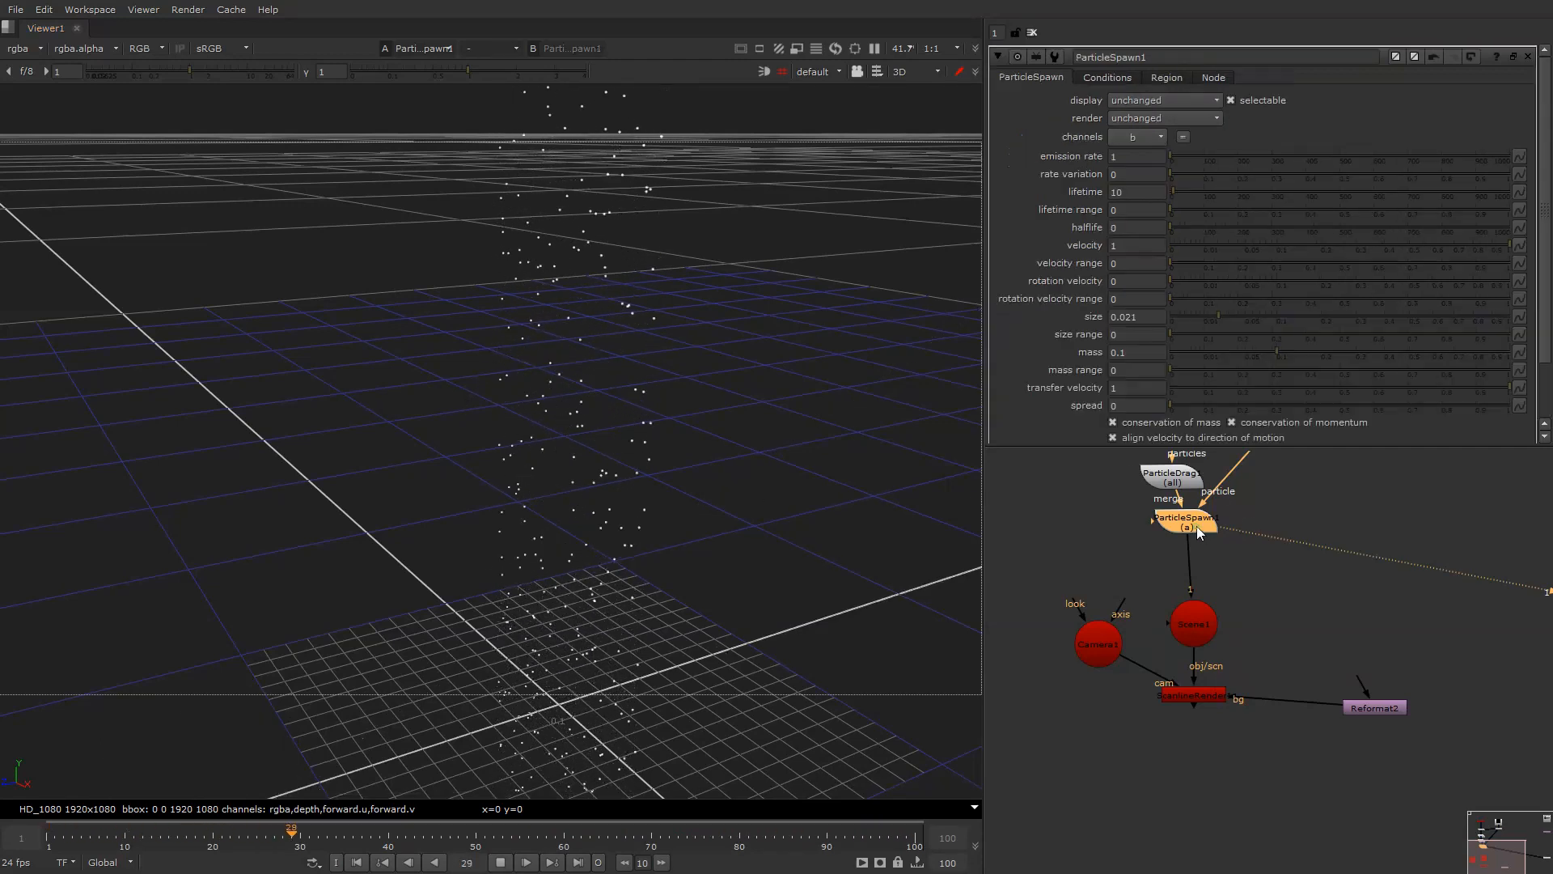
pyautogui.click(1206, 246)
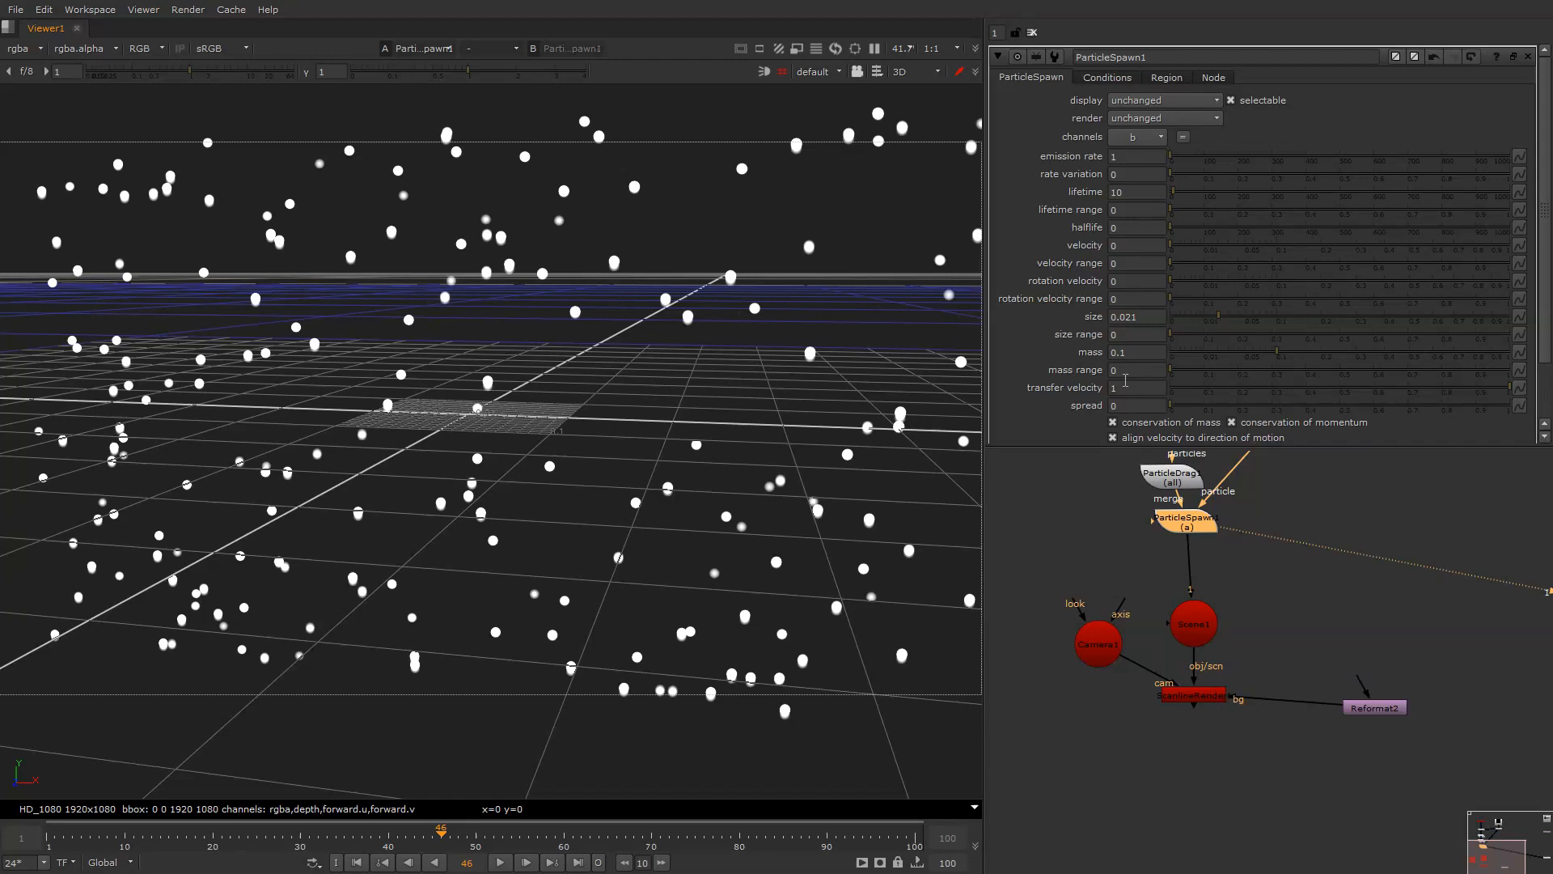
pyautogui.click(1233, 352)
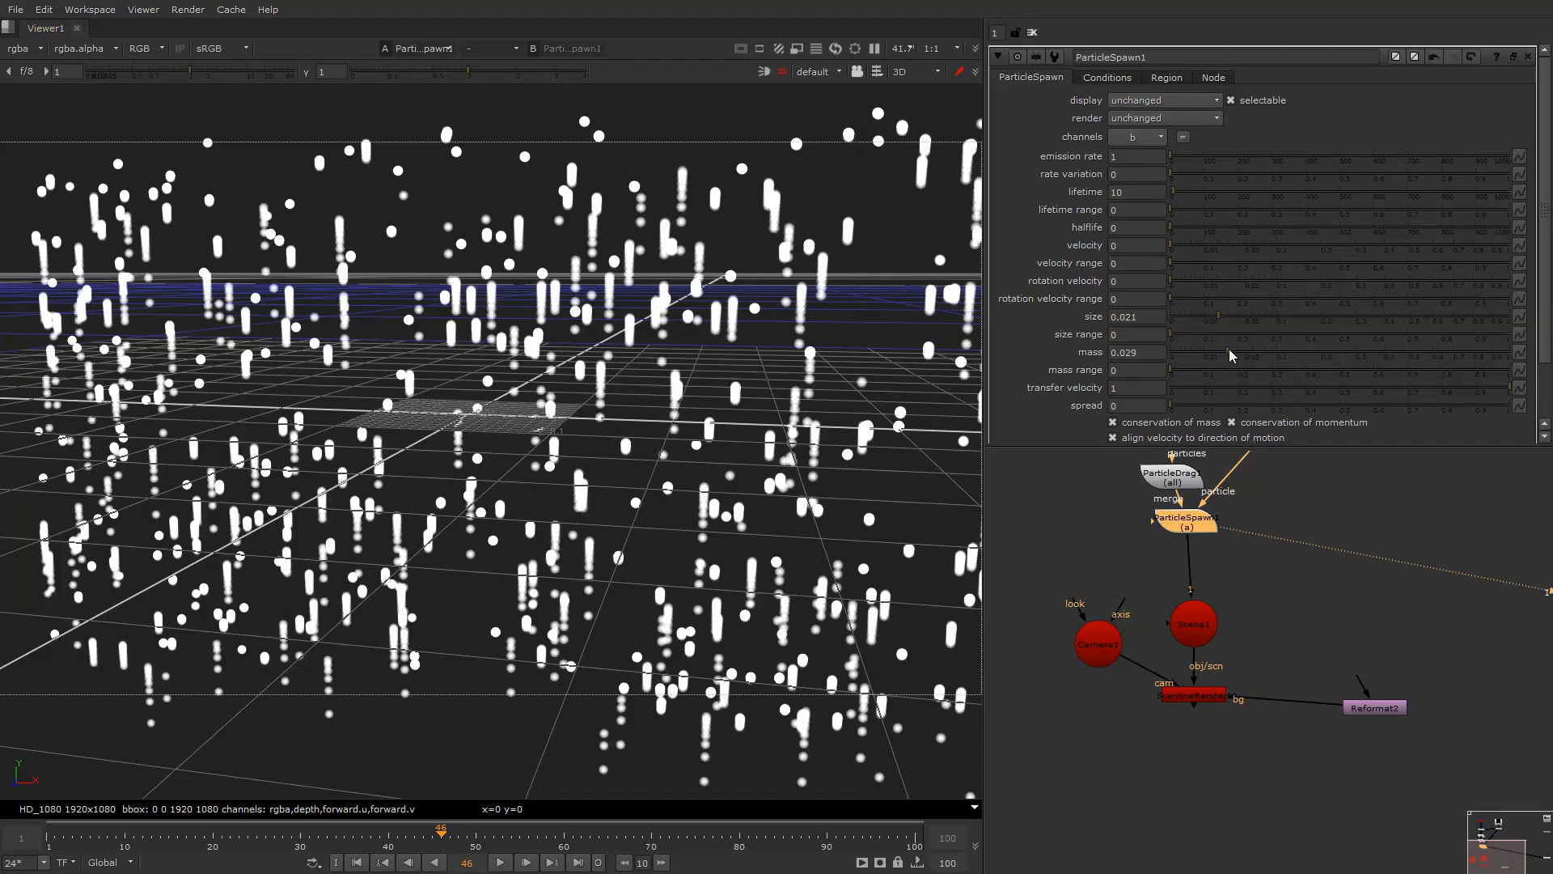
pyautogui.click(1243, 351)
pyautogui.moveTo(1210, 336); pyautogui.dragTo(1274, 338)
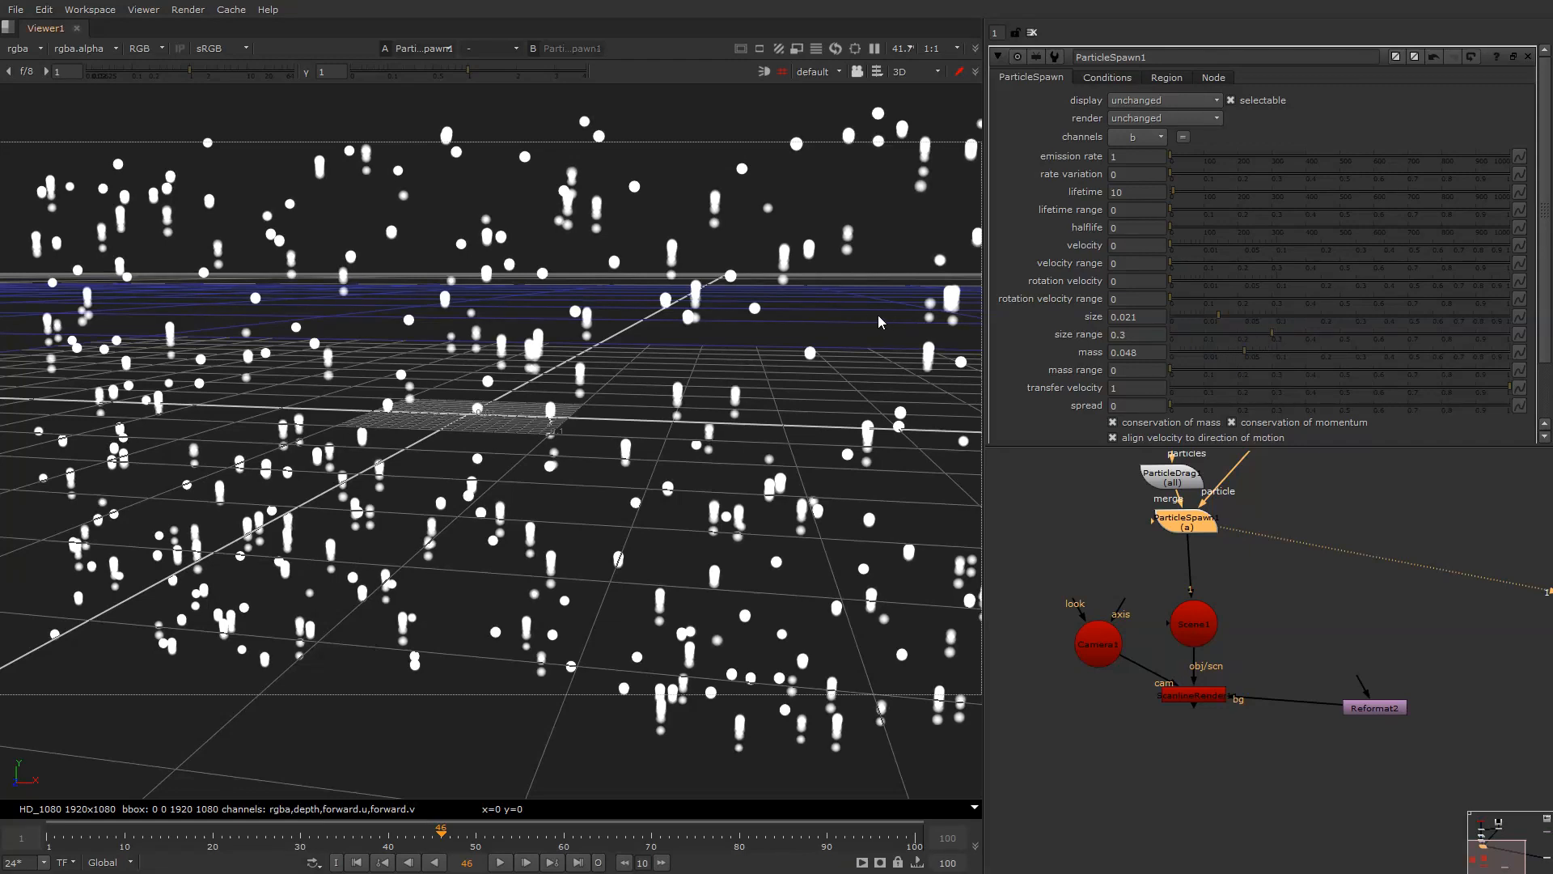
# Step: Set the ParticleSpawn node's lifetime to 13, size to 0.0075 and mass to 0.0025
pyautogui.click(1119, 194)
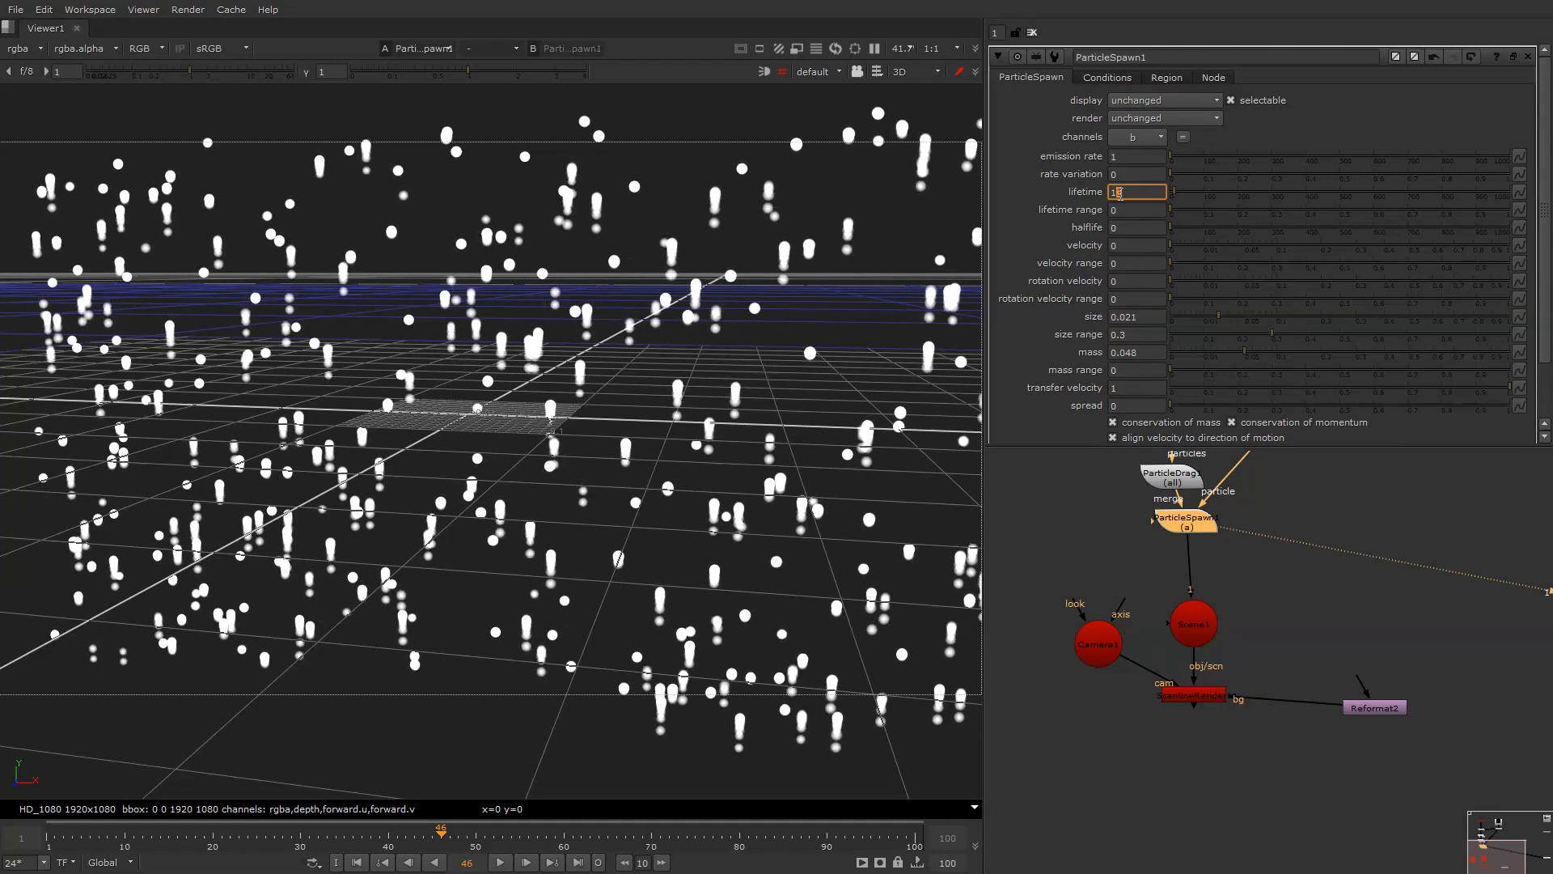
pyautogui.click(889, 349)
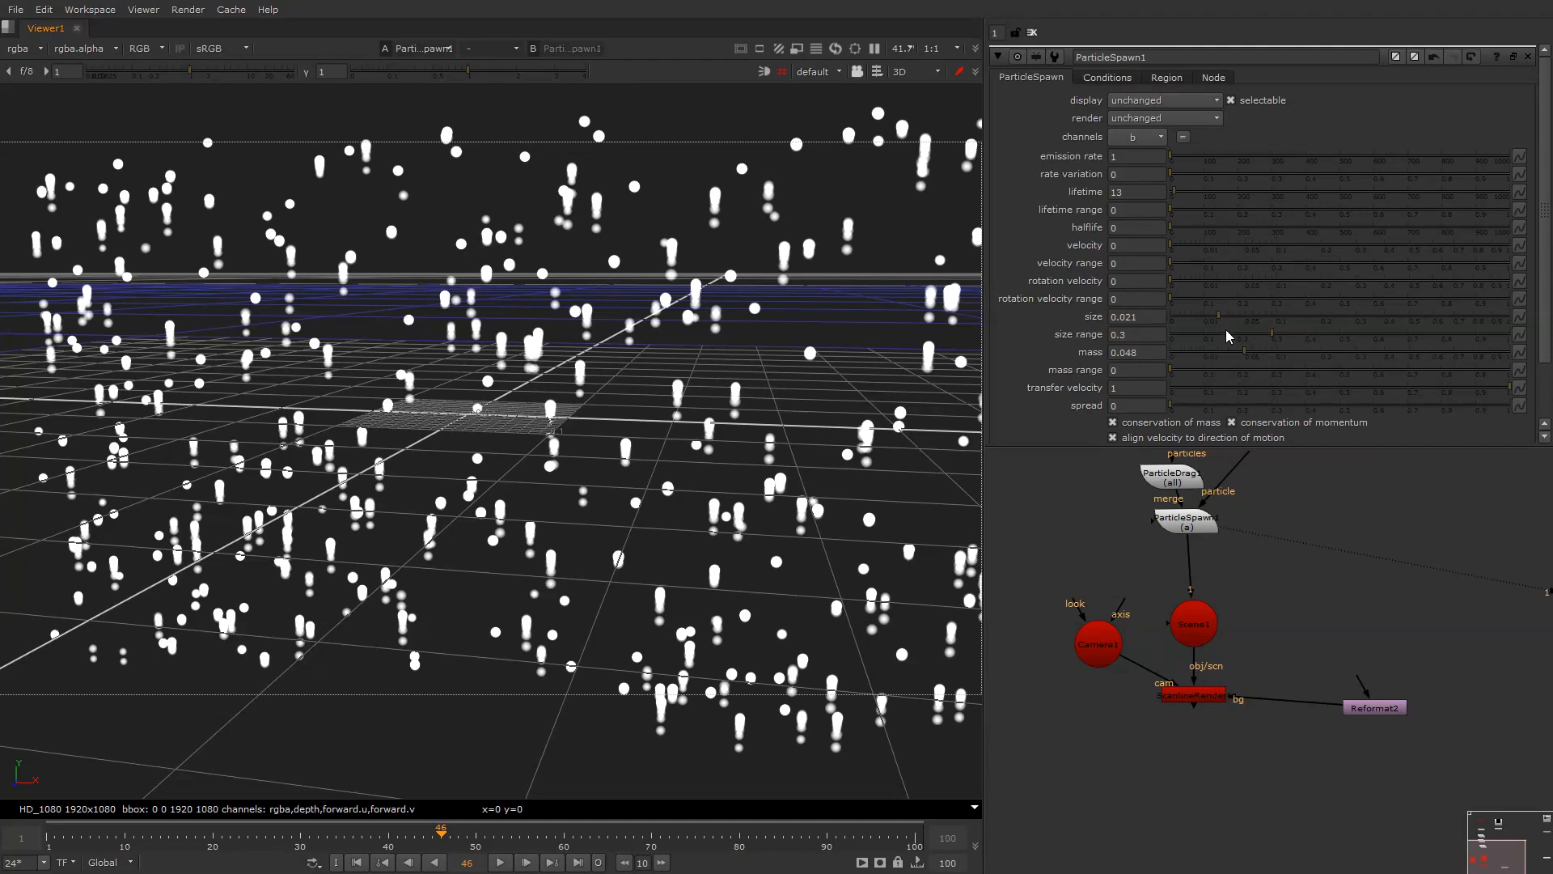
pyautogui.moveTo(1217, 317); pyautogui.dragTo(1197, 315)
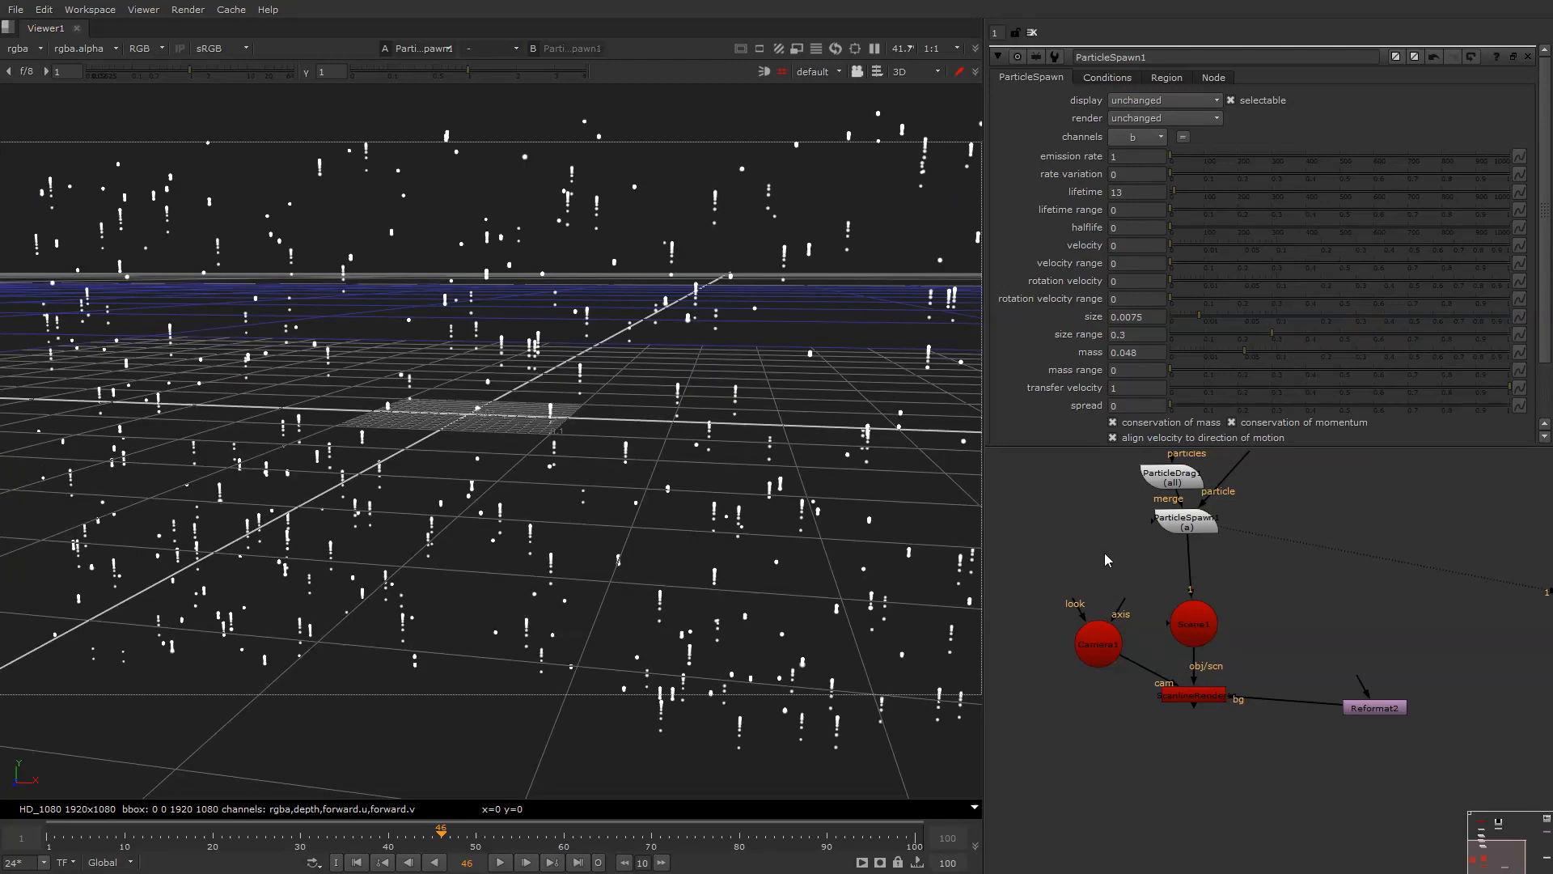
pyautogui.click(1173, 528)
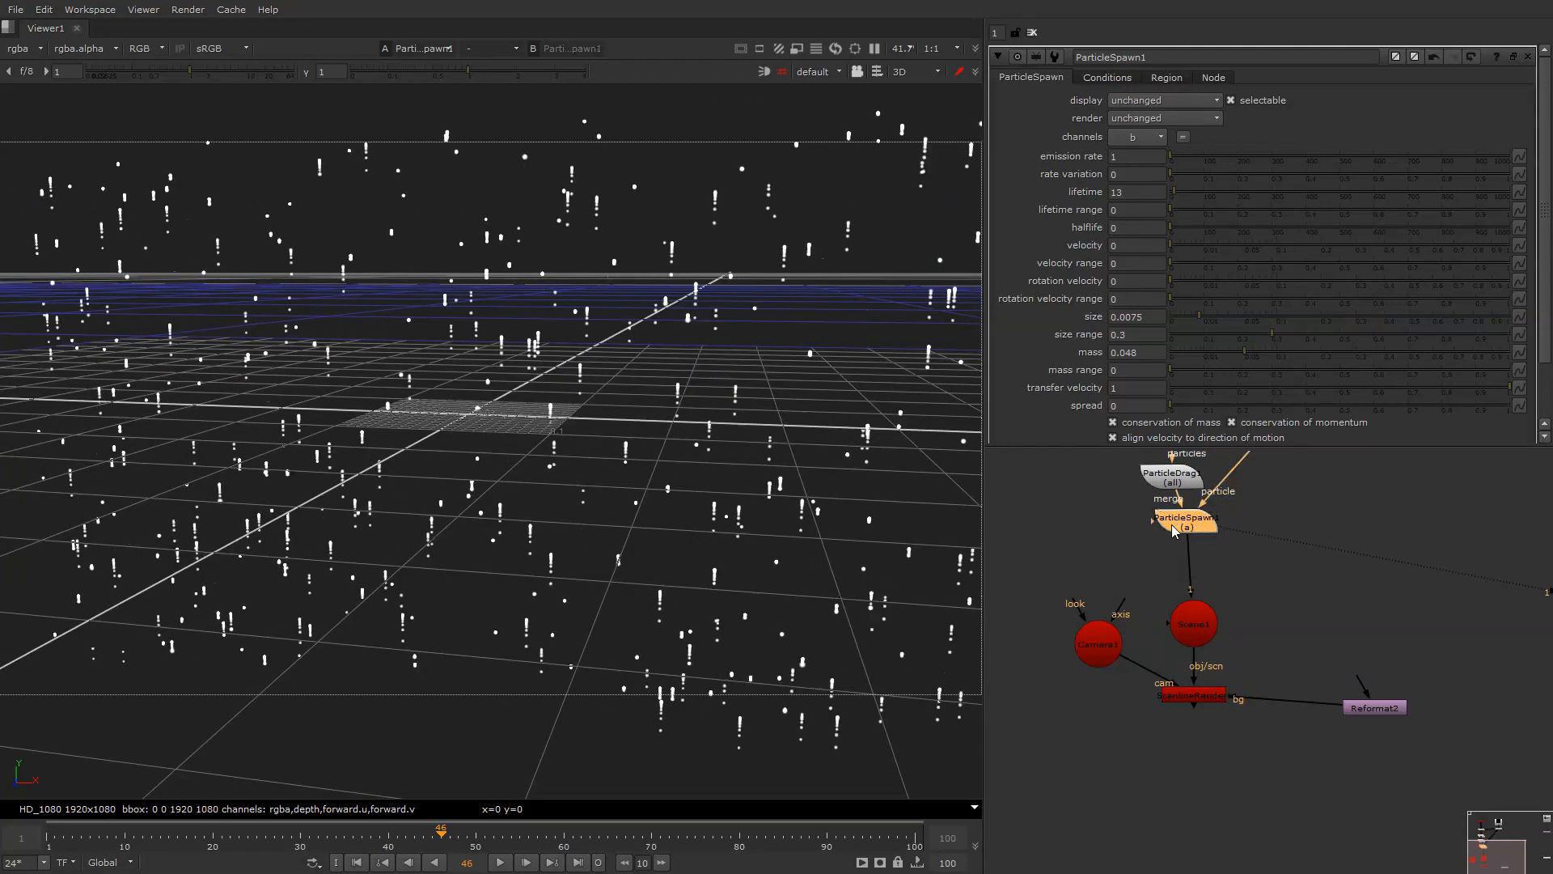
pyautogui.moveTo(1223, 350); pyautogui.dragTo(1191, 356)
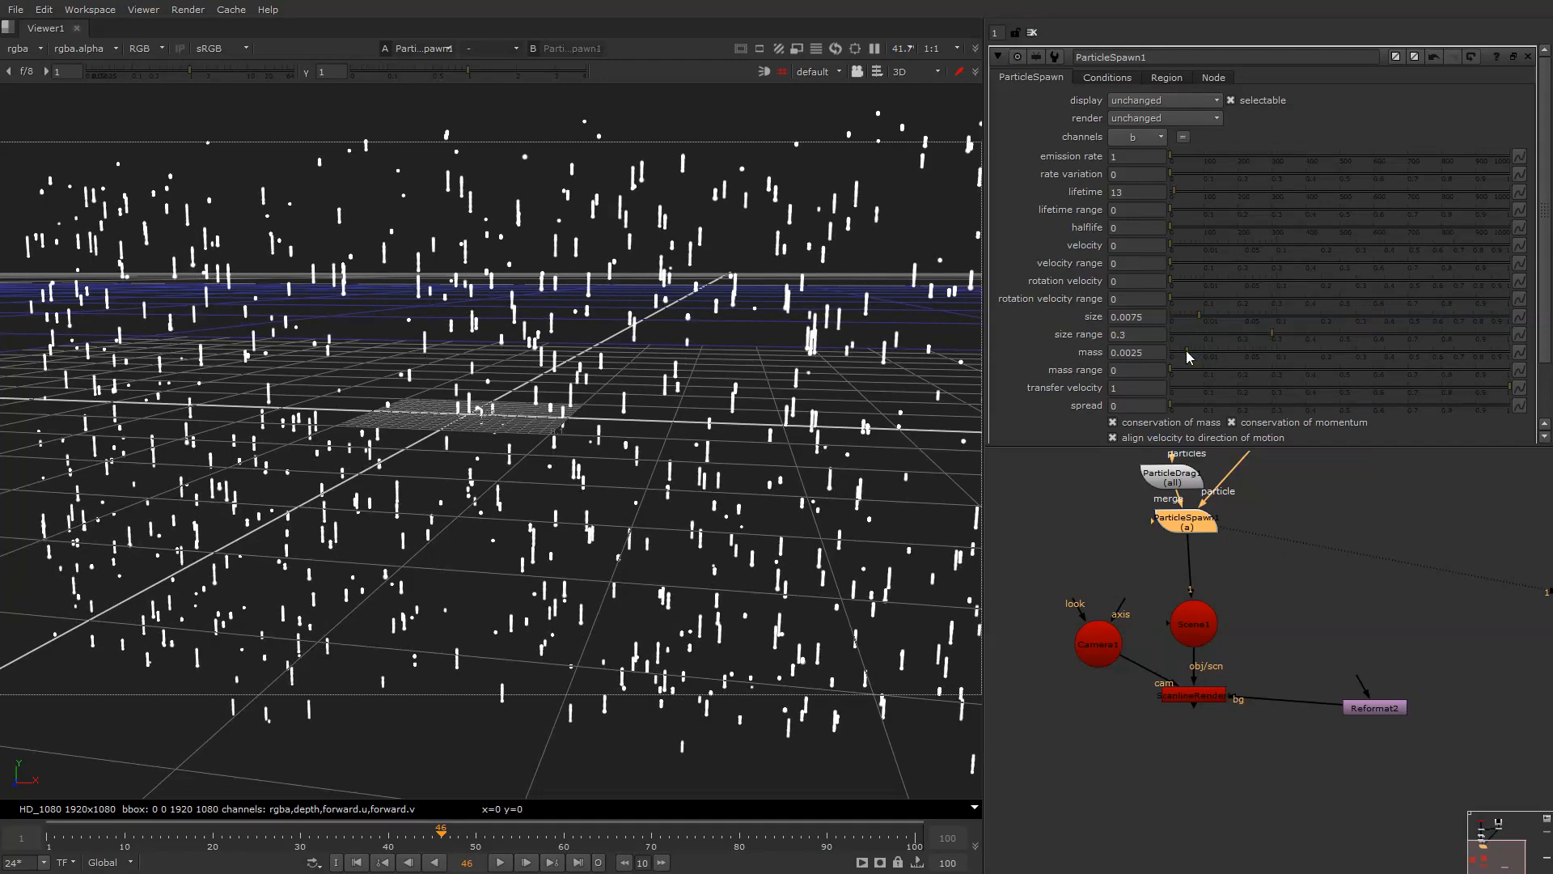
# Step: Examine the spawned drop trails up close in the 3D viewer and play back the animation
pyautogui.scroll(-3, 841, 356)
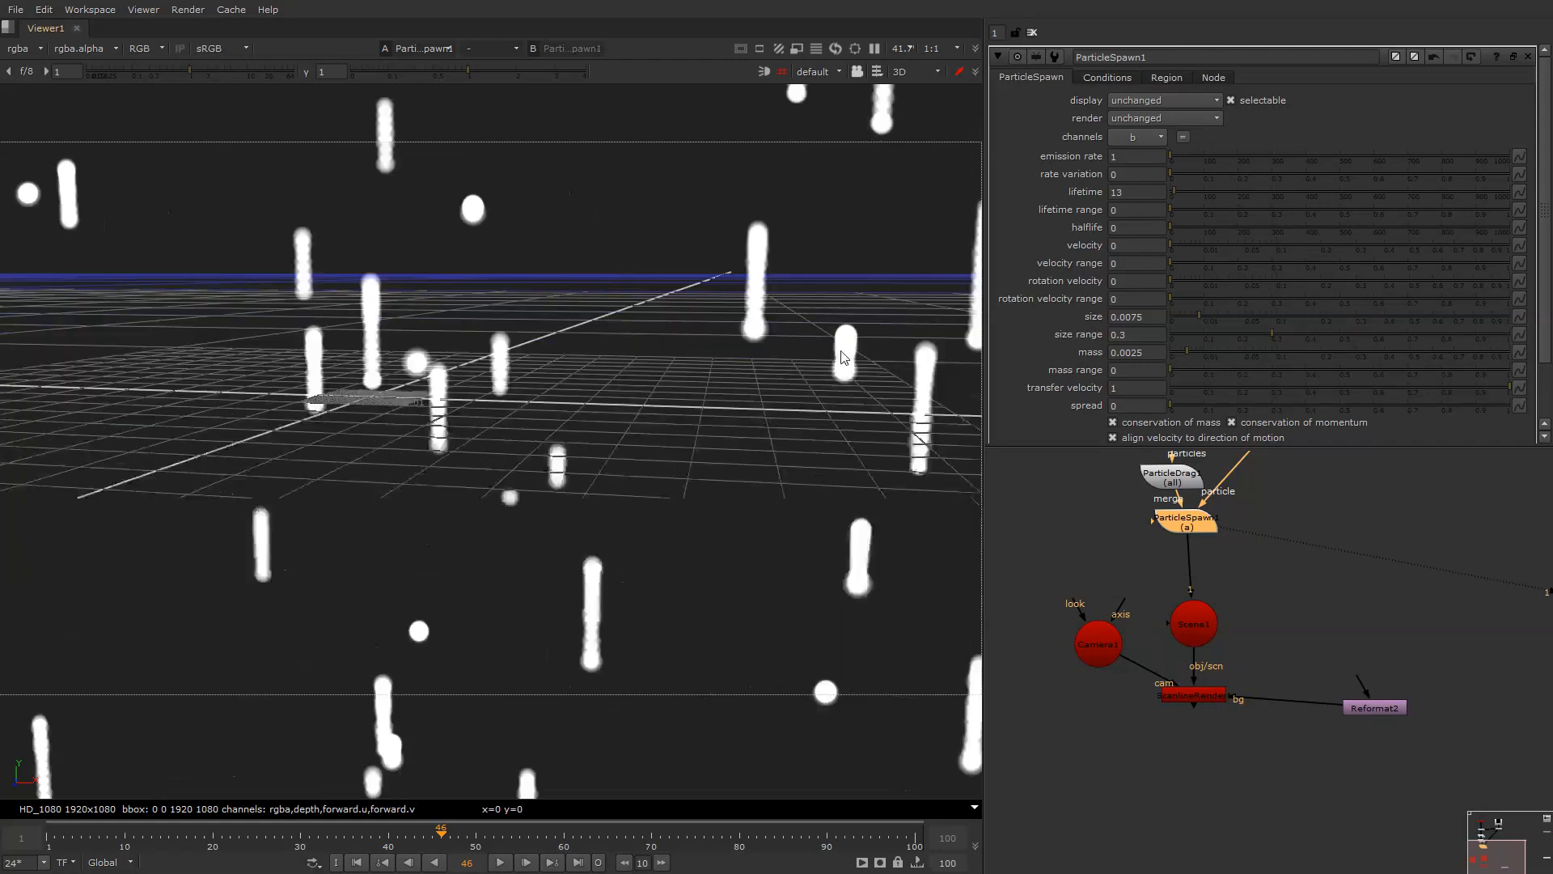
pyautogui.scroll(8, 841, 359)
pyautogui.click(725, 374)
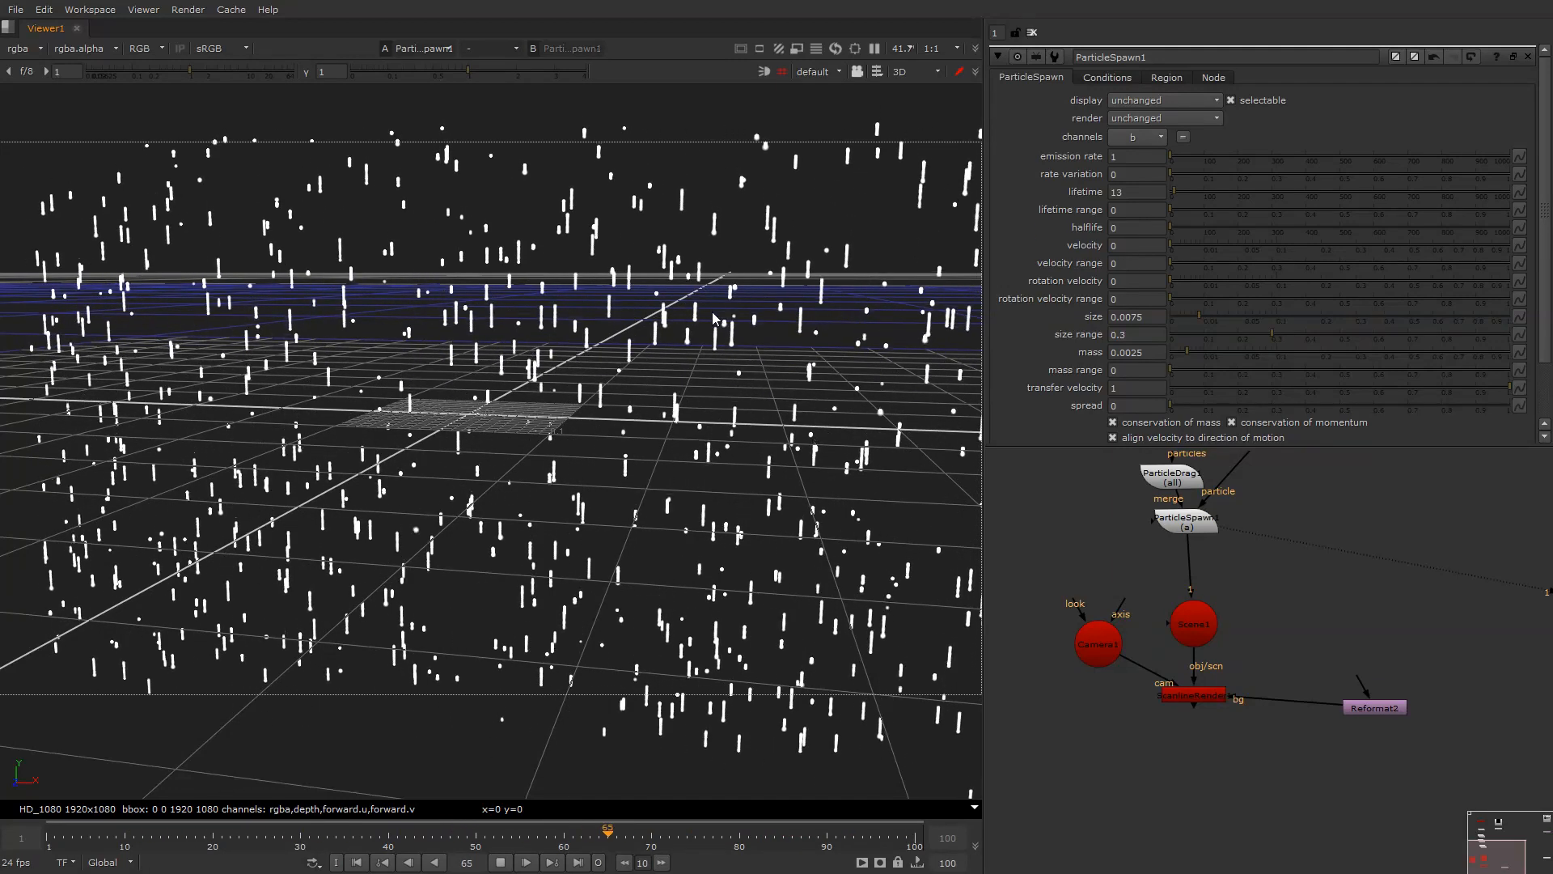
pyautogui.scroll(5, 726, 312)
pyautogui.scroll(-6, 726, 312)
pyautogui.scroll(3, 640, 353)
pyautogui.press('k')
# Step: Show the city plate's Reformat1 output in the viewer and move the Viewer node further down the node graph
pyautogui.scroll(-5, 1191, 636)
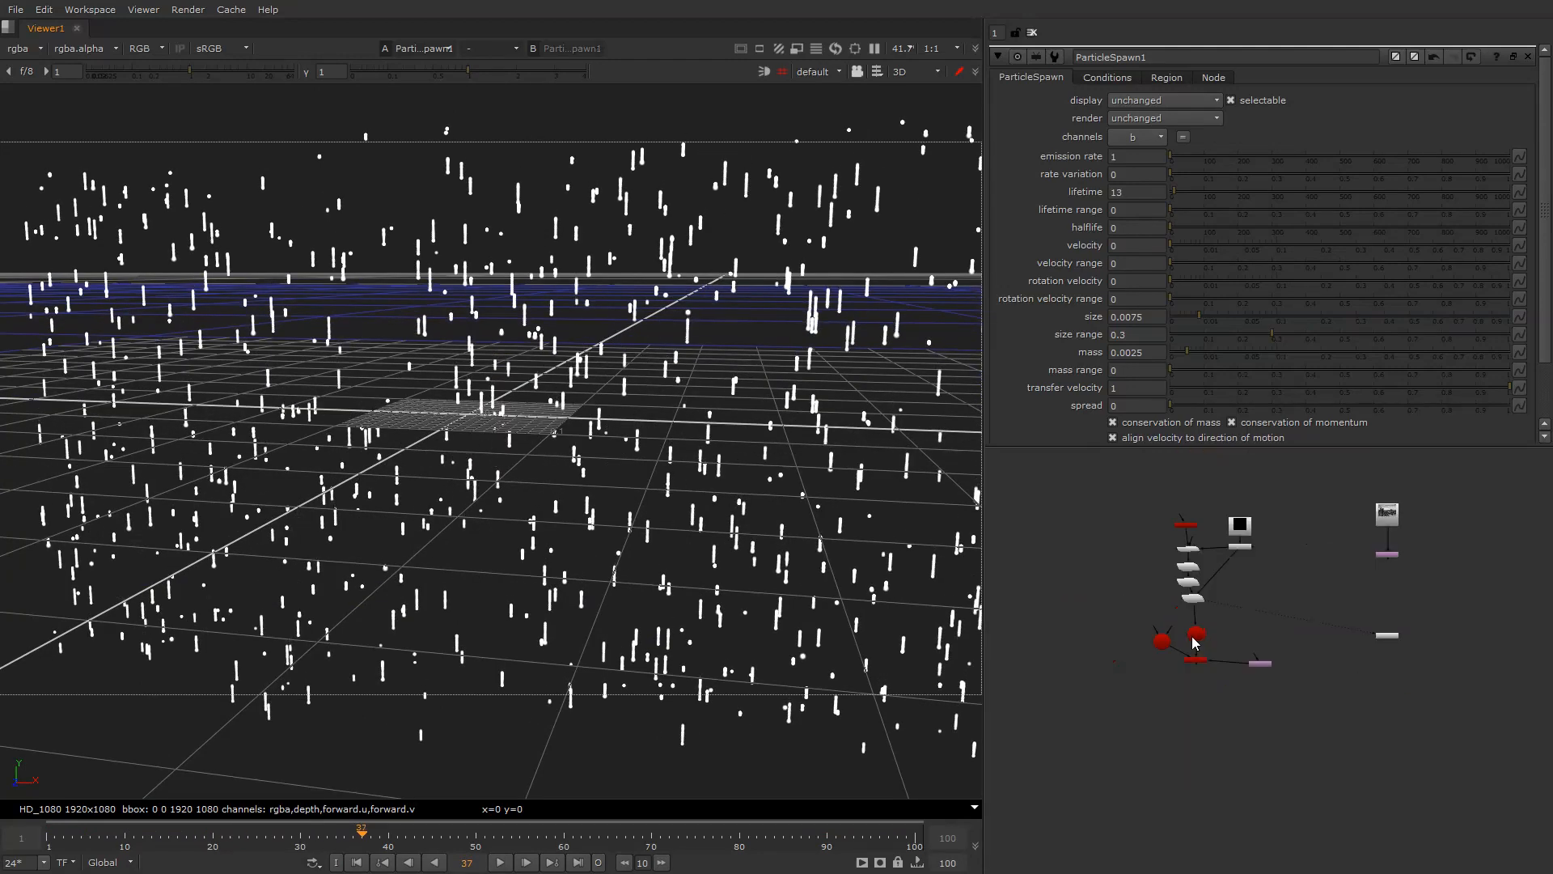
pyautogui.scroll(2, 1255, 542)
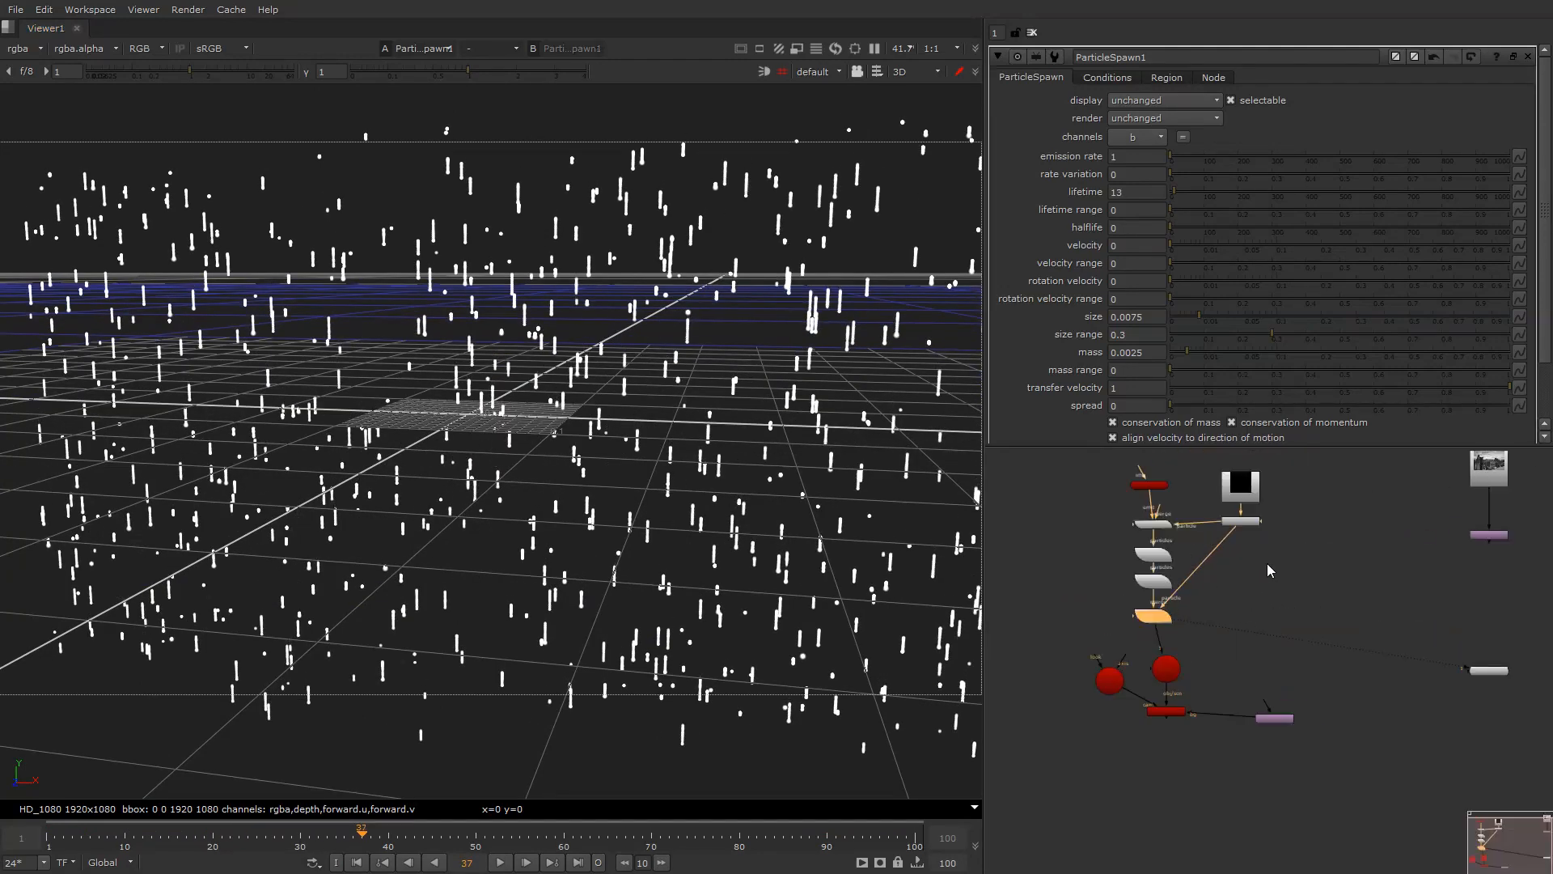
pyautogui.scroll(-2, 1318, 563)
pyautogui.moveTo(1336, 571); pyautogui.dragTo(1246, 555, button='middle')
pyautogui.moveTo(1344, 621); pyautogui.dragTo(1332, 531)
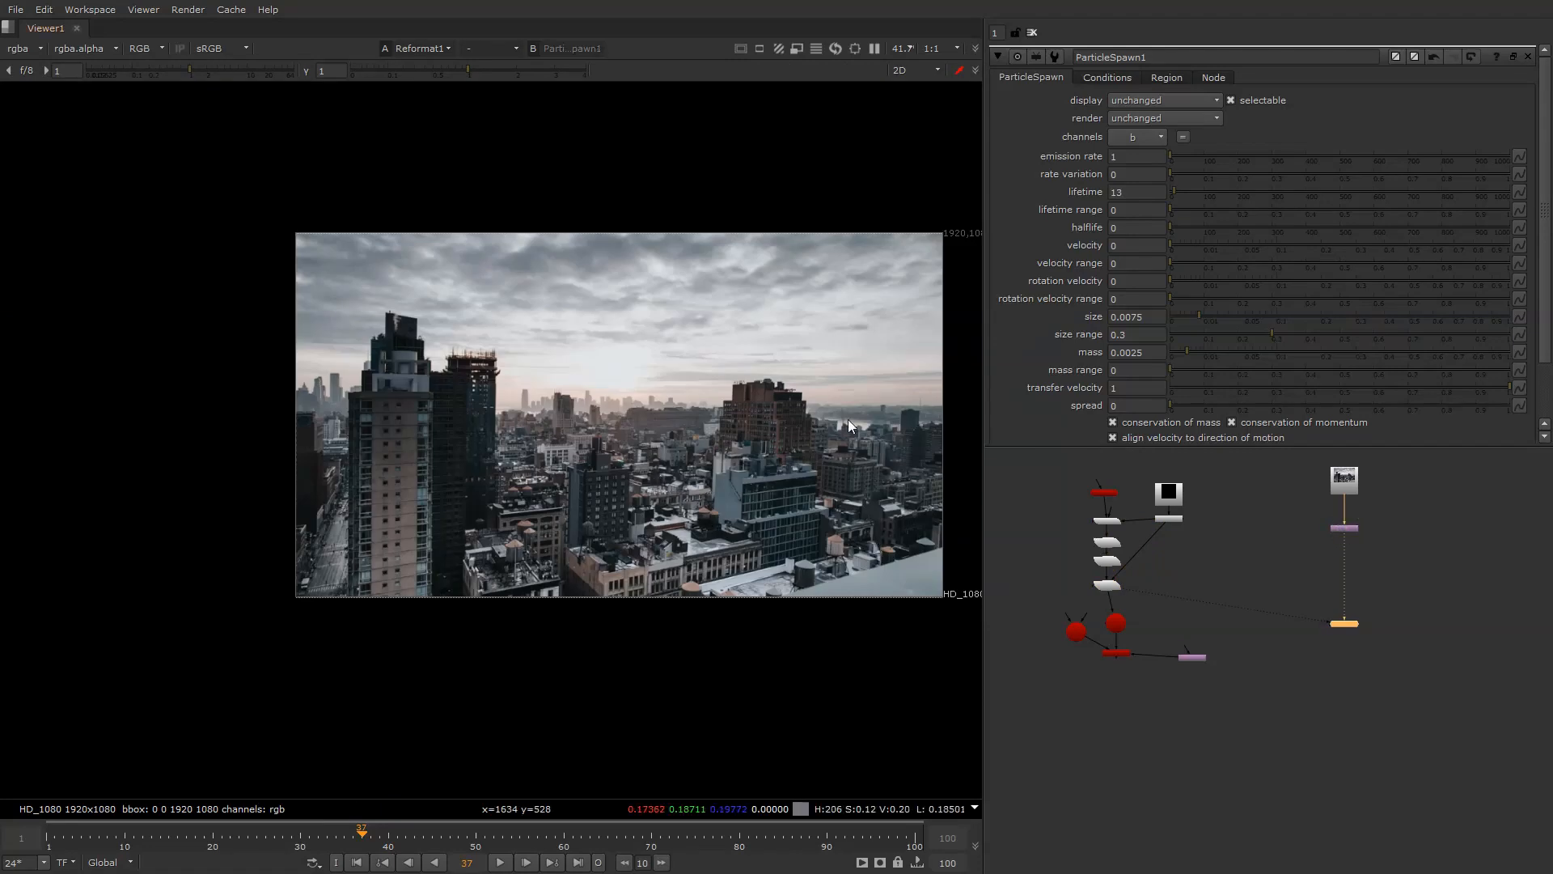
pyautogui.moveTo(1368, 817); pyautogui.dragTo(1356, 832)
pyautogui.click(1297, 571)
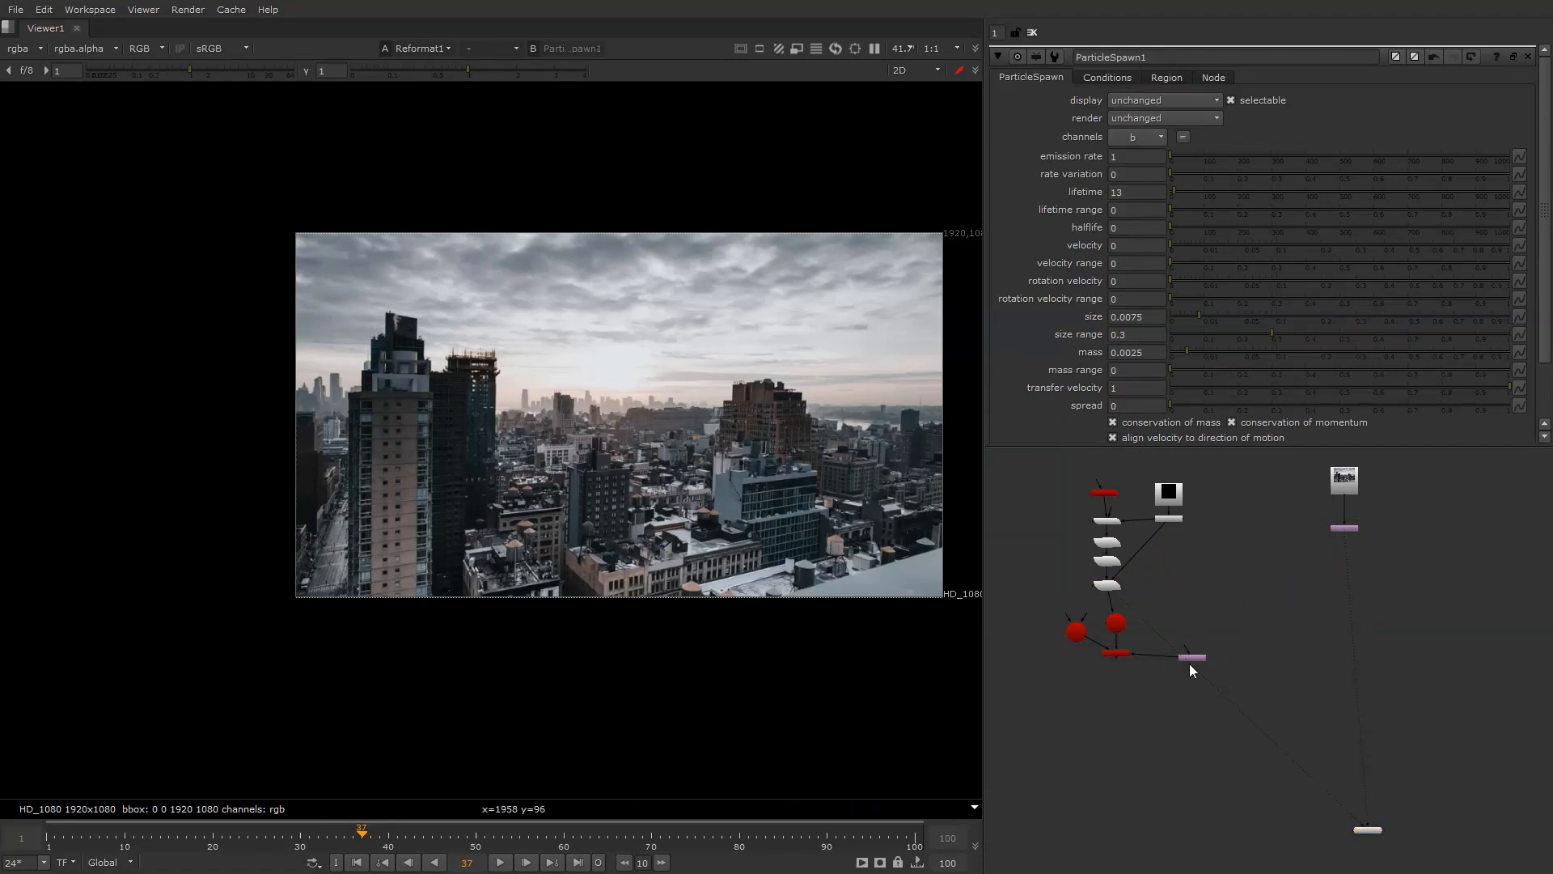
# Step: Tidy the camera, ScanlineRender and Reformat2 nodes beneath the particle chain, keeping the viewer on the city plate's Reformat1
pyautogui.scroll(2, 1132, 633)
pyautogui.click(1034, 645)
pyautogui.moveTo(1113, 616); pyautogui.dragTo(1100, 653)
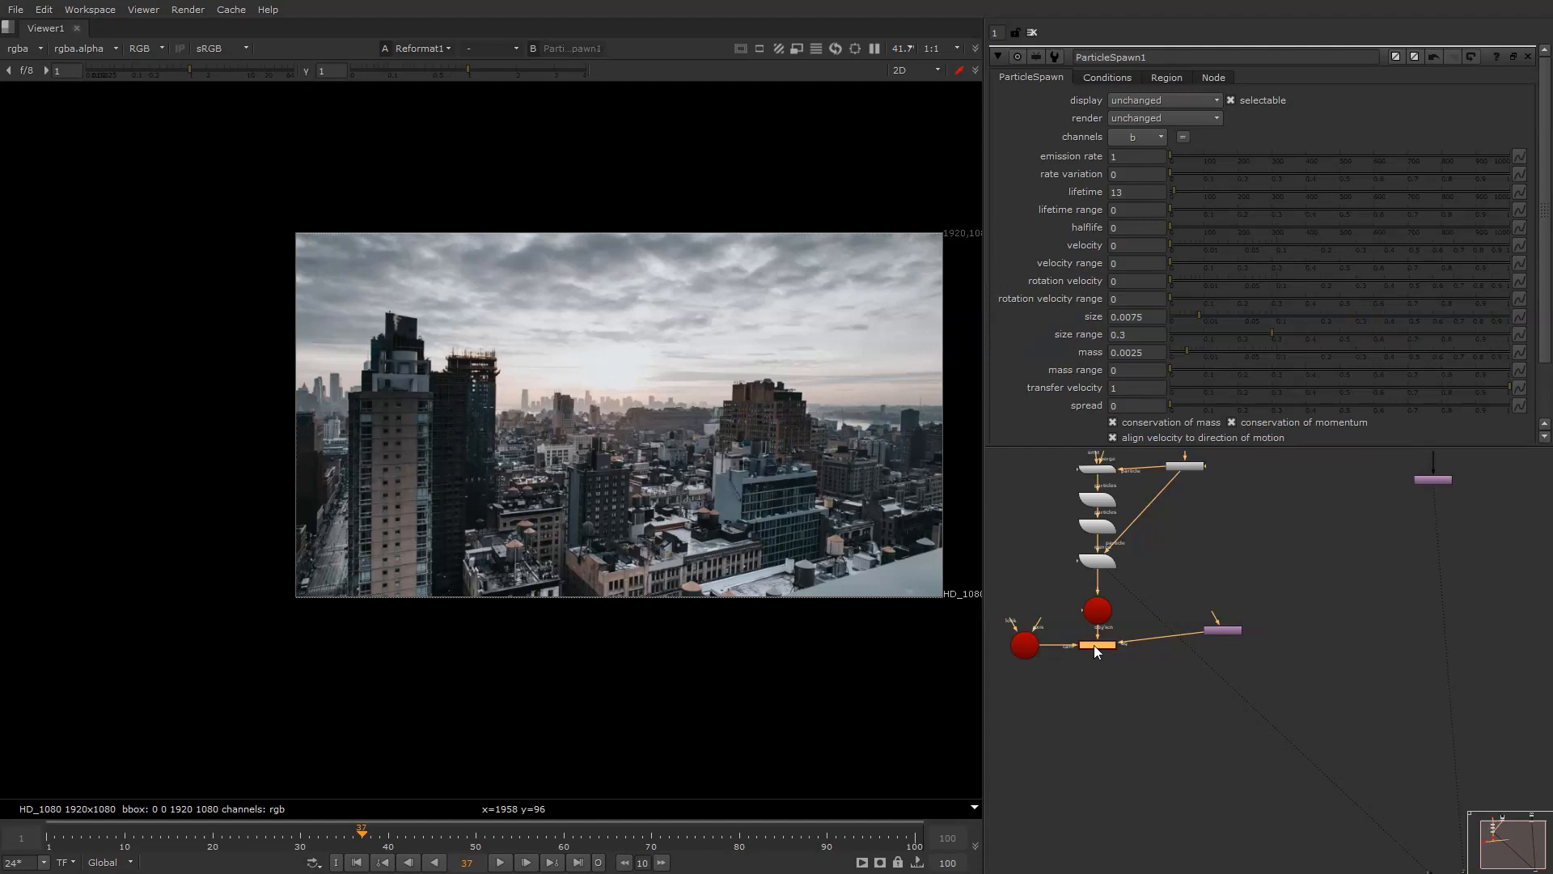
pyautogui.moveTo(1234, 634); pyautogui.dragTo(1213, 622)
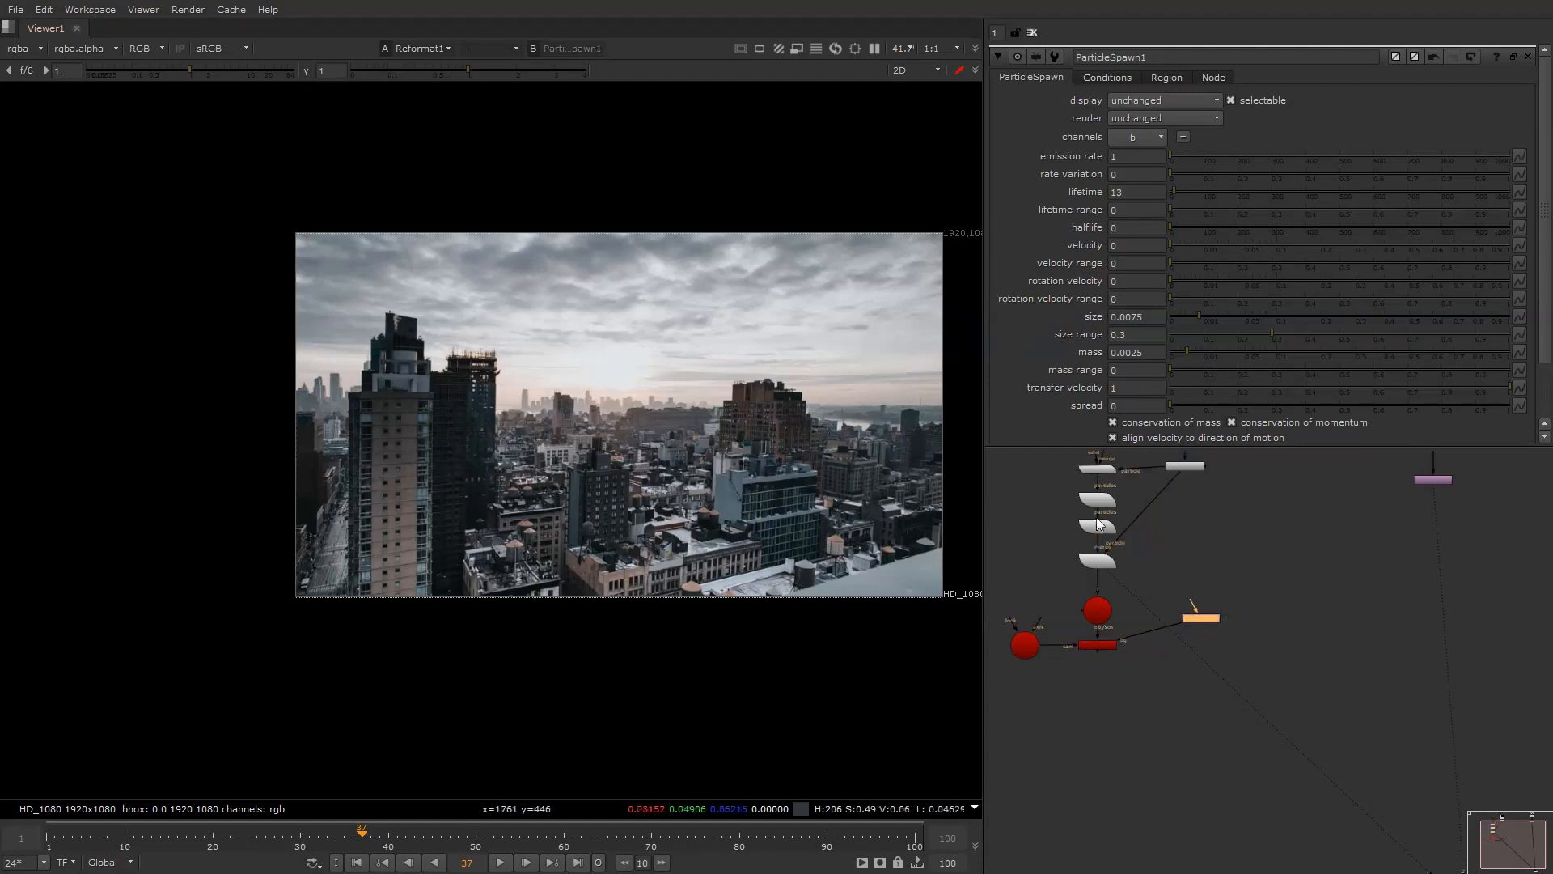
pyautogui.scroll(-3, 1373, 585)
pyautogui.moveTo(1373, 584); pyautogui.dragTo(1348, 553, button='middle')
pyautogui.moveTo(1403, 540); pyautogui.dragTo(1400, 539)
pyautogui.press('1')
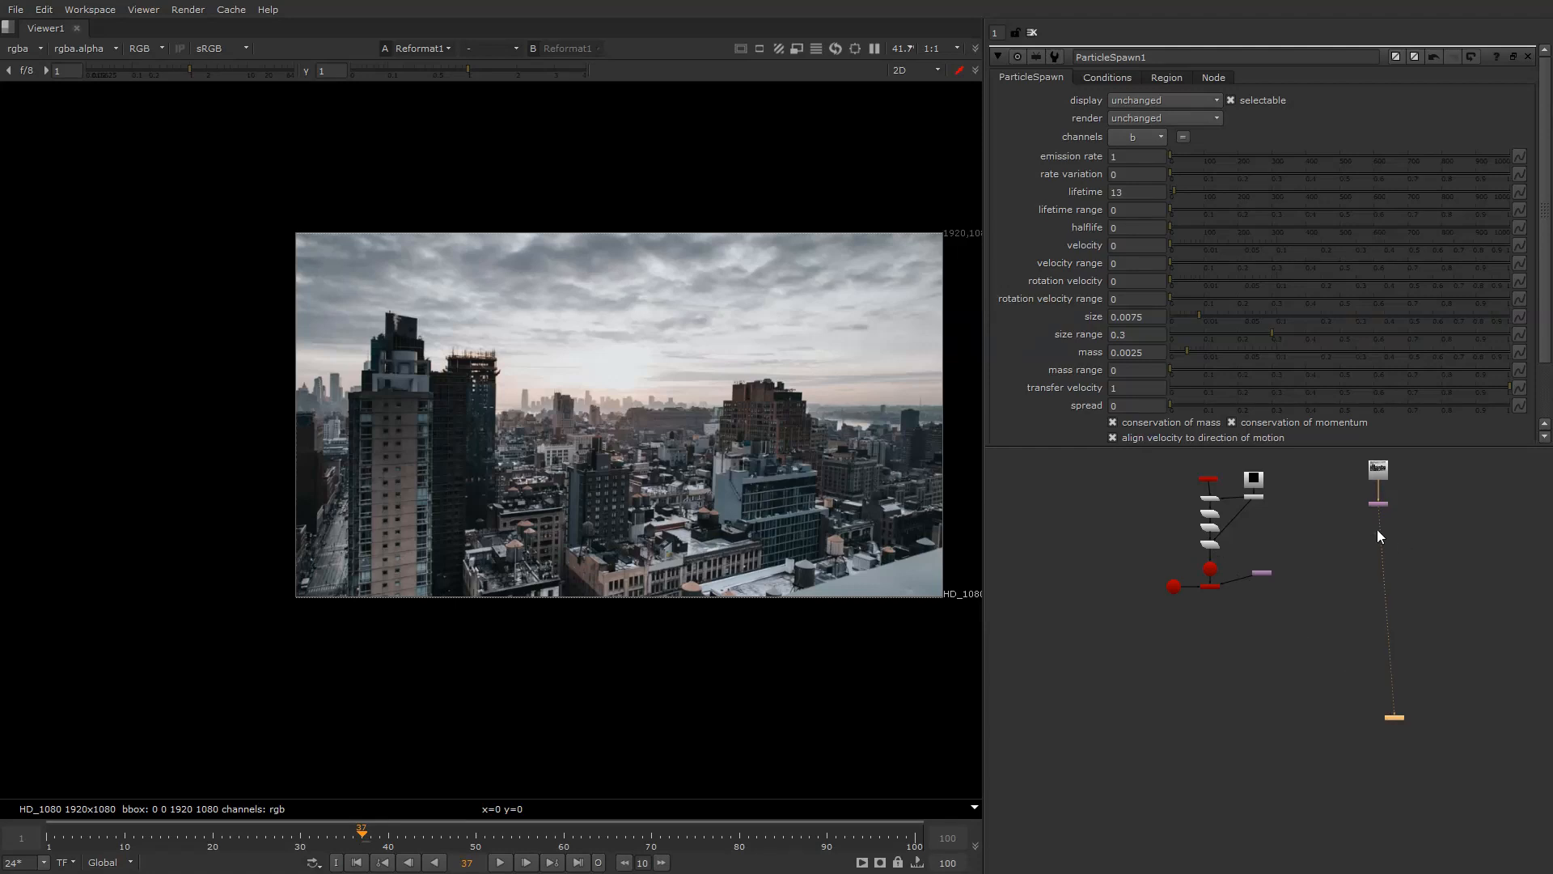
# Step: Add a PxF_Distort node in the empty area below Reformat2
pyautogui.scroll(3, 1375, 527)
pyautogui.moveTo(1286, 587); pyautogui.dragTo(1316, 569, button='middle')
pyautogui.click(1309, 585)
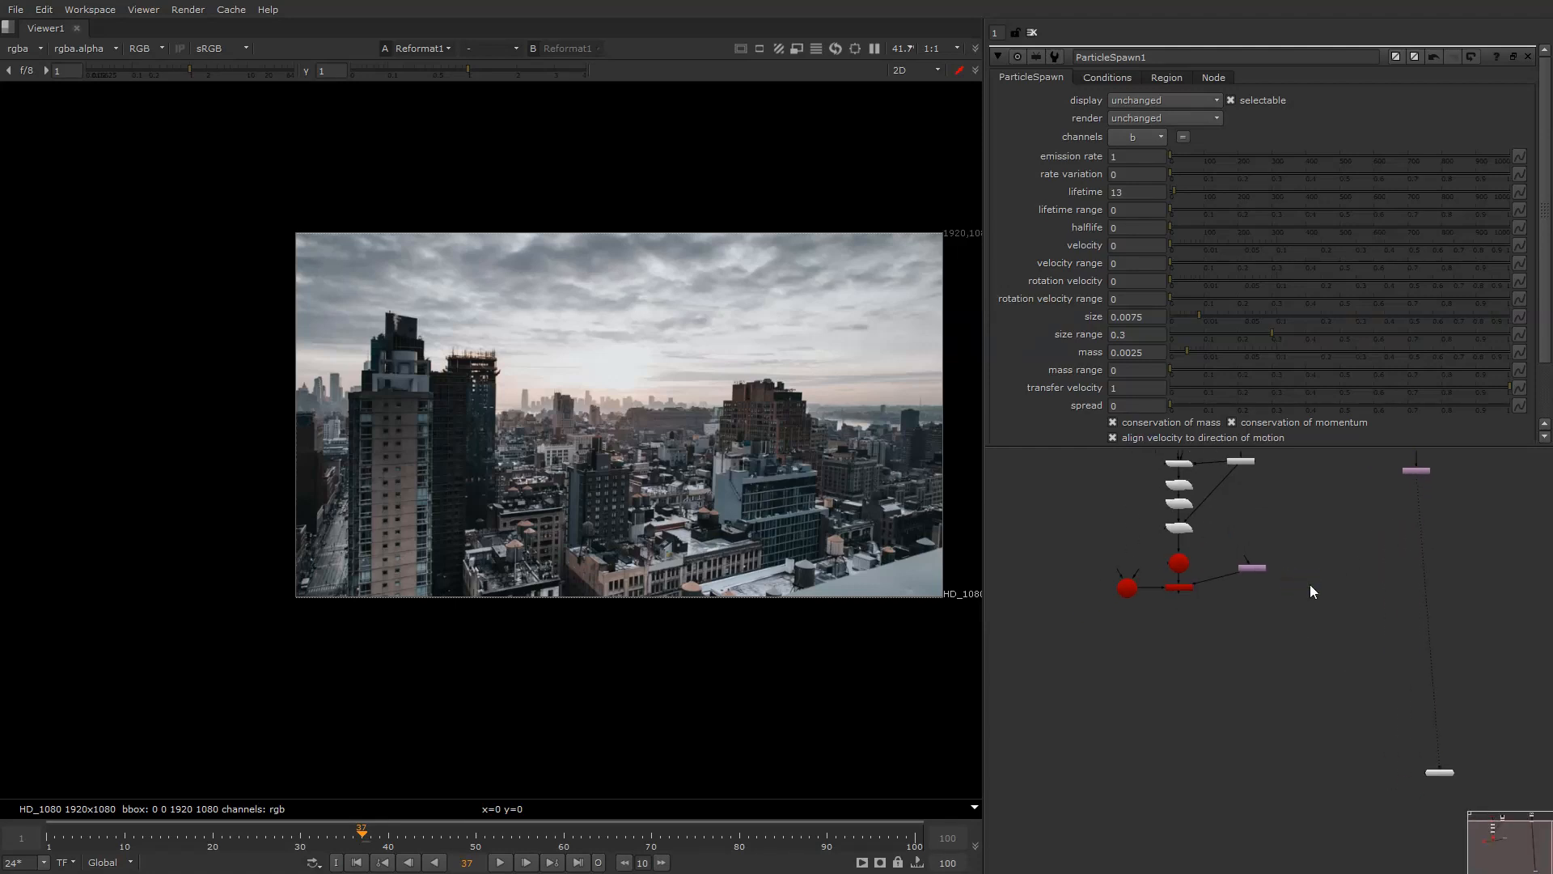
pyautogui.press('Tab')
pyautogui.write('px')
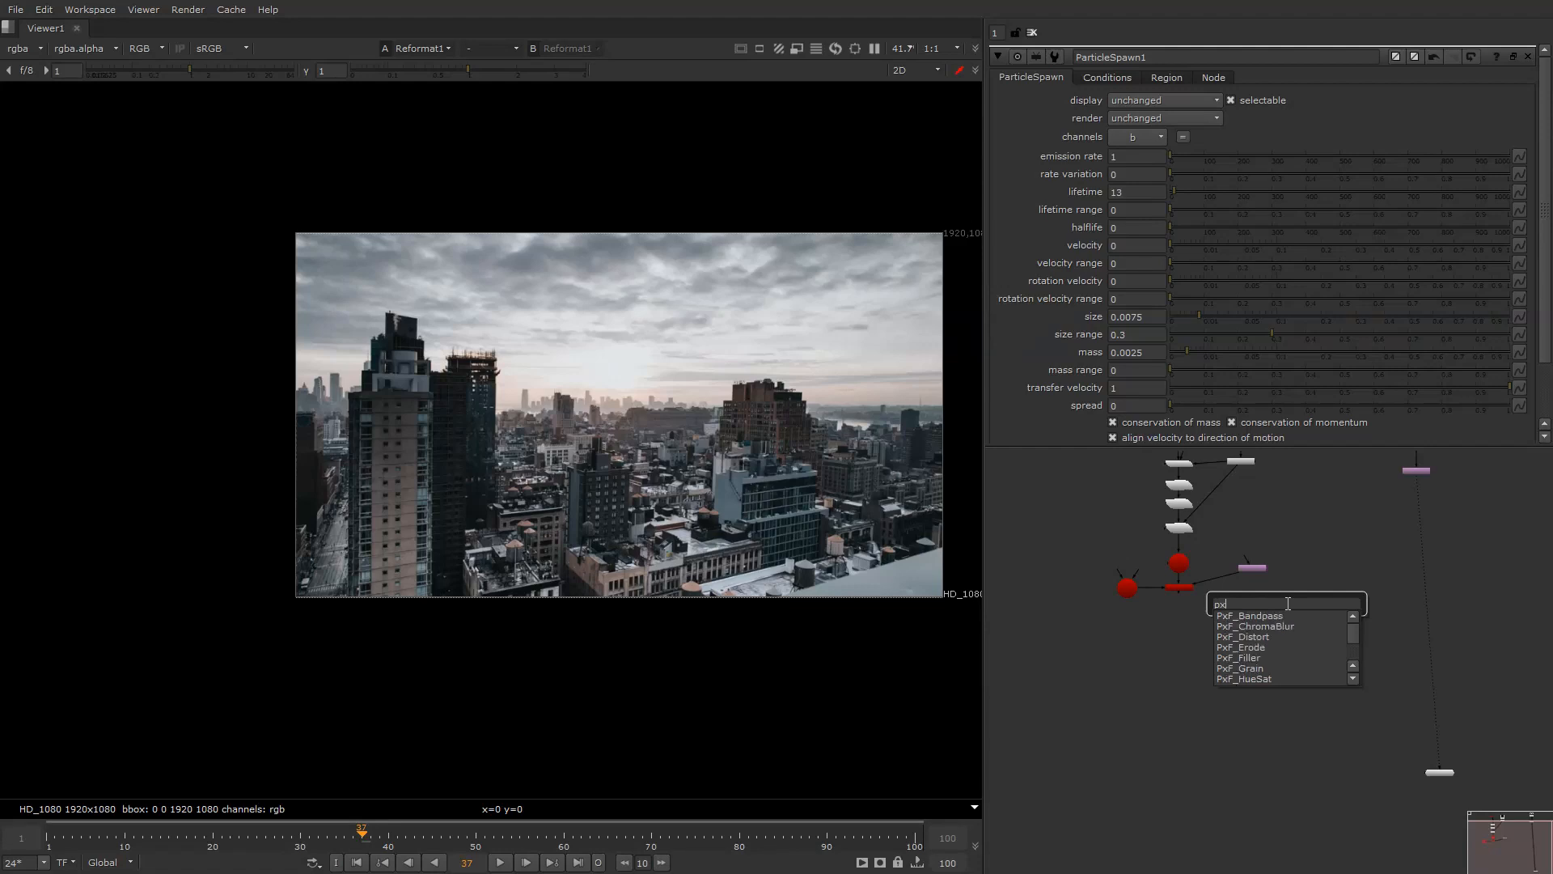
pyautogui.press('Down')
pyautogui.press('Down')
pyautogui.press('Down')
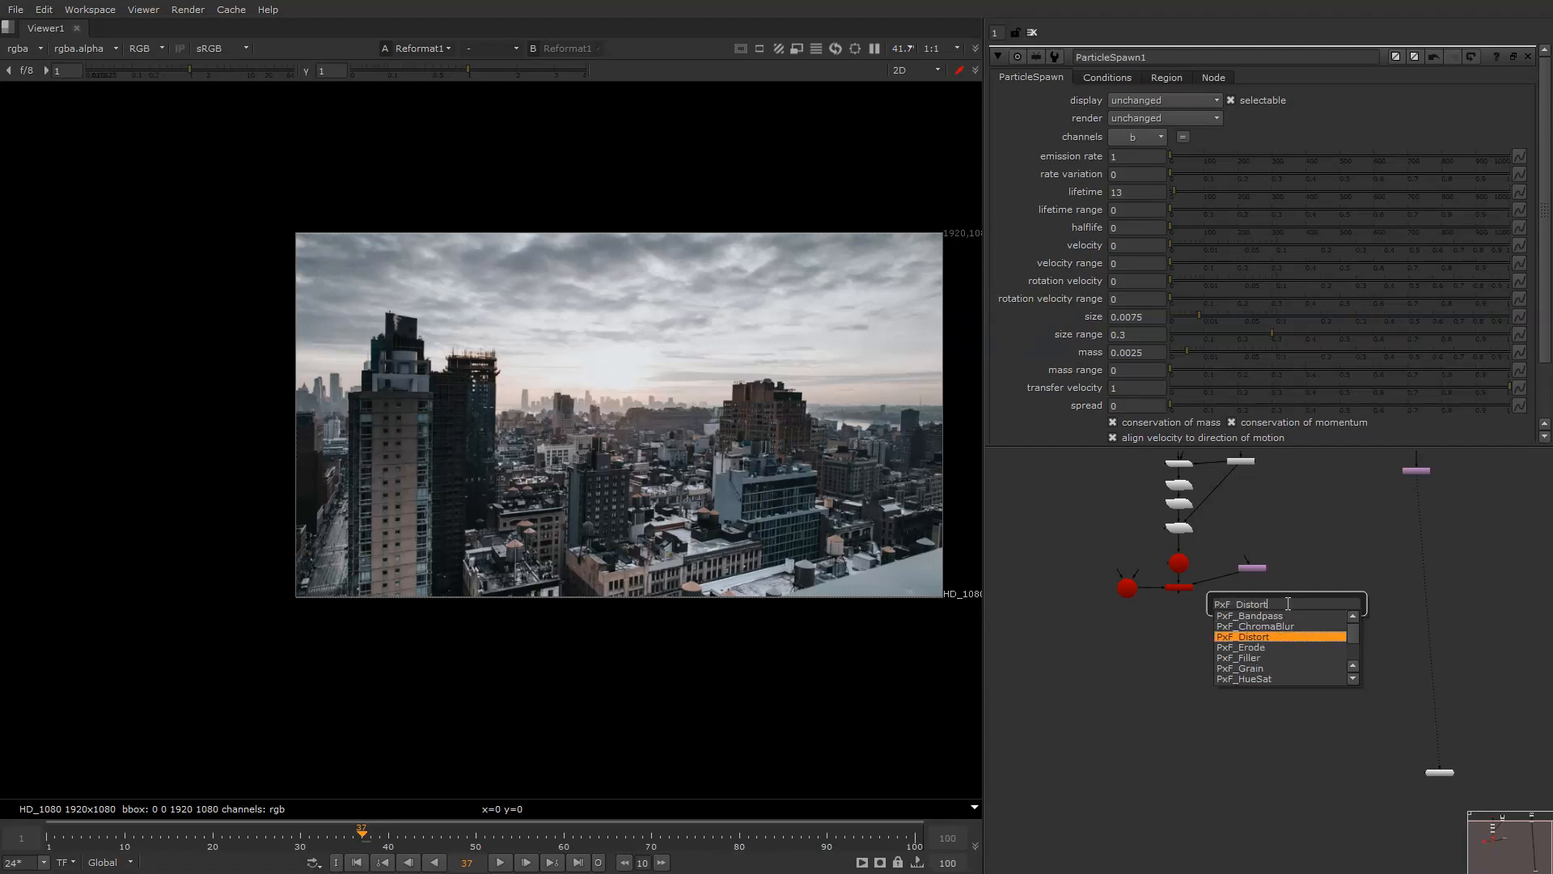
pyautogui.press('Return')
# Step: Connect PxF_Distort's img input to the city plate's Reformat1 and its lens input to ScanlineRender
pyautogui.scroll(3, 1304, 598)
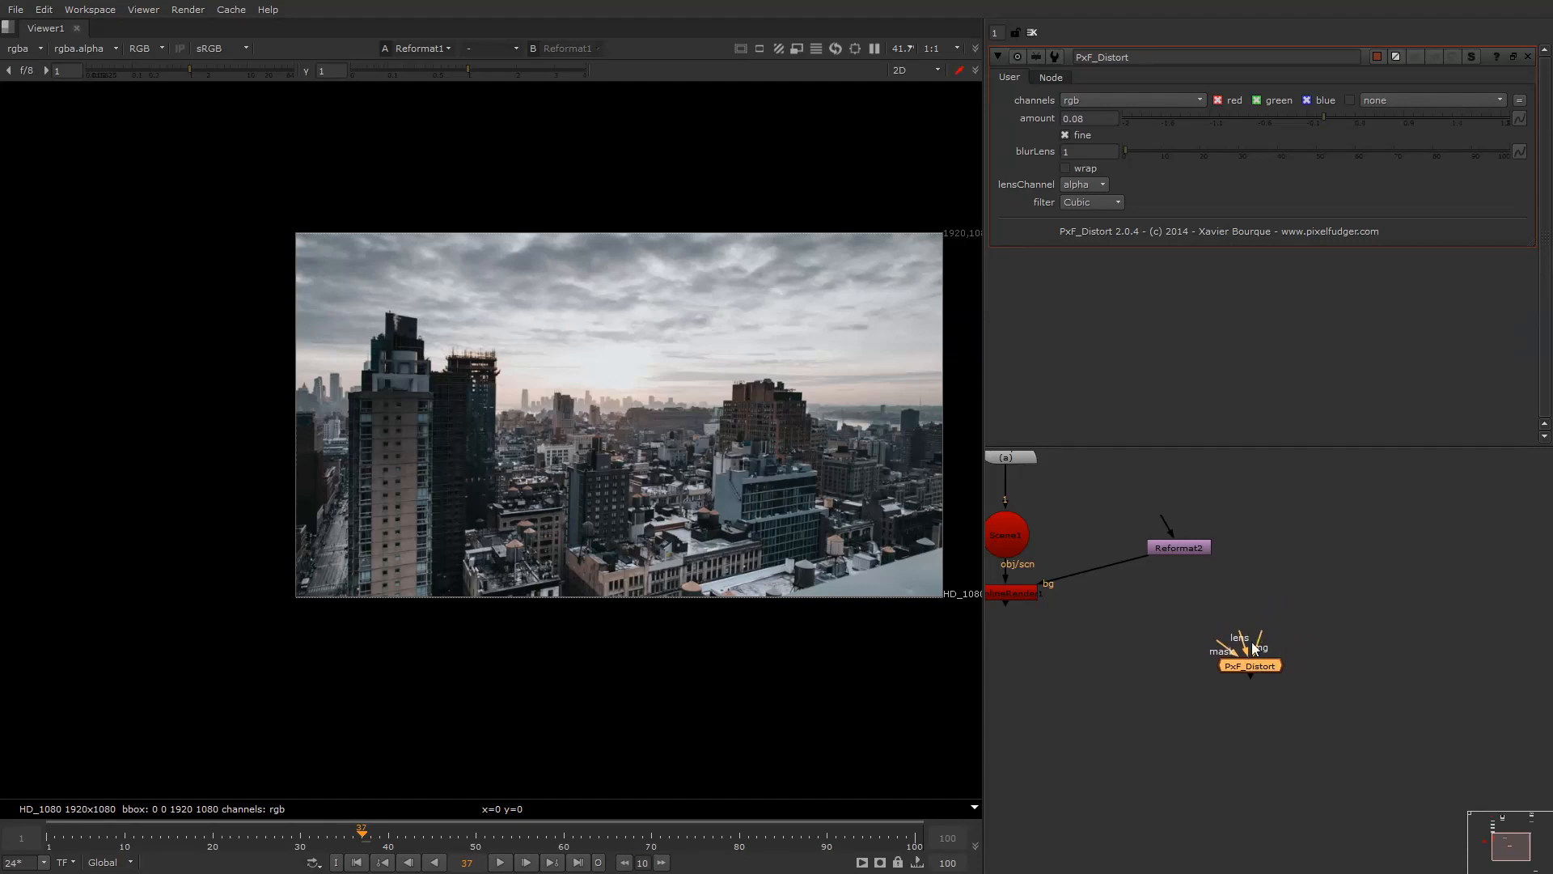
pyautogui.scroll(-4, 1266, 633)
pyautogui.moveTo(1265, 633); pyautogui.dragTo(1394, 500)
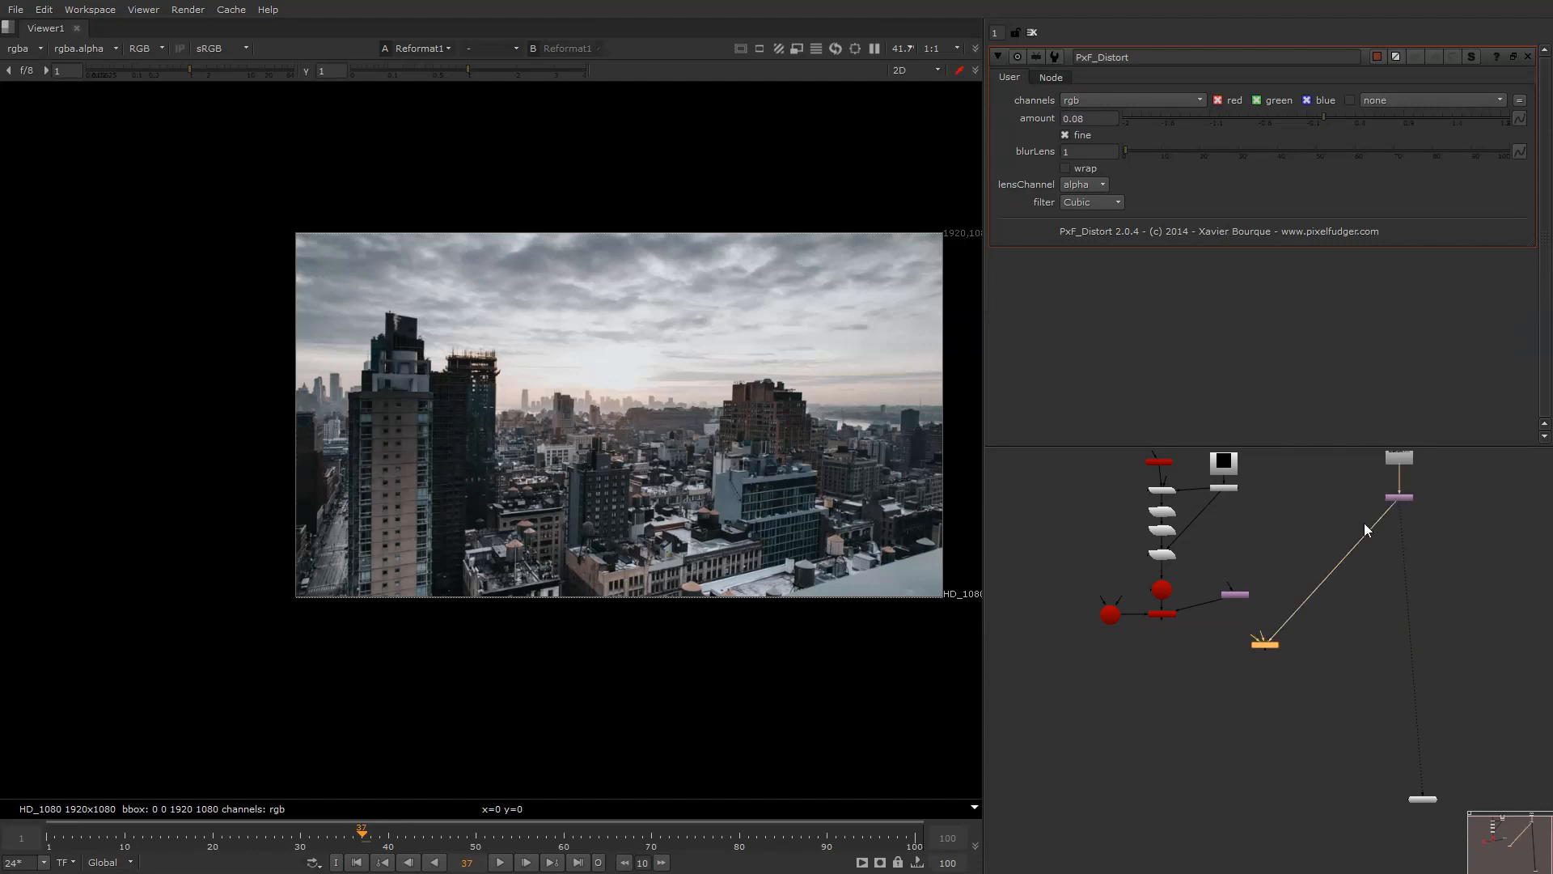
pyautogui.scroll(4, 1265, 620)
pyautogui.moveTo(1263, 657); pyautogui.dragTo(1055, 600)
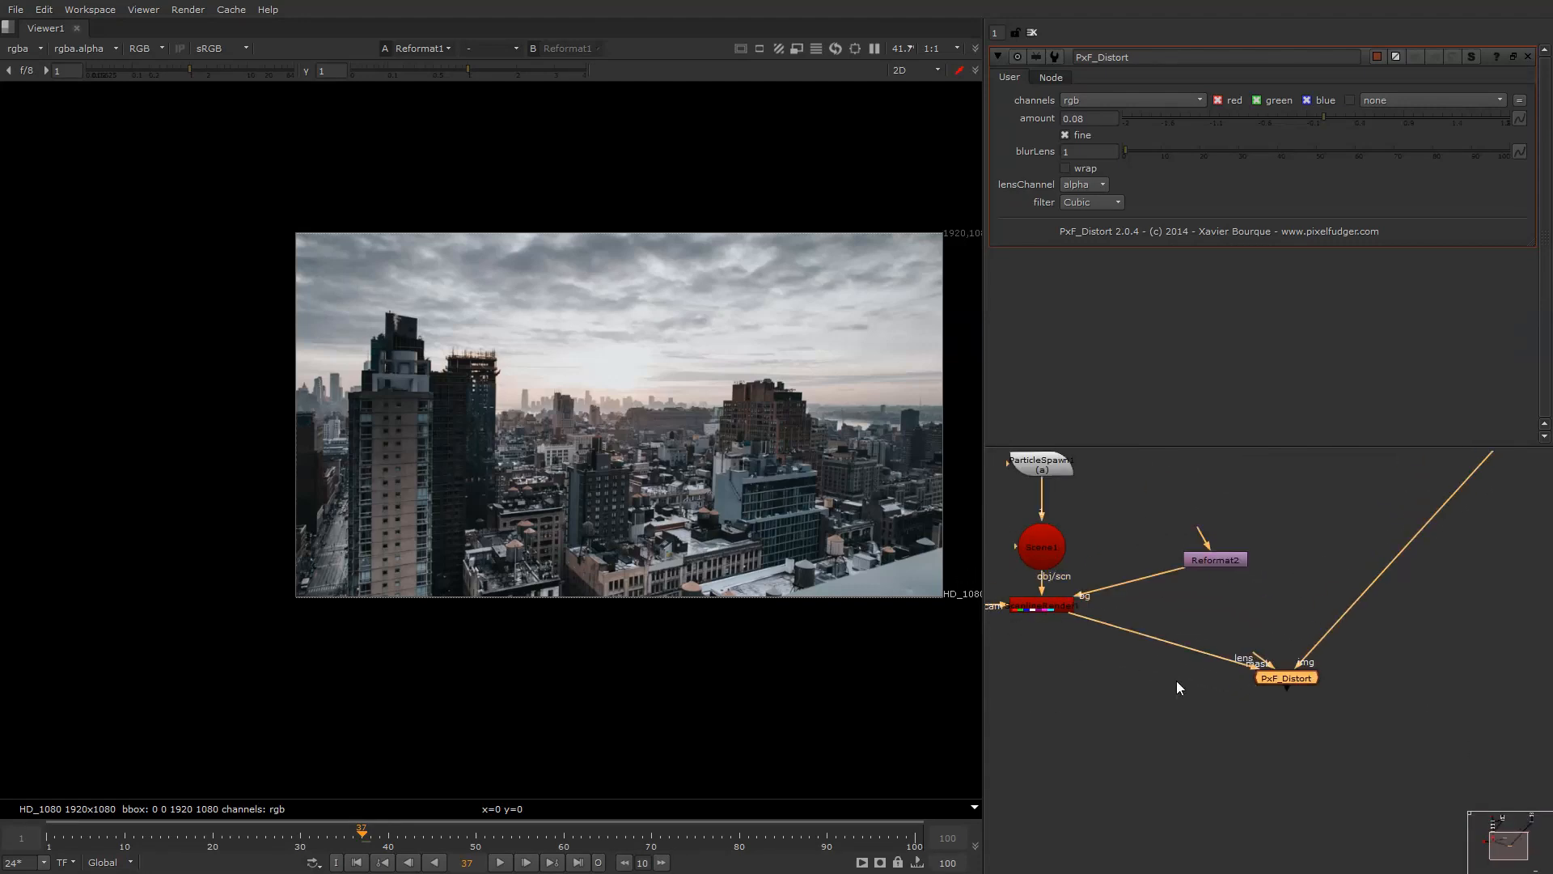
# Step: Show the PxF_Distort output in the viewer and inspect the raindrop distortion over the sky
pyautogui.moveTo(1274, 685); pyautogui.dragTo(1279, 684)
pyautogui.press('1')
pyautogui.click(1279, 684)
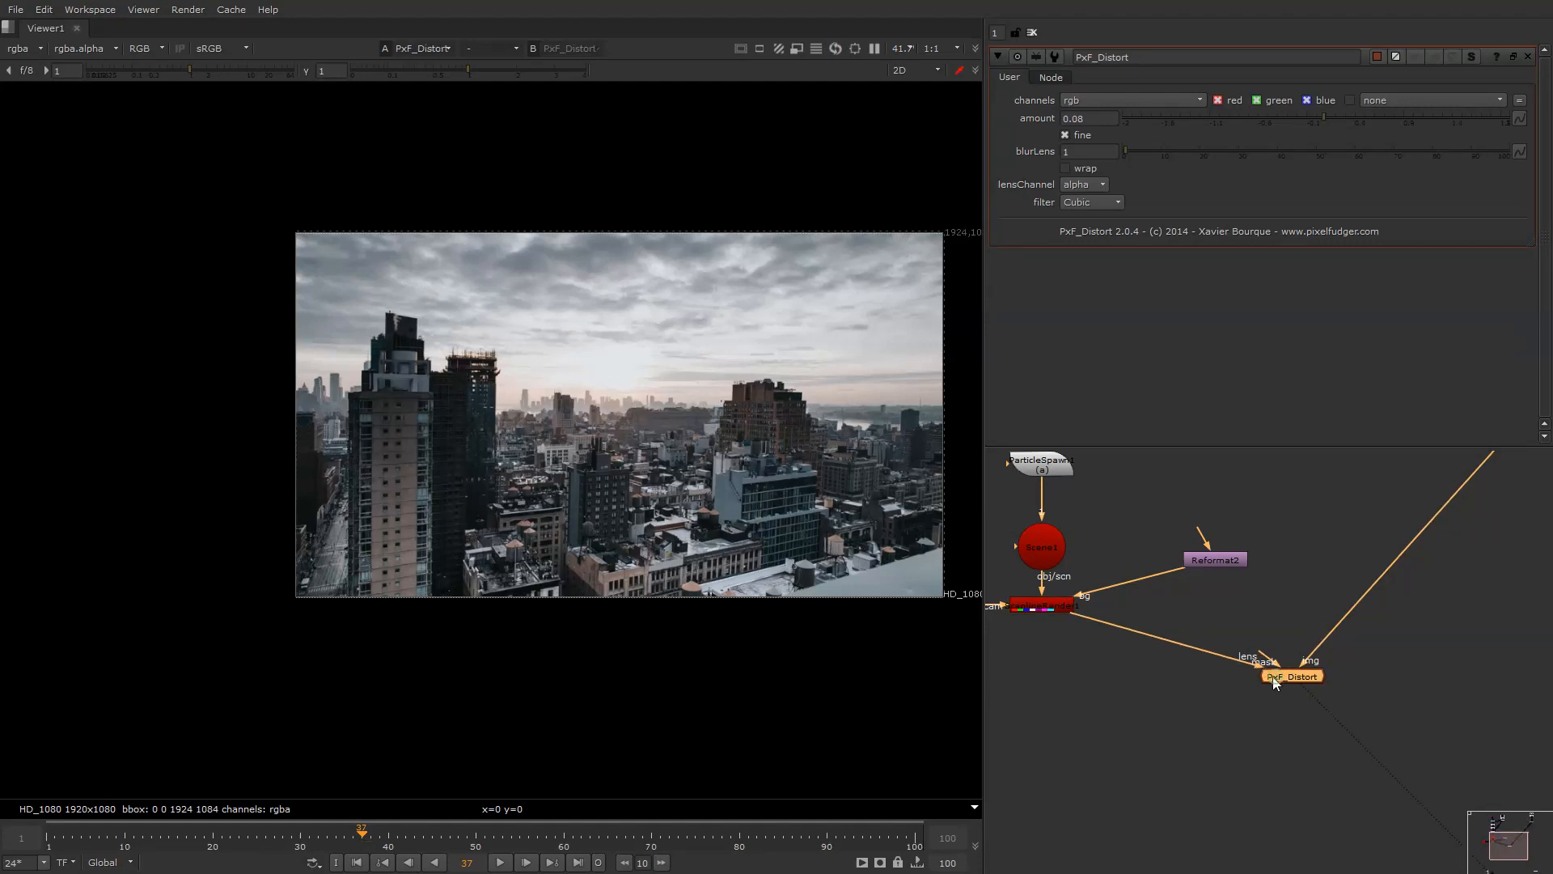
pyautogui.moveTo(1295, 681); pyautogui.dragTo(1293, 682)
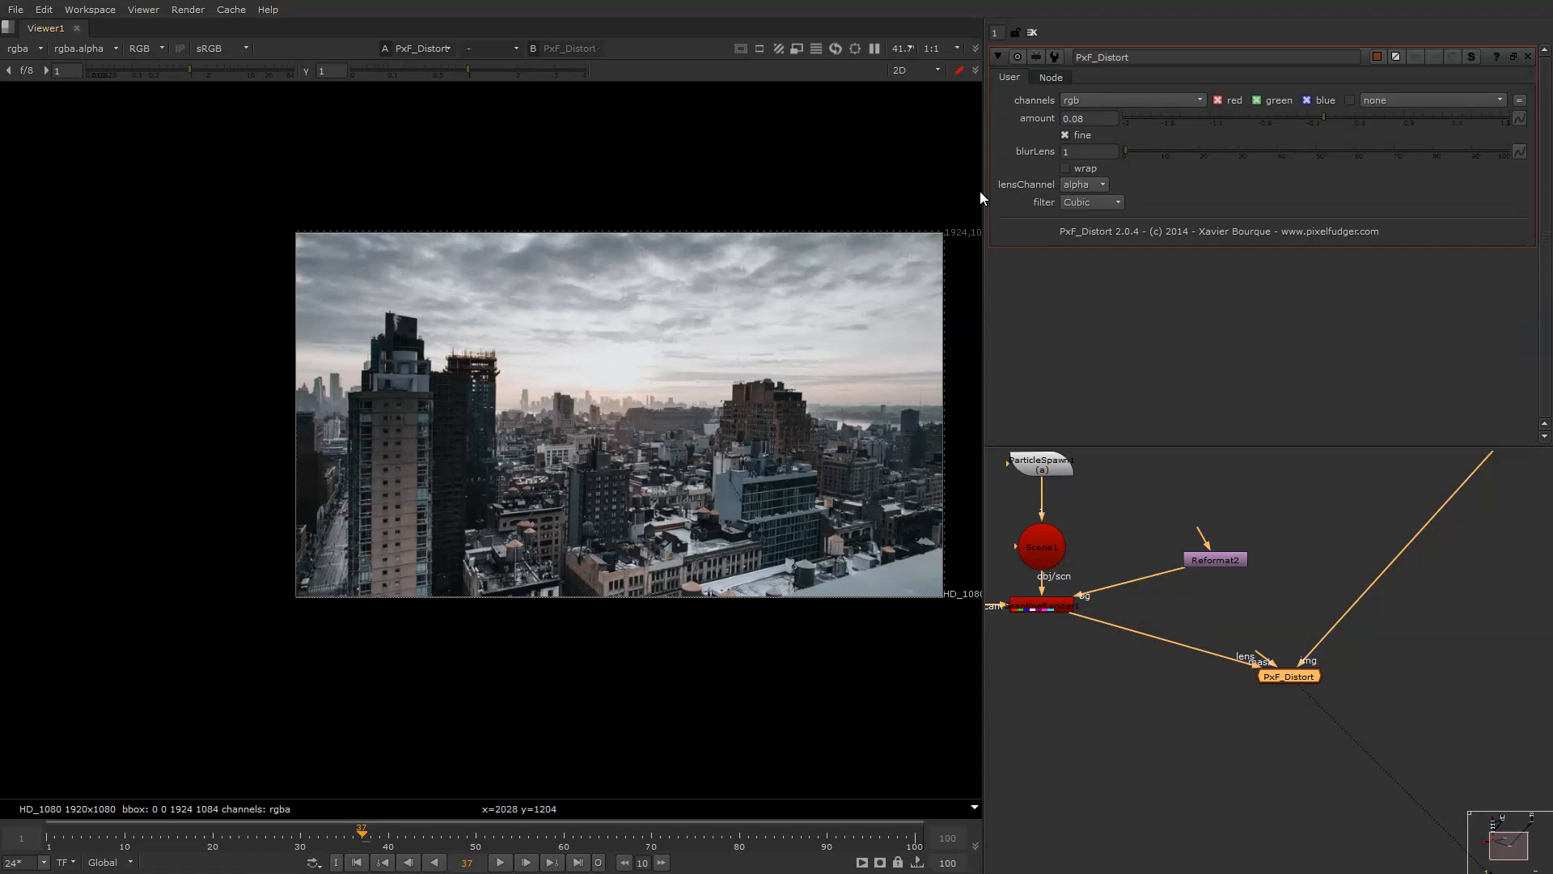
pyautogui.scroll(6, 800, 257)
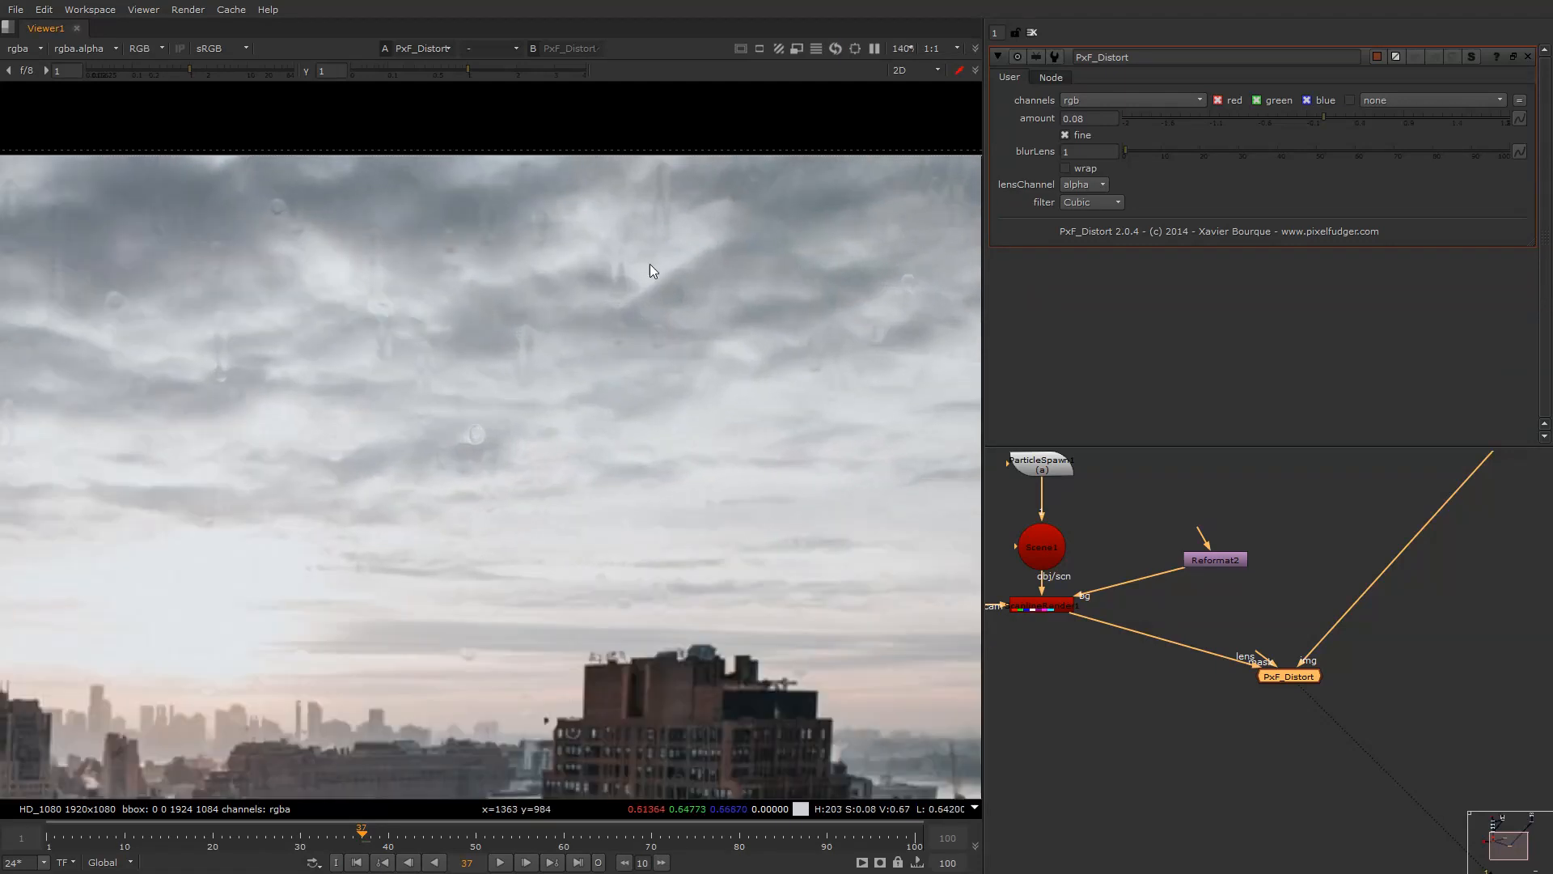
pyautogui.scroll(3, 579, 276)
pyautogui.moveTo(418, 315); pyautogui.dragTo(541, 304, button='middle')
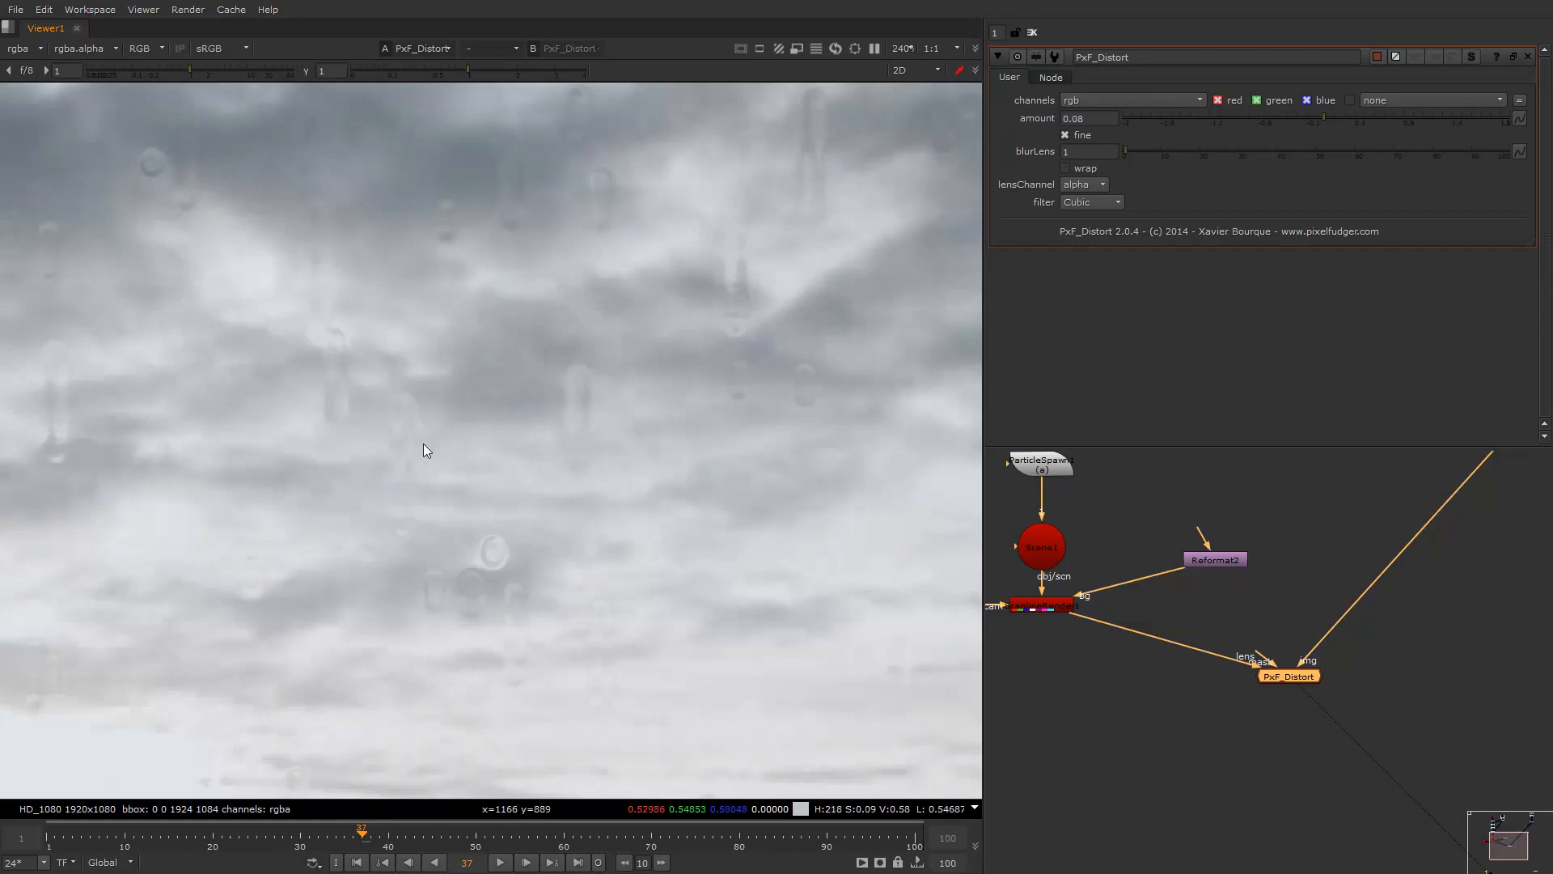
pyautogui.scroll(-6, 433, 444)
pyautogui.moveTo(480, 440); pyautogui.dragTo(506, 406, button='middle')
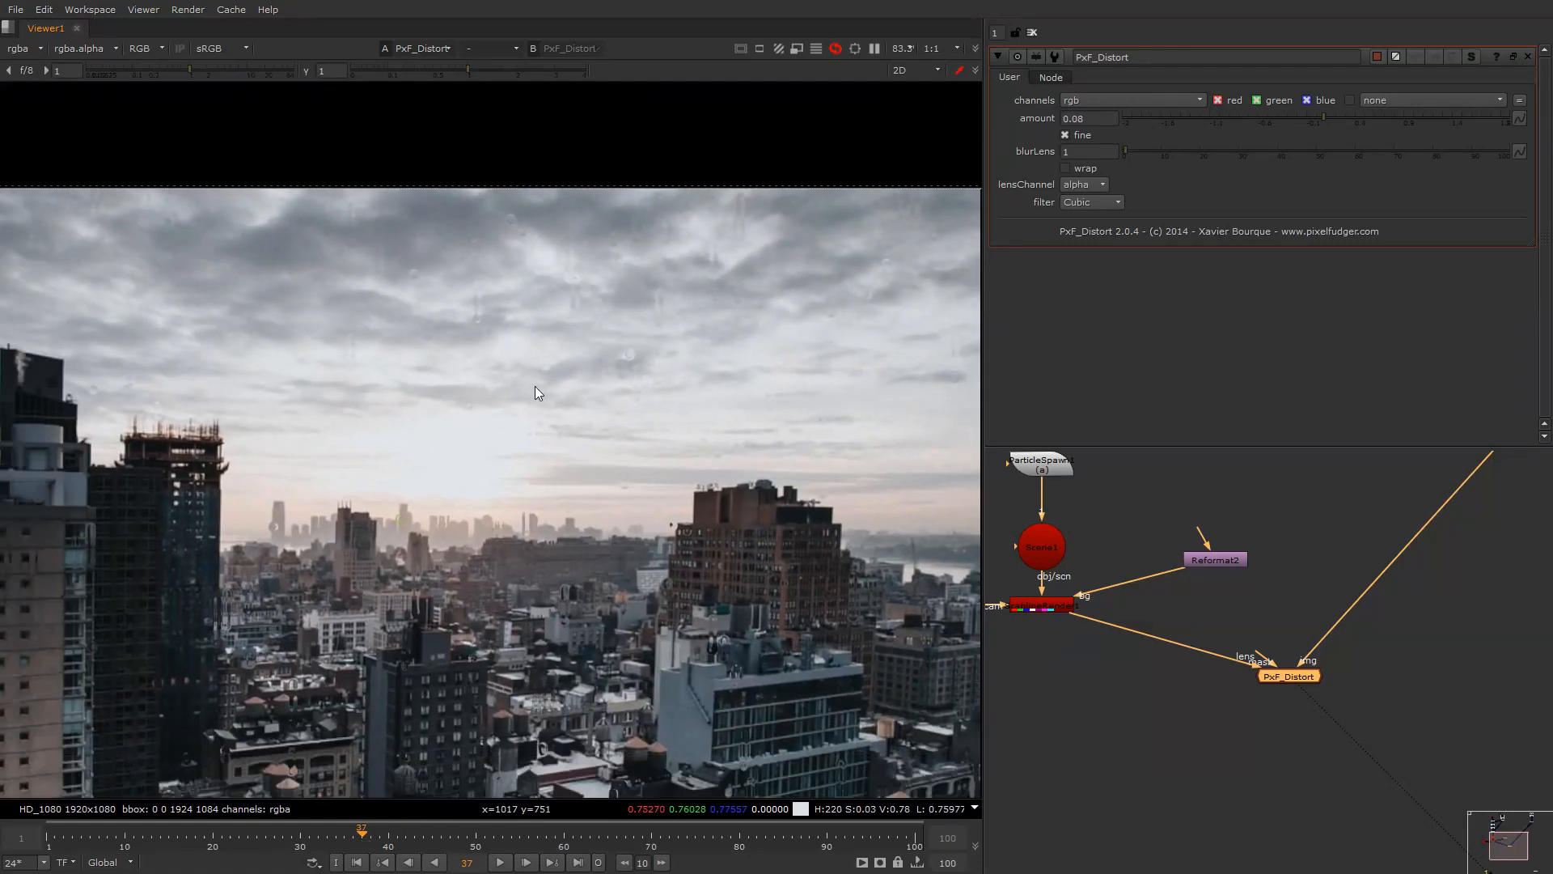
# Step: Raise the PxF_Distort amount to 2 and inspect the distorted drops over the sky and buildings
pyautogui.moveTo(1436, 123); pyautogui.dragTo(1507, 122)
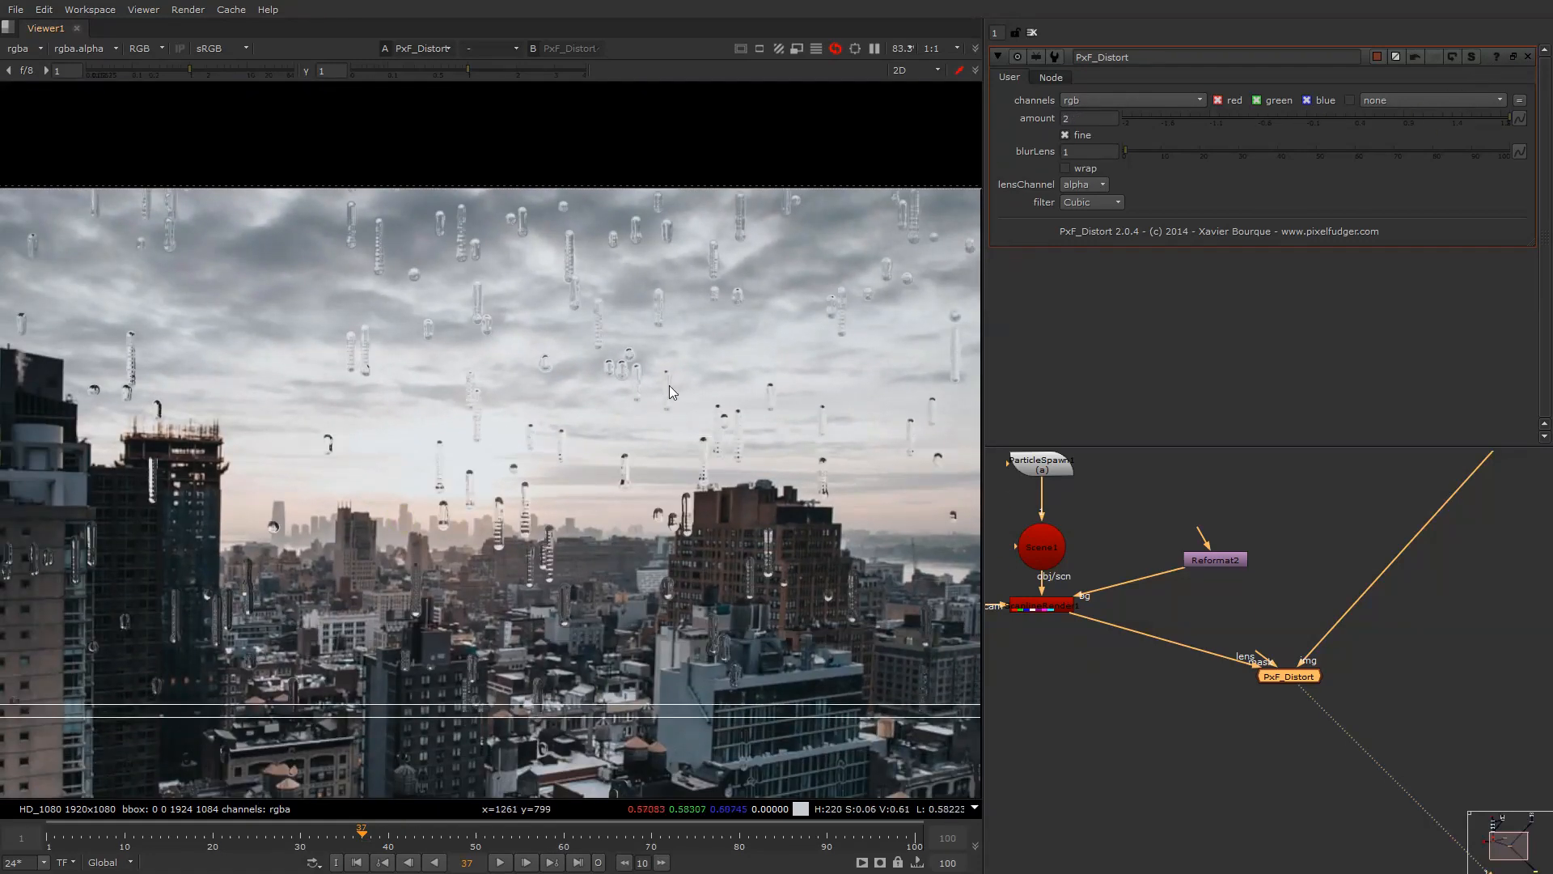
pyautogui.scroll(-3, 598, 437)
pyautogui.scroll(2, 566, 404)
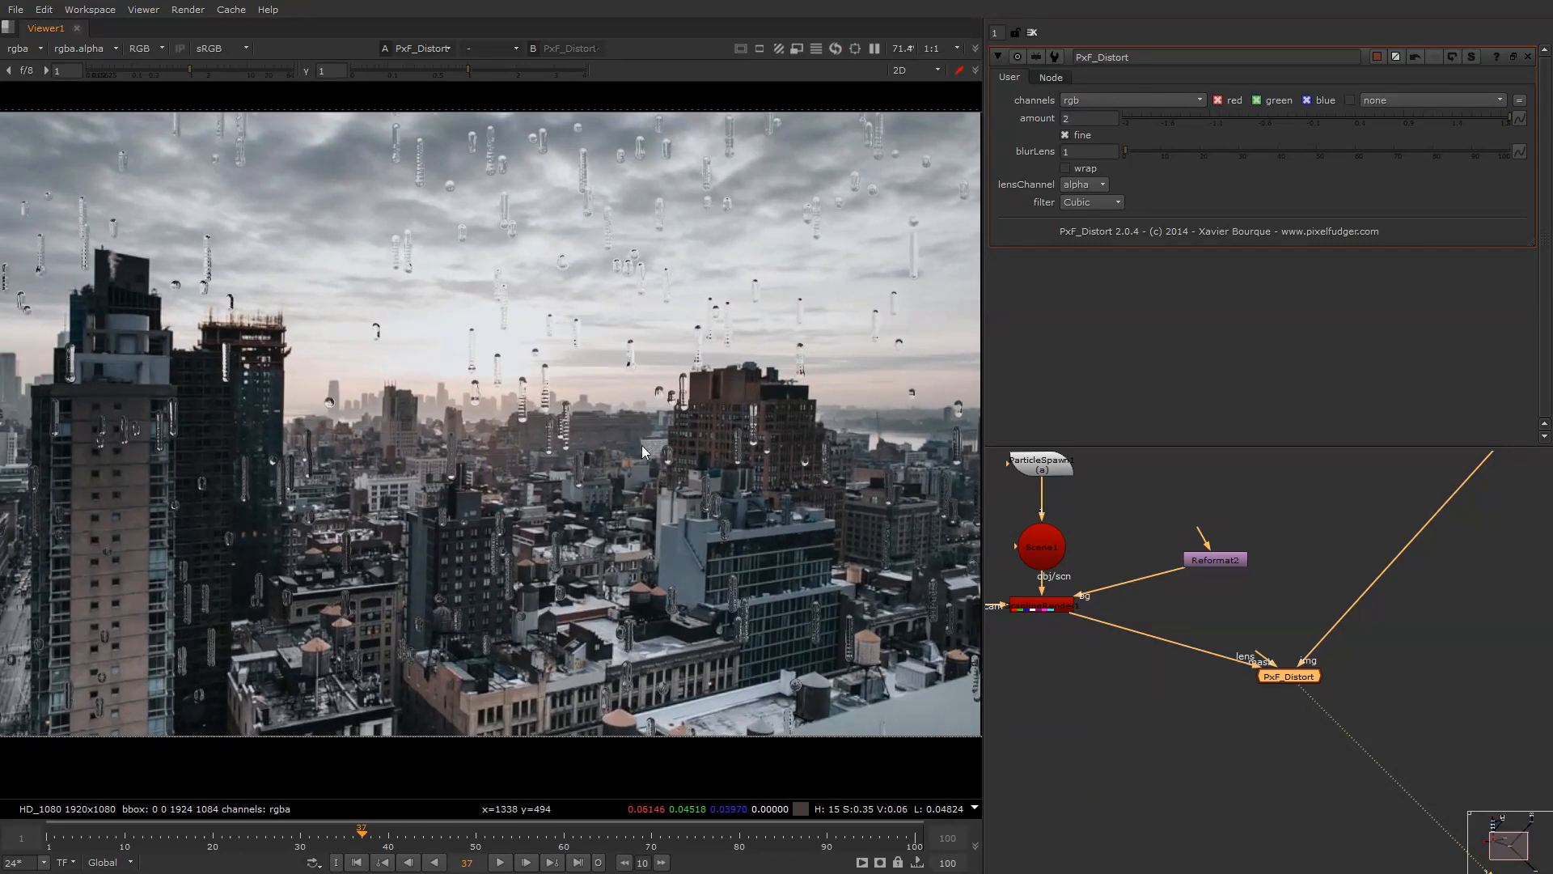
pyautogui.scroll(6, 749, 429)
pyautogui.scroll(-6, 651, 402)
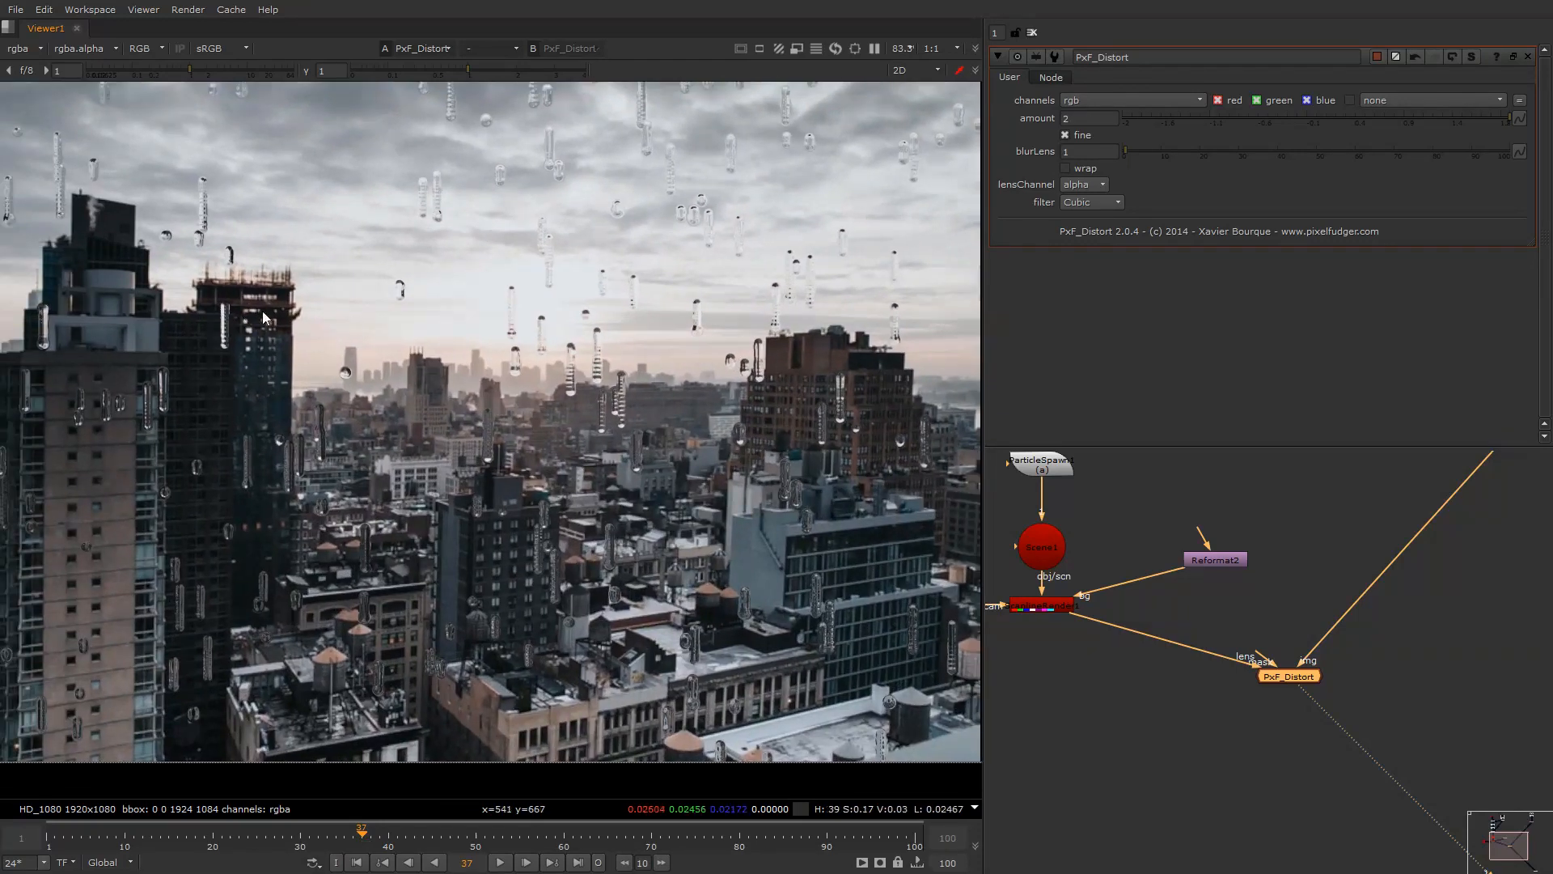
pyautogui.scroll(3, 232, 256)
pyautogui.scroll(3, 370, 370)
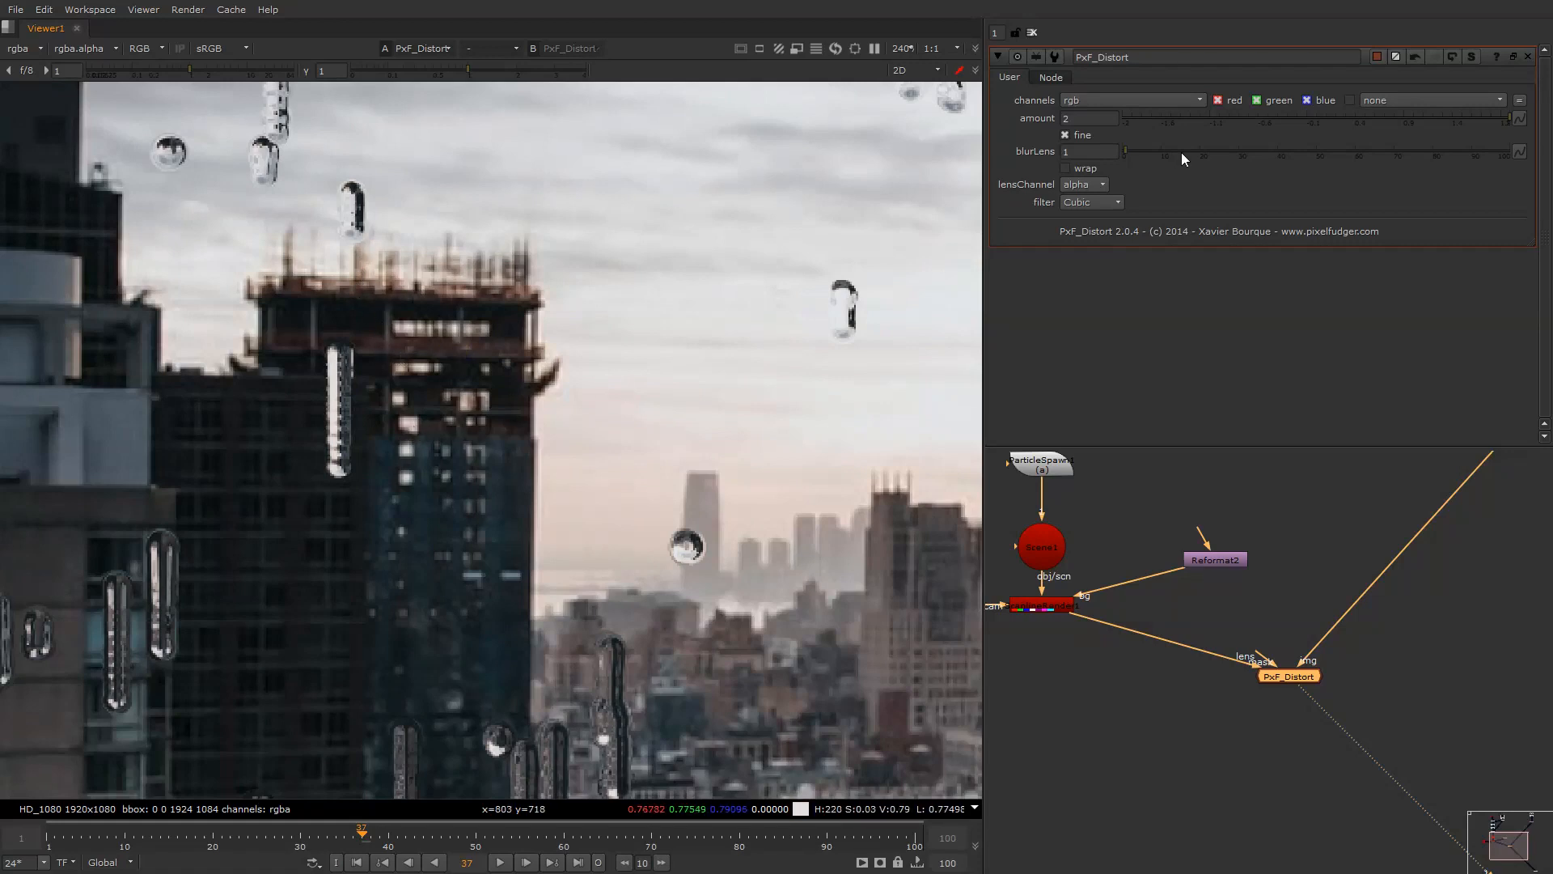
# Step: Set the PxF_Distort amount to 4 and check the drops across the plate
pyautogui.doubleClick(1097, 123)
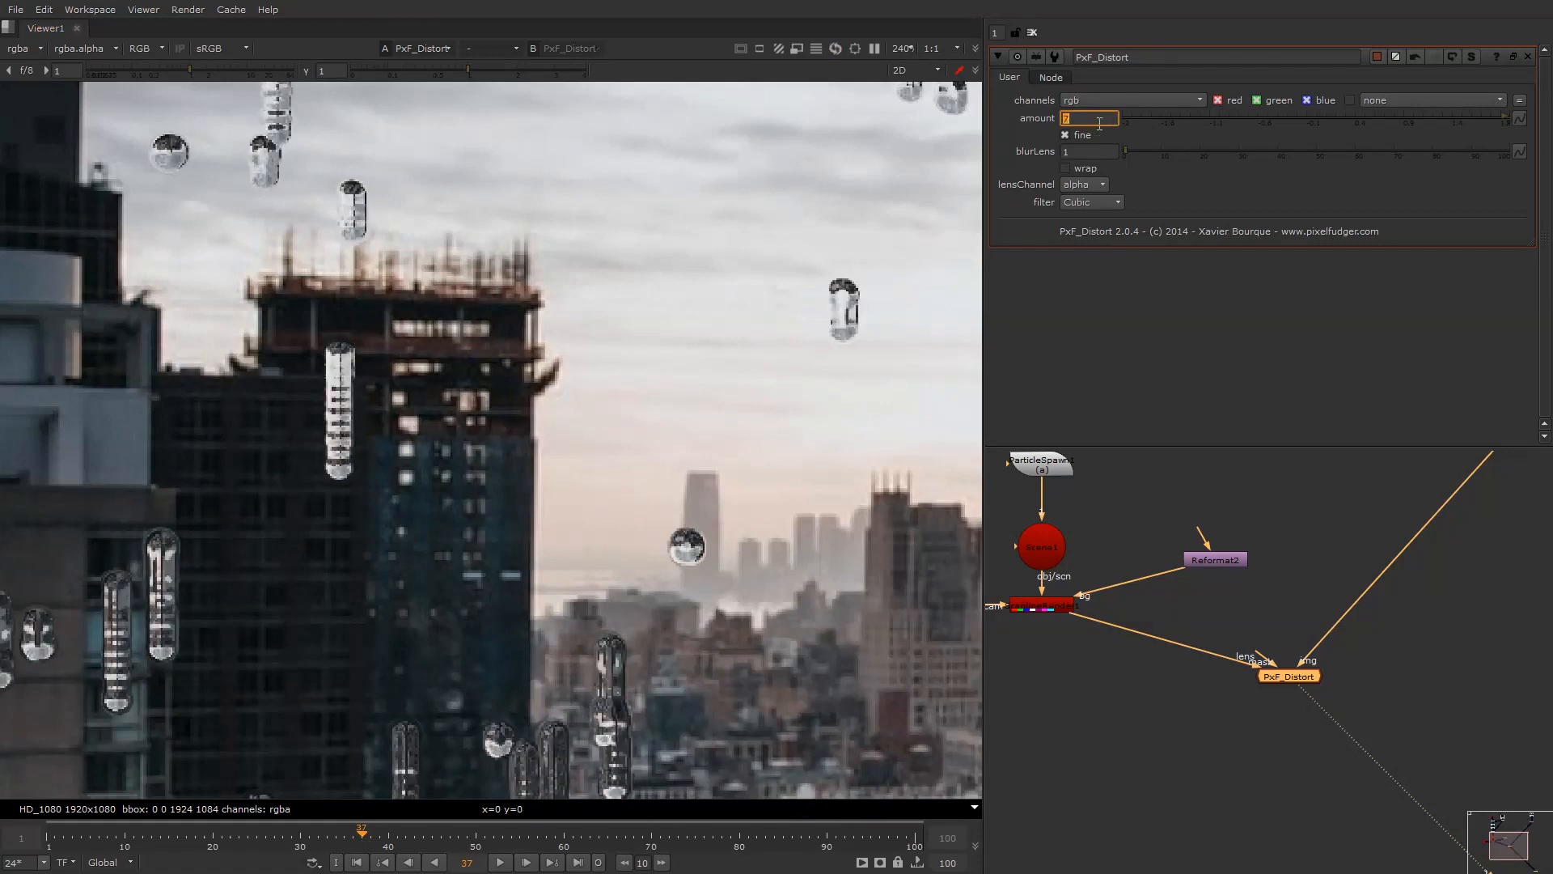
pyautogui.write('4')
pyautogui.press('Return')
pyautogui.scroll(-3, 615, 381)
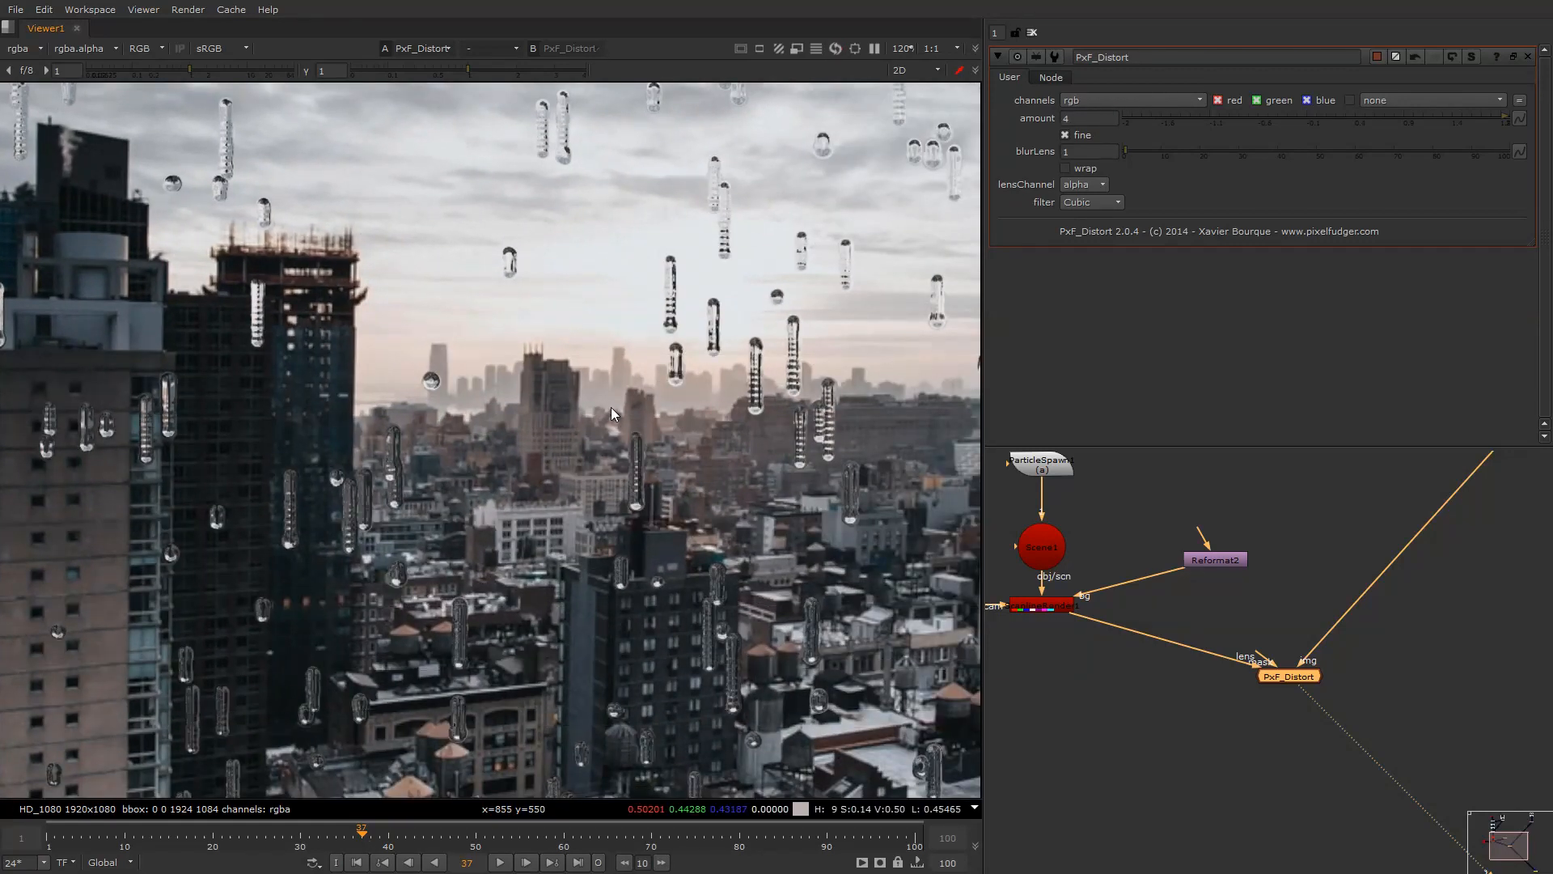
# Step: Leave full-screen mode, switch to Chrome and search Google Images for "window rainy" reference pictures
pyautogui.hotkey('alt', 's')
pyautogui.click(495, 857)
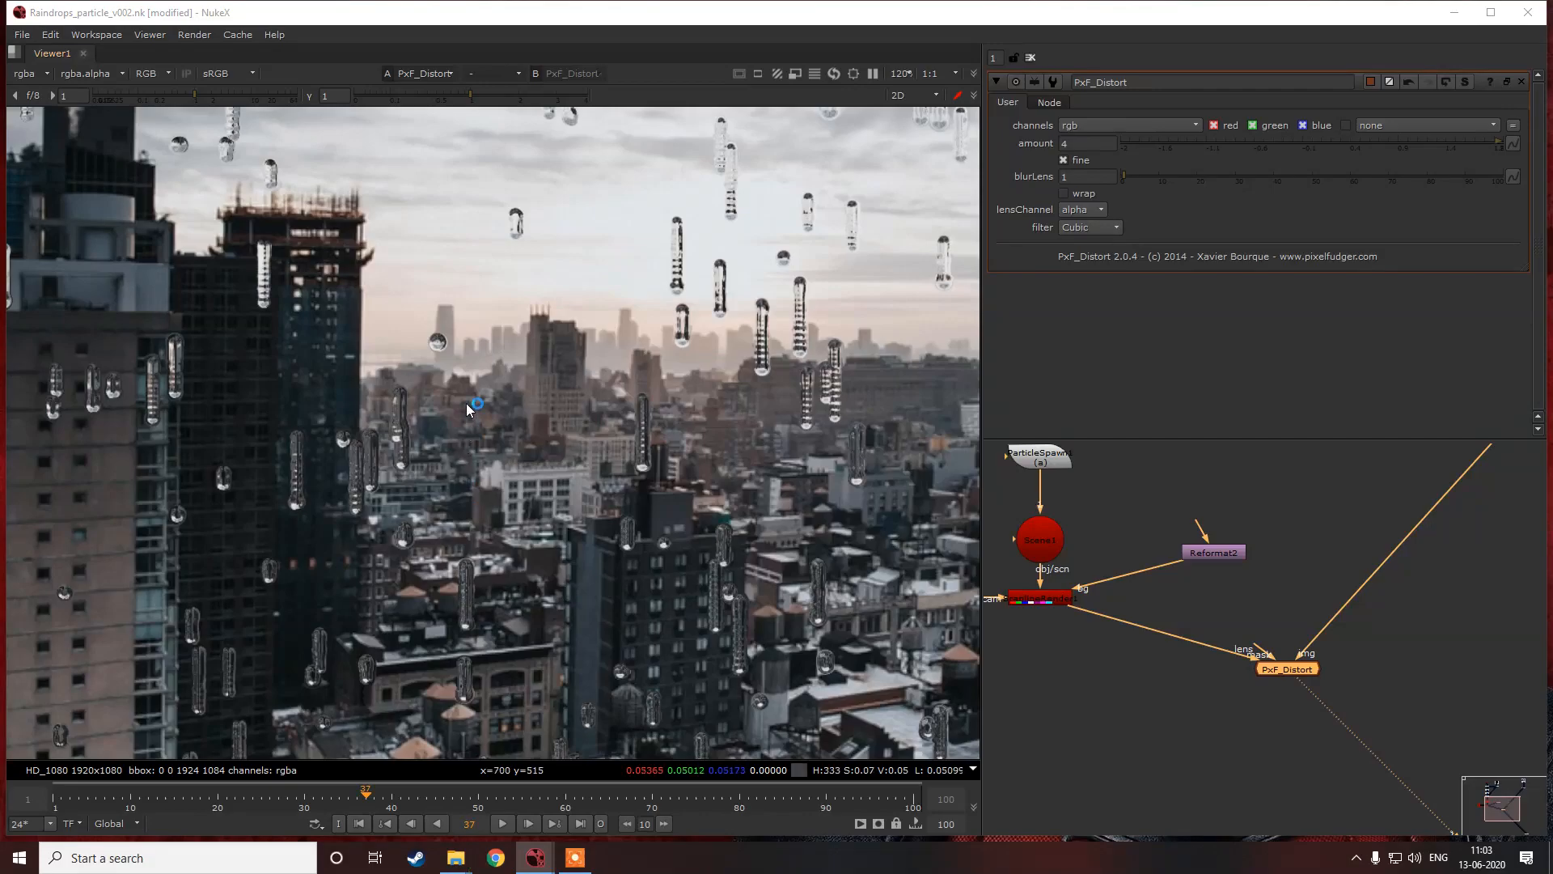
pyautogui.write('wa')
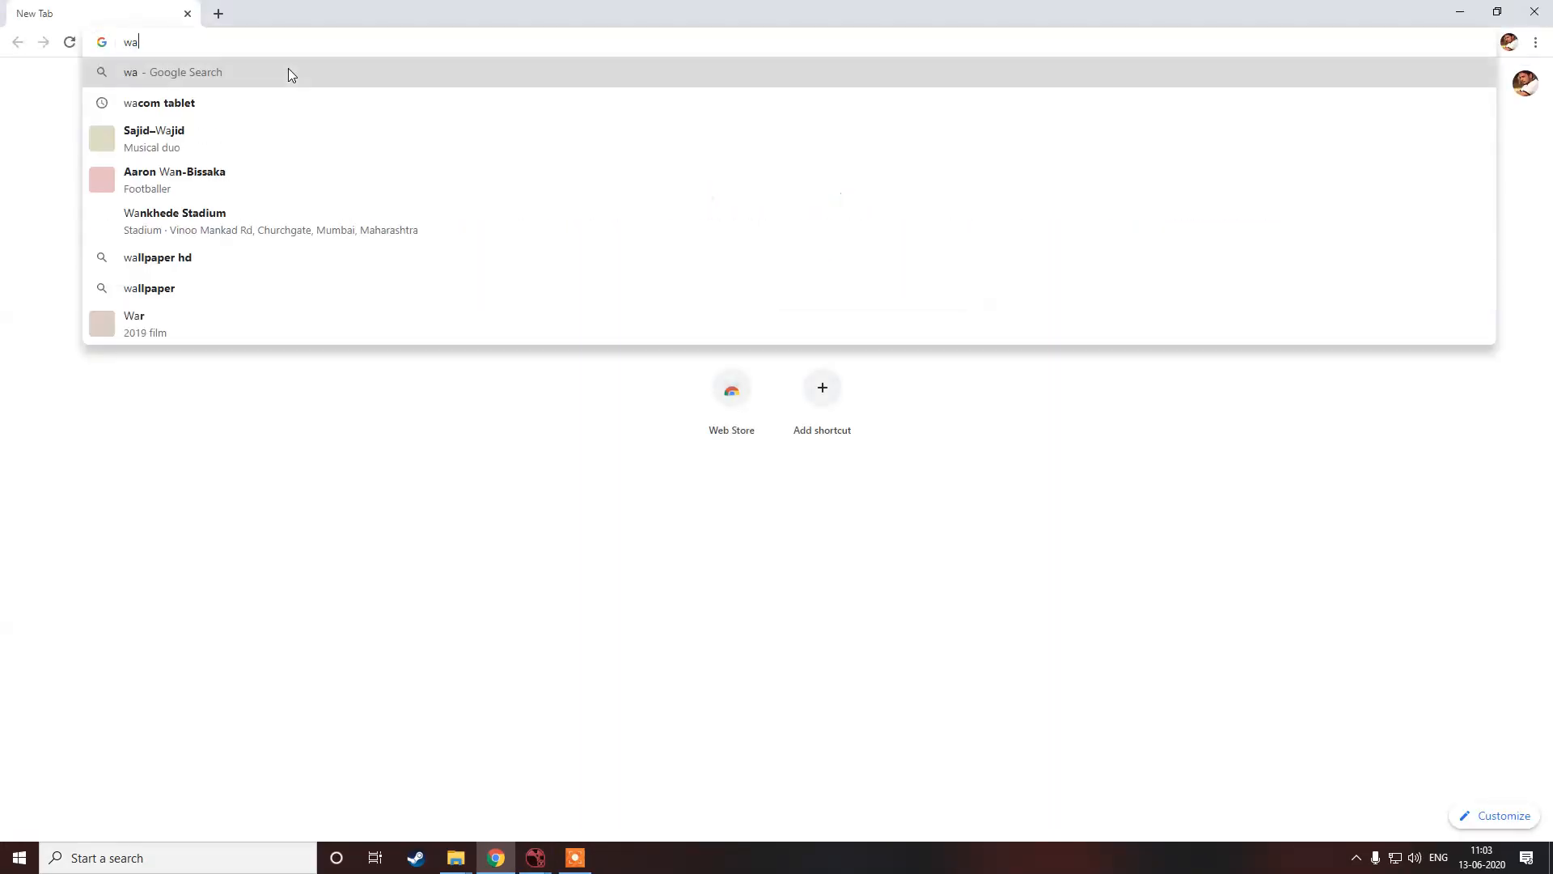
pyautogui.press('BackSpace')
pyautogui.write('indow')
pyautogui.click(284, 73)
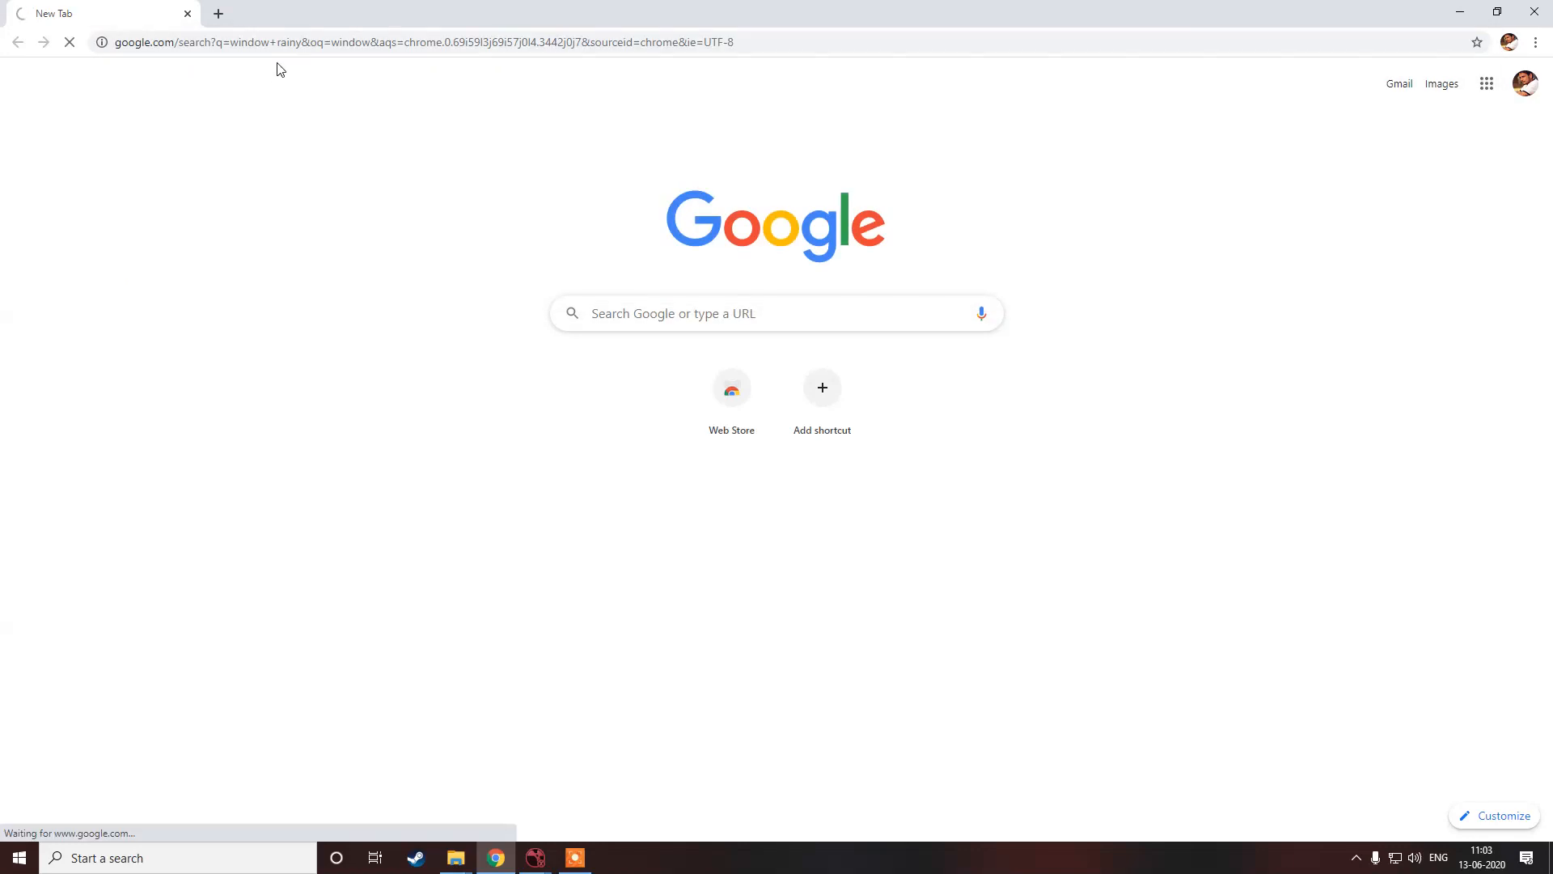
pyautogui.click(247, 152)
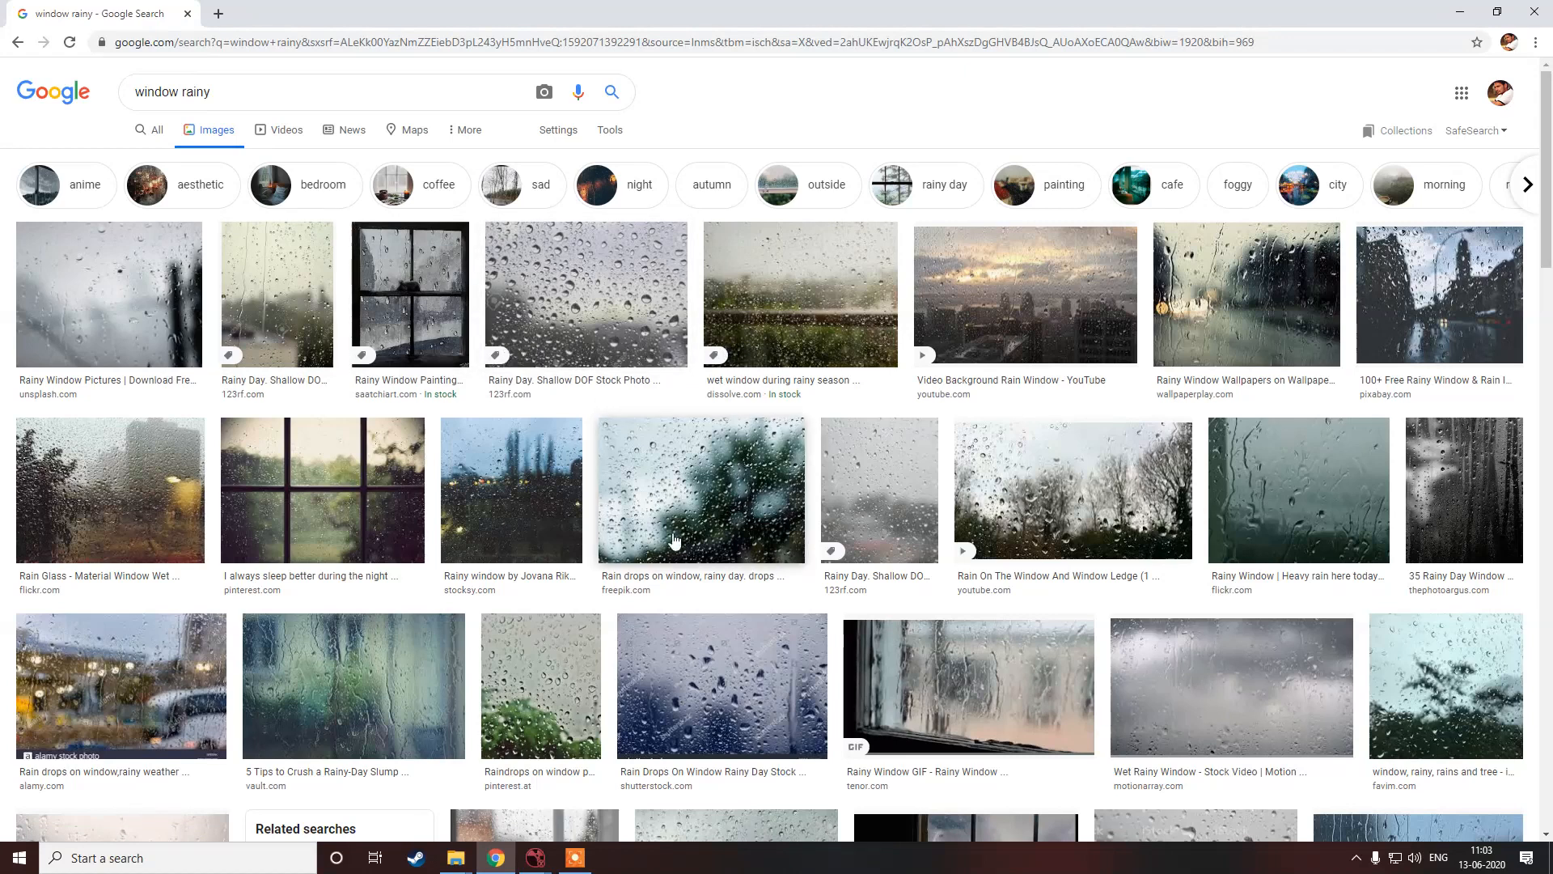
# Step: Open the Video Background Rain Window clip from the image results and study its drops and trails, pausing and resuming playback
pyautogui.click(1079, 319)
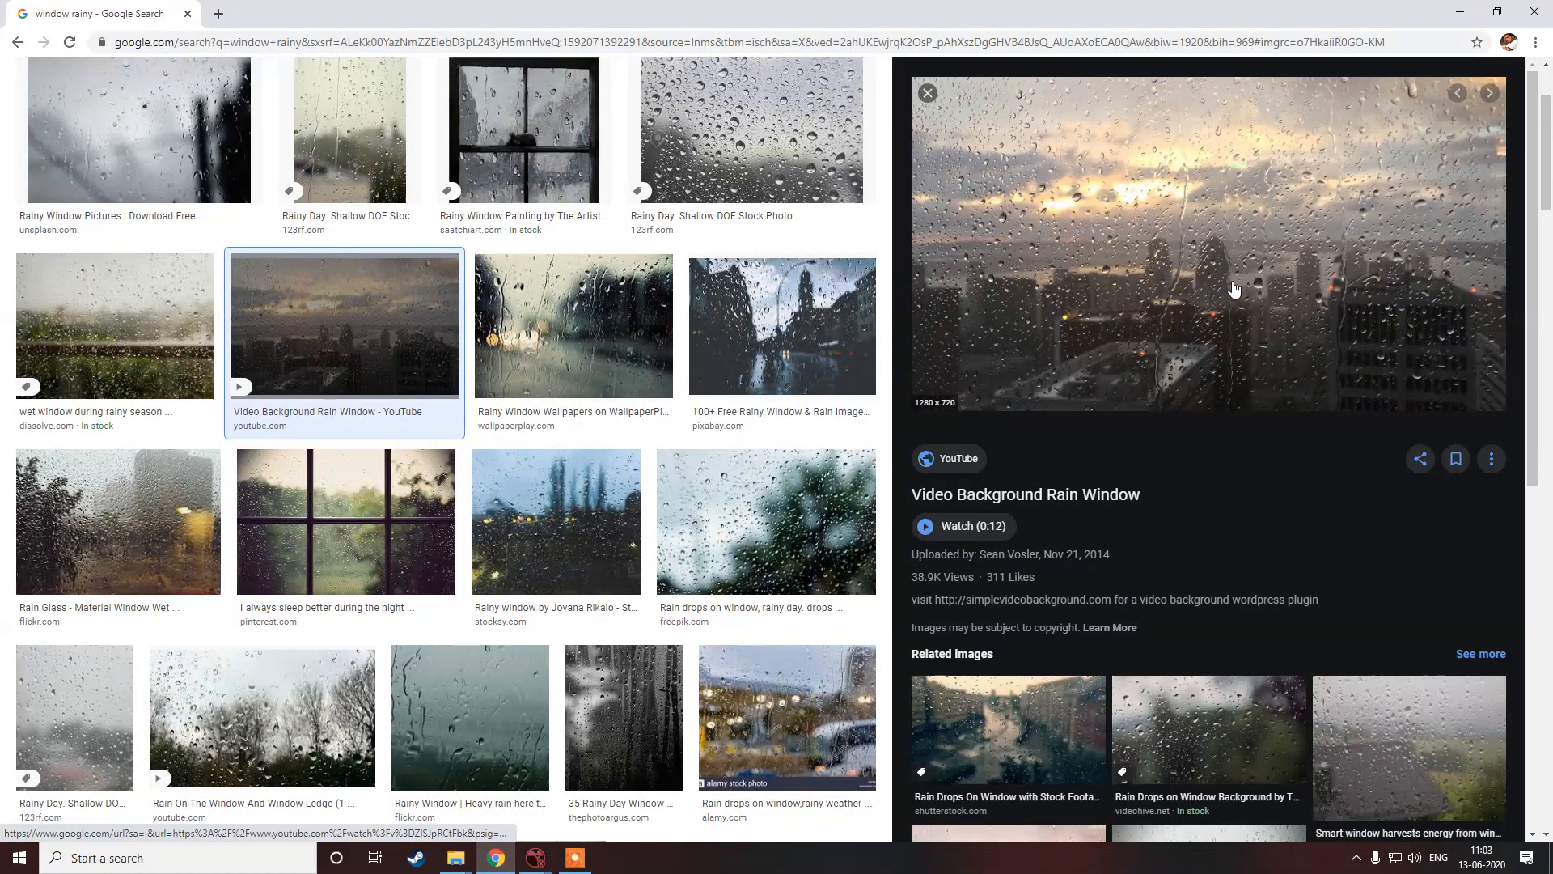
pyautogui.click(1234, 290)
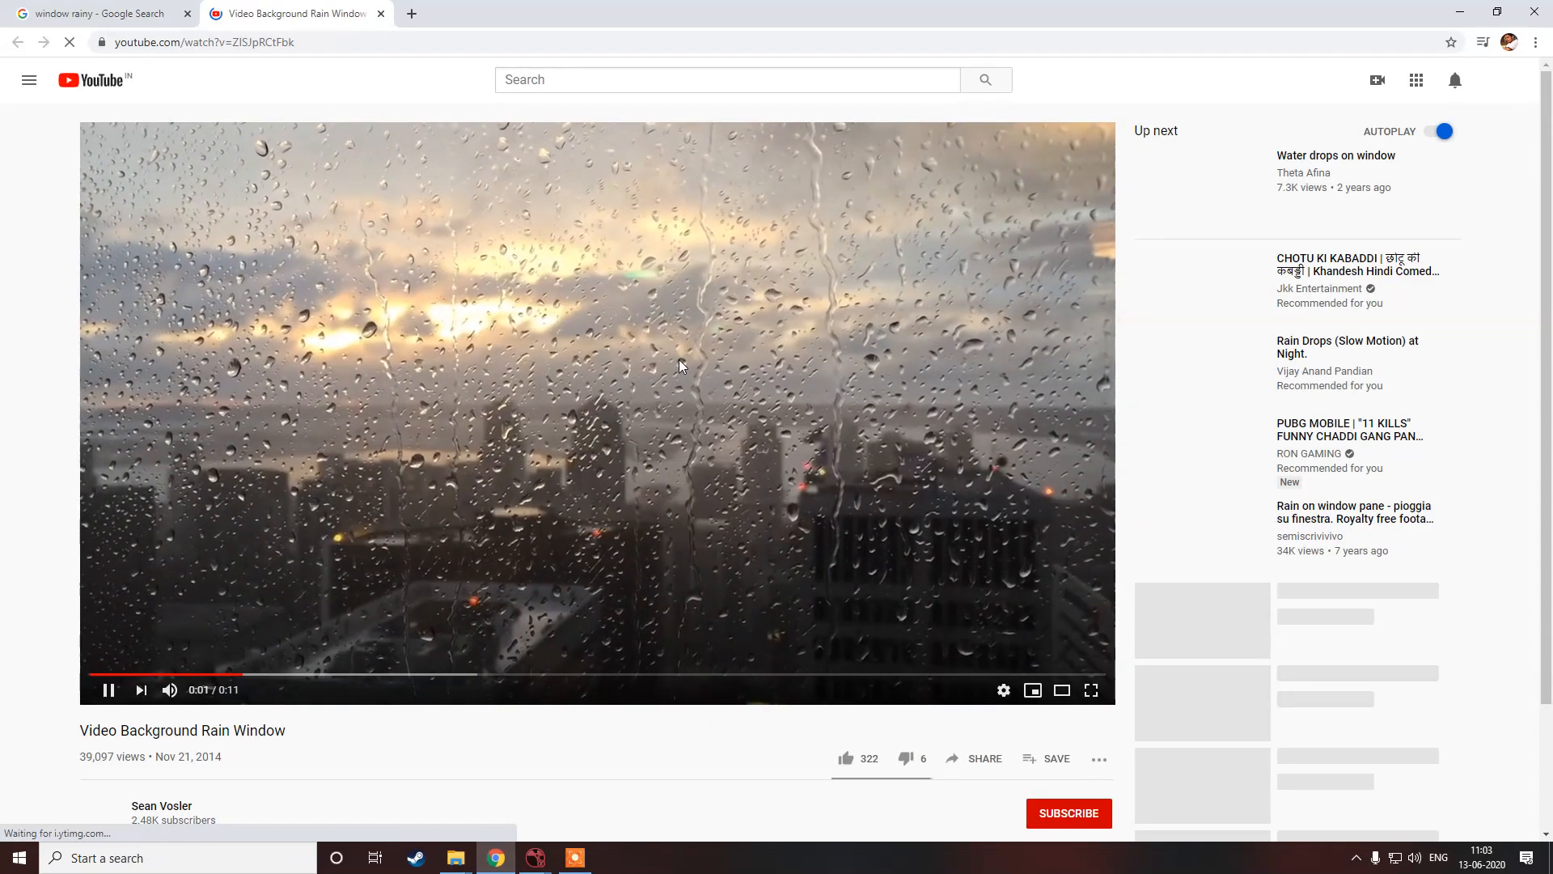
pyautogui.click(677, 359)
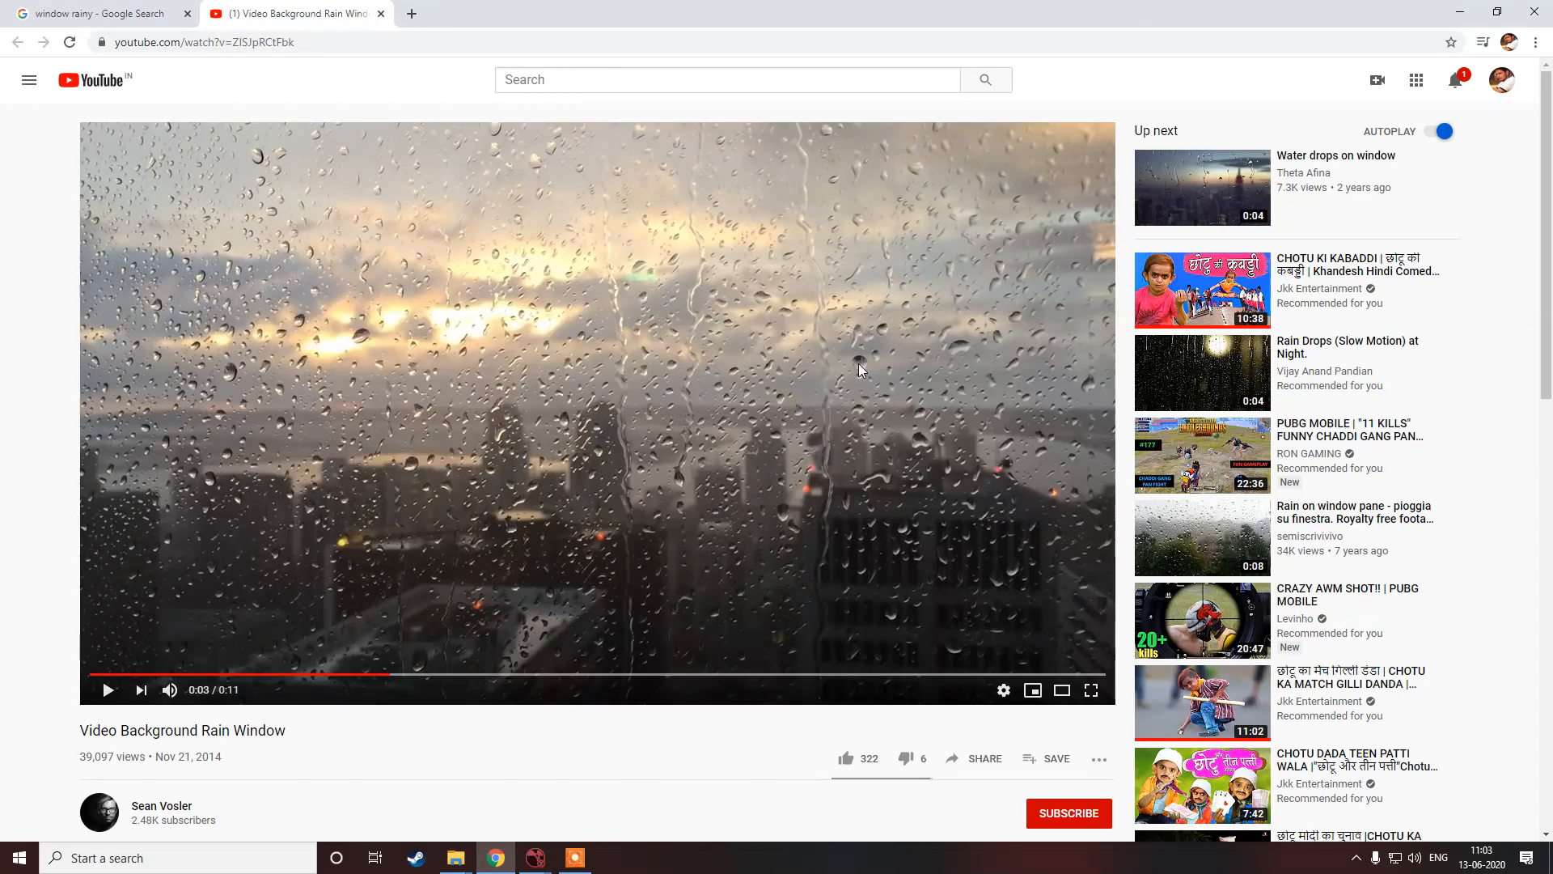
pyautogui.click(803, 383)
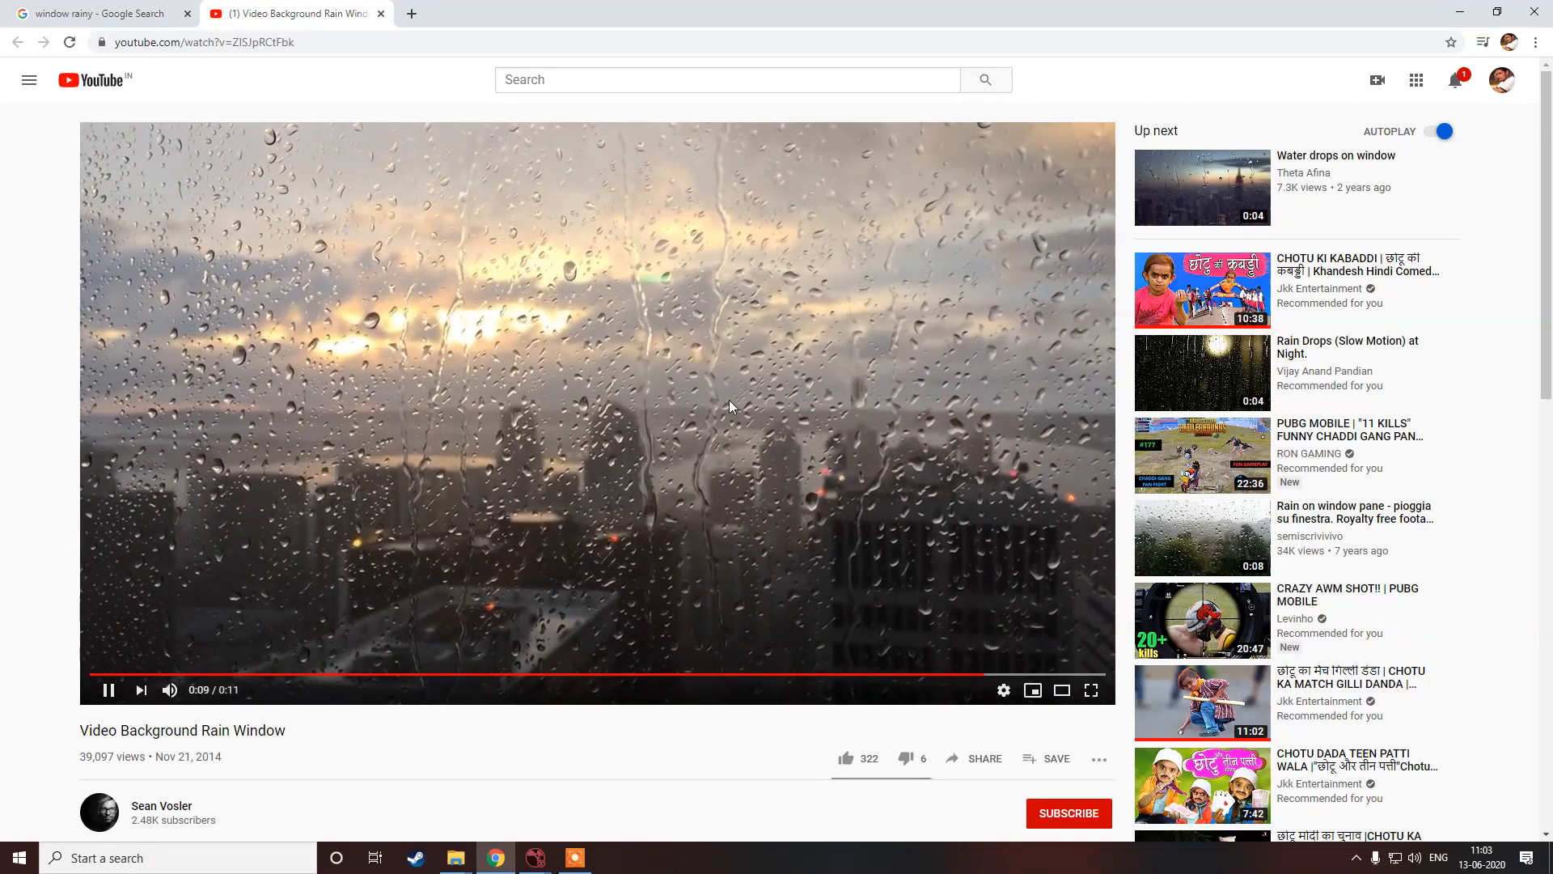
pyautogui.click(722, 421)
# Step: Switch back to Nuke and toggle the PxF_Distort node off and on to compare the plate without and with drops
pyautogui.moveTo(546, 845)
pyautogui.click(620, 792)
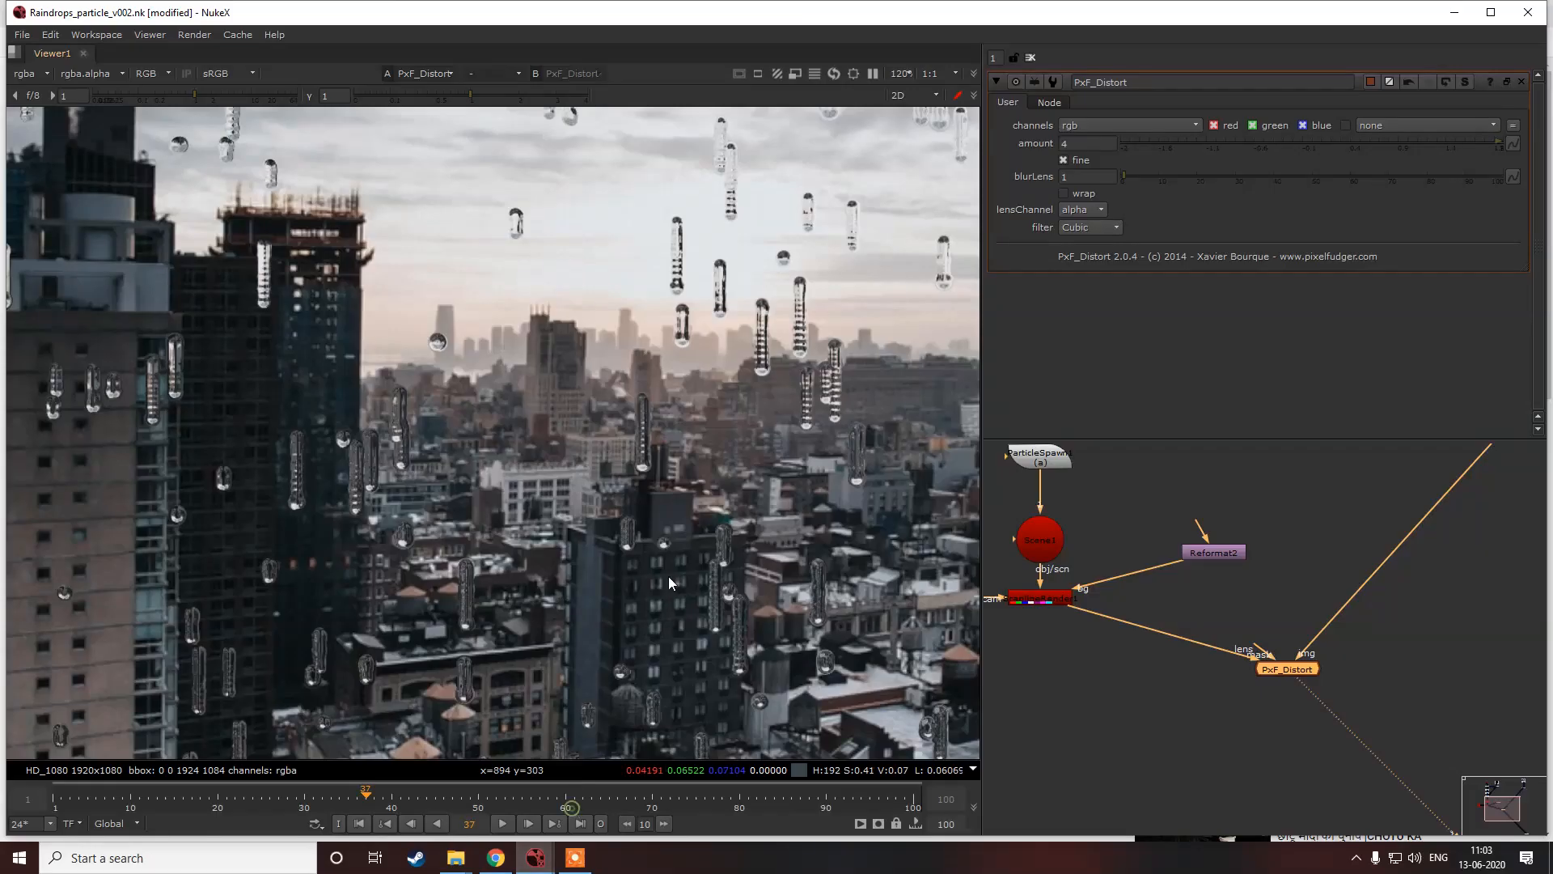
pyautogui.moveTo(1279, 667); pyautogui.dragTo(1283, 667)
pyautogui.press('d')
pyautogui.press('d')
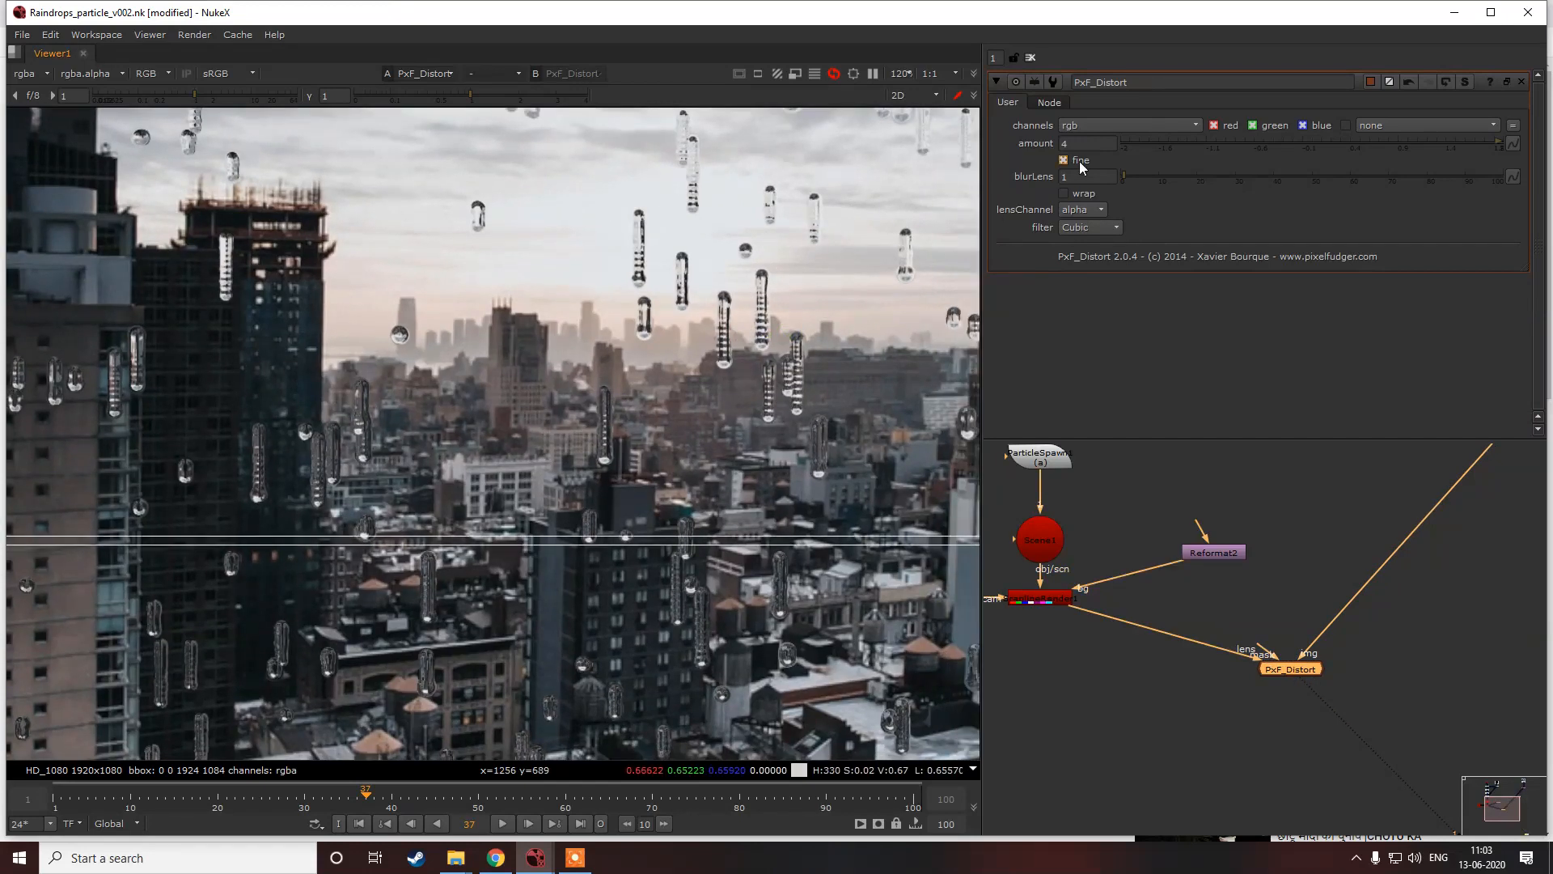
# Step: Try PxF_Distort blurLens values of 6 and 0, and put it back to 1
pyautogui.click(1161, 179)
pyautogui.moveTo(1158, 175); pyautogui.dragTo(1143, 186)
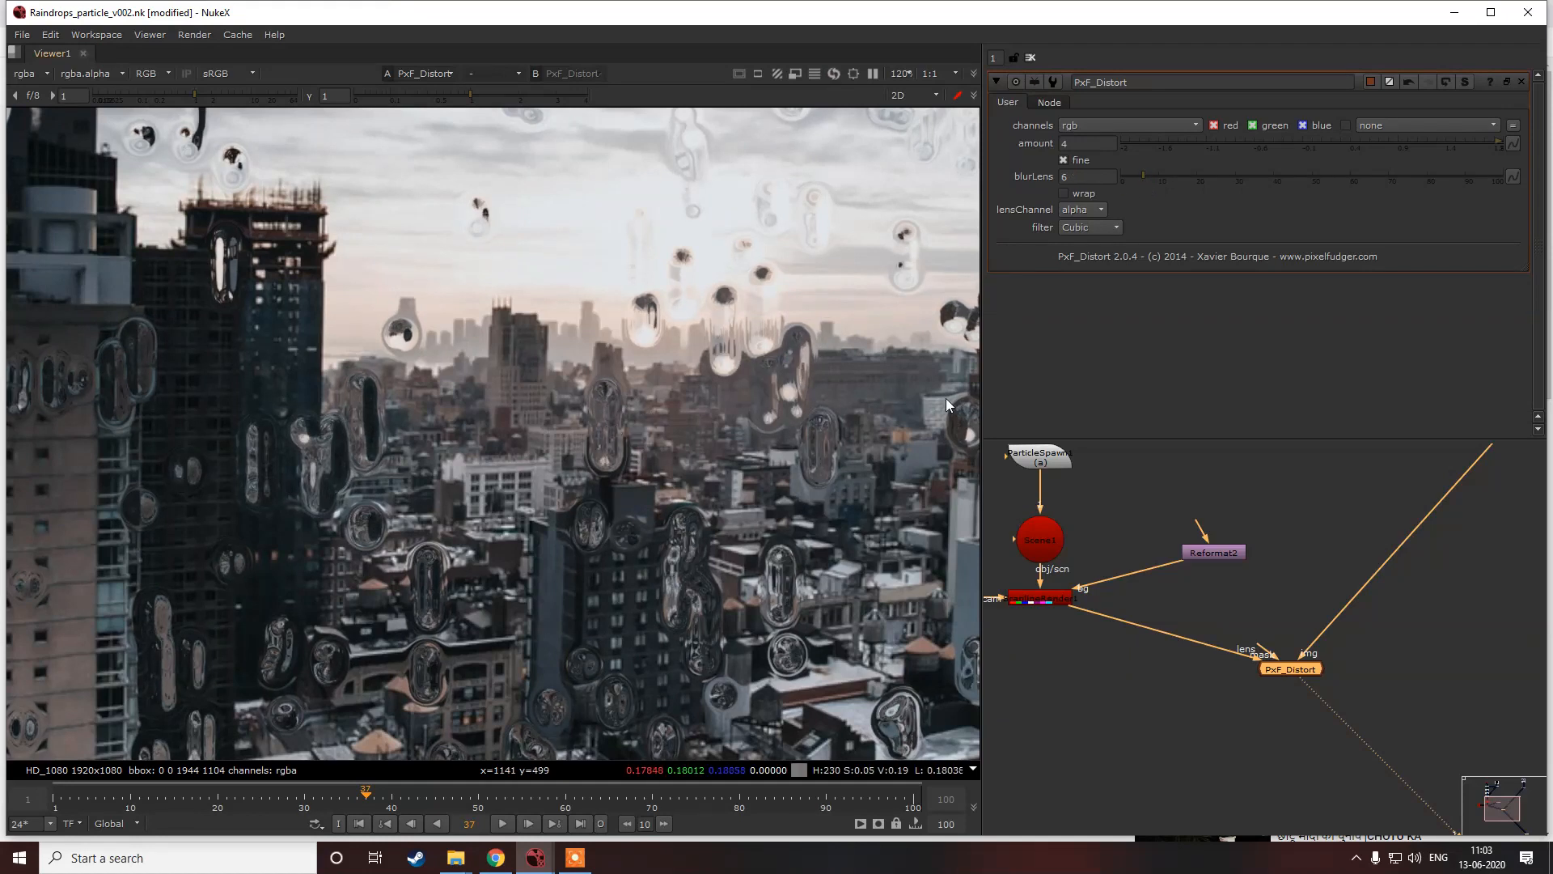
pyautogui.moveTo(1144, 177); pyautogui.dragTo(852, 308)
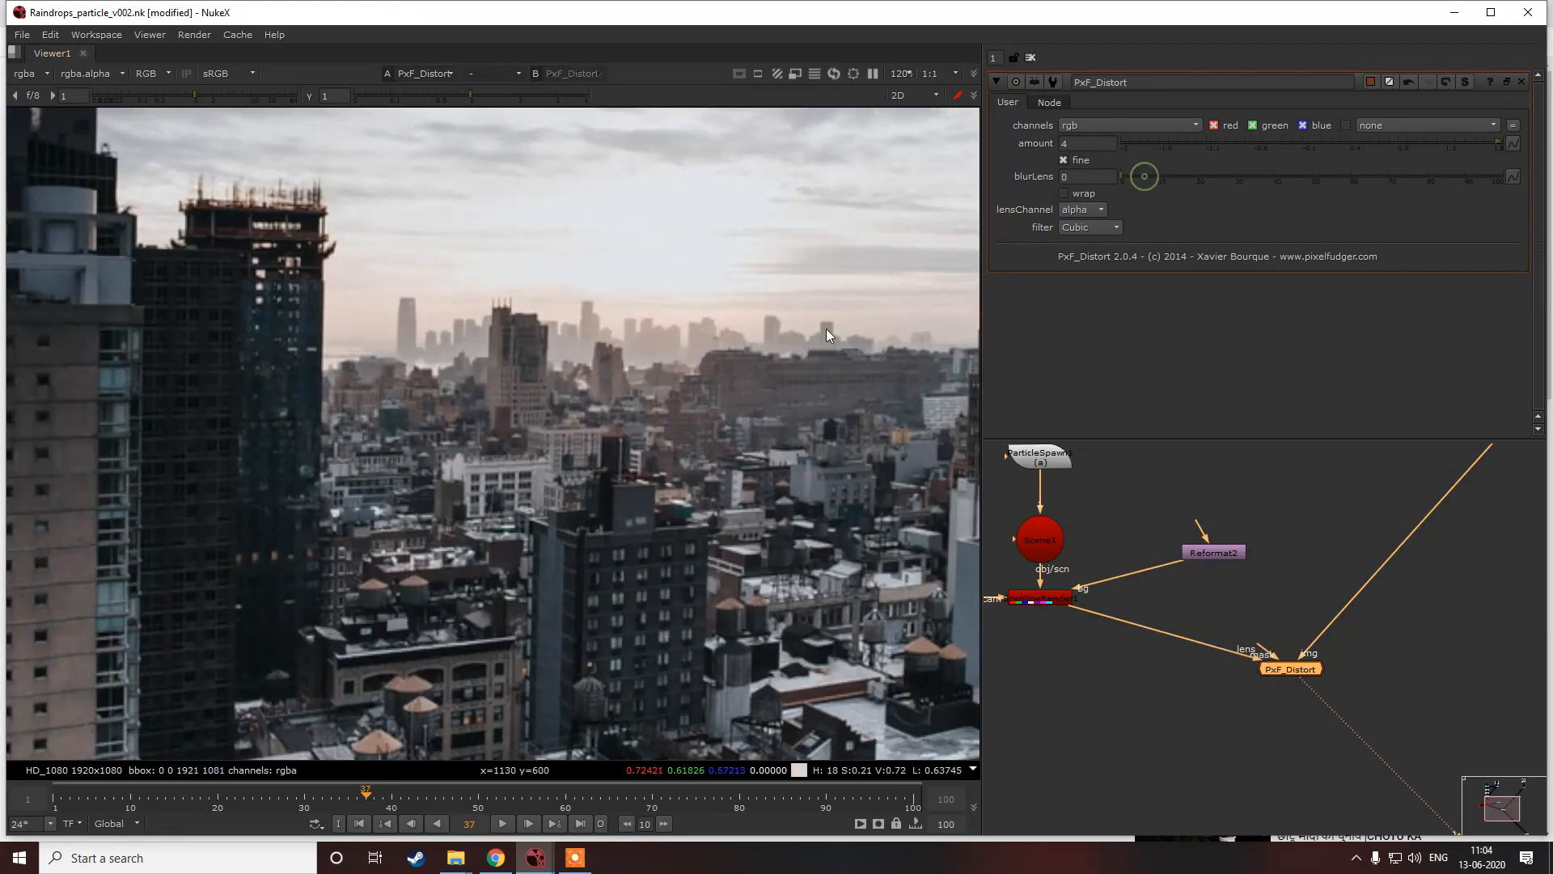
pyautogui.click(1083, 175)
pyautogui.write('1')
pyautogui.press('Return')
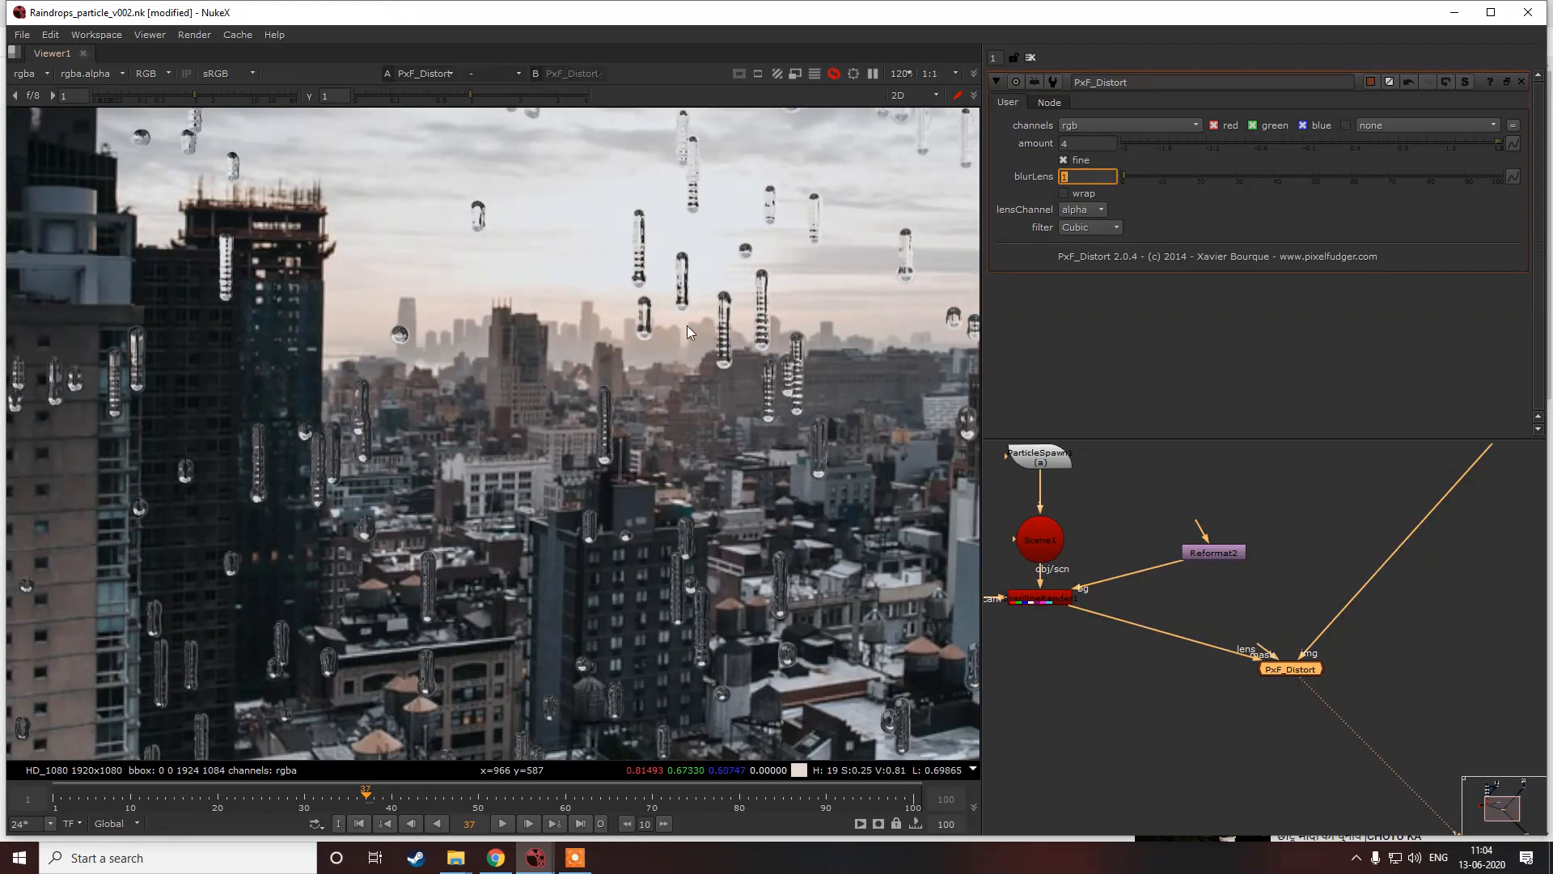
# Step: Set the PxF_Distort blurLens to 4 and inspect the drops up close and across the plate
pyautogui.scroll(4, 651, 323)
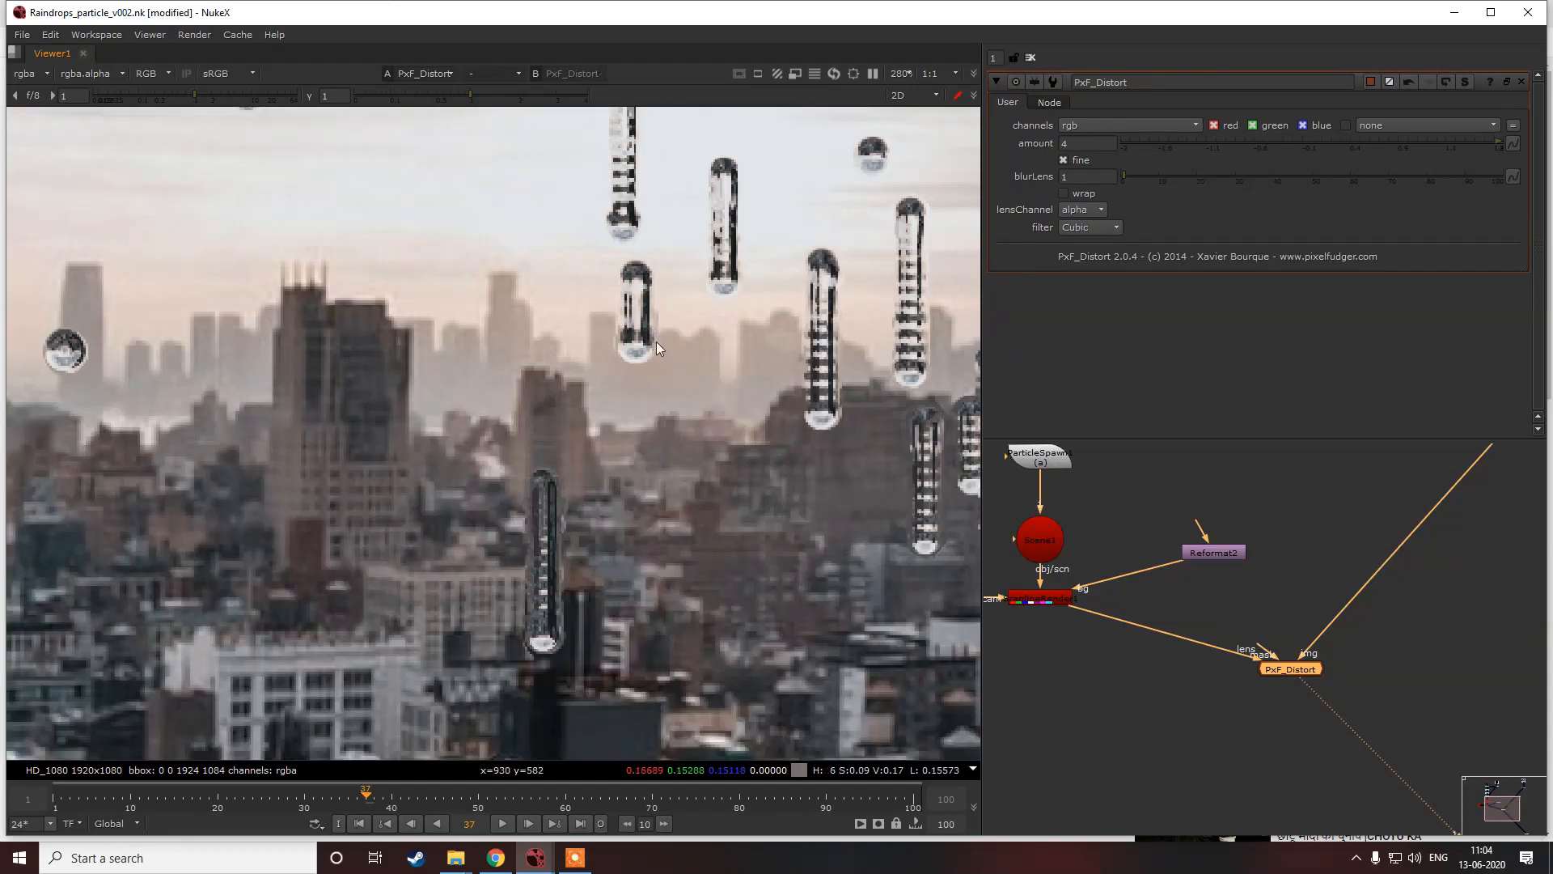
pyautogui.click(1139, 177)
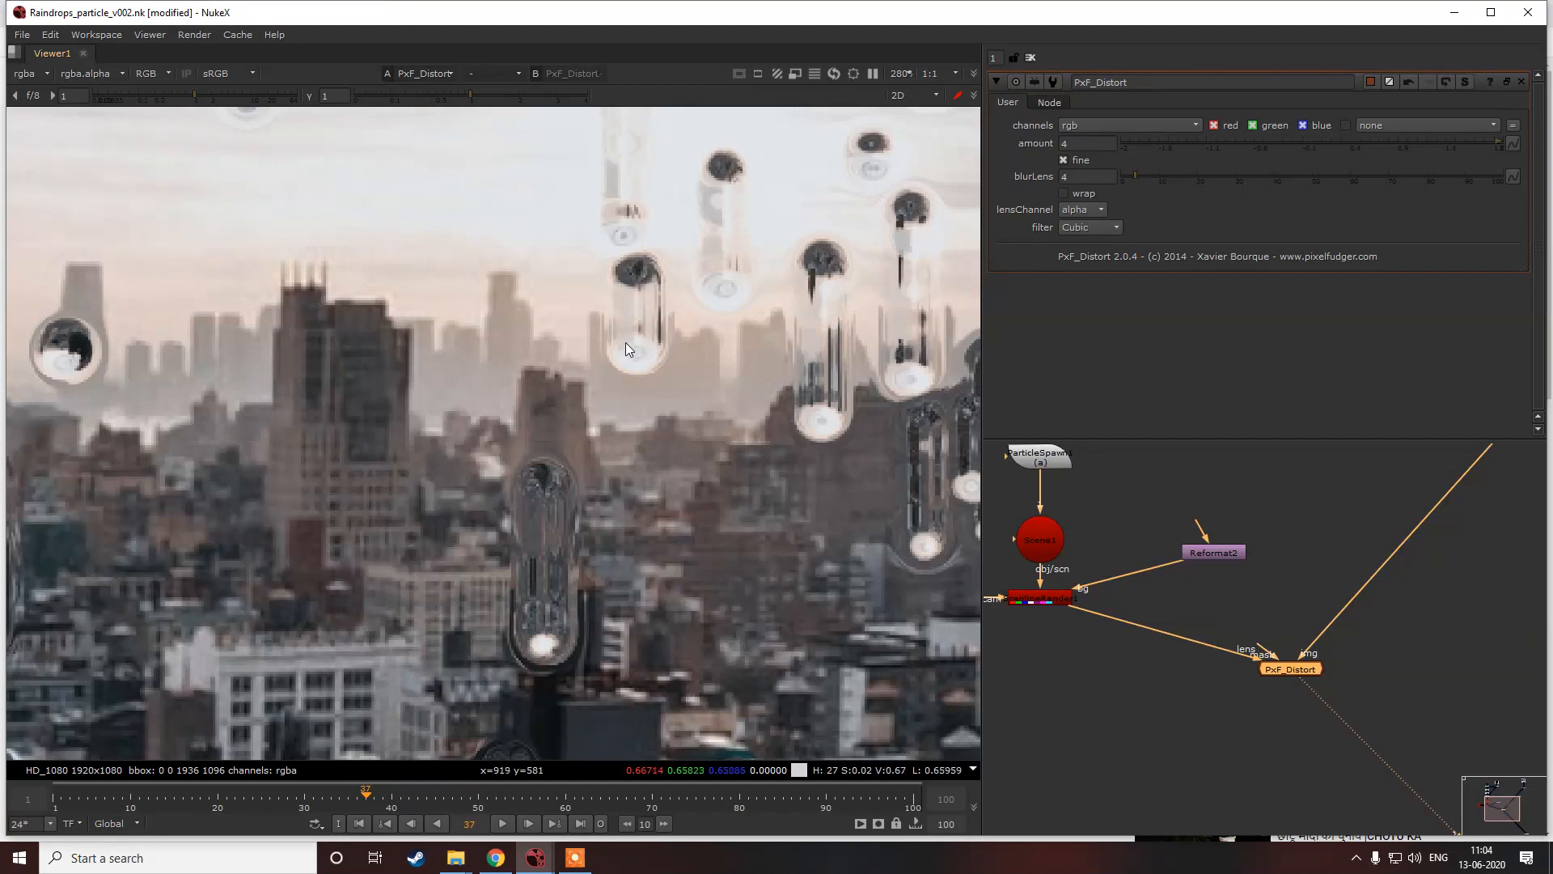
pyautogui.scroll(-2, 673, 381)
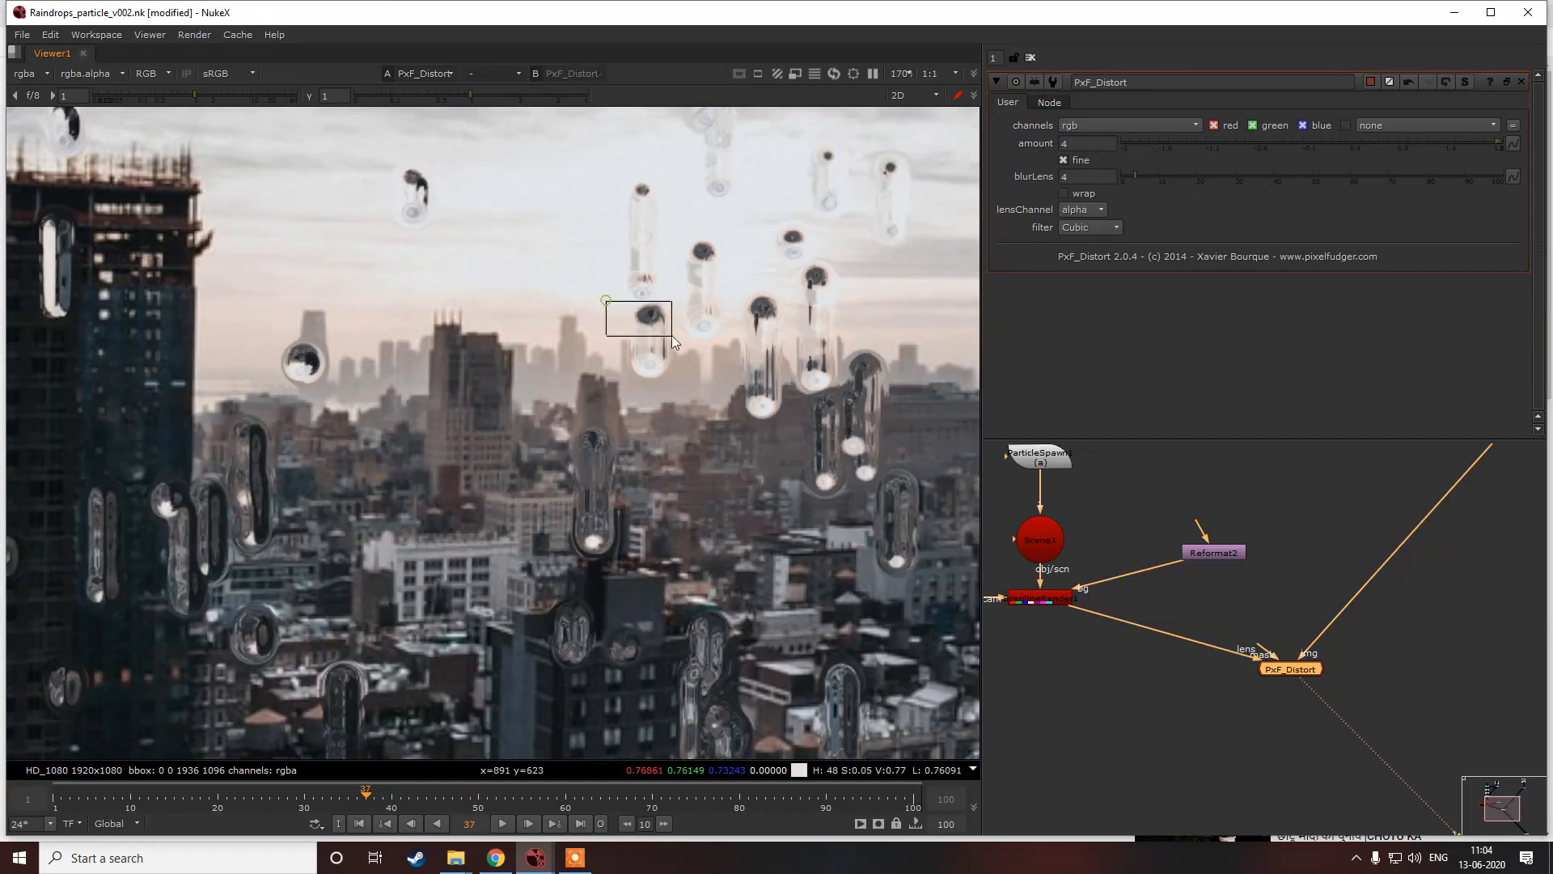
pyautogui.scroll(-4, 675, 335)
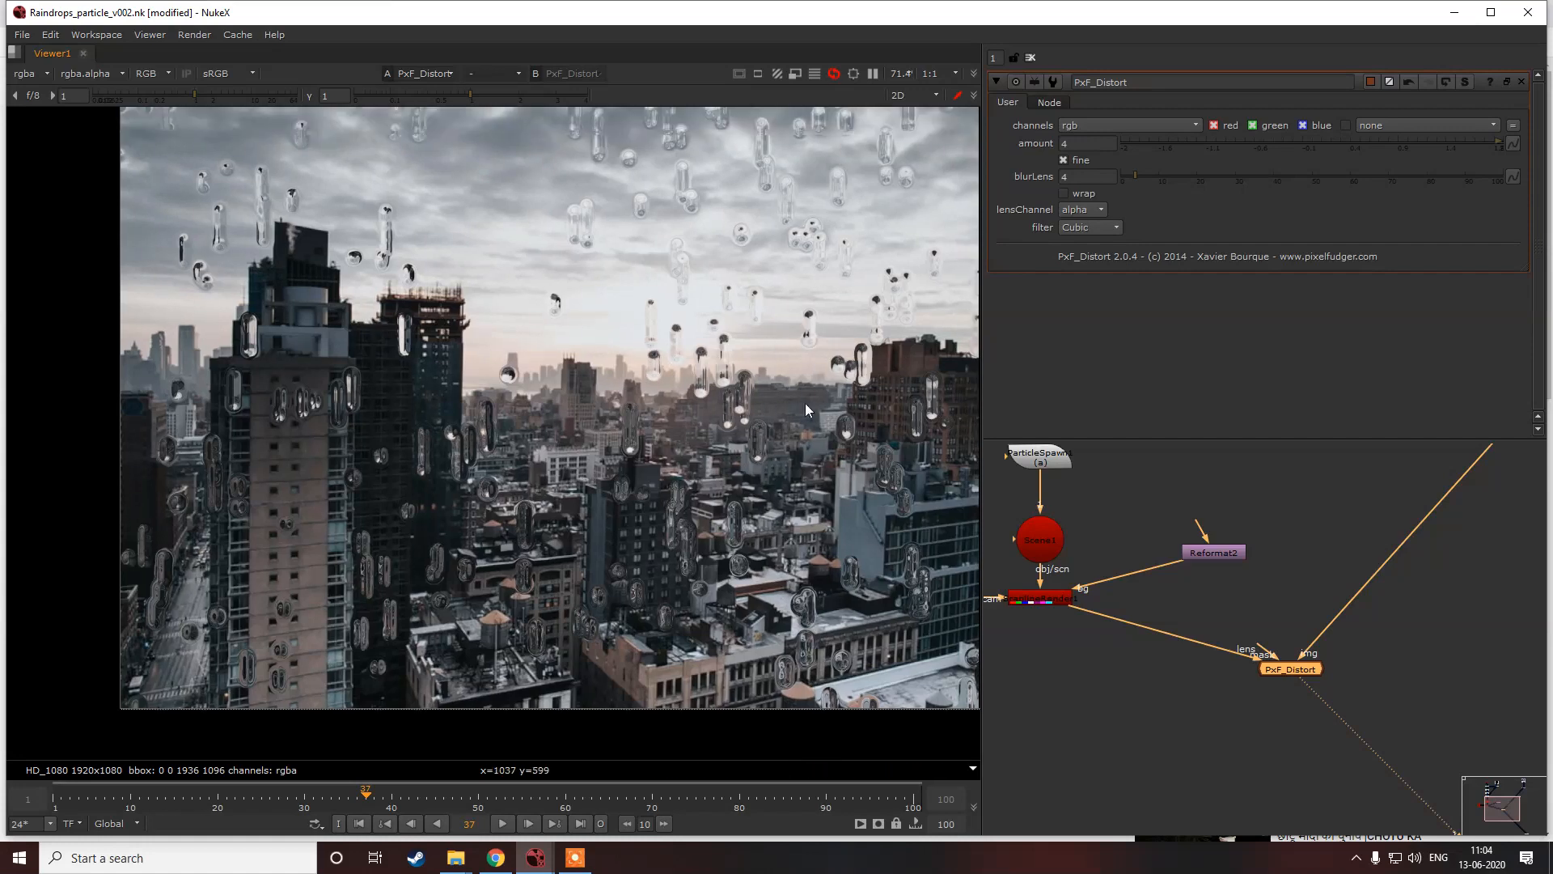
# Step: Compare the ScanlineRender drop trails with the PxF_Distort output in the viewer
pyautogui.scroll(-3, 1150, 629)
pyautogui.click(1113, 616)
pyautogui.click(1239, 595)
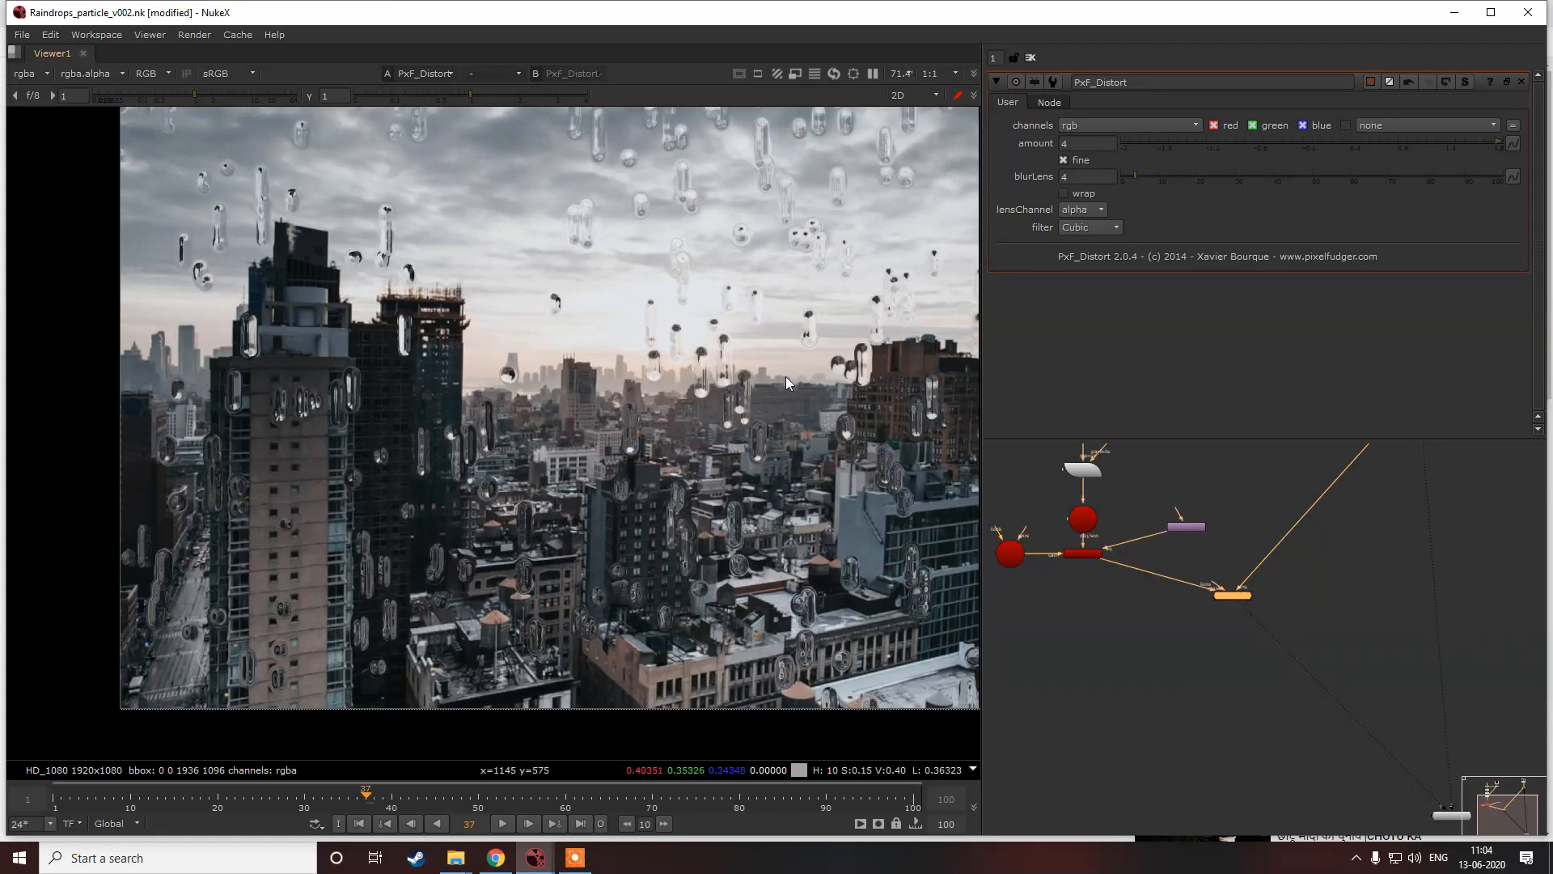
pyautogui.click(1098, 556)
pyautogui.press('1')
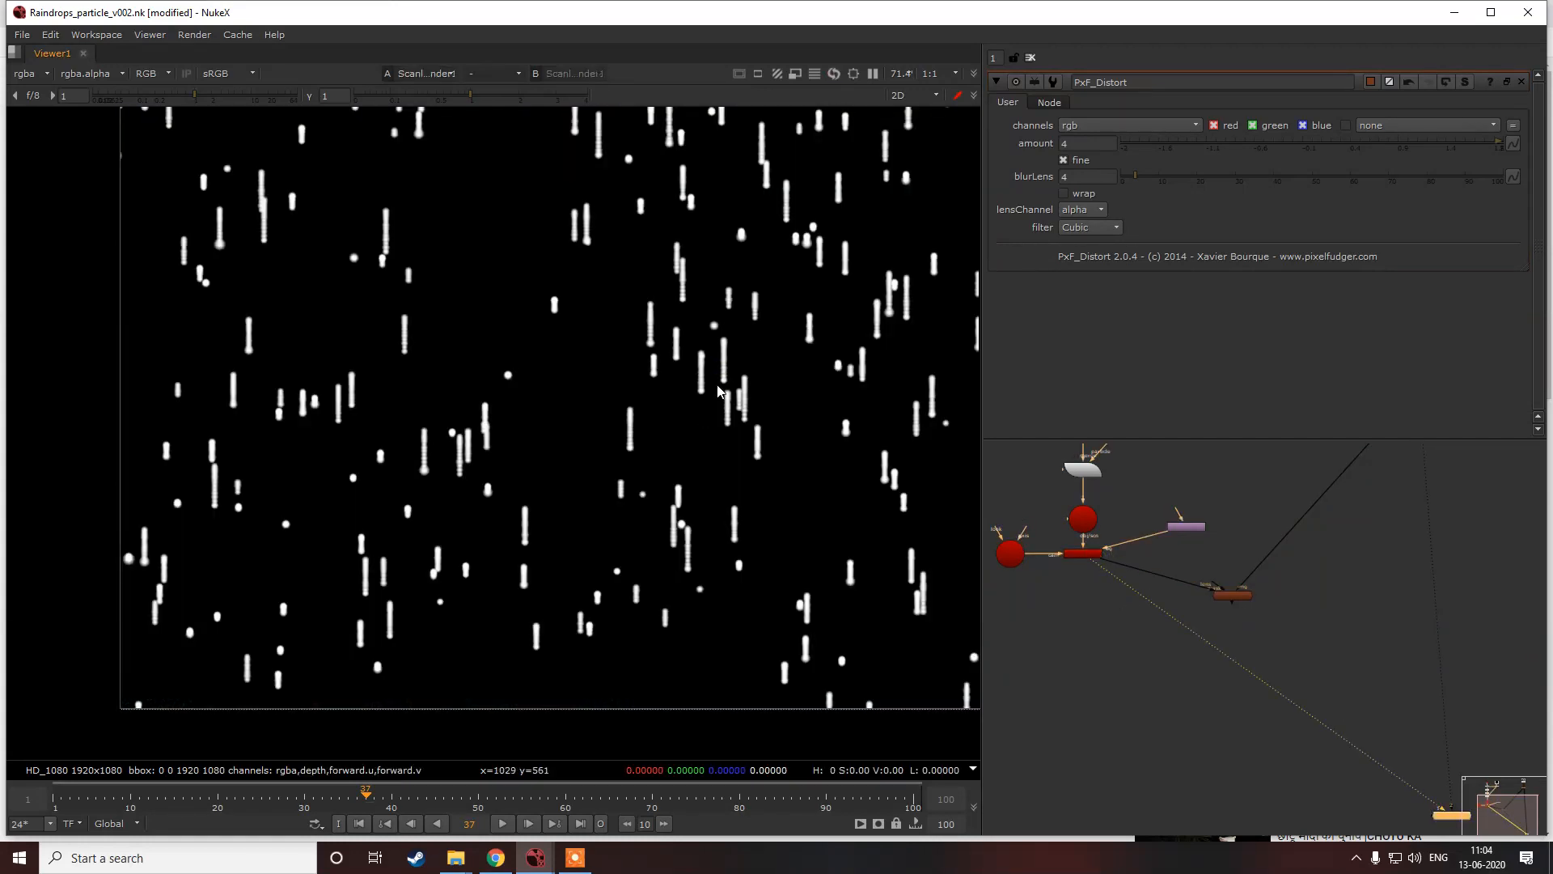
pyautogui.scroll(3, 714, 370)
pyautogui.click(1229, 596)
pyautogui.press('1')
# Step: Examine the distorted drops up close and check the alpha channel of the PxF_Distort output
pyautogui.scroll(5, 662, 414)
pyautogui.press('a')
pyautogui.press('a')
pyautogui.press('a')
pyautogui.press('a')
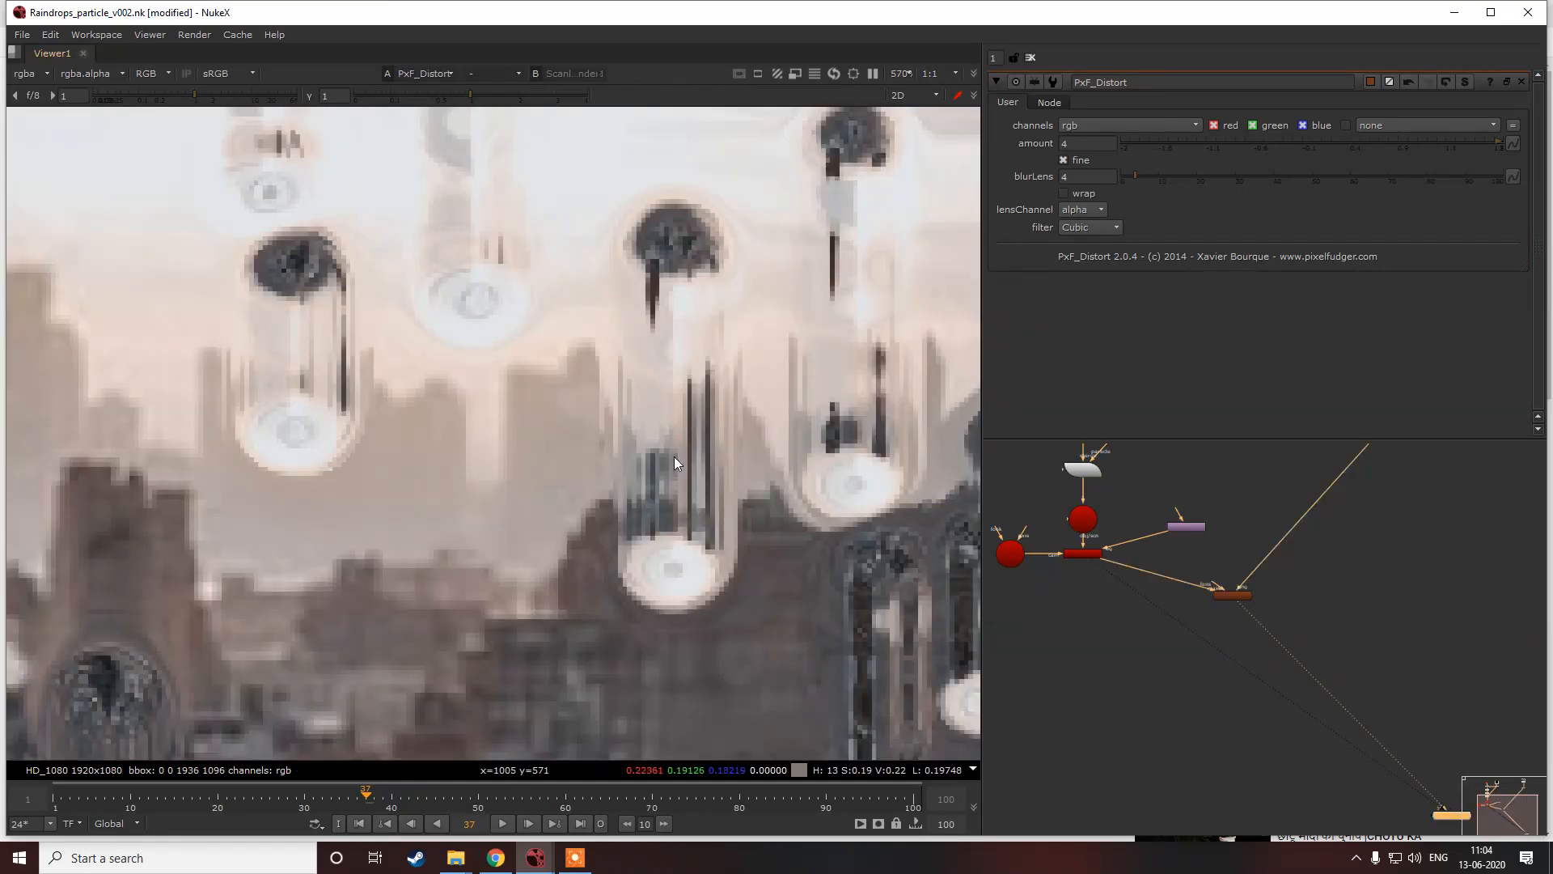
pyautogui.press('a')
pyautogui.press('a')
pyautogui.press('a')
pyautogui.press('a')
pyautogui.press('a')
pyautogui.press('a')
# Step: Add a Copy node below the ScanlineRender and connect its B input to PxF_Distort
pyautogui.click(1109, 624)
pyautogui.press('k')
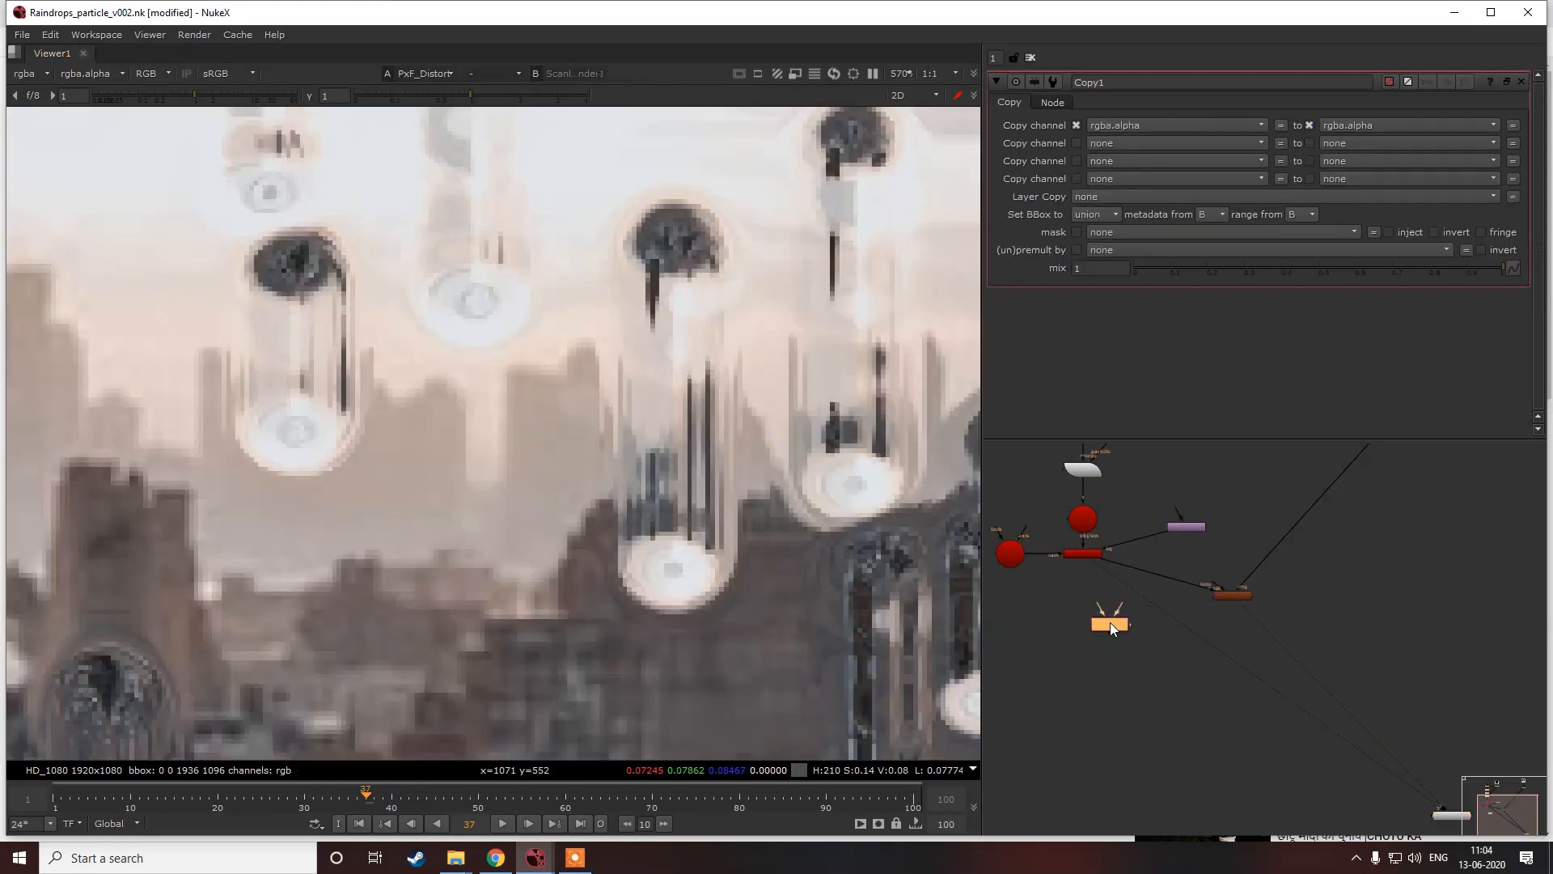
pyautogui.moveTo(1128, 617); pyautogui.dragTo(1226, 592)
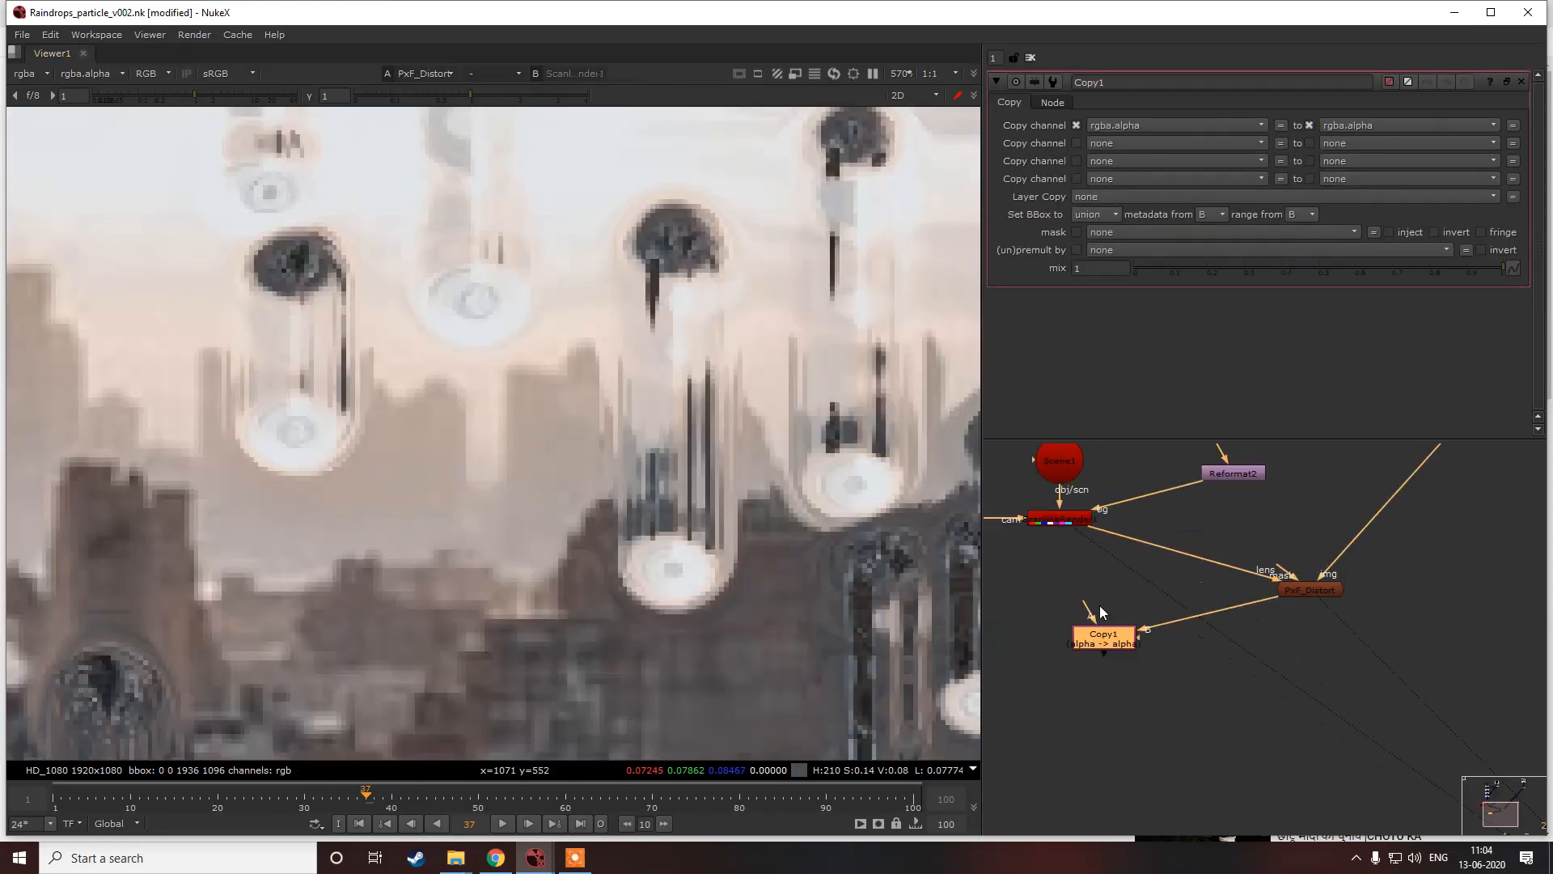
pyautogui.scroll(4, 1093, 613)
pyautogui.moveTo(1110, 648); pyautogui.dragTo(1101, 621)
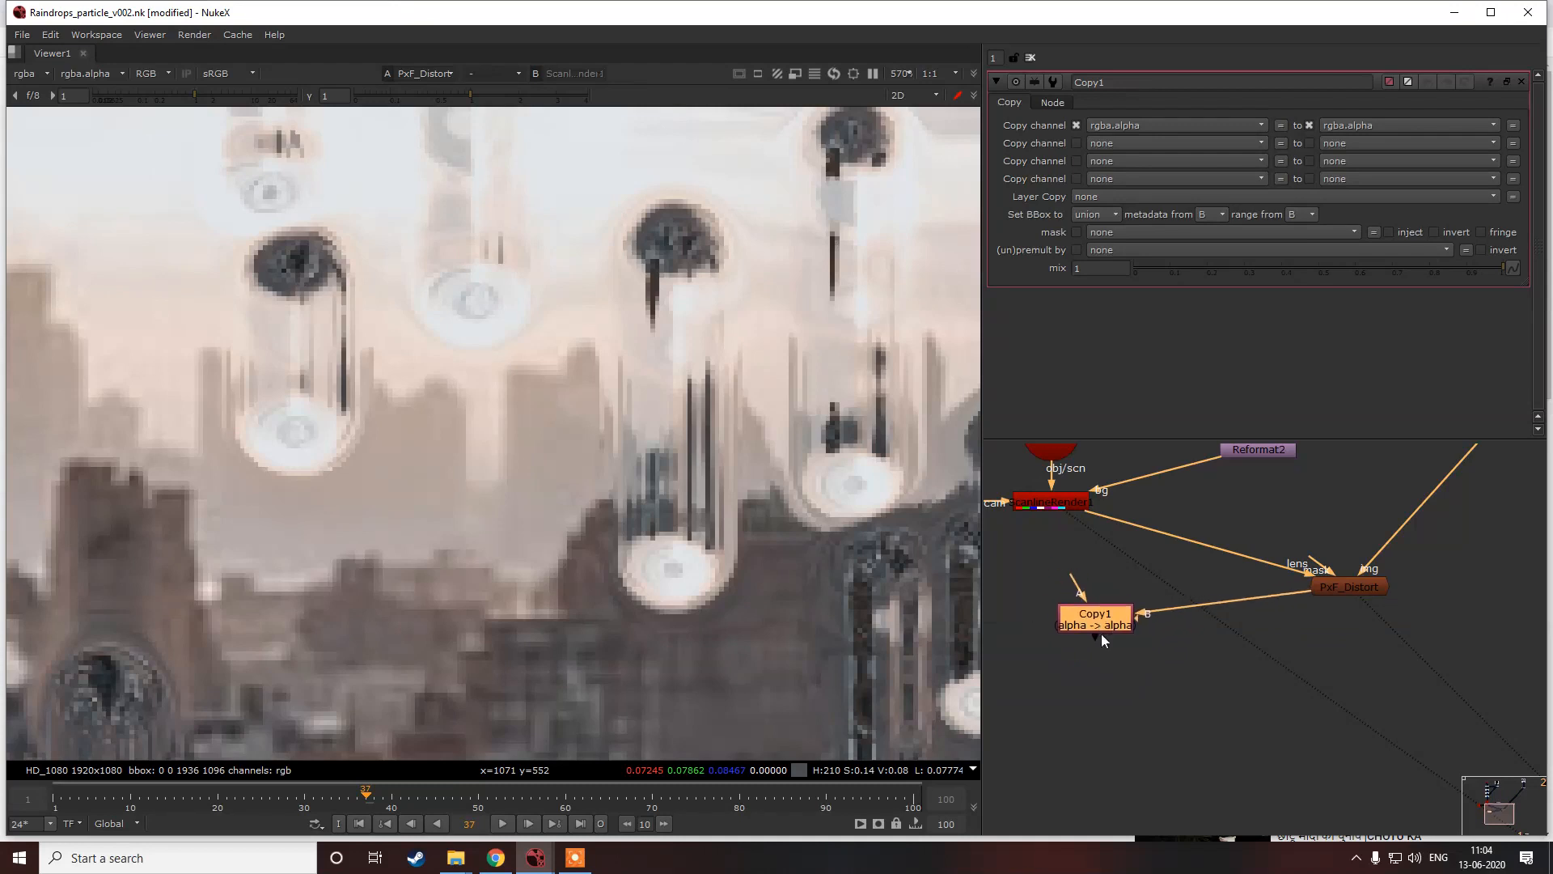
pyautogui.moveTo(1079, 656); pyautogui.dragTo(1118, 639, button='middle')
pyautogui.click(1076, 658)
pyautogui.press('k')
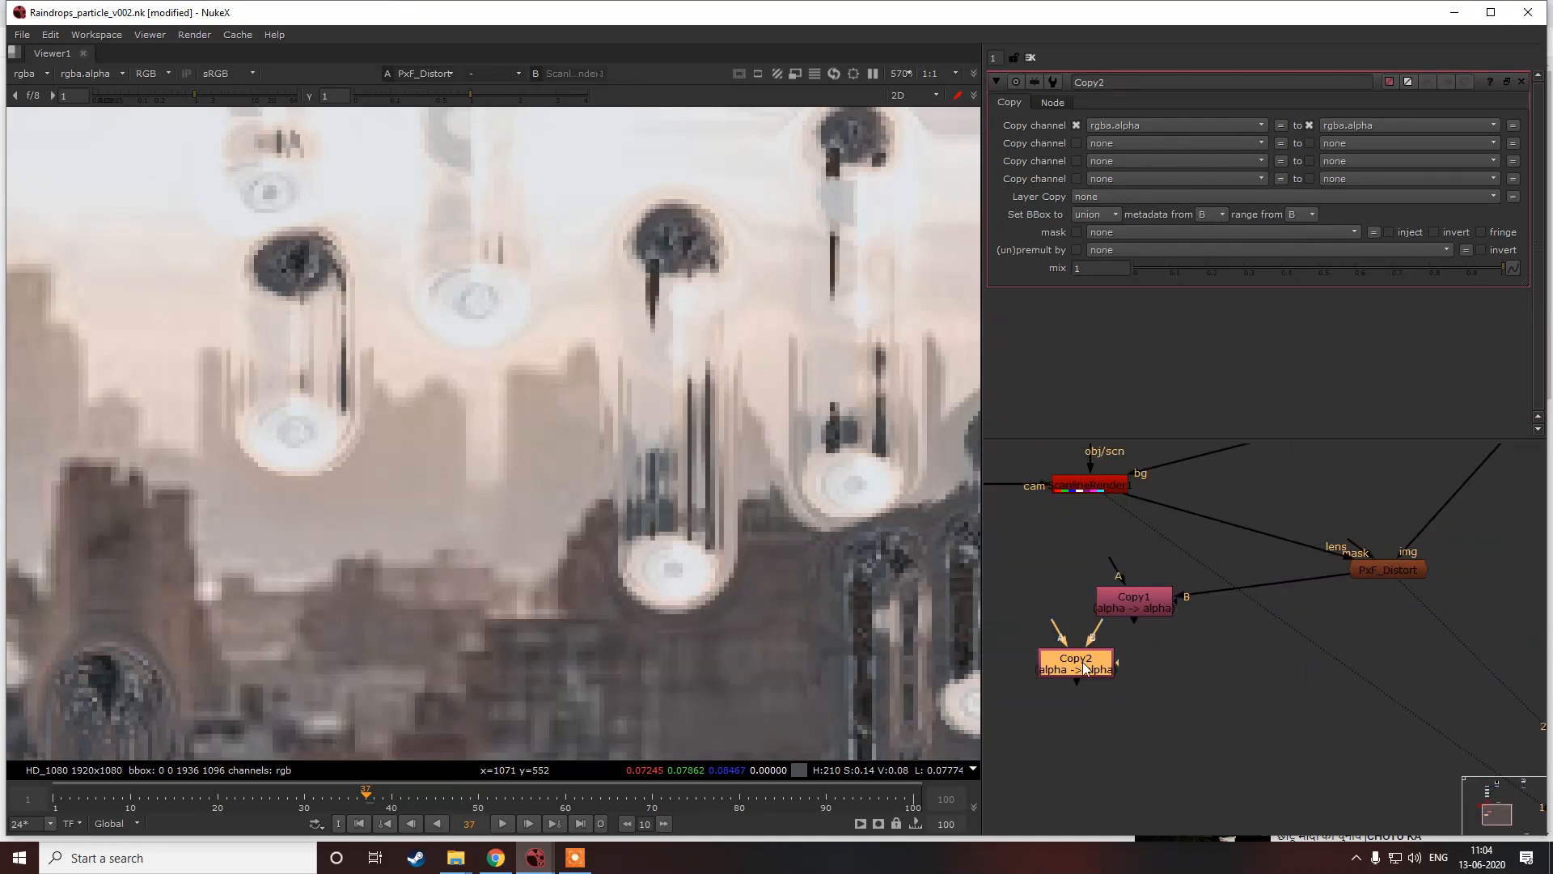
pyautogui.press('Delete')
# Step: Connect the Copy node's A input to the ScanlineRender and view both outputs in turn
pyautogui.moveTo(1125, 566); pyautogui.dragTo(1103, 487)
pyautogui.click(1103, 485)
pyautogui.press('1')
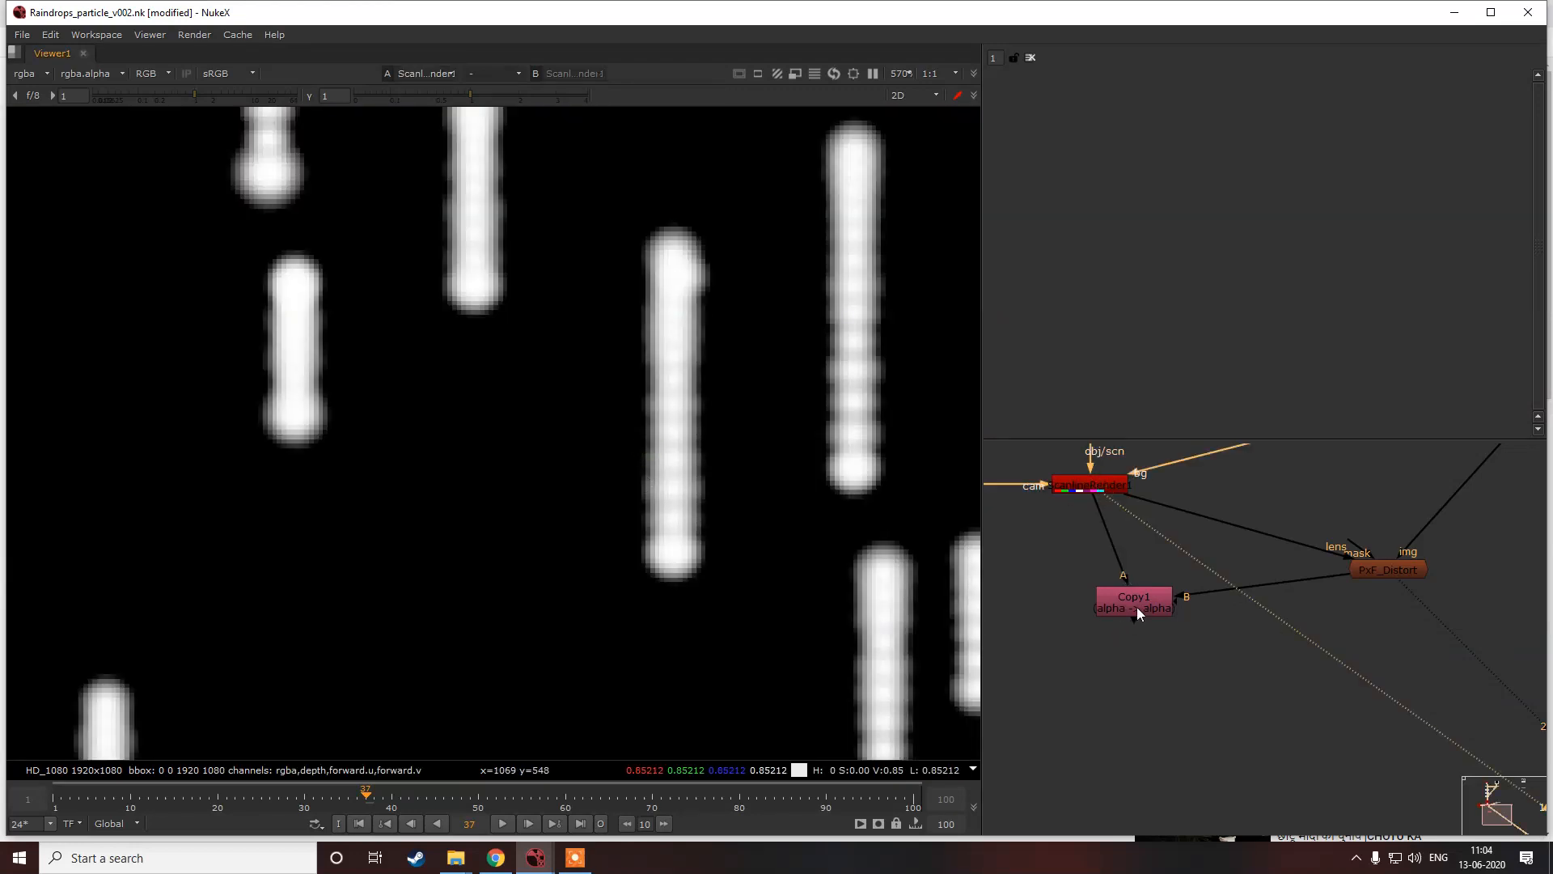
pyautogui.moveTo(1137, 615); pyautogui.dragTo(1117, 615)
pyautogui.press('1')
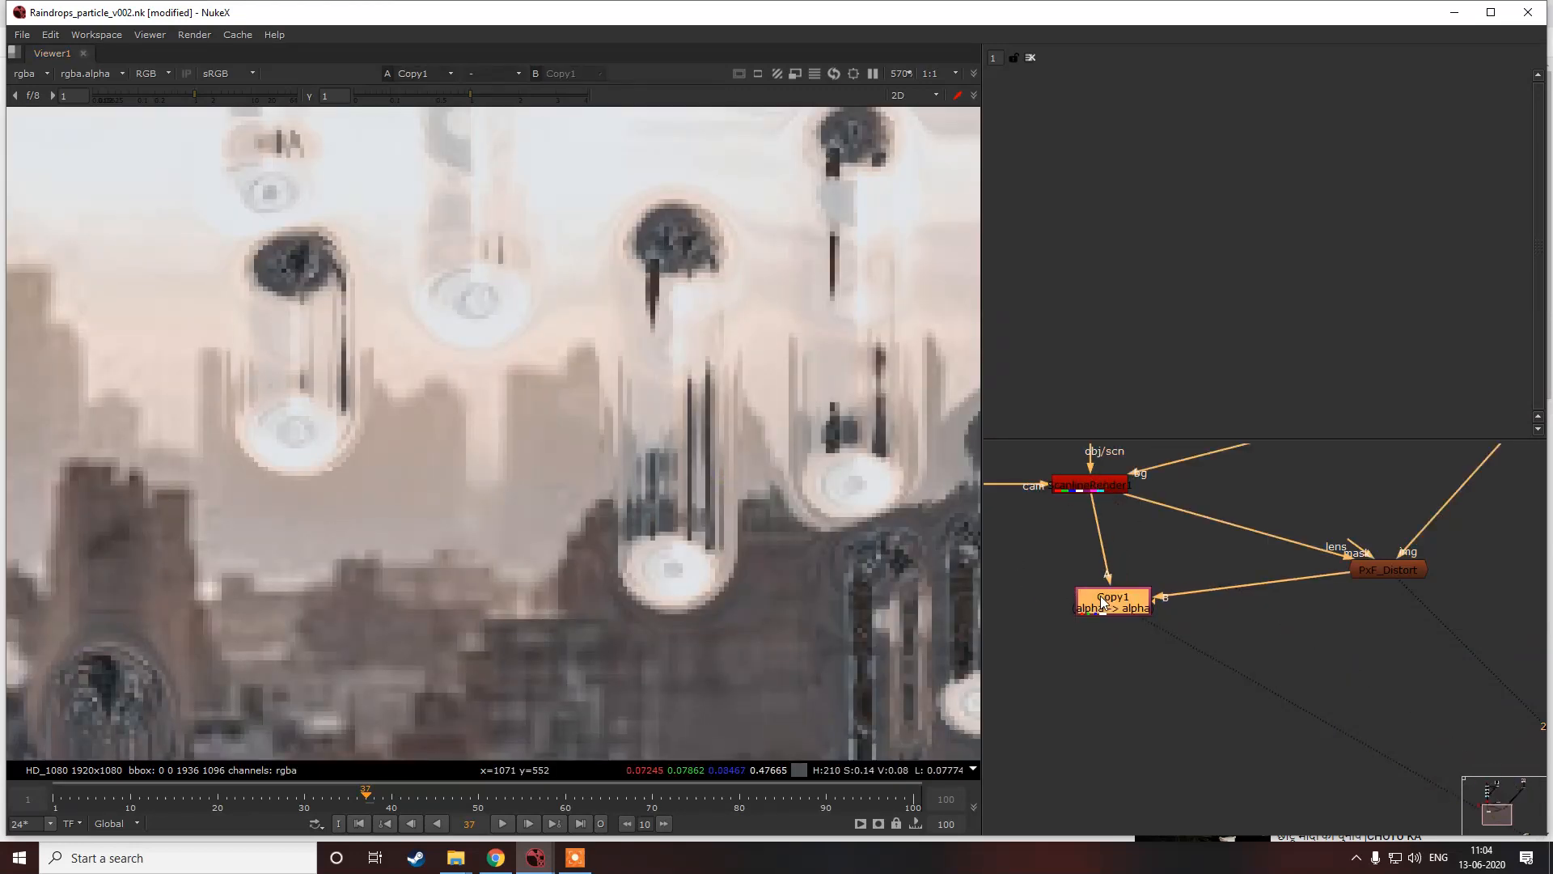
# Step: Add a Premult node after Copy1 and check the isolated distorted drops in the viewer
pyautogui.press('Tab')
pyautogui.write('premult')
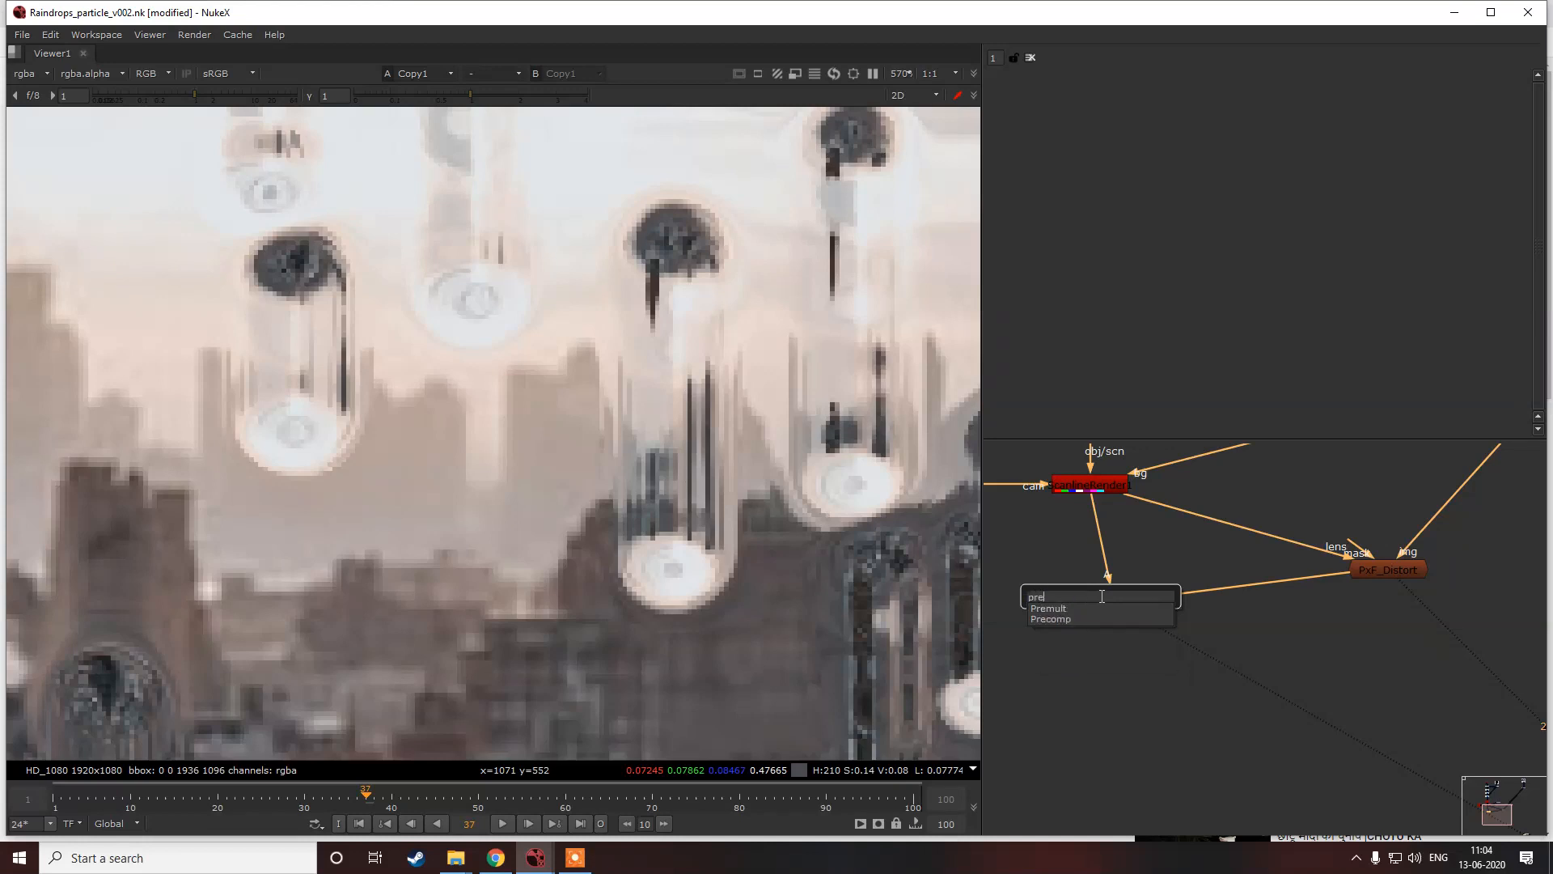
pyautogui.press('Return')
pyautogui.press('f')
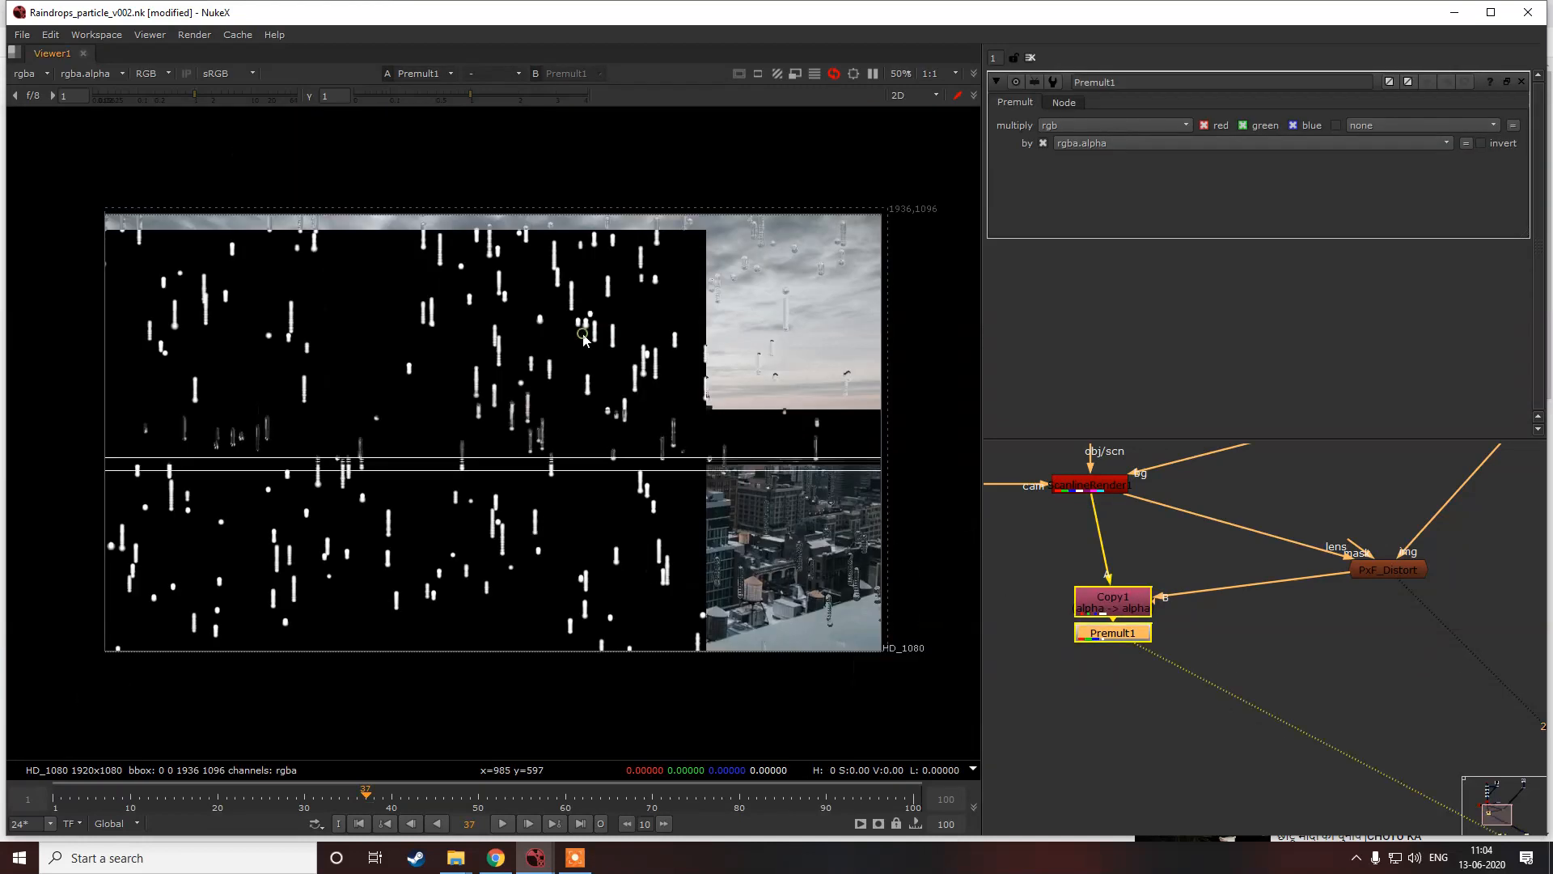
pyautogui.scroll(4, 578, 409)
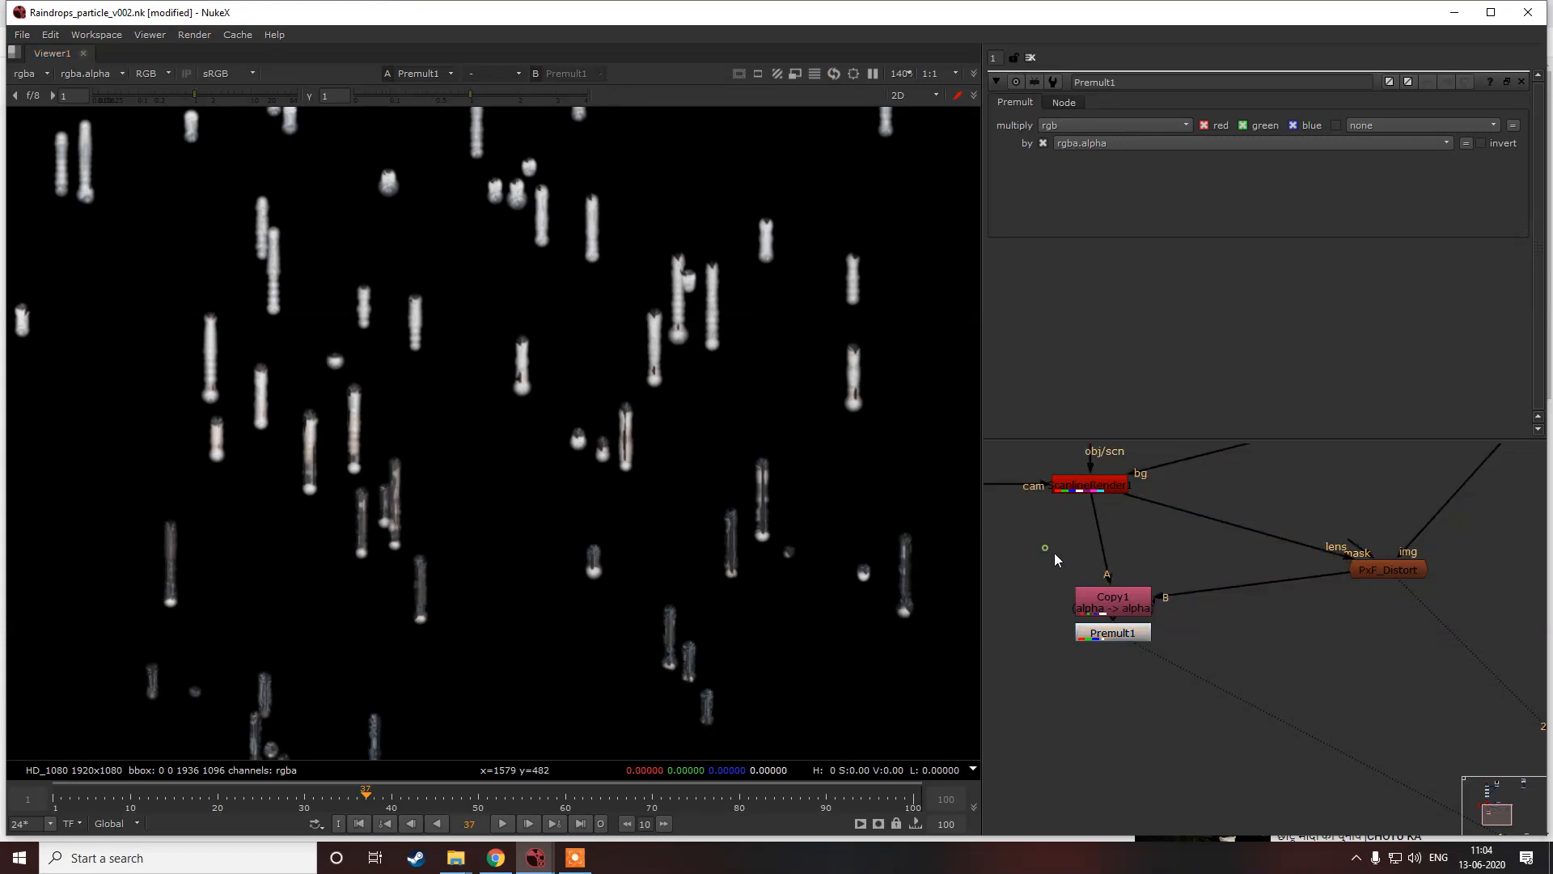
# Step: Compare the ScanlineRender drop trails with the Premult output, close up and over the full frame
pyautogui.click(1088, 485)
pyautogui.press('1')
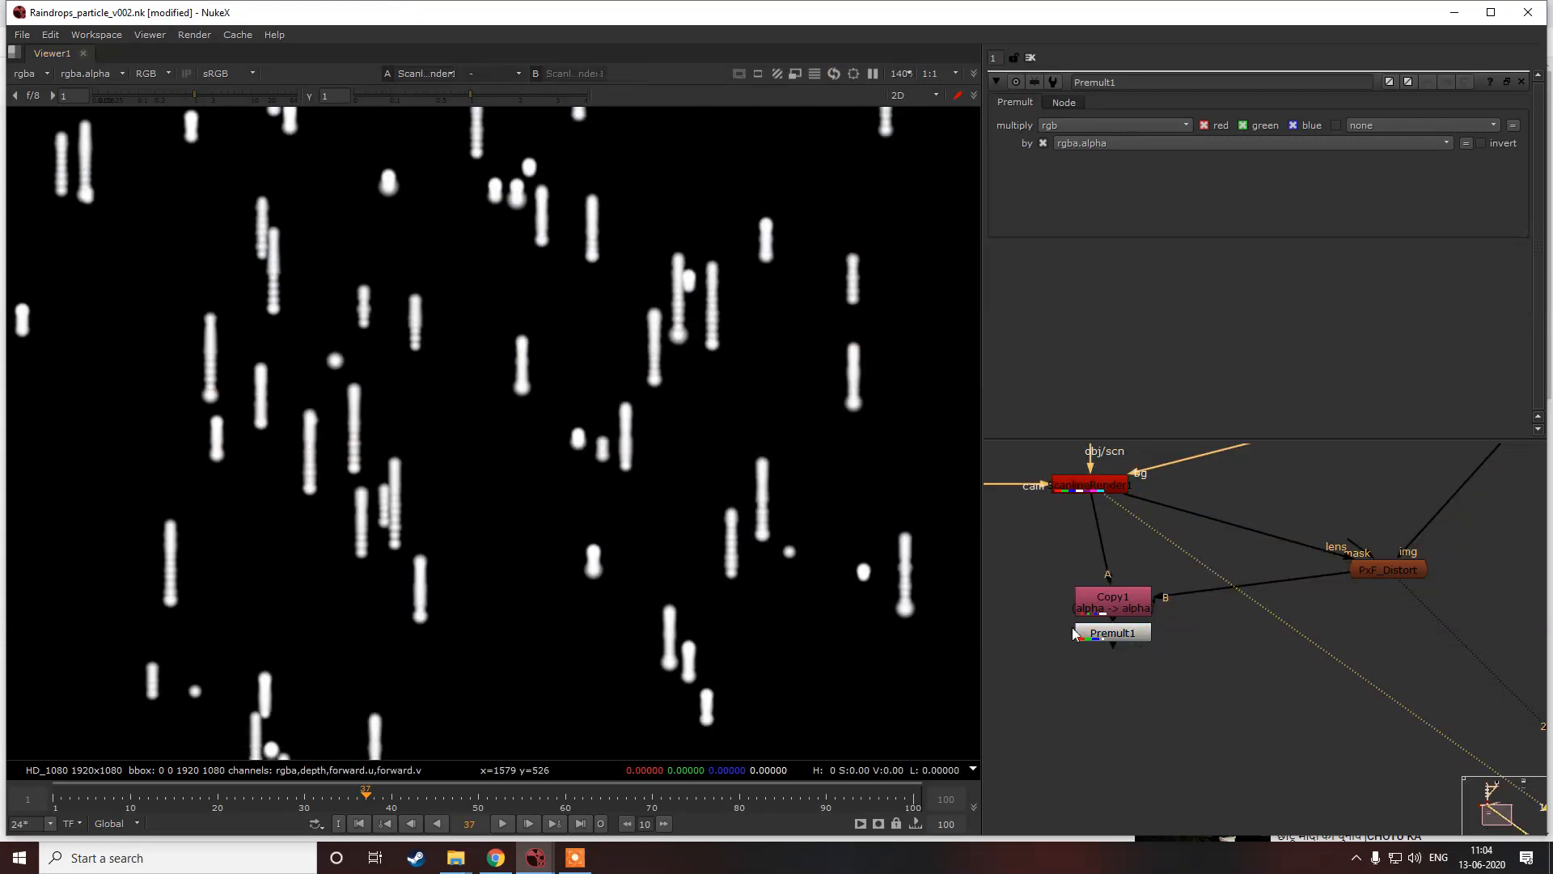
pyautogui.scroll(5, 692, 384)
pyautogui.scroll(-3, 647, 388)
pyautogui.scroll(4, 679, 445)
pyautogui.scroll(-10, 651, 473)
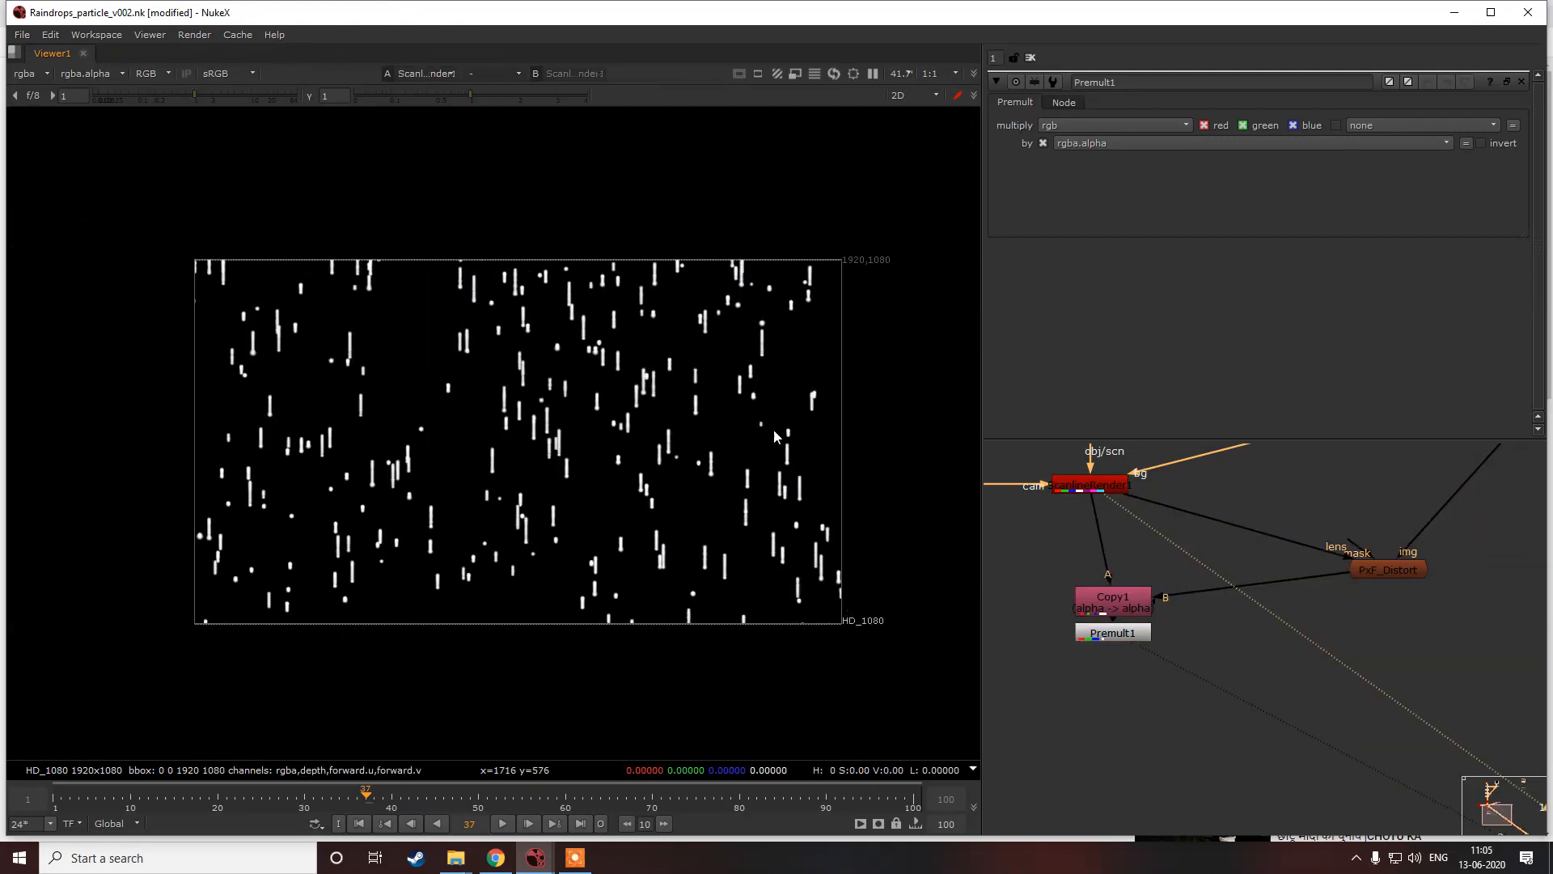
pyautogui.press('2')
pyautogui.scroll(-2, 778, 434)
# Step: Add a Merge node and connect its B input to the city plate
pyautogui.scroll(-9, 1173, 536)
pyautogui.scroll(4, 1343, 575)
pyautogui.click(1239, 626)
pyautogui.press('m')
pyautogui.scroll(4, 1247, 619)
pyautogui.click(1245, 589)
pyautogui.scroll(-6, 1245, 550)
pyautogui.scroll(2, 1253, 498)
pyautogui.moveTo(1254, 498); pyautogui.dragTo(1269, 494)
pyautogui.scroll(4, 1245, 662)
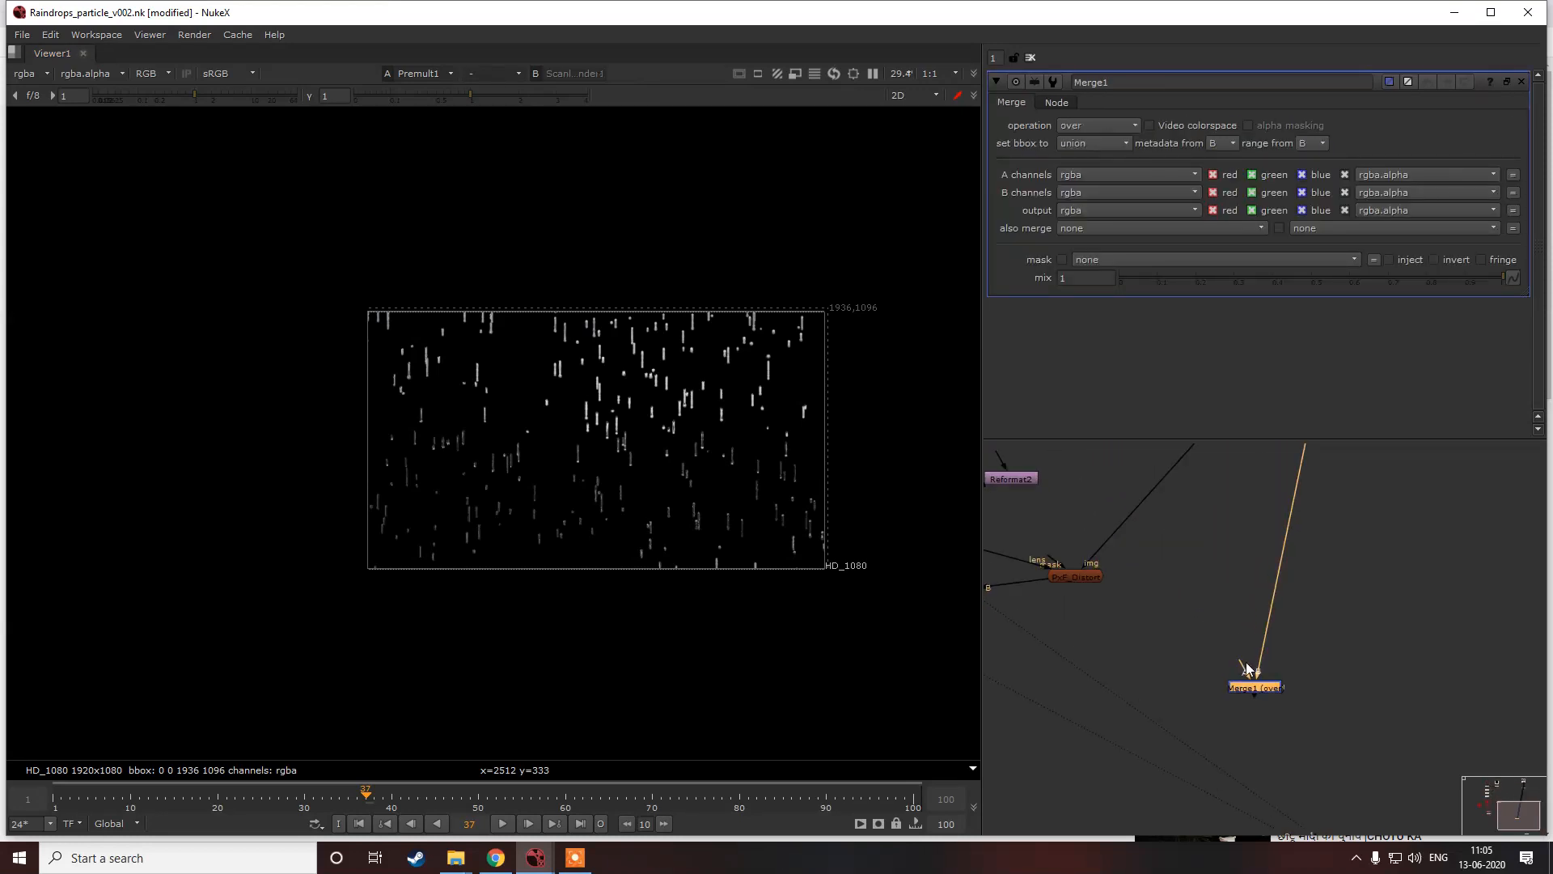
# Step: Connect the Merge node's A input to Premult1 and inspect the drops composited over the city plate
pyautogui.moveTo(1035, 630)
pyautogui.mouseDown()
pyautogui.moveTo(1176, 611)
pyautogui.moveTo(1025, 608)
pyautogui.mouseUp()
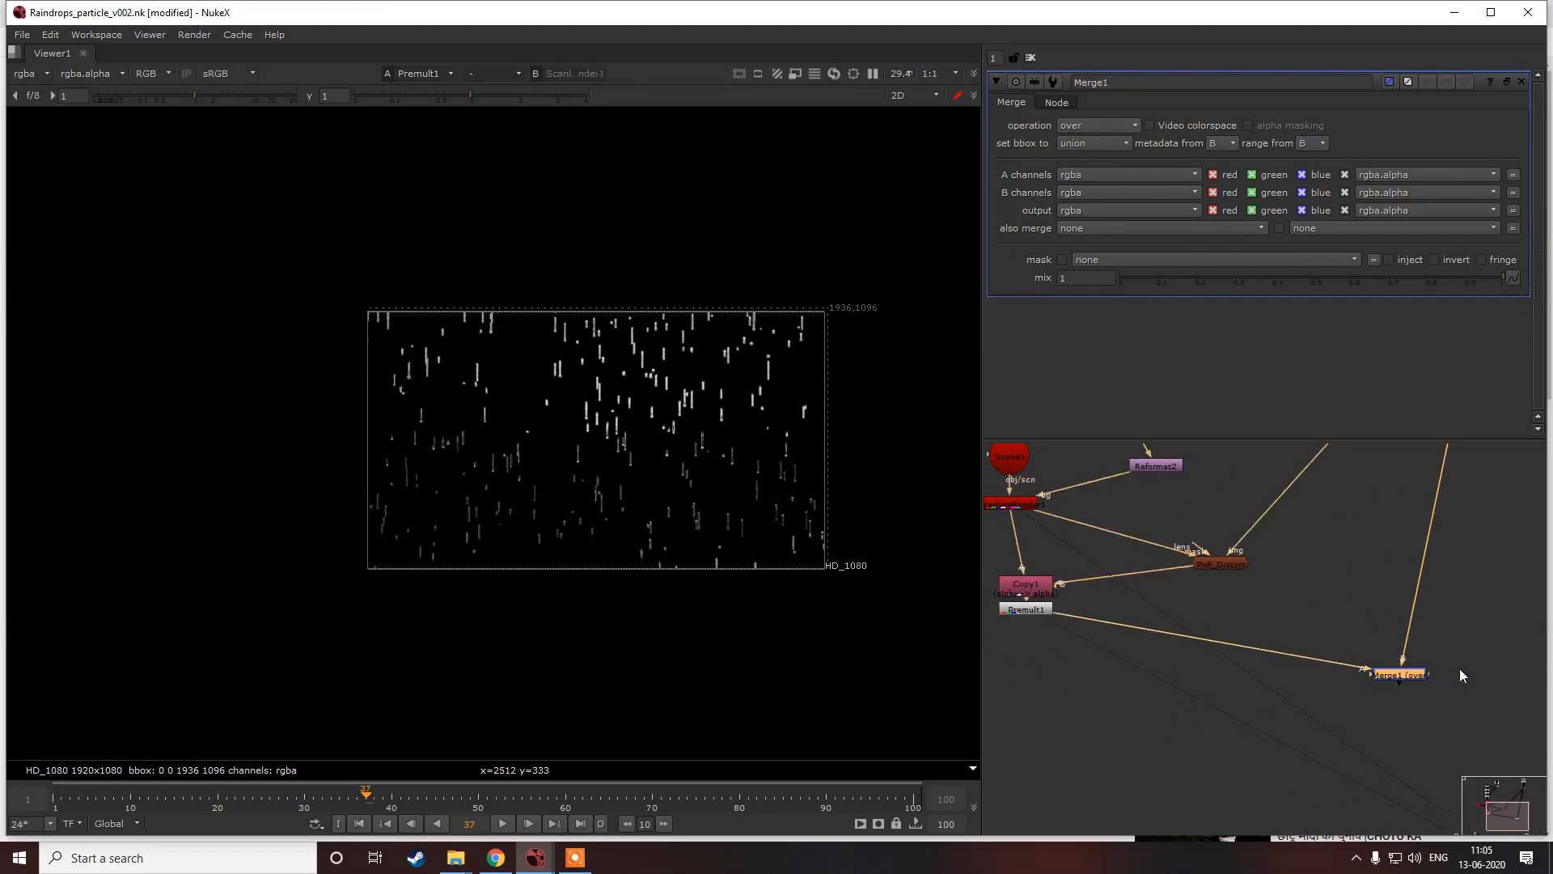
pyautogui.moveTo(1415, 679); pyautogui.dragTo(1465, 659)
pyautogui.press('1')
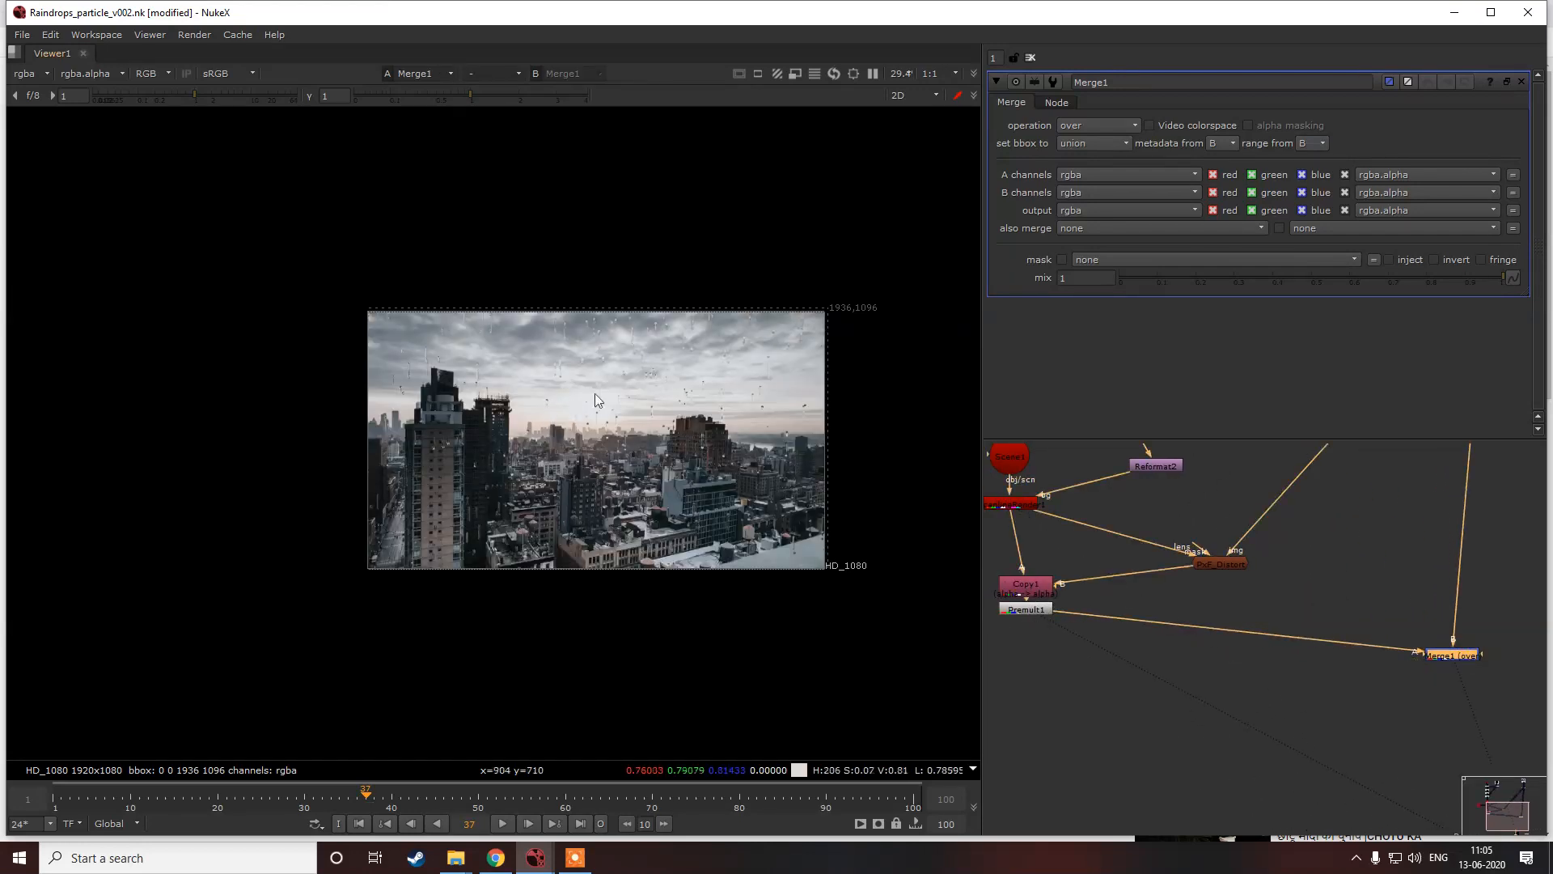
pyautogui.scroll(5, 639, 389)
pyautogui.moveTo(639, 387); pyautogui.dragTo(404, 255, button='middle')
pyautogui.scroll(-4, 405, 255)
pyautogui.moveTo(489, 347); pyautogui.dragTo(304, 335, button='middle')
pyautogui.scroll(3, 701, 288)
pyautogui.press('f')
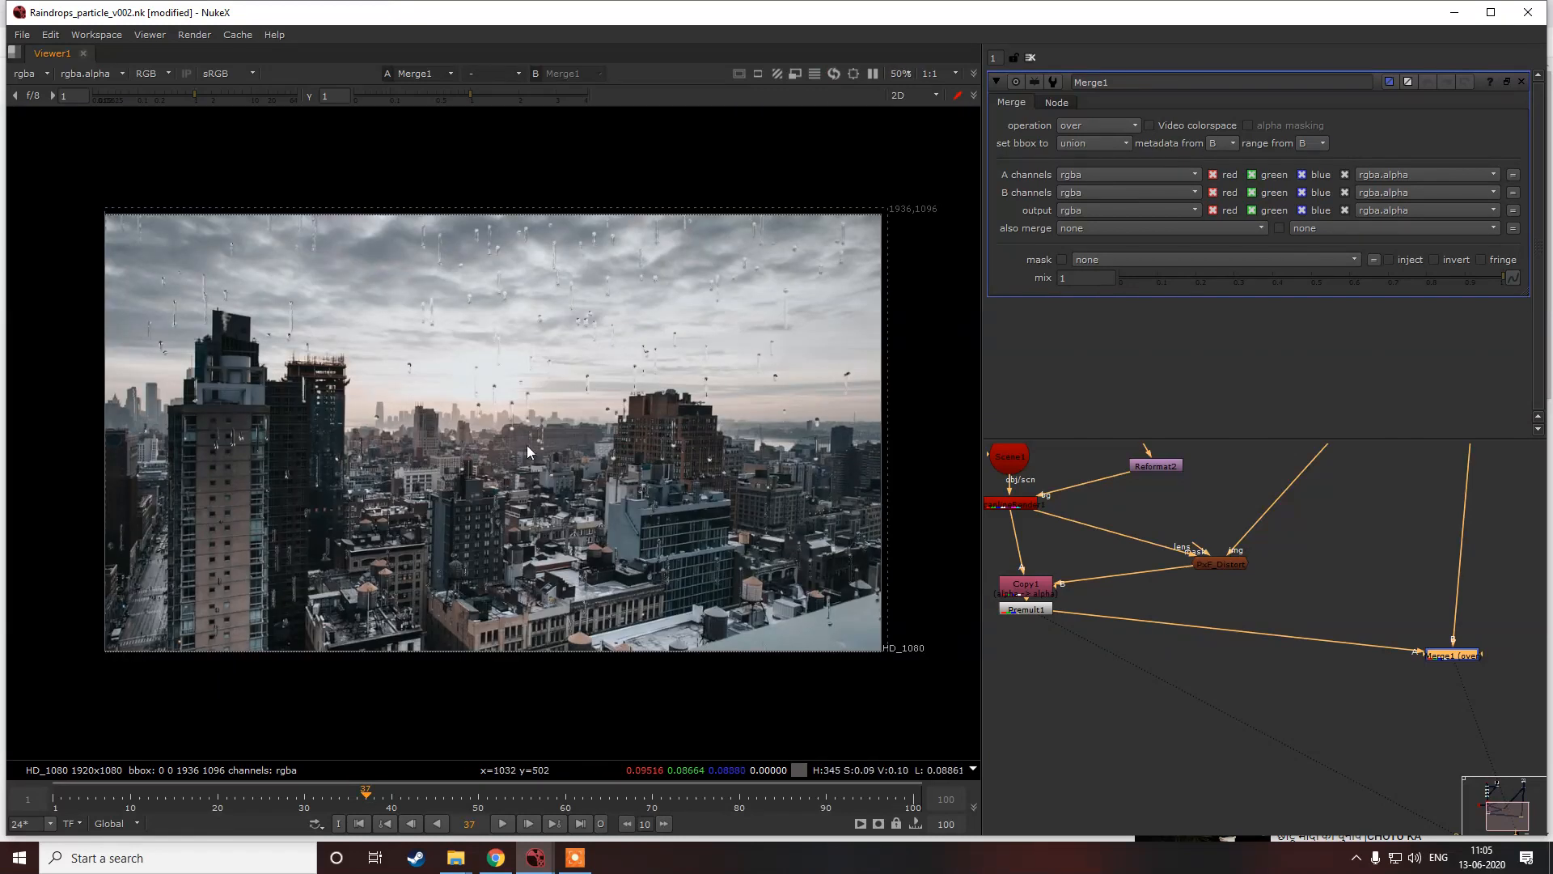
# Step: Insert a ZDefocus node between the city plate and the Merge node's B input
pyautogui.scroll(-3, 1380, 508)
pyautogui.moveTo(1379, 501); pyautogui.dragTo(1242, 569, button='middle')
pyautogui.scroll(2, 1332, 542)
pyautogui.click(1333, 542)
pyautogui.press('Tab')
pyautogui.write('z')
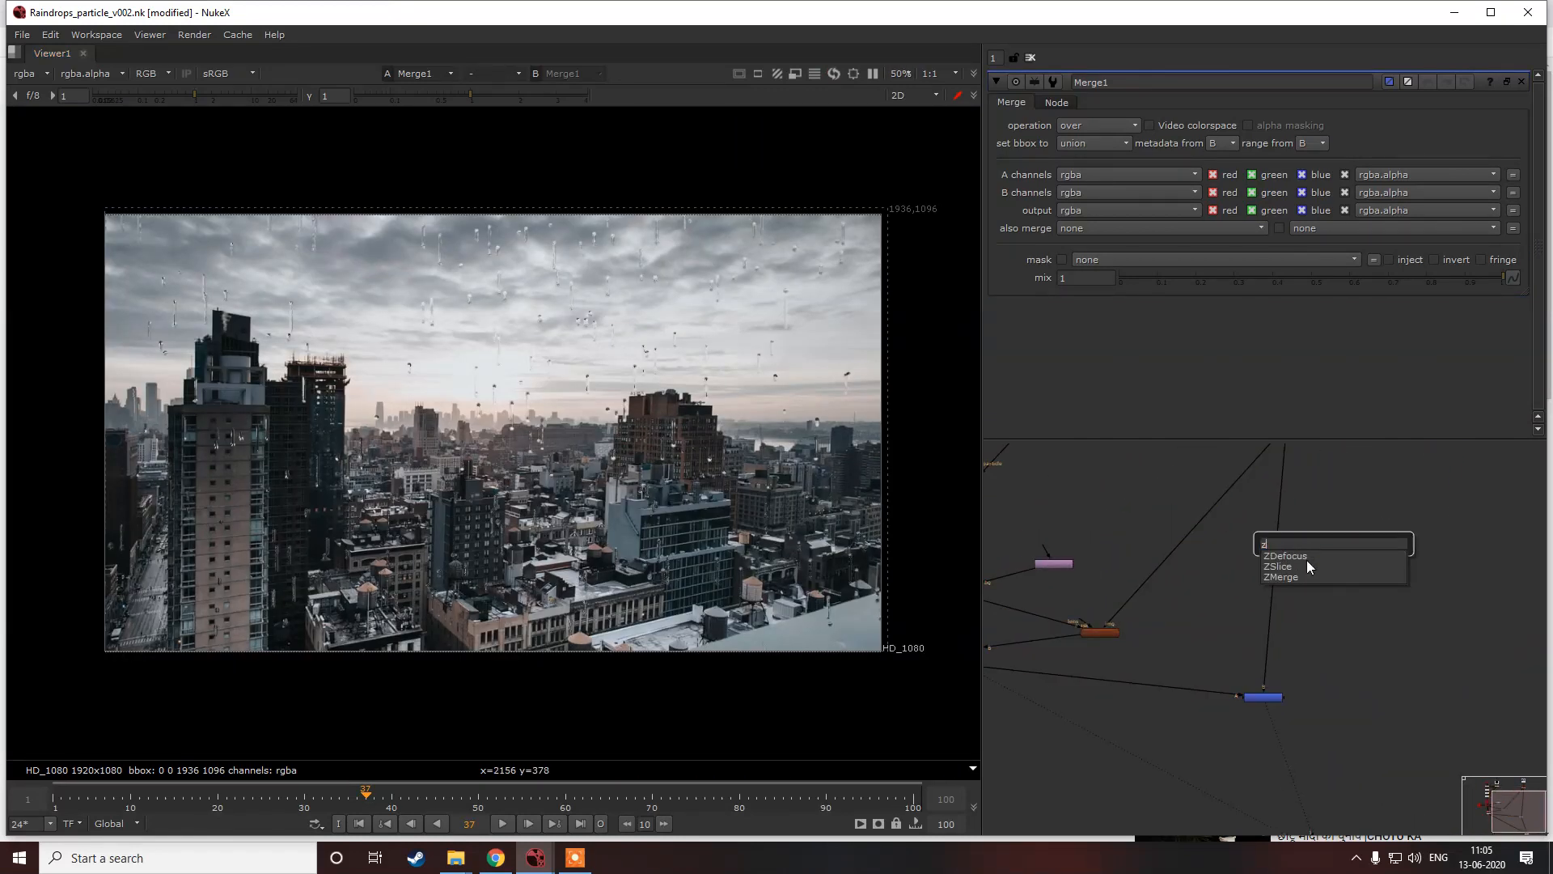
pyautogui.click(1306, 560)
pyautogui.moveTo(1331, 542); pyautogui.dragTo(1280, 548)
# Step: View the ZDefocus output and set its size to 18 and its maximum to 38
pyautogui.press('1')
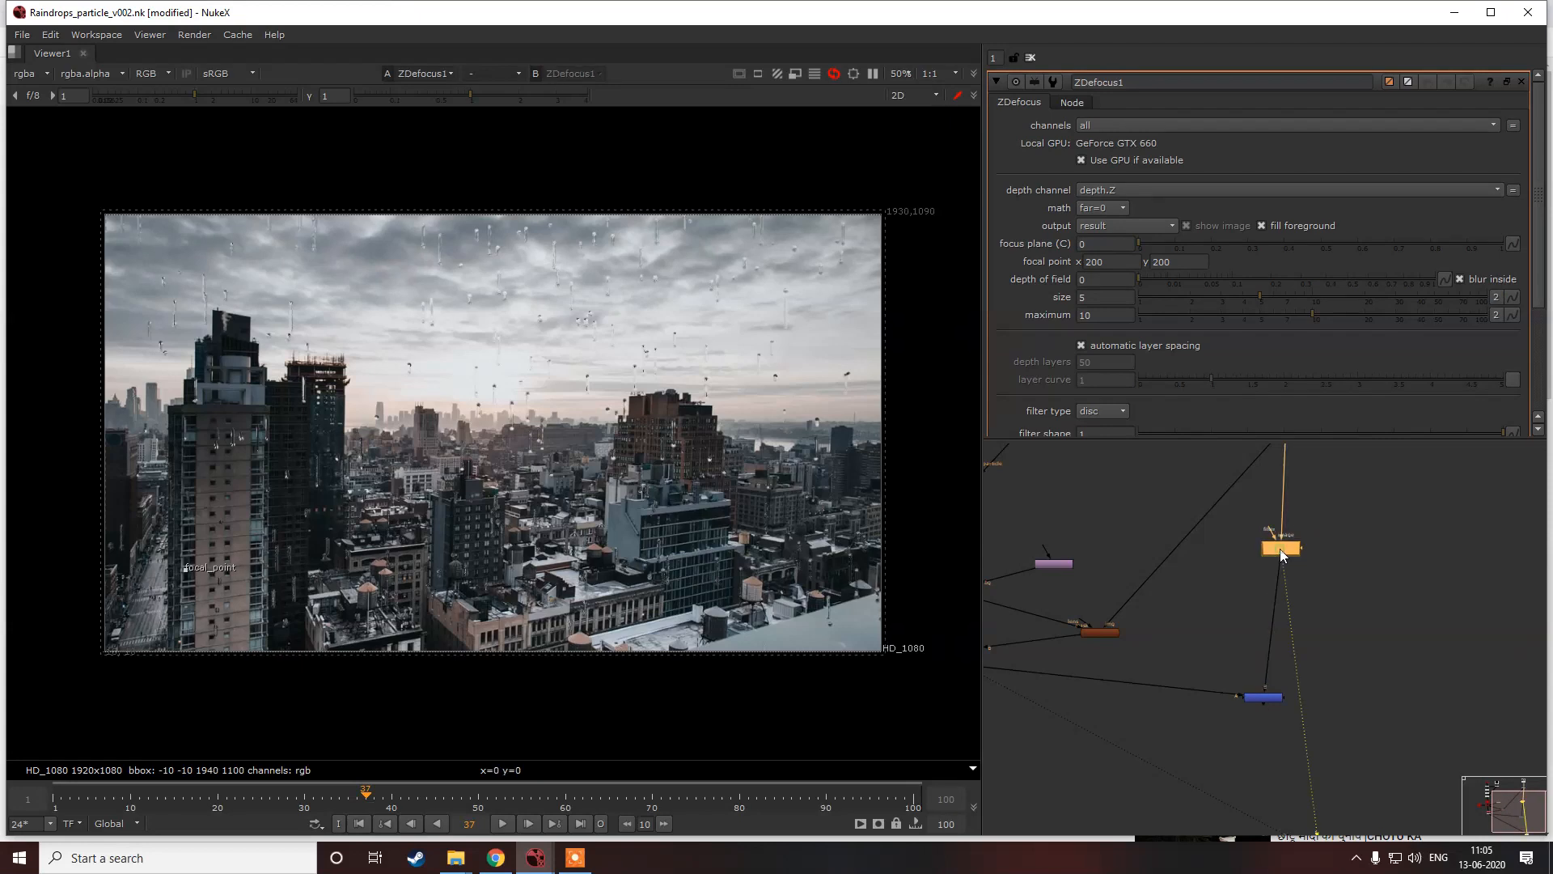
pyautogui.click(1358, 296)
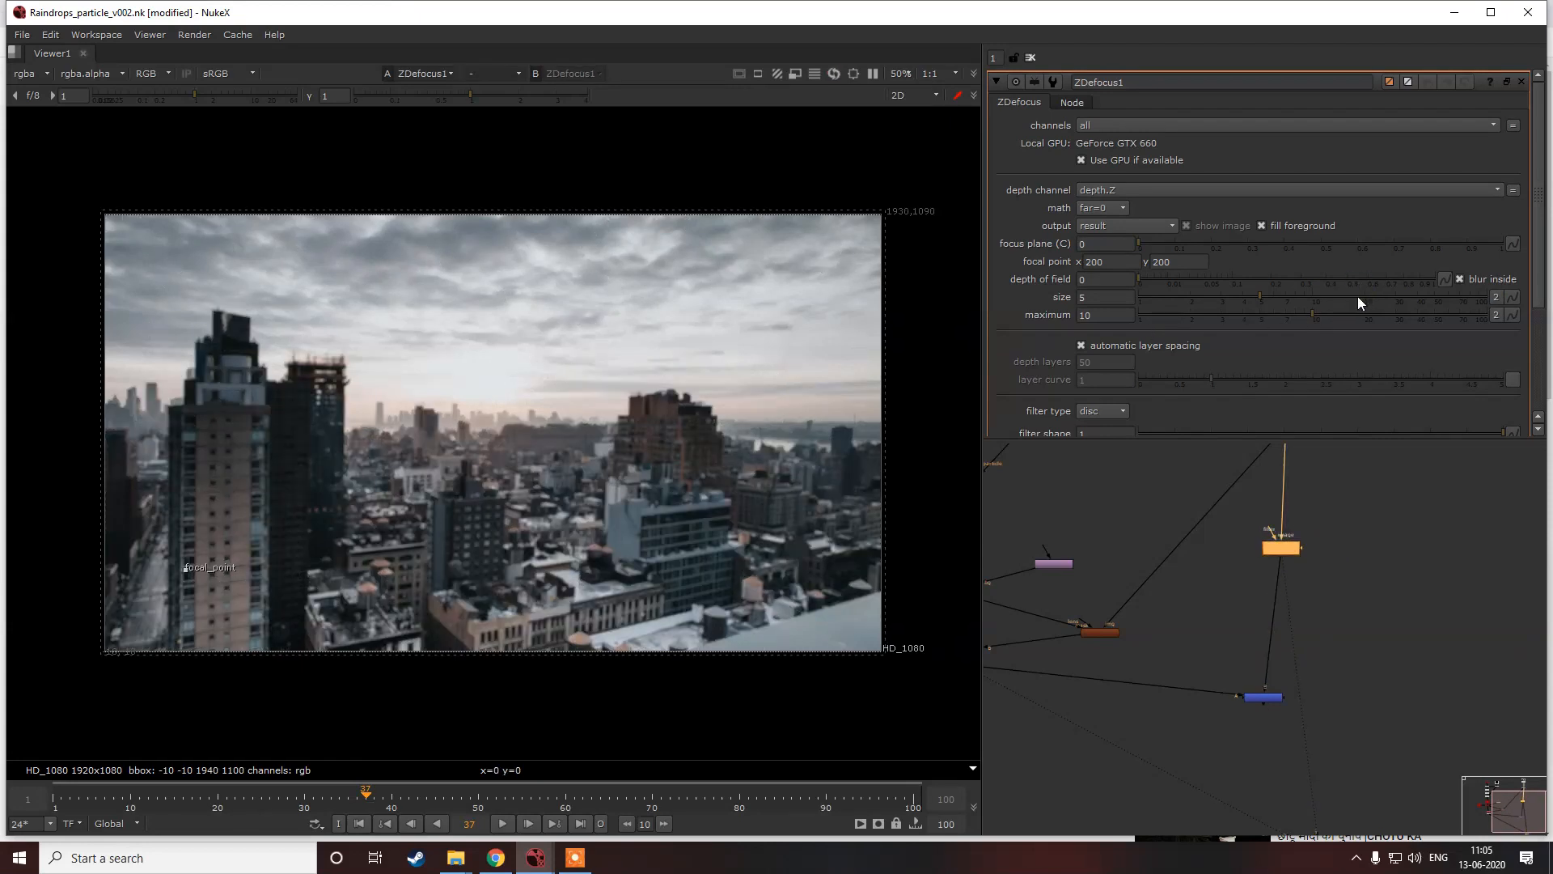
pyautogui.click(1414, 317)
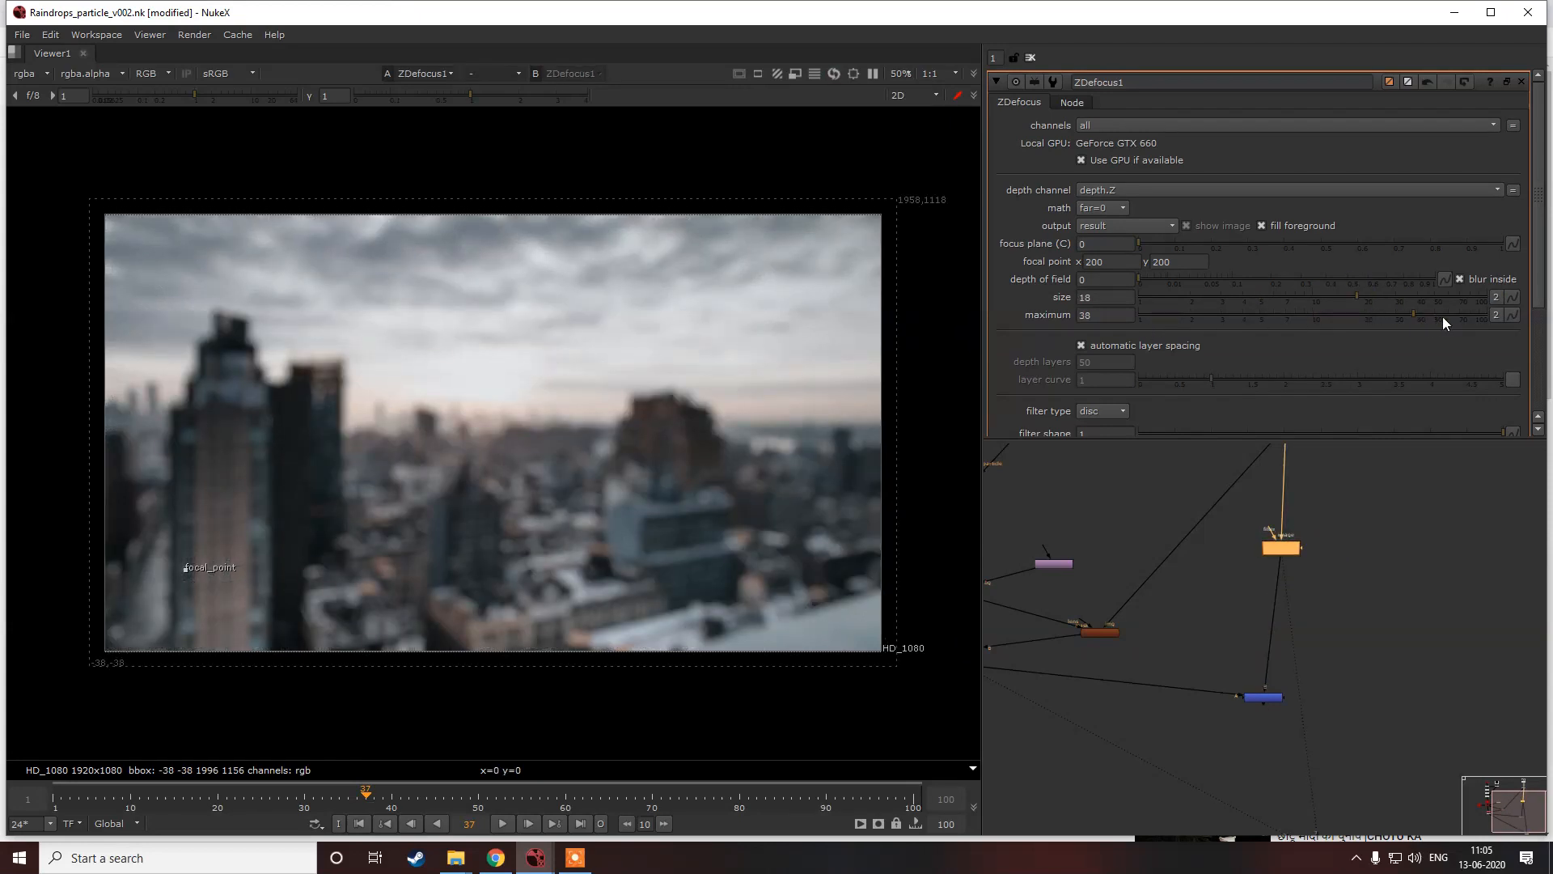
# Step: View the Merge output and examine the drops over the defocused plate up close and briefly in playback
pyautogui.click(1263, 697)
pyautogui.press('1')
pyautogui.doubleClick(1263, 698)
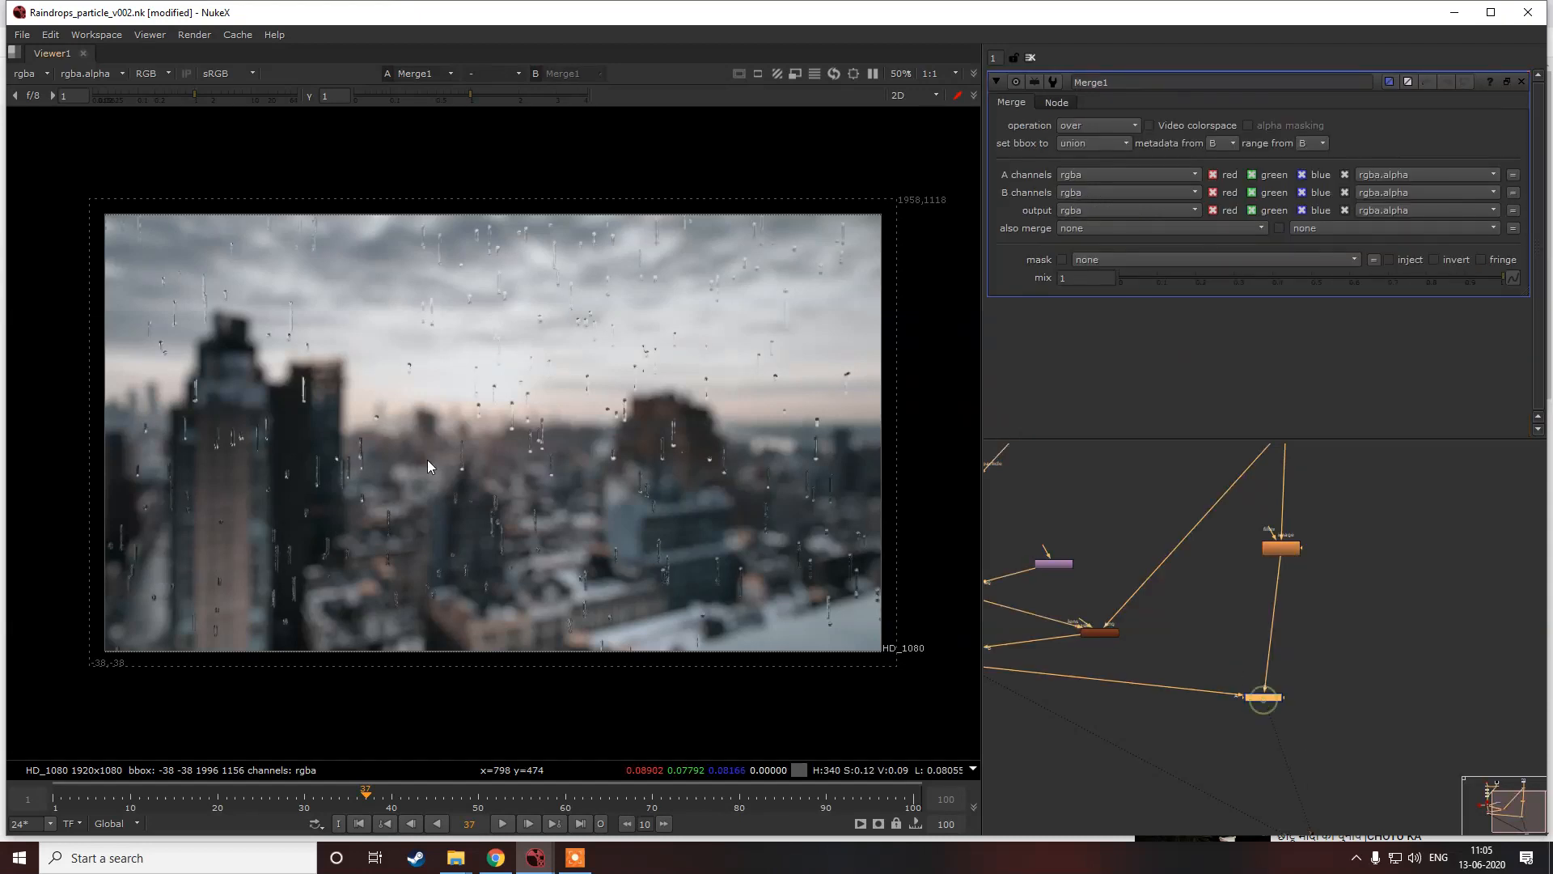
pyautogui.scroll(8, 364, 441)
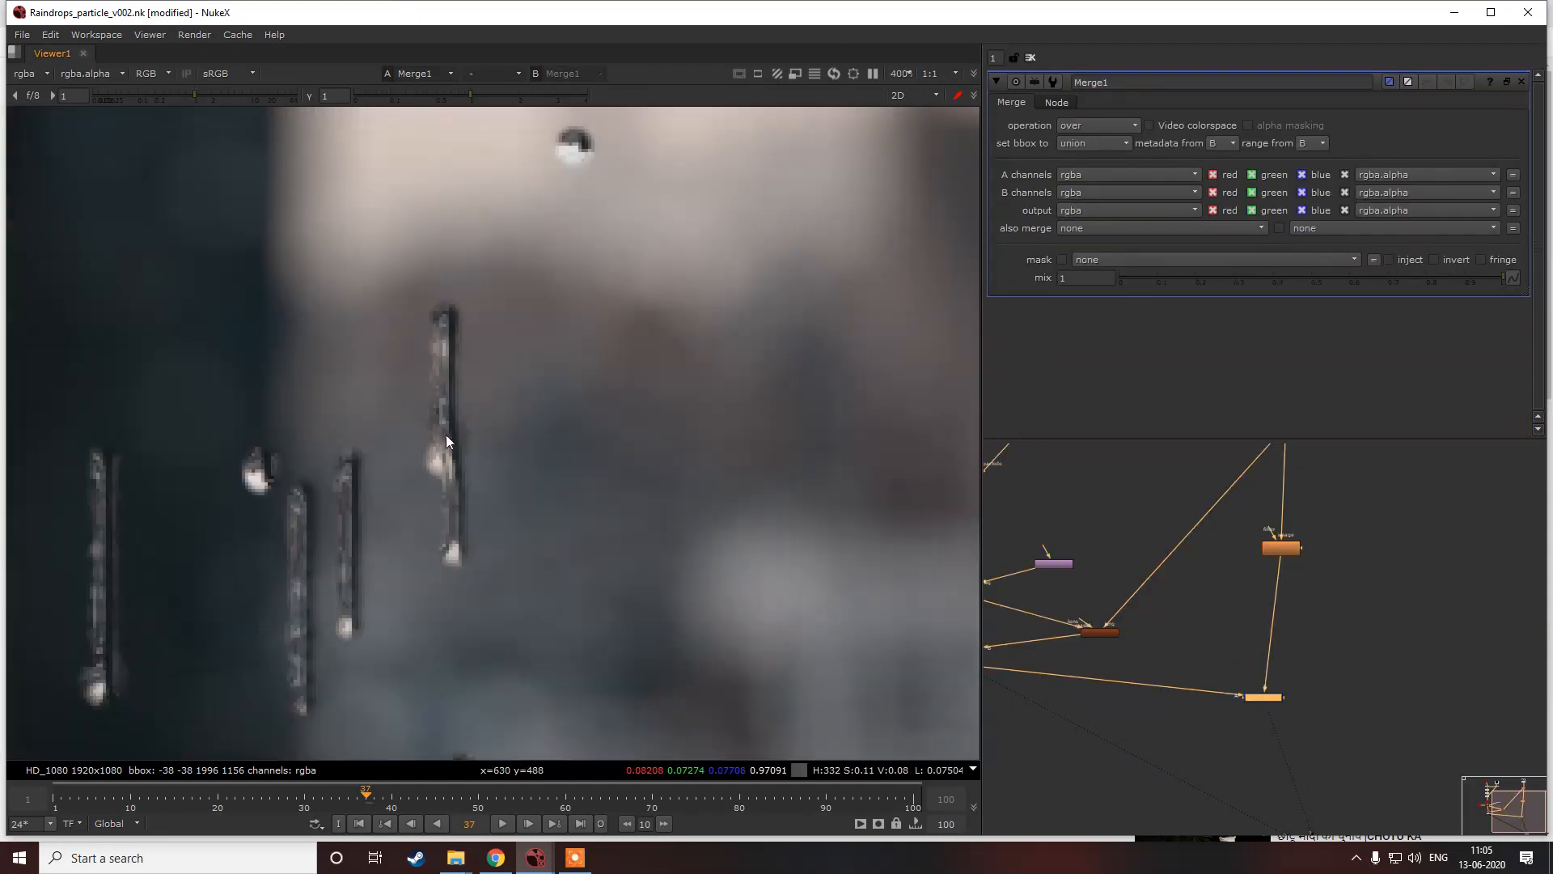
pyautogui.moveTo(1085, 609); pyautogui.dragTo(1153, 555, button='middle')
pyautogui.scroll(-2, 541, 363)
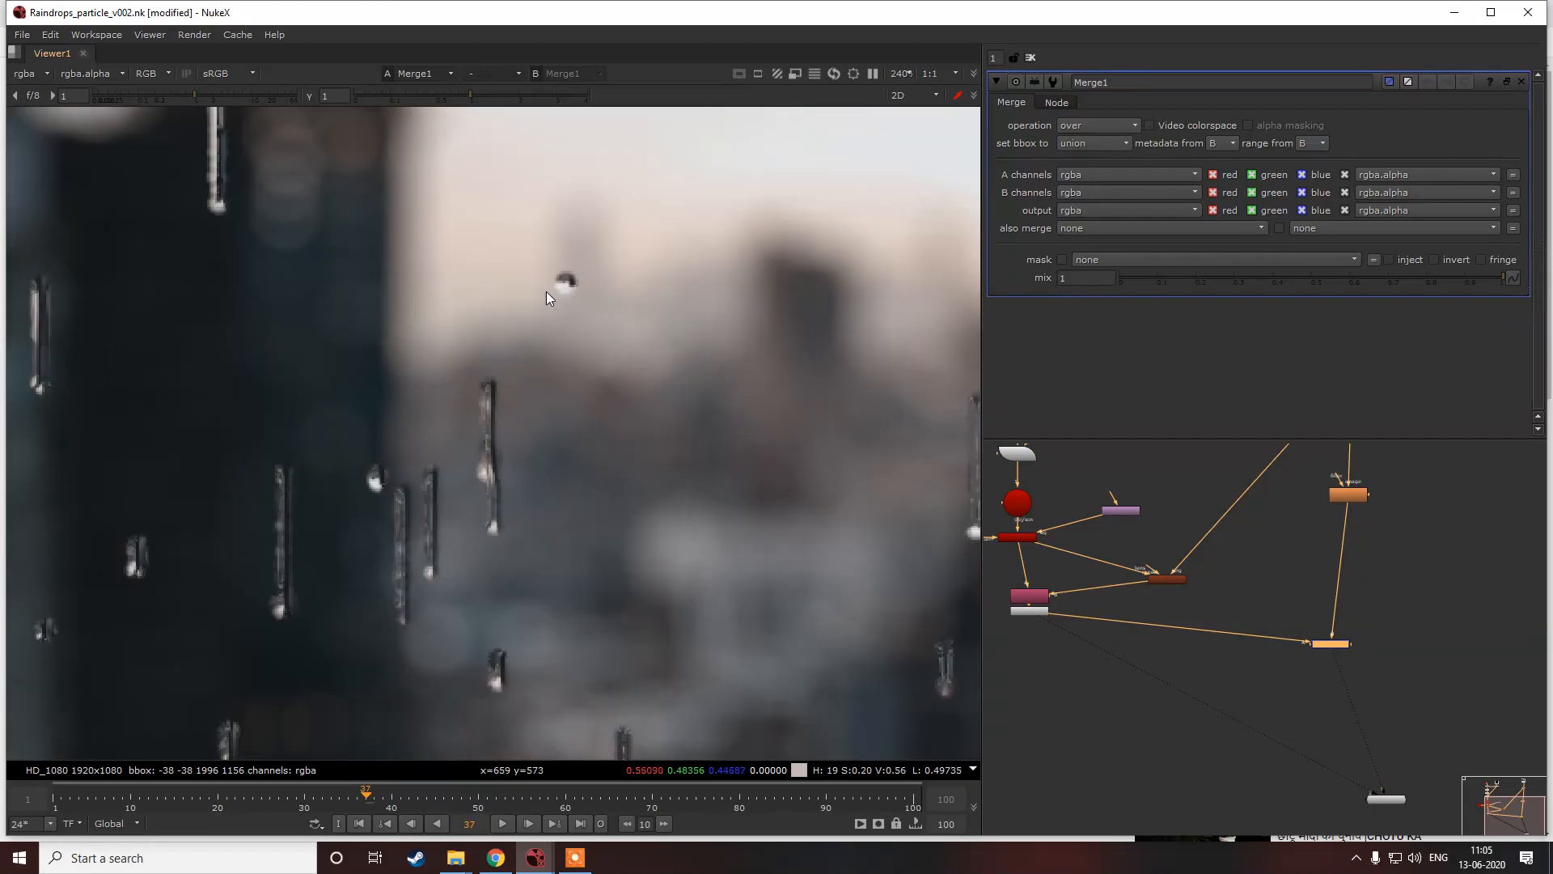
pyautogui.scroll(-6, 599, 293)
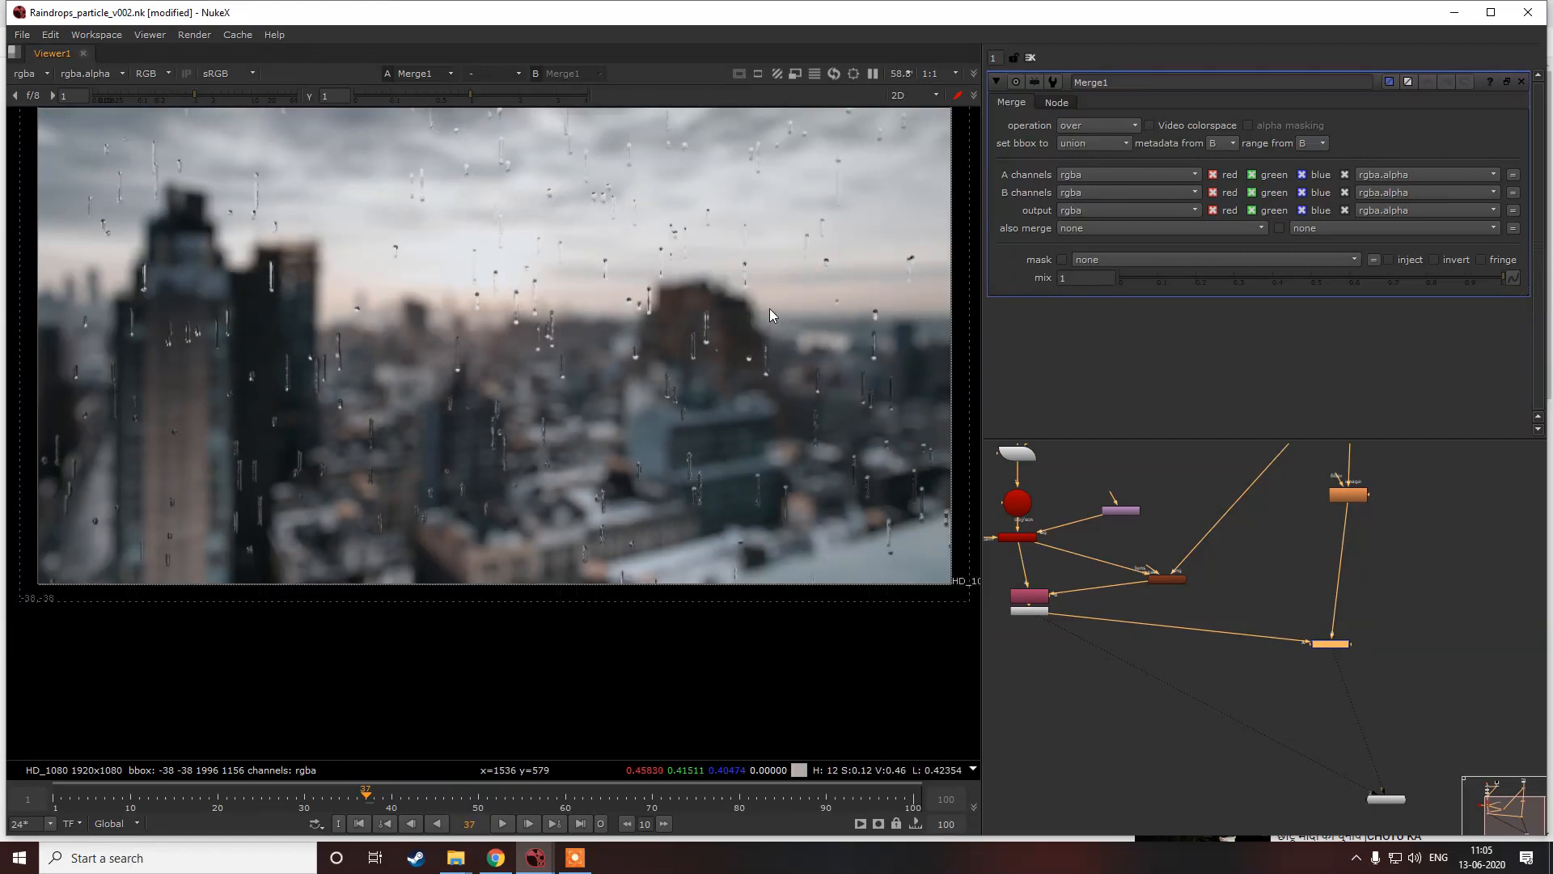
pyautogui.click(599, 336)
pyautogui.press('l')
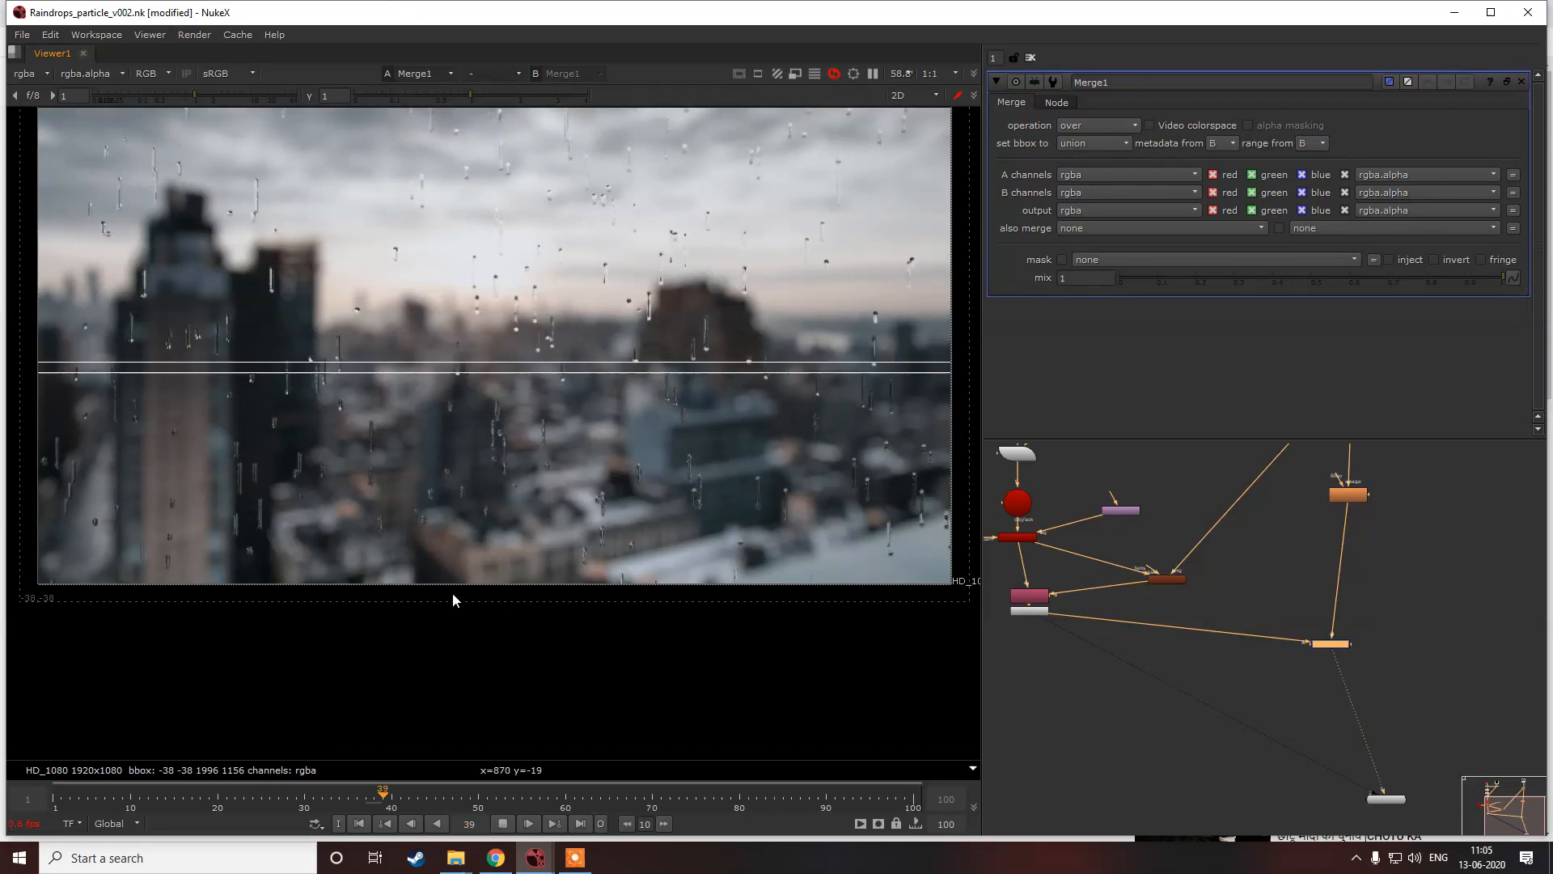
pyautogui.press('k')
# Step: Add dots to square off the links from the ScanlineRender into the distortion node and from that node into Copy1
pyautogui.scroll(1, 1107, 608)
pyautogui.moveTo(1059, 615); pyautogui.dragTo(1064, 660)
pyautogui.scroll(-4, 1064, 603)
pyautogui.scroll(2, 1114, 642)
pyautogui.scroll(-2, 1094, 604)
pyautogui.scroll(1, 1050, 517)
pyautogui.moveTo(1035, 493); pyautogui.dragTo(1114, 600)
pyautogui.scroll(2, 1126, 664)
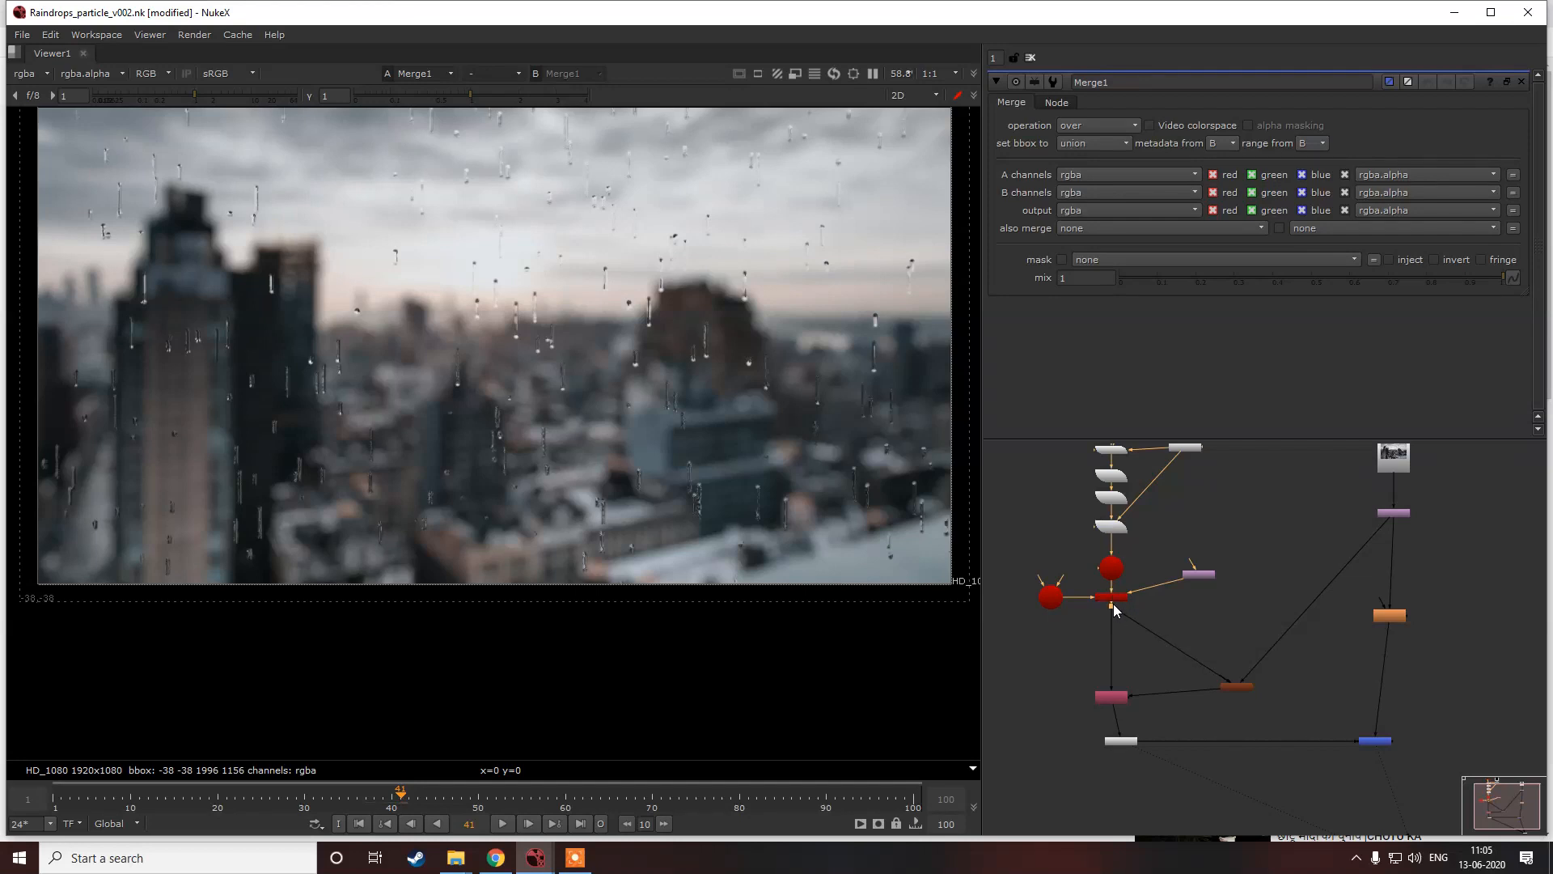
pyautogui.moveTo(1109, 605); pyautogui.dragTo(1237, 639)
pyautogui.click(1236, 685)
pyautogui.press('.')
pyautogui.moveTo(1237, 696); pyautogui.dragTo(1237, 704)
pyautogui.moveTo(1120, 696); pyautogui.dragTo(1119, 702)
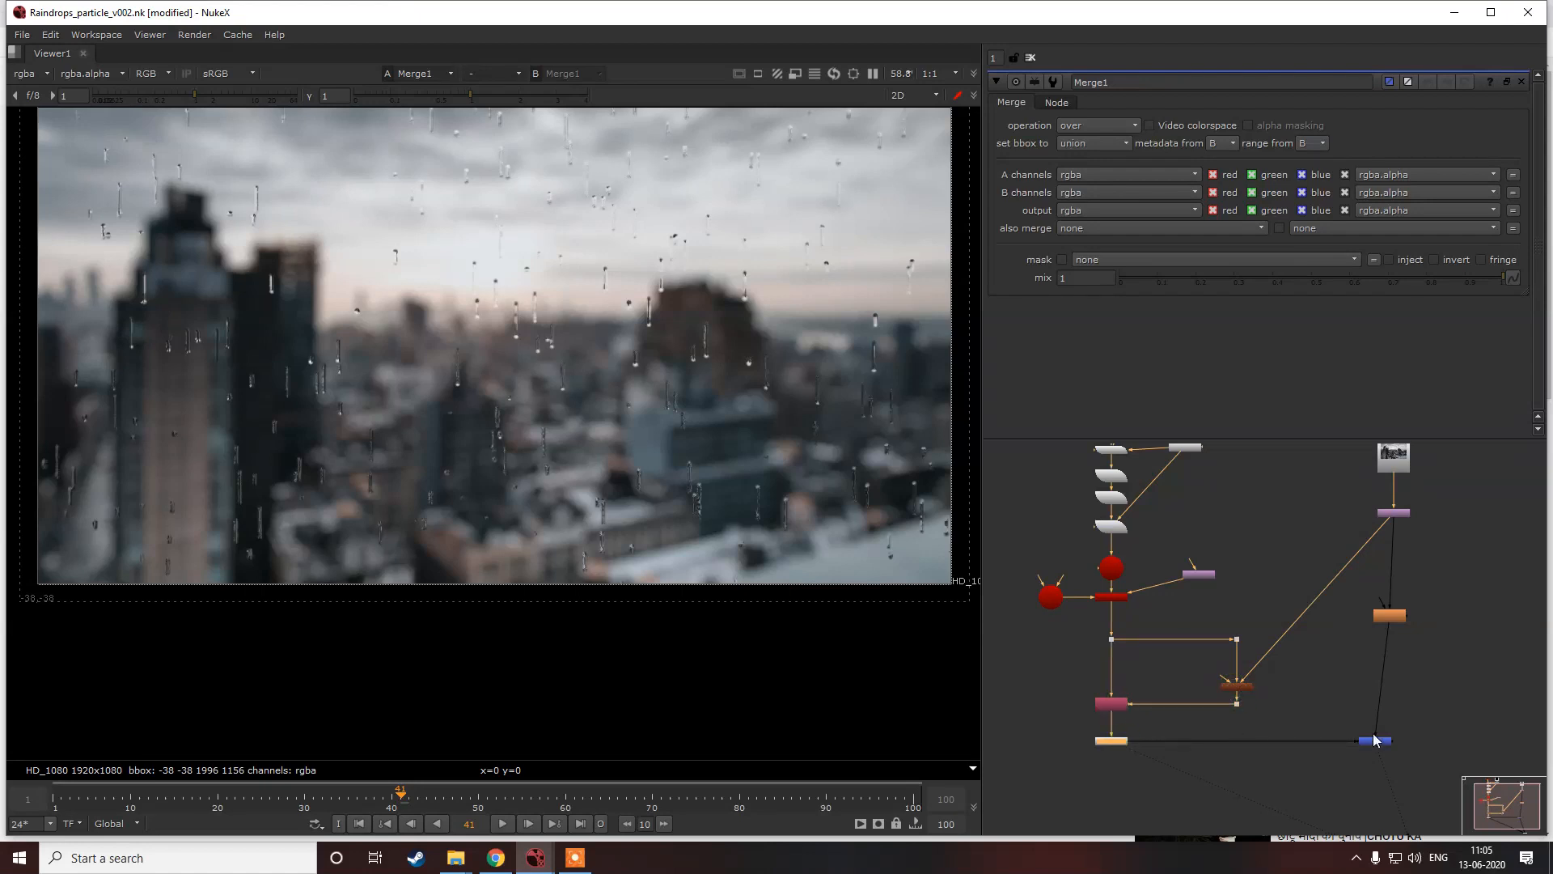
# Step: Align the Merge node beneath ZDefocus and add dots to square off the city plate's link to the distortion node
pyautogui.moveTo(1375, 740); pyautogui.dragTo(1390, 740)
pyautogui.click(1400, 515)
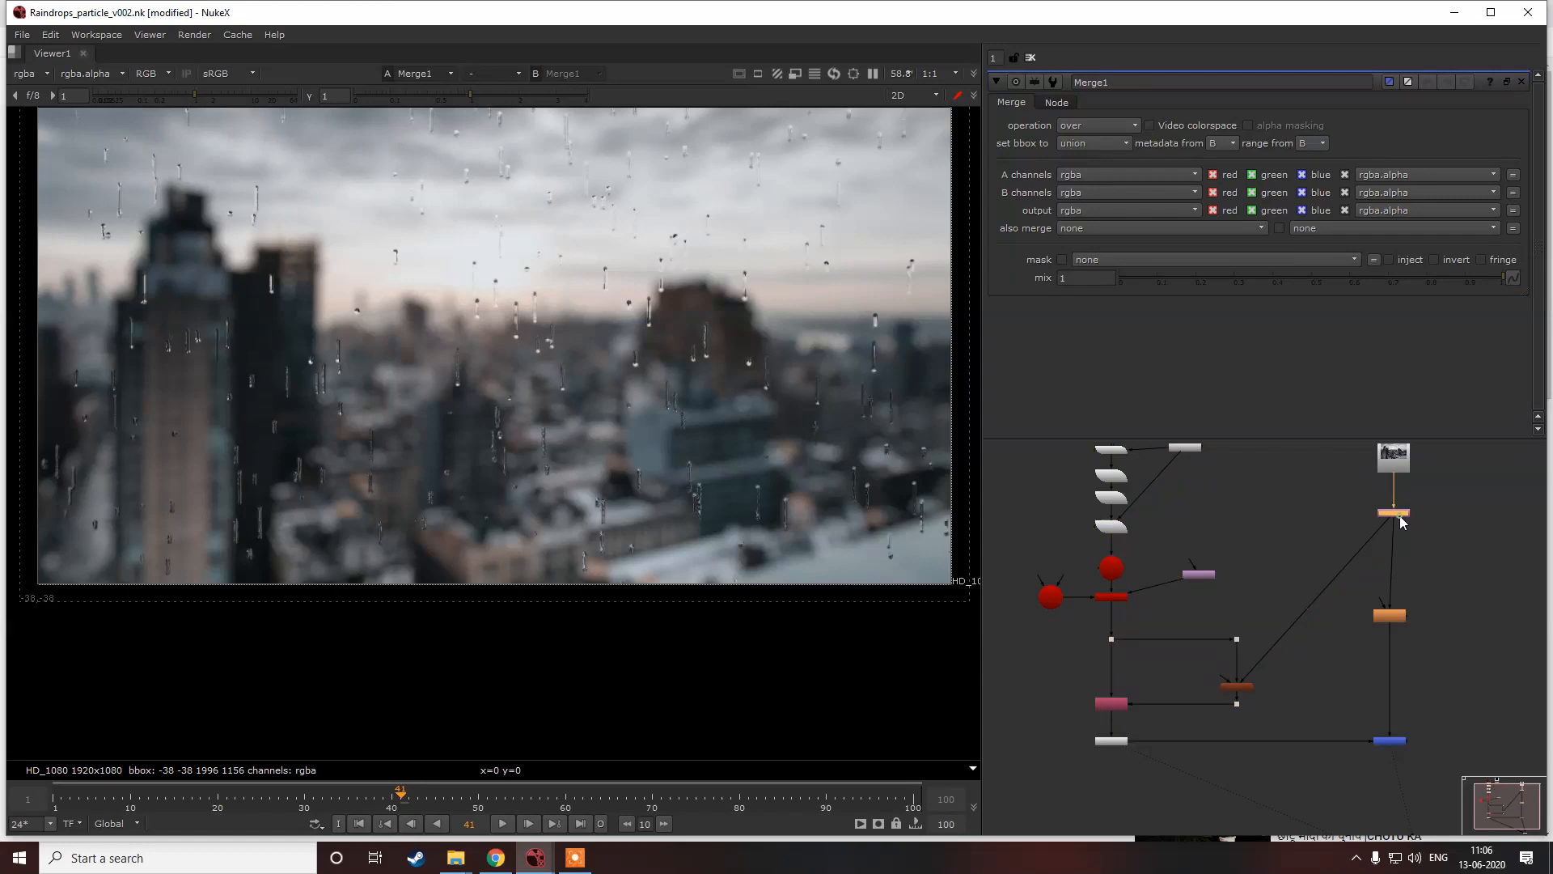
pyautogui.click(1398, 523)
pyautogui.keyDown('ctrl'); pyautogui.moveTo(1391, 522); pyautogui.dragTo(1391, 545); pyautogui.keyUp('ctrl')
pyautogui.scroll(5, 1333, 569)
pyautogui.scroll(-3, 1346, 554)
pyautogui.moveTo(1345, 555); pyautogui.dragTo(1315, 543)
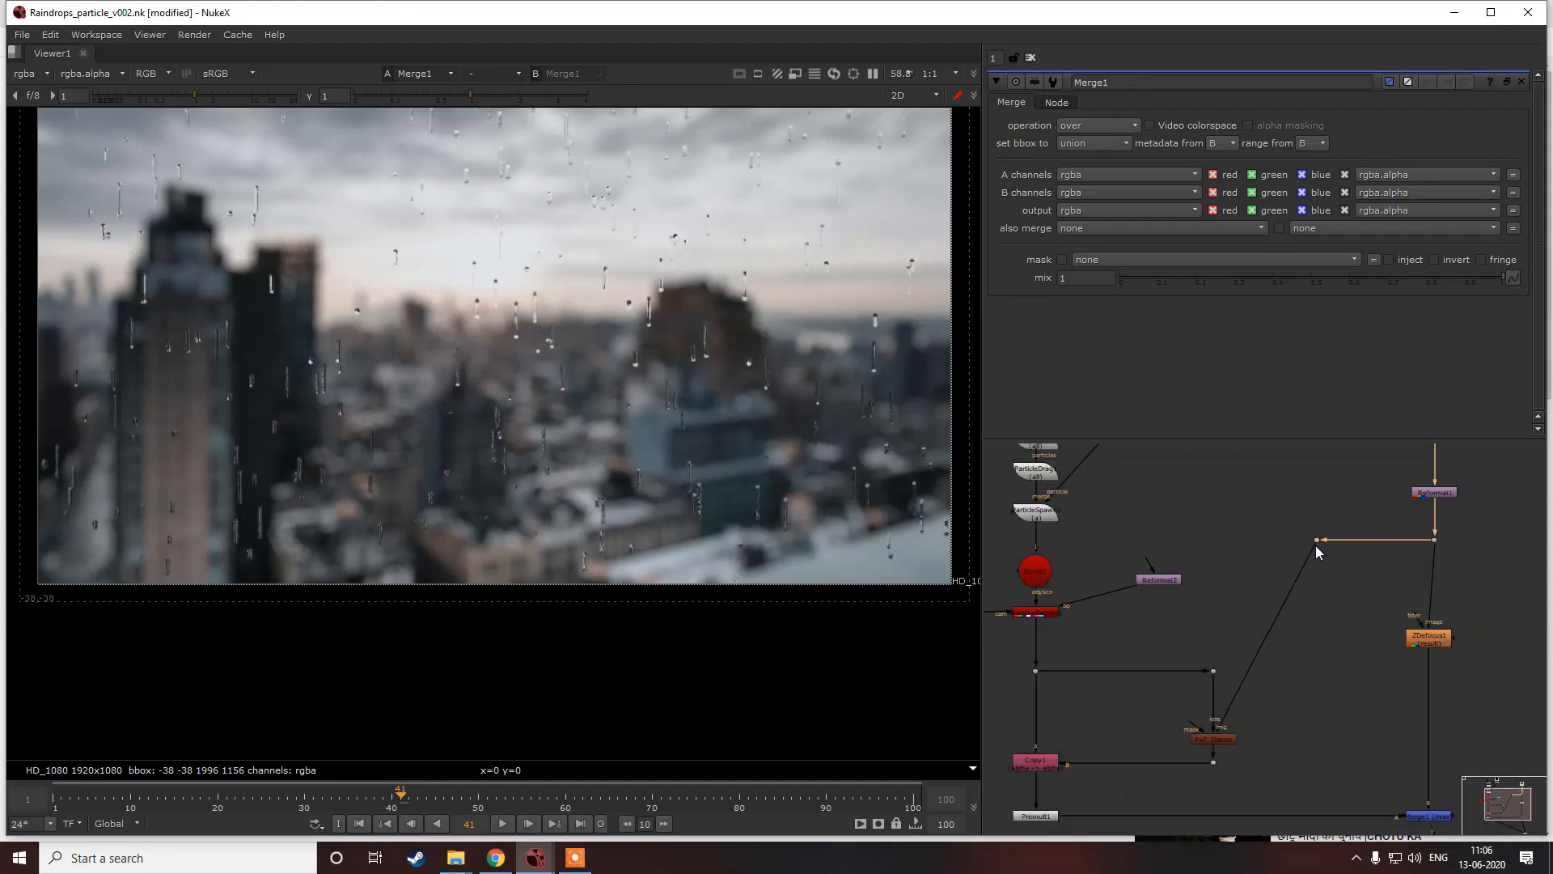
pyautogui.press('.')
pyautogui.moveTo(1324, 604); pyautogui.dragTo(1302, 677)
pyautogui.scroll(-5, 1281, 625)
pyautogui.click(1270, 546)
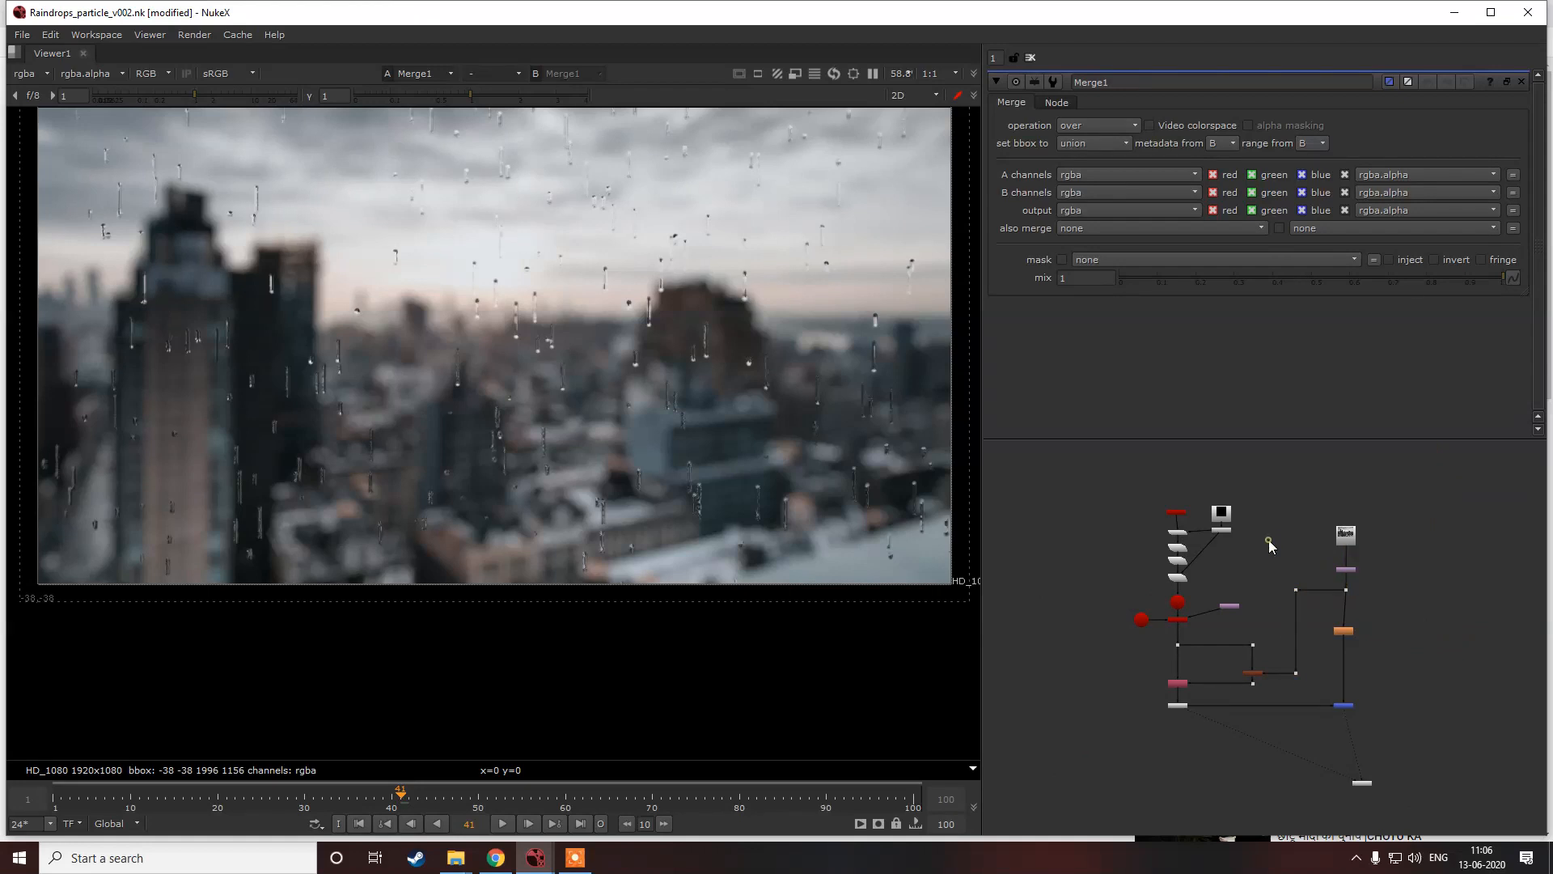
pyautogui.scroll(5, 1261, 534)
pyautogui.moveTo(1215, 564); pyautogui.dragTo(1266, 507)
pyautogui.scroll(-5, 1318, 524)
pyautogui.scroll(3, 1362, 658)
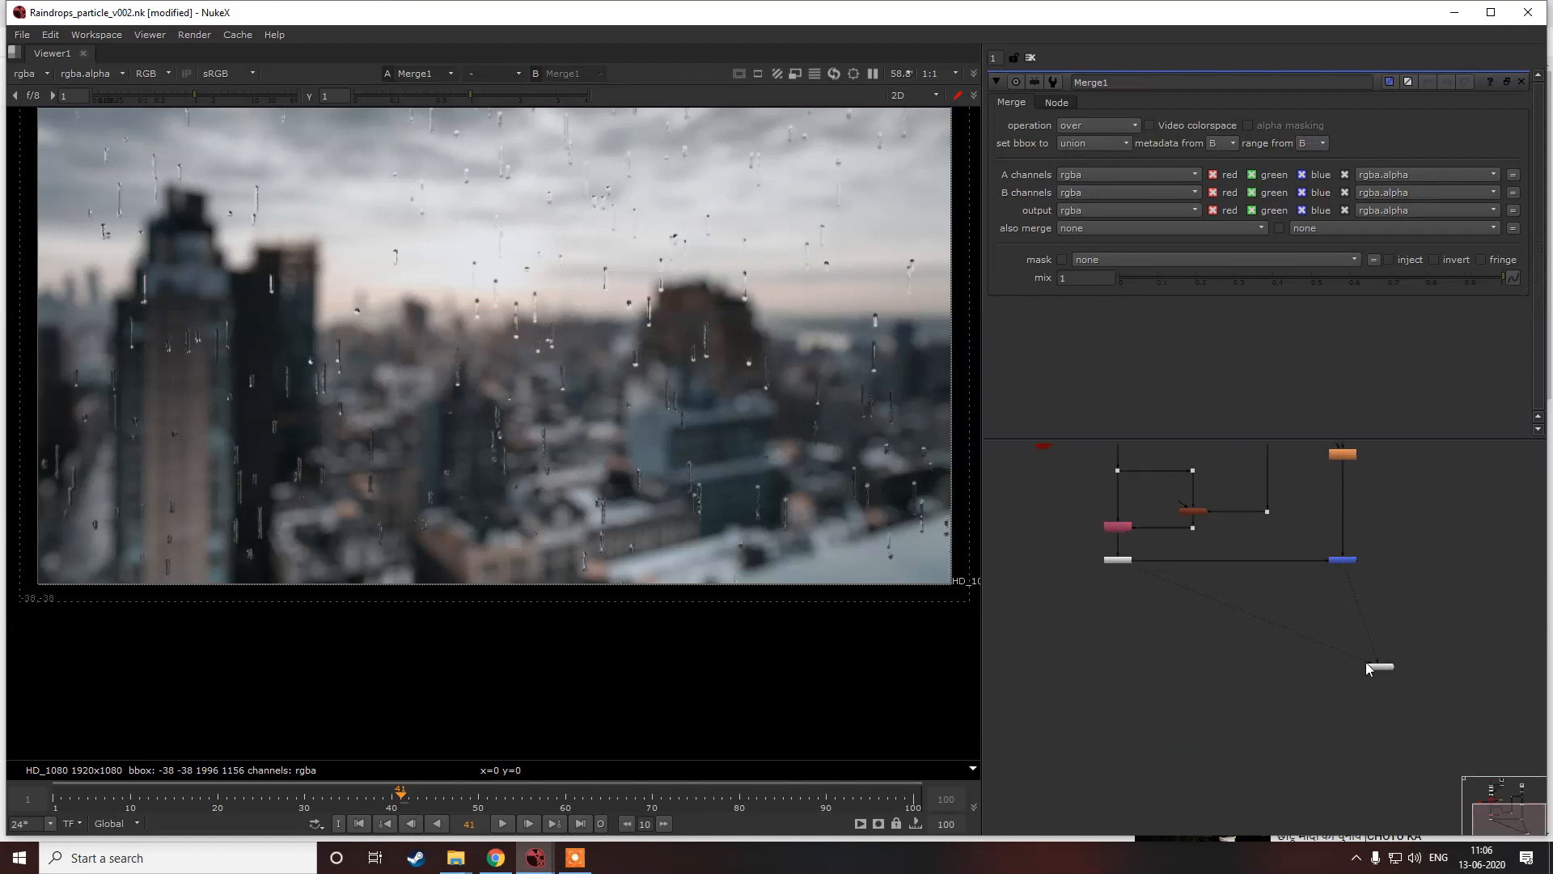
pyautogui.scroll(-3, 1310, 643)
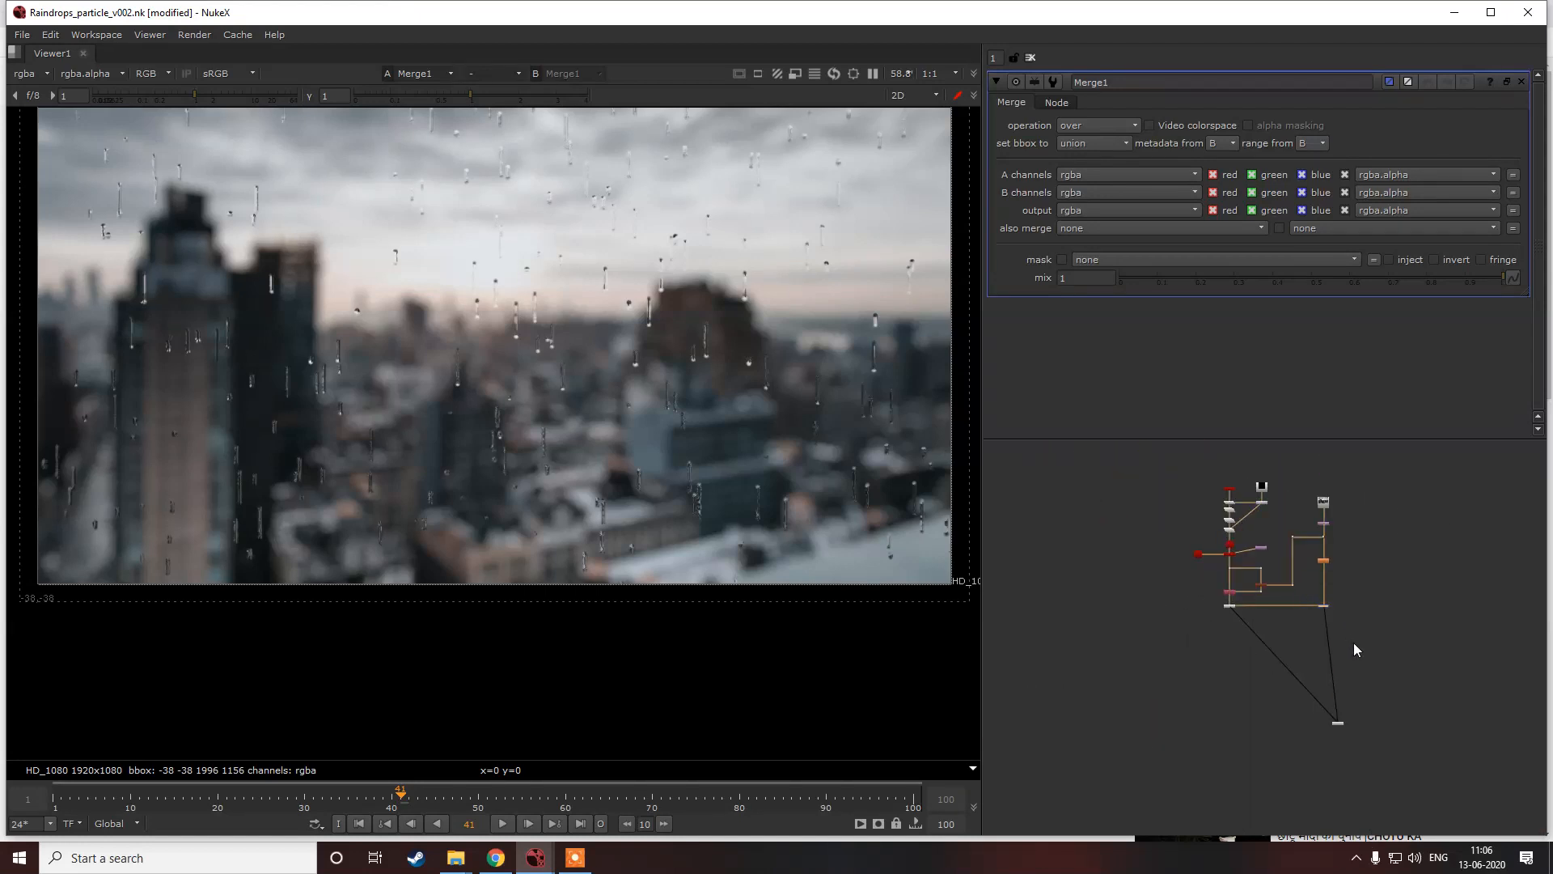
# Step: Insert an EdgeBlur node after Premult1 and check the drop edges in the composite
pyautogui.scroll(2, 530, 373)
pyautogui.scroll(3, 530, 374)
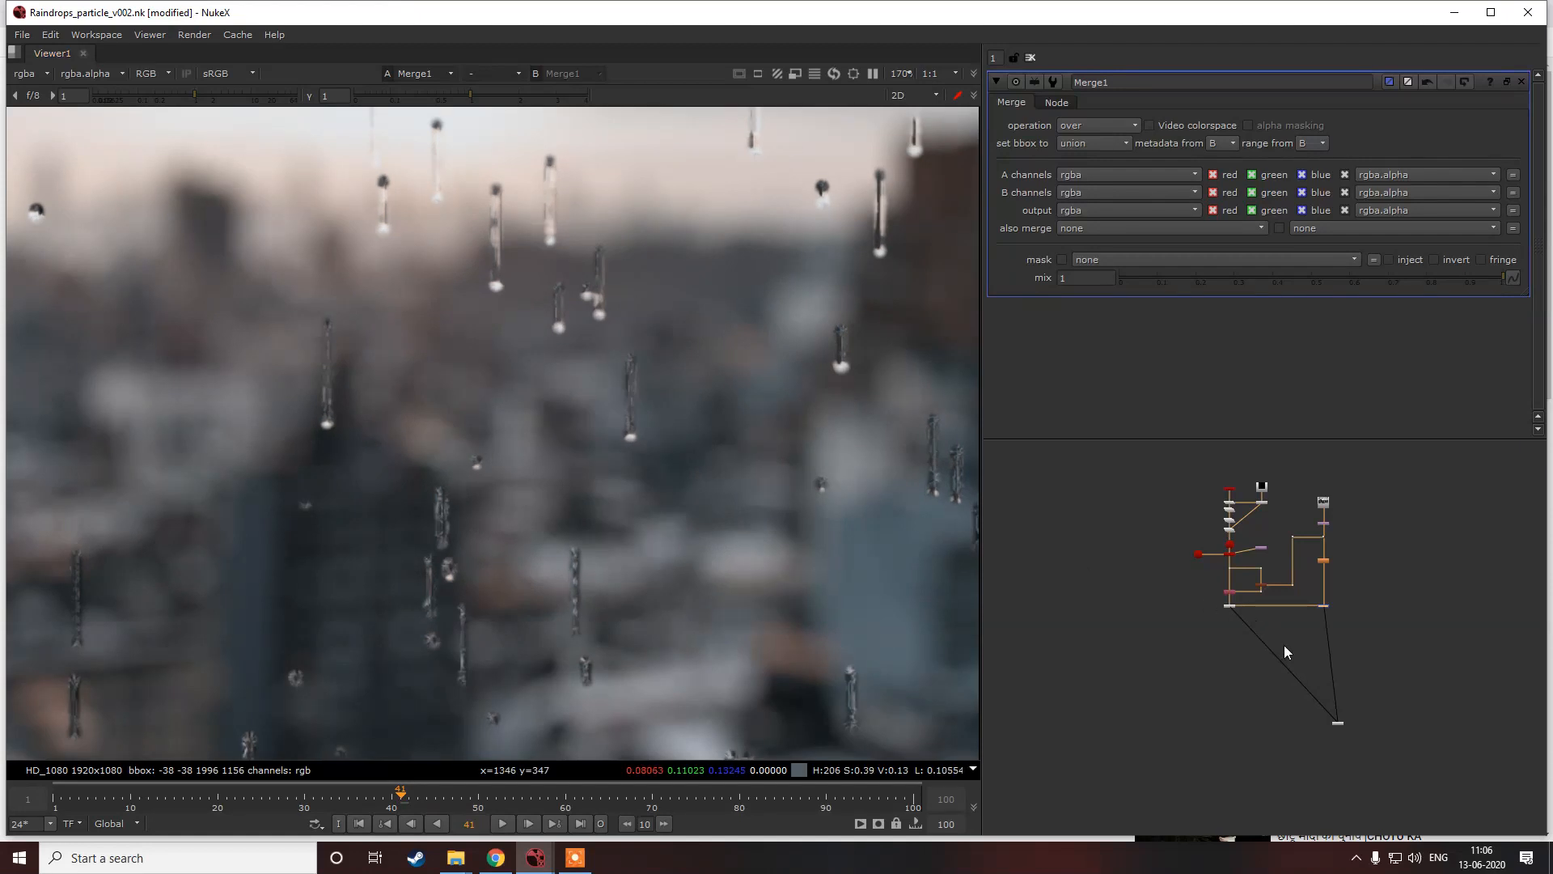
pyautogui.scroll(3, 1278, 642)
pyautogui.click(1196, 617)
pyautogui.press('Tab')
pyautogui.write('edge')
pyautogui.press('Return')
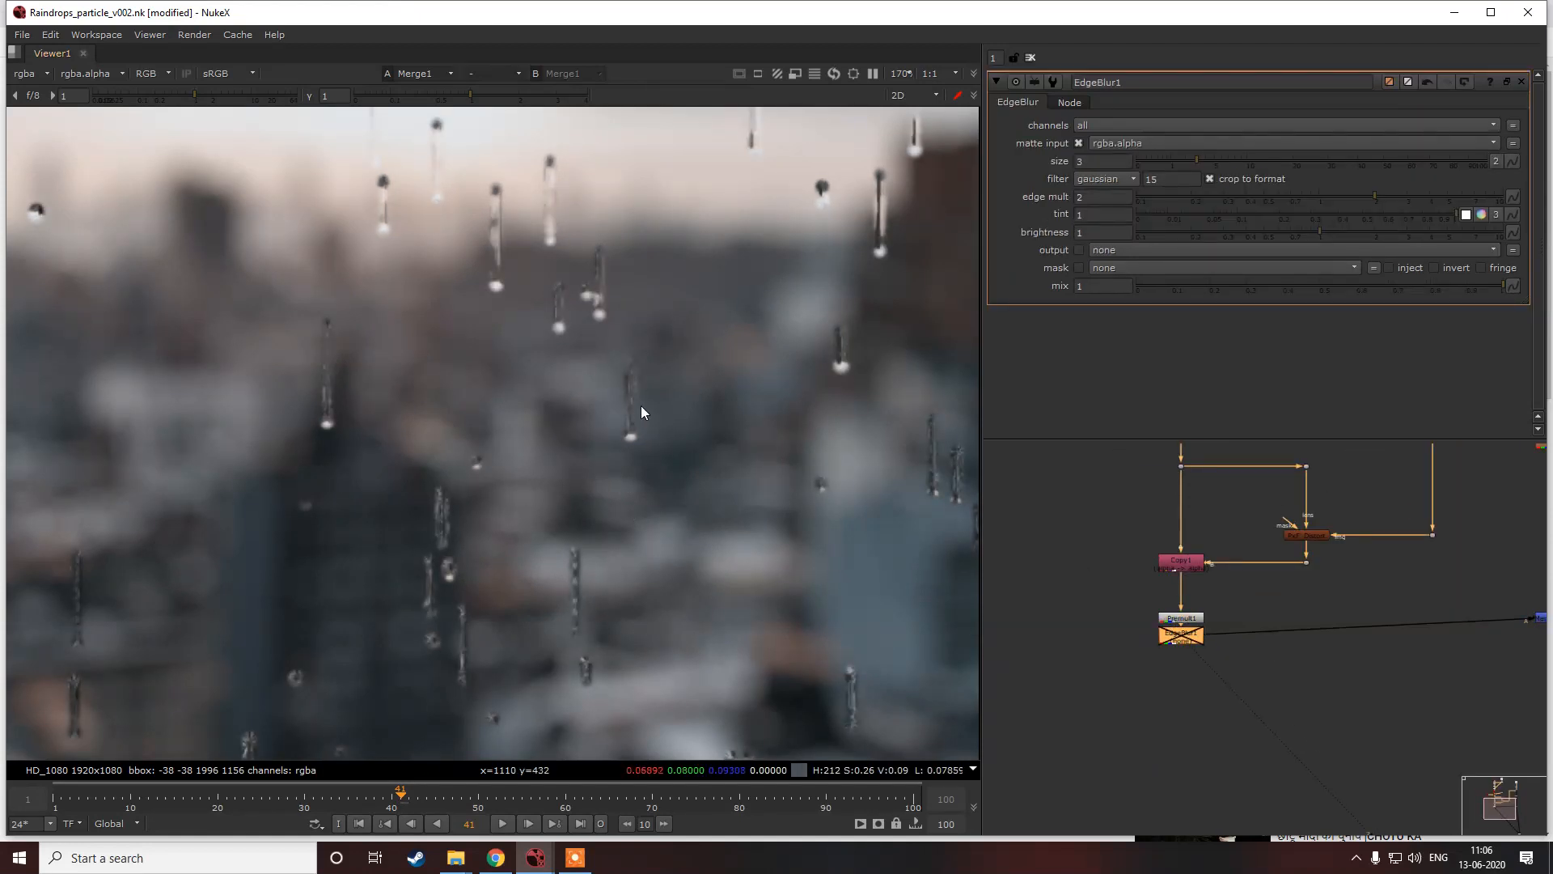
pyautogui.scroll(5, 640, 405)
pyautogui.middleClick(665, 411)
pyautogui.scroll(-5, 1257, 618)
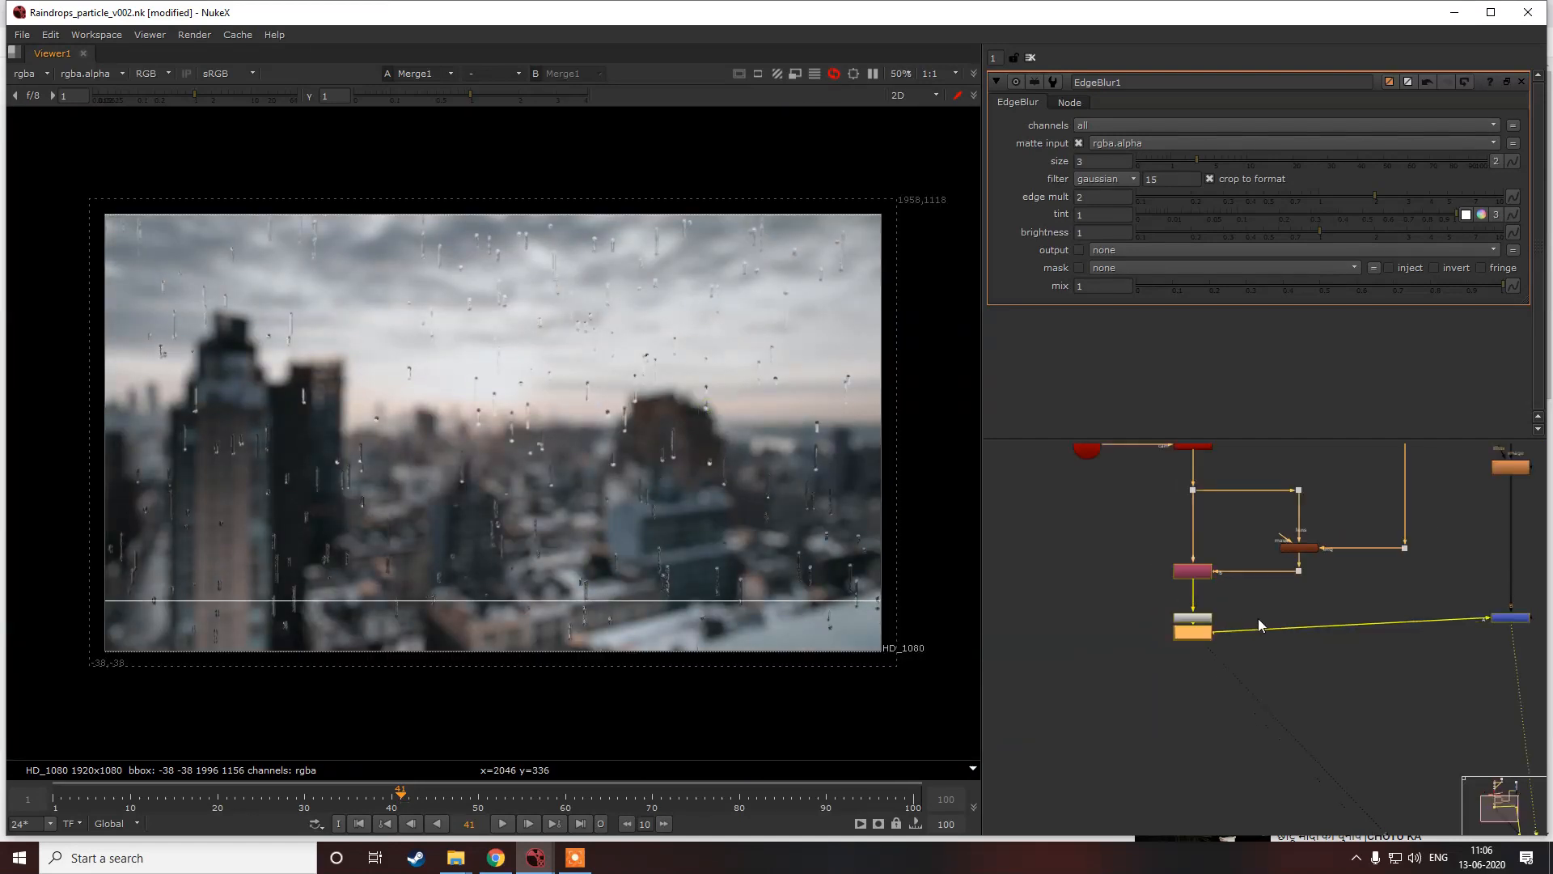
# Step: Duplicate the particle setup, from the emitter card down to the ScanlineRender, beside the original node tree
pyautogui.scroll(-2, 1139, 587)
pyautogui.moveTo(1163, 477); pyautogui.dragTo(1308, 618)
pyautogui.hotkey('ctrl', 'c')
pyautogui.click(1083, 529)
pyautogui.hotkey('ctrl', 'v')
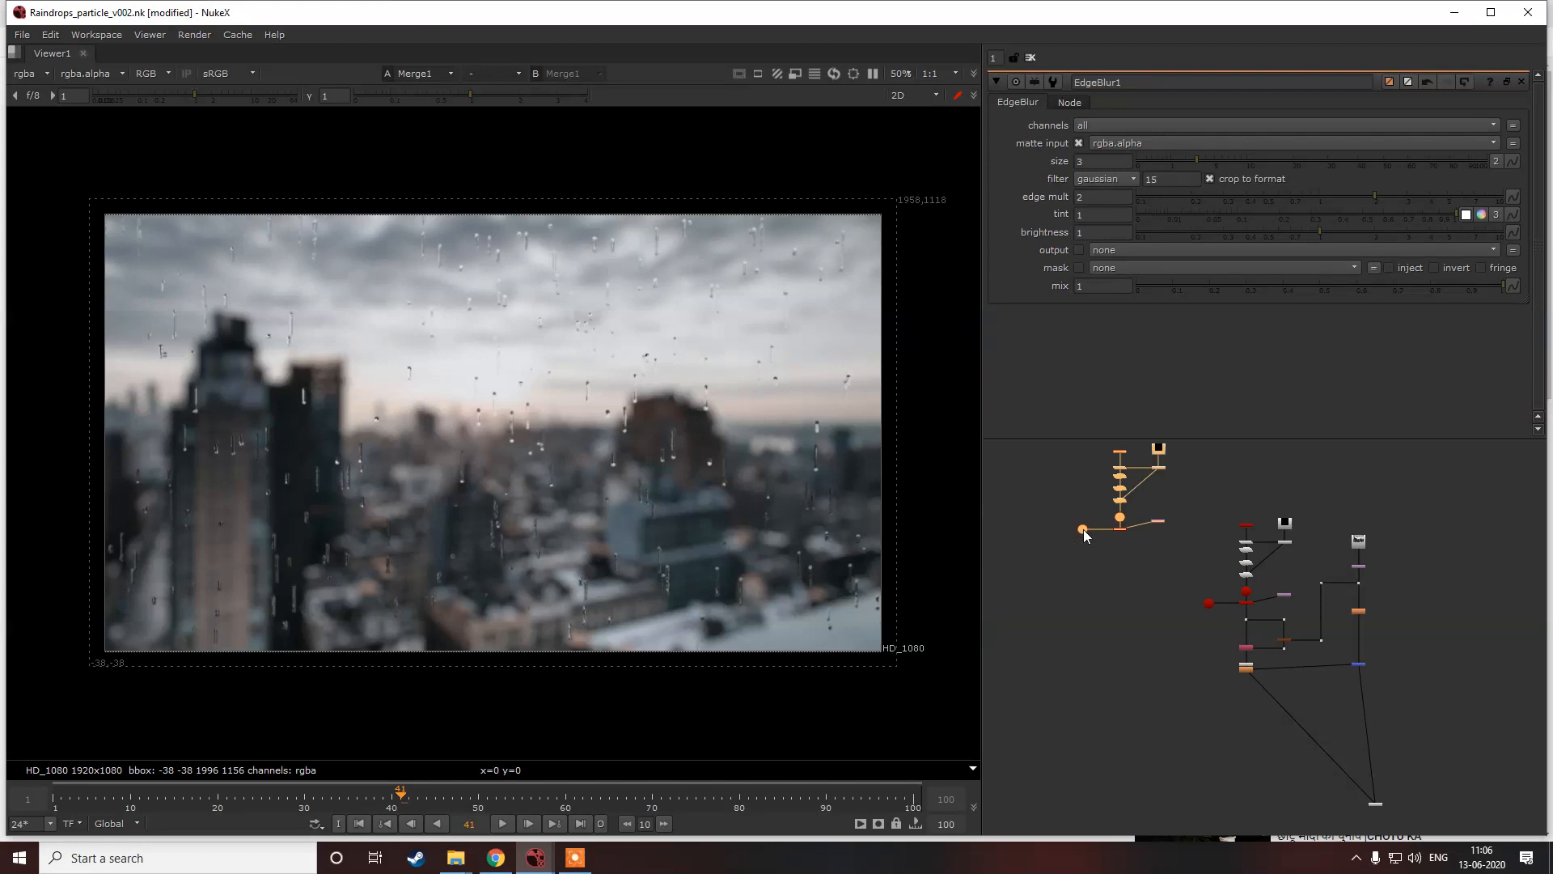
pyautogui.scroll(3, 1126, 531)
pyautogui.scroll(-2, 1129, 532)
# Step: Examine the duplicated ScanlineRender, ParticleSpawn and ParticleEmitter settings, viewing the emitter's particles in 3D
pyautogui.doubleClick(1107, 599)
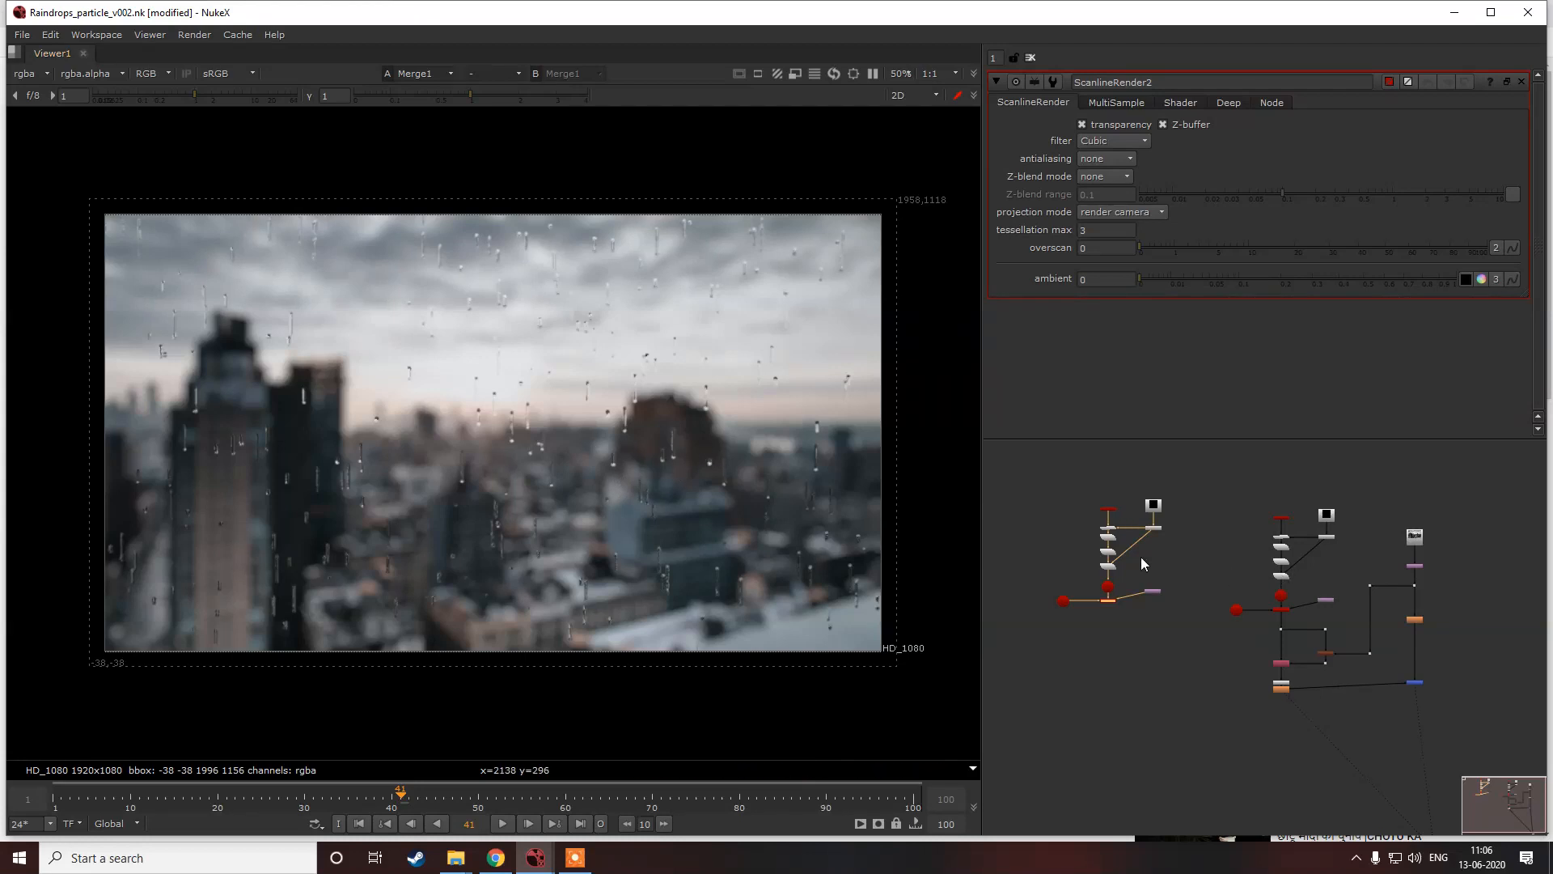
pyautogui.scroll(2, 1084, 576)
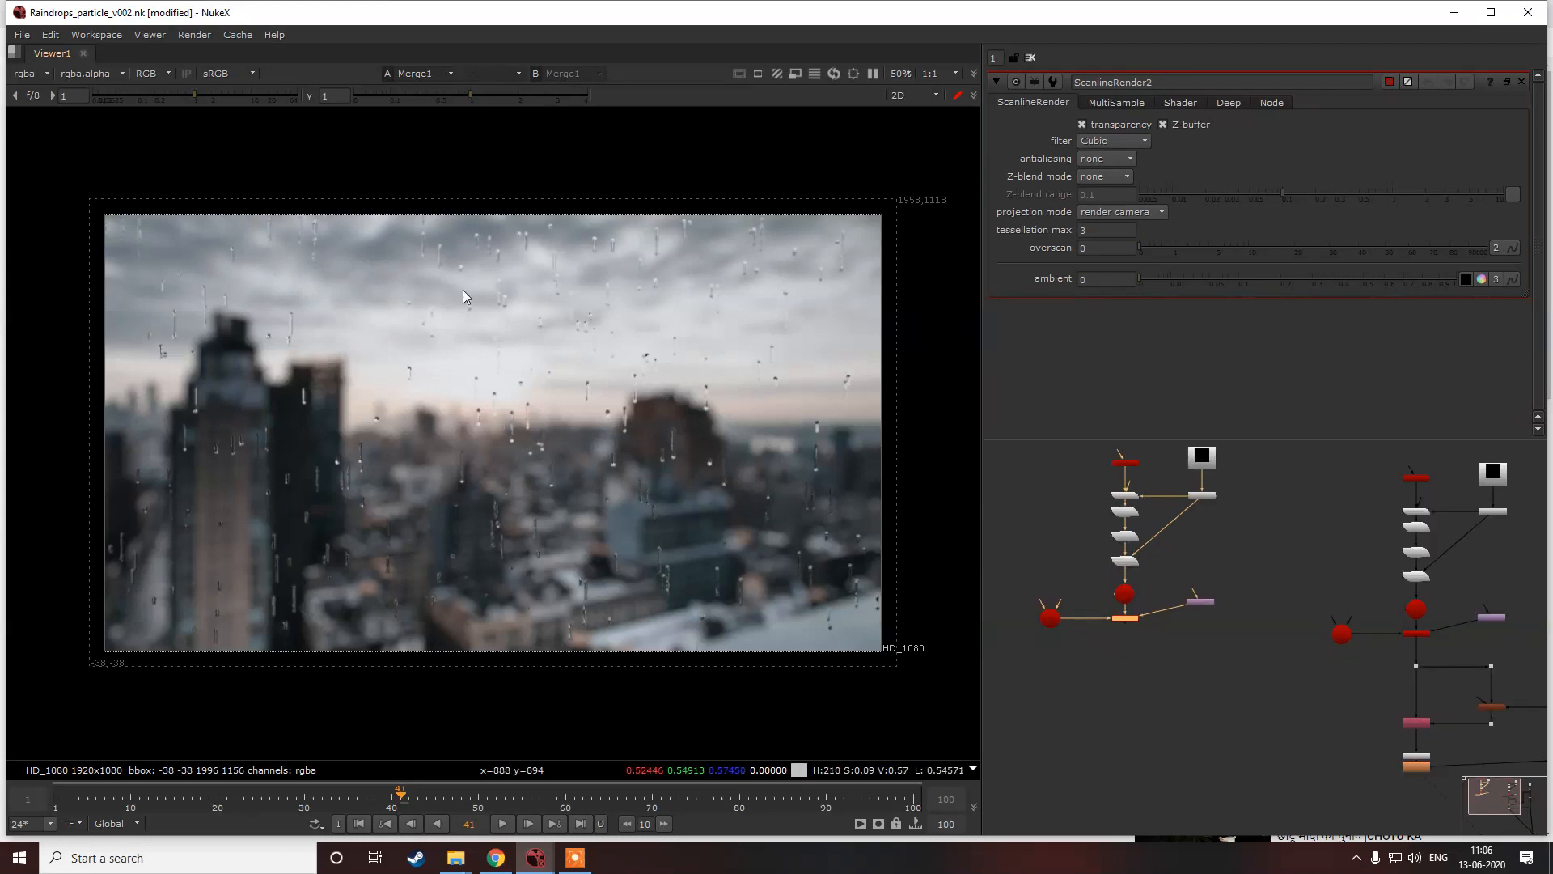
pyautogui.scroll(3, 1125, 530)
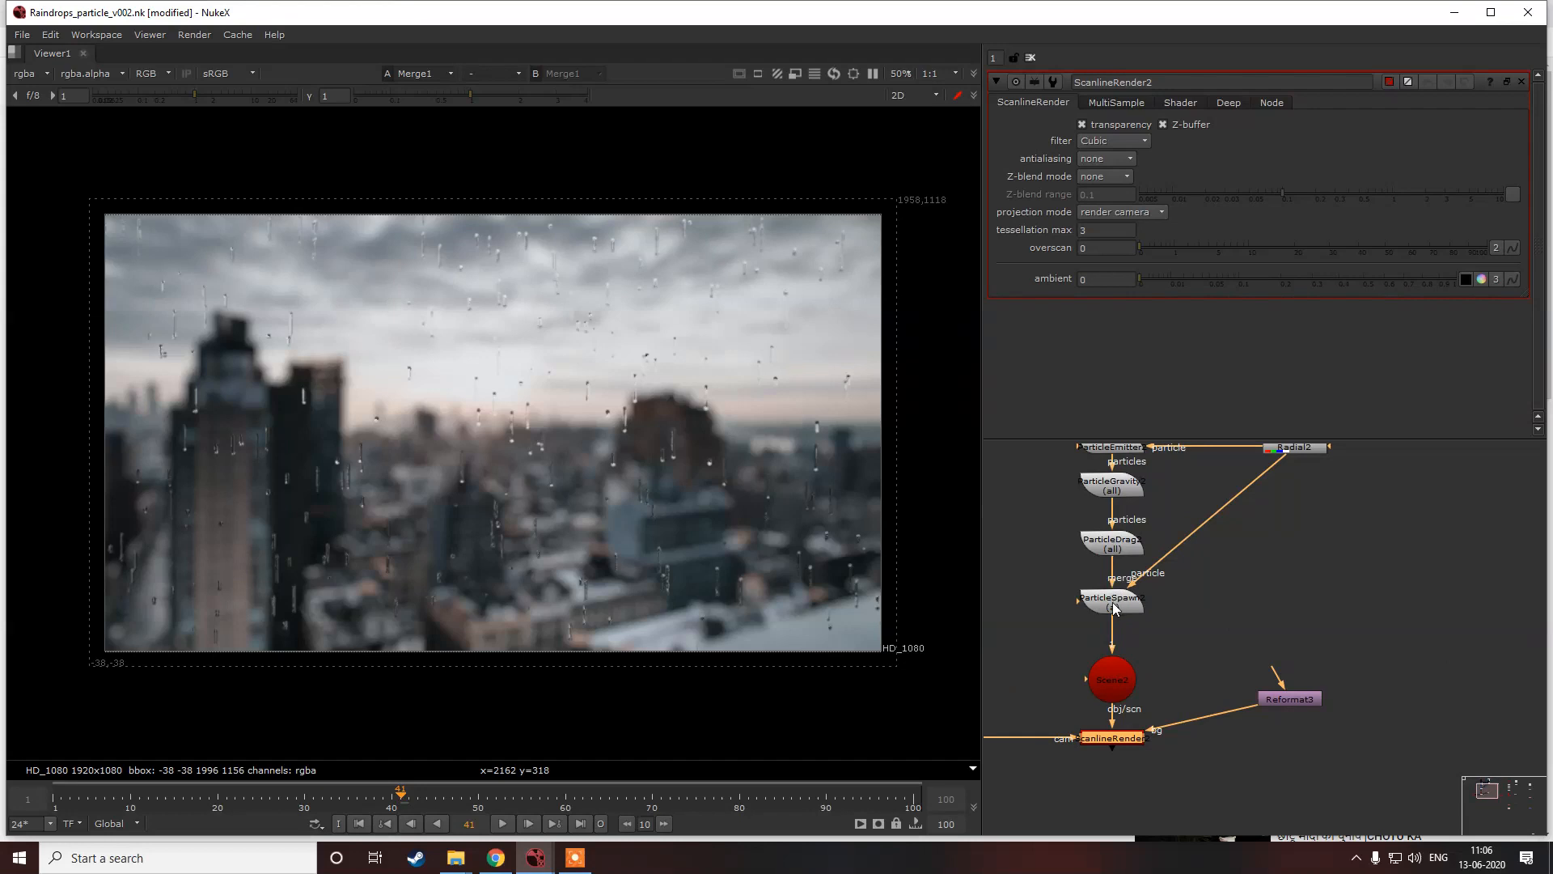
pyautogui.doubleClick(1133, 601)
pyautogui.press('1')
pyautogui.moveTo(1114, 520); pyautogui.dragTo(1148, 599, button='middle')
pyautogui.doubleClick(1161, 526)
pyautogui.press('1')
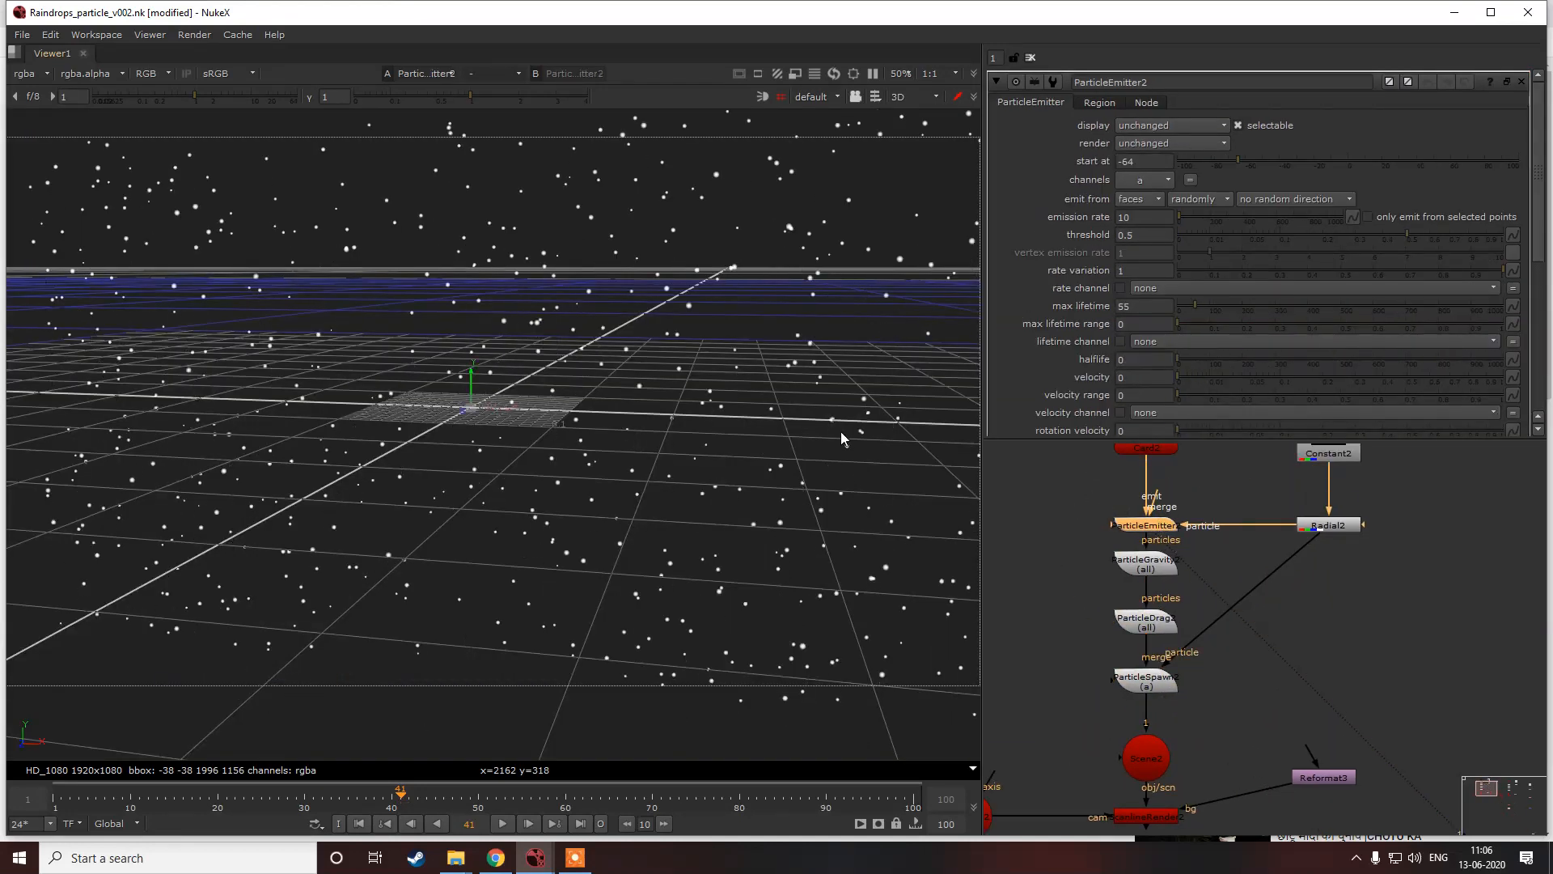
pyautogui.moveTo(1162, 528); pyautogui.dragTo(1172, 550, button='middle')
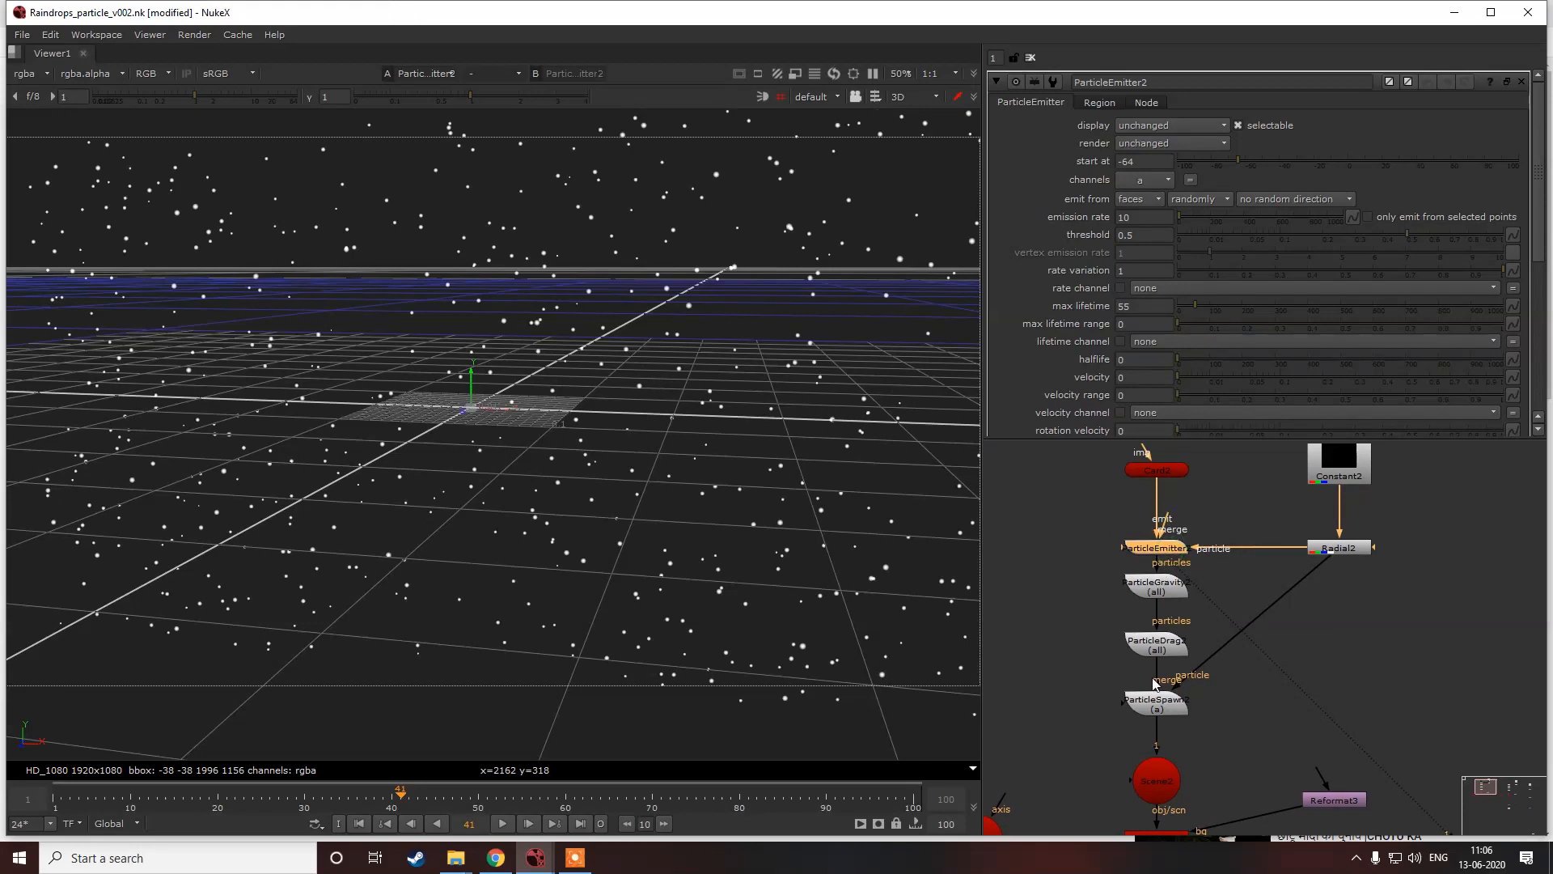
# Step: Check the duplicated gravity and drag settings, viewing the drag and spawn outputs in turn
pyautogui.doubleClick(1163, 645)
pyautogui.doubleClick(1166, 590)
pyautogui.click(1161, 645)
pyautogui.press('1')
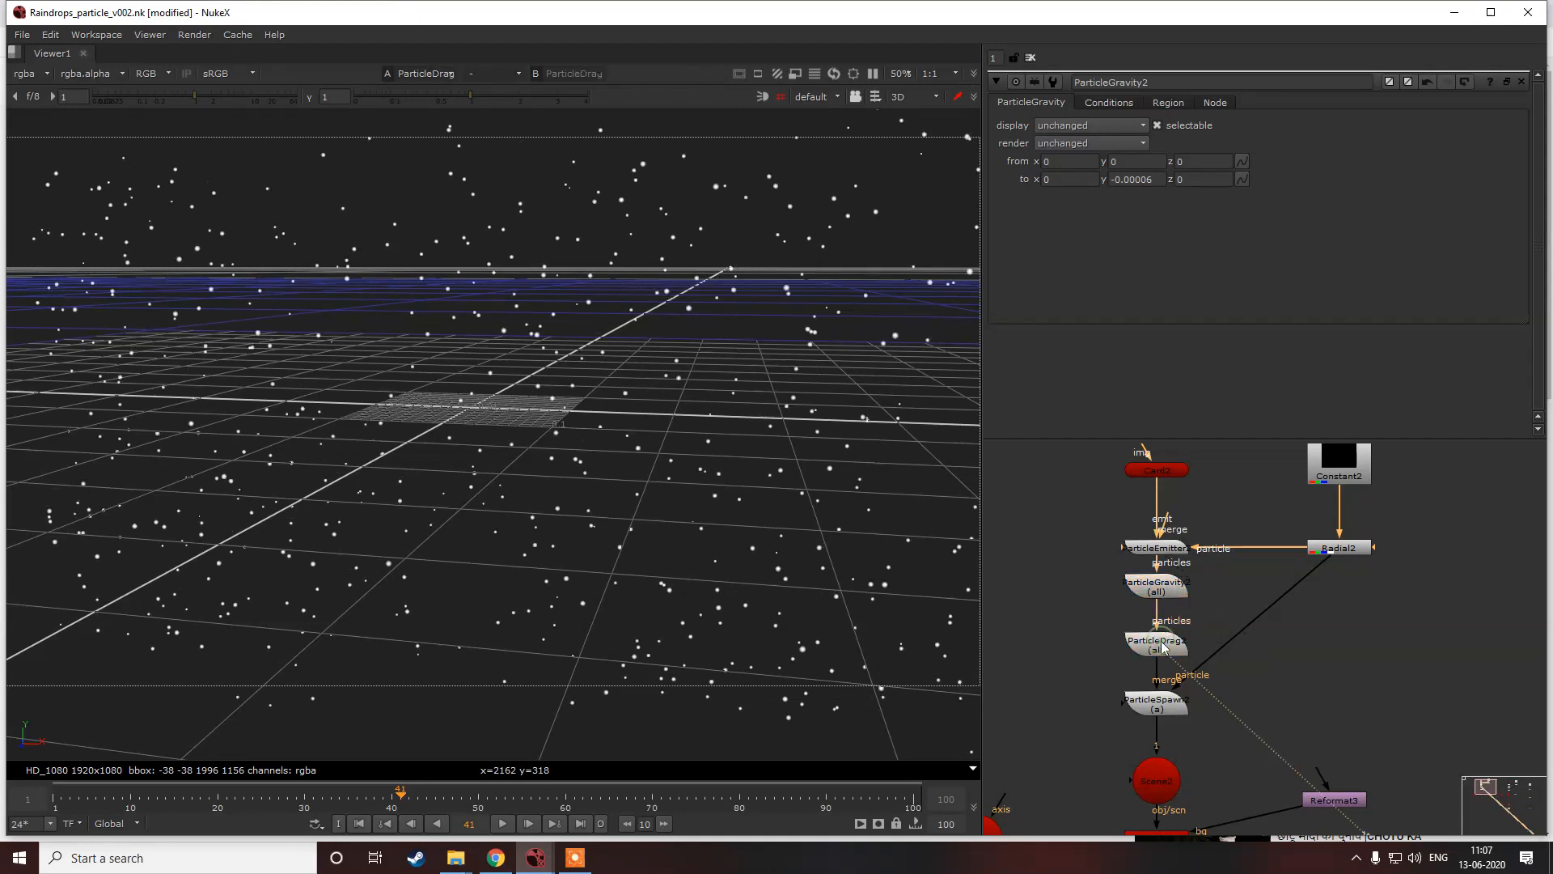
pyautogui.click(1159, 702)
pyautogui.press('1')
pyautogui.click(1165, 596)
# Step: Set ParticleSpawn2's mass to 0.00039 and its lifetime to 2 to shorten the duplicated drop trails
pyautogui.doubleClick(1158, 702)
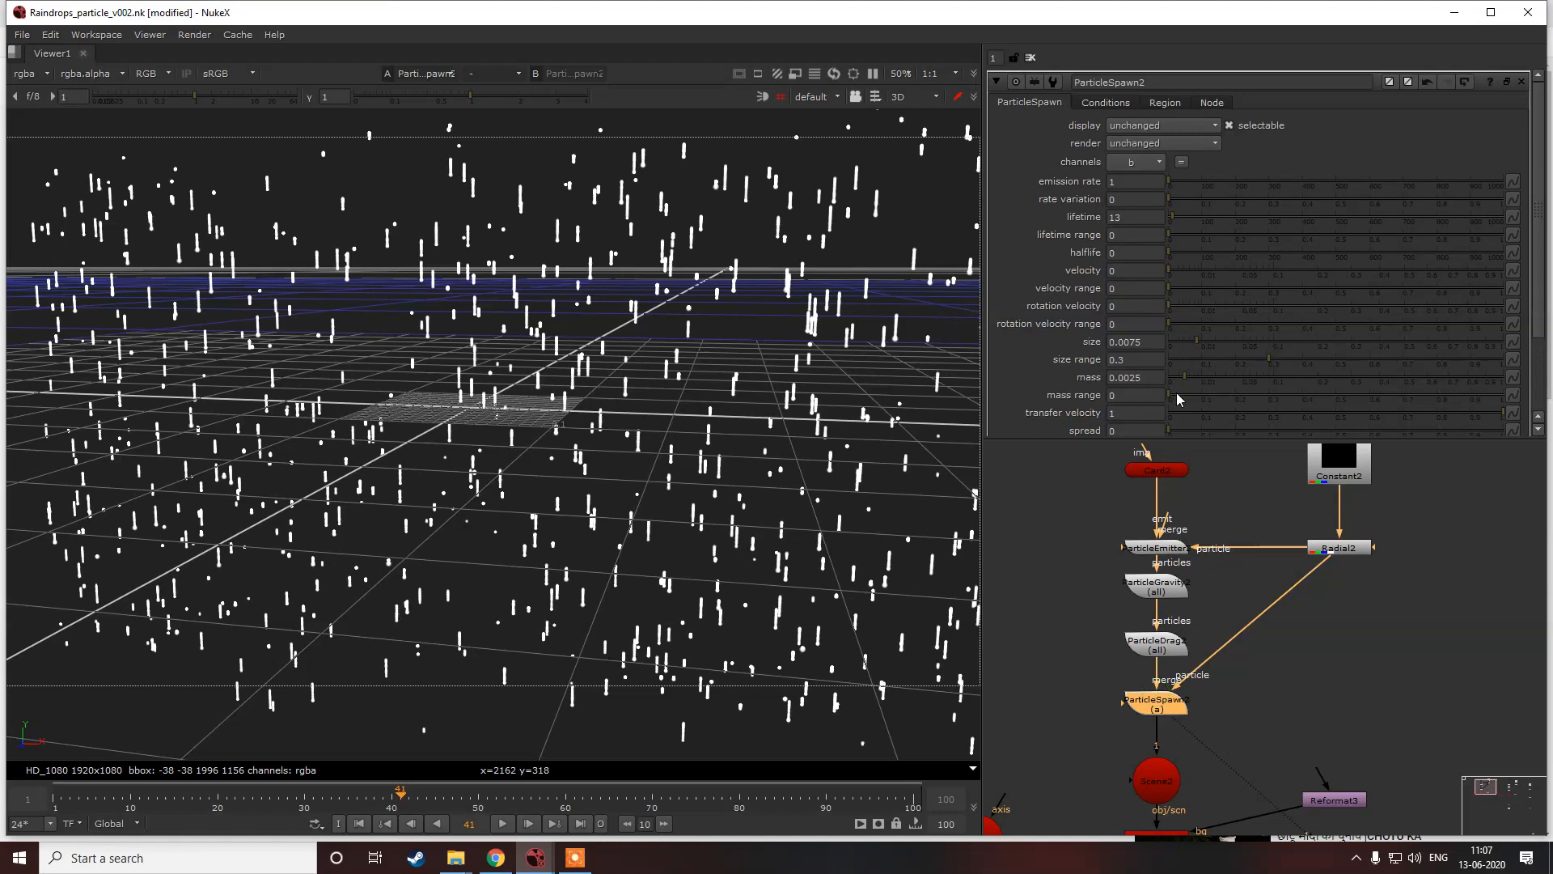
pyautogui.moveTo(1201, 373); pyautogui.dragTo(1182, 382)
pyautogui.click(1135, 378)
pyautogui.scroll(-2, 1147, 379)
pyautogui.click(1119, 216)
pyautogui.scroll(-9, 1117, 217)
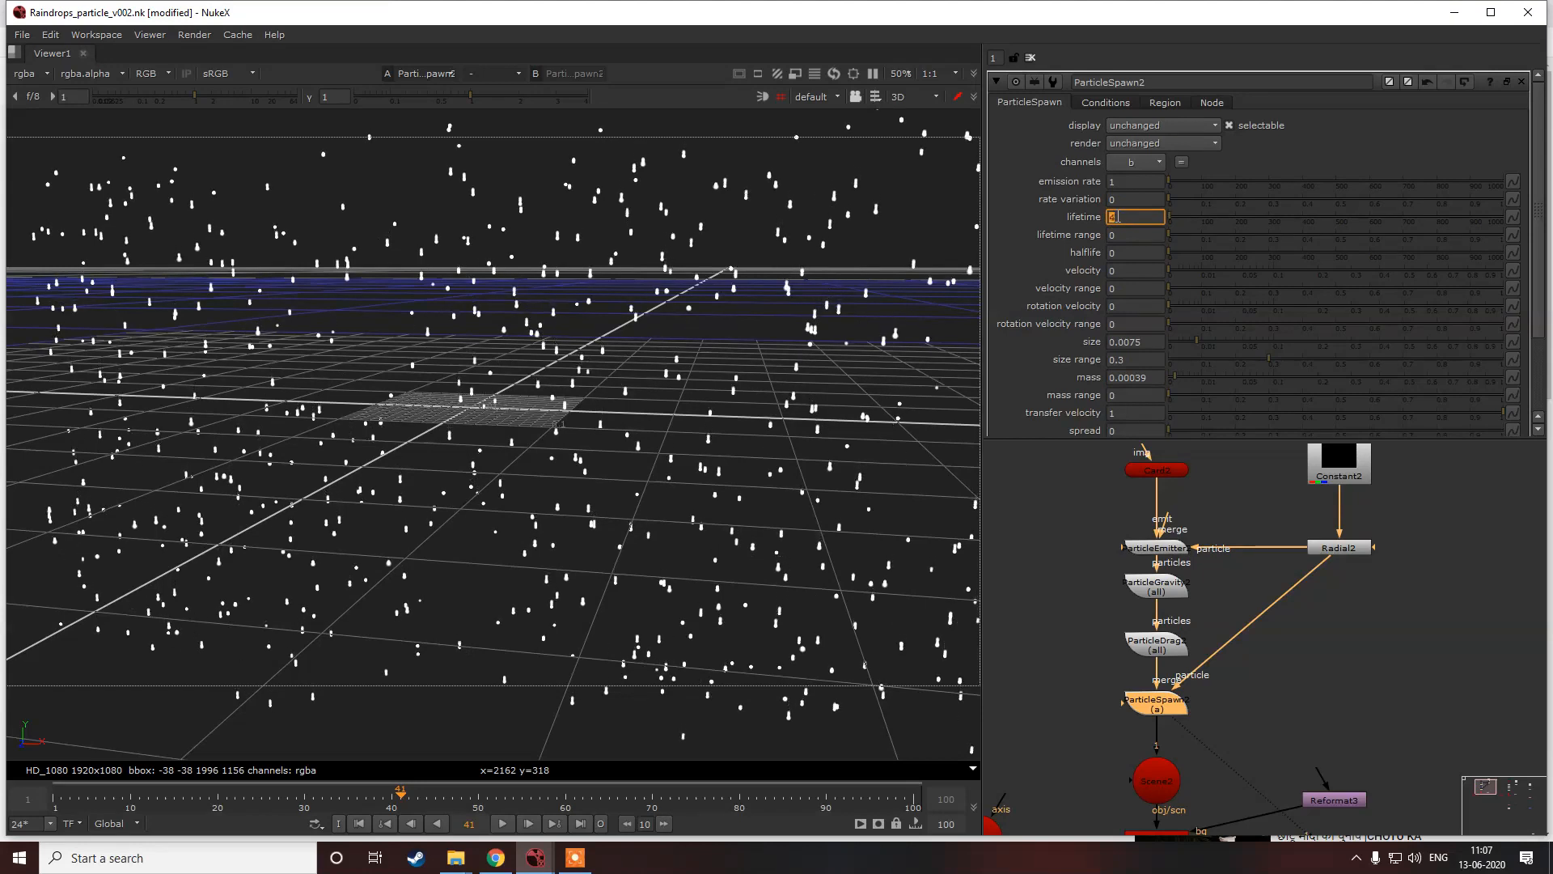
pyautogui.click(843, 403)
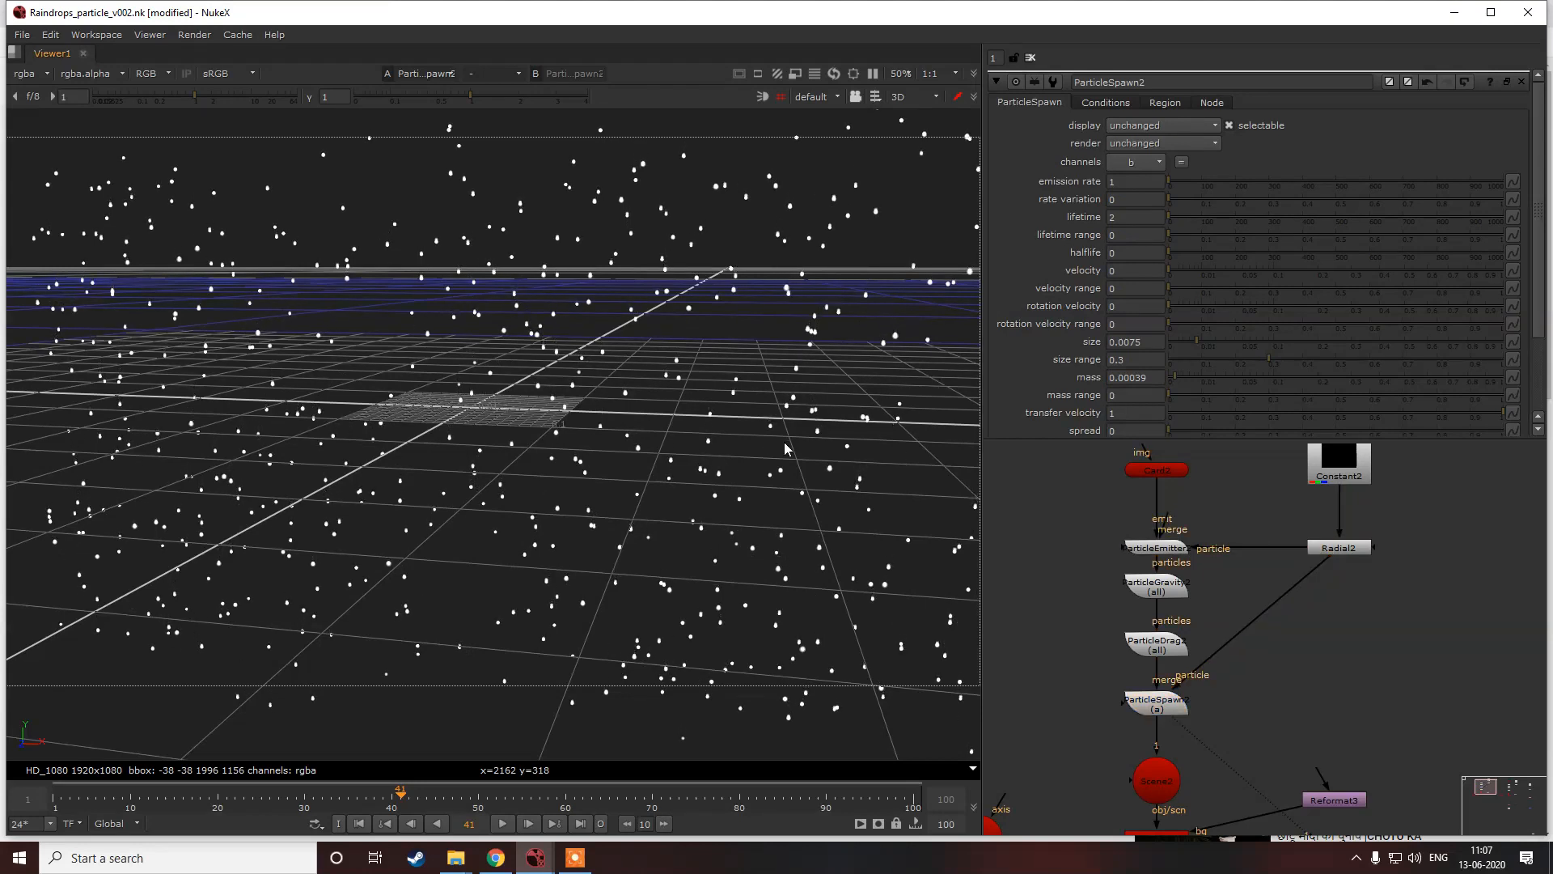
pyautogui.scroll(5, 843, 403)
pyautogui.scroll(-7, 841, 395)
pyautogui.scroll(5, 836, 392)
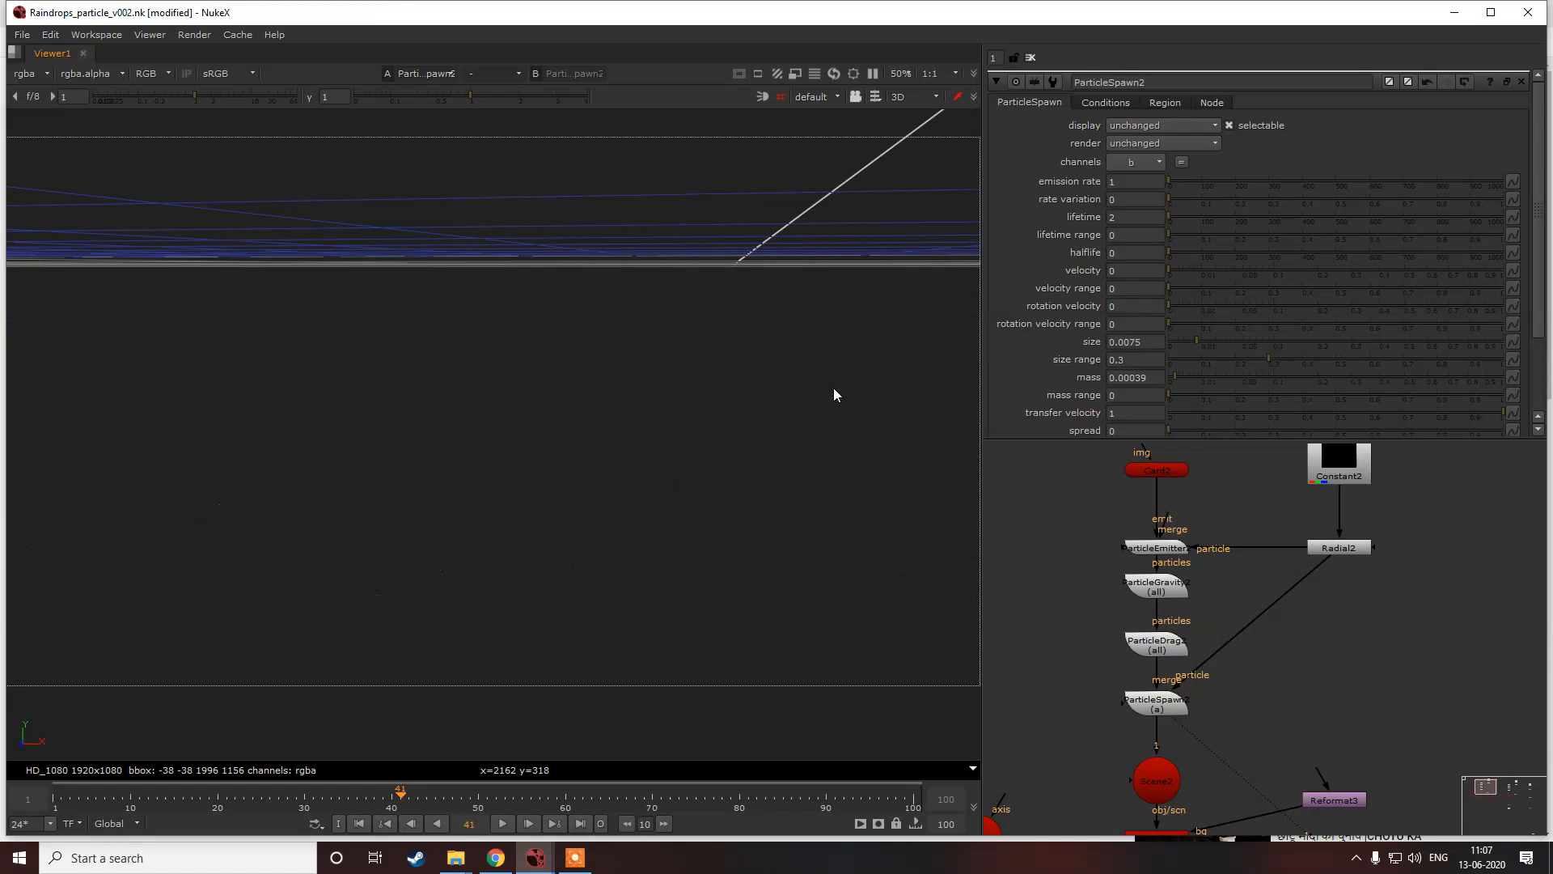
pyautogui.scroll(-3, 832, 389)
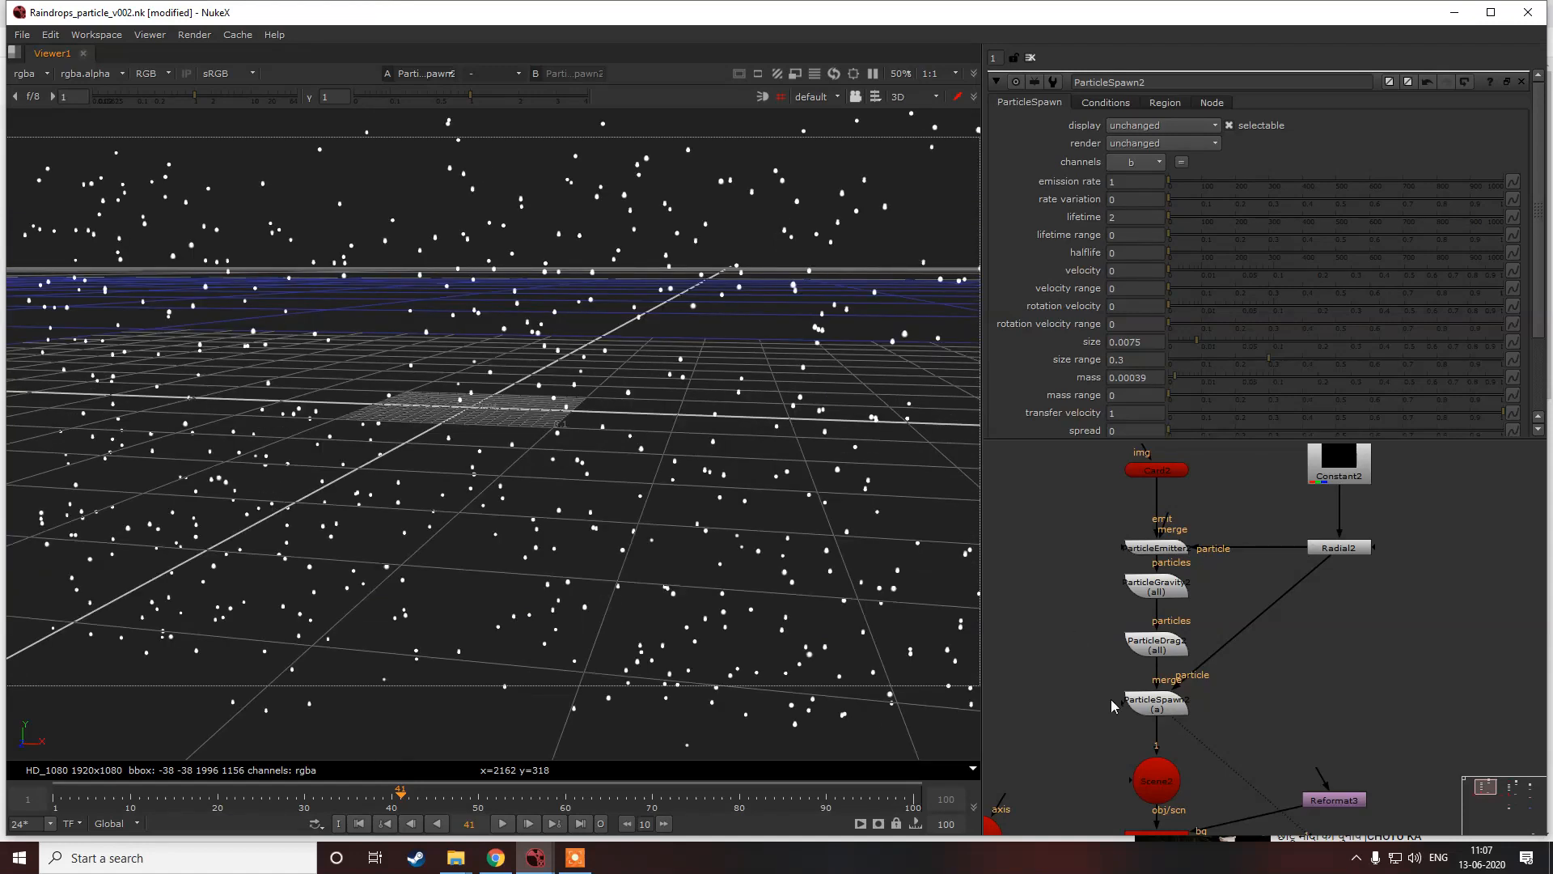
# Step: Insert a TimeOffset node between ParticleSpawn2 and the duplicated Scene node
pyautogui.moveTo(1111, 704); pyautogui.dragTo(1109, 623, button='middle')
pyautogui.click(1148, 623)
pyautogui.press('Tab')
pyautogui.write('timel')
pyautogui.press('Down')
pyautogui.press('Down')
pyautogui.press('Down')
pyautogui.press('Return')
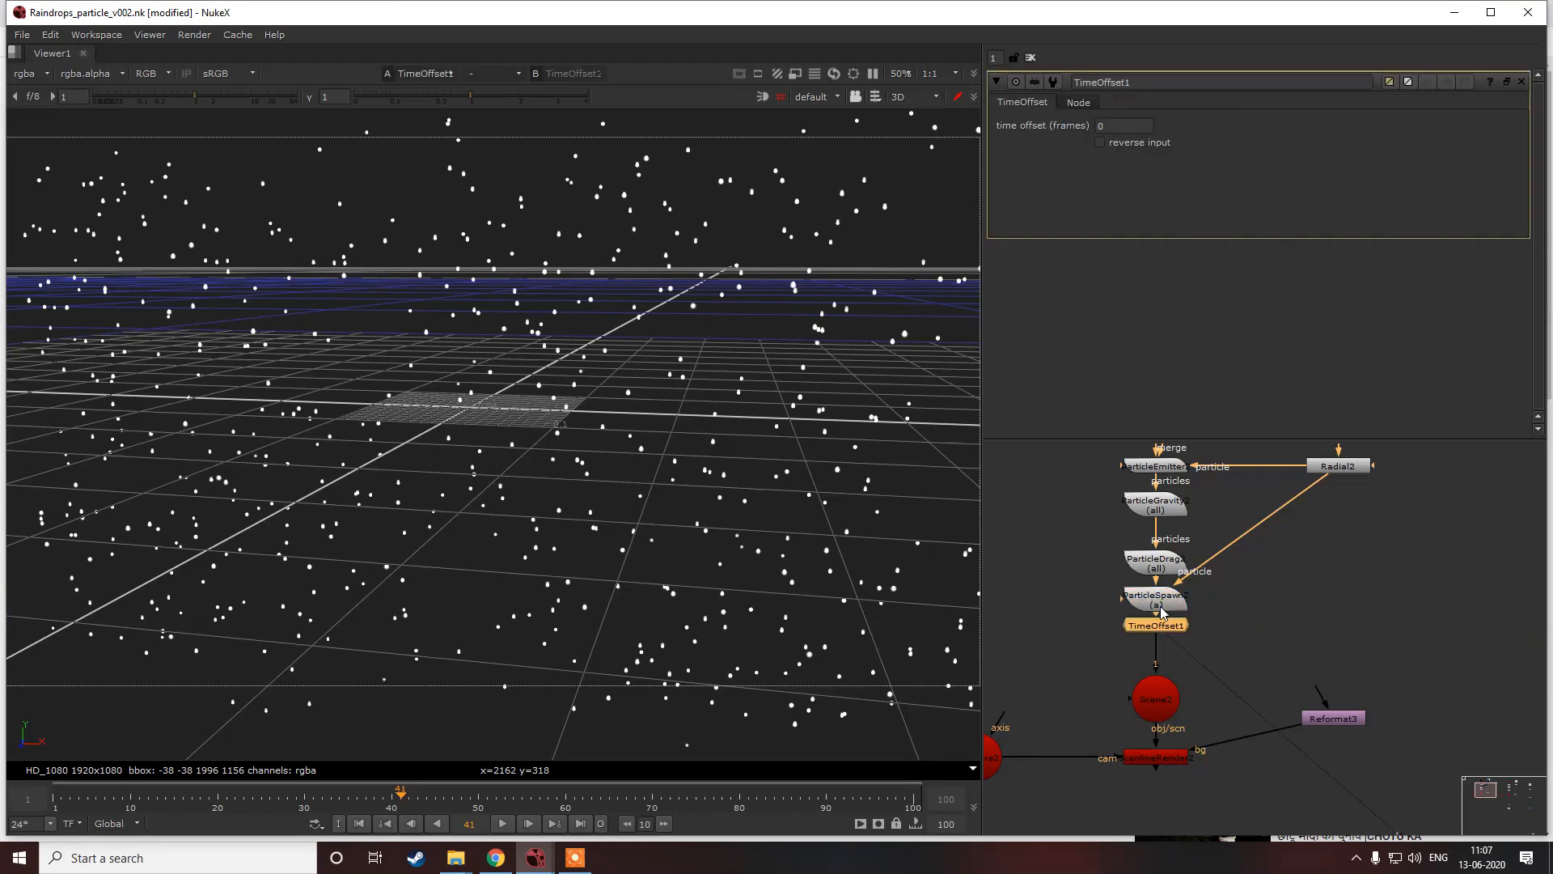
# Step: Set the TimeOffset node's time offset to -50 frames
pyautogui.click(1107, 127)
pyautogui.press('Return')
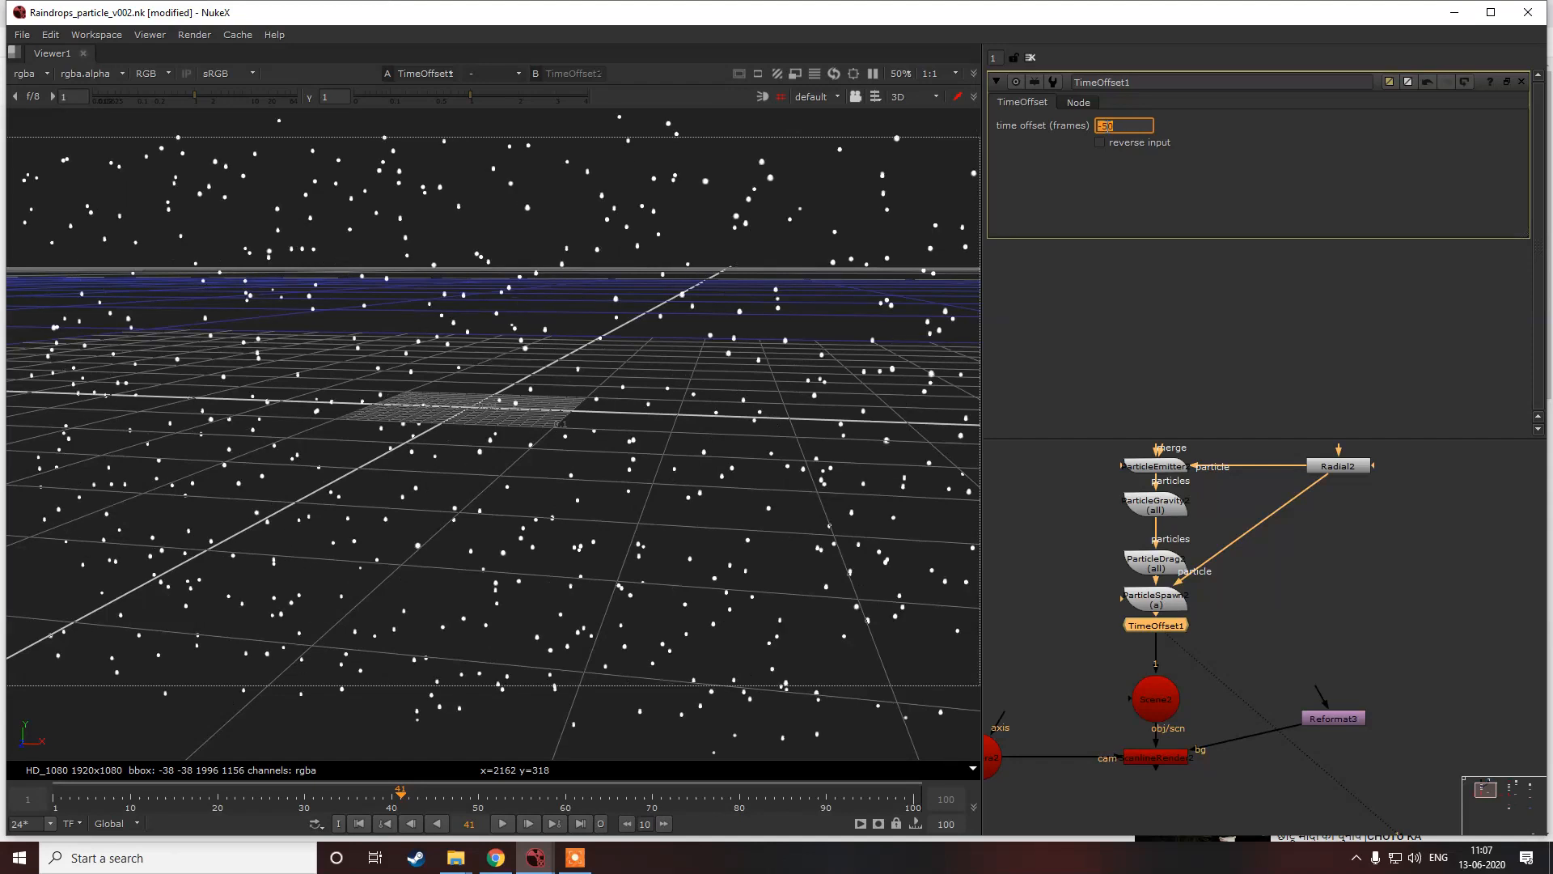
pyautogui.click(1393, 659)
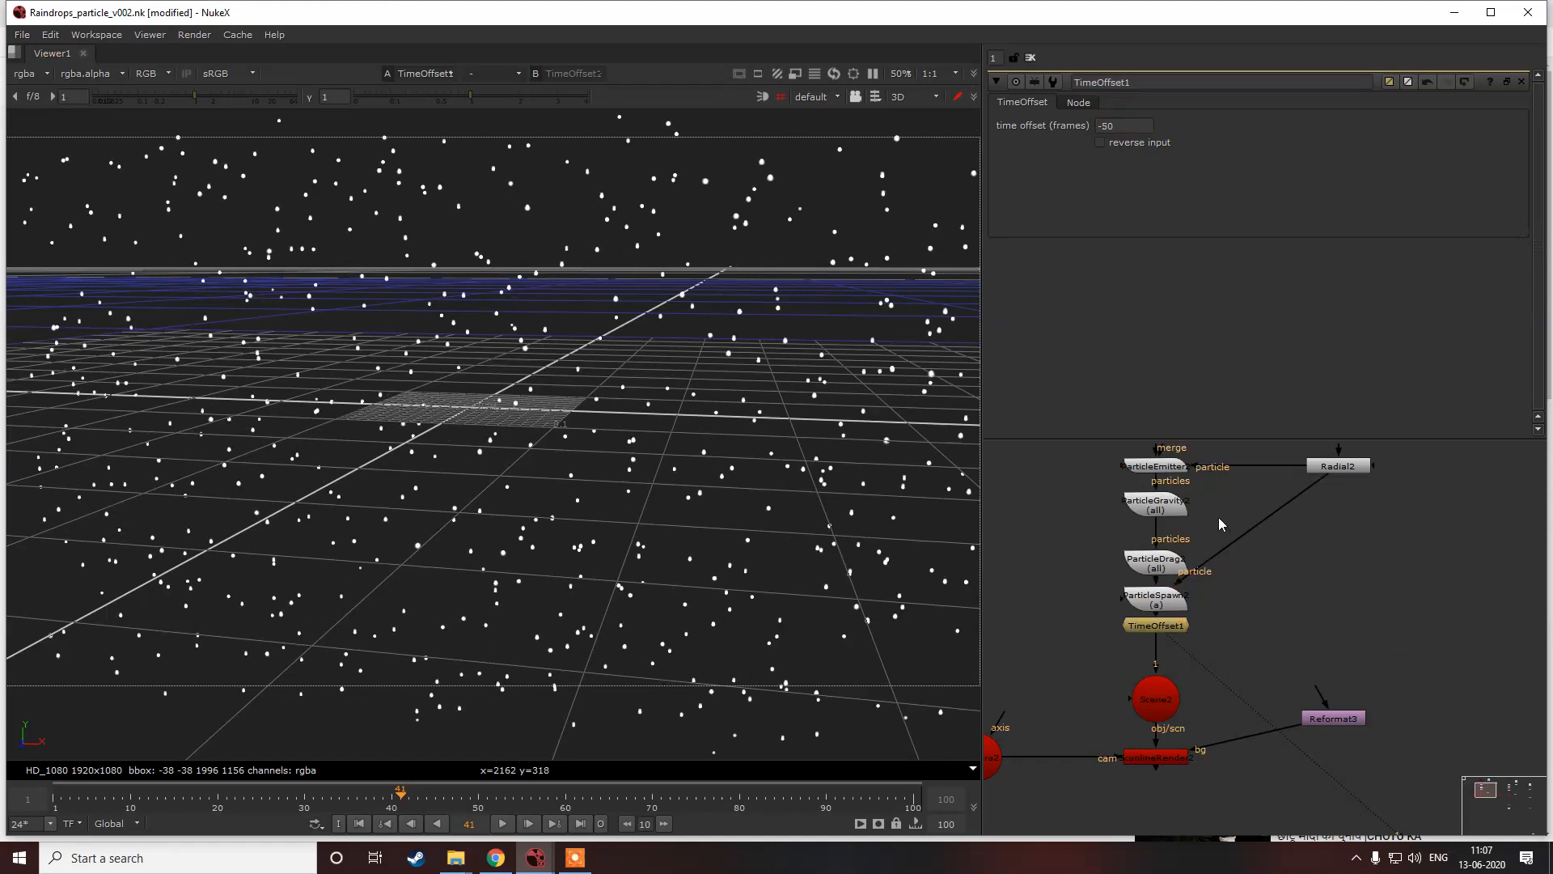
# Step: Set ParticleEmitter2's emission rate to 2 and inspect the reduced particles in 3D
pyautogui.moveTo(1181, 473); pyautogui.dragTo(1202, 561, button='middle')
pyautogui.click(1198, 555)
pyautogui.doubleClick(1198, 555)
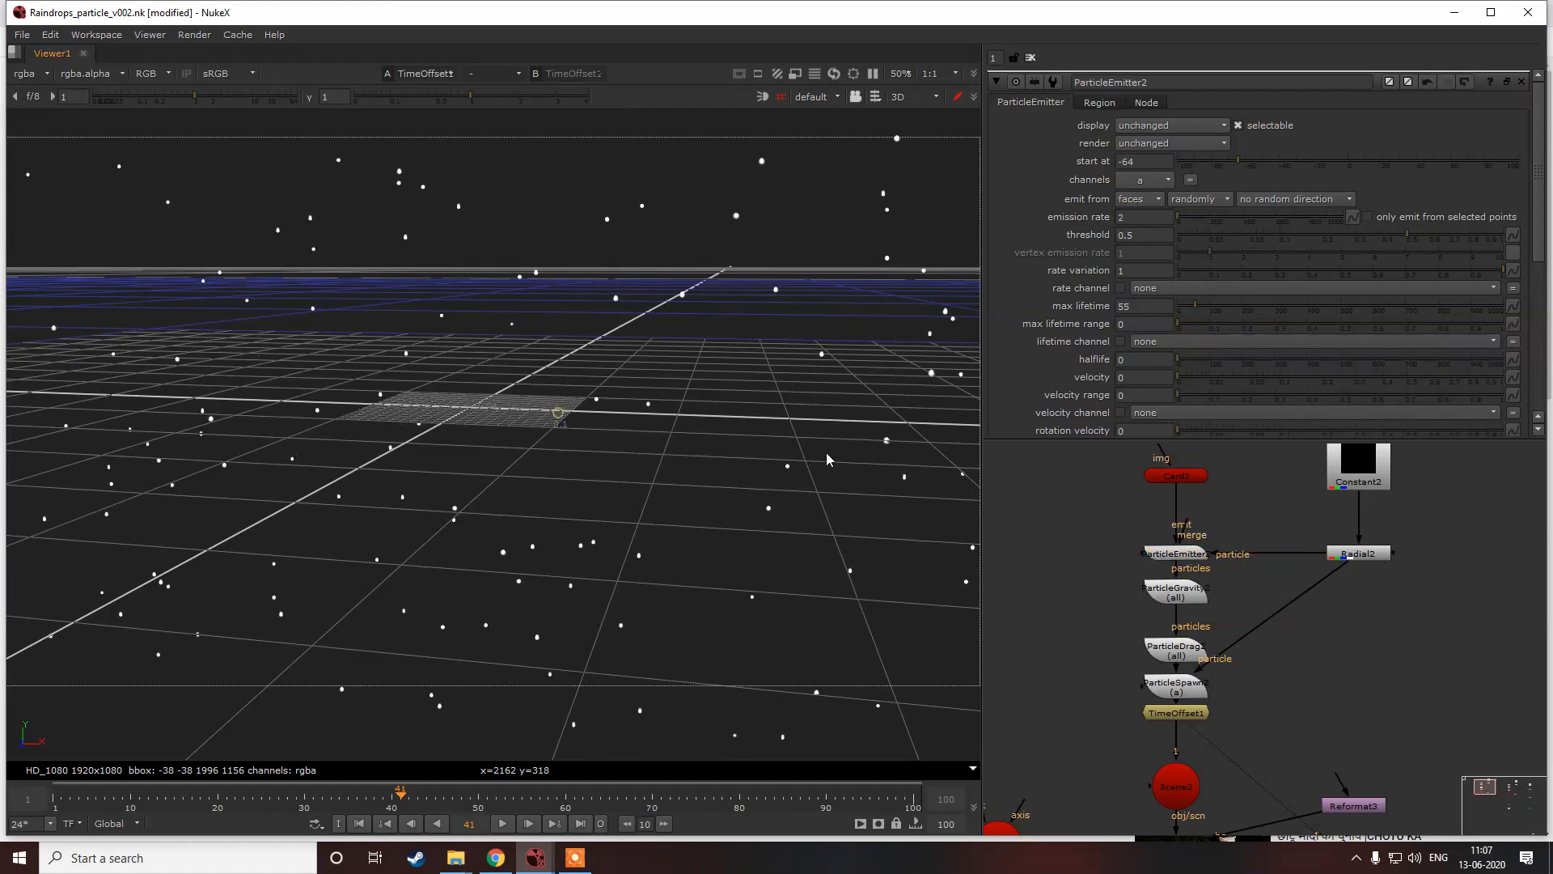
pyautogui.scroll(-5, 709, 432)
pyautogui.scroll(-4, 1021, 544)
# Step: Merge the duplicated ScanlineRender over the original one ahead of the distortion branch and view the combined drops
pyautogui.moveTo(1128, 605); pyautogui.dragTo(1166, 522, button='middle')
pyautogui.moveTo(1258, 665); pyautogui.dragTo(1211, 596, button='middle')
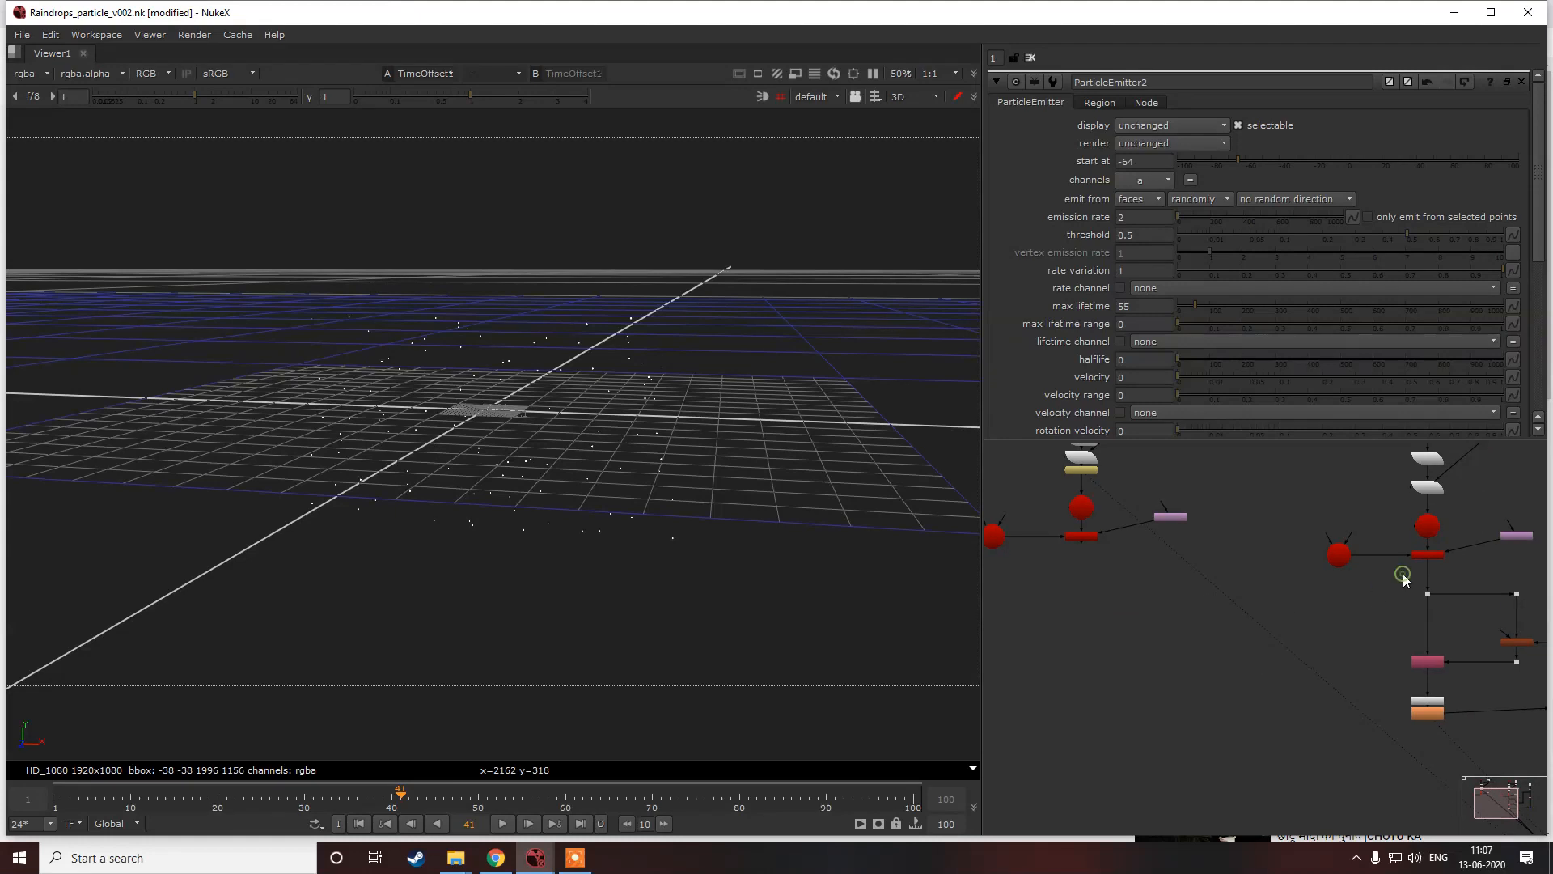
pyautogui.press('m')
pyautogui.moveTo(1378, 579); pyautogui.dragTo(1081, 537)
pyautogui.press('1')
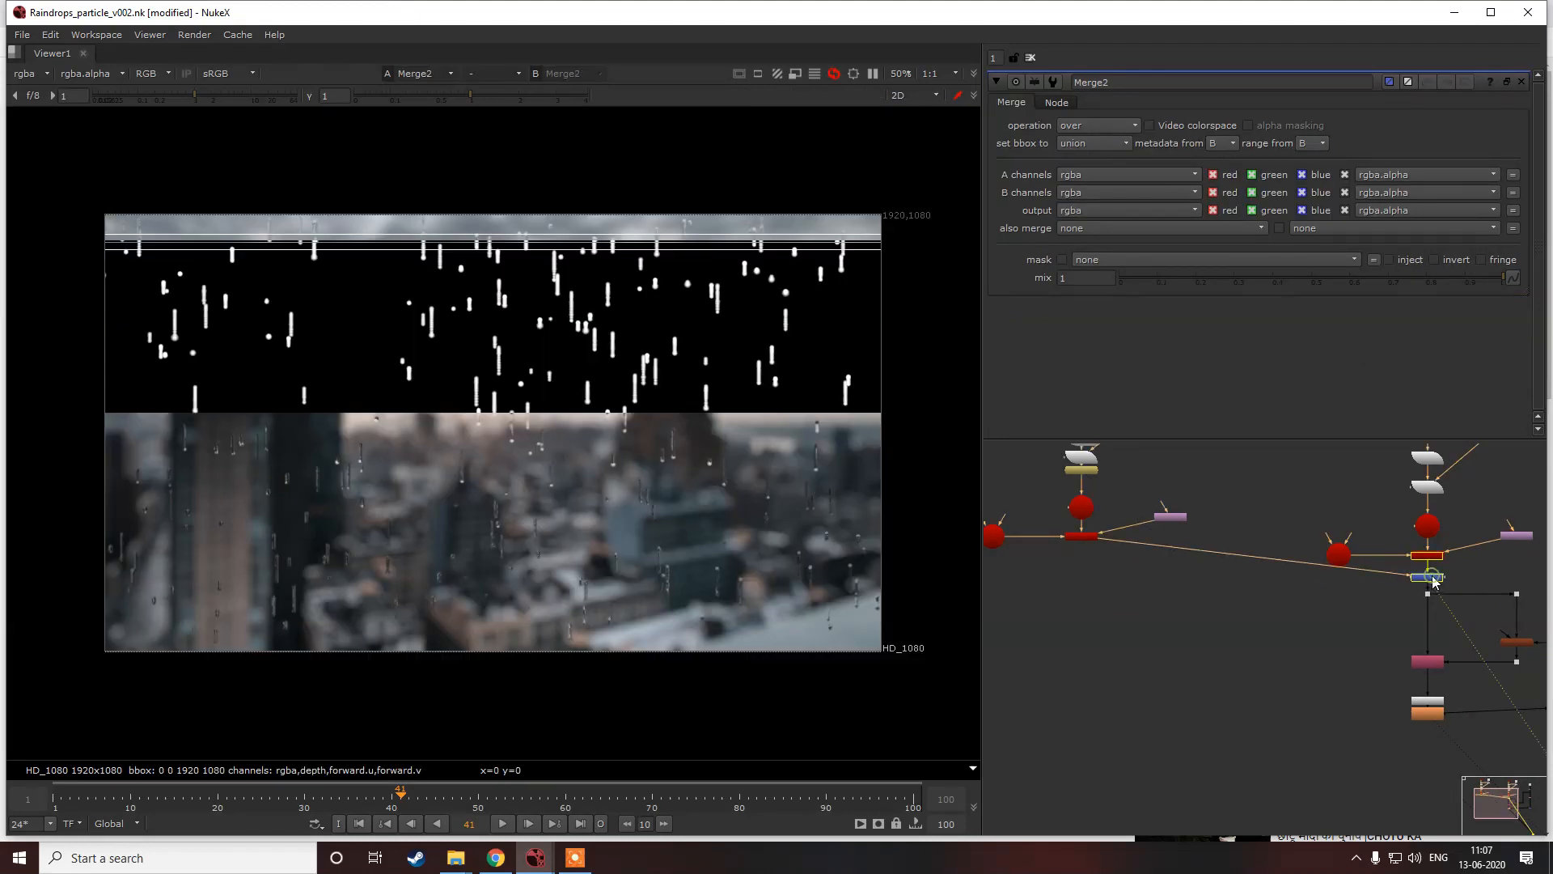
pyautogui.click(1422, 633)
pyautogui.moveTo(1423, 636); pyautogui.dragTo(1354, 603, button='middle')
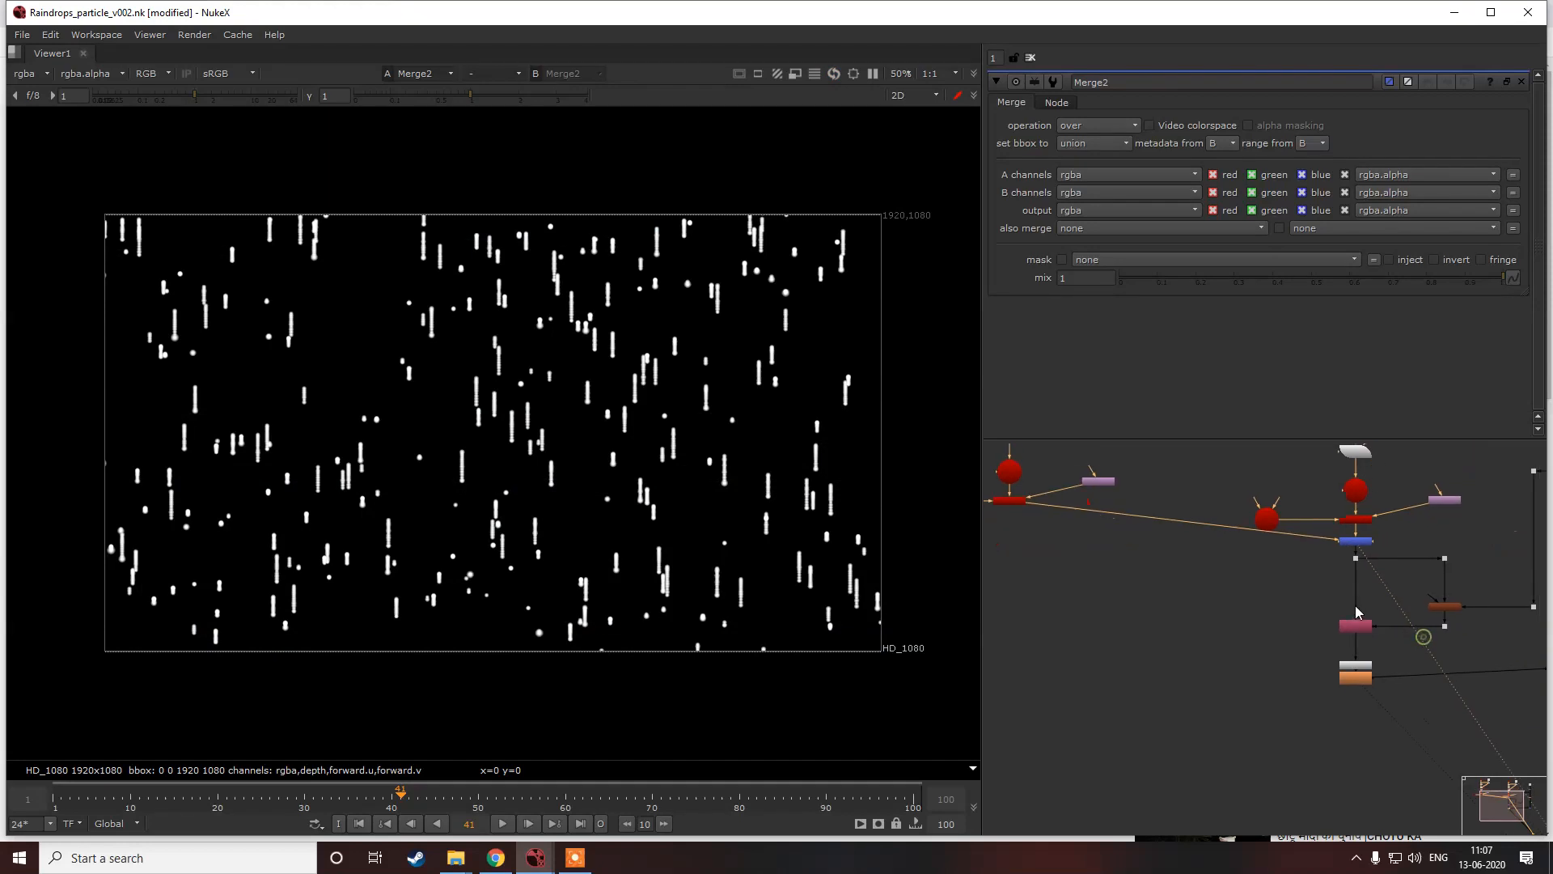
pyautogui.click(1365, 545)
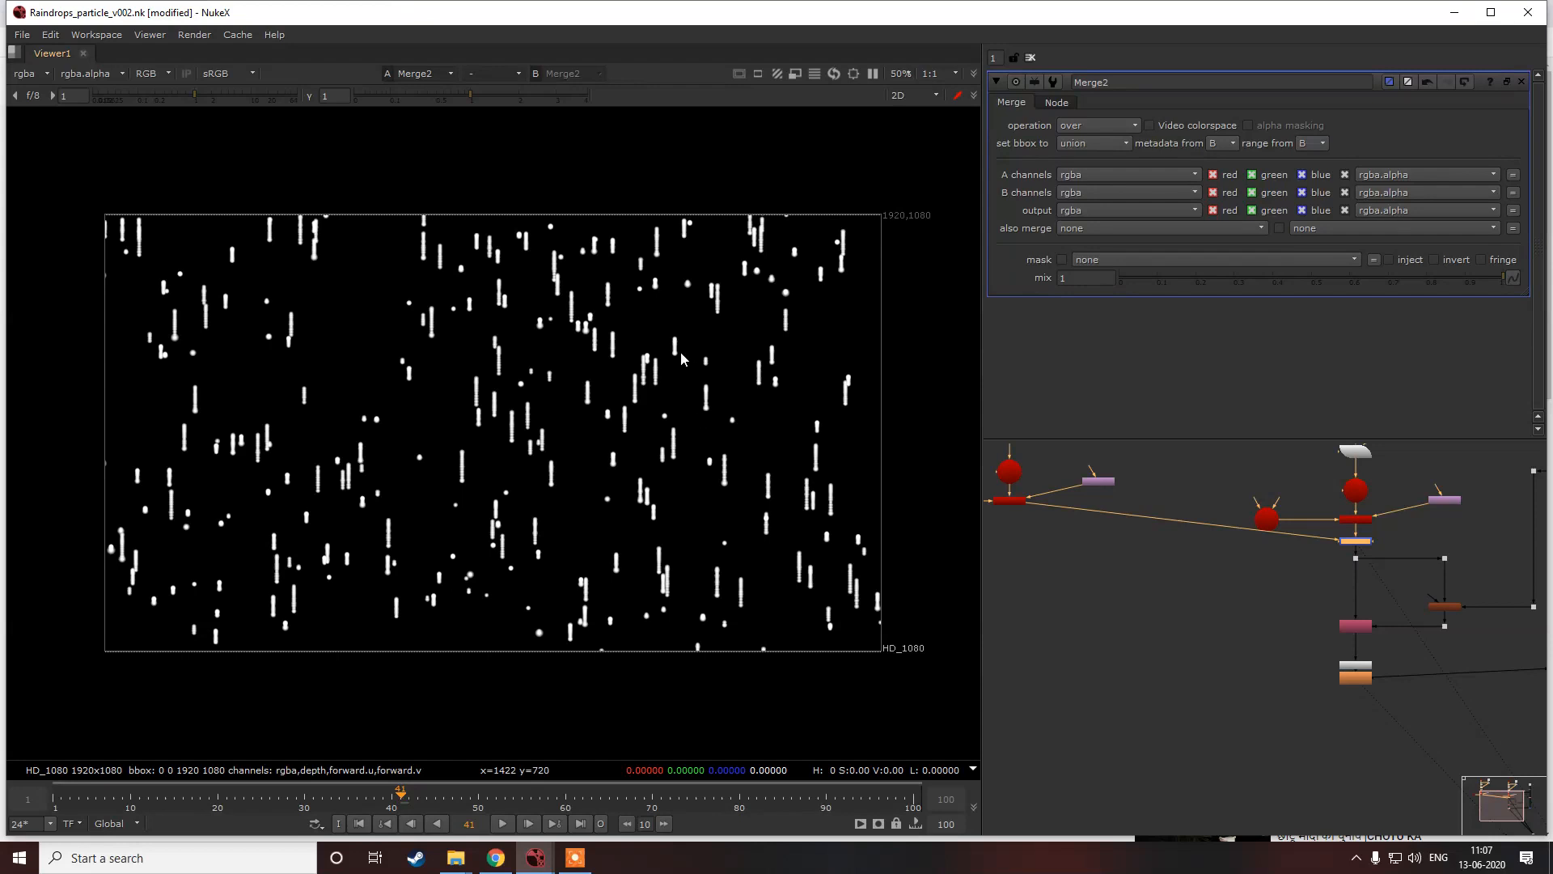
# Step: Route the duplicate layer's connection to Merge2 through a Dot and save the script as version Raindrops_particle_v003.nk
pyautogui.scroll(-3, 1173, 598)
pyautogui.moveTo(1166, 608); pyautogui.dragTo(1202, 610, button='middle')
pyautogui.click(1194, 578)
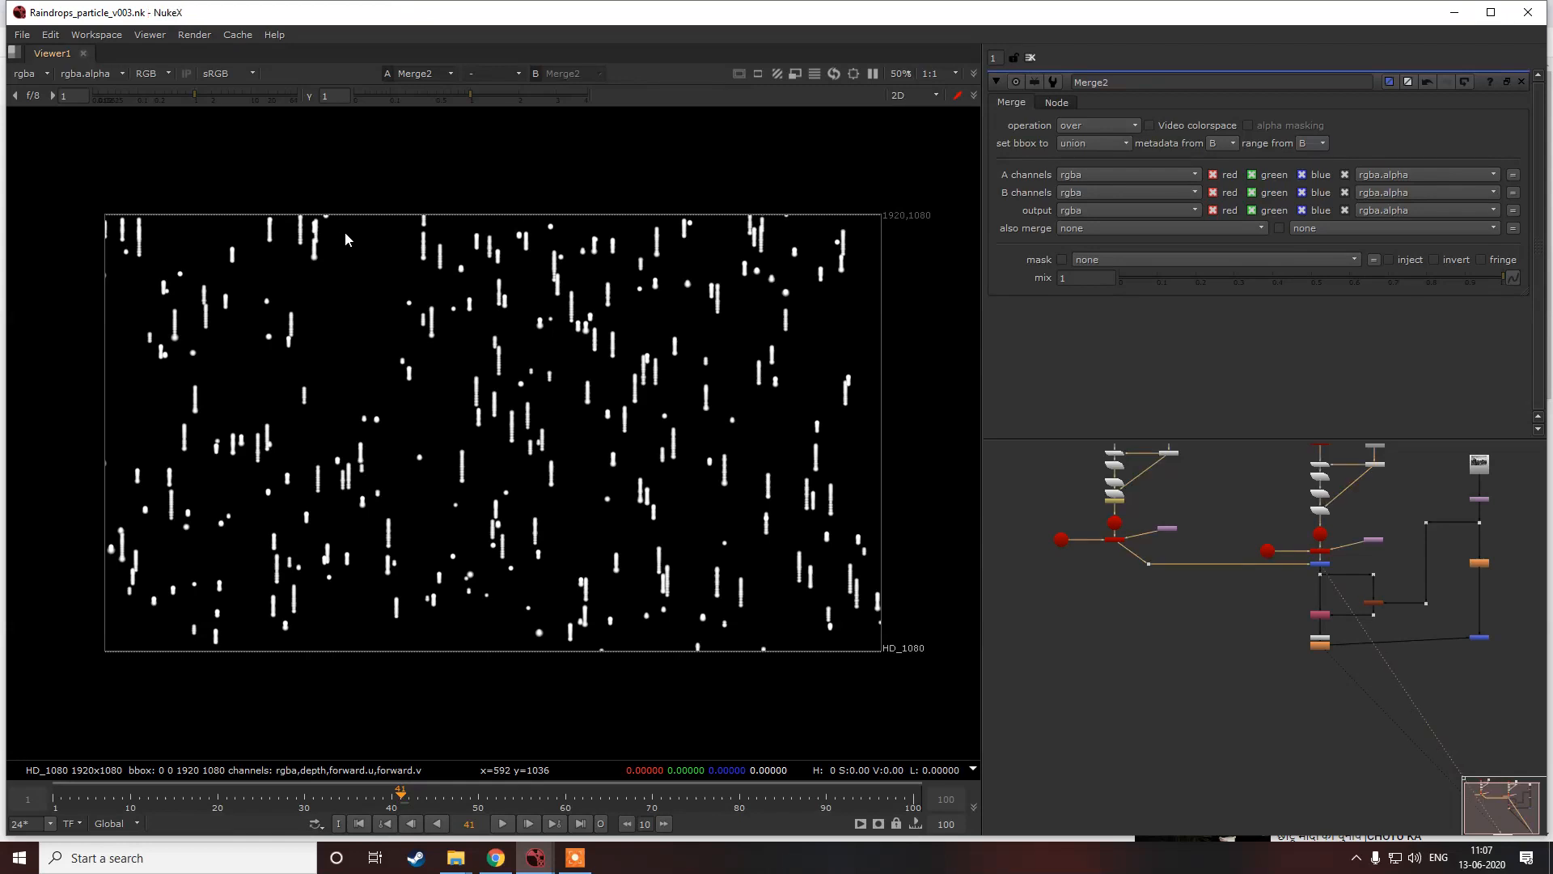
pyautogui.hotkey('alt', 'shift', 's')
pyautogui.scroll(3, 1164, 572)
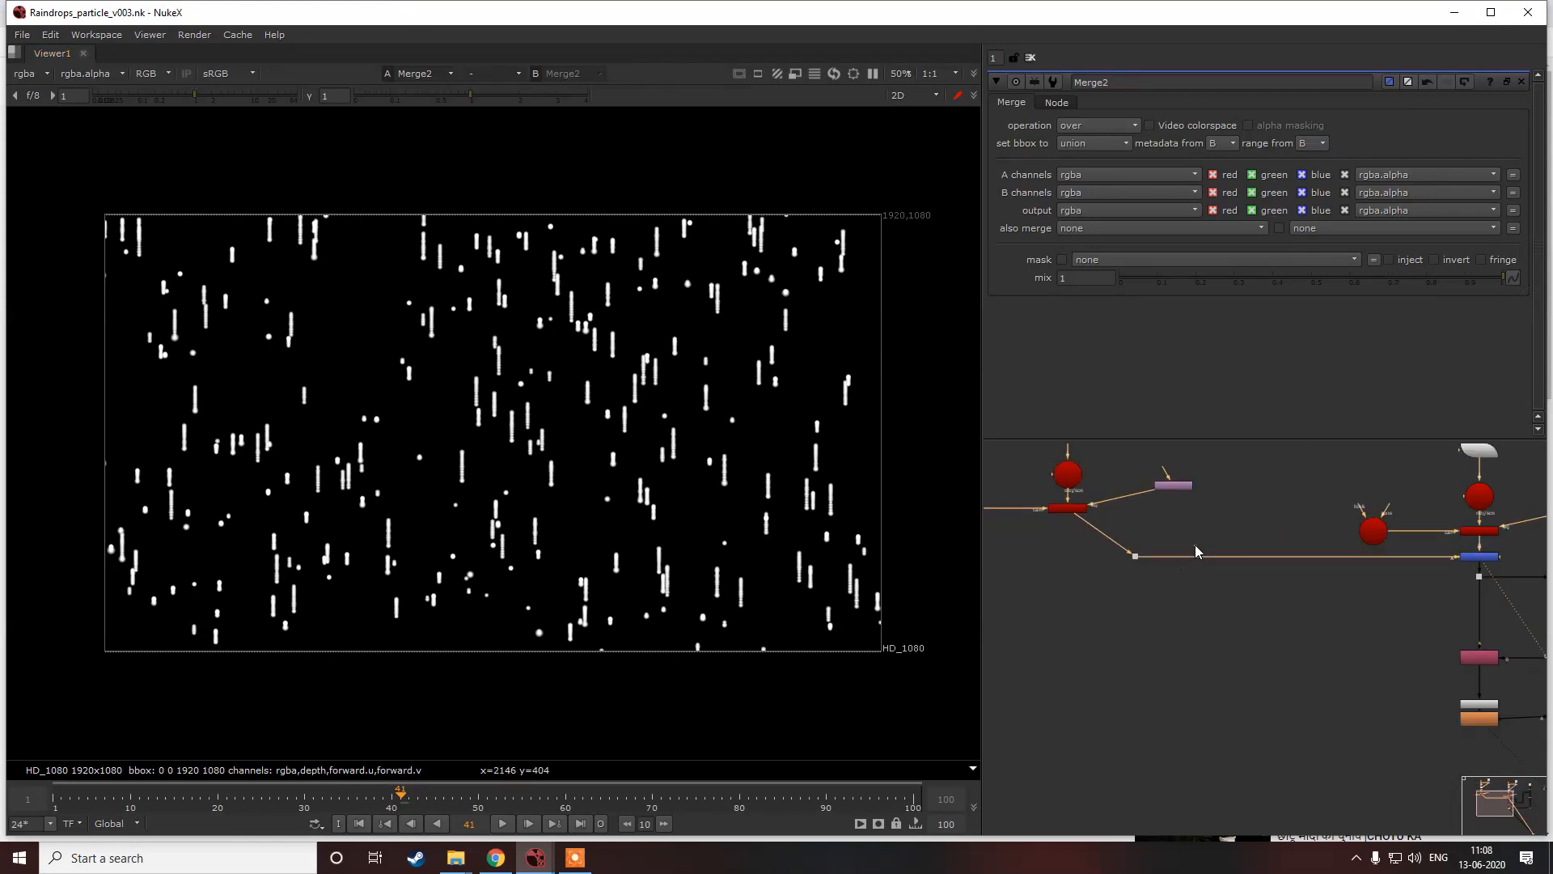
pyautogui.scroll(-5, 1233, 597)
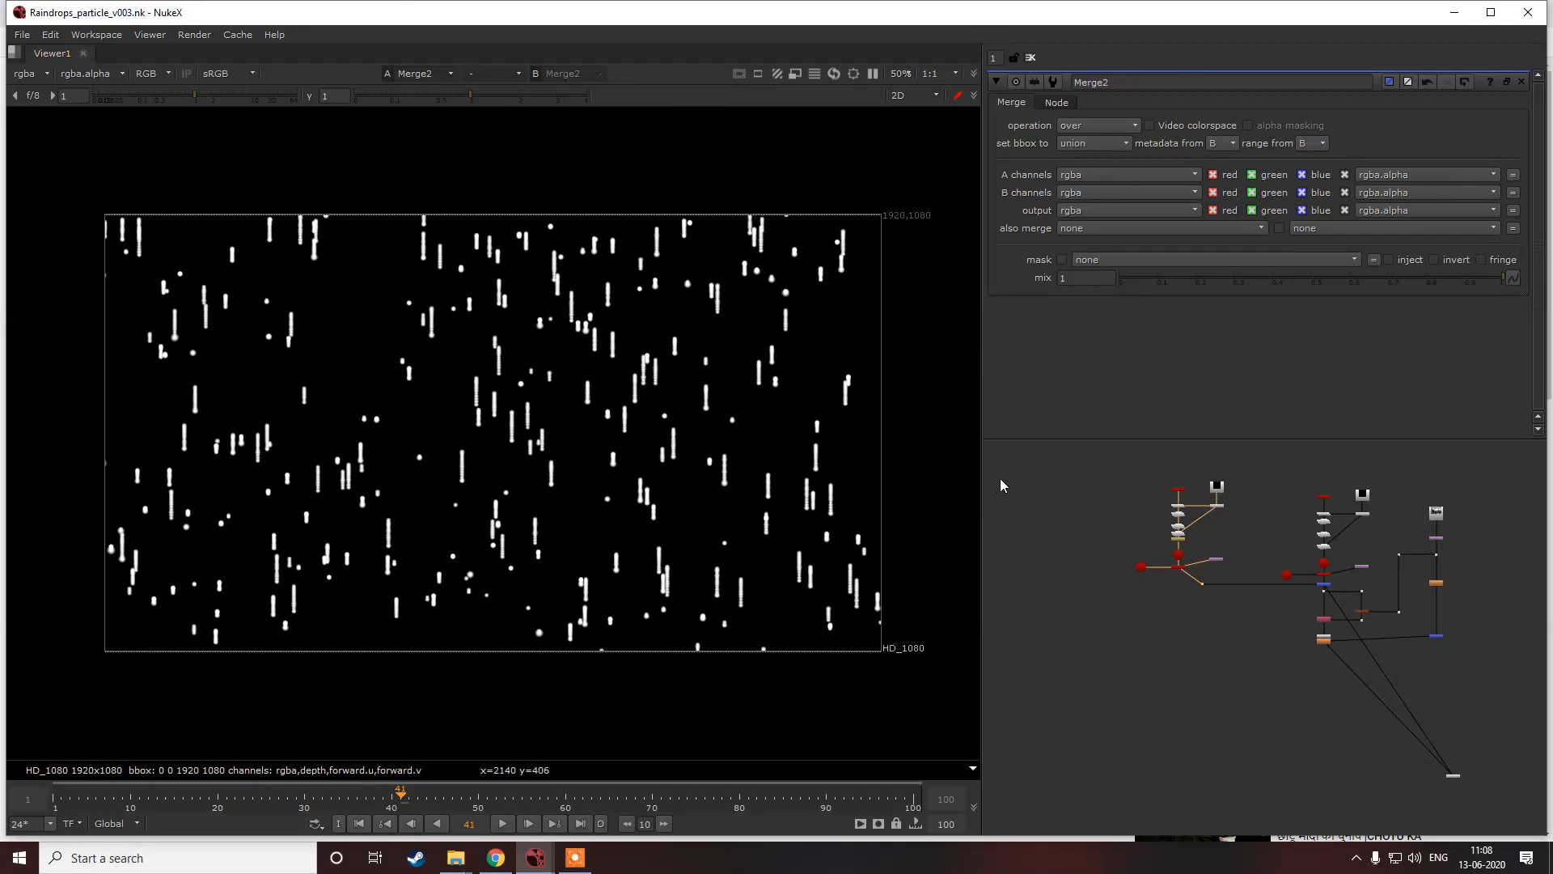
# Step: Copy the original particle setup and paste it as a third branch beside the other two
pyautogui.moveTo(1155, 488); pyautogui.dragTo(1180, 538, button='middle')
pyautogui.moveTo(1126, 493); pyautogui.dragTo(1265, 627)
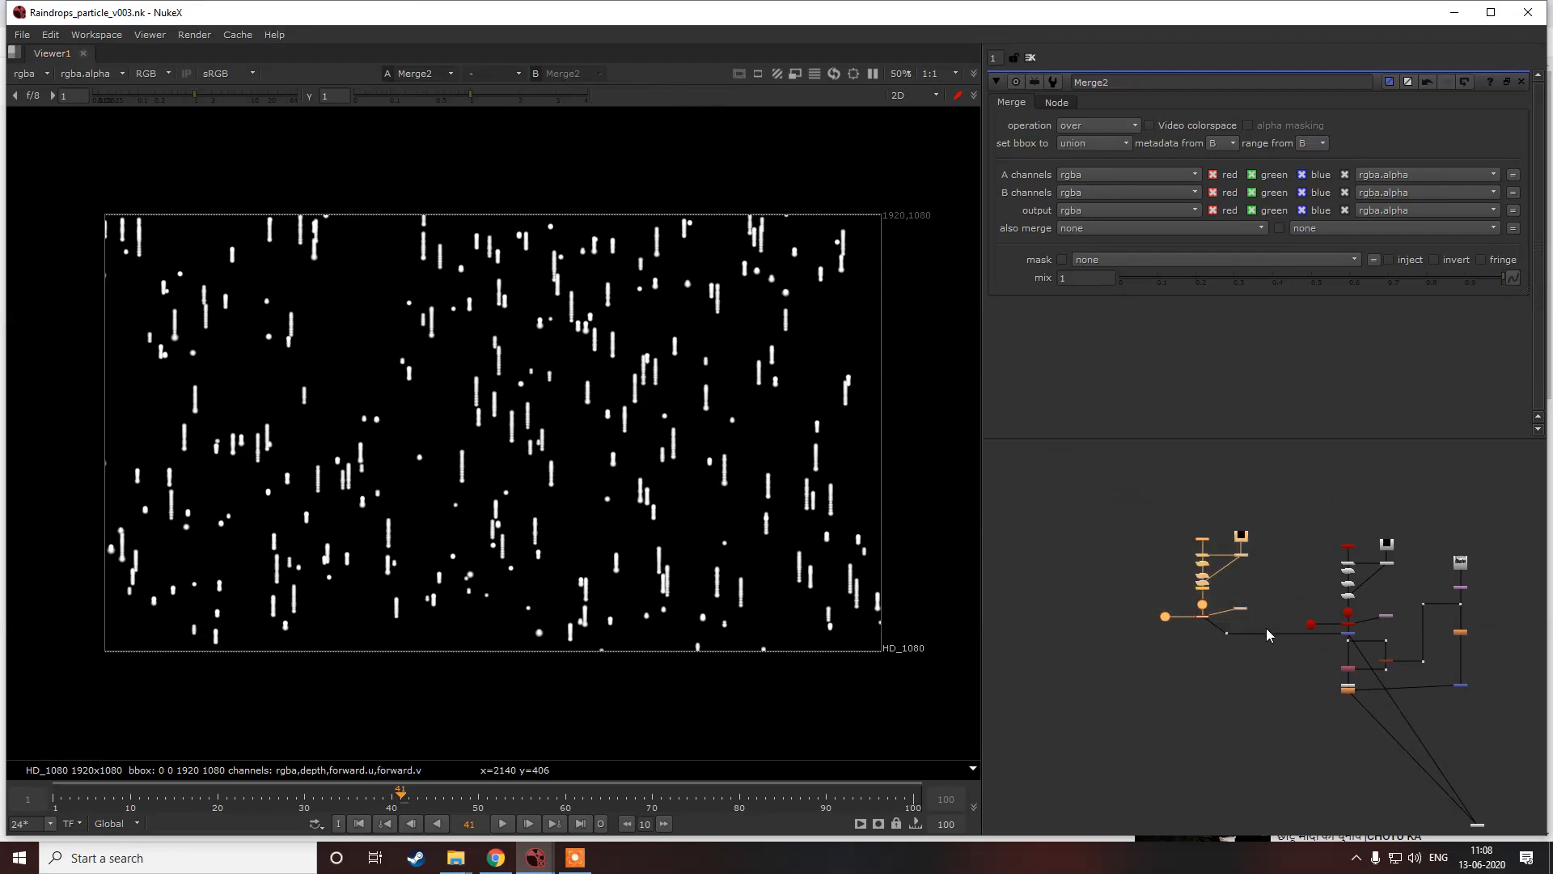
pyautogui.click(1138, 553)
pyautogui.moveTo(1294, 498); pyautogui.dragTo(1412, 628)
pyautogui.hotkey('ctrl', 'v')
pyautogui.moveTo(1109, 534); pyautogui.dragTo(1060, 634)
pyautogui.click(1286, 648)
# Step: Move the distortion, copy and plate composite nodes down below Merge2, and reposition the Viewer node beneath them
pyautogui.moveTo(1391, 680); pyautogui.dragTo(1337, 600, button='middle')
pyautogui.moveTo(1486, 650); pyautogui.dragTo(1361, 452)
pyautogui.moveTo(1352, 577); pyautogui.dragTo(1316, 510, button='middle')
pyautogui.keyDown('shift'); pyautogui.moveTo(1220, 495); pyautogui.dragTo(1315, 571); pyautogui.keyUp('shift')
pyautogui.scroll(5, 1282, 494)
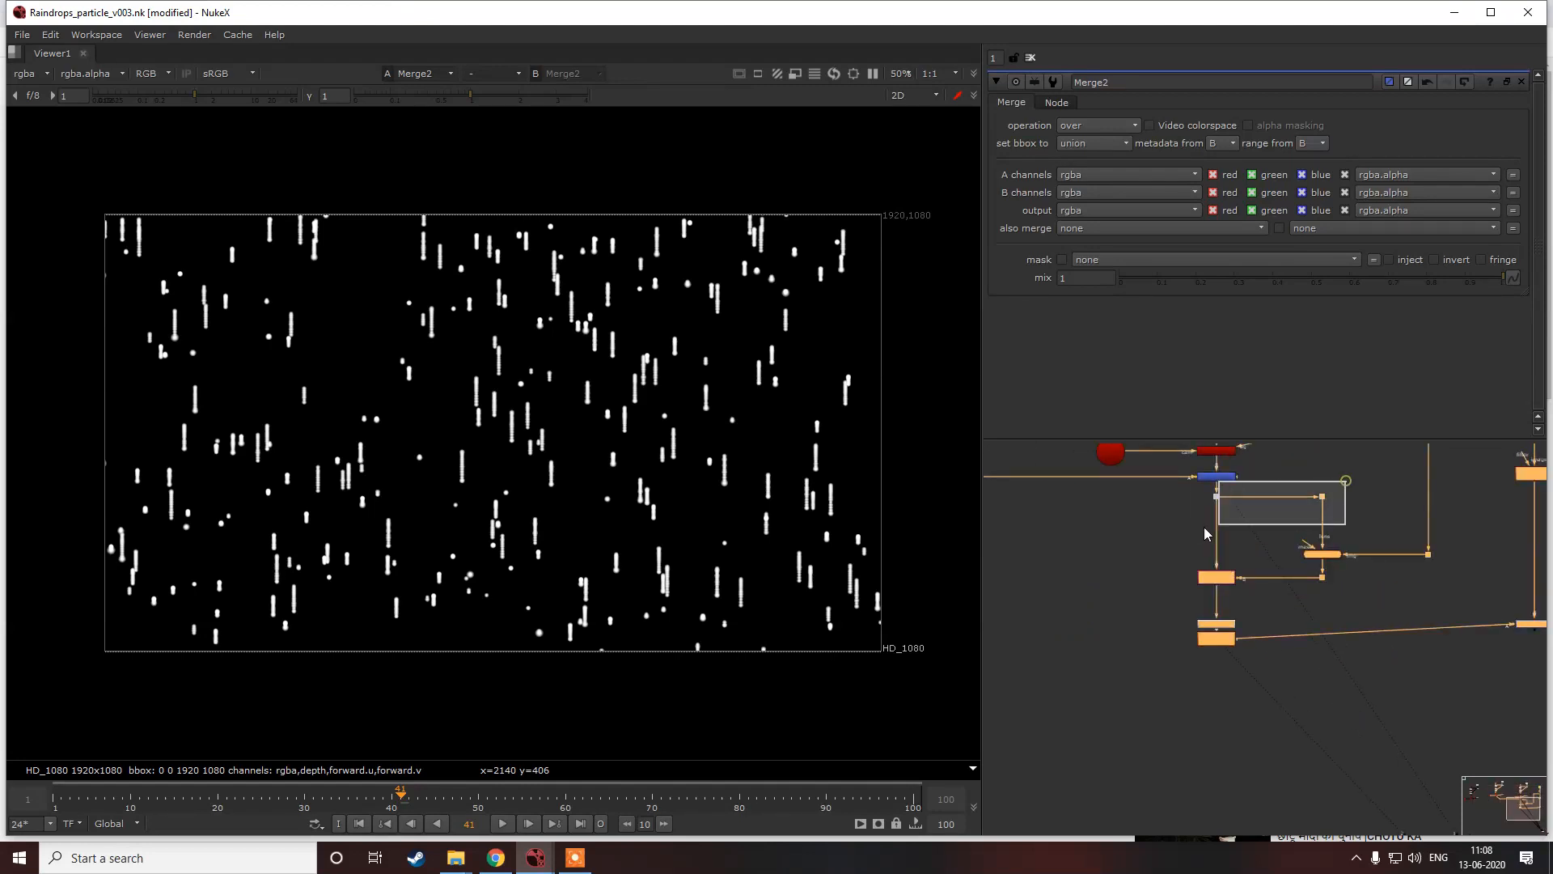
pyautogui.scroll(-6, 1216, 589)
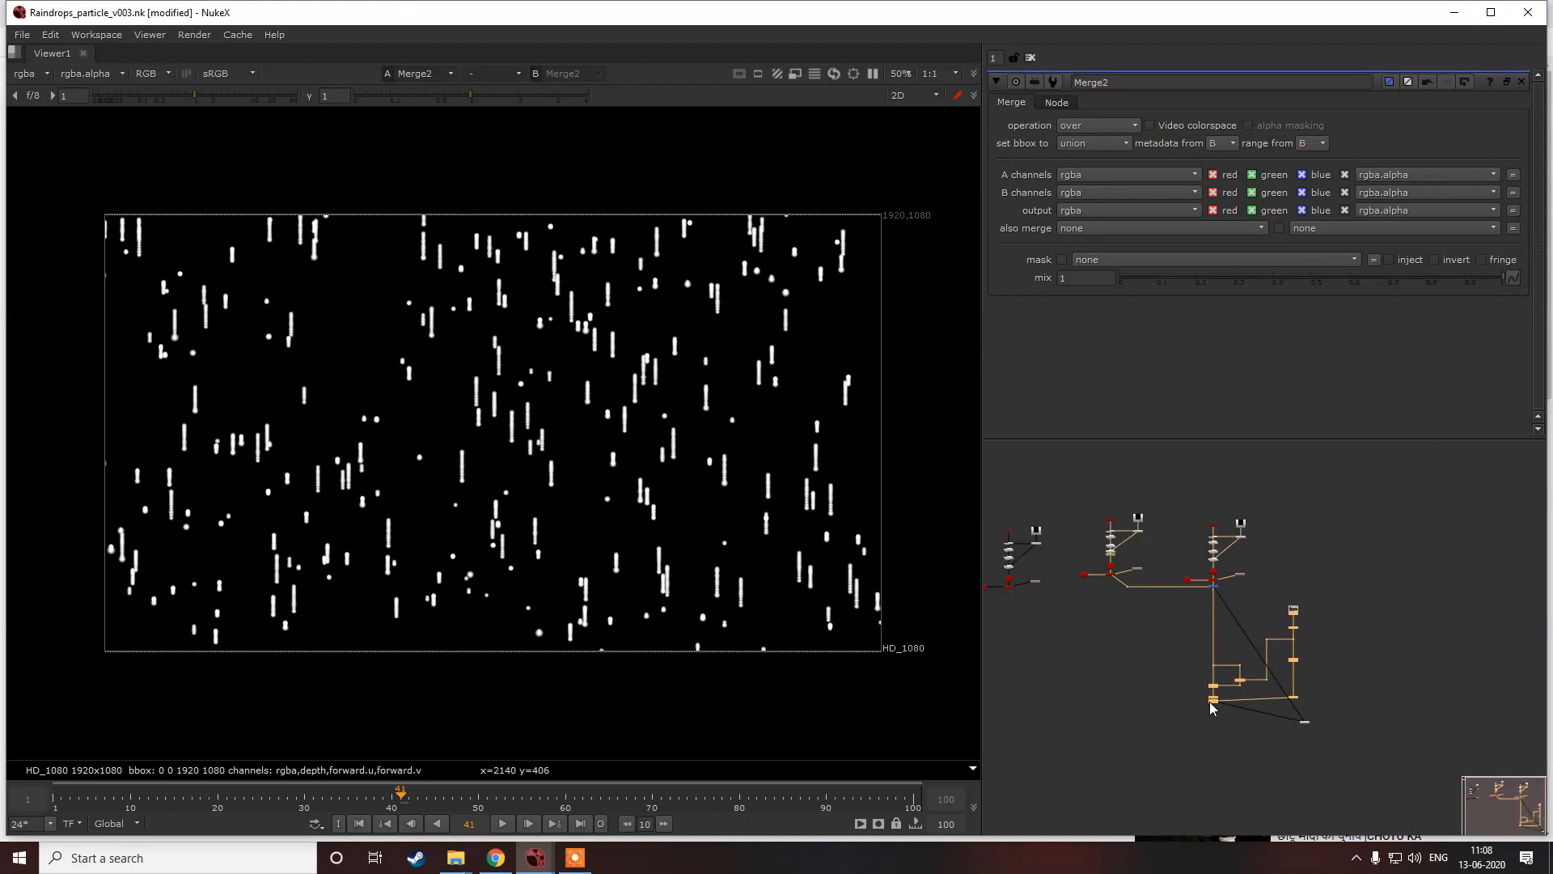
pyautogui.moveTo(1304, 723); pyautogui.dragTo(1143, 787)
# Step: Lower the final plate Merge and route EdgeBlur1's output to it through a Dot
pyautogui.scroll(5, 1225, 697)
pyautogui.scroll(3, 1205, 702)
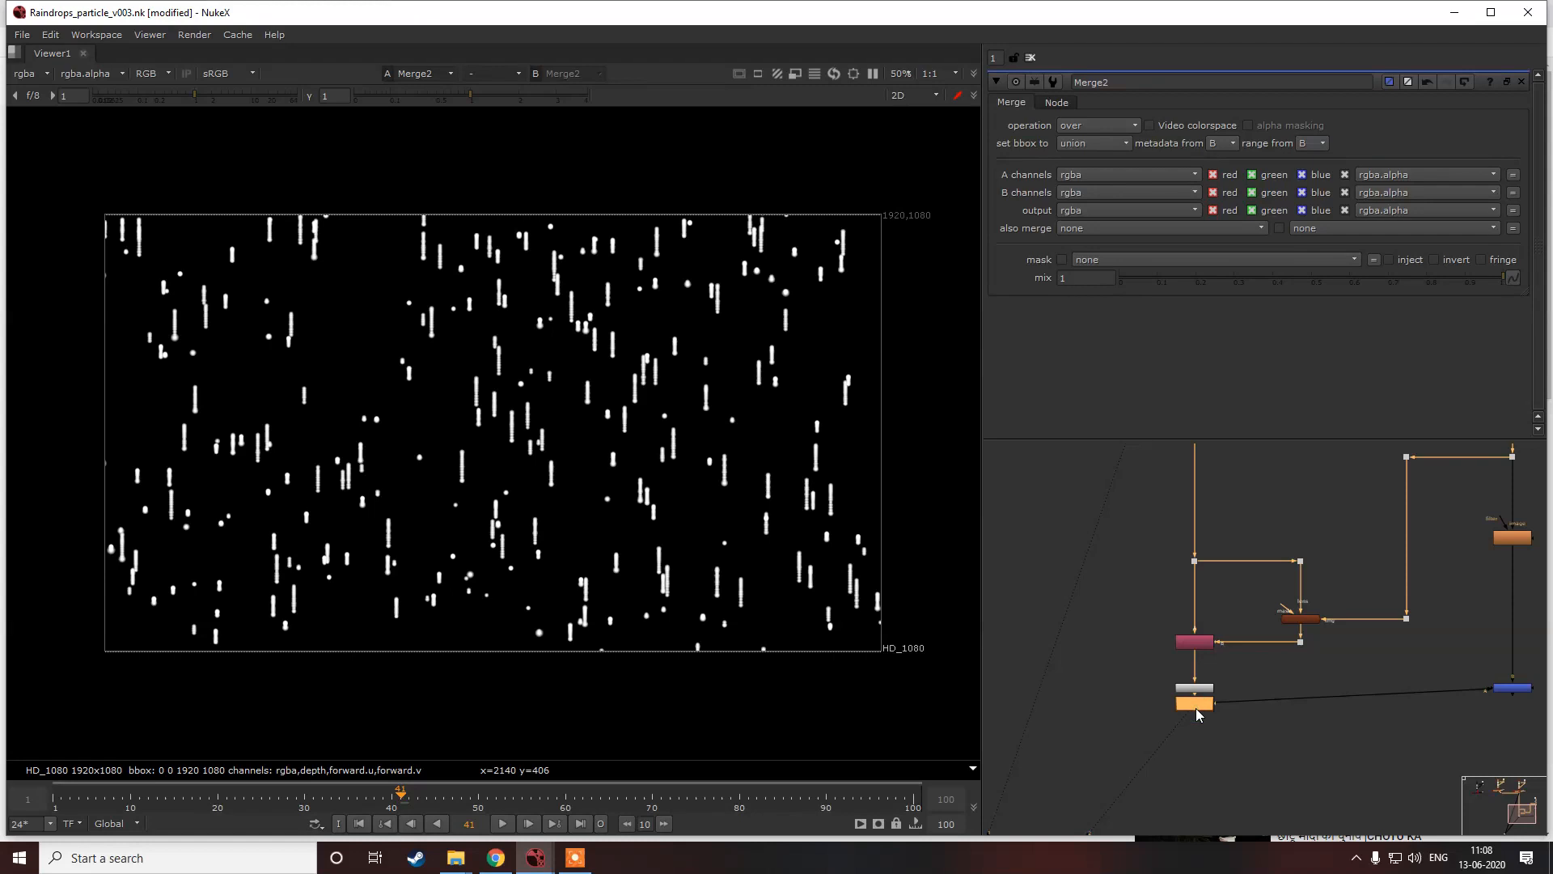
pyautogui.click(1195, 722)
pyautogui.moveTo(1522, 691); pyautogui.dragTo(1521, 720)
pyautogui.scroll(-5, 1304, 621)
pyautogui.moveTo(1297, 634); pyautogui.dragTo(1278, 607, button='middle')
pyautogui.scroll(3, 1269, 608)
pyautogui.moveTo(1204, 638); pyautogui.dragTo(1456, 724)
pyautogui.click(1272, 656)
pyautogui.scroll(3, 1235, 638)
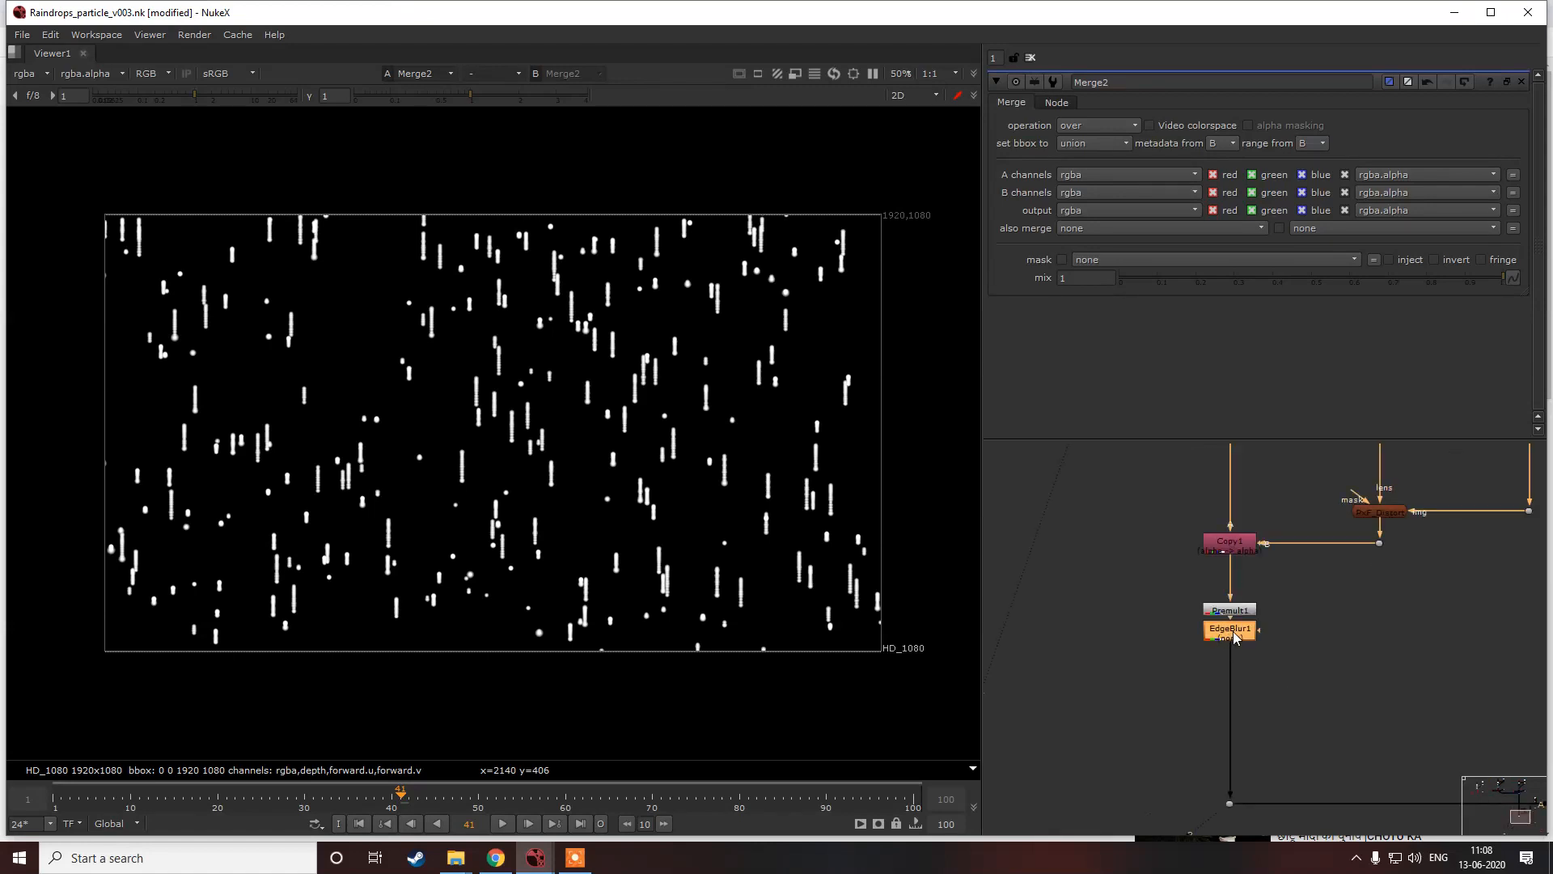
# Step: View ScanlineRender3's output and check the settings of ParticleGravity3 and ParticleEmitter3 in the pasted branch
pyautogui.scroll(-6, 1255, 605)
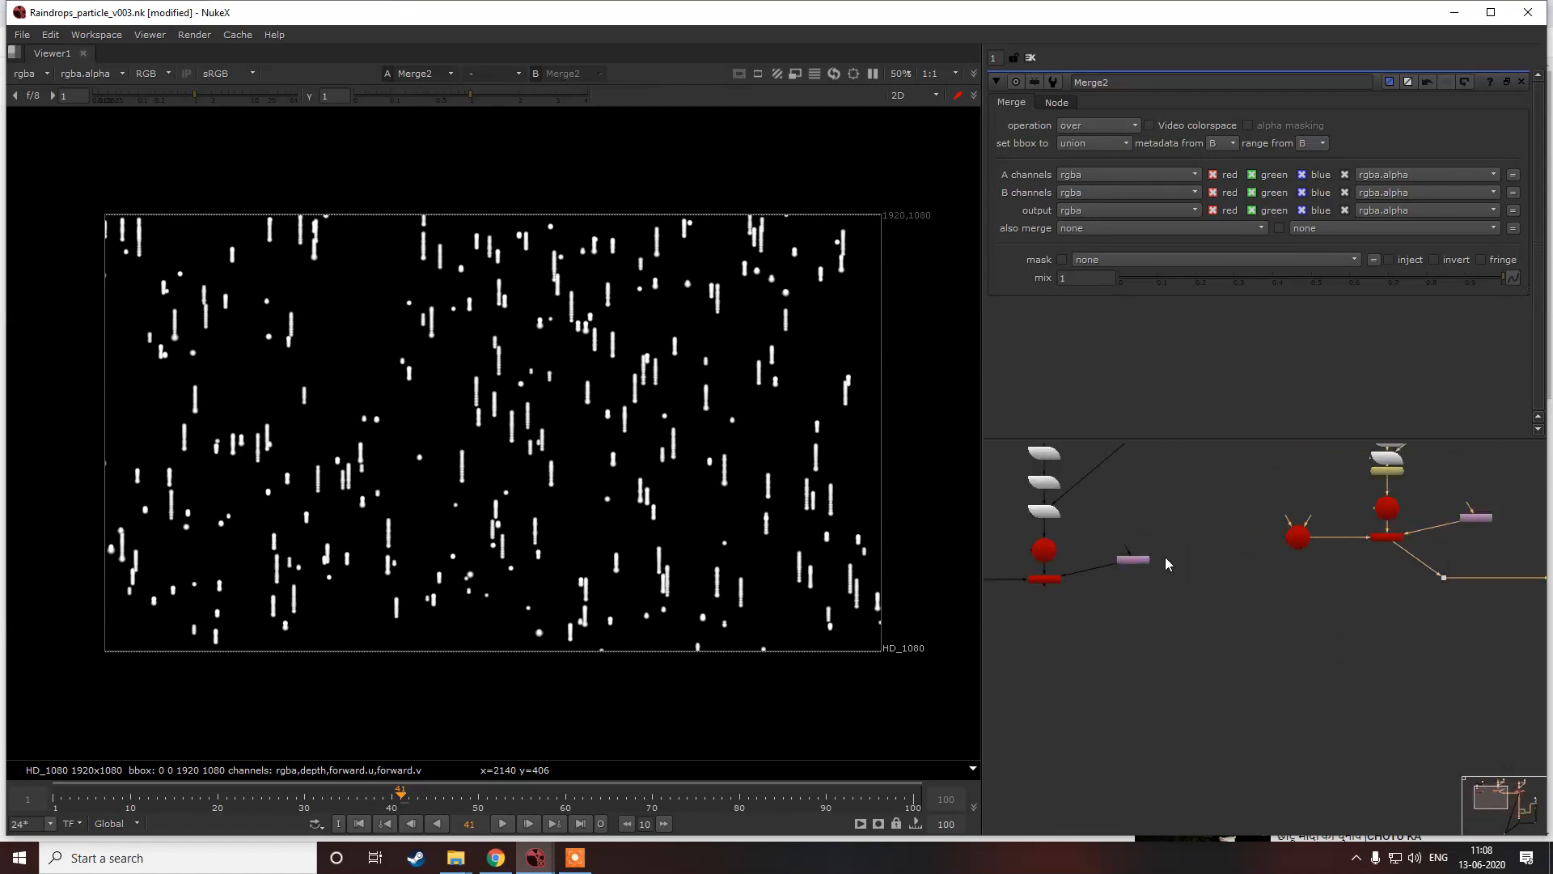
pyautogui.scroll(3, 1172, 582)
pyautogui.doubleClick(1129, 613)
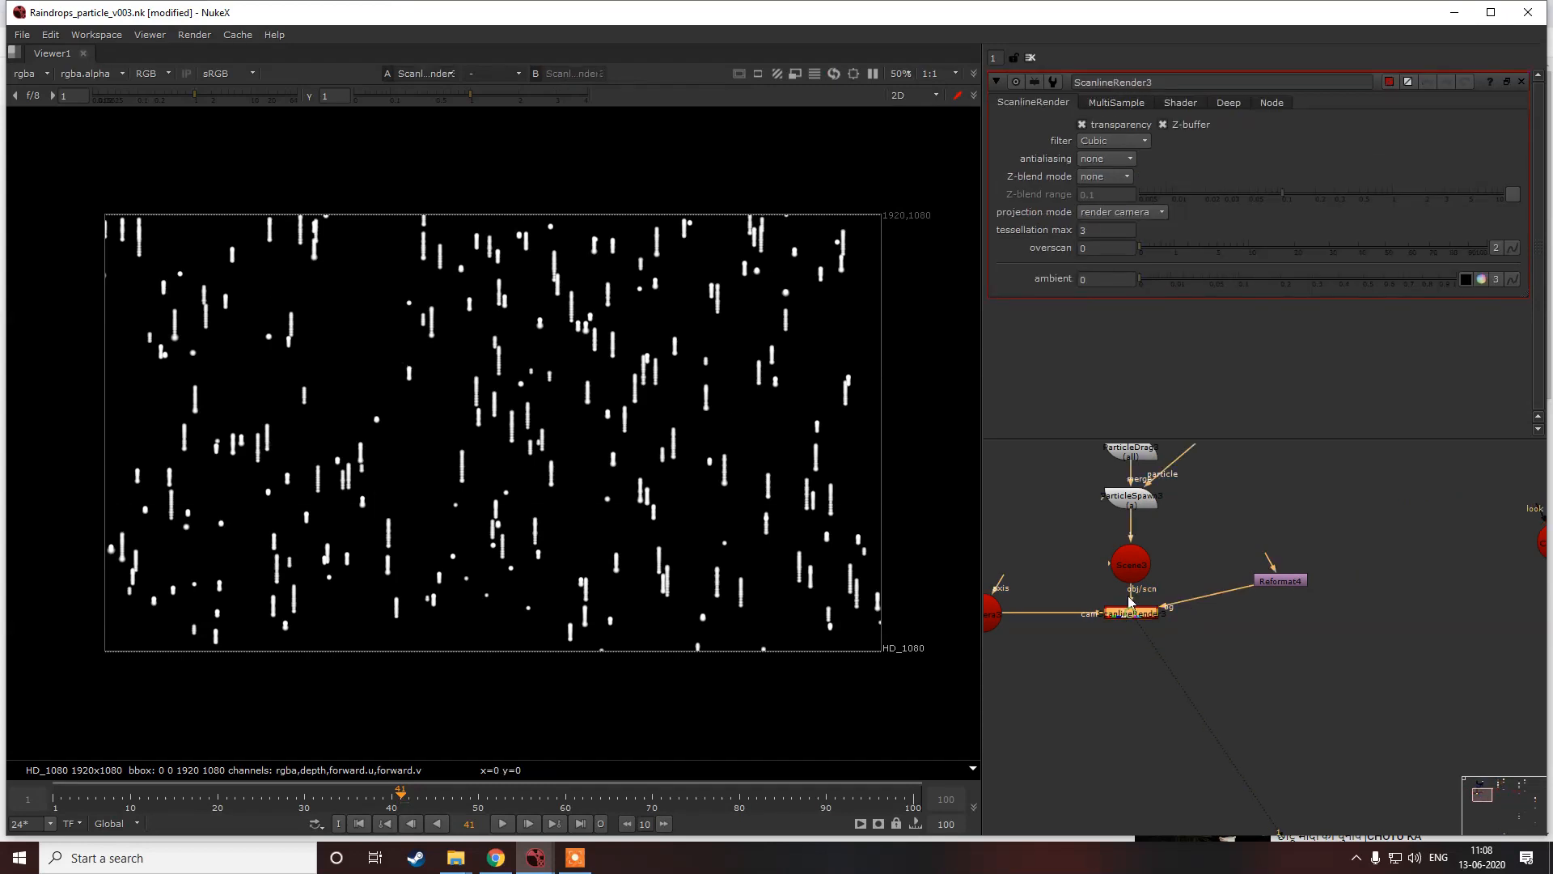
pyautogui.scroll(-5, 1202, 540)
pyautogui.moveTo(1202, 541); pyautogui.dragTo(1229, 569, button='middle')
pyautogui.scroll(4, 1216, 520)
pyautogui.doubleClick(1215, 524)
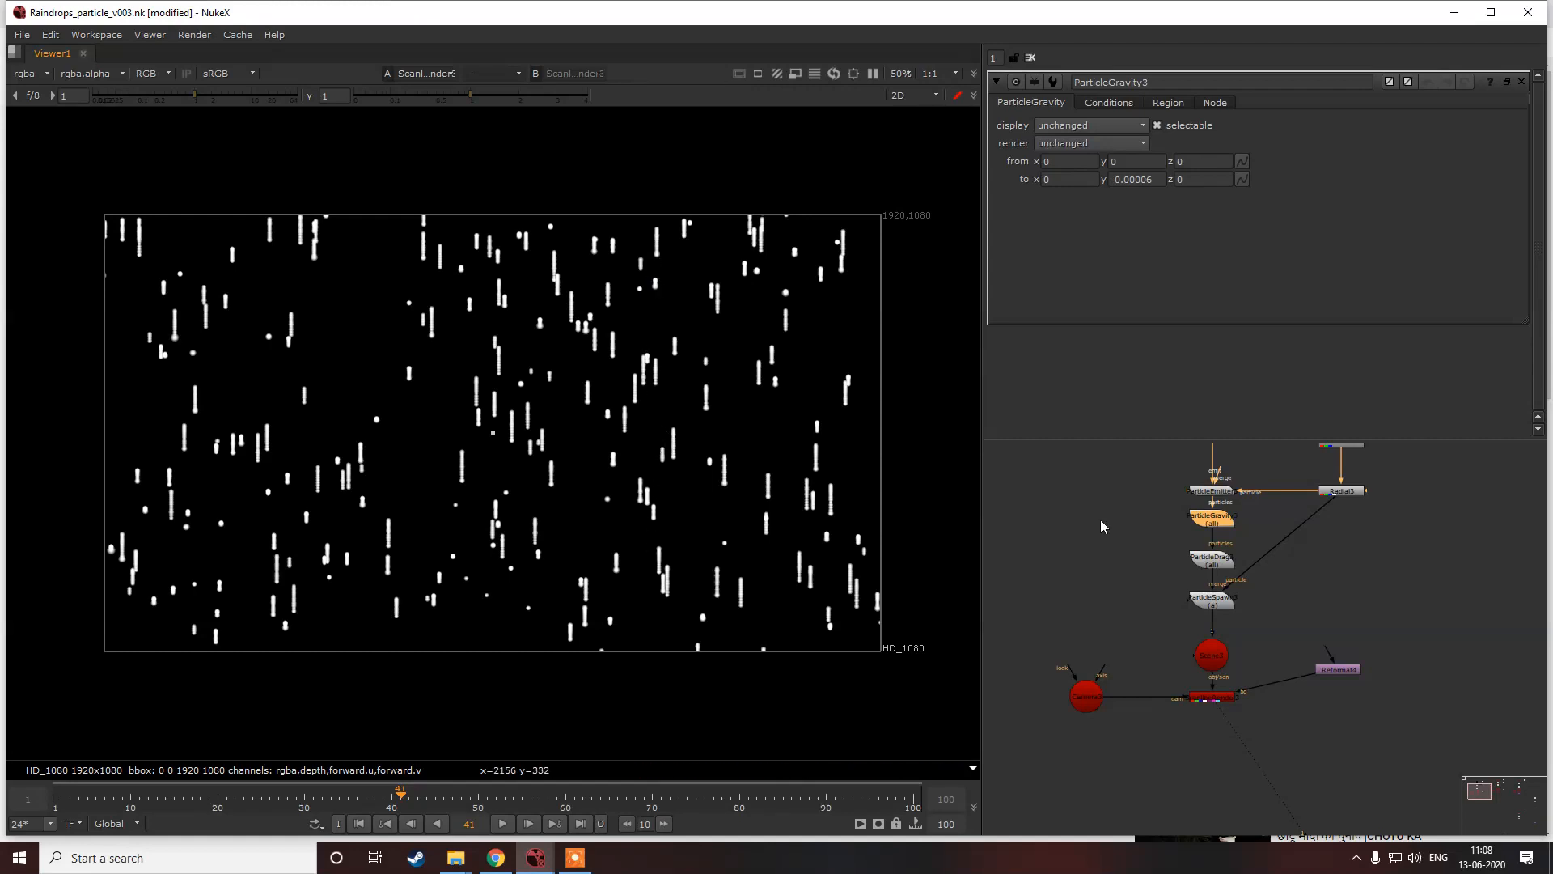
pyautogui.doubleClick(1222, 495)
pyautogui.press('1')
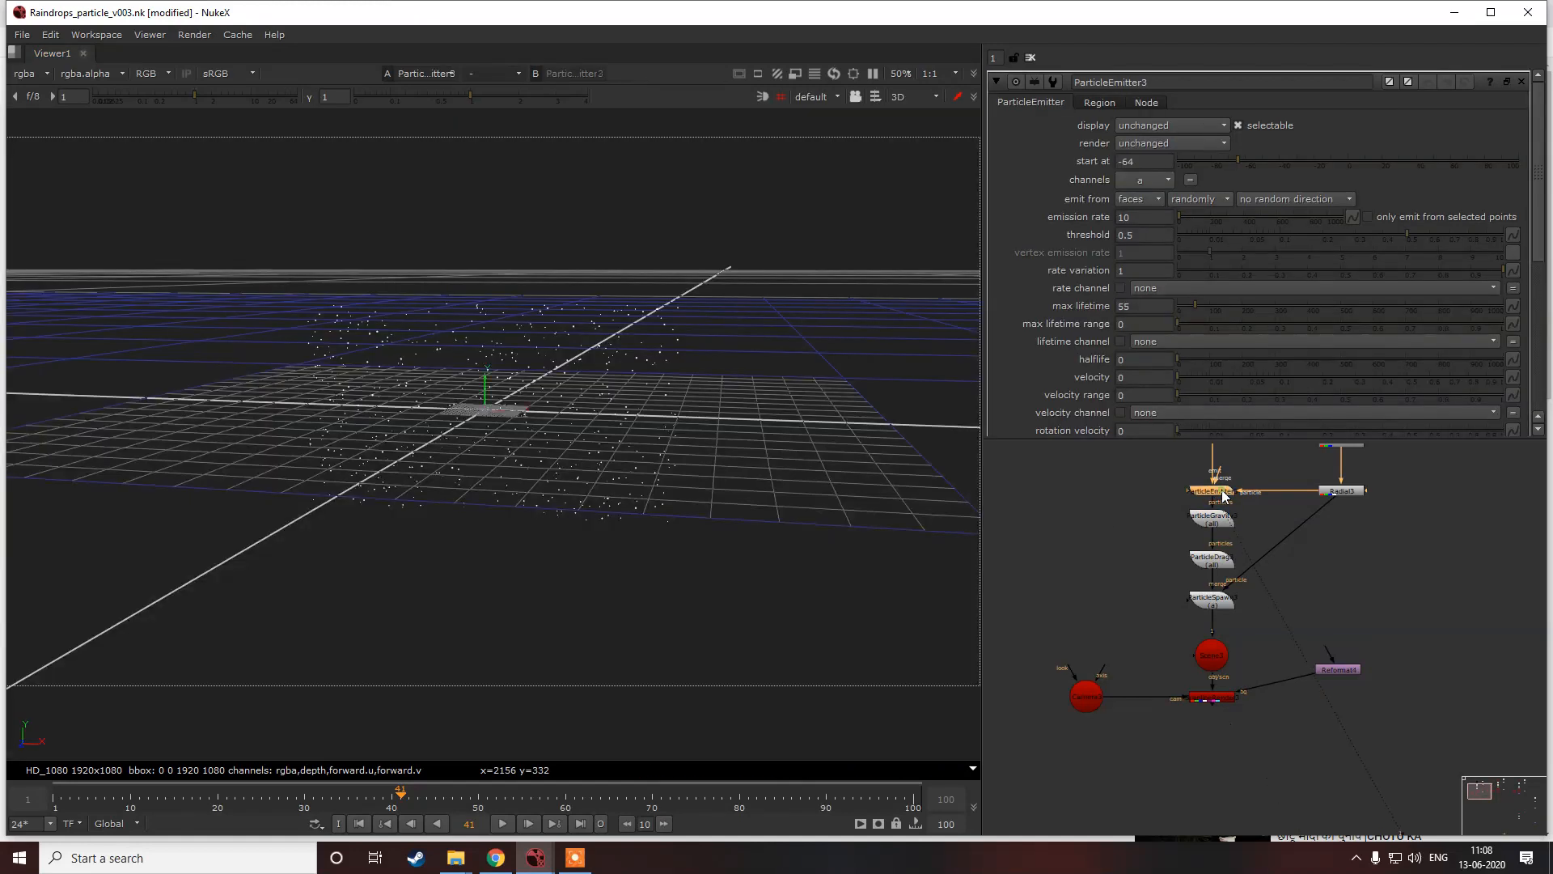
pyautogui.click(1211, 697)
pyautogui.press('1')
pyautogui.doubleClick(1210, 697)
pyautogui.press('Tab')
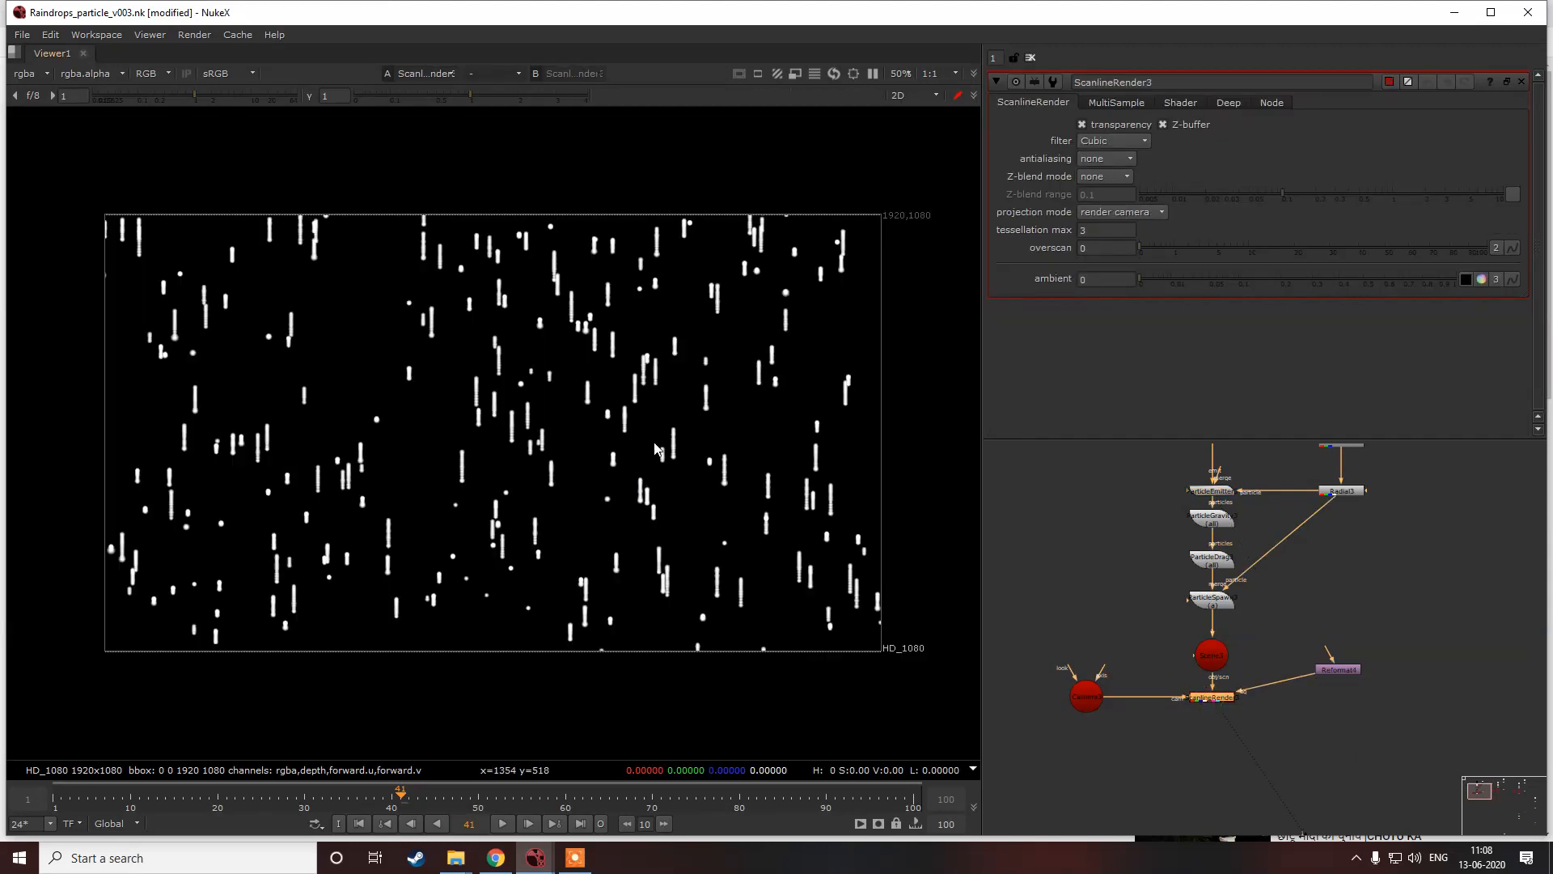
# Step: Reduce ParticleEmitter3's emission rate to 1
pyautogui.doubleClick(1210, 491)
pyautogui.click(1125, 218)
pyautogui.press('Down')
pyautogui.press('Down')
pyautogui.press('Down')
pyautogui.press('Down')
pyautogui.press('Down')
pyautogui.press('Down')
pyautogui.press('Down')
pyautogui.press('Down')
pyautogui.press('Down')
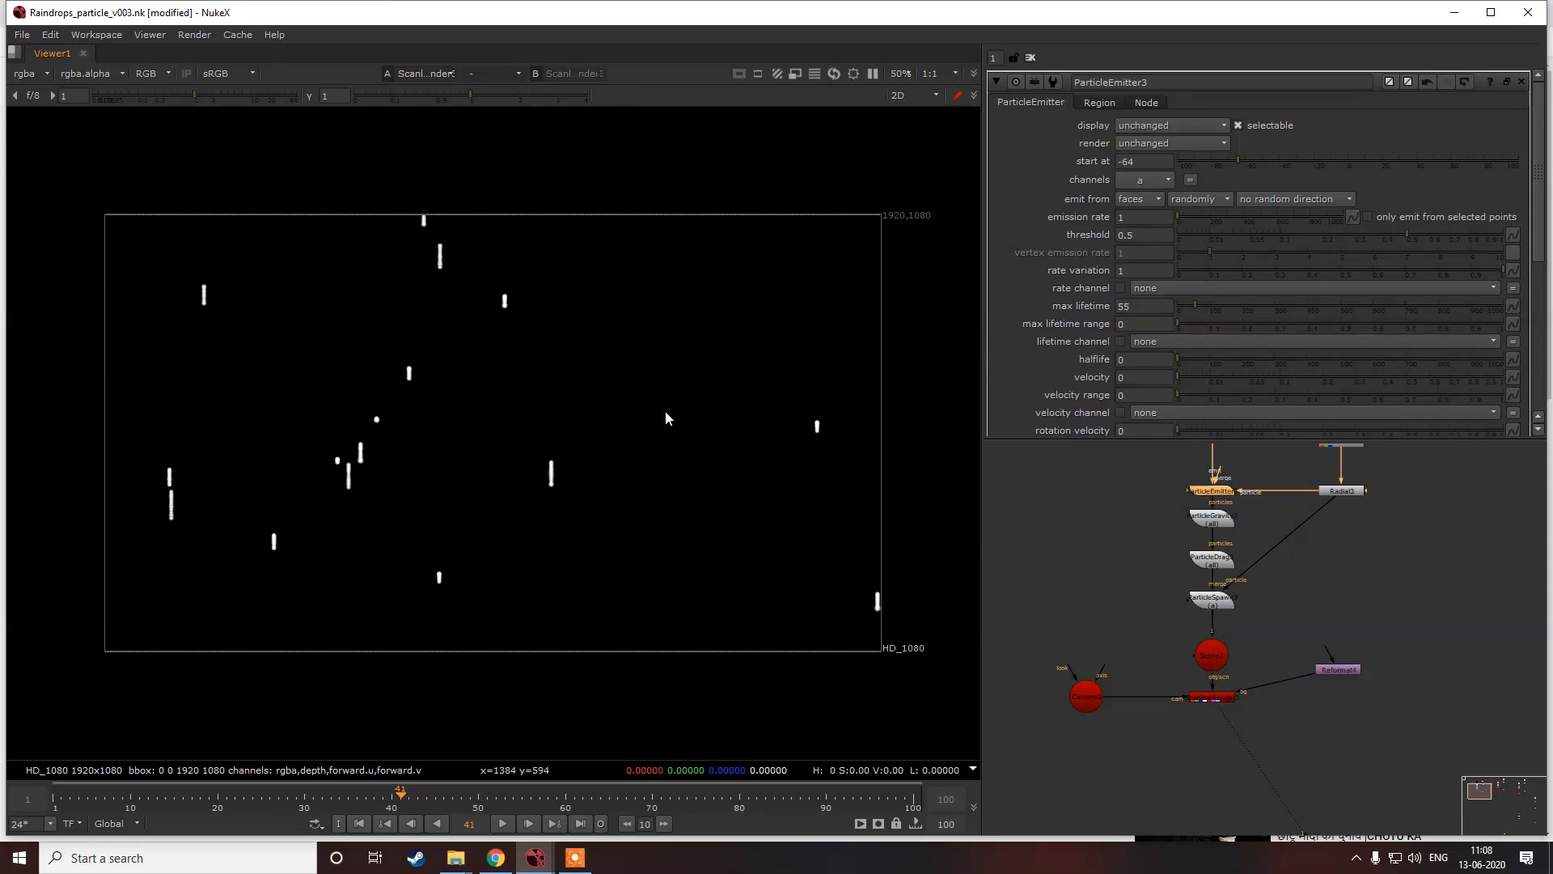
# Step: Make ParticleGravity3's negative Y gravity stronger to stretch the falling drops into longer trails
pyautogui.doubleClick(1210, 517)
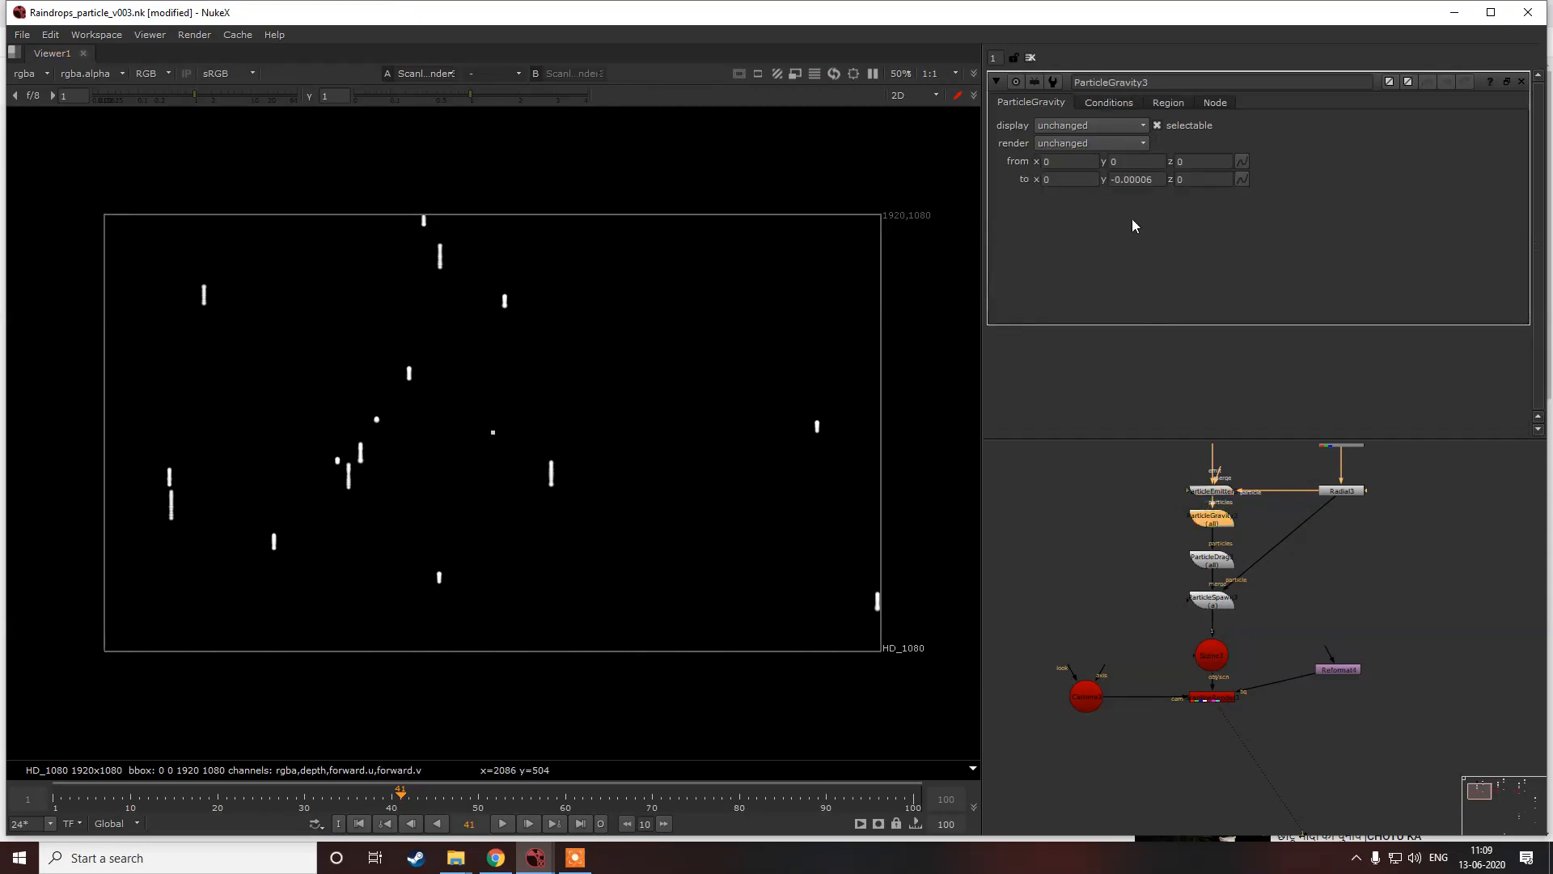
pyautogui.click(1149, 179)
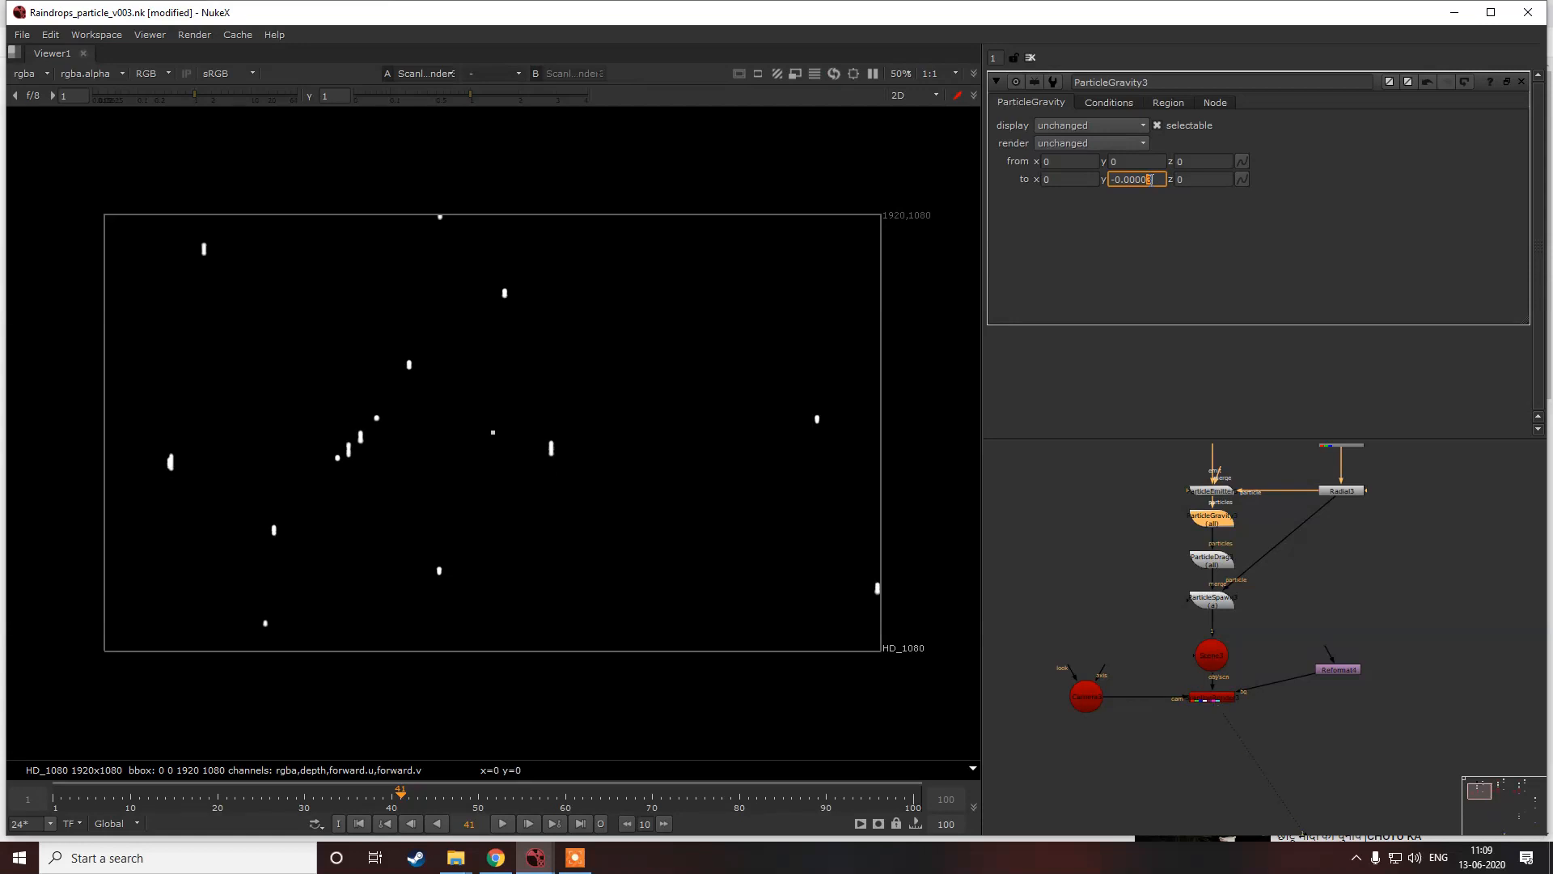
pyautogui.scroll(-11, 1154, 180)
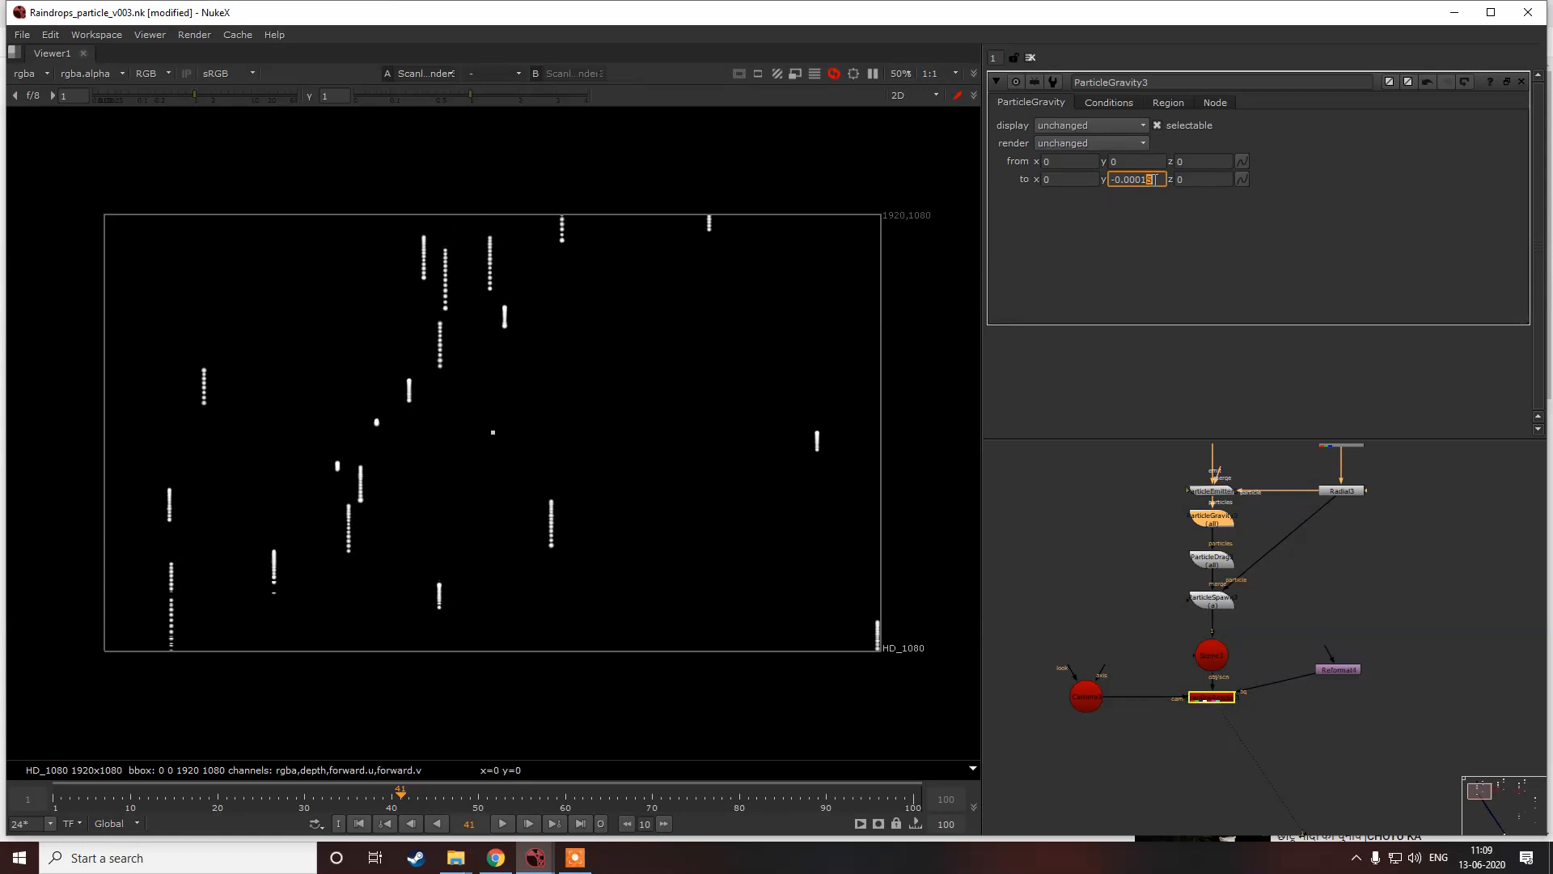
pyautogui.scroll(-11, 1154, 179)
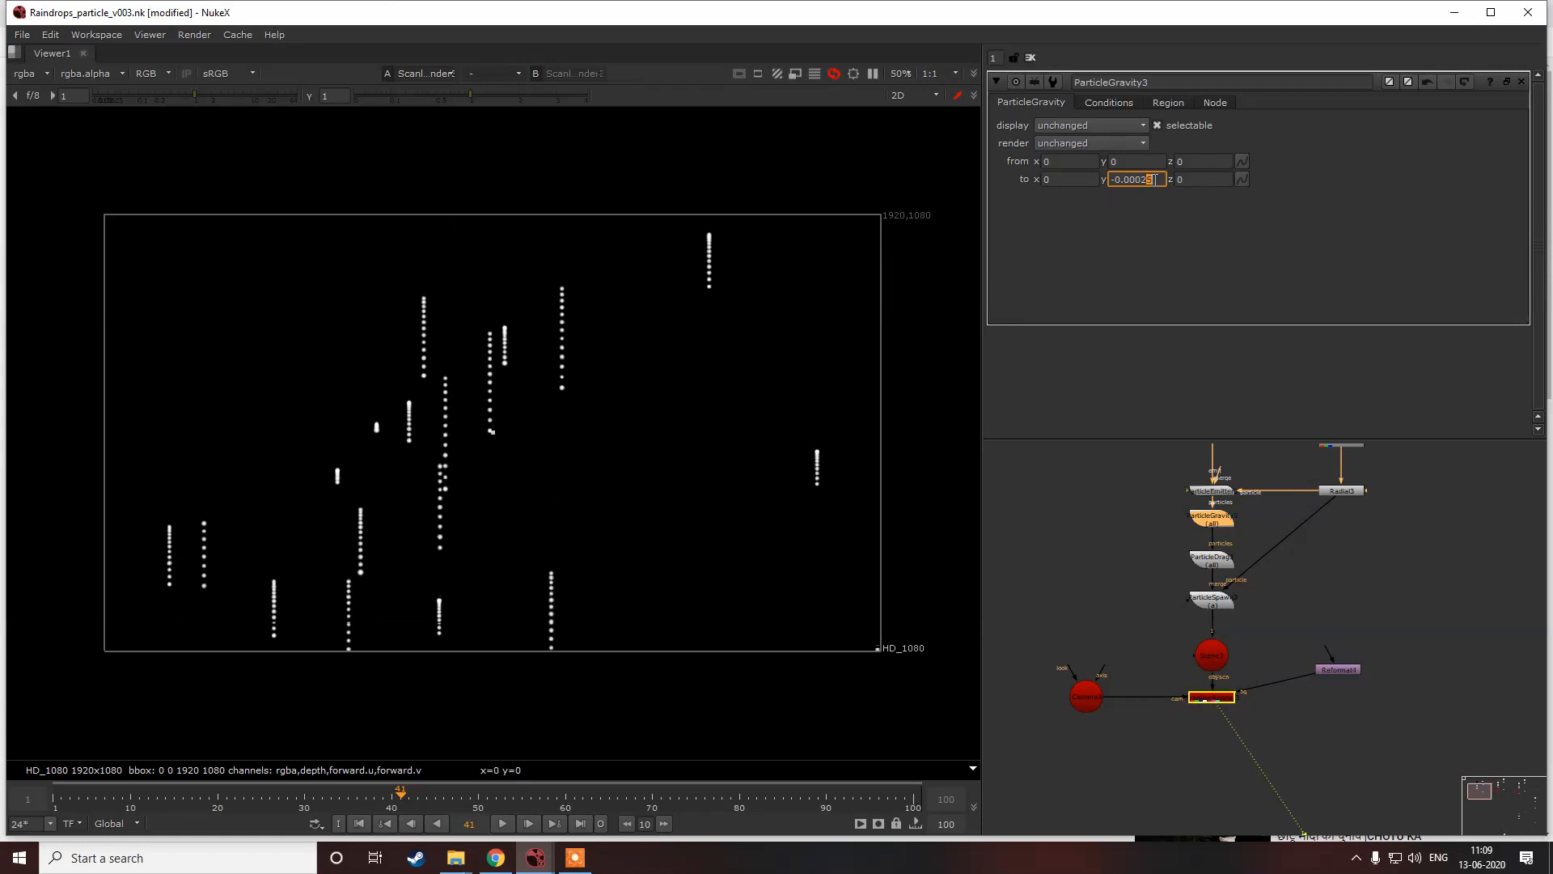
pyautogui.scroll(-2, 1143, 181)
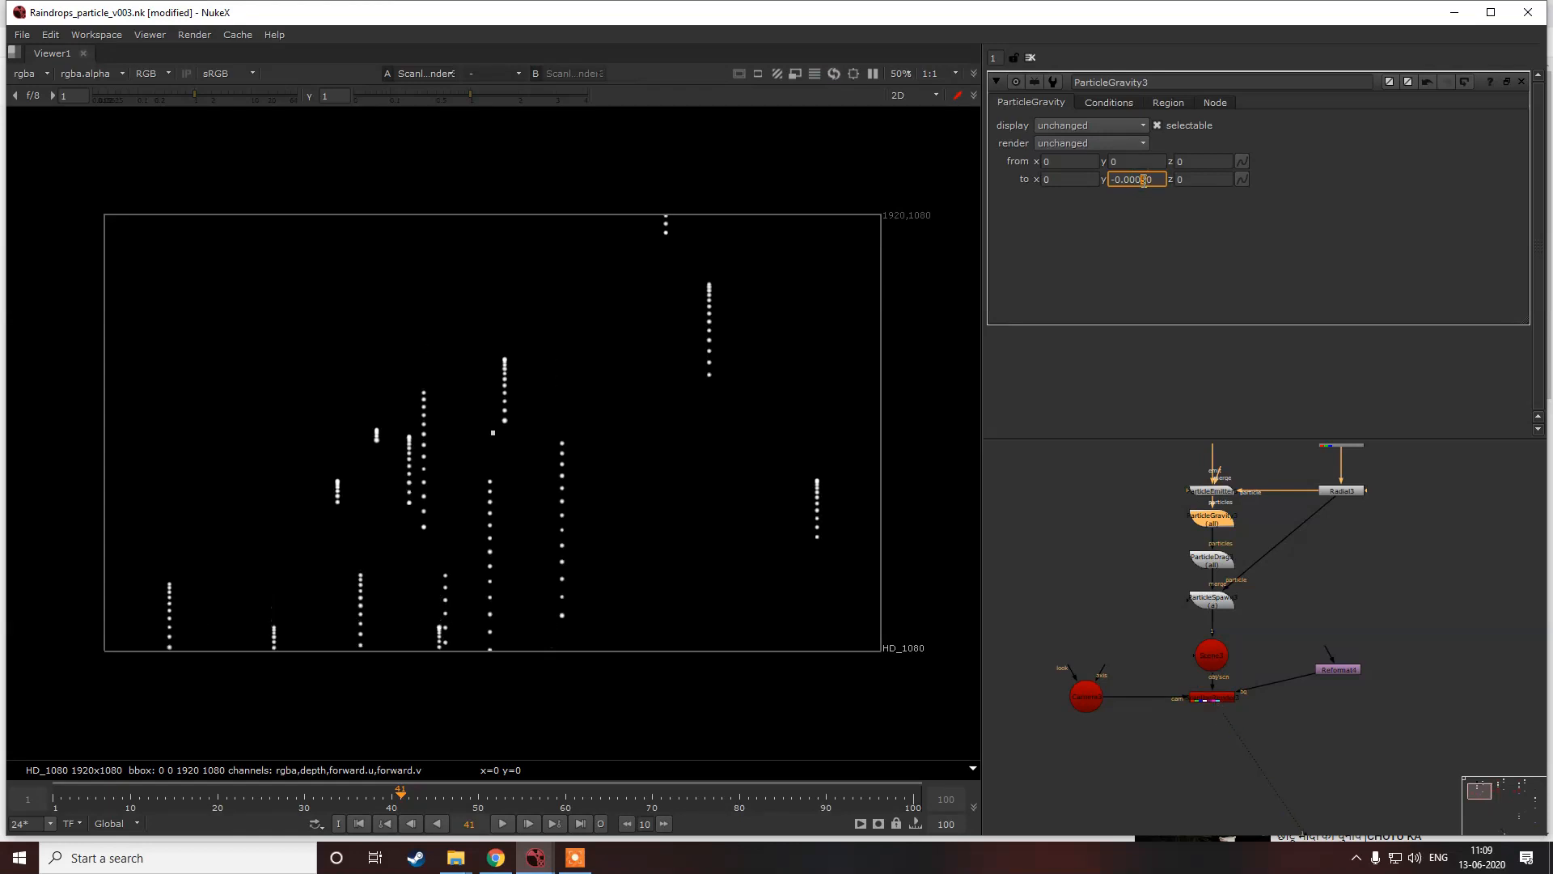
# Step: Open the ParticleDrag3 and ParticleSpawn3 settings and examine the spawned trails in the 3D view
pyautogui.doubleClick(1213, 562)
pyautogui.doubleClick(1215, 605)
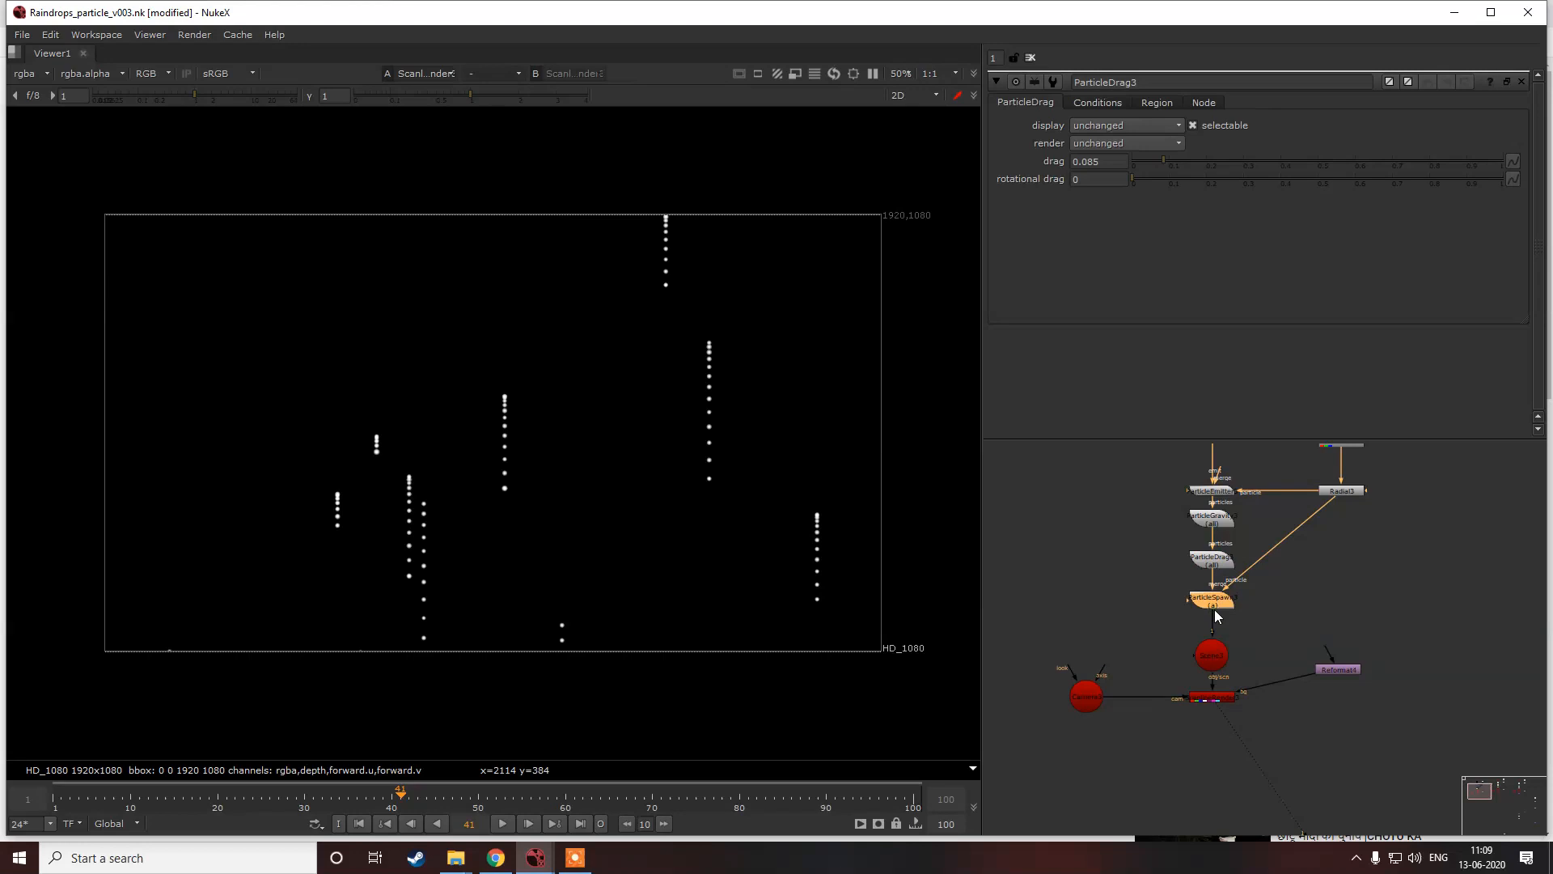
pyautogui.press('1')
pyautogui.press('Tab')
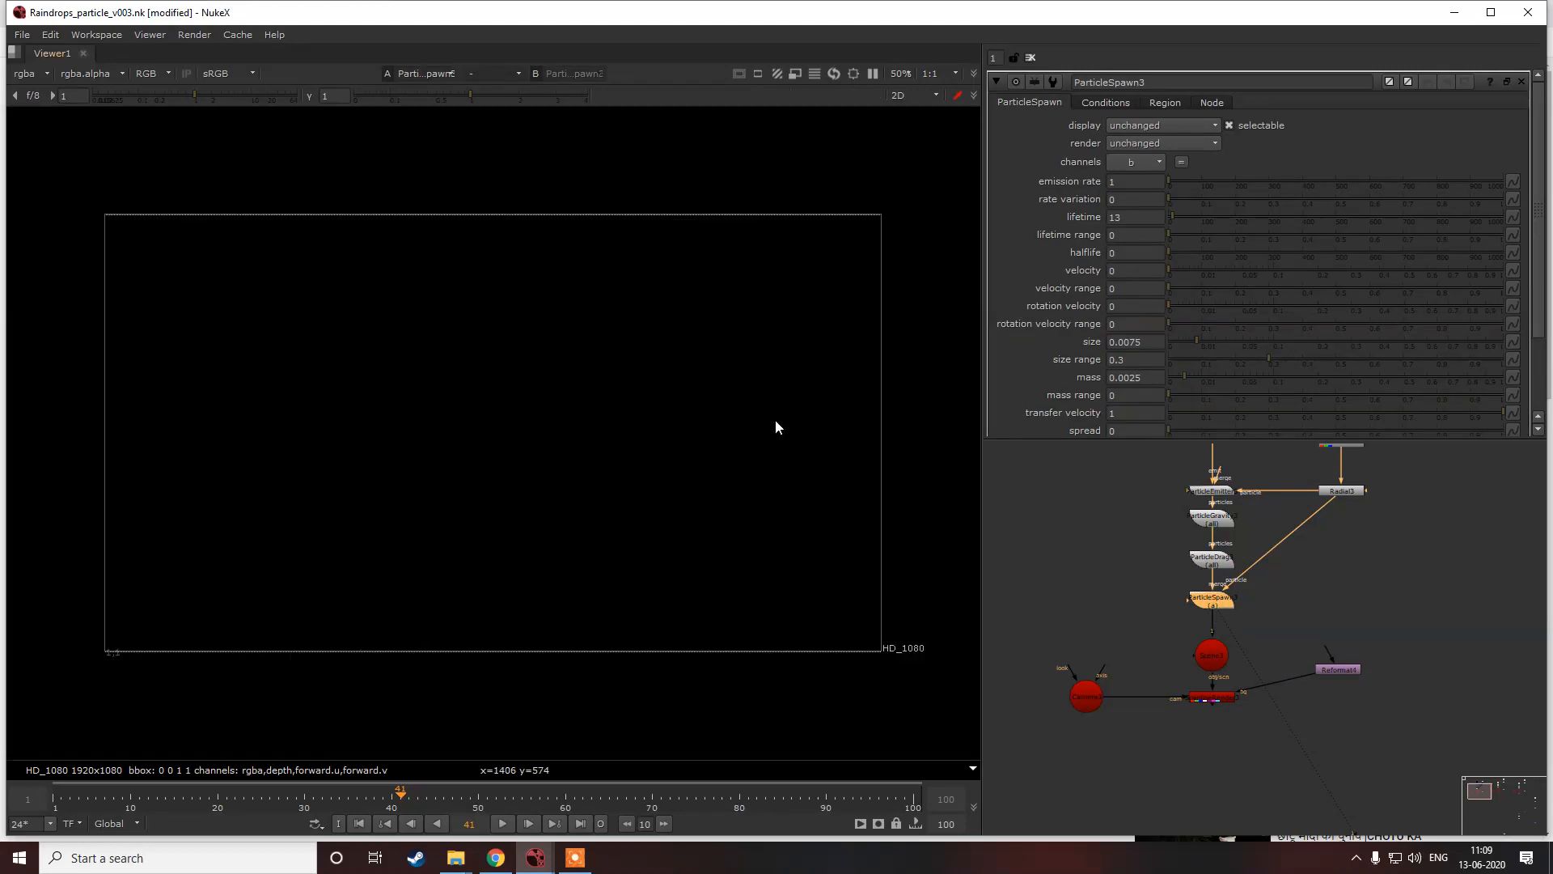
pyautogui.press('Tab')
pyautogui.click(586, 445)
pyautogui.press('Tab')
pyautogui.click(620, 422)
pyautogui.scroll(3, 599, 451)
pyautogui.scroll(-3, 589, 473)
pyautogui.scroll(4, 586, 477)
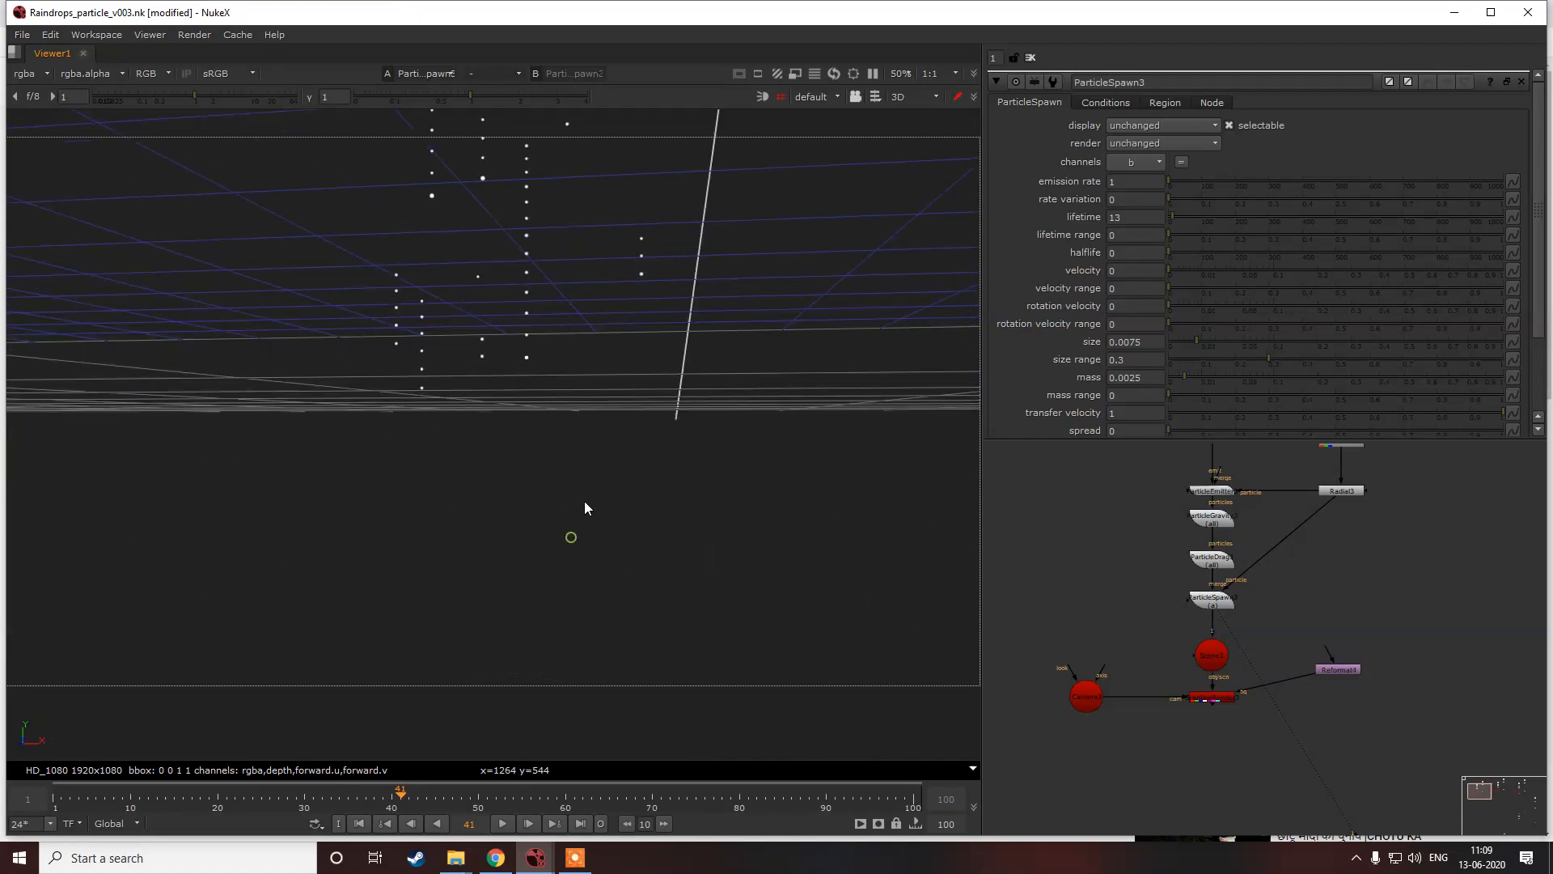
pyautogui.scroll(-2, 572, 517)
pyautogui.scroll(-5, 561, 534)
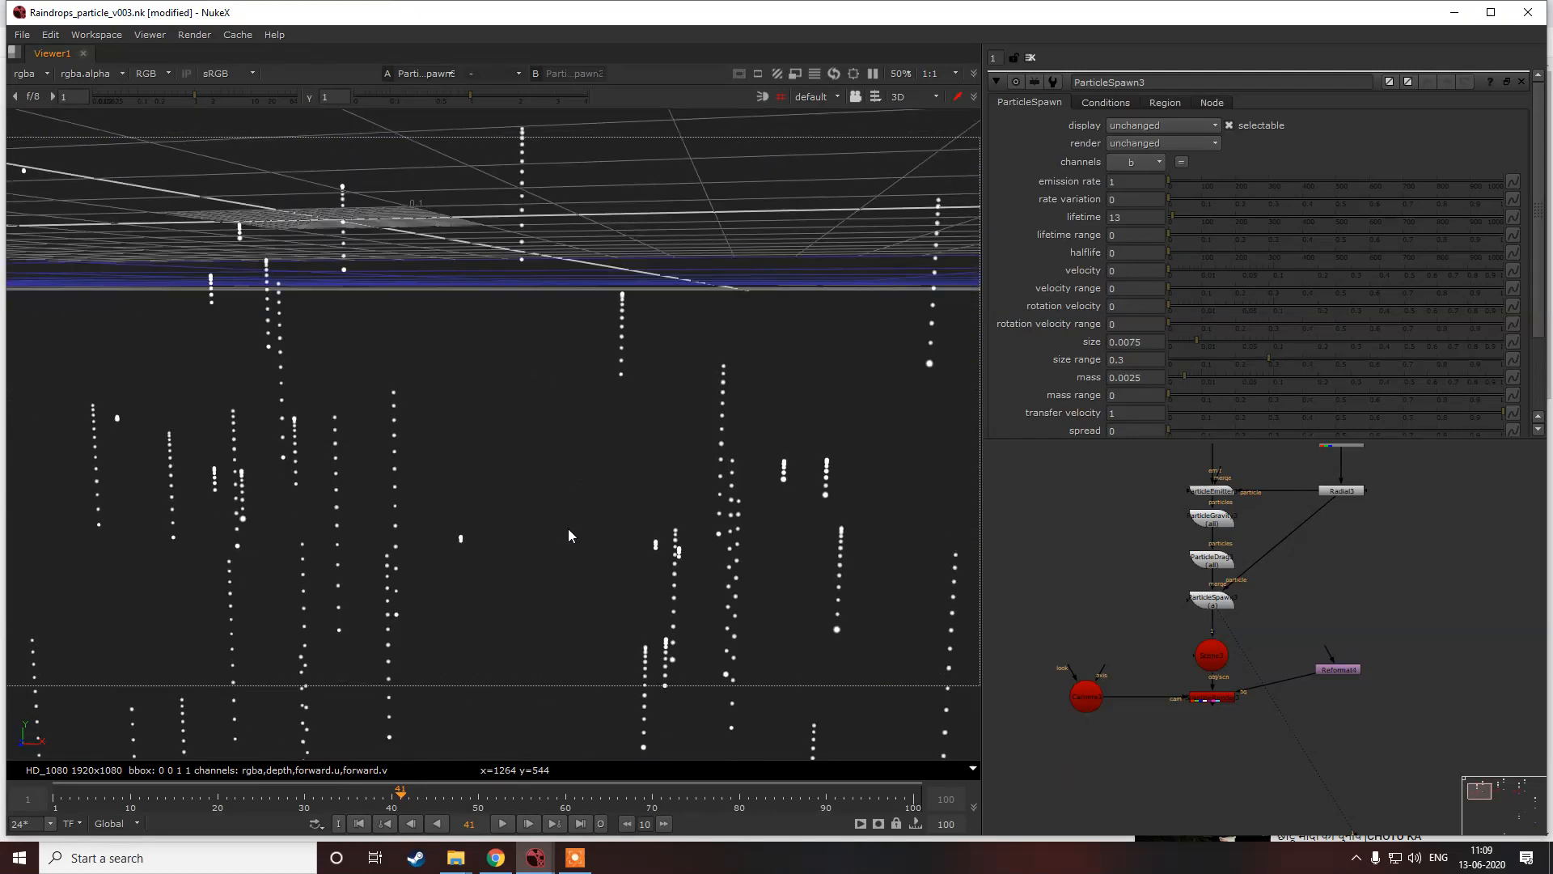
pyautogui.scroll(5, 541, 464)
pyautogui.scroll(-4, 532, 468)
pyautogui.scroll(3, 555, 453)
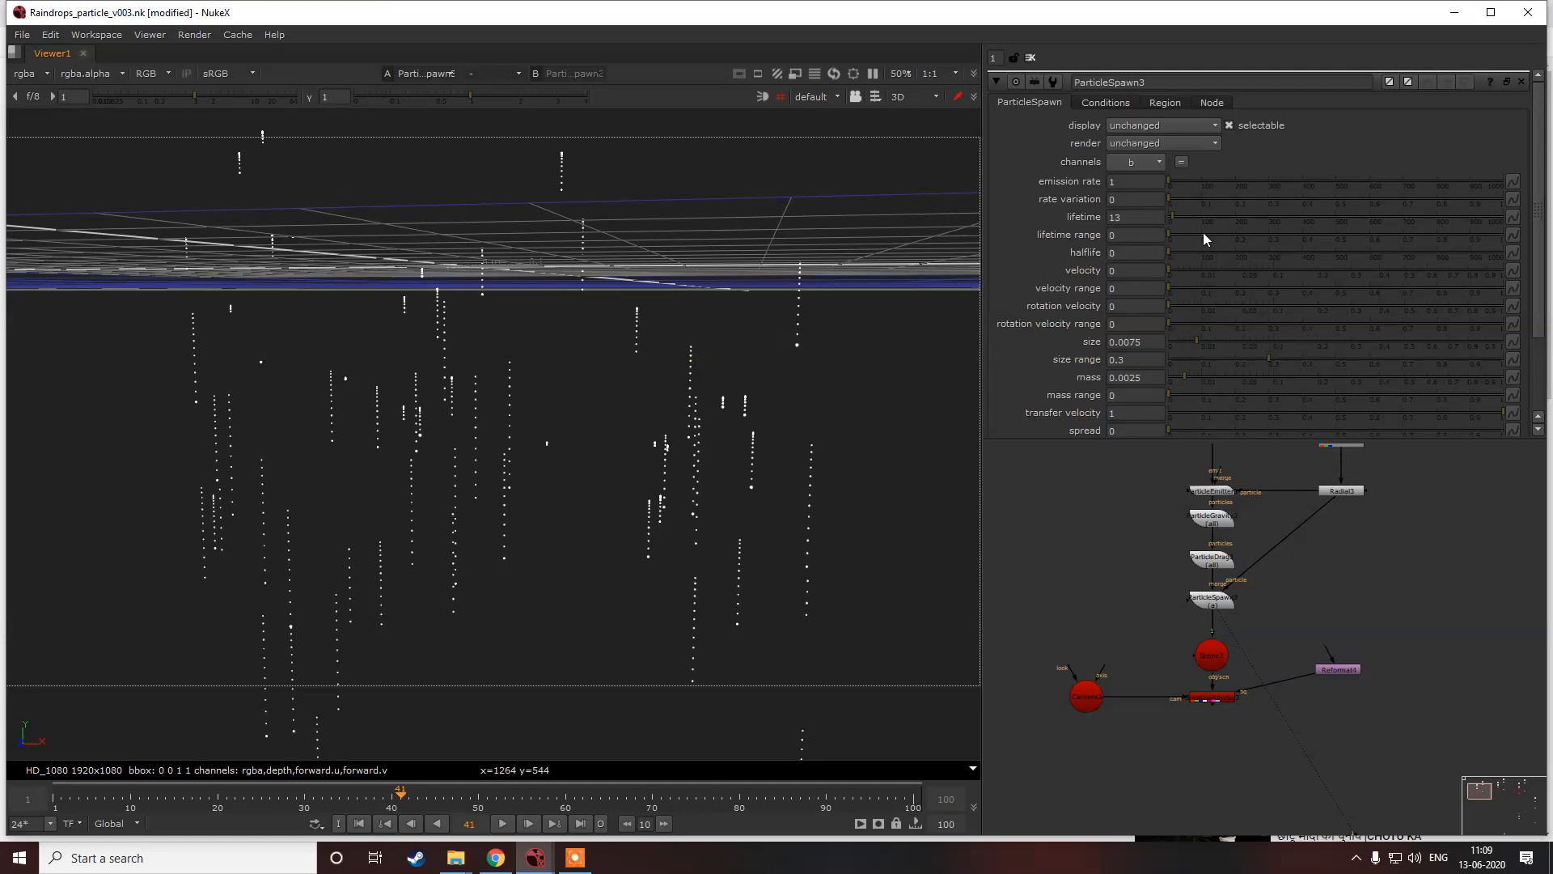
# Step: Set ParticleSpawn3's lifetime to 300 and its emission rate to 10
pyautogui.moveTo(1208, 224); pyautogui.dragTo(1211, 224)
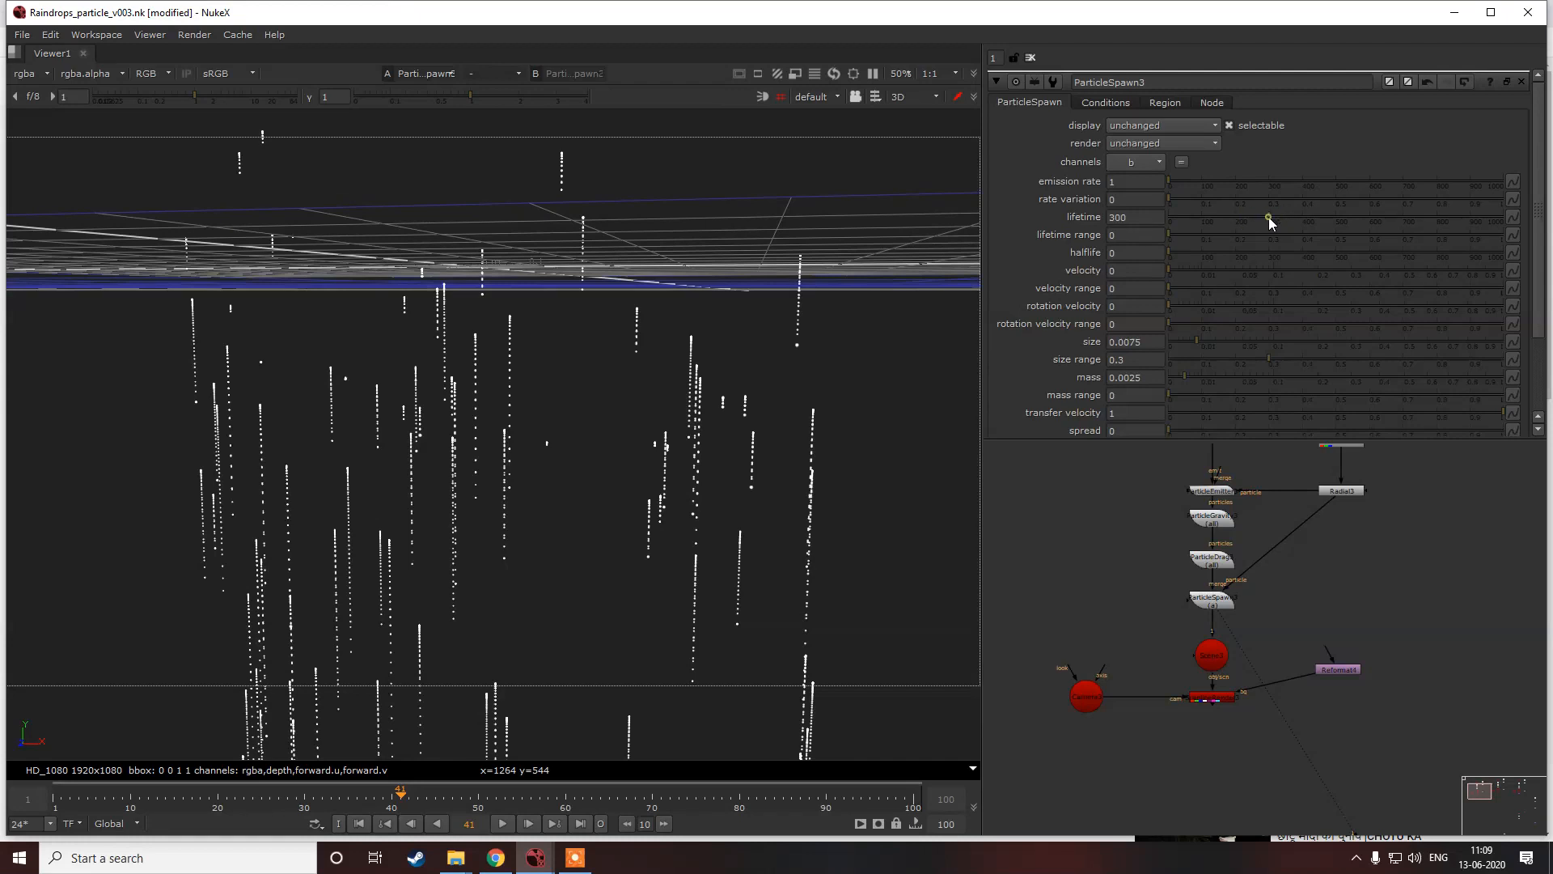
pyautogui.doubleClick(1139, 182)
pyautogui.write('3')
pyautogui.press('Return')
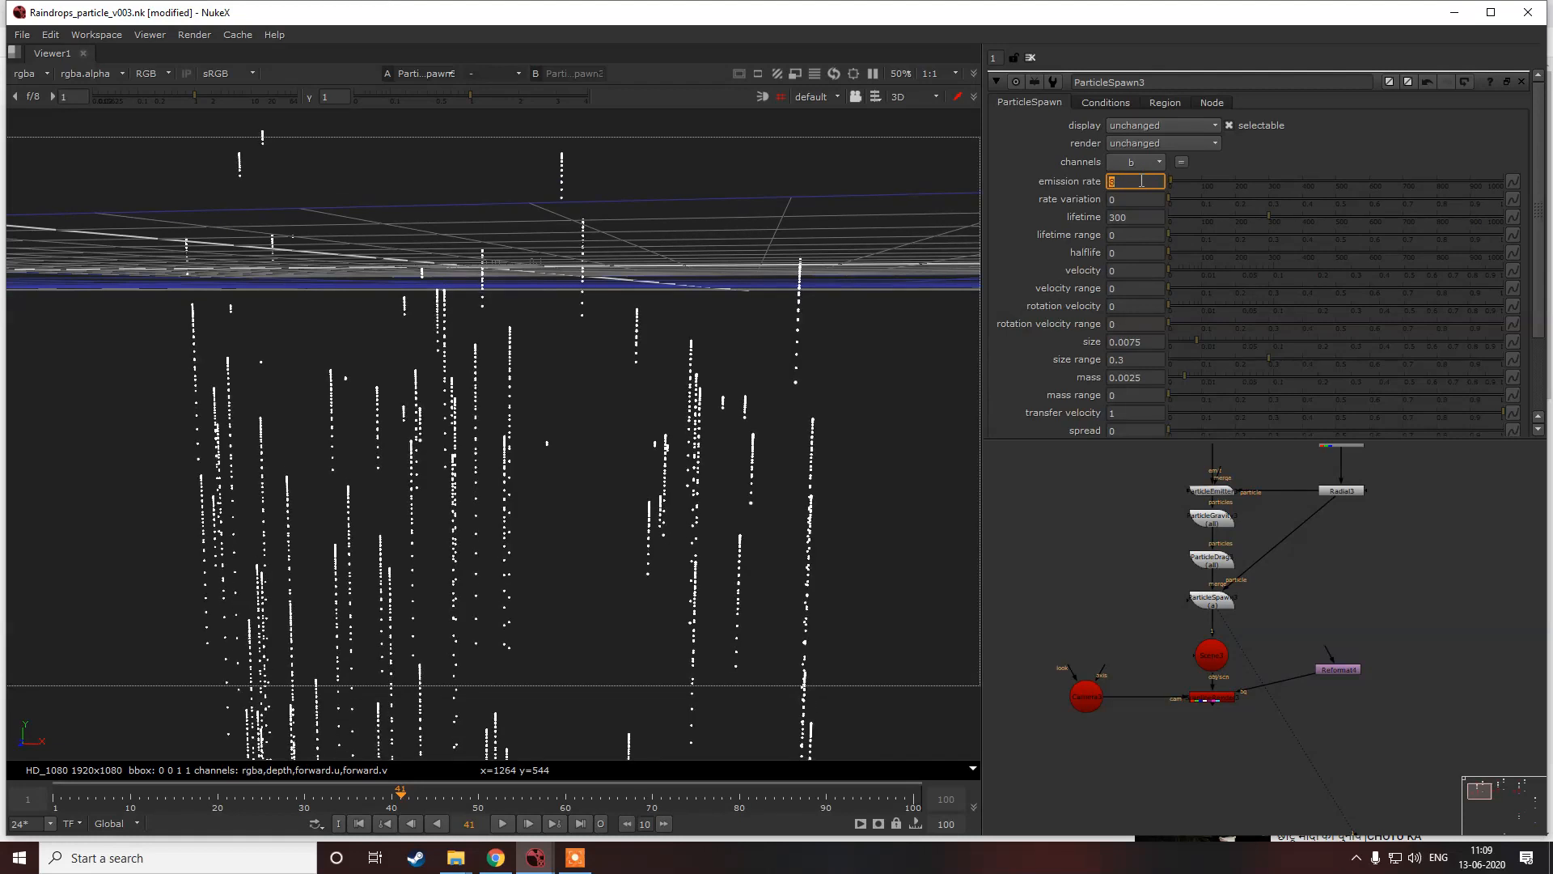
pyautogui.write('10')
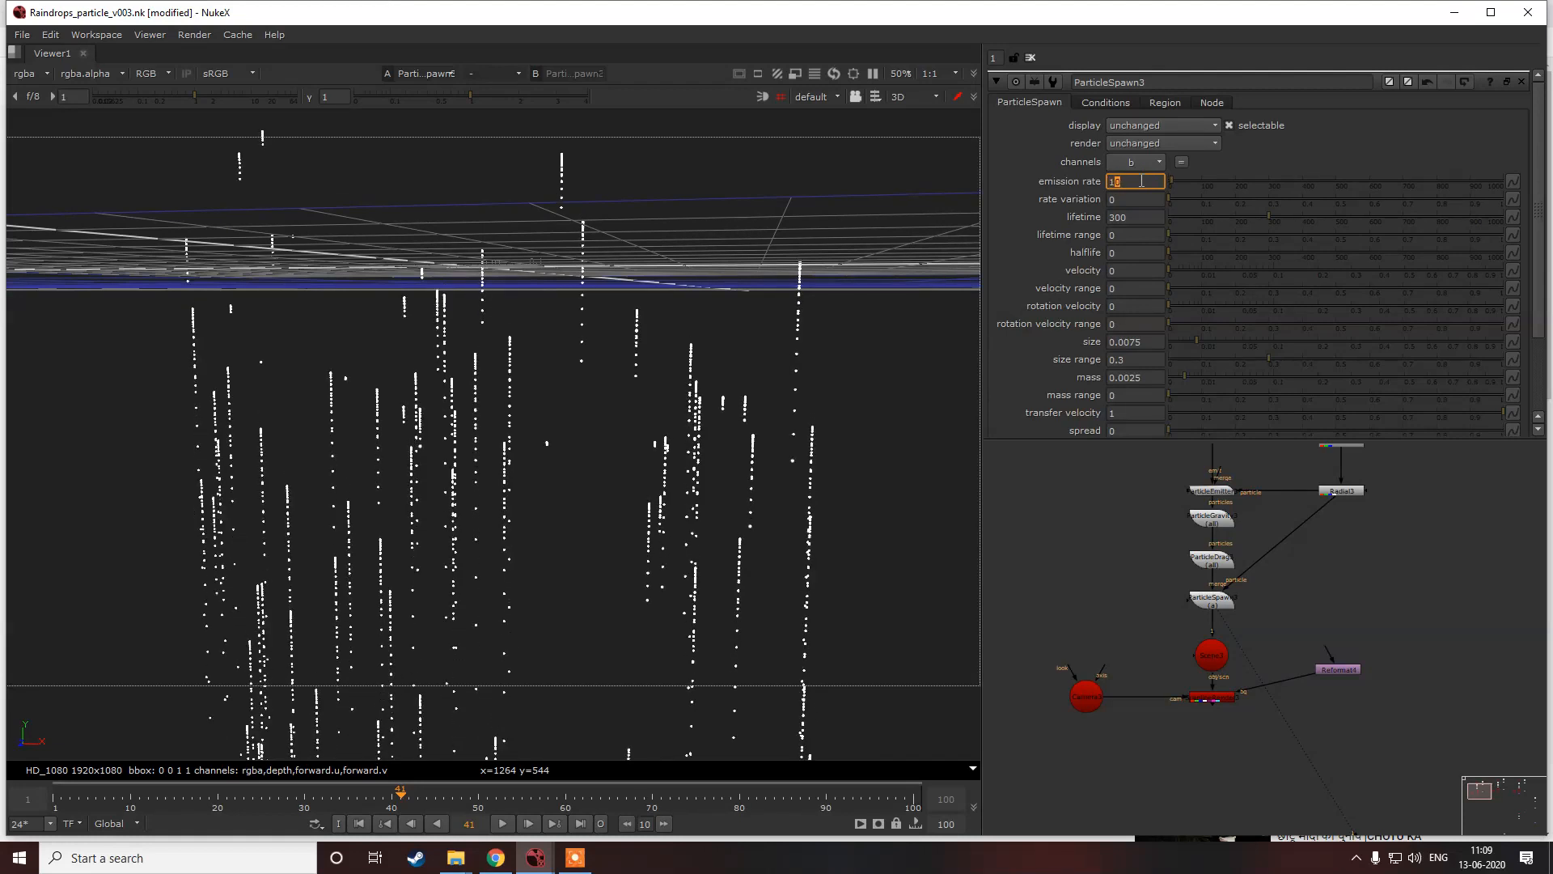
pyautogui.press('Return')
# Step: Try higher and lower mass values on ParticleSpawn3, then restore the mass to 0.0025
pyautogui.scroll(-3, 1156, 298)
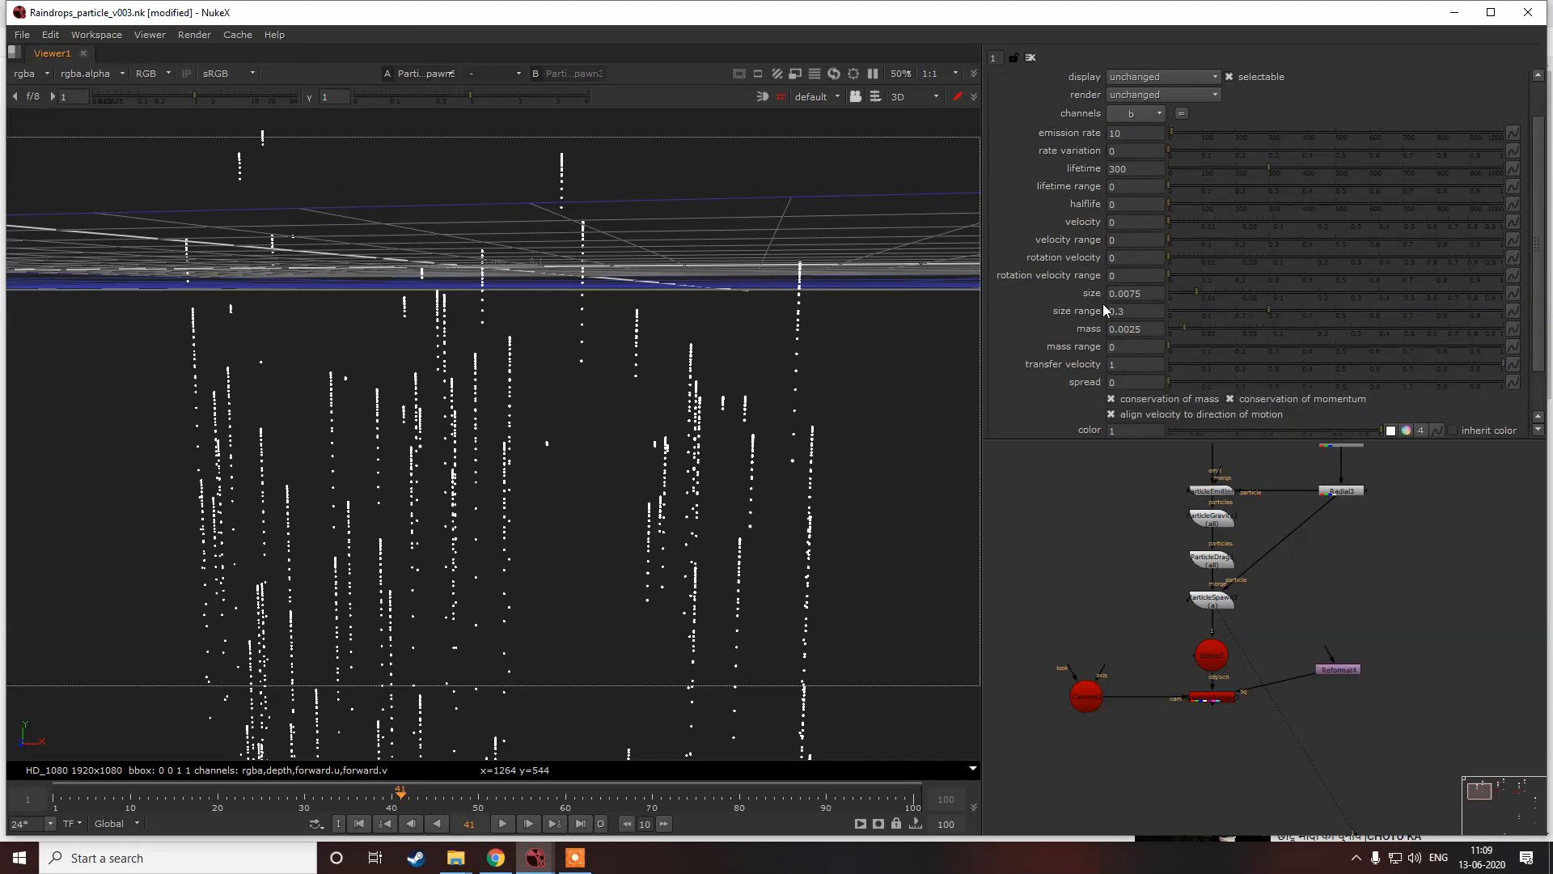
pyautogui.click(1182, 280)
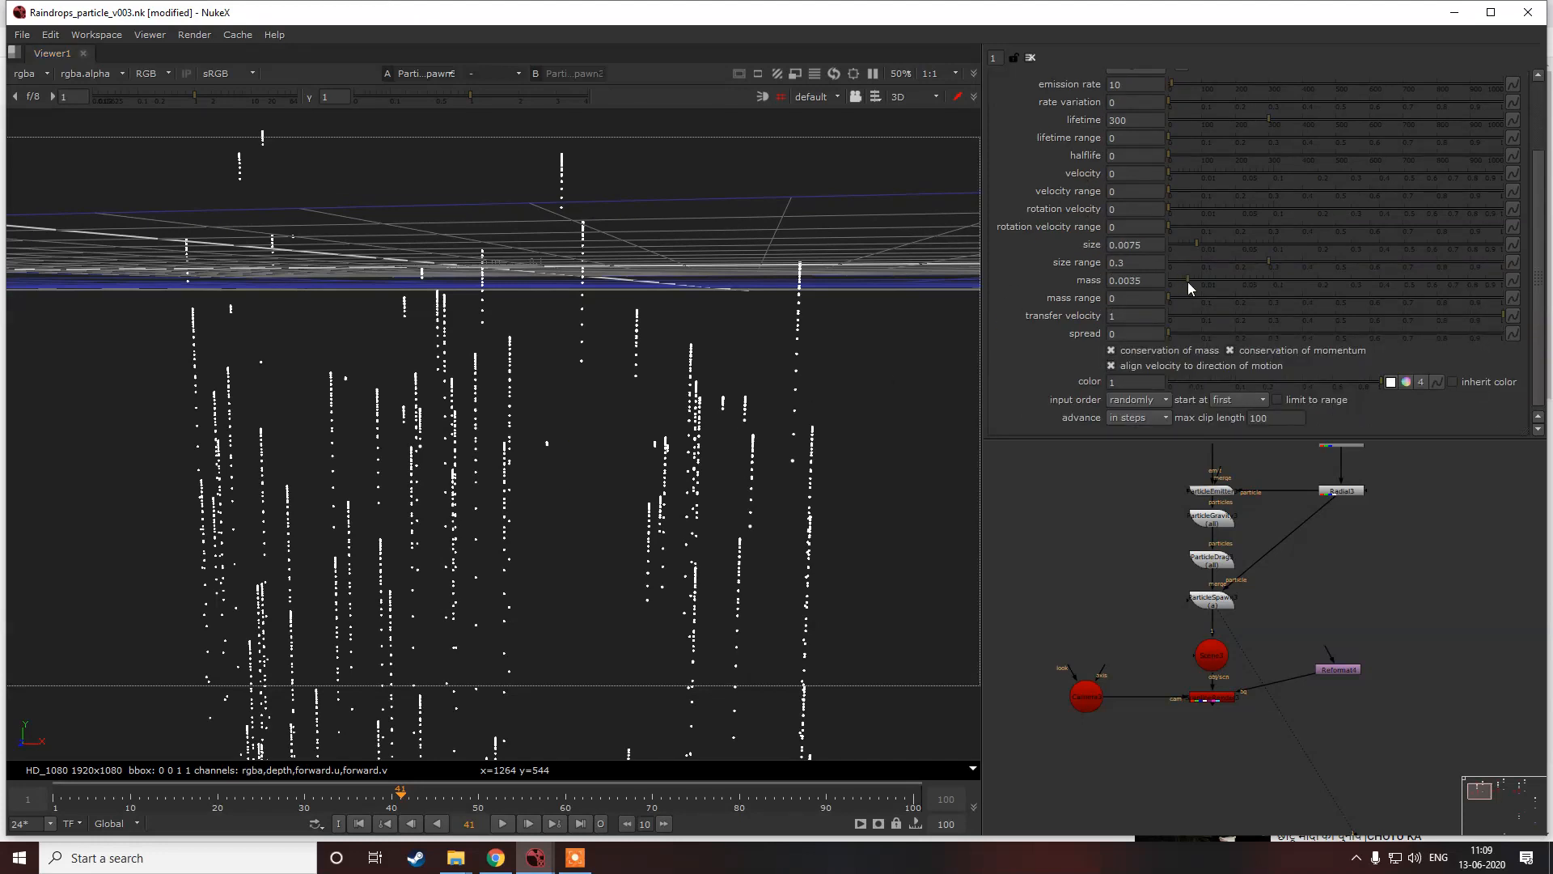
pyautogui.moveTo(1178, 281); pyautogui.dragTo(1185, 283)
pyautogui.click(830, 396)
pyautogui.click(1130, 280)
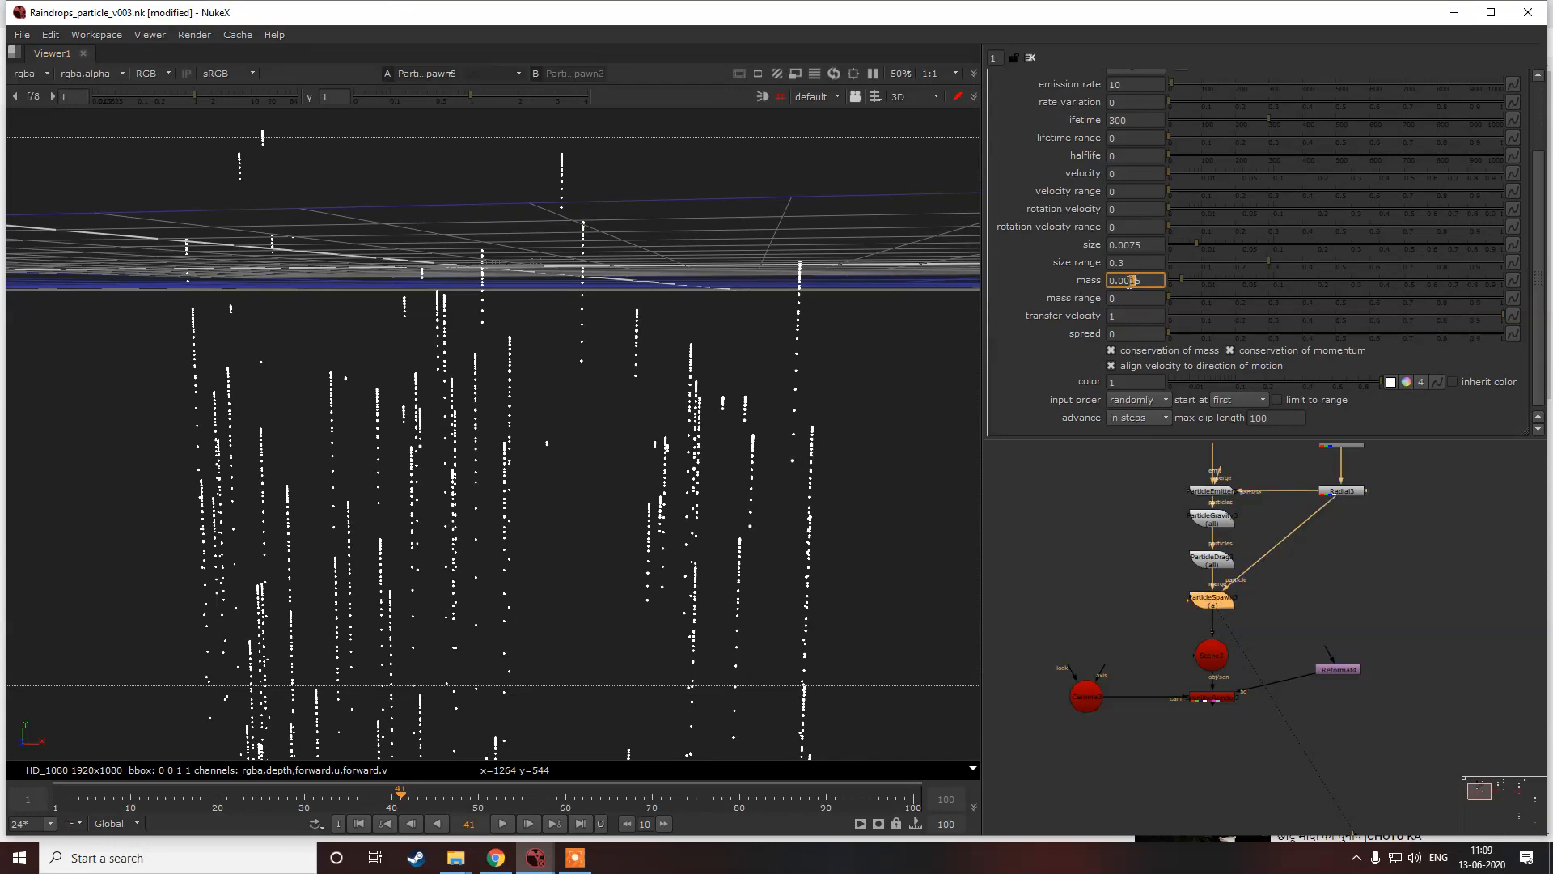
pyautogui.press('Down')
pyautogui.press('Down')
pyautogui.press('Down')
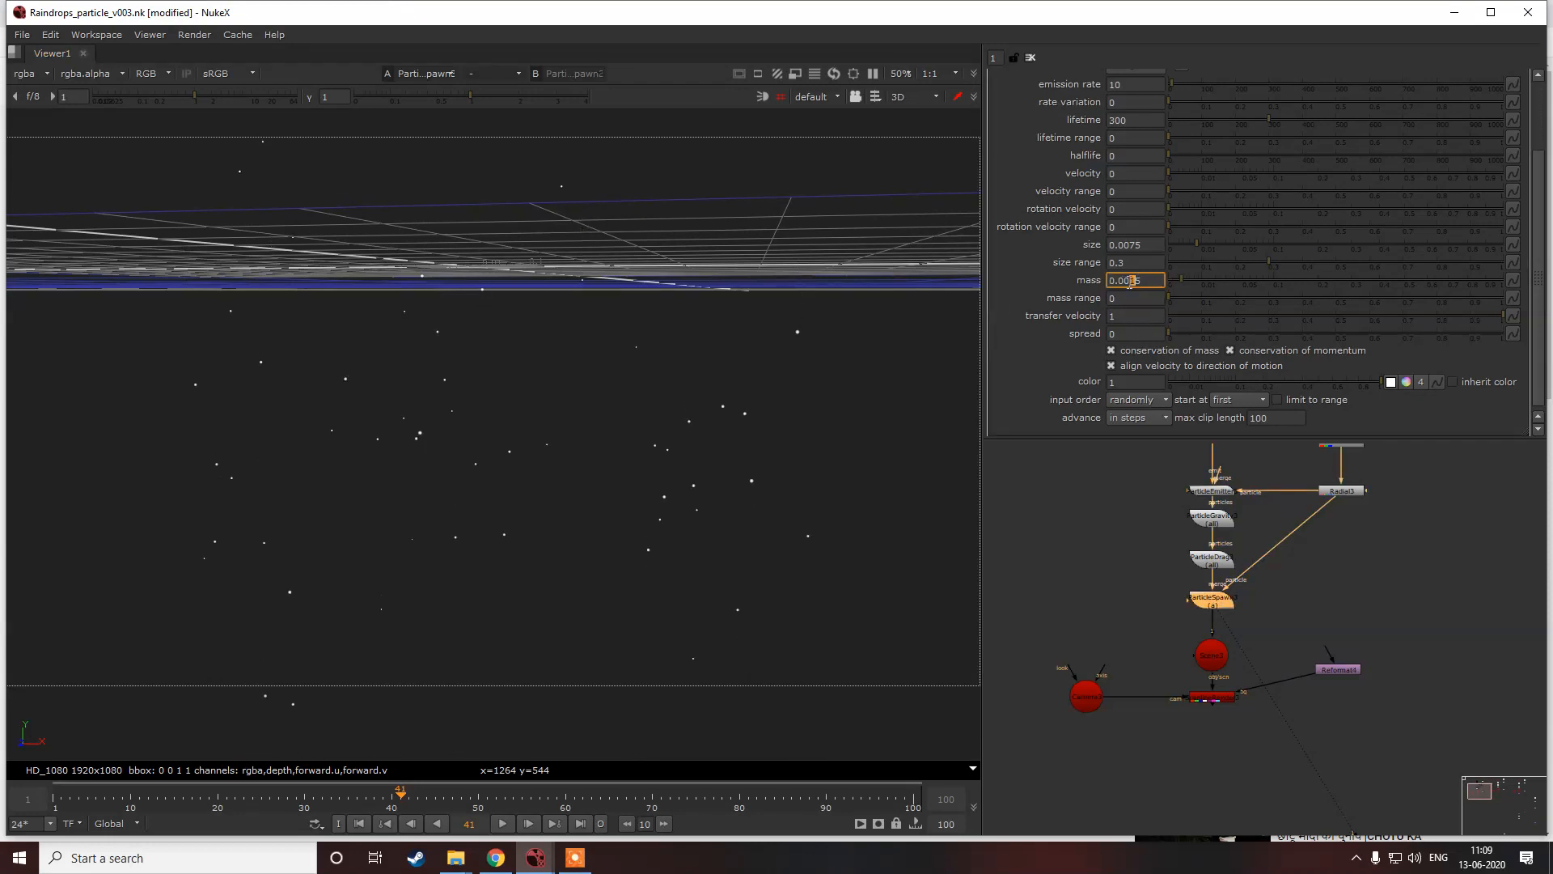
pyautogui.press('Up')
pyautogui.press('Down')
pyautogui.click(842, 392)
# Step: Move the third branch's scene, camera, ScanlineRender3 and Reformat4 down to open space below ParticleSpawn3
pyautogui.scroll(-3, 1216, 635)
pyautogui.moveTo(1099, 621); pyautogui.dragTo(1312, 713)
pyautogui.scroll(4, 1303, 681)
pyautogui.moveTo(1287, 625); pyautogui.dragTo(1292, 688)
pyautogui.click(1317, 617)
# Step: Inspect the spawned trails up close and add a ParticleSettings node for the branch below ParticleSpawn3
pyautogui.moveTo(864, 348); pyautogui.dragTo(693, 450, button='middle')
pyautogui.scroll(-3, 658, 417)
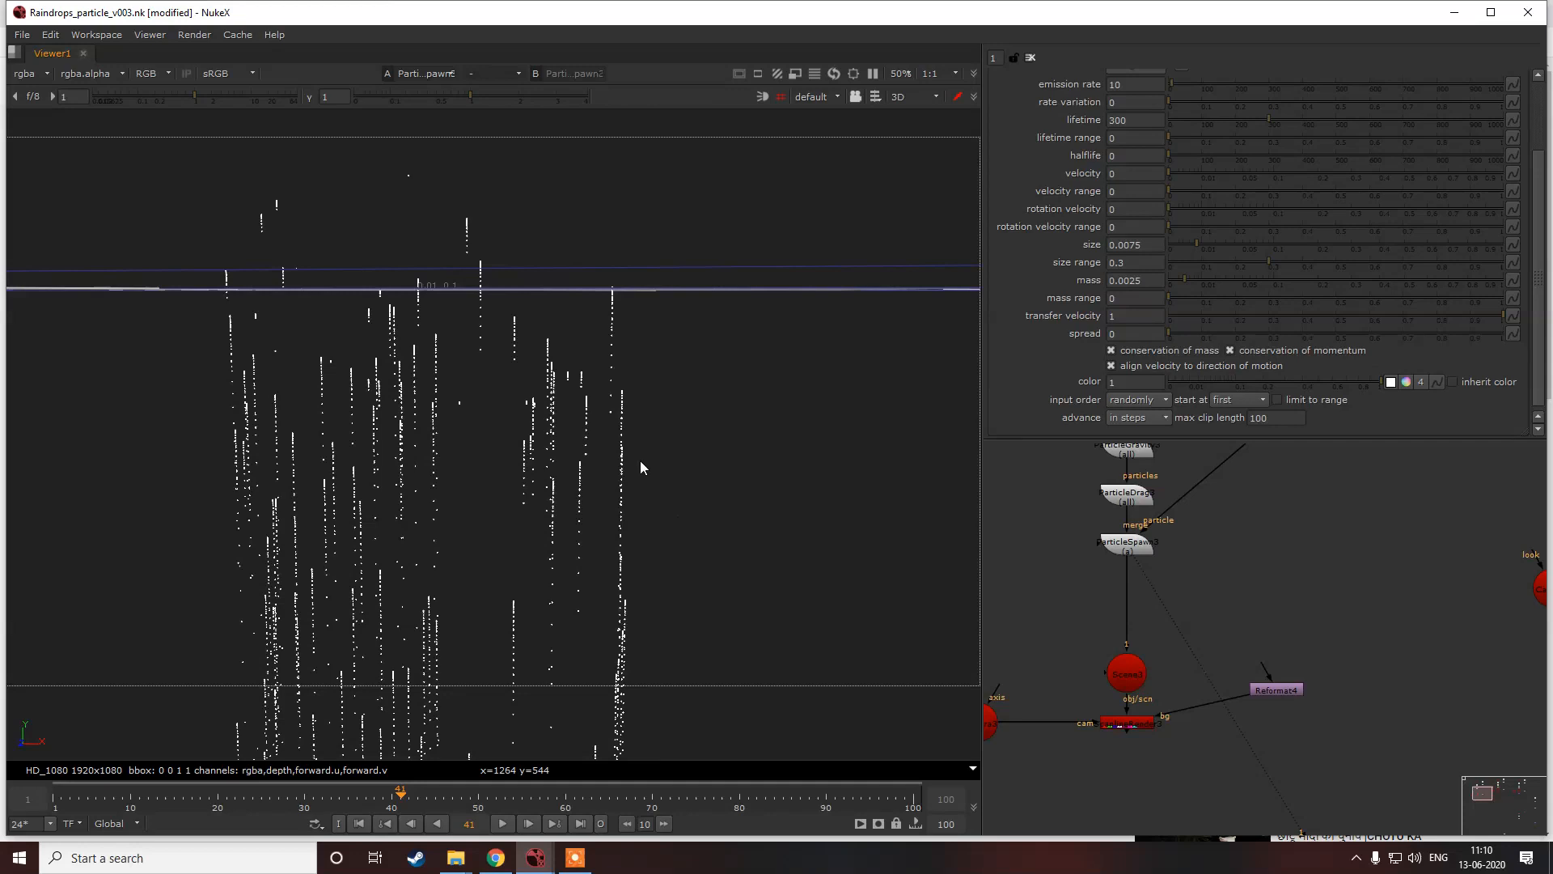
pyautogui.scroll(5, 618, 333)
pyautogui.scroll(-3, 651, 331)
pyautogui.moveTo(699, 348); pyautogui.dragTo(686, 346, button='middle')
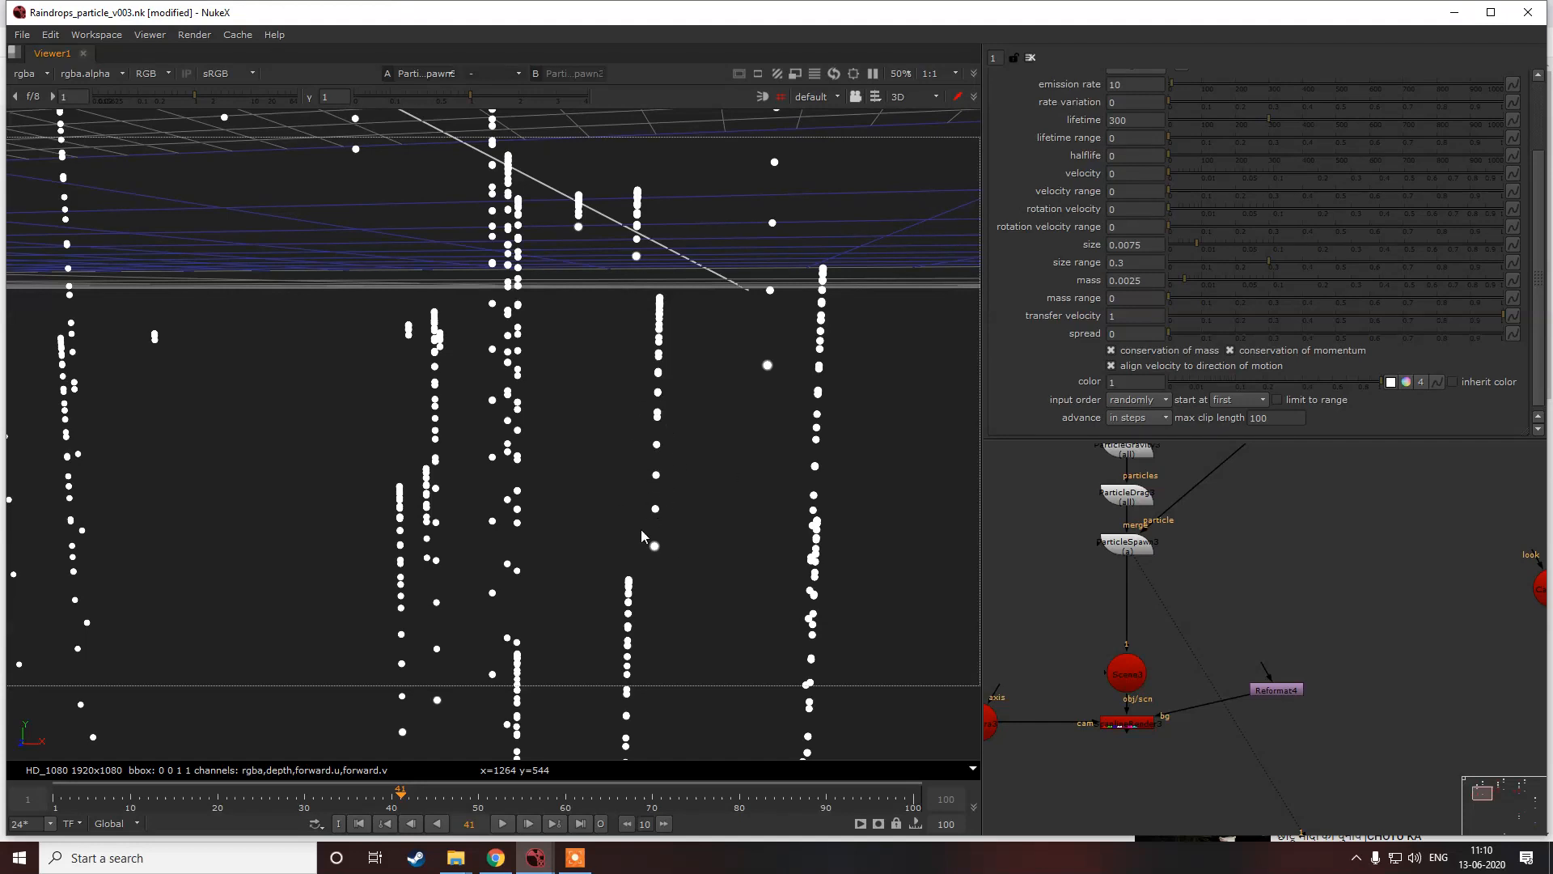
pyautogui.press('Tab')
pyautogui.write('particleset')
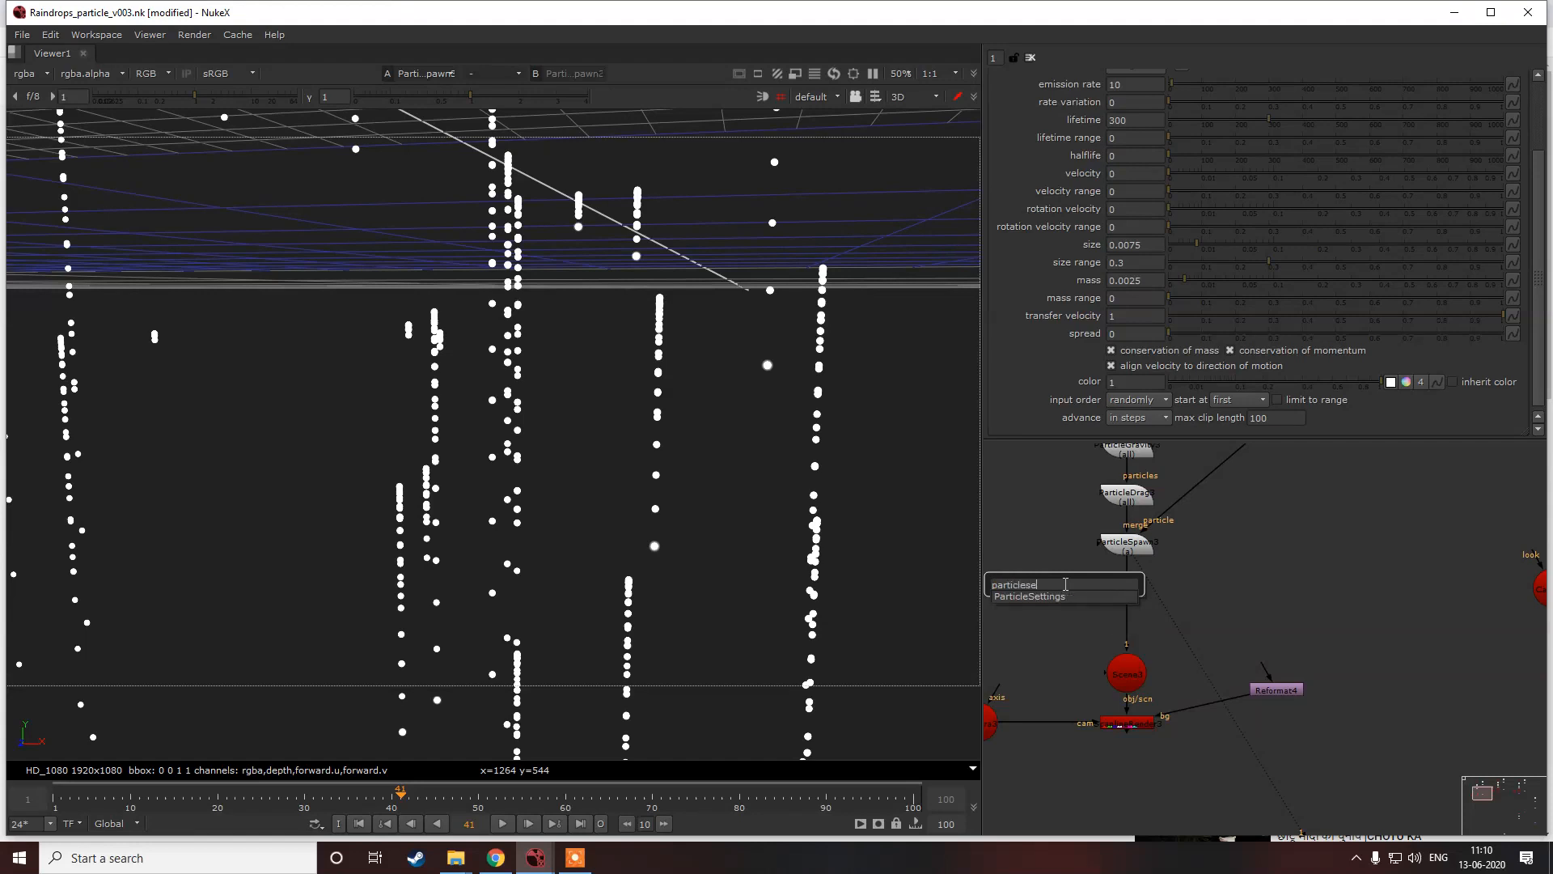
# Step: Insert a ParticleSettings node between the ParticleSpawn and Scene nodes and view its output
pyautogui.press('Return')
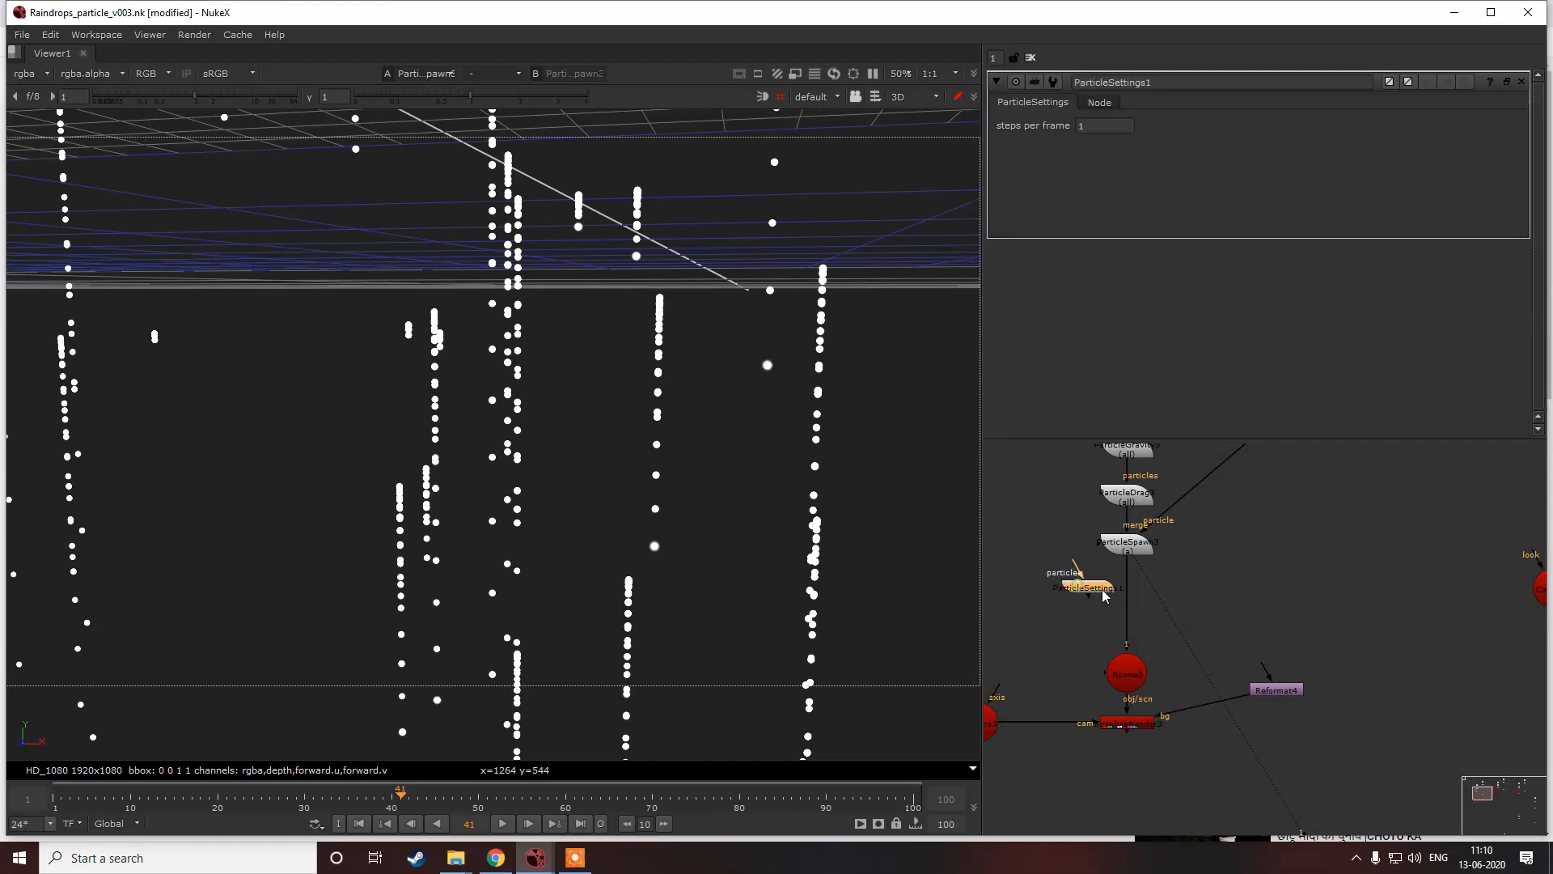
pyautogui.click(1142, 607)
pyautogui.press('1')
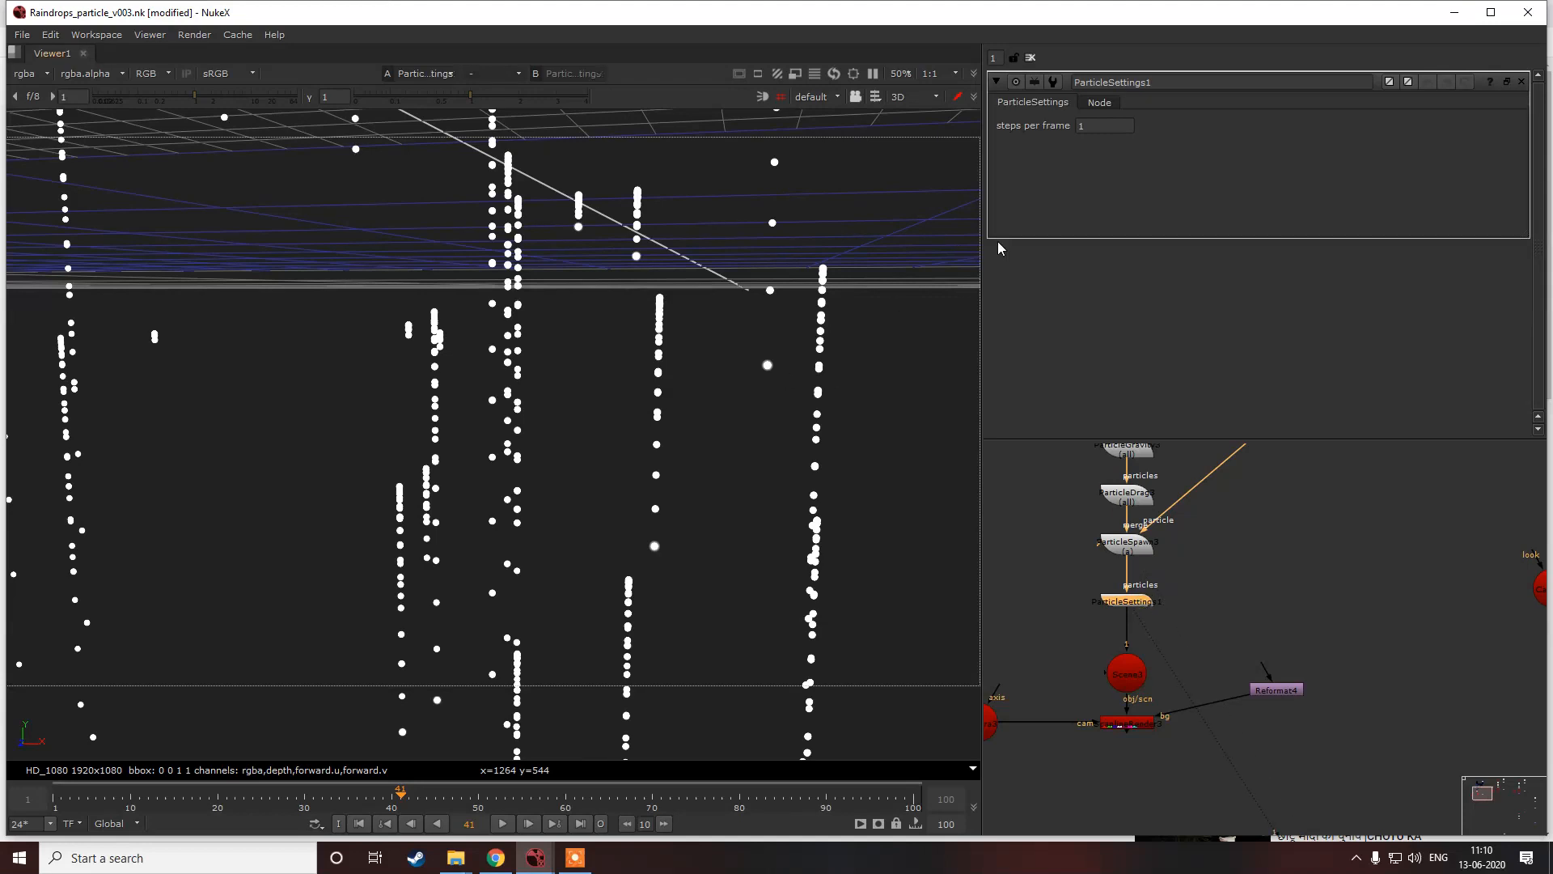
# Step: Set the ParticleSettings steps per frame to 10 and inspect the resulting particle trails up close
pyautogui.click(1100, 125)
pyautogui.doubleClick(1100, 125)
pyautogui.click(1101, 124)
pyautogui.write('0')
pyautogui.press('Return')
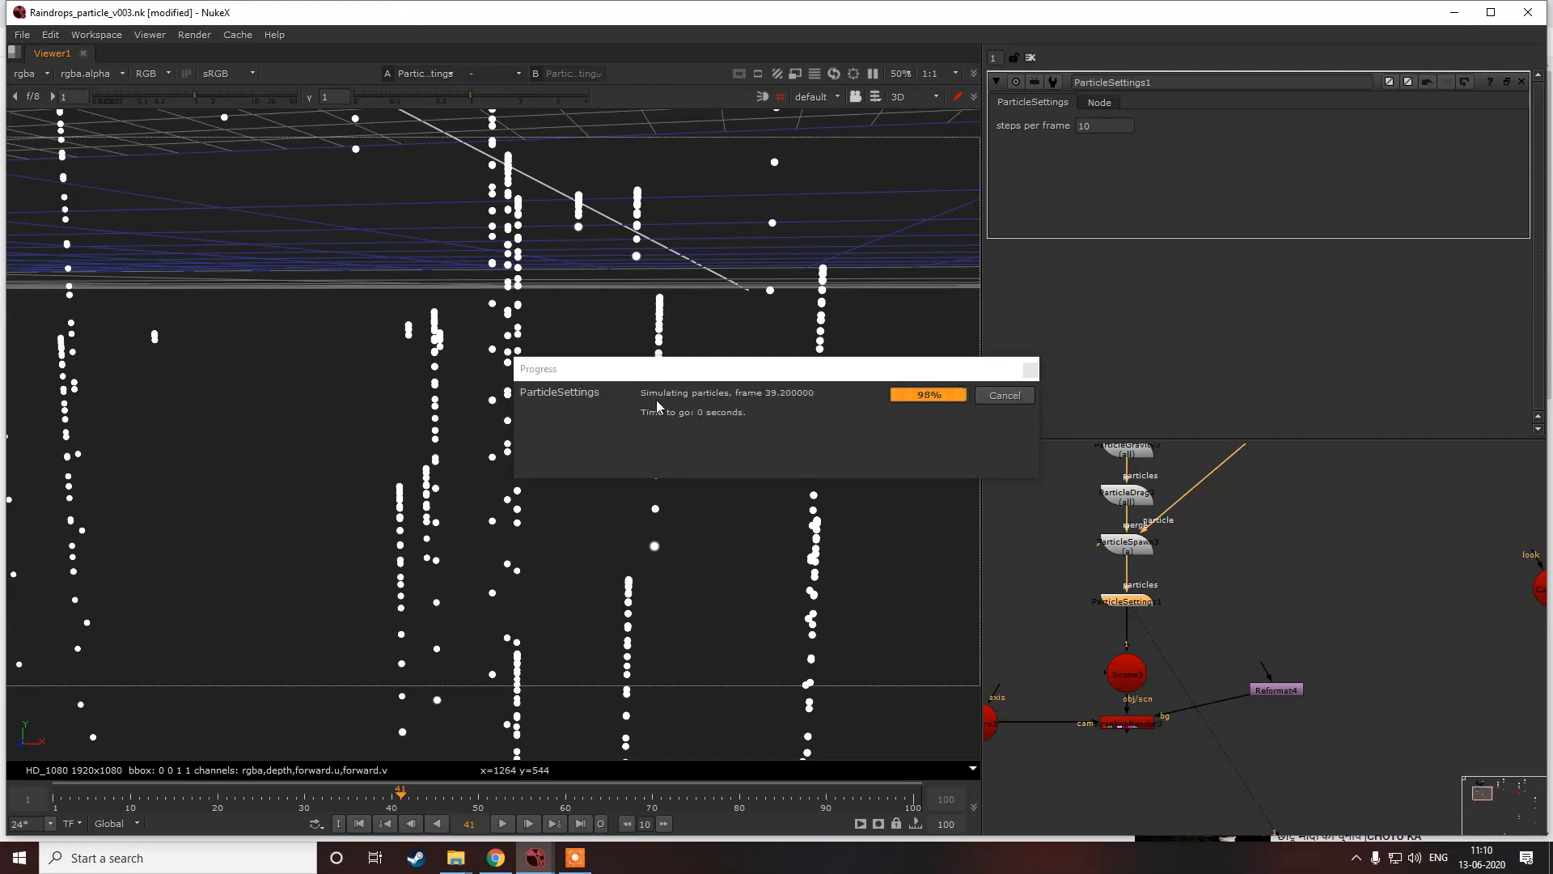
pyautogui.scroll(5, 536, 411)
pyautogui.scroll(-3, 516, 448)
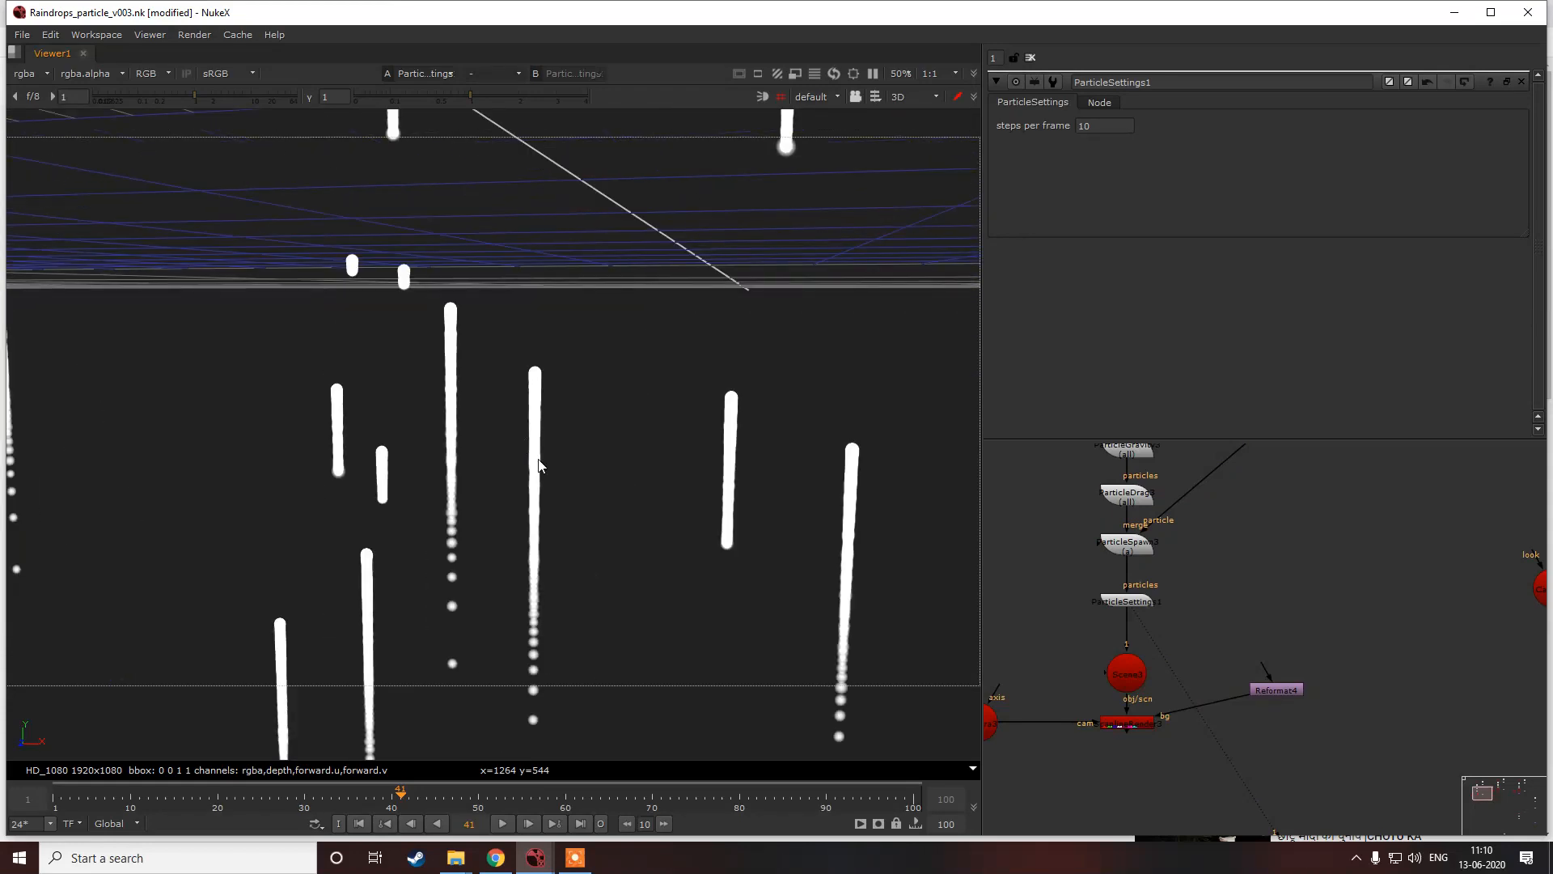
pyautogui.scroll(-6, 548, 480)
pyautogui.scroll(8, 539, 381)
# Step: Disable the ParticleSettings node to compare the particle trails without it, and re-enable it
pyautogui.moveTo(1080, 564); pyautogui.dragTo(1214, 634)
pyautogui.press('d')
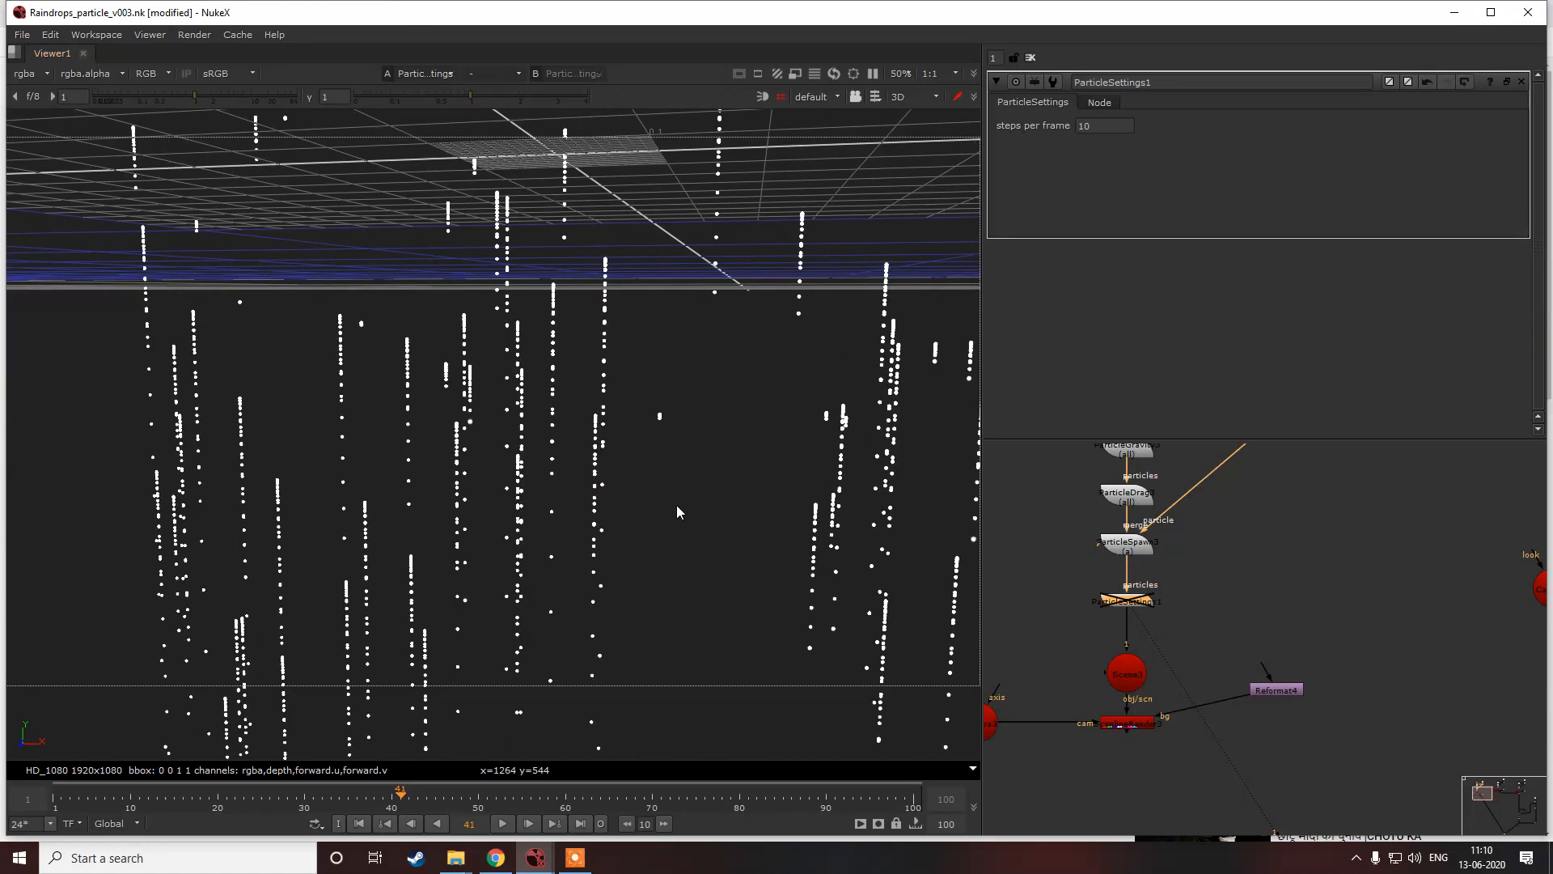
pyautogui.scroll(3, 677, 510)
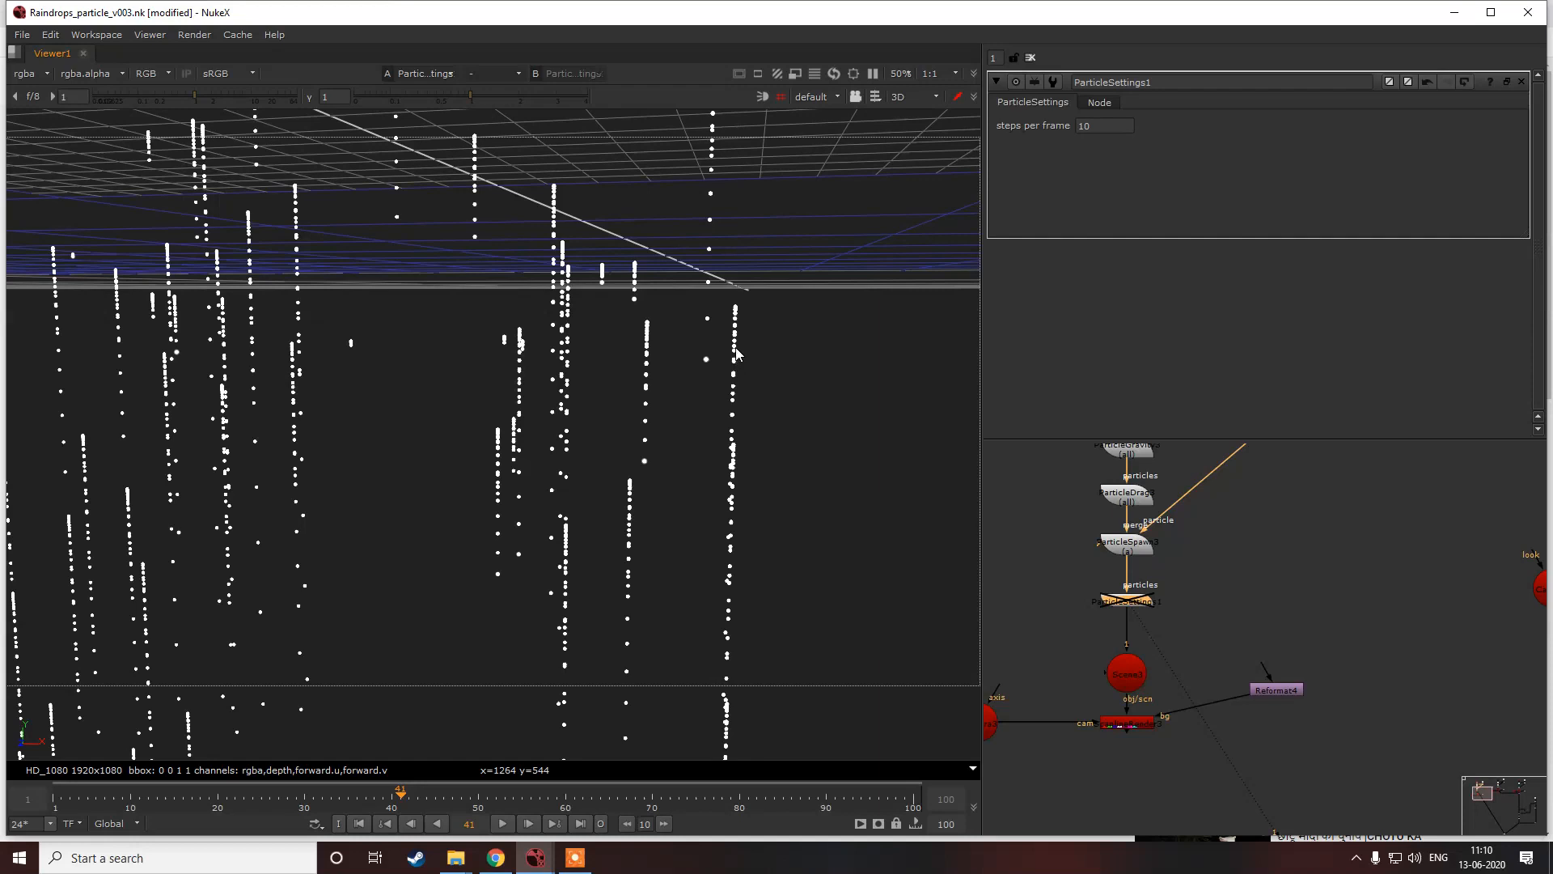
pyautogui.scroll(5, 734, 327)
pyautogui.scroll(-6, 671, 240)
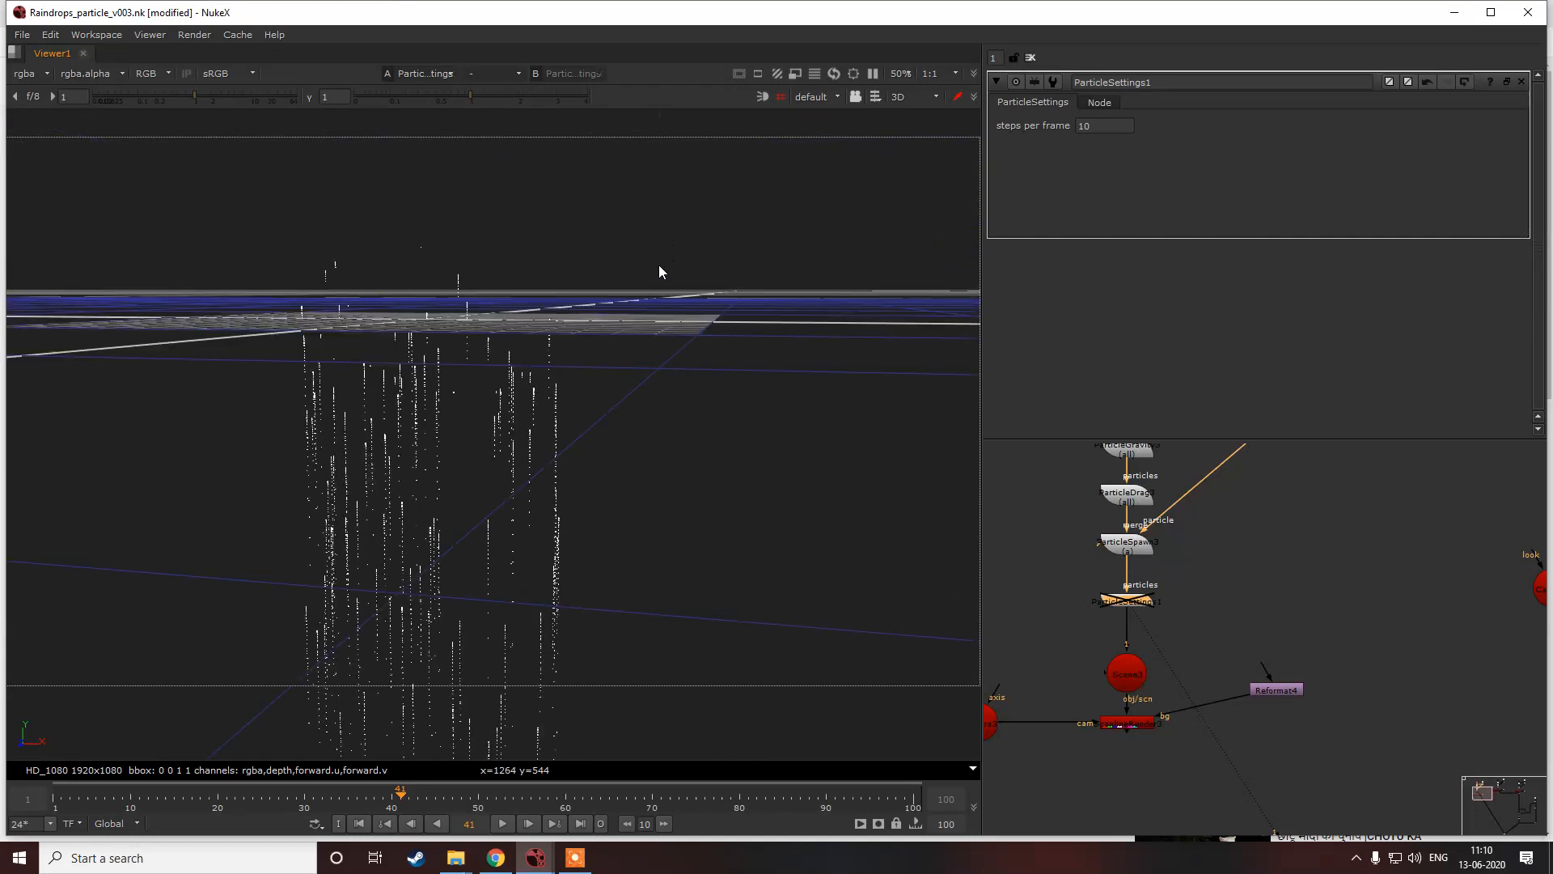
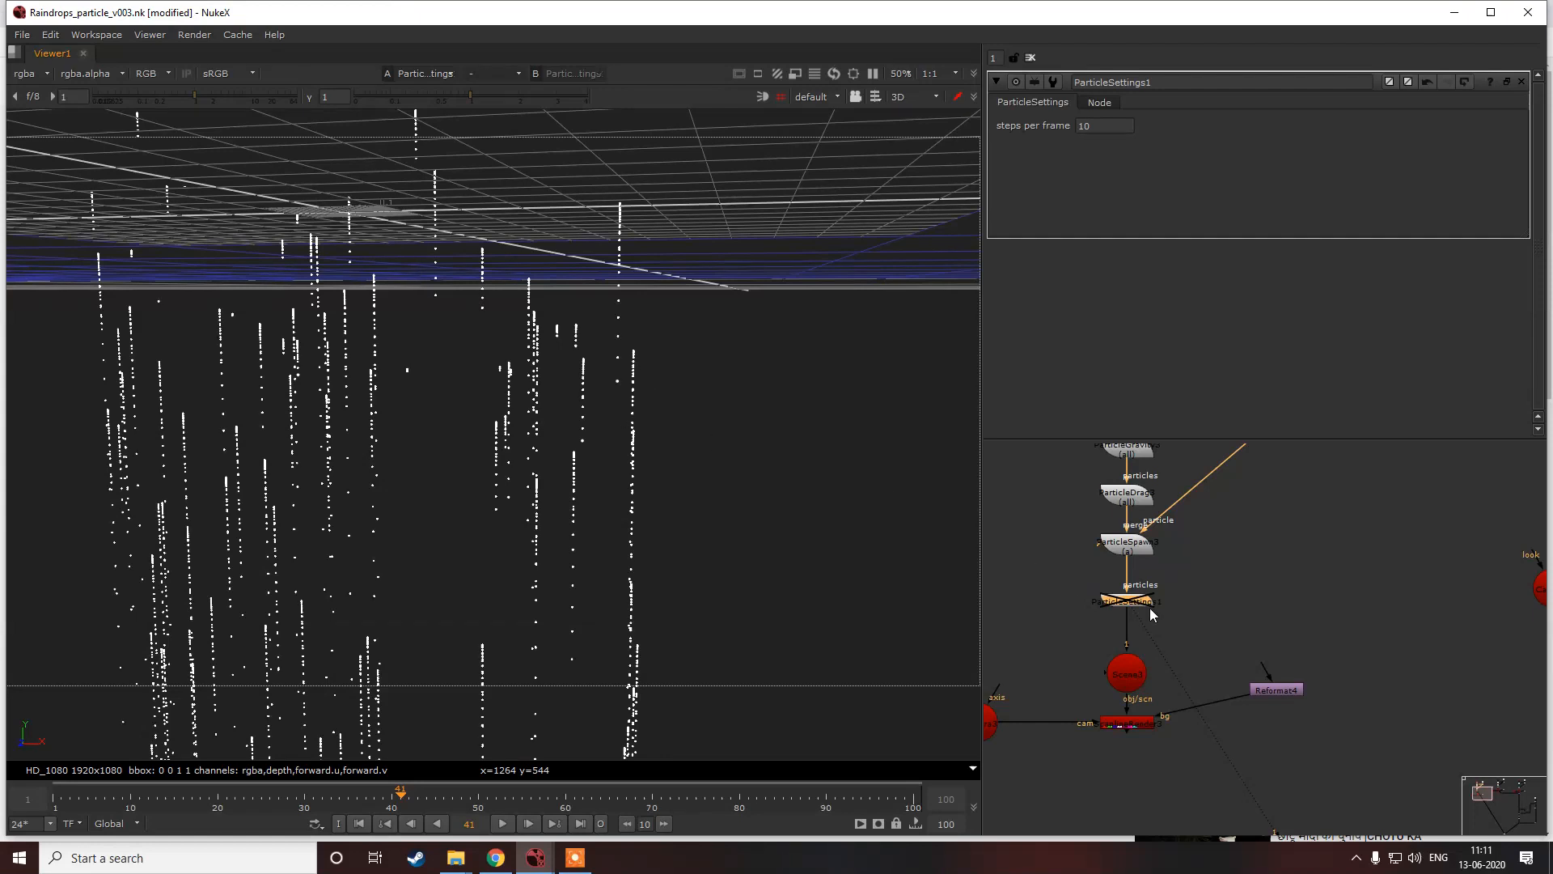
pyautogui.press('d')
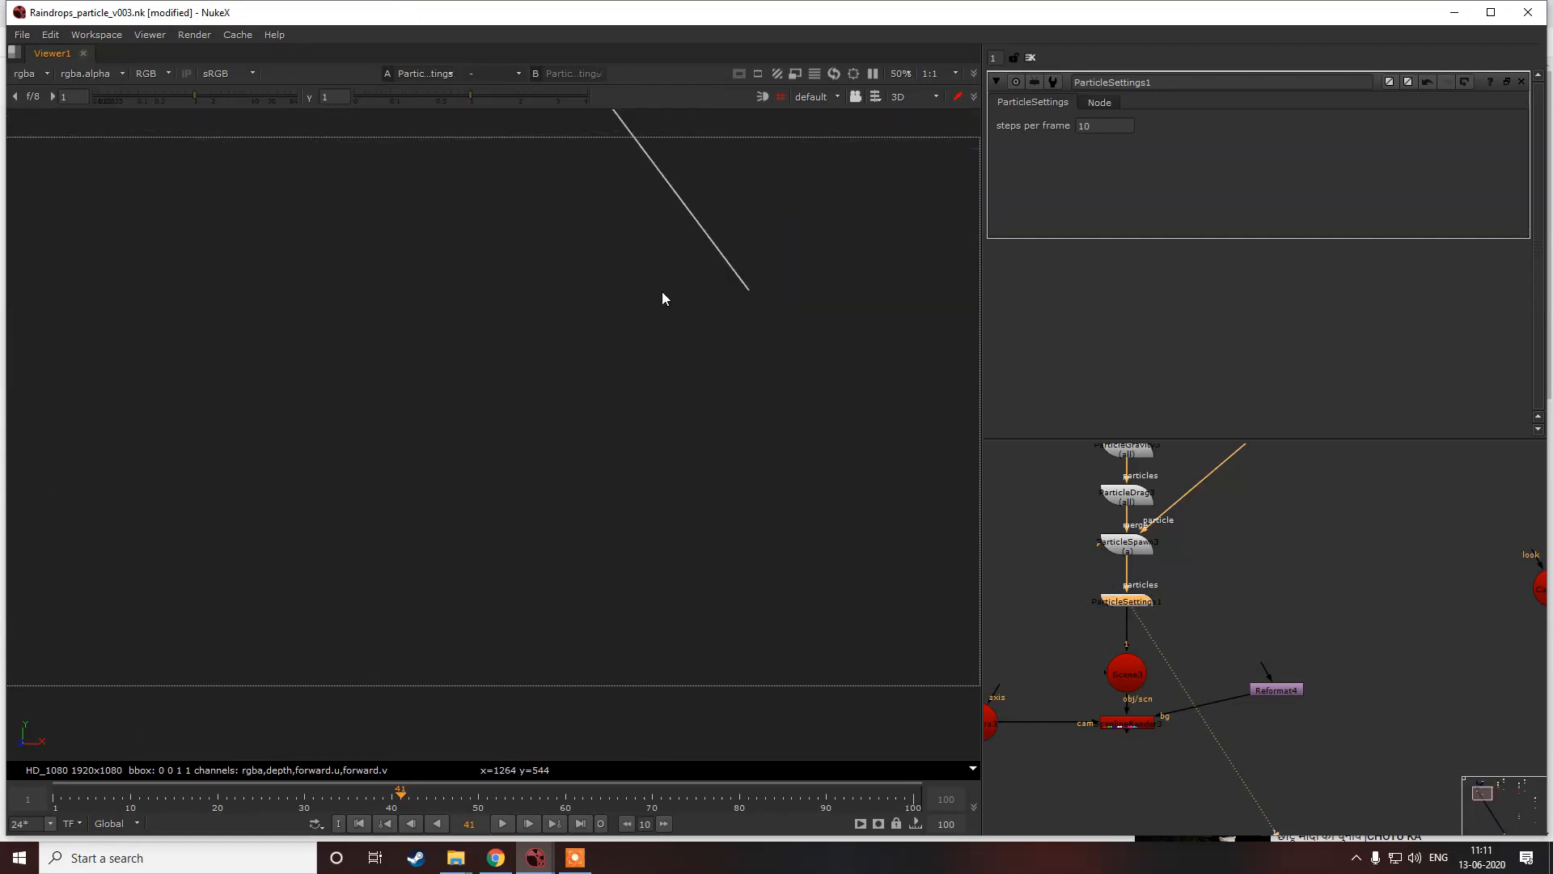
# Step: View the ScanlineRender output in 2D and open the ParticleEmitter node's settings
pyautogui.moveTo(981, 693); pyautogui.dragTo(1200, 770)
pyautogui.press('1')
pyautogui.press('Tab')
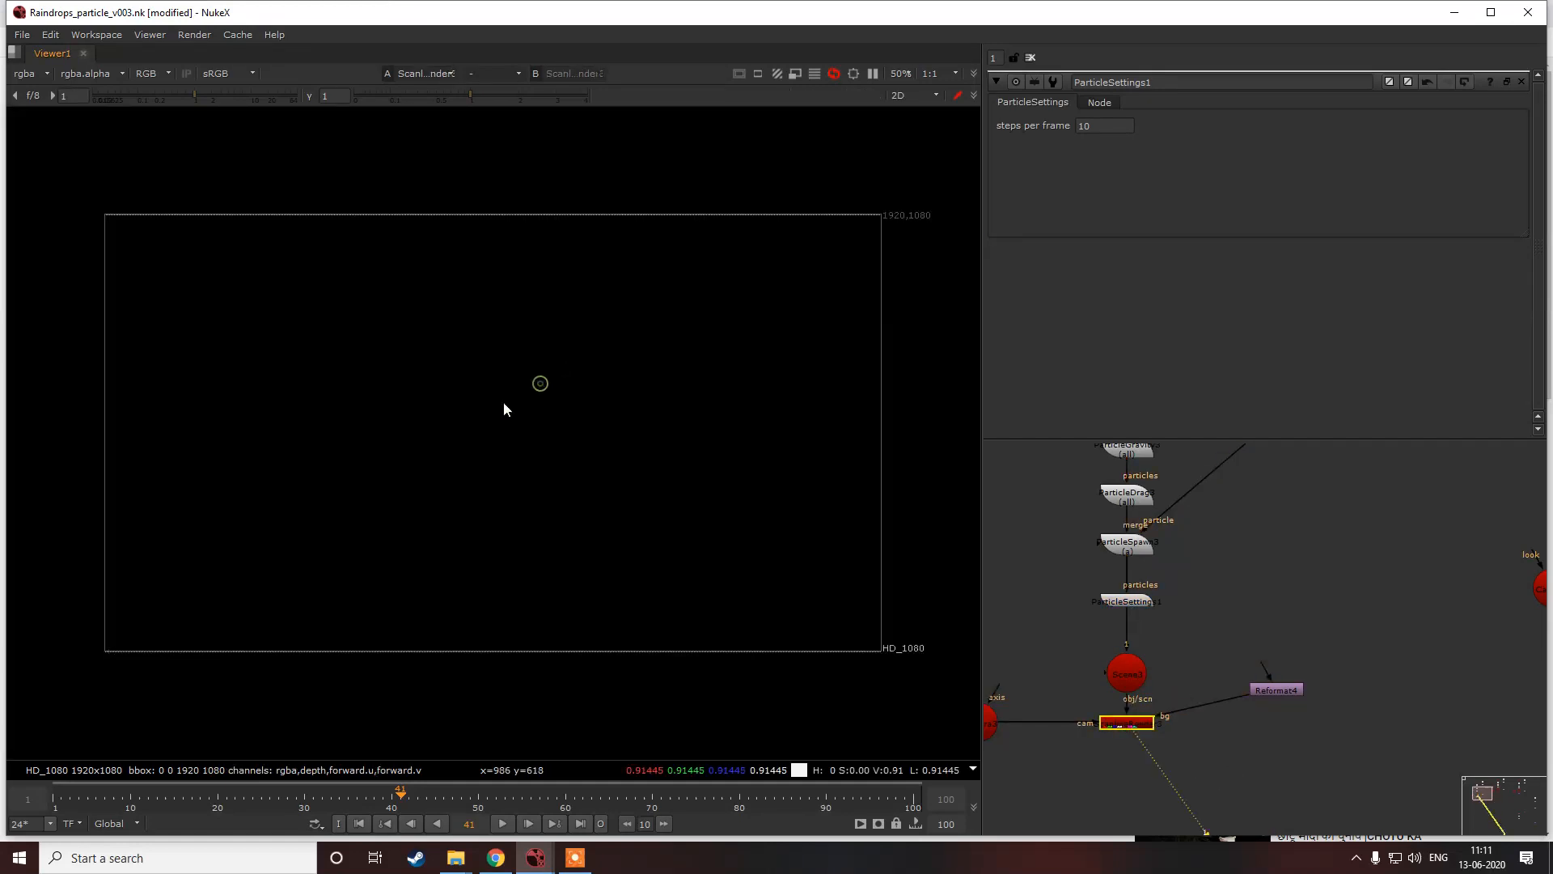
pyautogui.moveTo(1103, 596); pyautogui.dragTo(1120, 574, button='middle')
pyautogui.click(1129, 576)
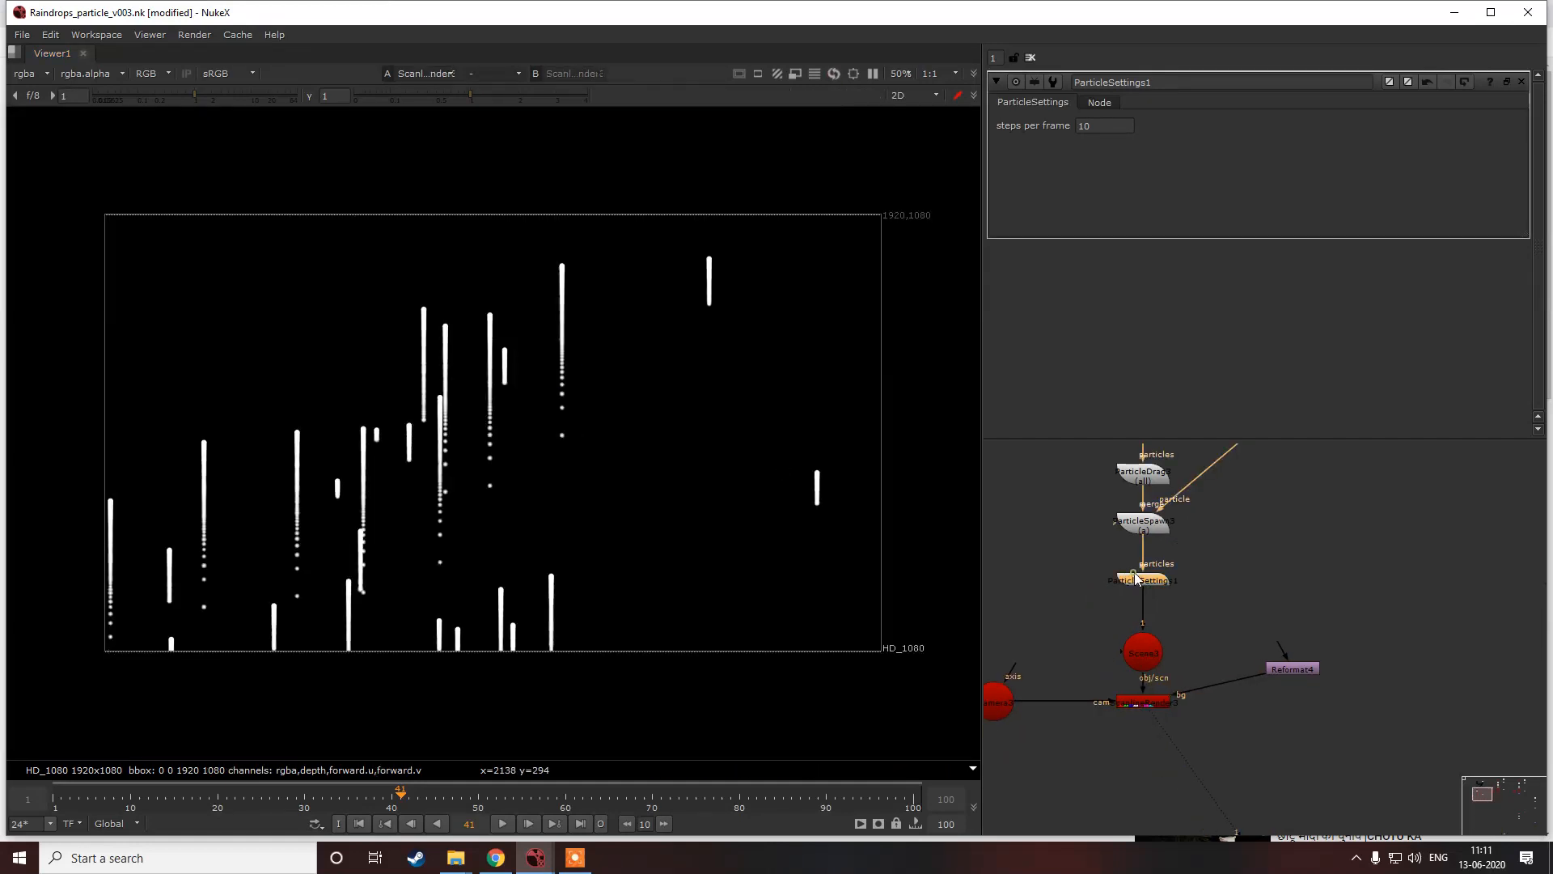
pyautogui.click(1131, 522)
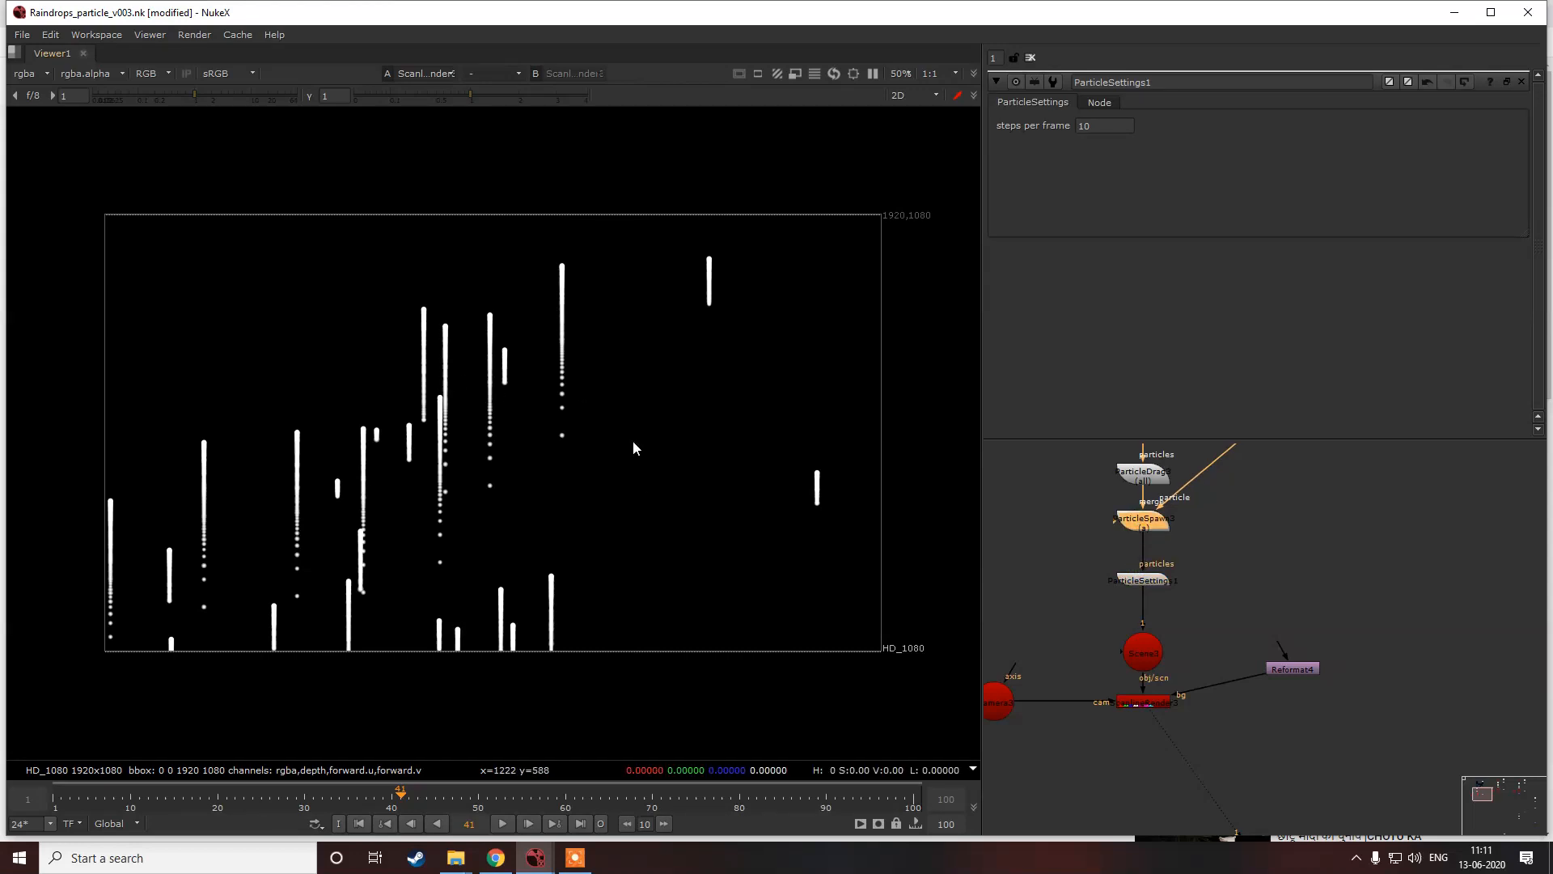
pyautogui.moveTo(1085, 522); pyautogui.dragTo(1105, 582, button='middle')
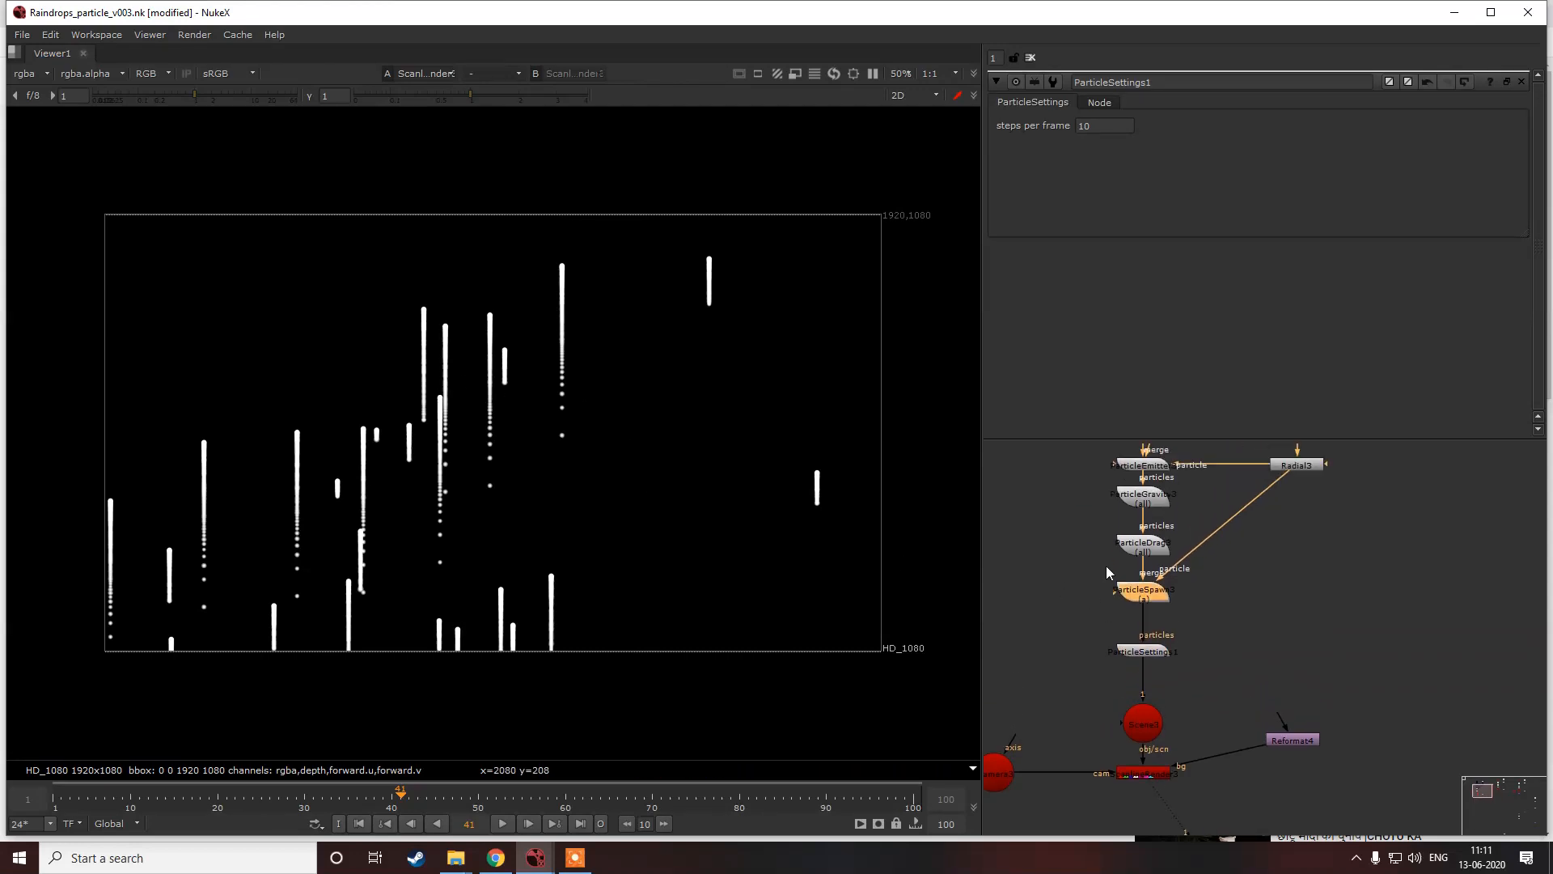
pyautogui.doubleClick(1153, 467)
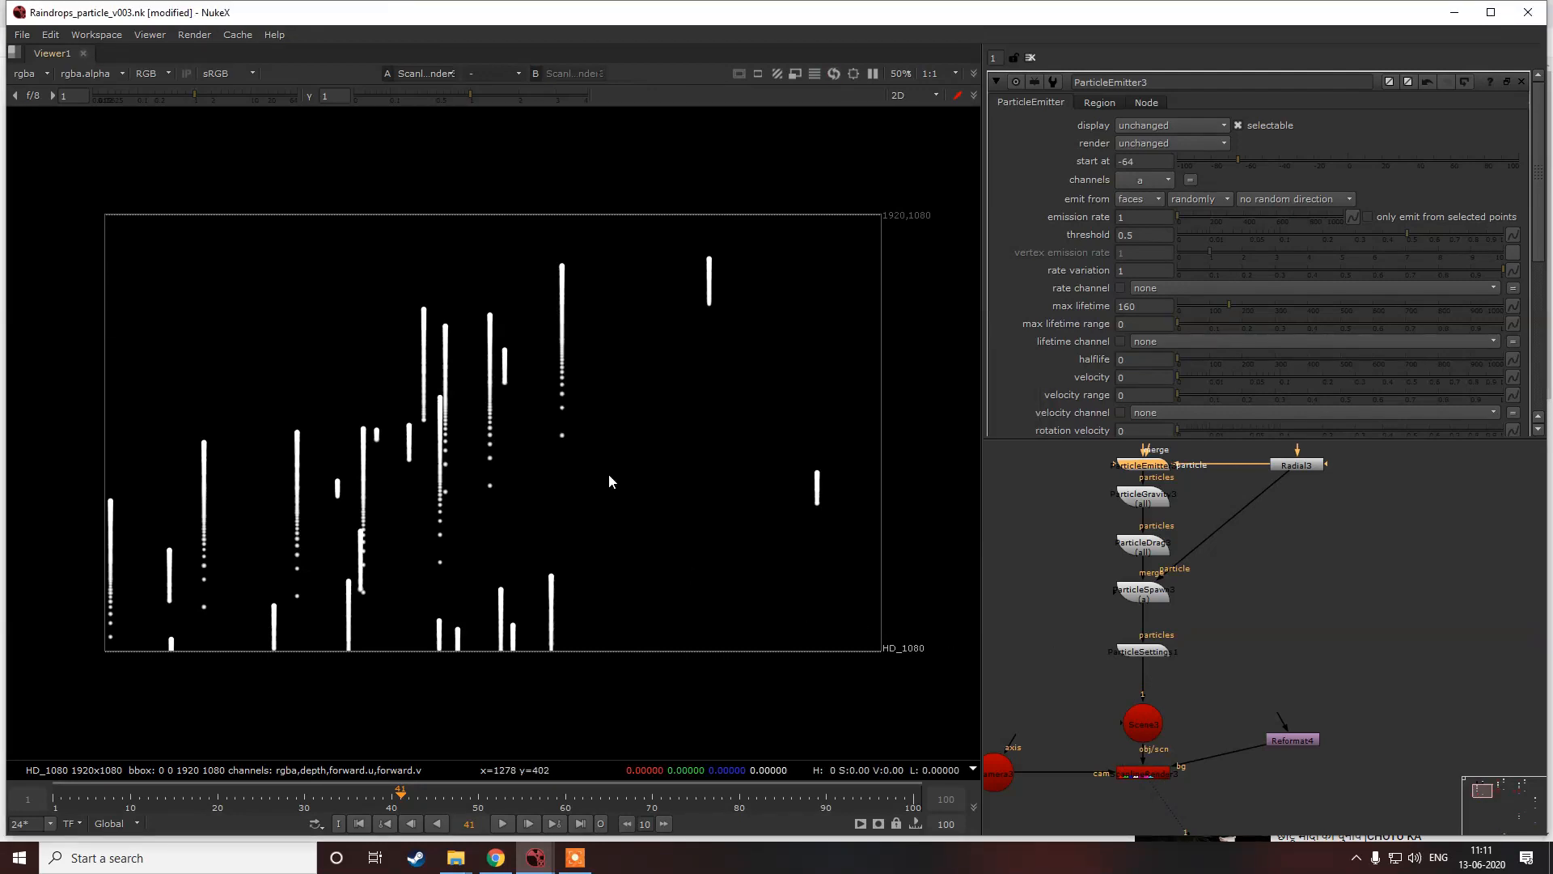
# Step: Set the ParticleGravity node's "to" y value to -0.0009 and save the script
pyautogui.doubleClick(1138, 490)
pyautogui.click(1154, 179)
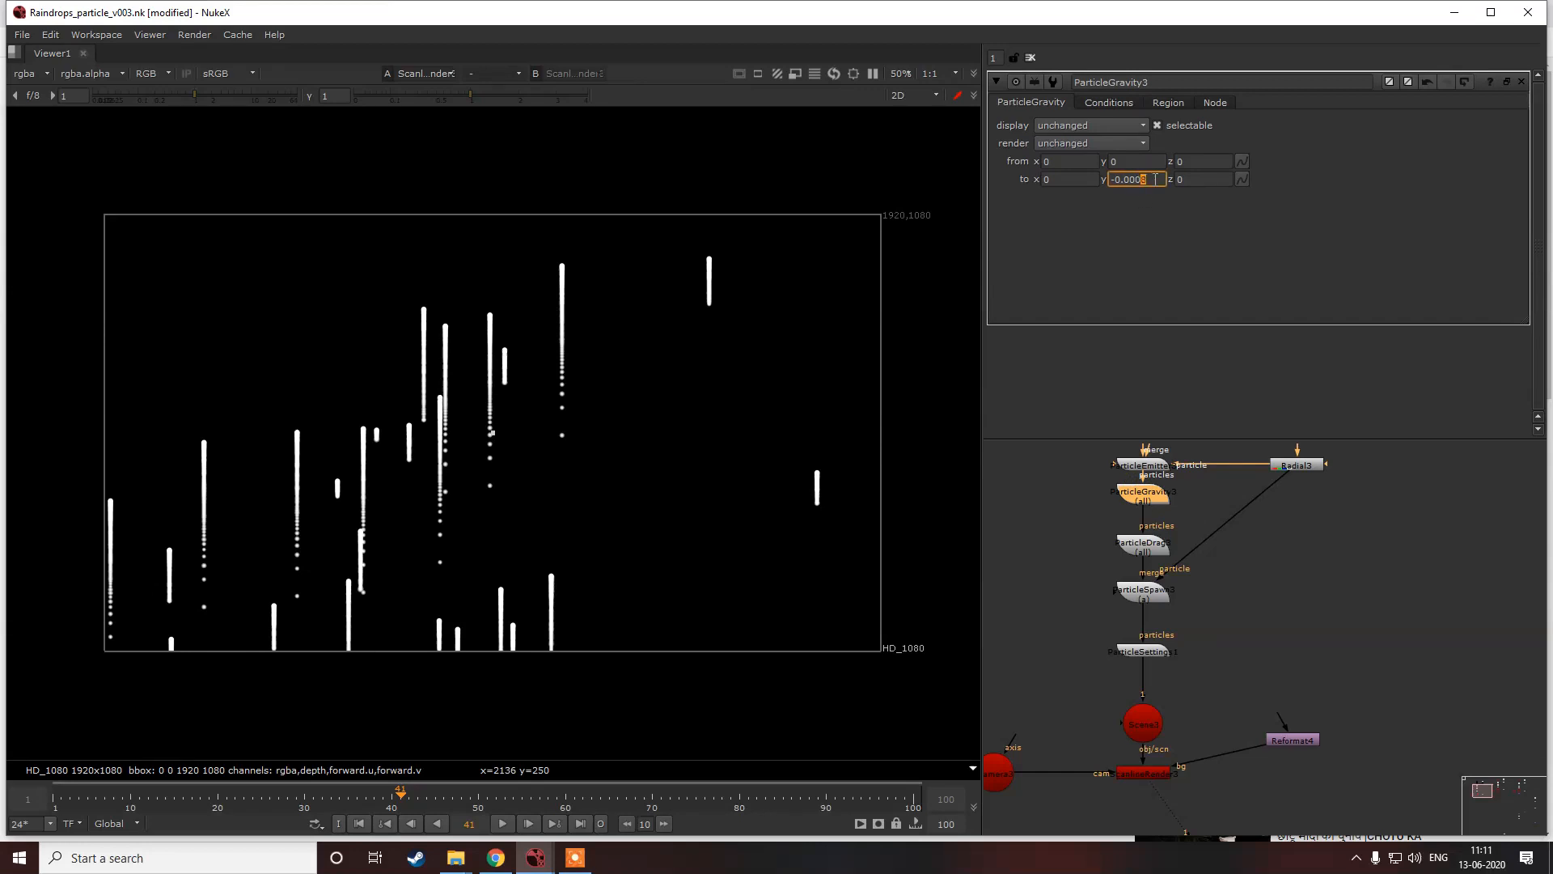
pyautogui.write('9')
pyautogui.click(825, 365)
pyautogui.click(820, 364)
pyautogui.hotkey('ctrl', 's')
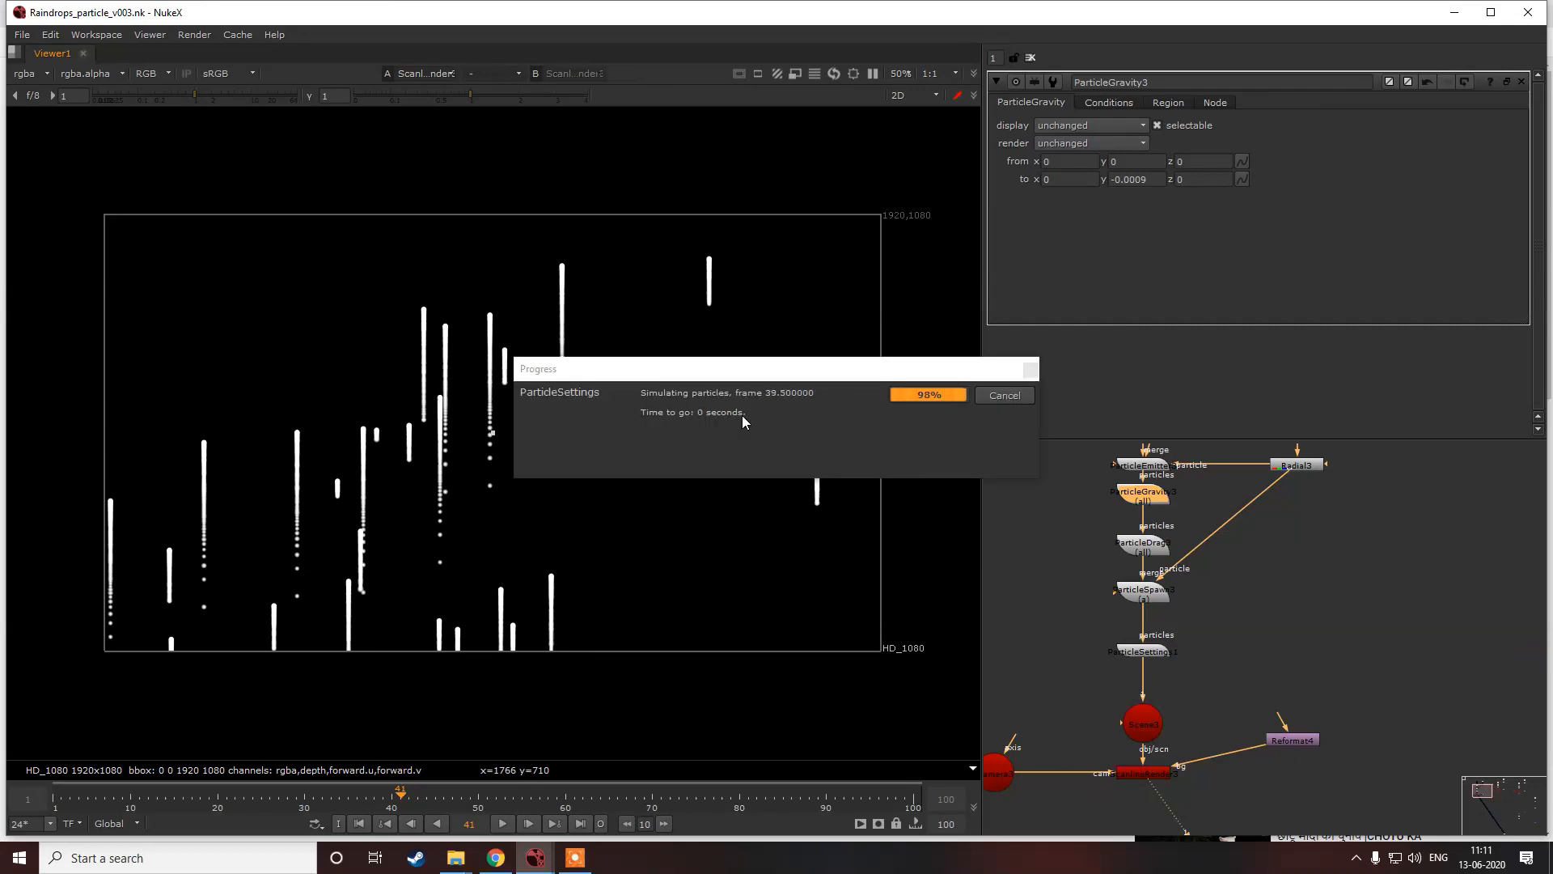
# Step: Return the viewer to 3D to inspect the particles and disable the ParticleSettings node
pyautogui.moveTo(759, 378); pyautogui.dragTo(723, 419)
pyautogui.press('Tab')
pyautogui.press('Tab')
pyautogui.press('Tab')
pyautogui.moveTo(621, 565)
pyautogui.keyDown('ctrl'); pyautogui.mouseDown()
pyautogui.moveTo(579, 580)
pyautogui.moveTo(624, 579)
pyautogui.mouseUp(); pyautogui.keyUp('ctrl')
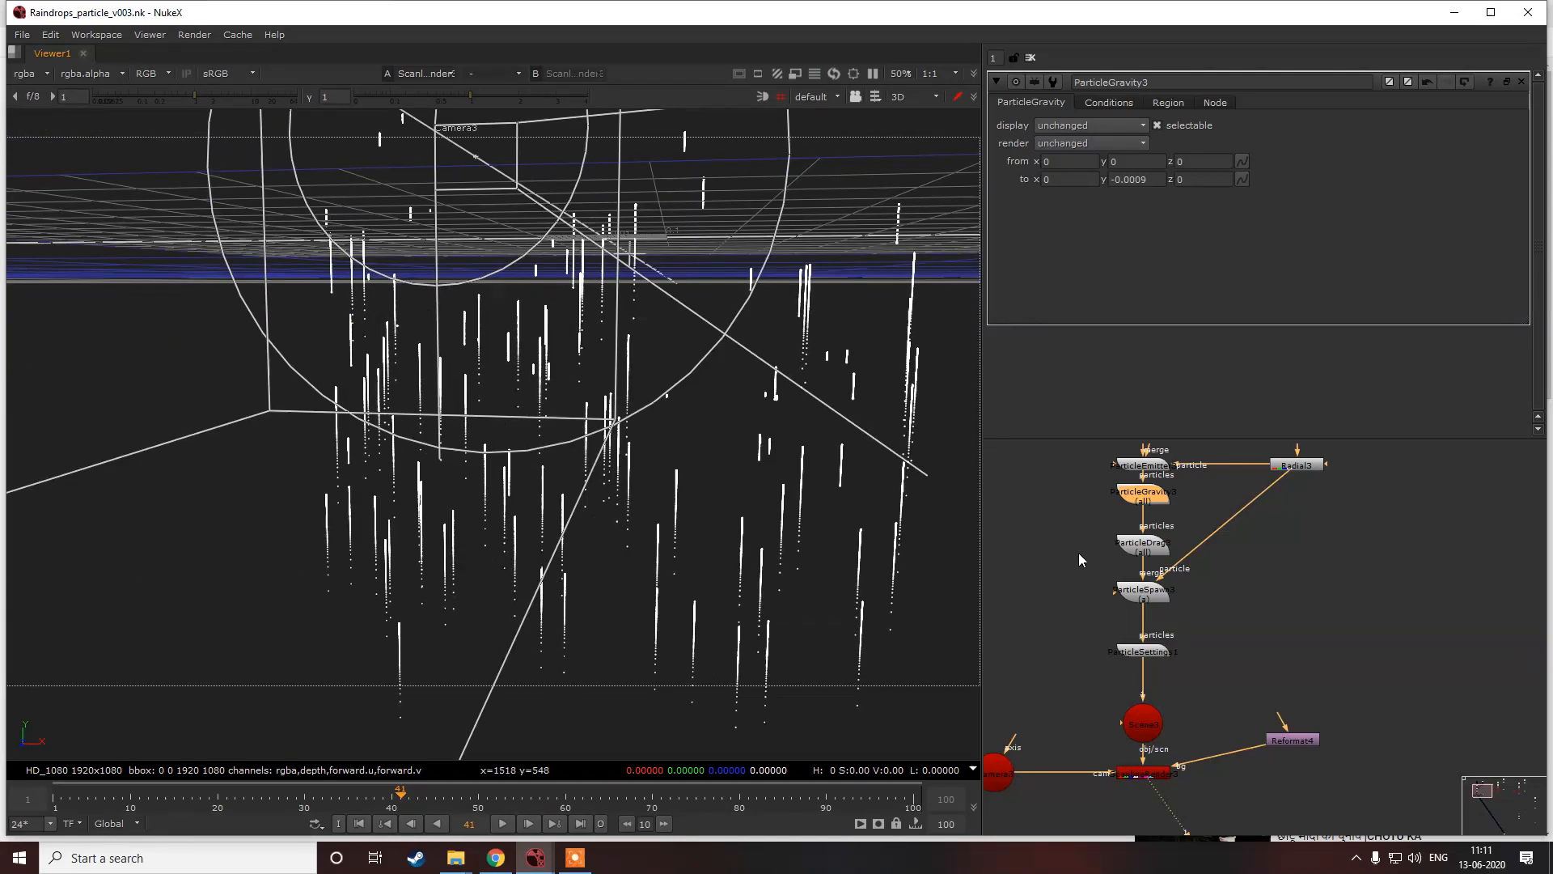
pyautogui.click(1177, 647)
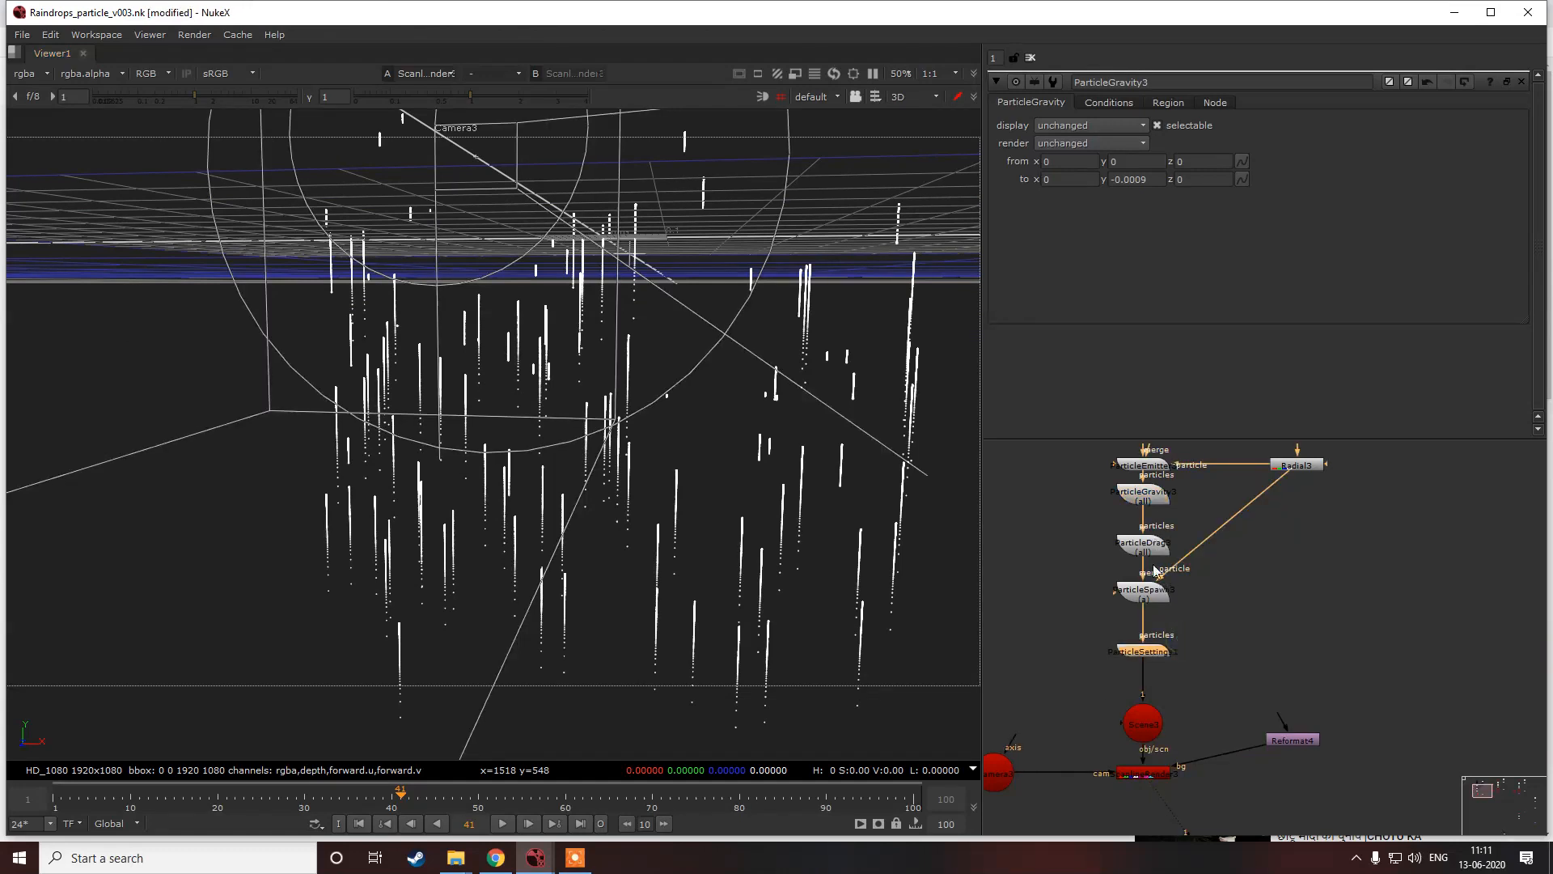
pyautogui.press('d')
# Step: Make room above ParticleSpawn and insert a ParticleTurbulence node between ParticleDrag and ParticleSpawn
pyautogui.moveTo(1148, 603); pyautogui.dragTo(1145, 613)
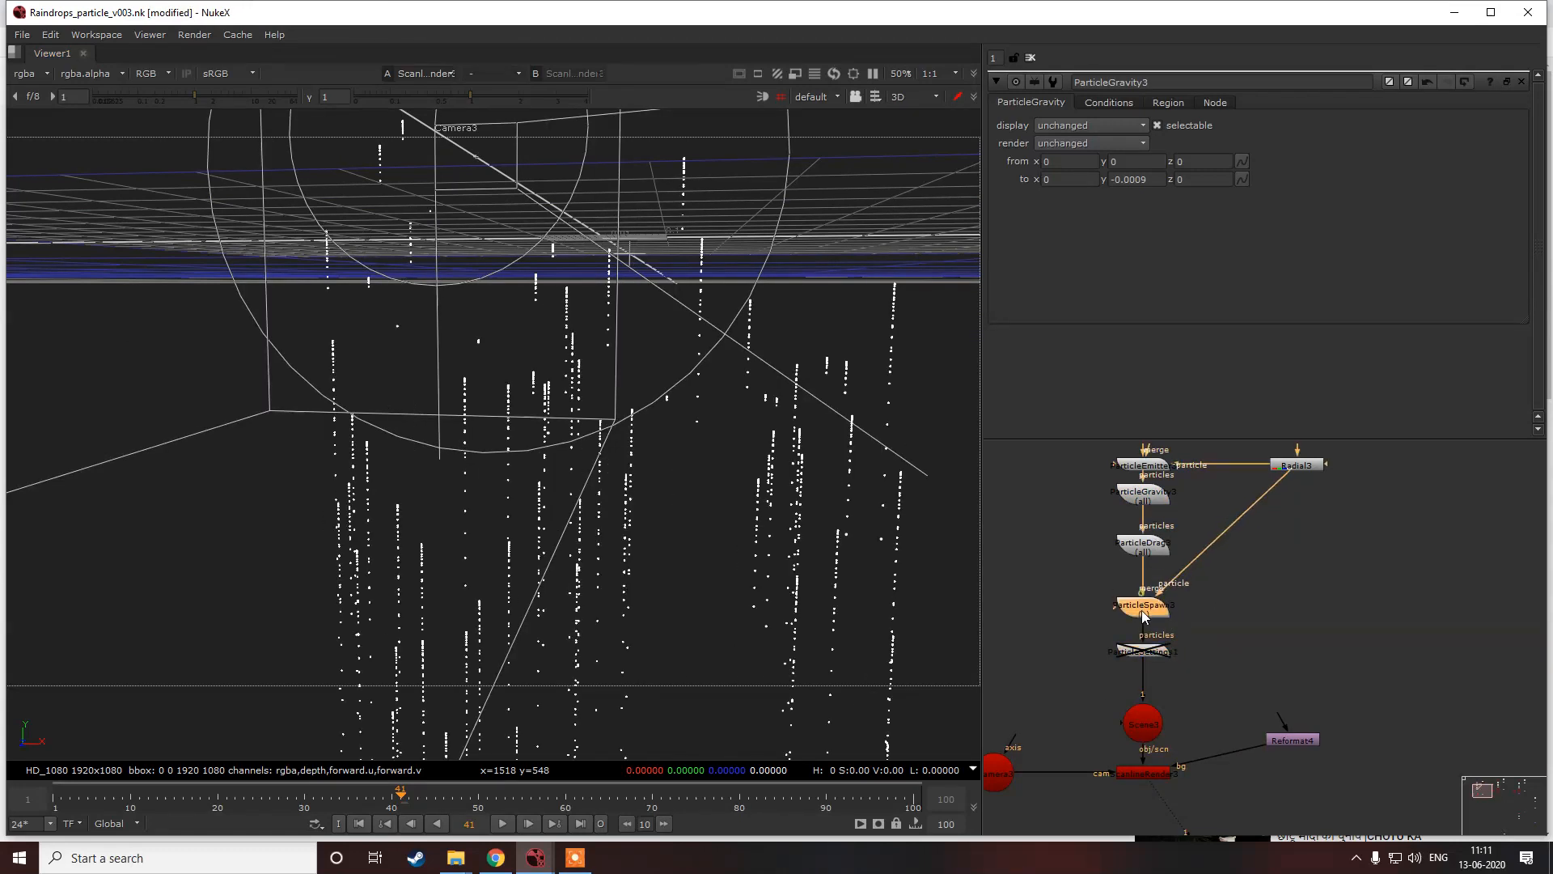
pyautogui.click(1148, 624)
pyautogui.press('Tab')
pyautogui.write('p')
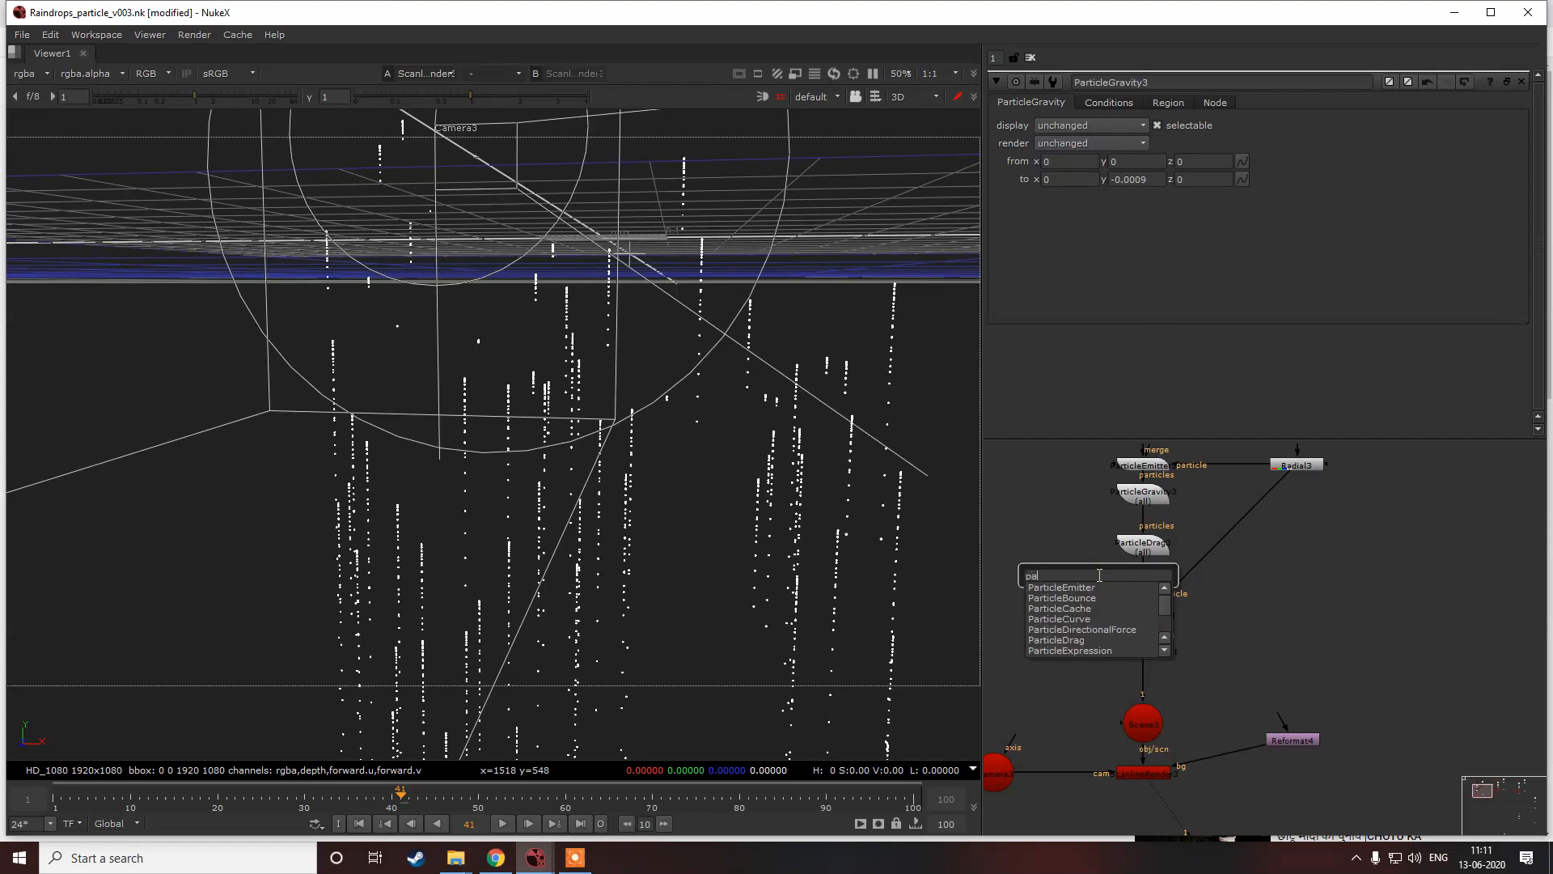
pyautogui.write('ar')
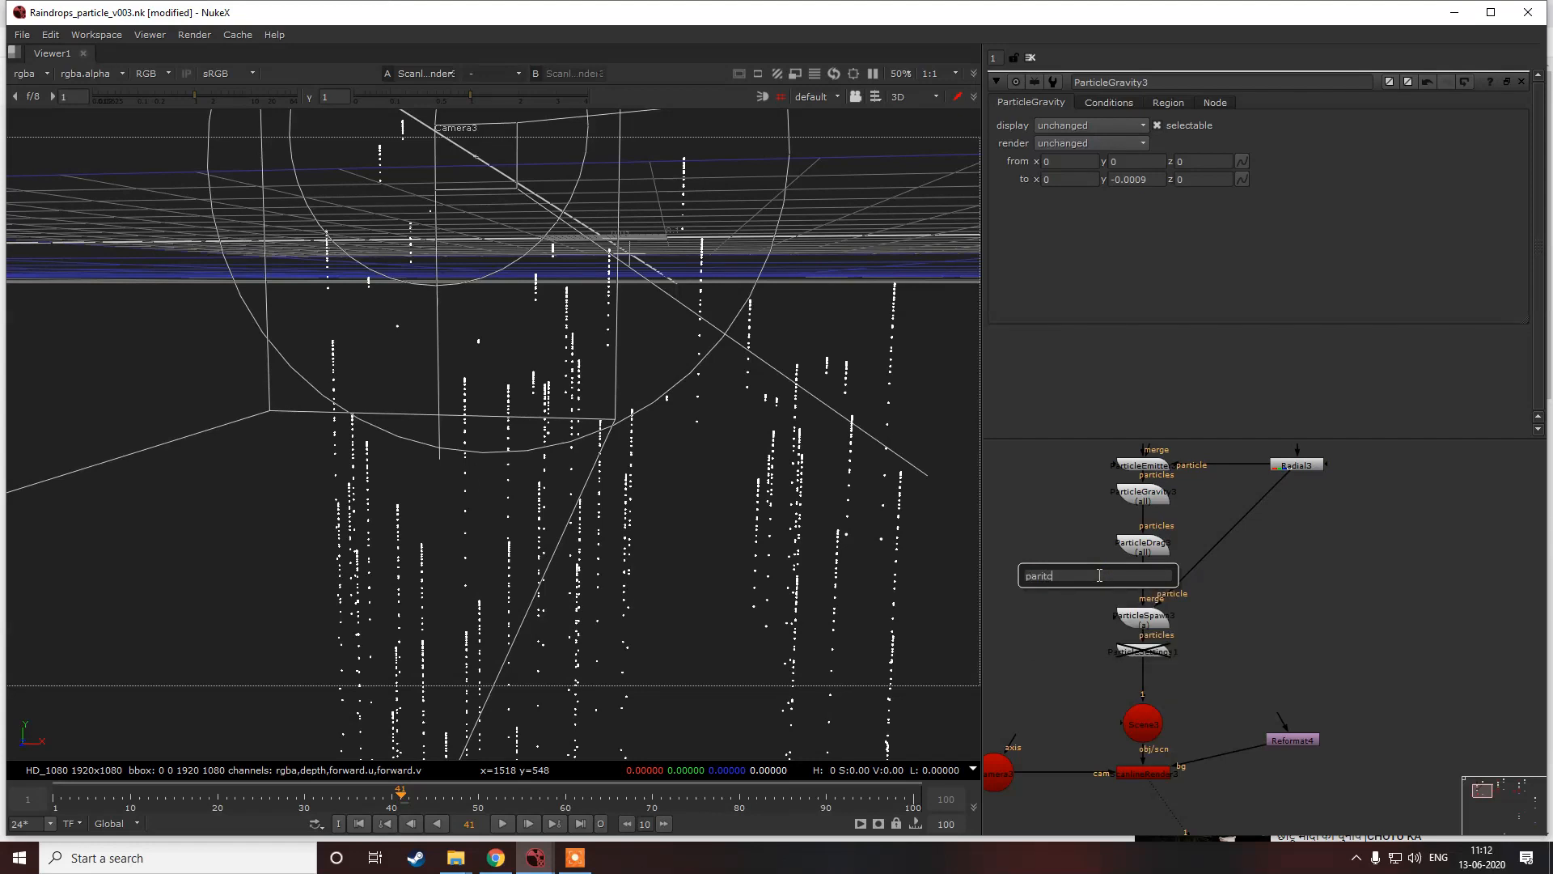
pyautogui.write('i')
pyautogui.press('BackSpace')
pyautogui.write('ticle')
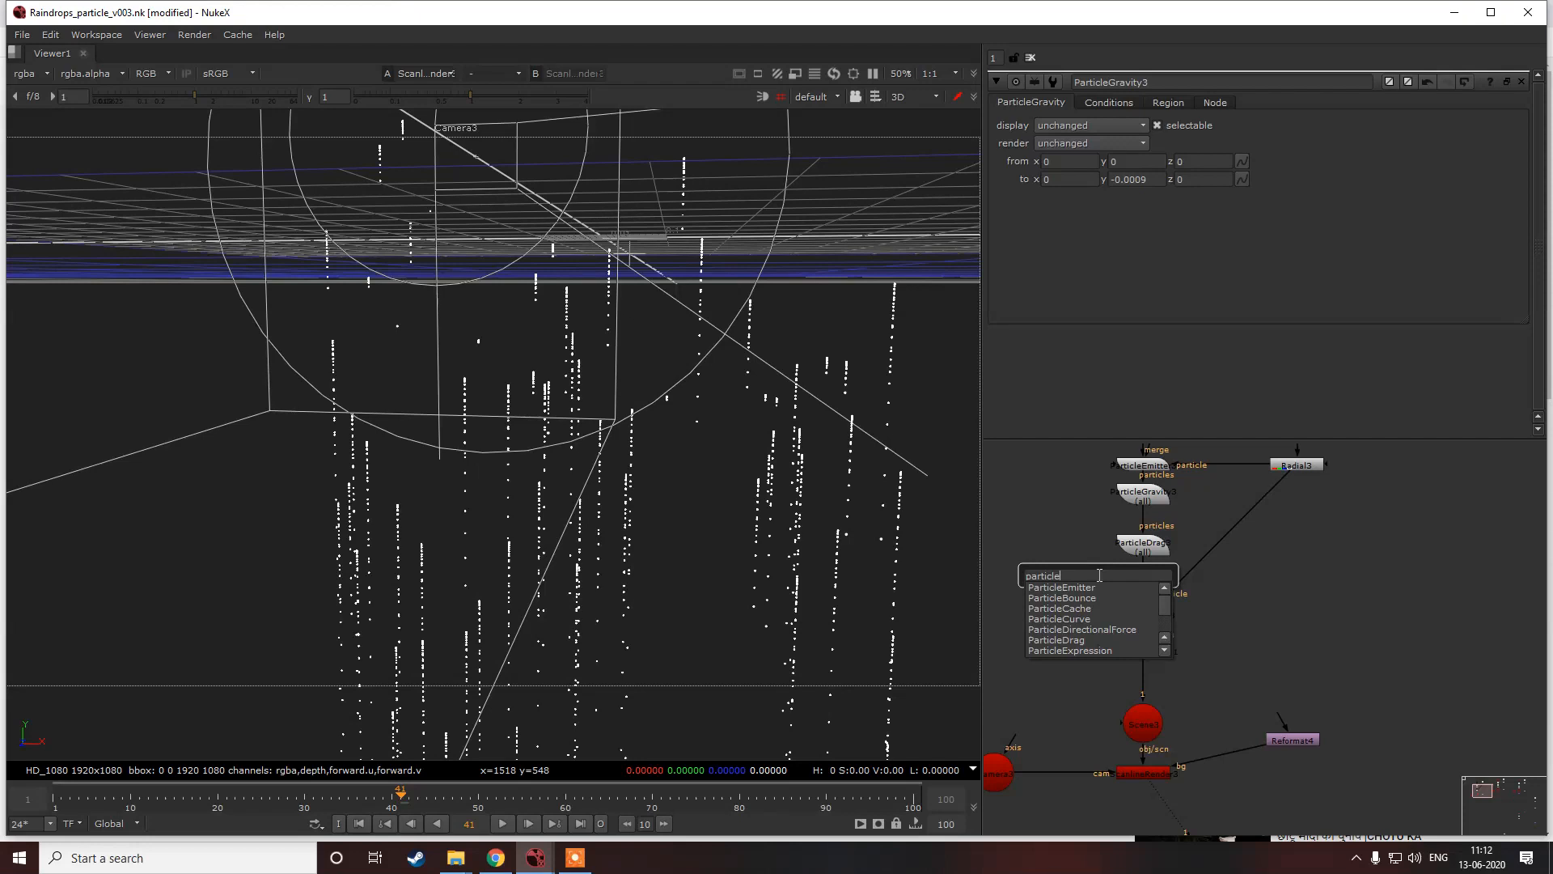
pyautogui.write('tur')
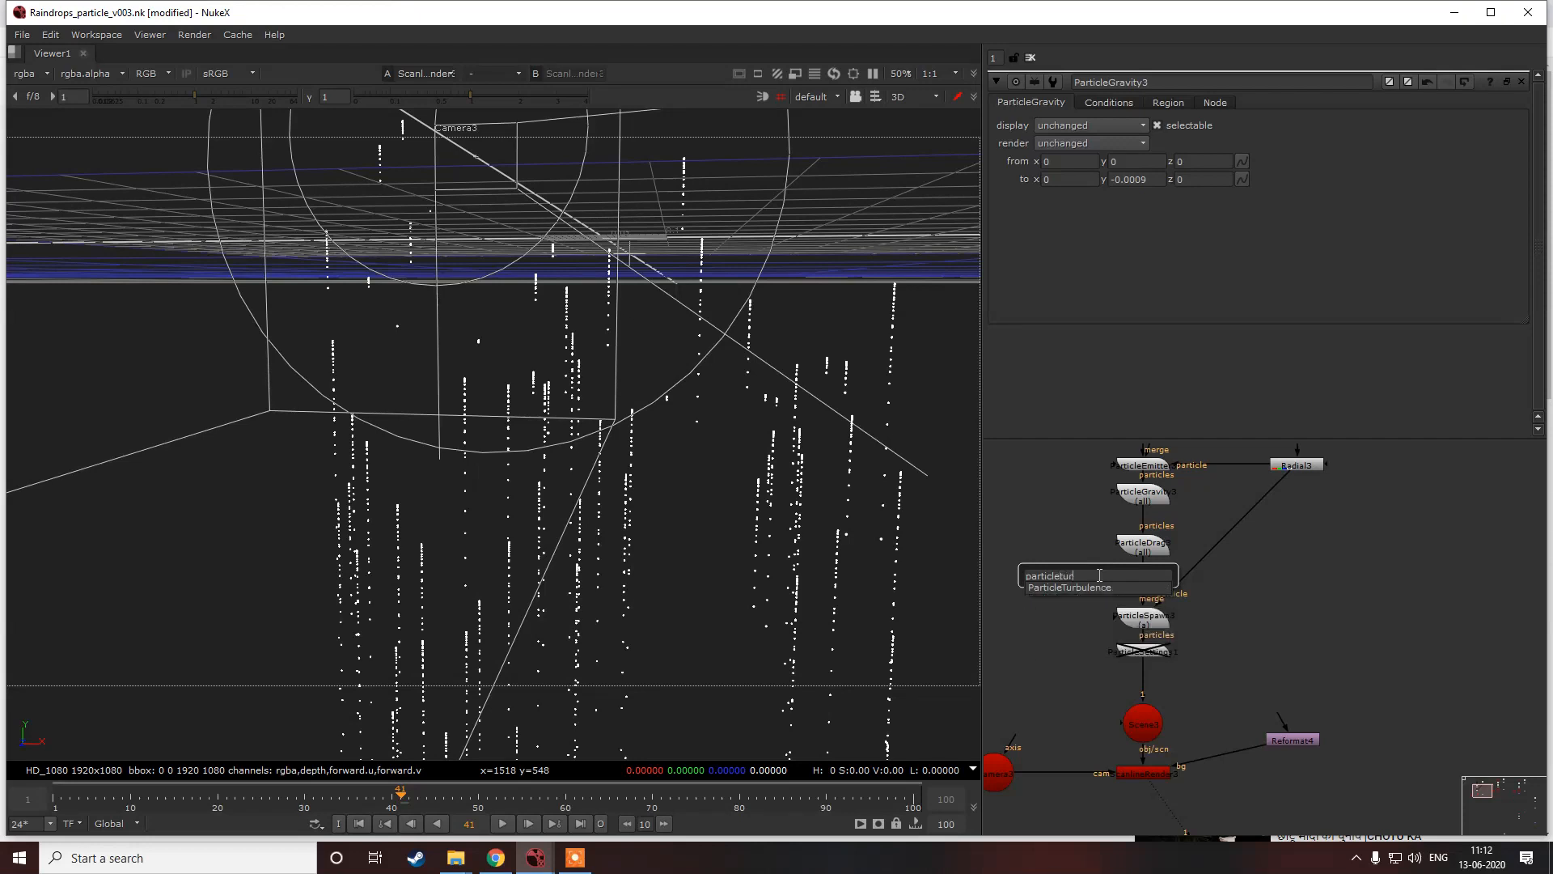
pyautogui.press('Return')
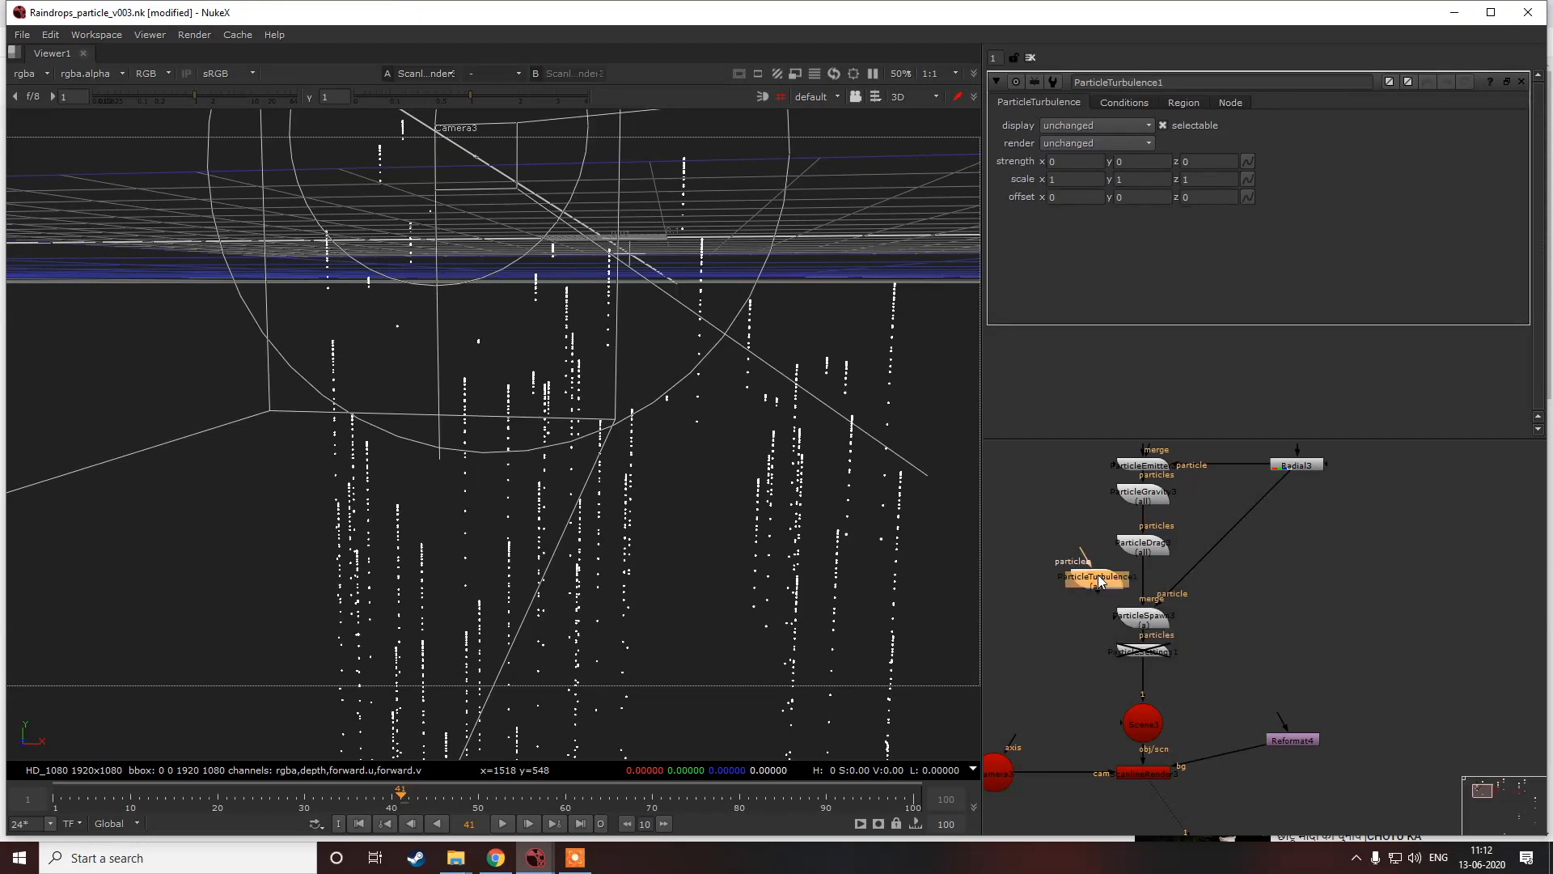
pyautogui.click(1143, 581)
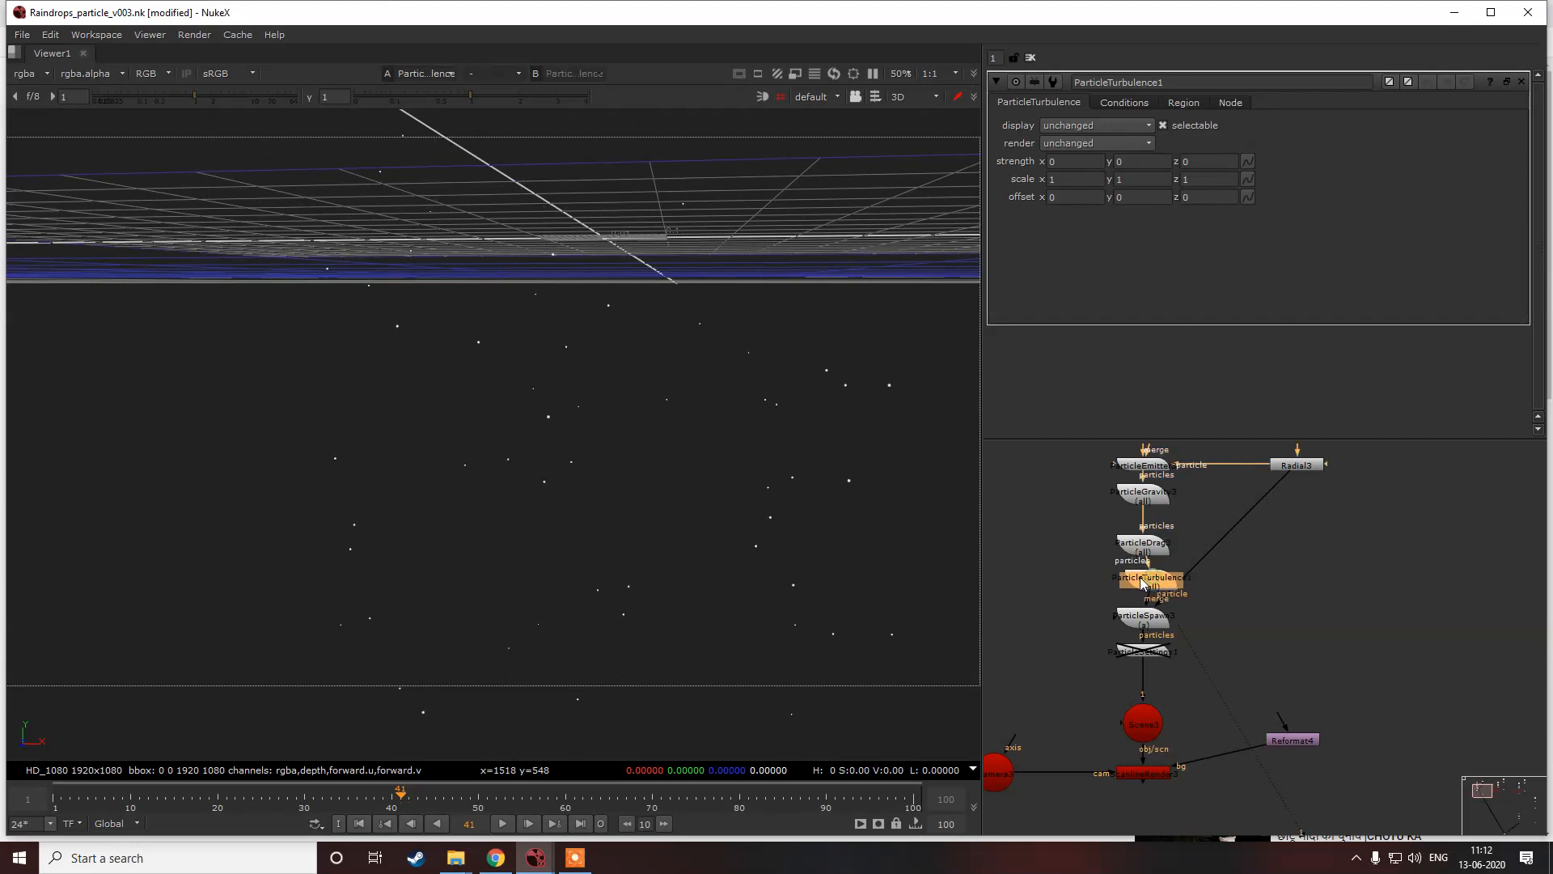
# Step: Set the turbulence strength x to 0.00005 and its scale x to 4
pyautogui.click(1086, 161)
pyautogui.press('Return')
pyautogui.press('Left')
pyautogui.hotkey('ctrl', 'a')
pyautogui.press('BackSpace')
pyautogui.write('.00005')
pyautogui.press('Return')
pyautogui.click(1071, 180)
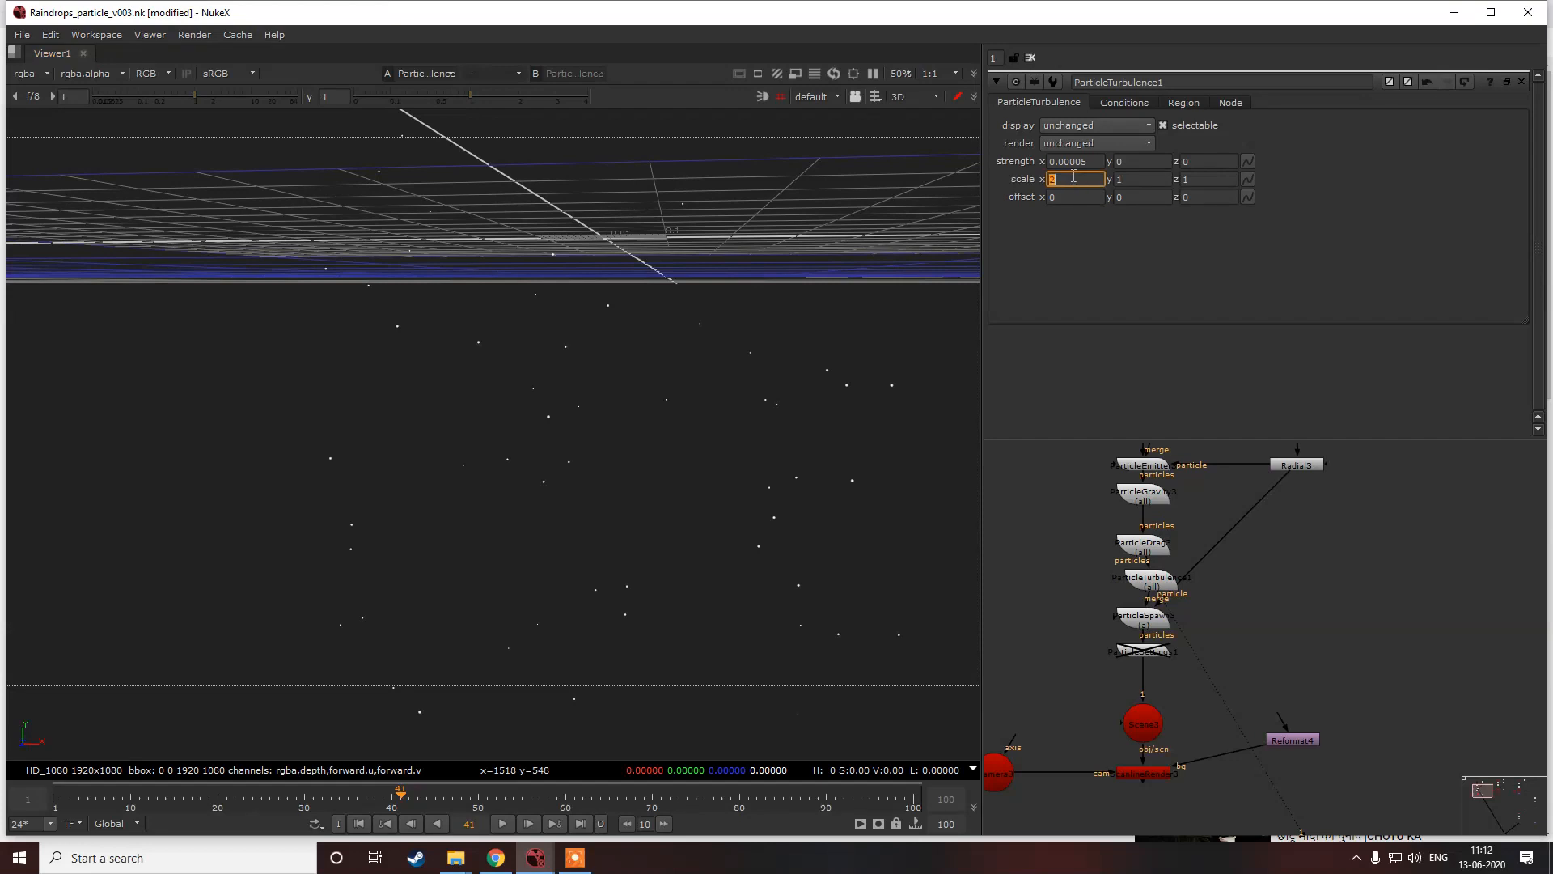
pyautogui.click(731, 333)
# Step: View the ParticleSpawn output and examine how the turbulence affects the spawned particle trails
pyautogui.doubleClick(1143, 620)
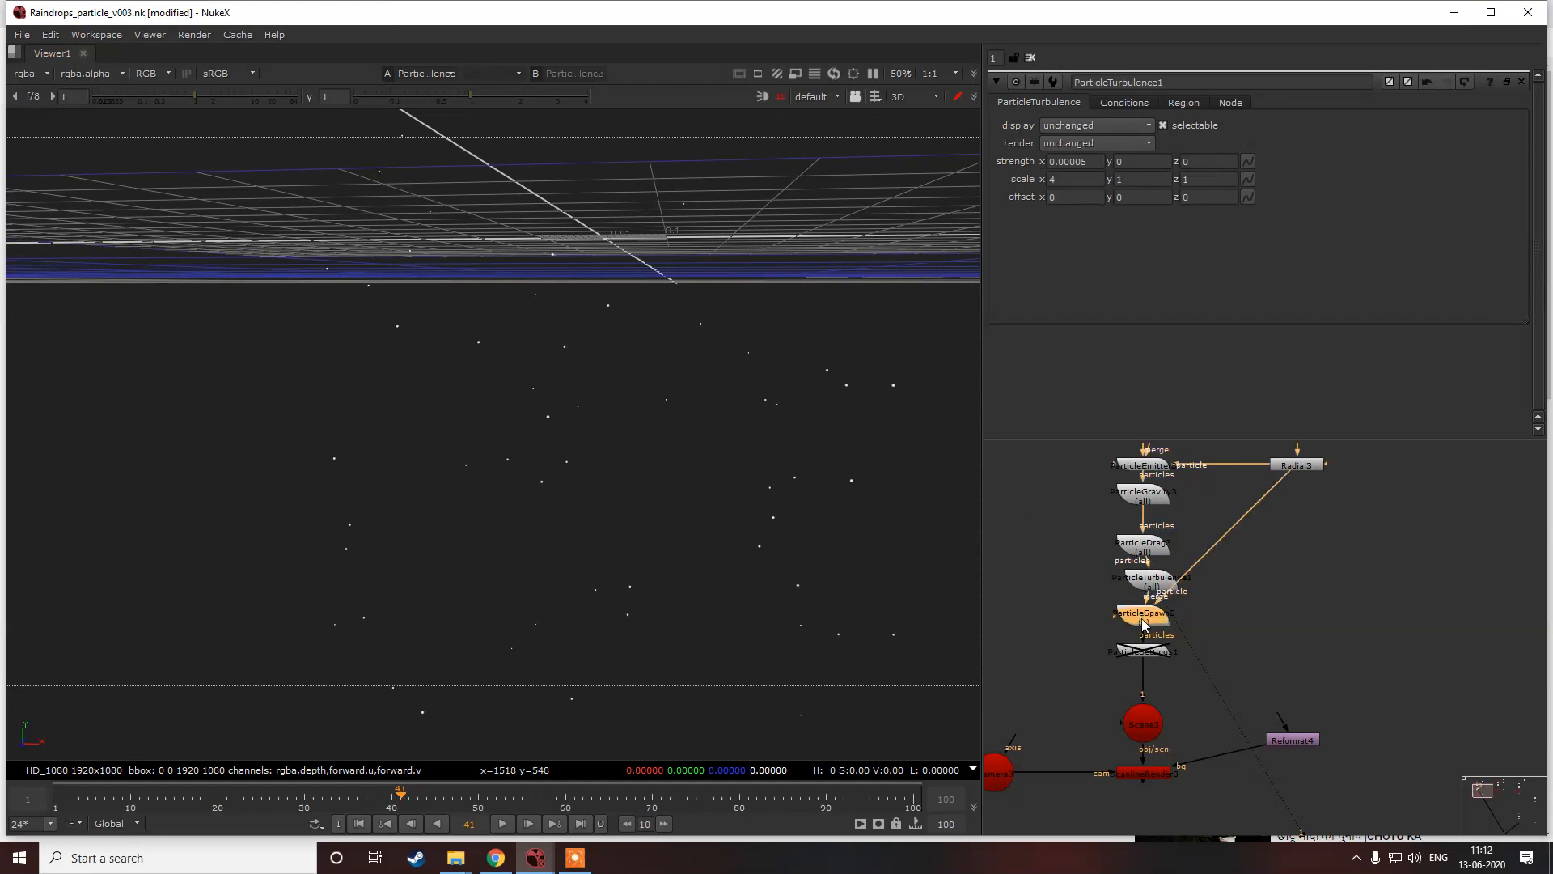
pyautogui.press('1')
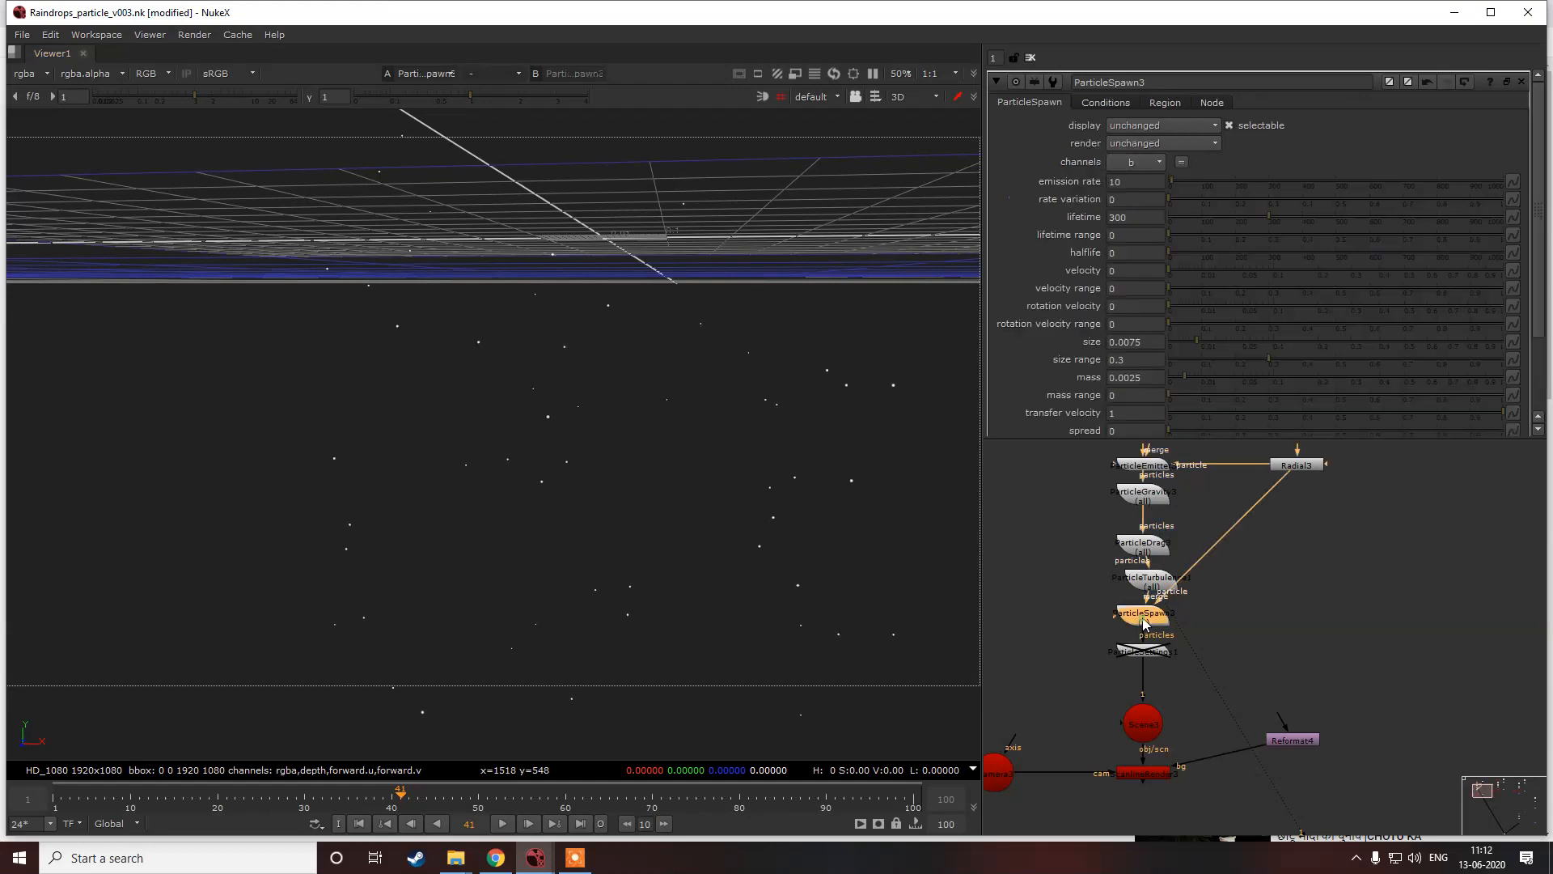
pyautogui.click(797, 341)
pyautogui.keyDown('alt'); pyautogui.moveTo(790, 338); pyautogui.dragTo(768, 351); pyautogui.keyUp('alt')
pyautogui.scroll(-3, 767, 351)
pyautogui.scroll(5, 766, 351)
pyautogui.scroll(-5, 767, 351)
pyautogui.moveTo(1147, 613); pyautogui.dragTo(1155, 619)
# Step: Set the ParticleTurbulence scale y to 20
pyautogui.doubleClick(1147, 582)
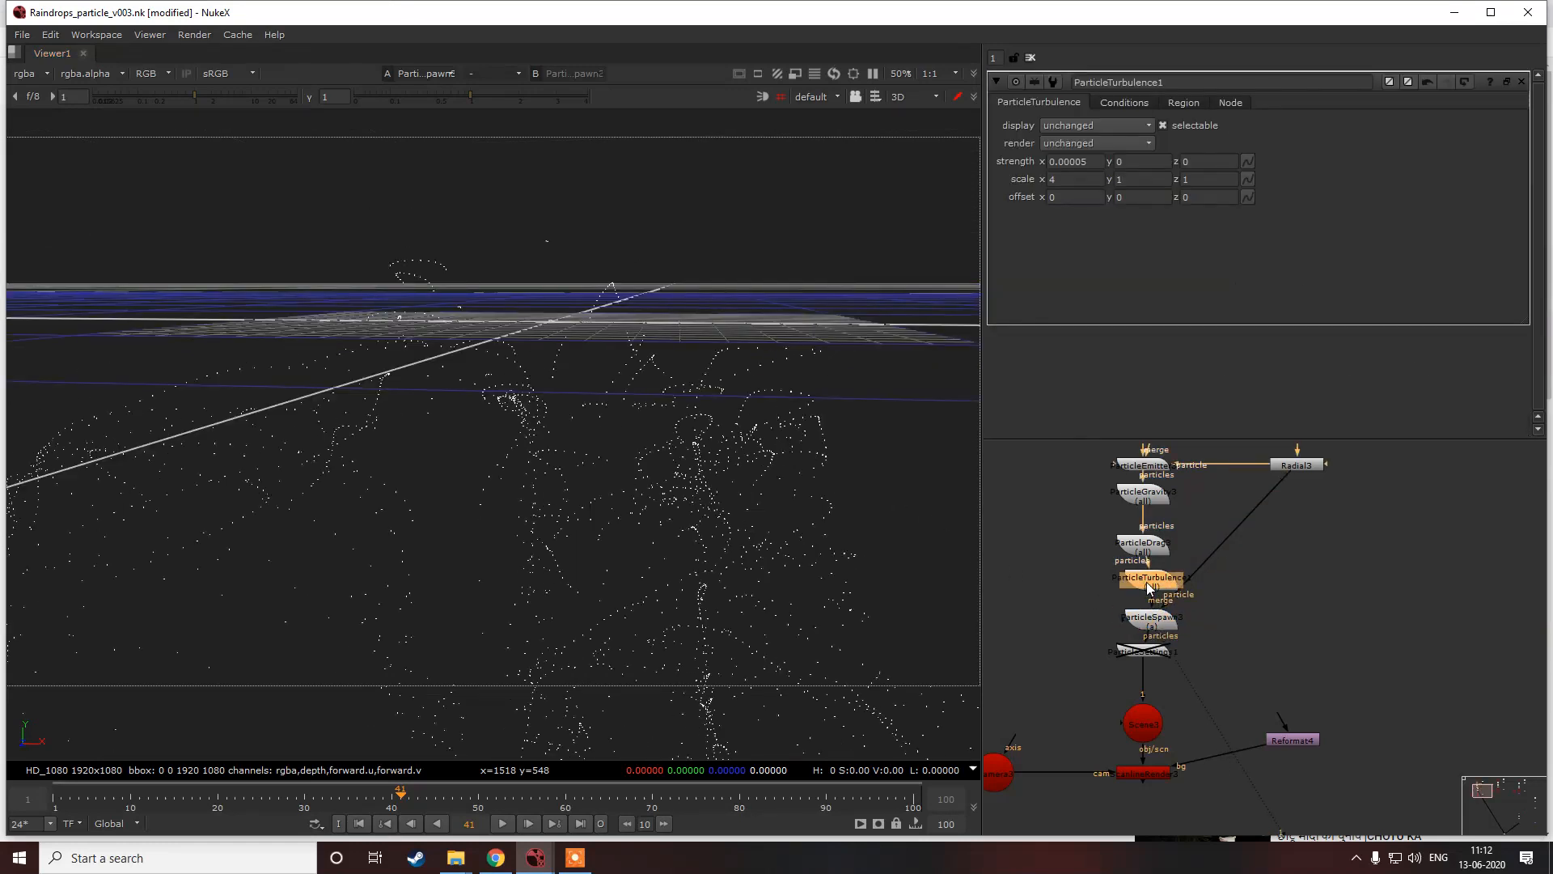
pyautogui.doubleClick(1133, 179)
pyautogui.write('20')
pyautogui.click(802, 275)
pyautogui.click(752, 325)
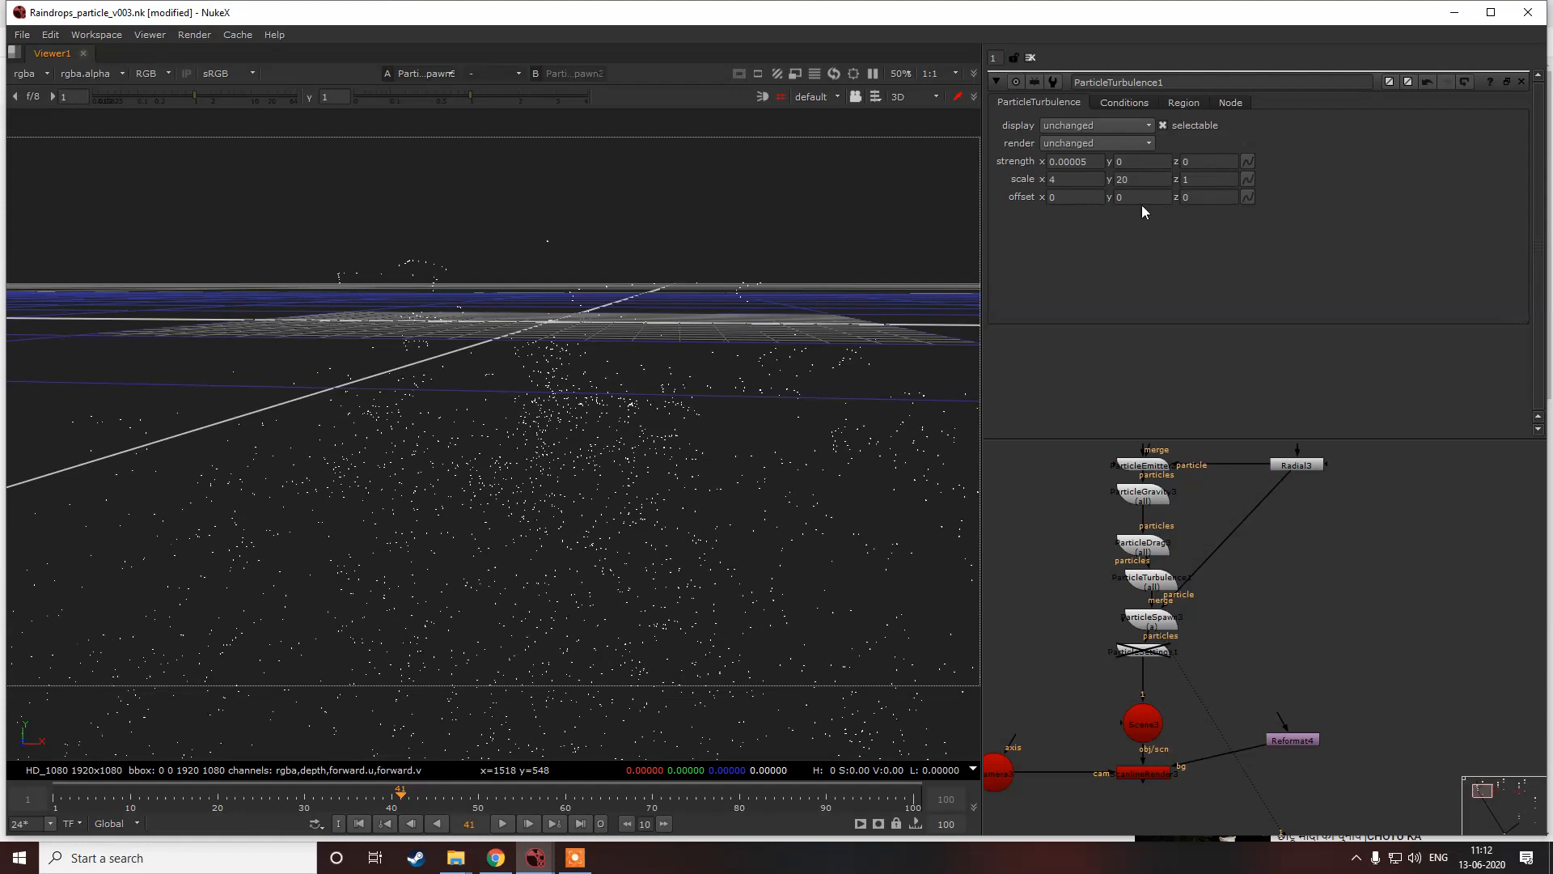
# Step: Re-enter 4 as the turbulence scale x, inspect the particle spread and shift the ParticleTurbulence node sideways in the chain
pyautogui.doubleClick(1075, 179)
pyautogui.write('4')
pyautogui.keyDown('ctrl'); pyautogui.moveTo(702, 394); pyautogui.dragTo(729, 545); pyautogui.keyUp('ctrl')
pyautogui.click(1121, 577)
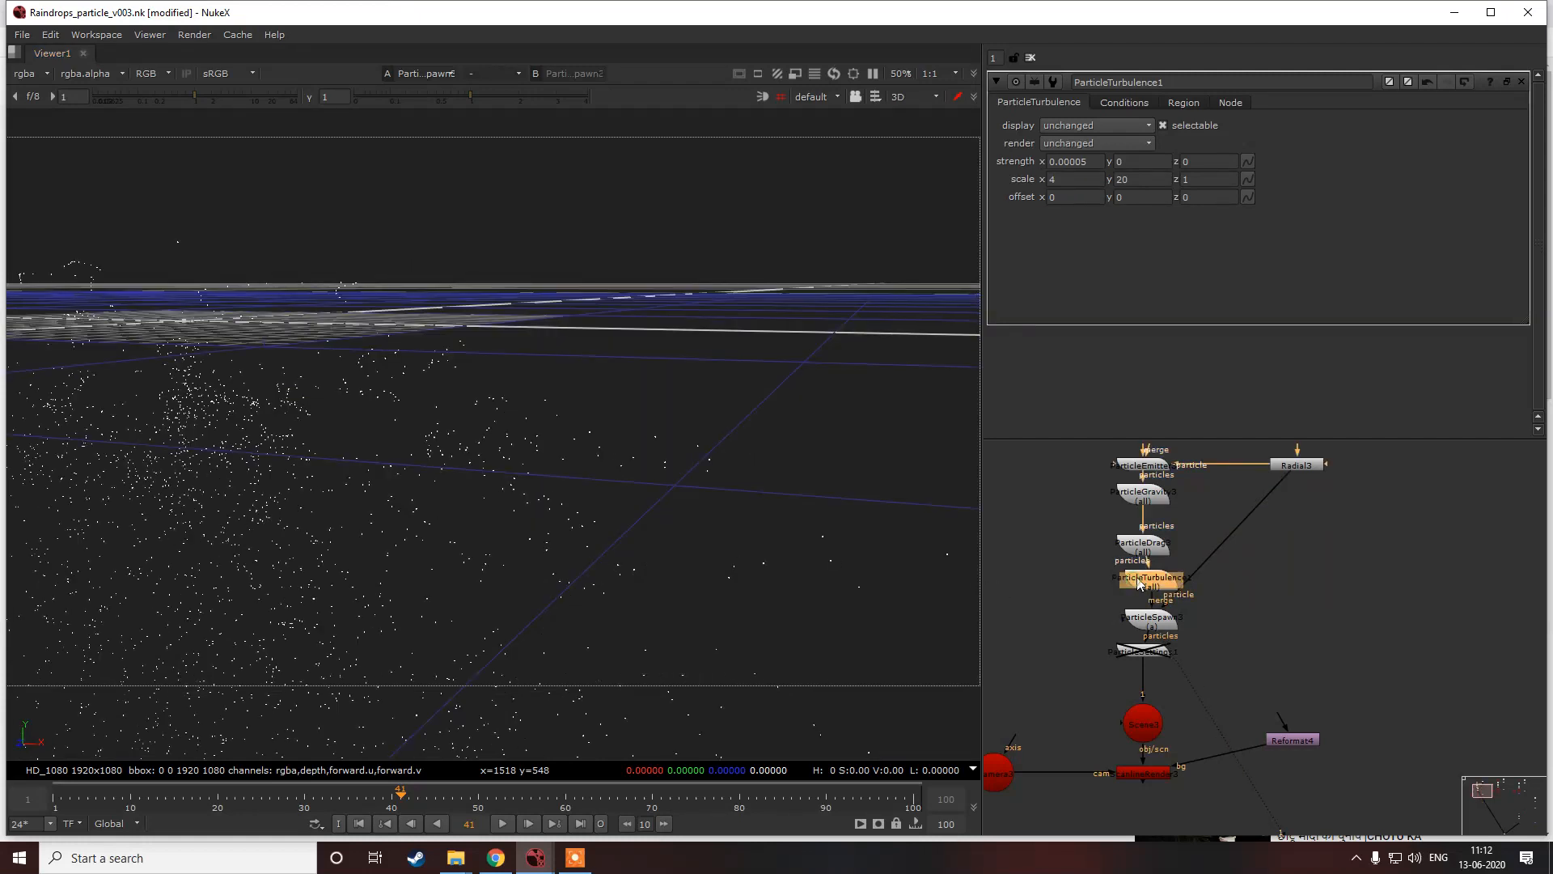
pyautogui.keyDown('ctrl'); pyautogui.moveTo(552, 508); pyautogui.dragTo(405, 450); pyautogui.keyUp('ctrl')
pyautogui.moveTo(1160, 591); pyautogui.dragTo(1145, 590)
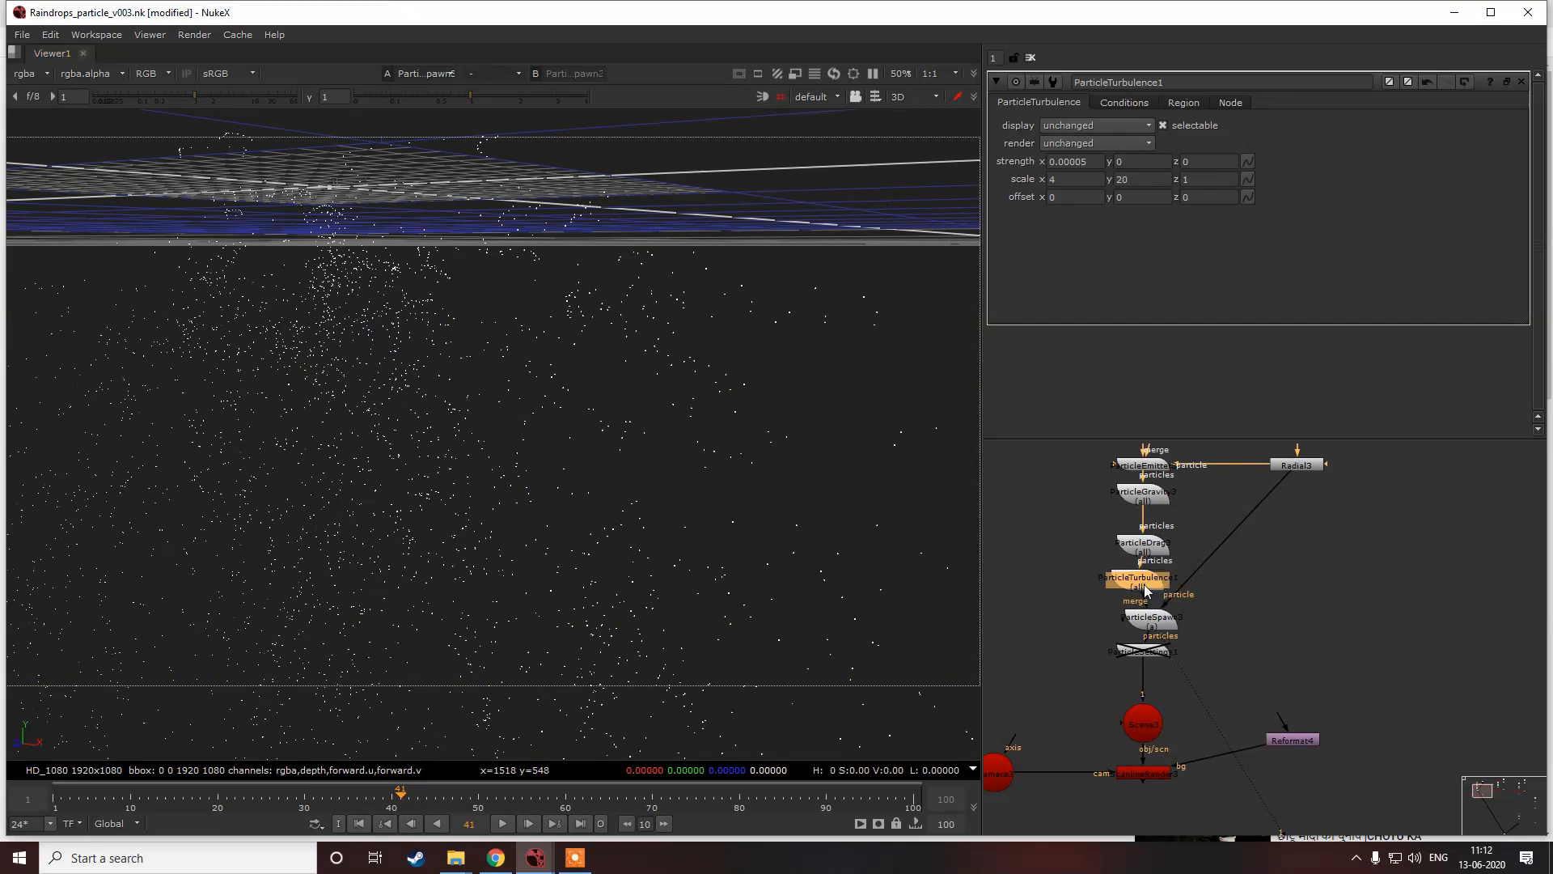
# Step: Set the turbulence strength y to 0.00005 and inspect the particles
pyautogui.click(1095, 163)
pyautogui.click(1134, 161)
pyautogui.write('0.00005')
pyautogui.click(1091, 161)
pyautogui.write('0')
pyautogui.click(718, 358)
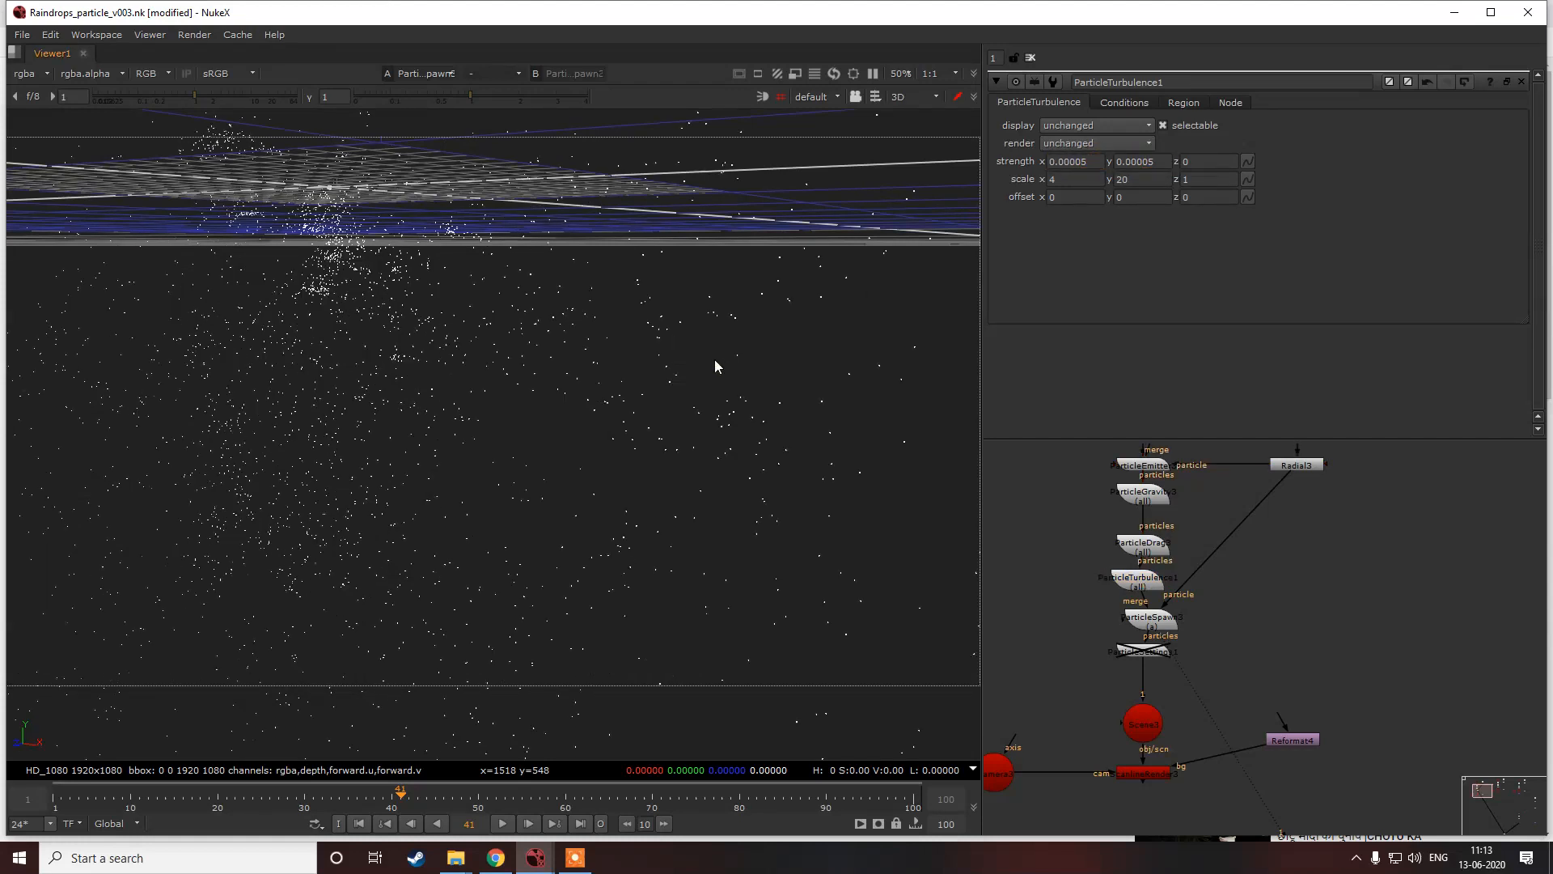
pyautogui.scroll(-3, 715, 359)
pyautogui.scroll(2, 716, 361)
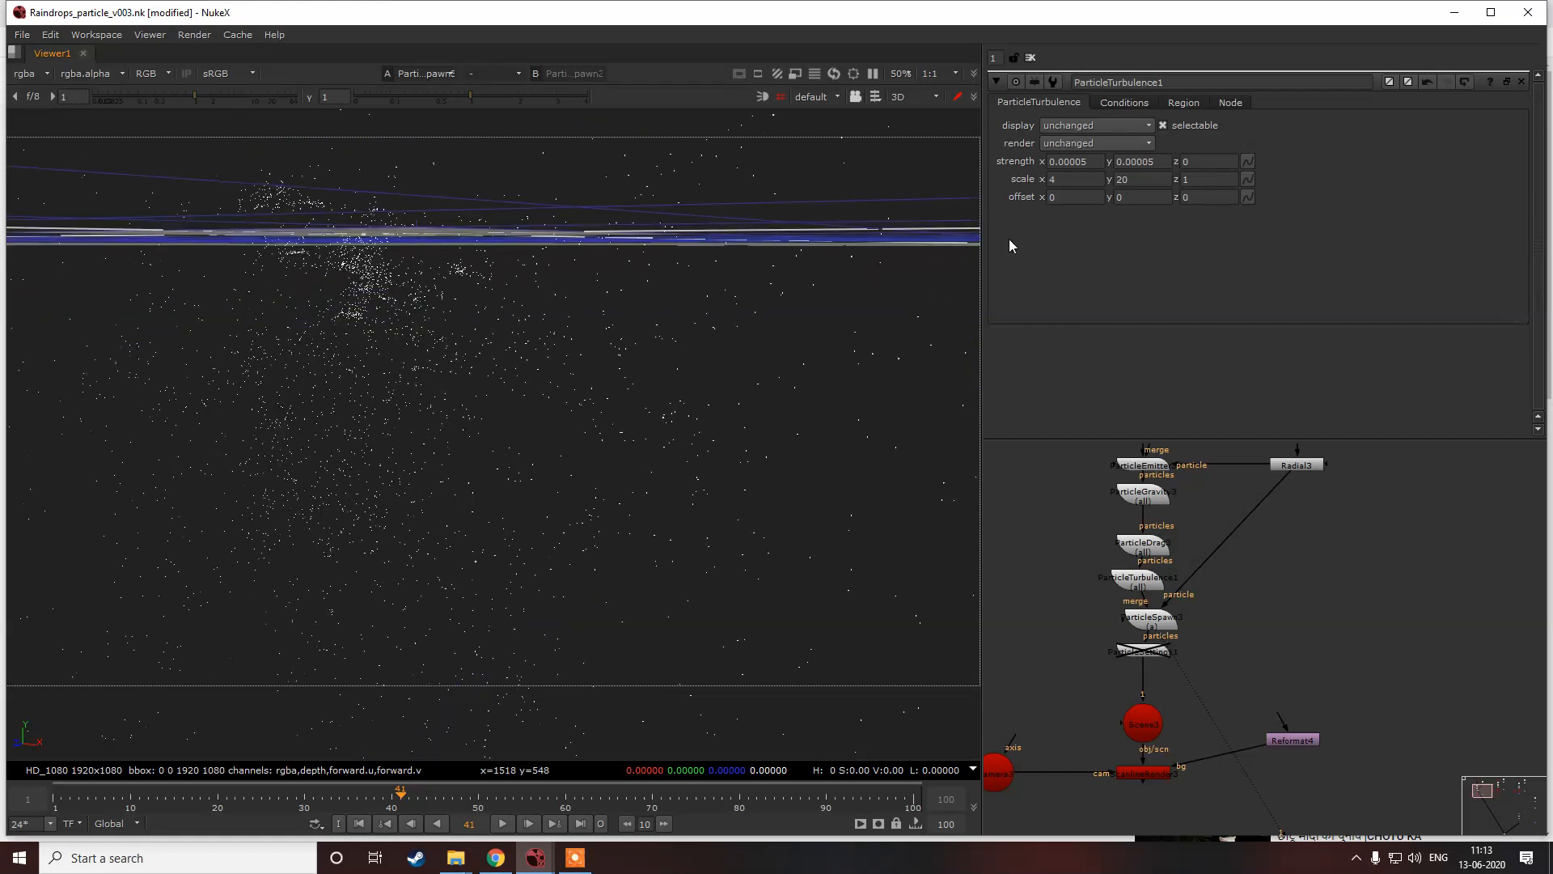
# Step: Set the turbulence strength x to 0
pyautogui.moveTo(1092, 163); pyautogui.dragTo(1075, 163)
pyautogui.press('BackSpace')
pyautogui.click(792, 301)
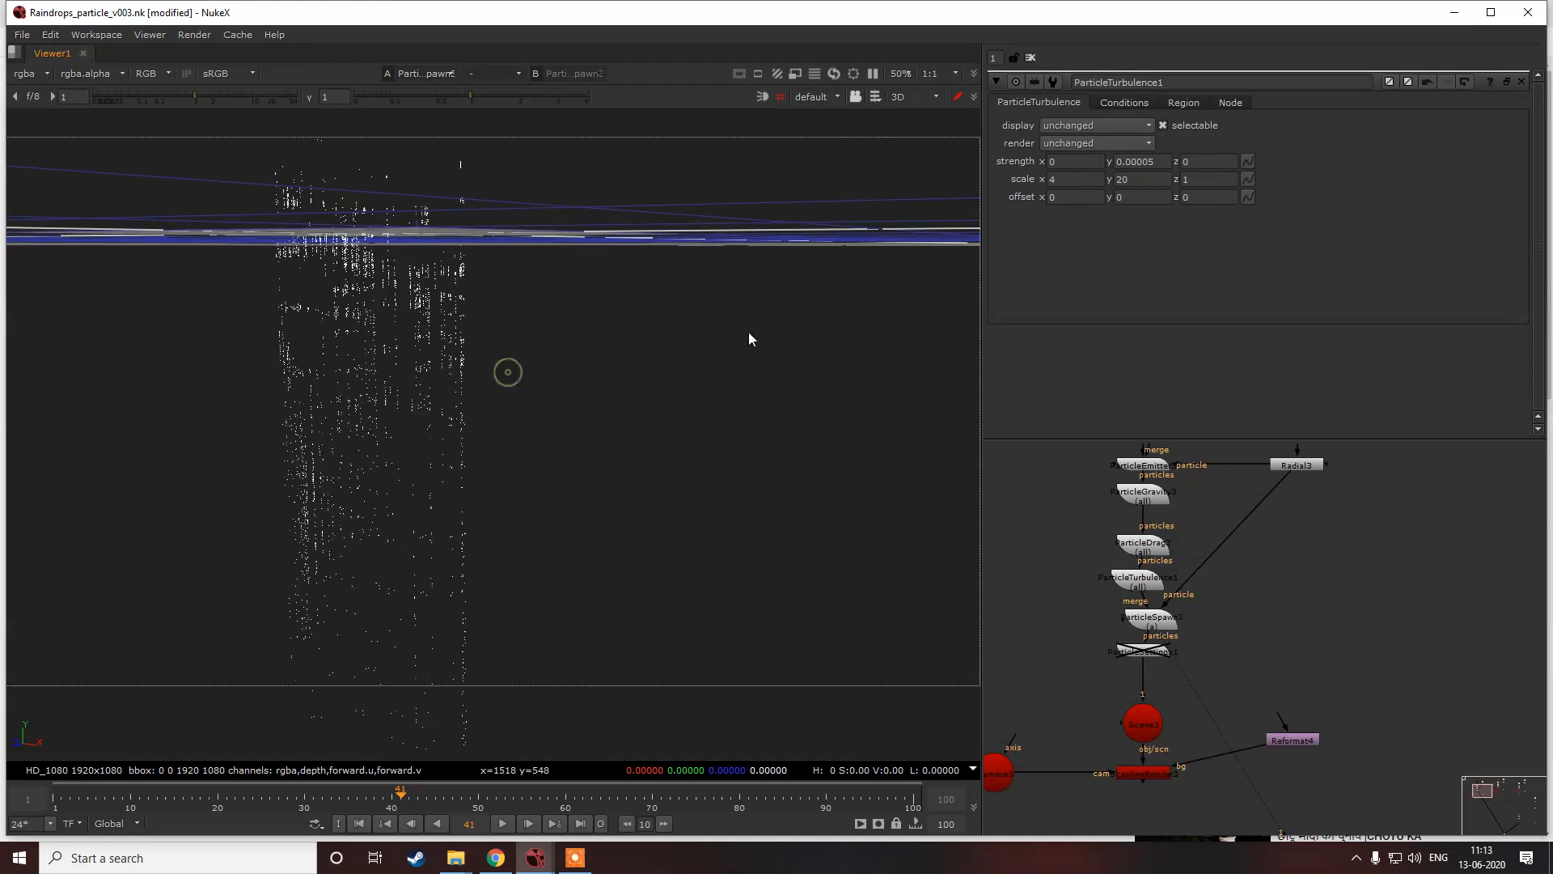
# Step: Set the ParticleTurbulence1 scale y to 5 and check the particle spread
pyautogui.keyDown('ctrl'); pyautogui.moveTo(468, 397); pyautogui.dragTo(790, 242); pyautogui.keyUp('ctrl')
pyautogui.click(1141, 179)
pyautogui.write('5')
pyautogui.click(767, 336)
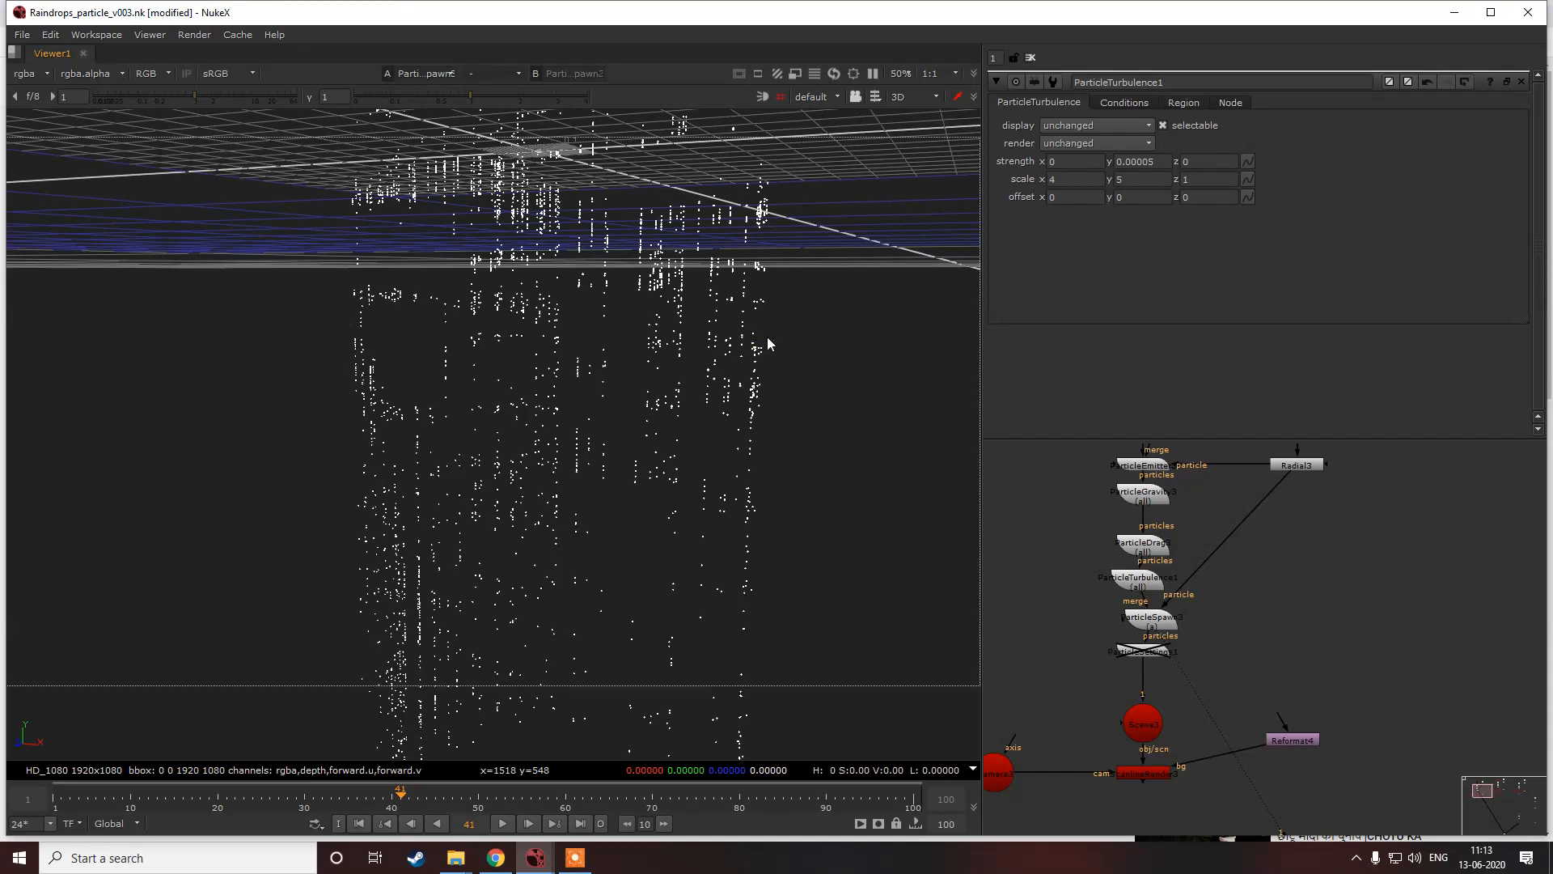
# Step: Set the ParticleTurbulence1 scale x to 7
pyautogui.click(1065, 179)
pyautogui.doubleClick(1065, 179)
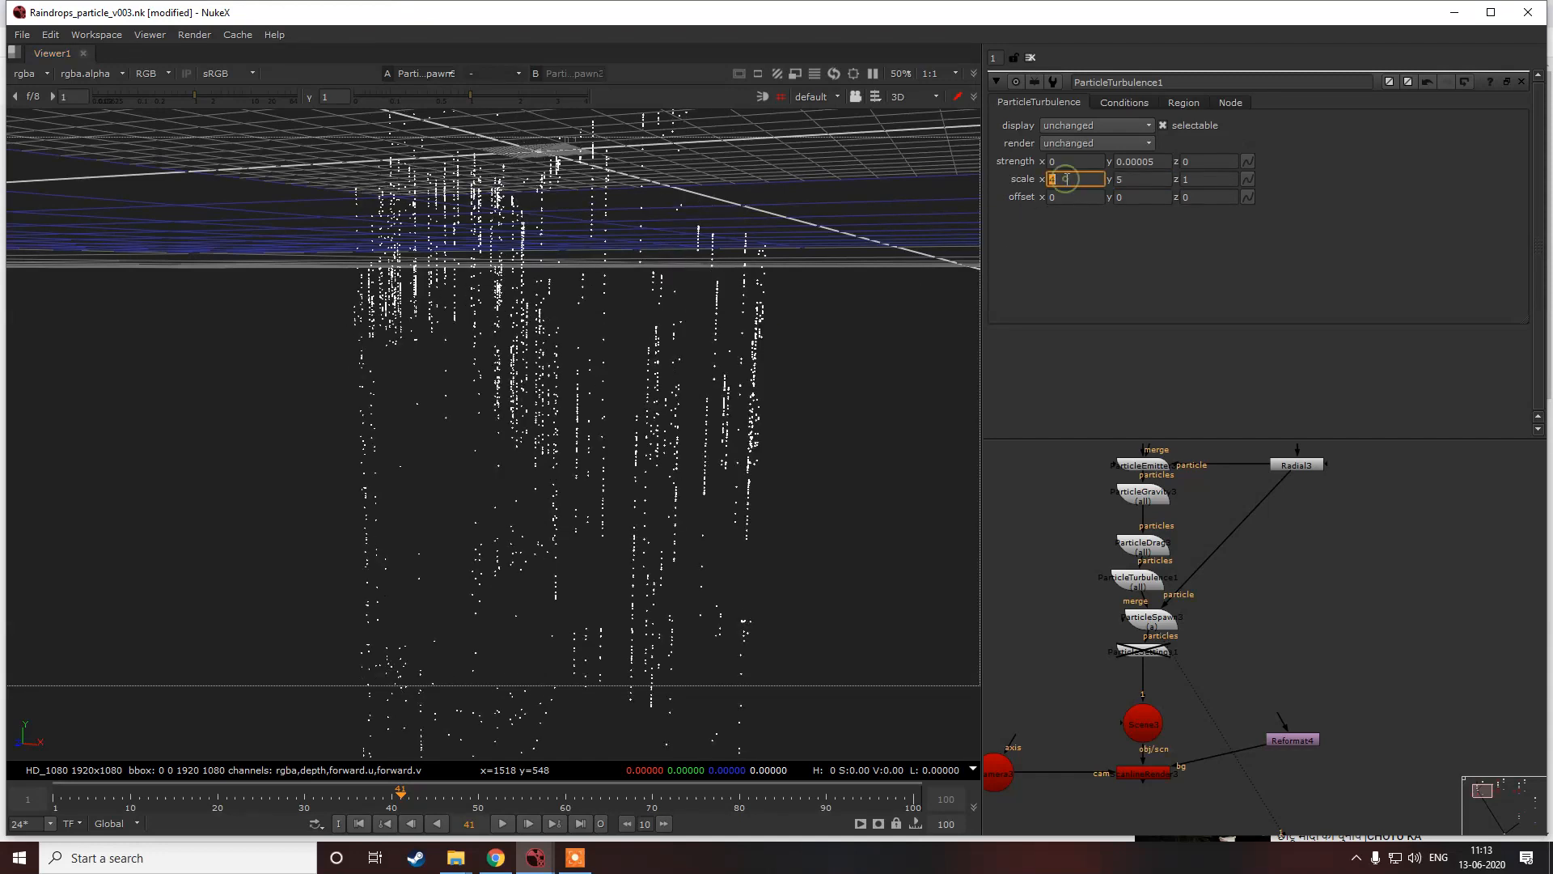
pyautogui.write('7')
pyautogui.click(629, 335)
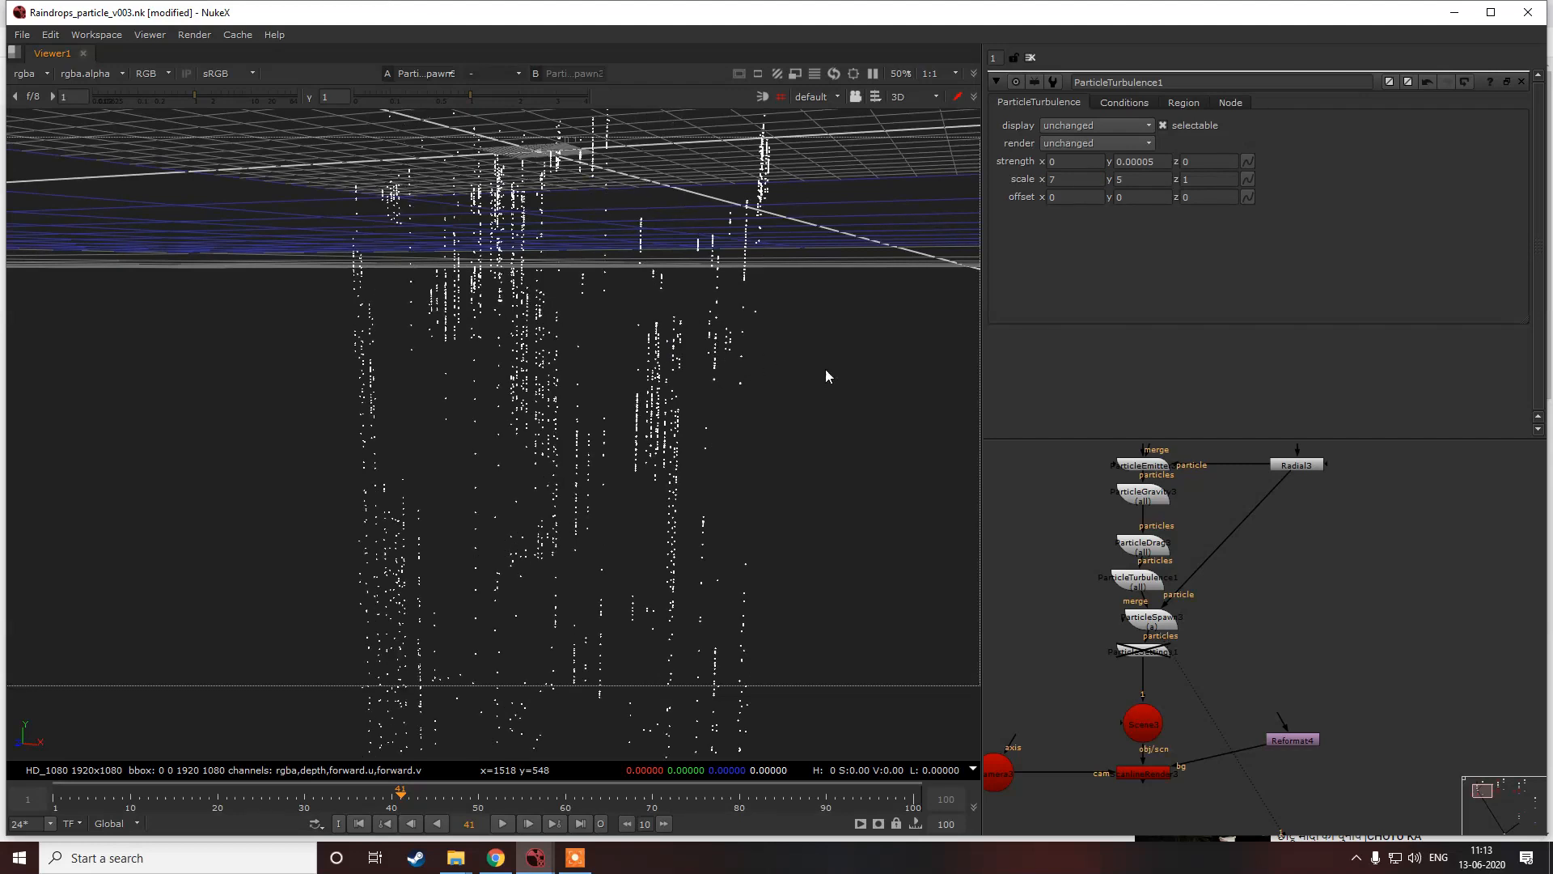
# Step: Re-enable the ParticleSettings1 node and view its particles
pyautogui.click(1134, 657)
pyautogui.press('d')
pyautogui.press('1')
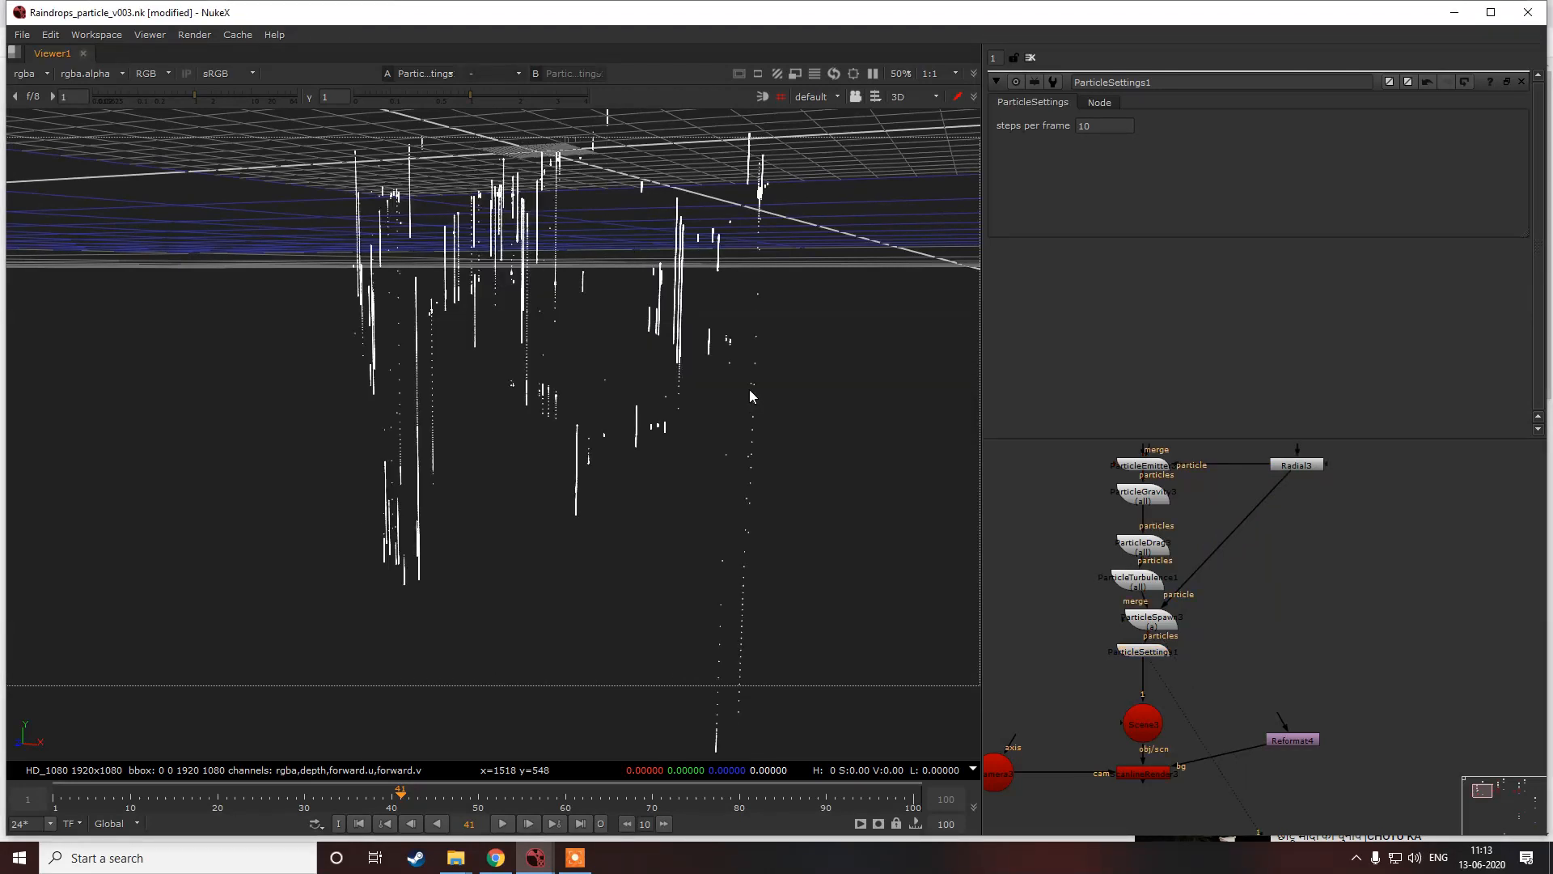
# Step: View the ScanlineRender3 output and reposition Camera3 to about y -0.404 and z 1.142 so the streaks fill the frame
pyautogui.doubleClick(1137, 770)
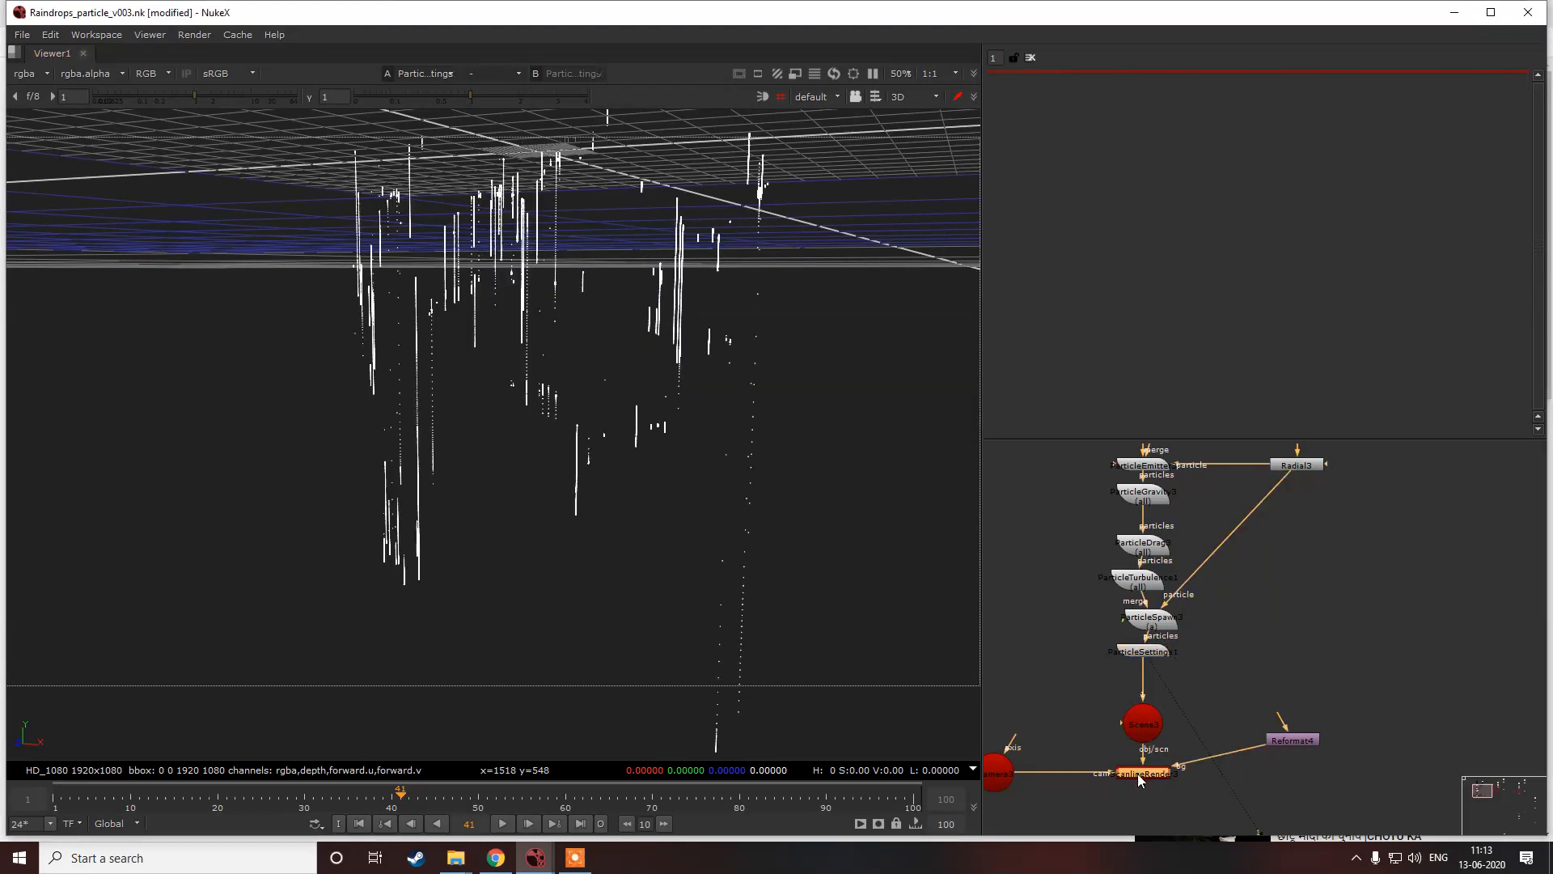
pyautogui.press('1')
pyautogui.press('Tab')
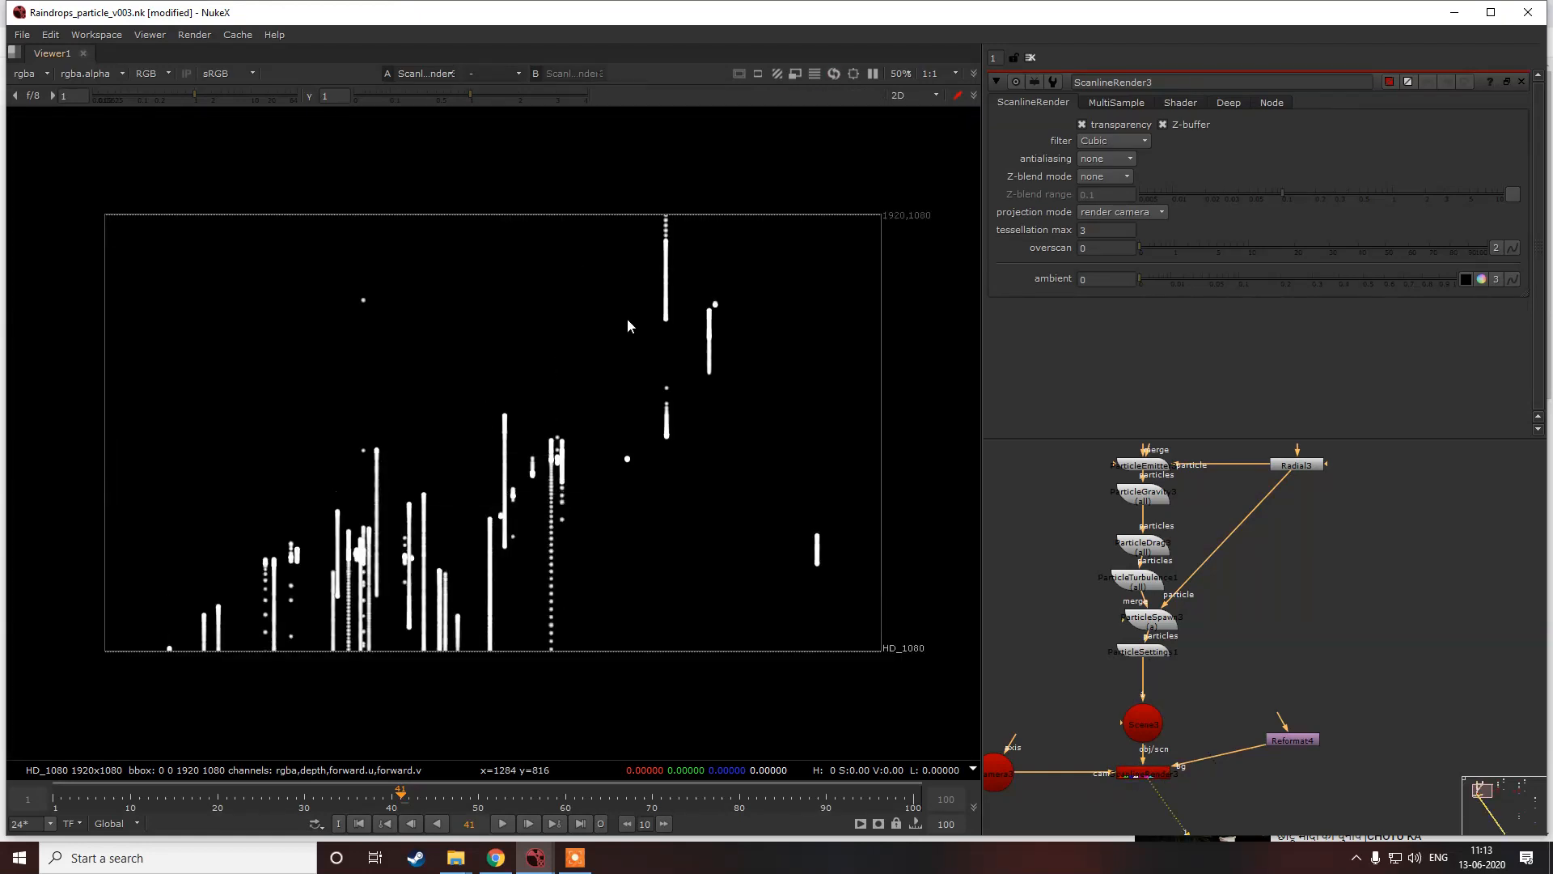
pyautogui.doubleClick(997, 773)
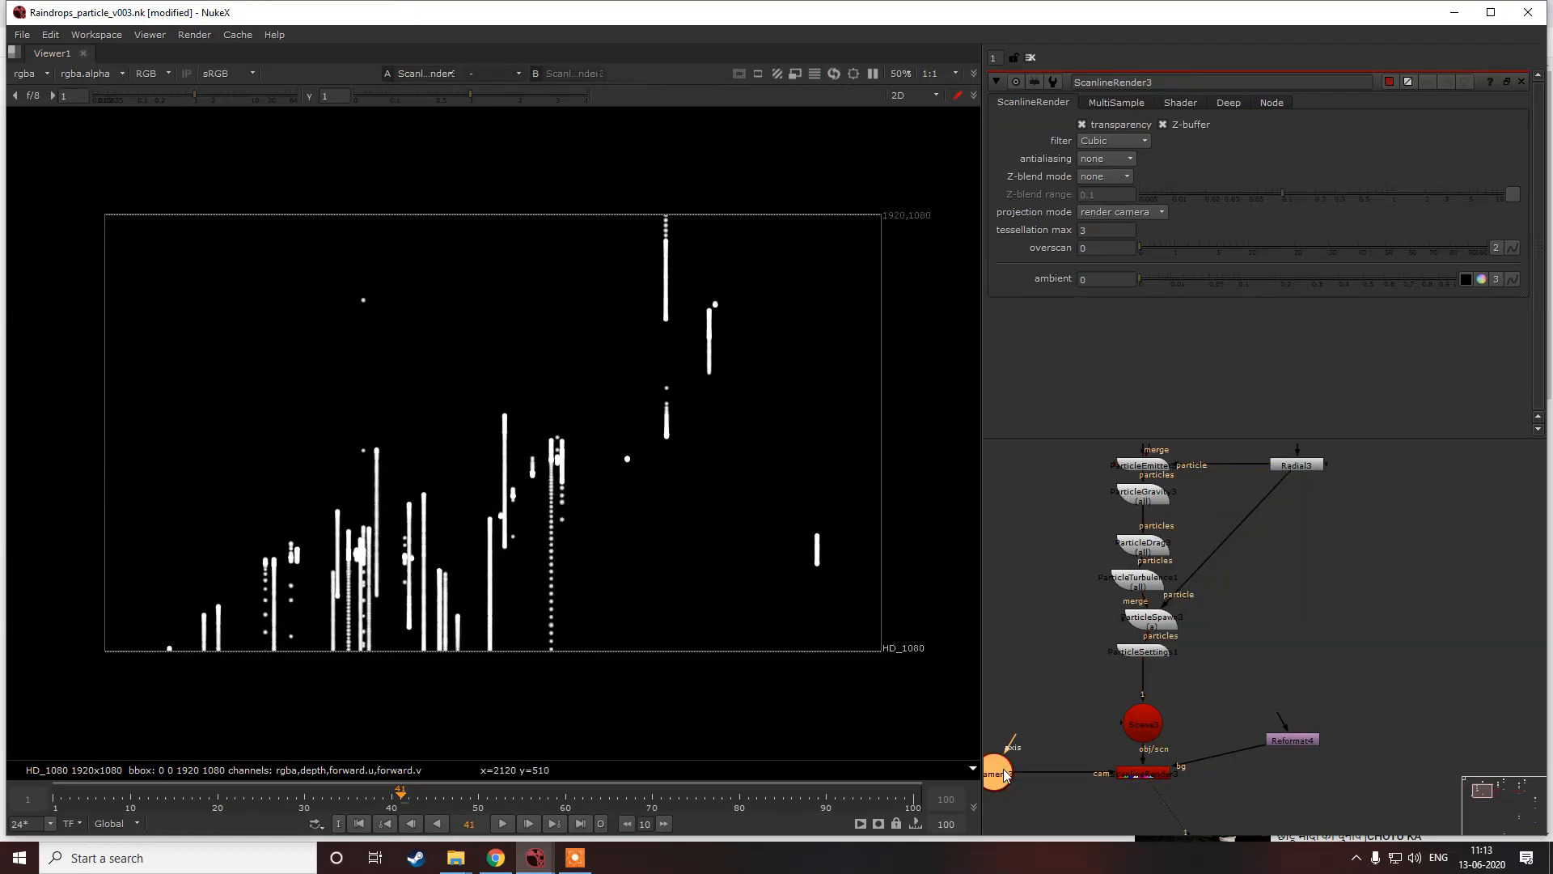
pyautogui.press('Tab')
pyautogui.click(580, 439)
pyautogui.scroll(-5, 537, 281)
pyautogui.keyDown('alt'); pyautogui.moveTo(543, 445); pyautogui.dragTo(375, 328); pyautogui.keyUp('alt')
pyautogui.press('Tab')
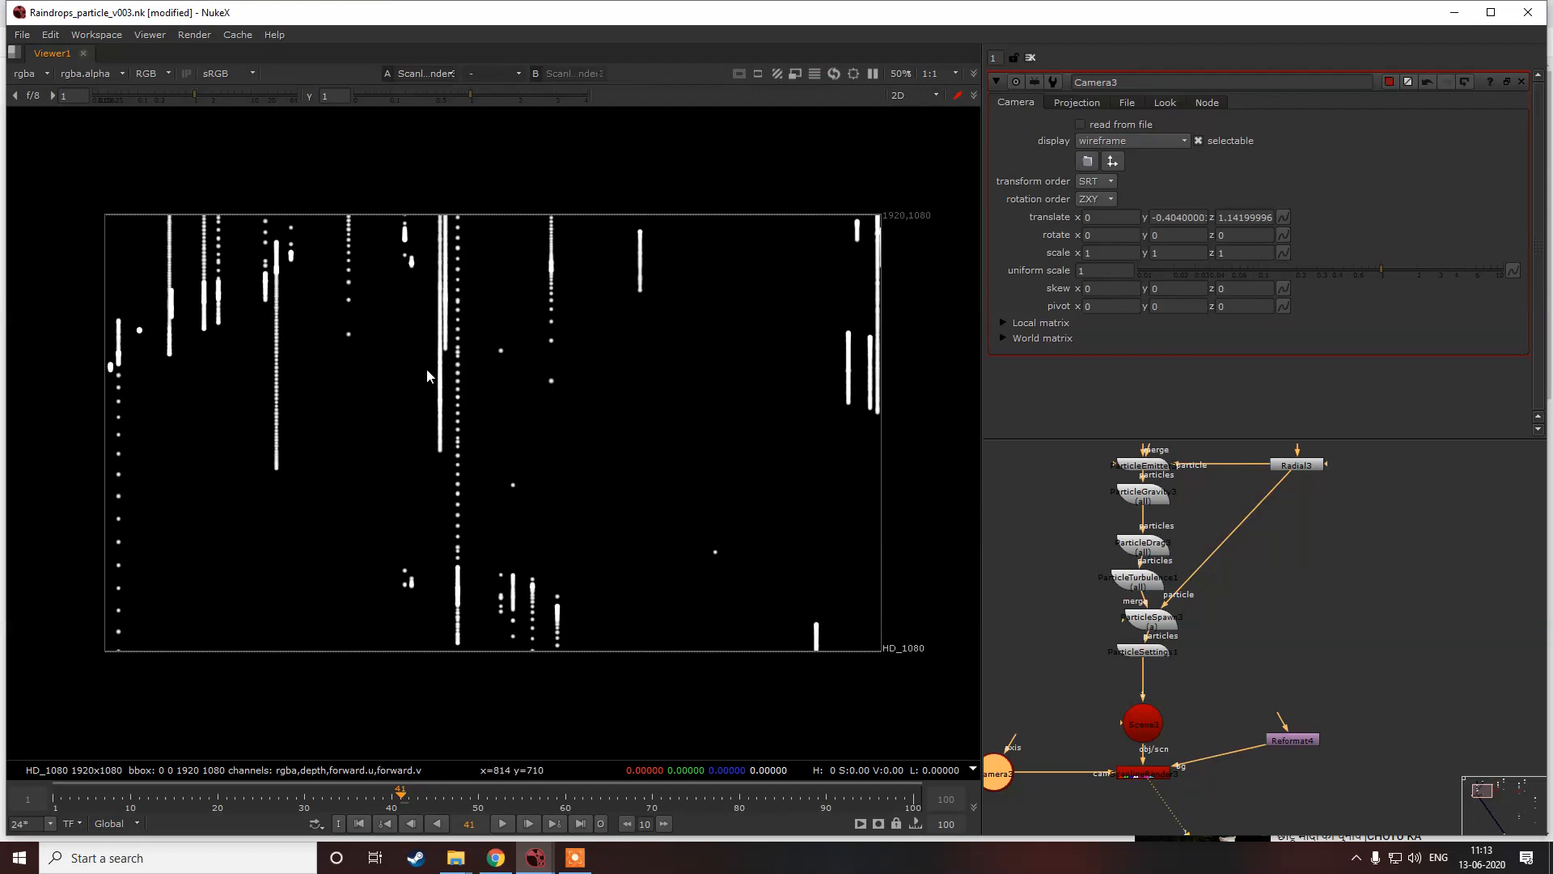
# Step: Open the ParticleSettings1 properties and examine the rendered streaks up close
pyautogui.doubleClick(1165, 616)
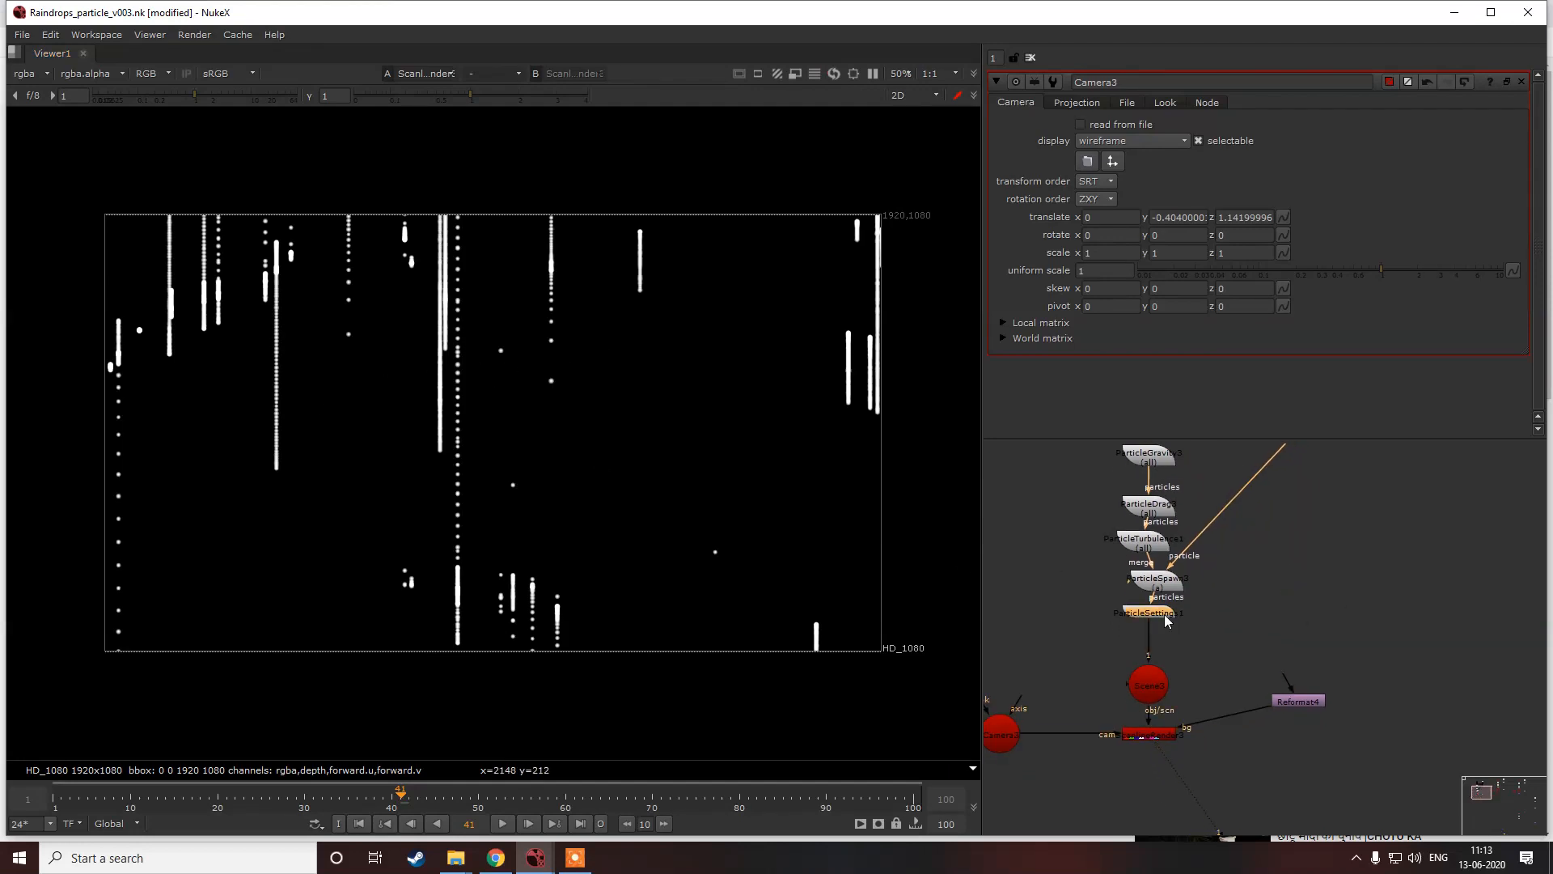
pyautogui.scroll(2, 417, 427)
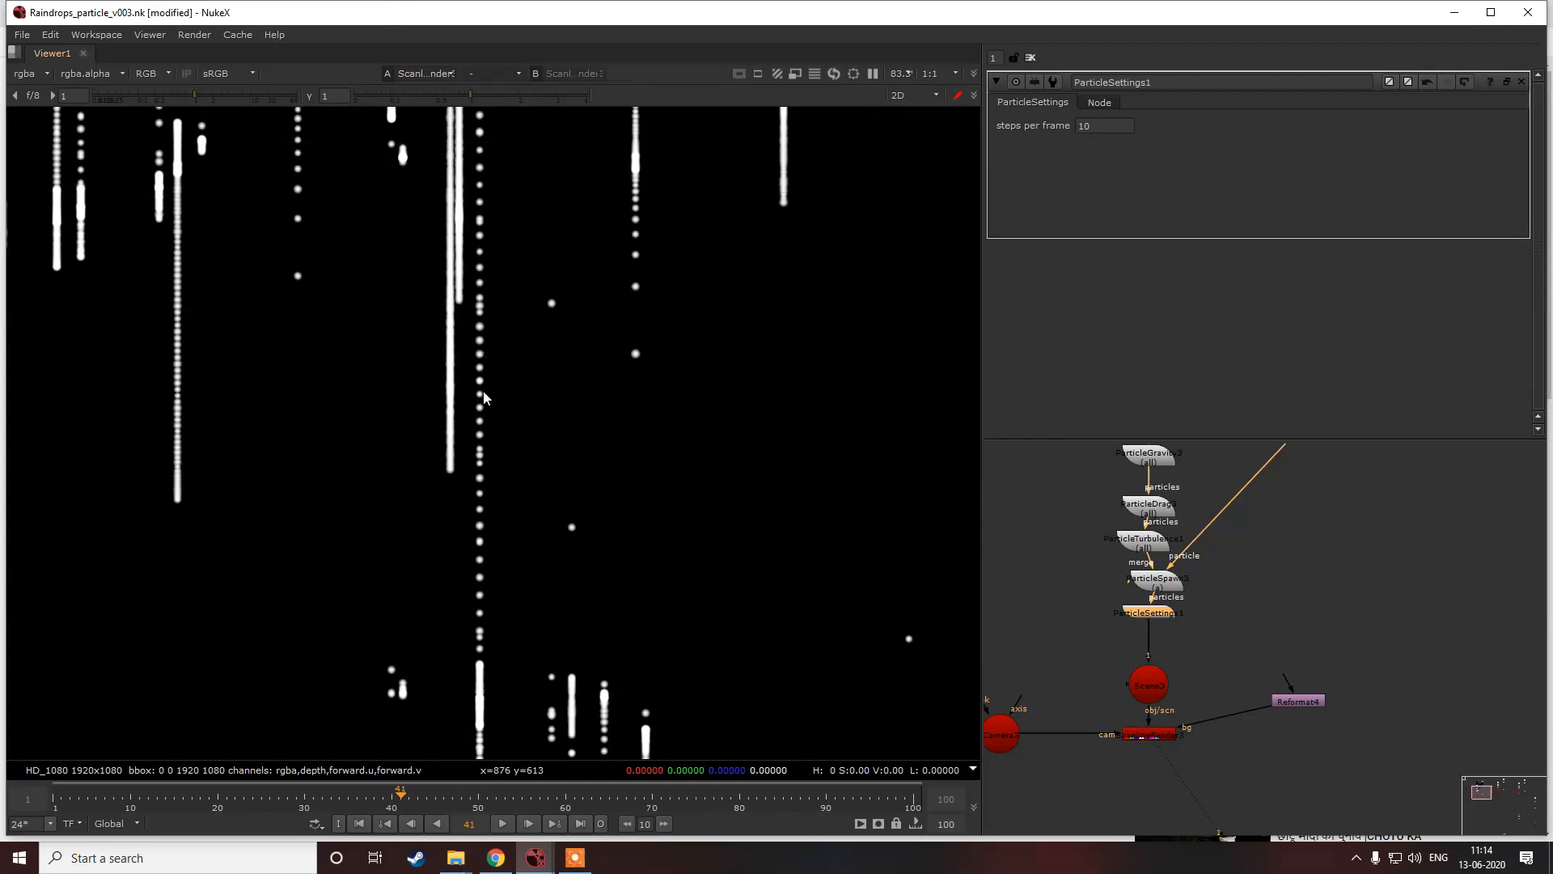
pyautogui.scroll(-4, 1147, 600)
pyautogui.scroll(4, 1146, 724)
# Step: Add a Blur node after ScanlineRender3 with its size split into width 0 and height 27
pyautogui.click(1154, 590)
pyautogui.press('b')
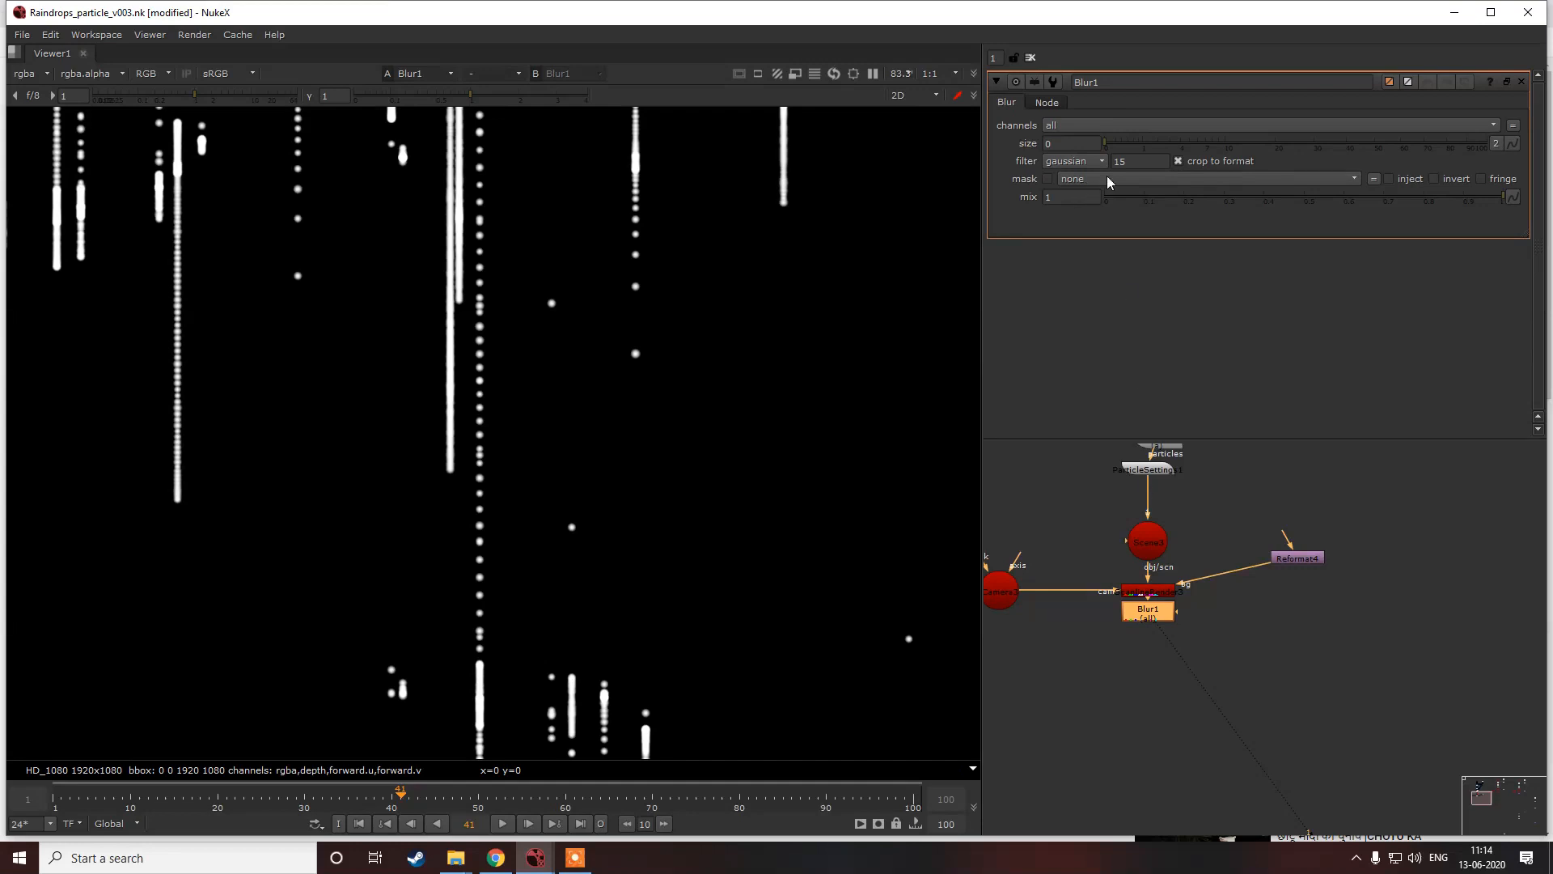
pyautogui.doubleClick(1143, 142)
pyautogui.write('25')
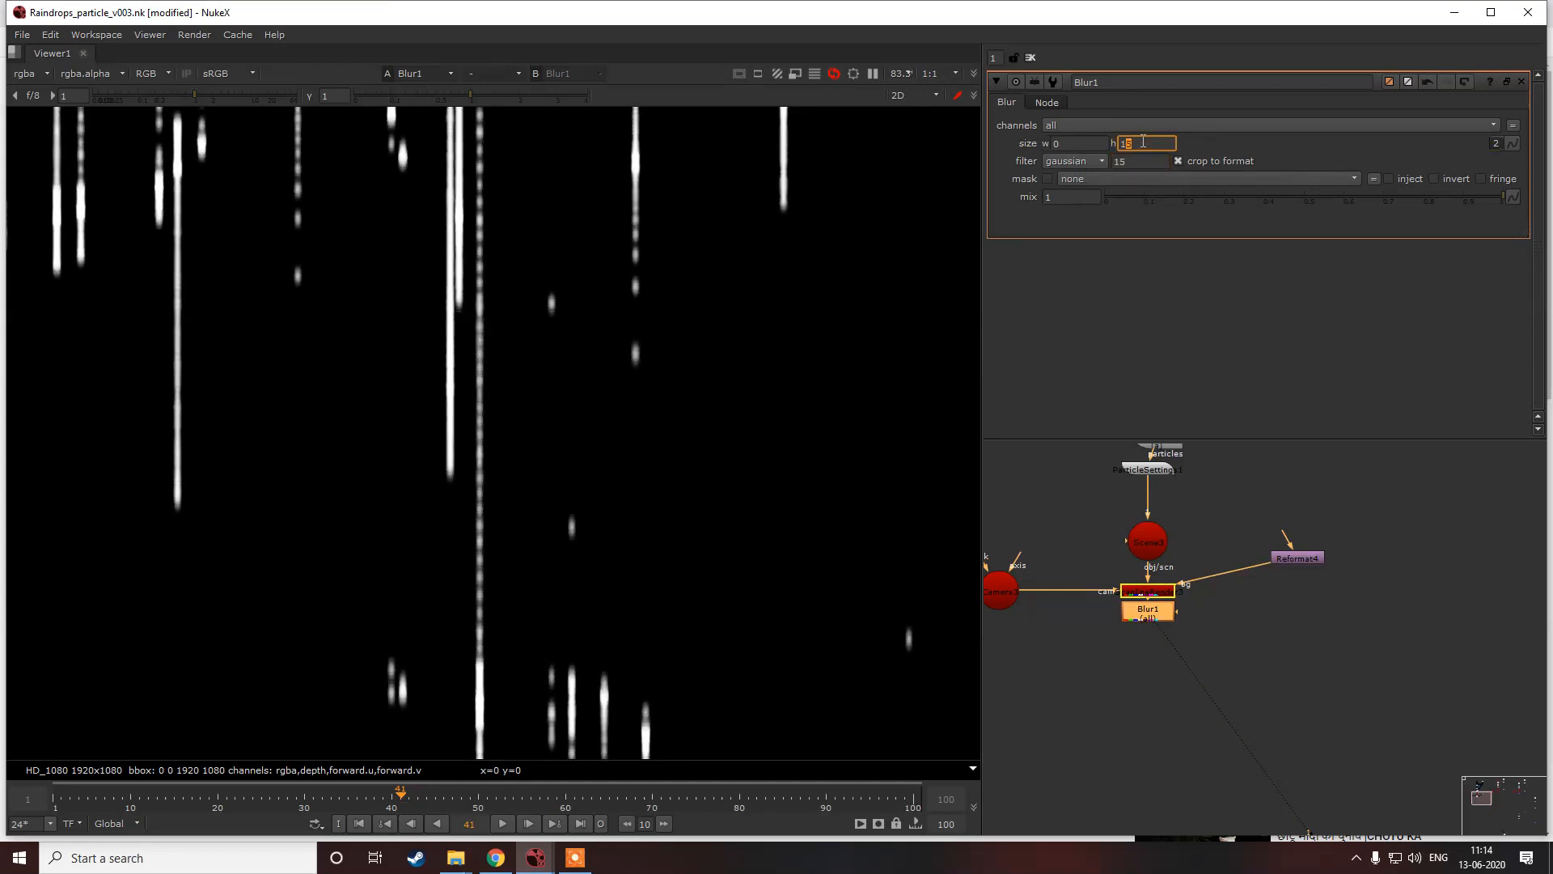
pyautogui.press('Up')
pyautogui.press('Up')
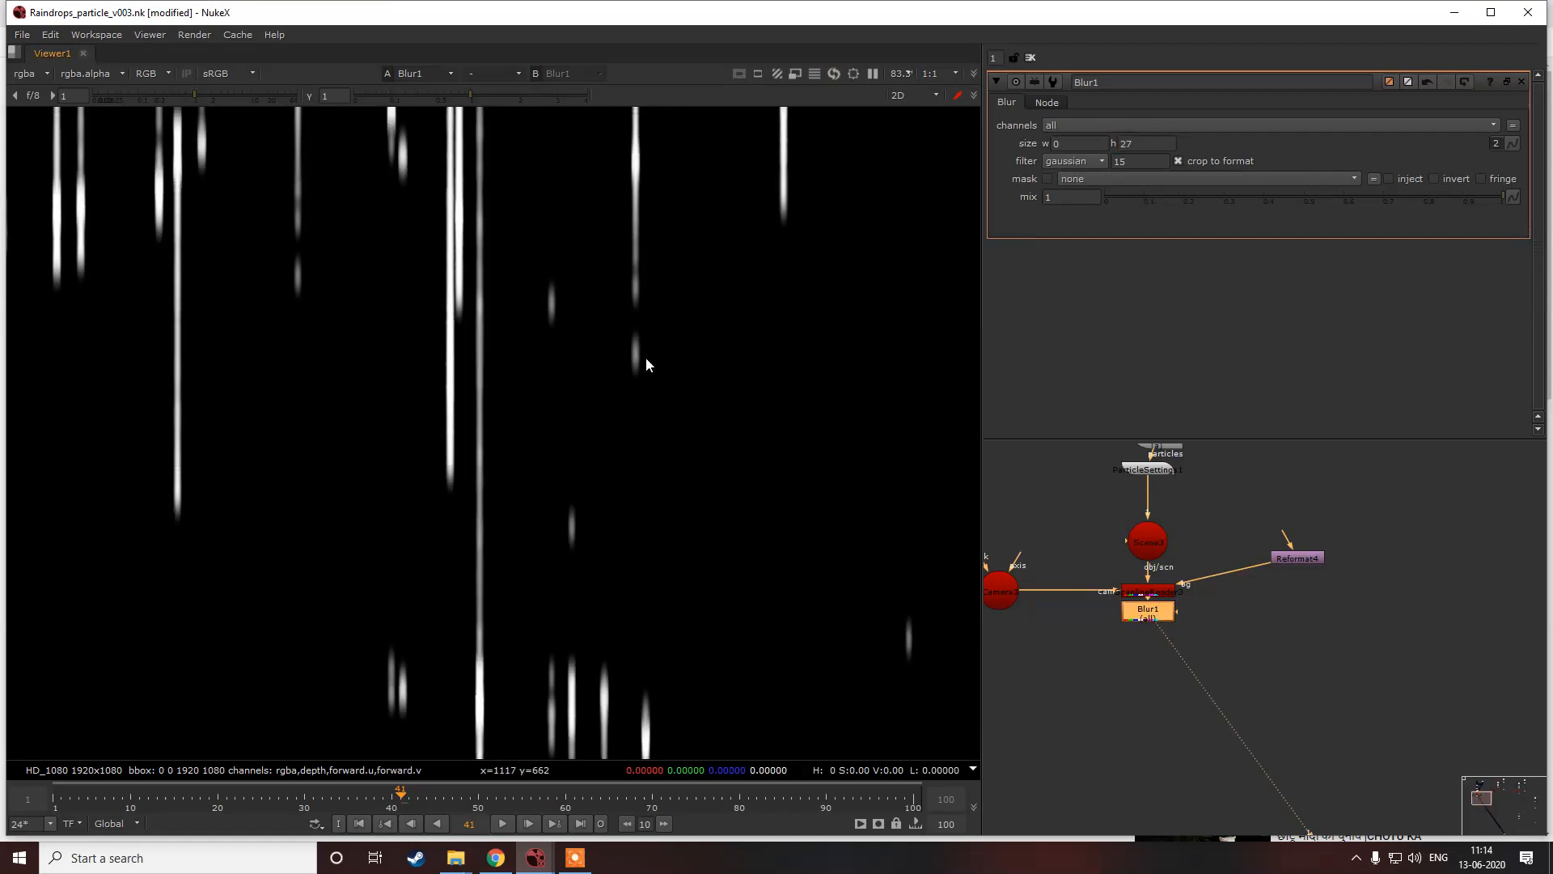
# Step: Compare the streaks with the Blur1 node disabled and enabled
pyautogui.middleClick(653, 328)
pyautogui.press('d')
pyautogui.press('d')
pyautogui.press('d')
pyautogui.press('d')
pyautogui.press('d')
pyautogui.press('d')
pyautogui.press('d')
pyautogui.press('d')
# Step: Add a Multiply node below Blur1, set its value to 4 and compare the streaks with it off and on
pyautogui.moveTo(1159, 623); pyautogui.dragTo(1145, 681)
pyautogui.press('Tab')
pyautogui.write('mult')
pyautogui.press('Return')
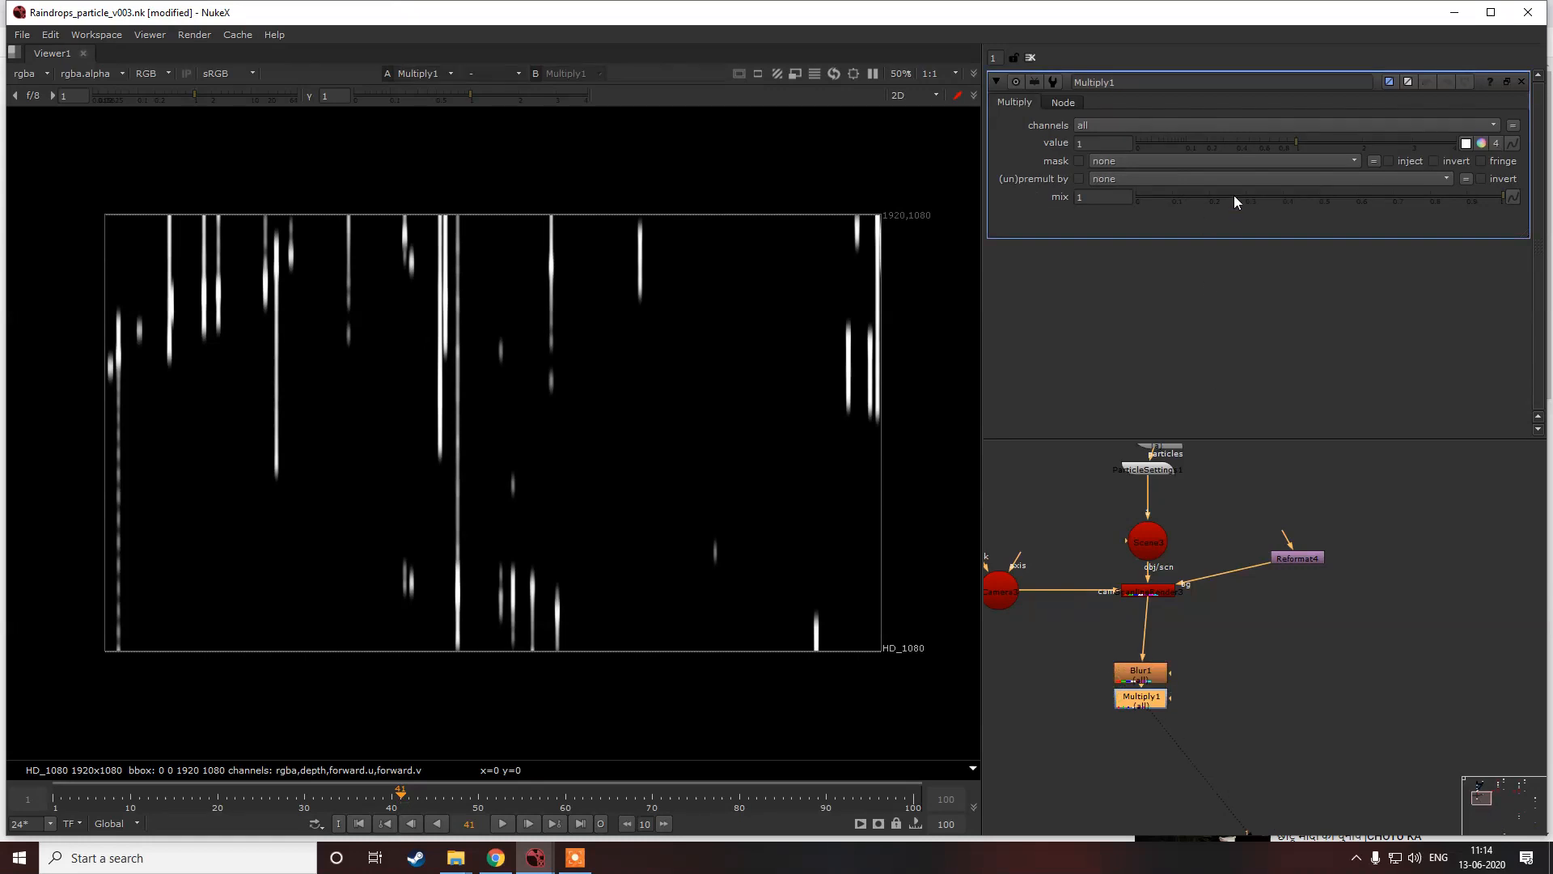
pyautogui.moveTo(1292, 146); pyautogui.dragTo(1535, 147)
pyautogui.press('d')
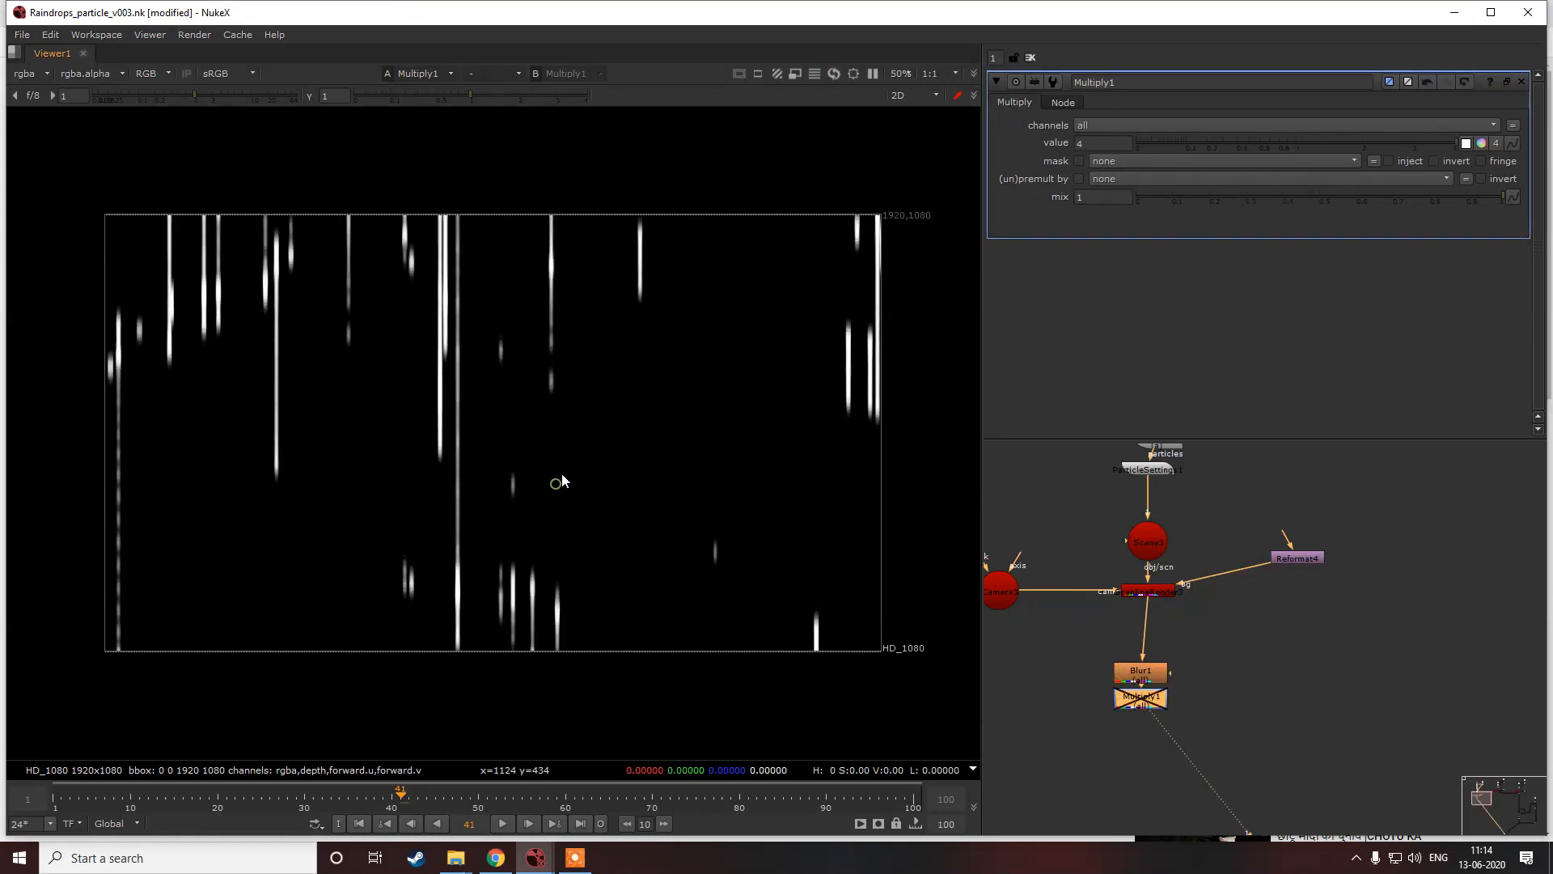
pyautogui.press('d')
pyautogui.click(1079, 142)
# Step: Space out and align the Blur1 and Multiply1 nodes in a column beneath ScanlineRender3
pyautogui.scroll(2, 1079, 142)
pyautogui.scroll(-2, 1080, 142)
pyautogui.scroll(-3, 1157, 627)
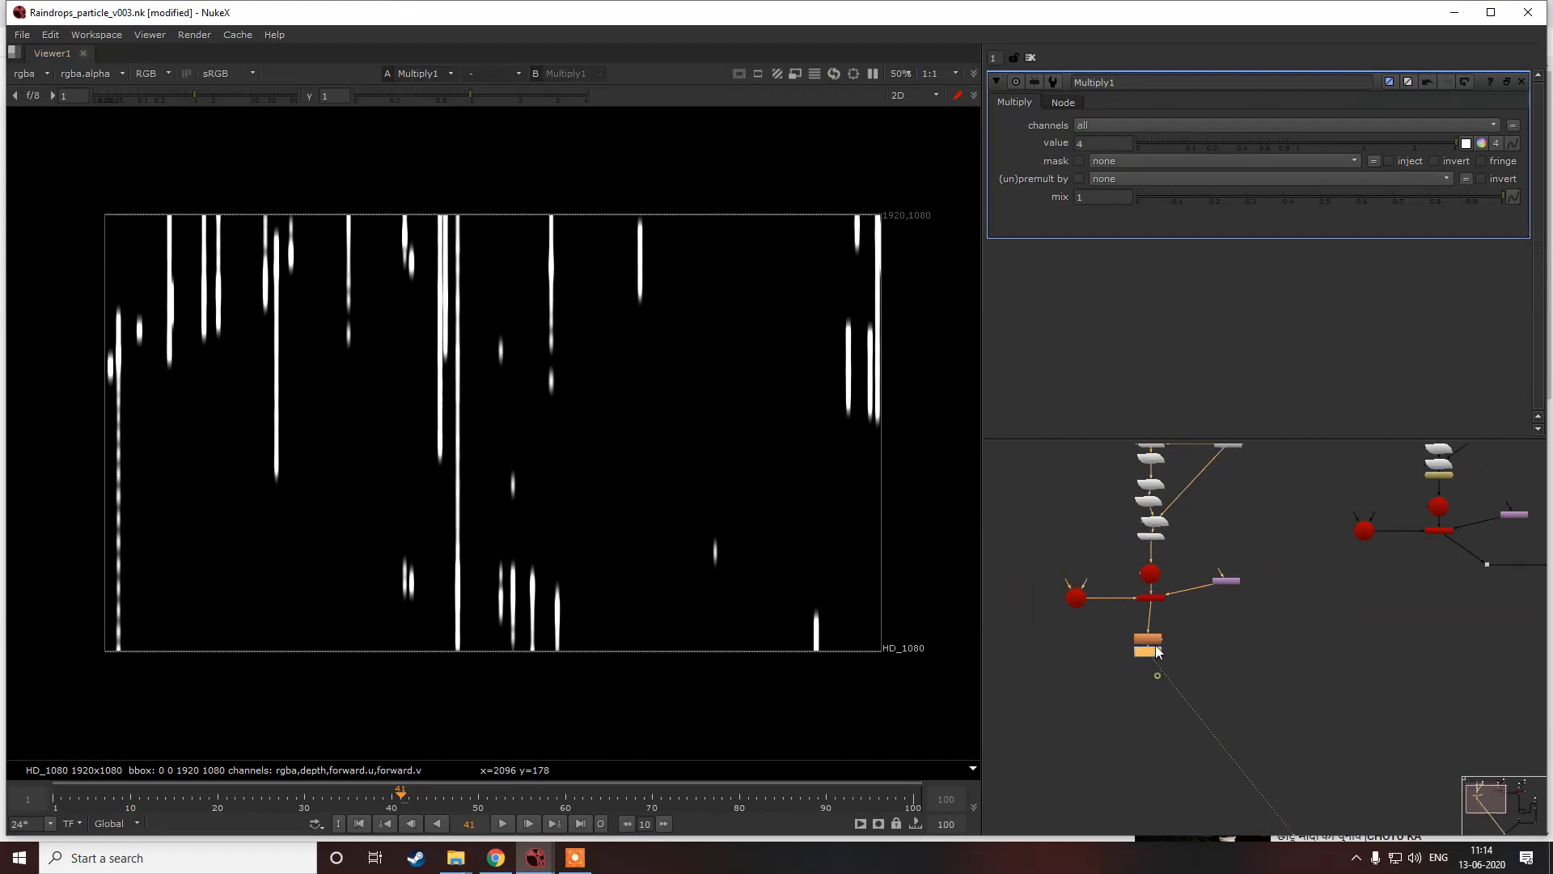
pyautogui.moveTo(1152, 624); pyautogui.dragTo(1155, 657)
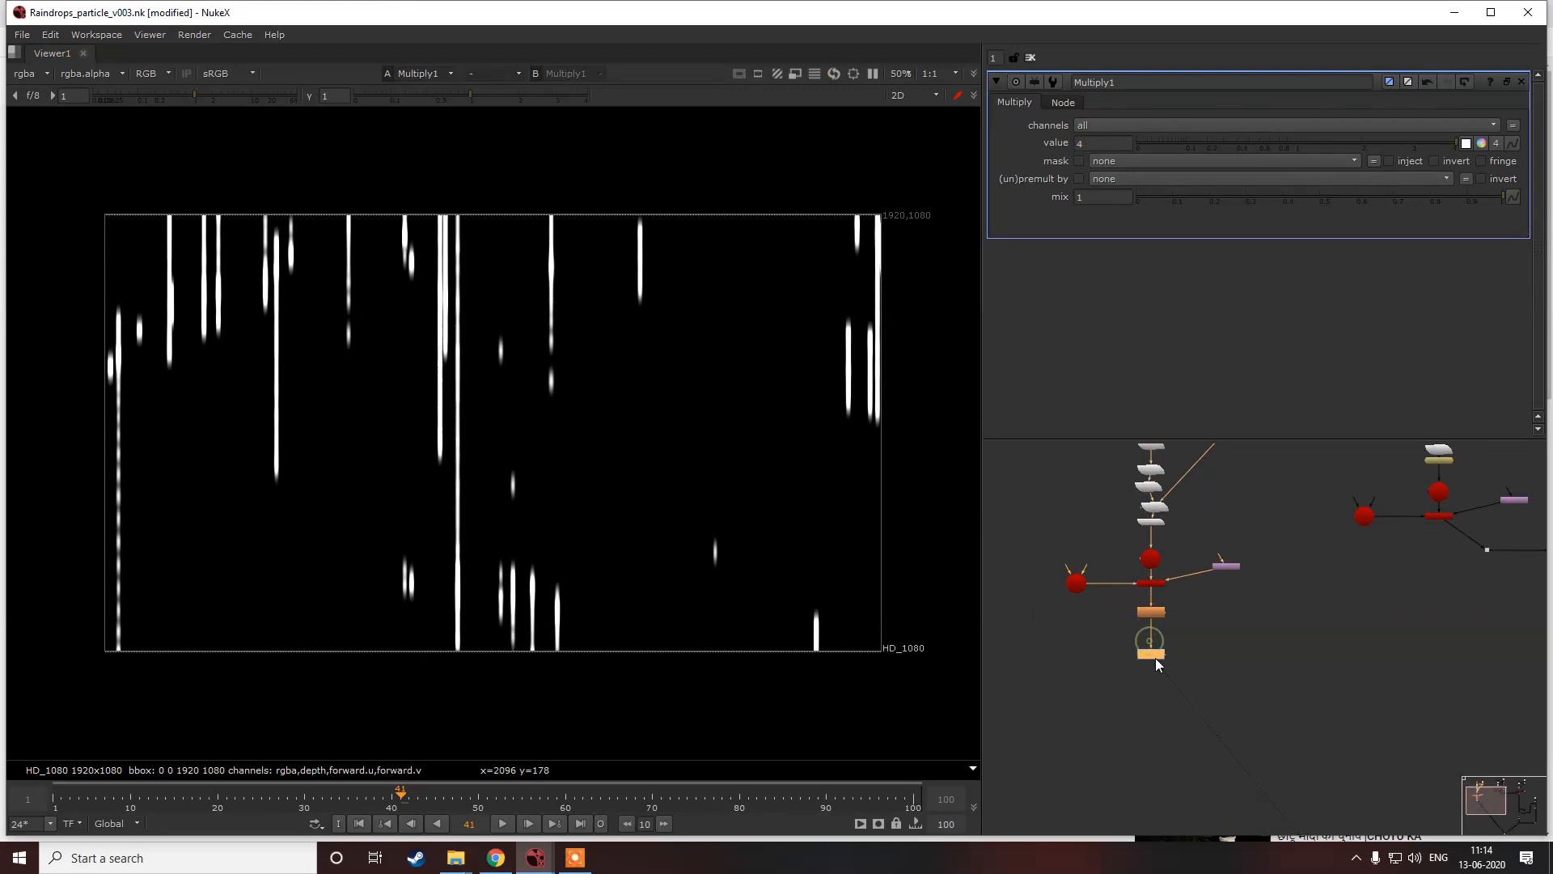
pyautogui.moveTo(1183, 597); pyautogui.dragTo(1120, 678)
pyautogui.scroll(-4, 1119, 678)
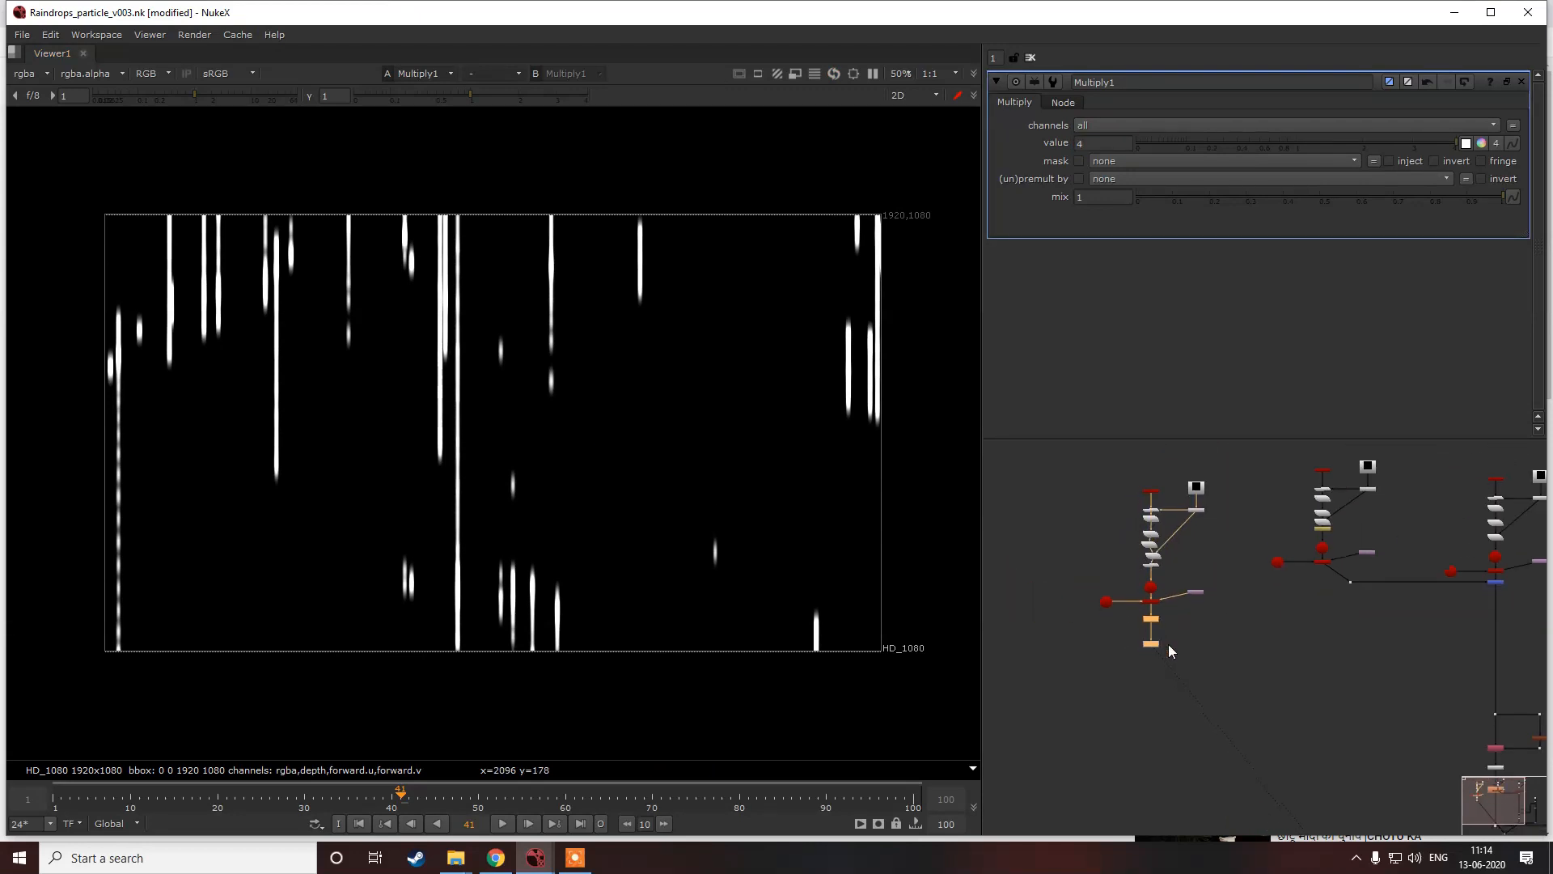
# Step: Align the dot of the neighbouring branch directly below its ScanlineRender node
pyautogui.click(1339, 566)
pyautogui.scroll(3, 1346, 553)
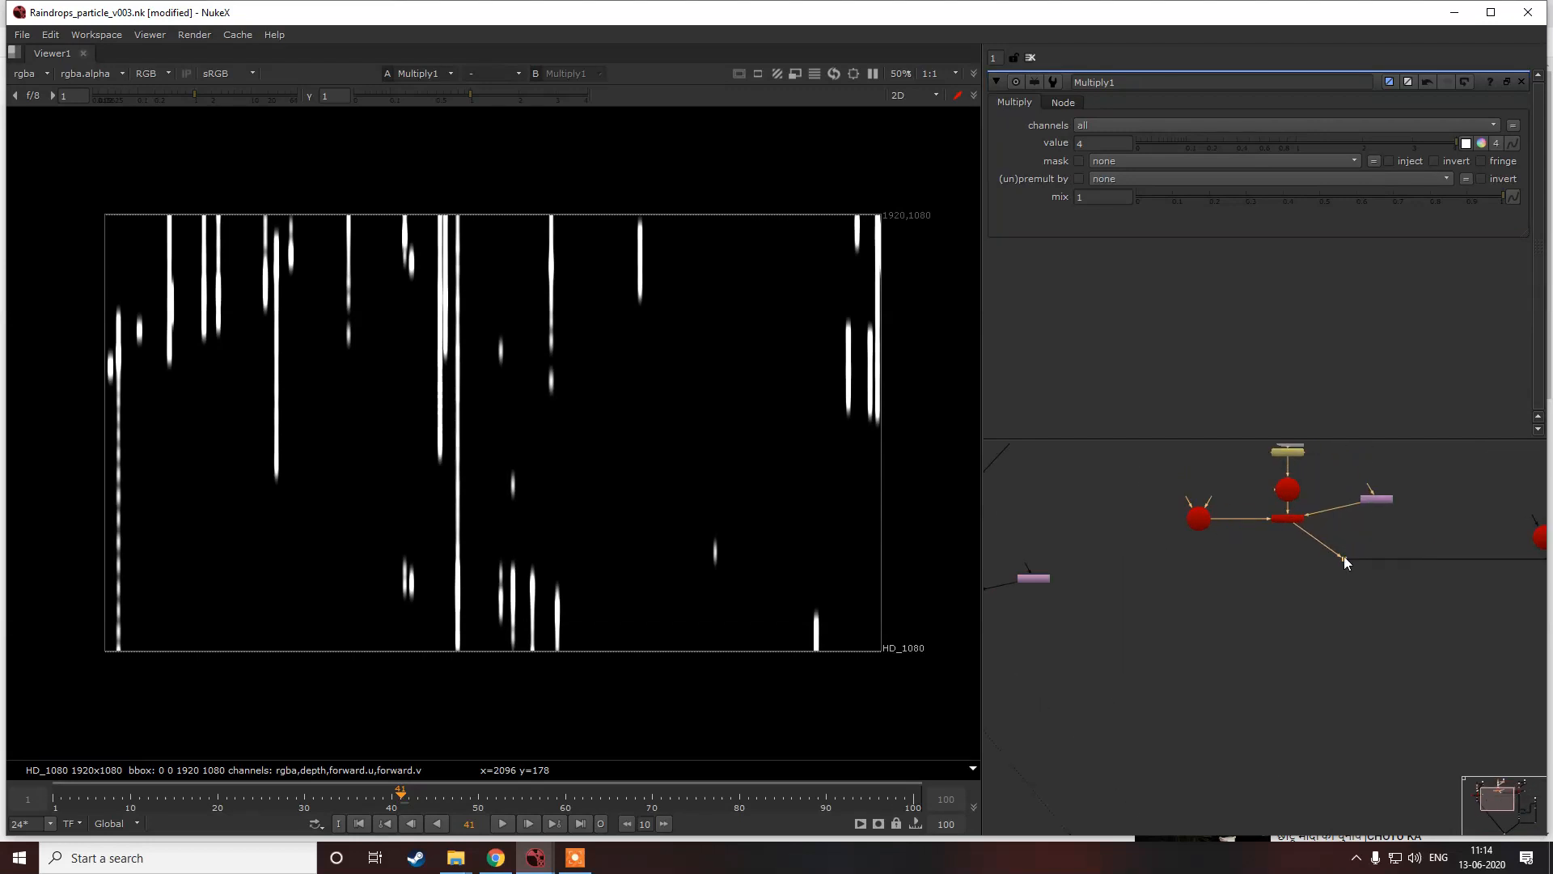
pyautogui.moveTo(1292, 571); pyautogui.dragTo(1283, 562)
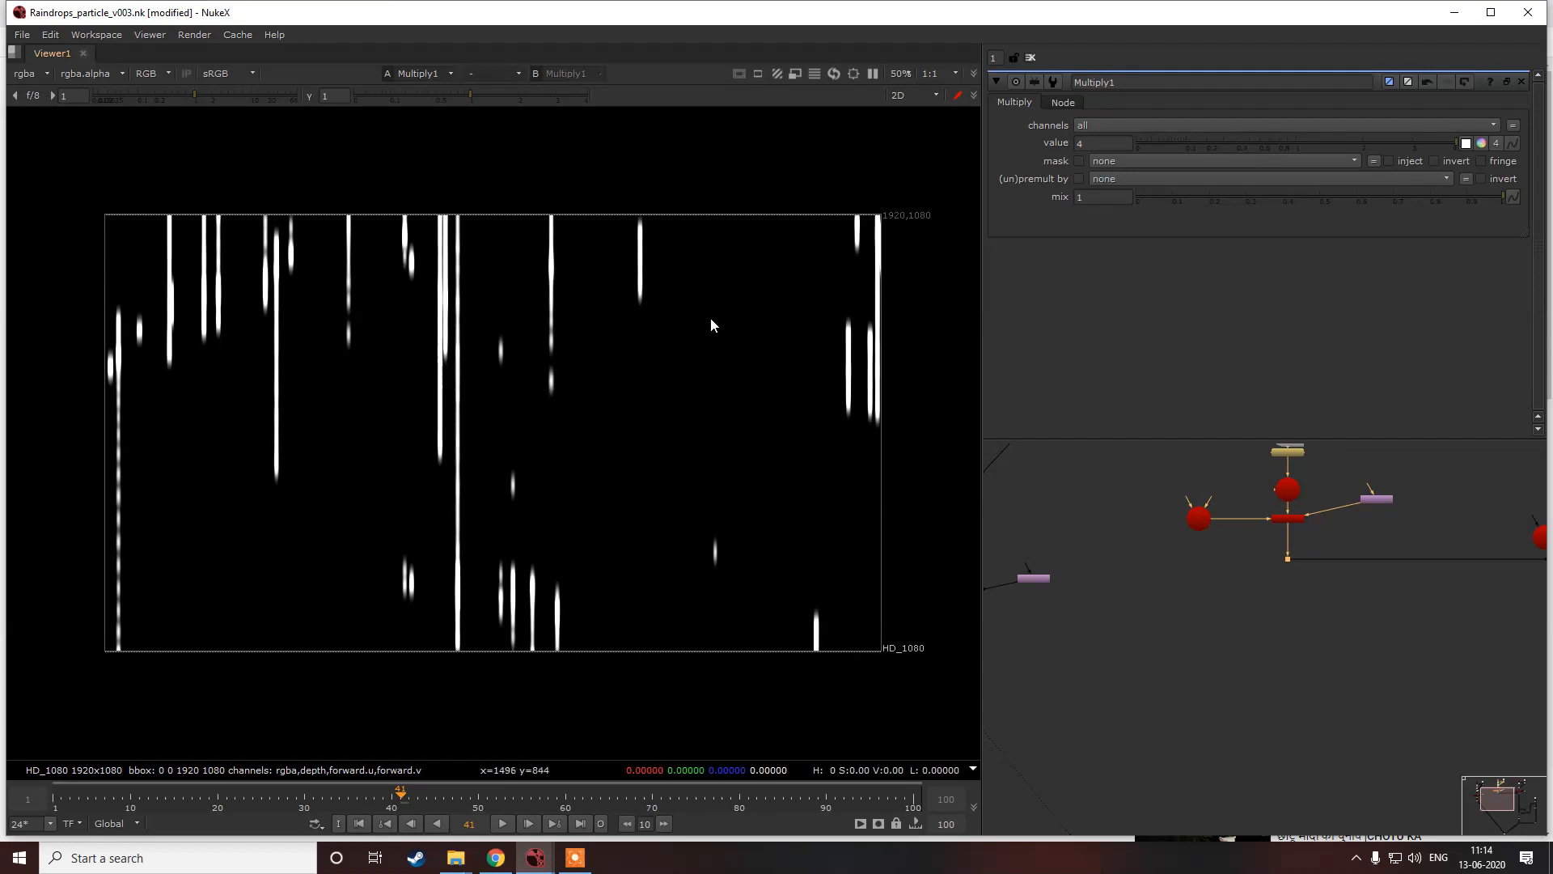
pyautogui.scroll(-2, 1272, 557)
pyautogui.scroll(6, 1168, 569)
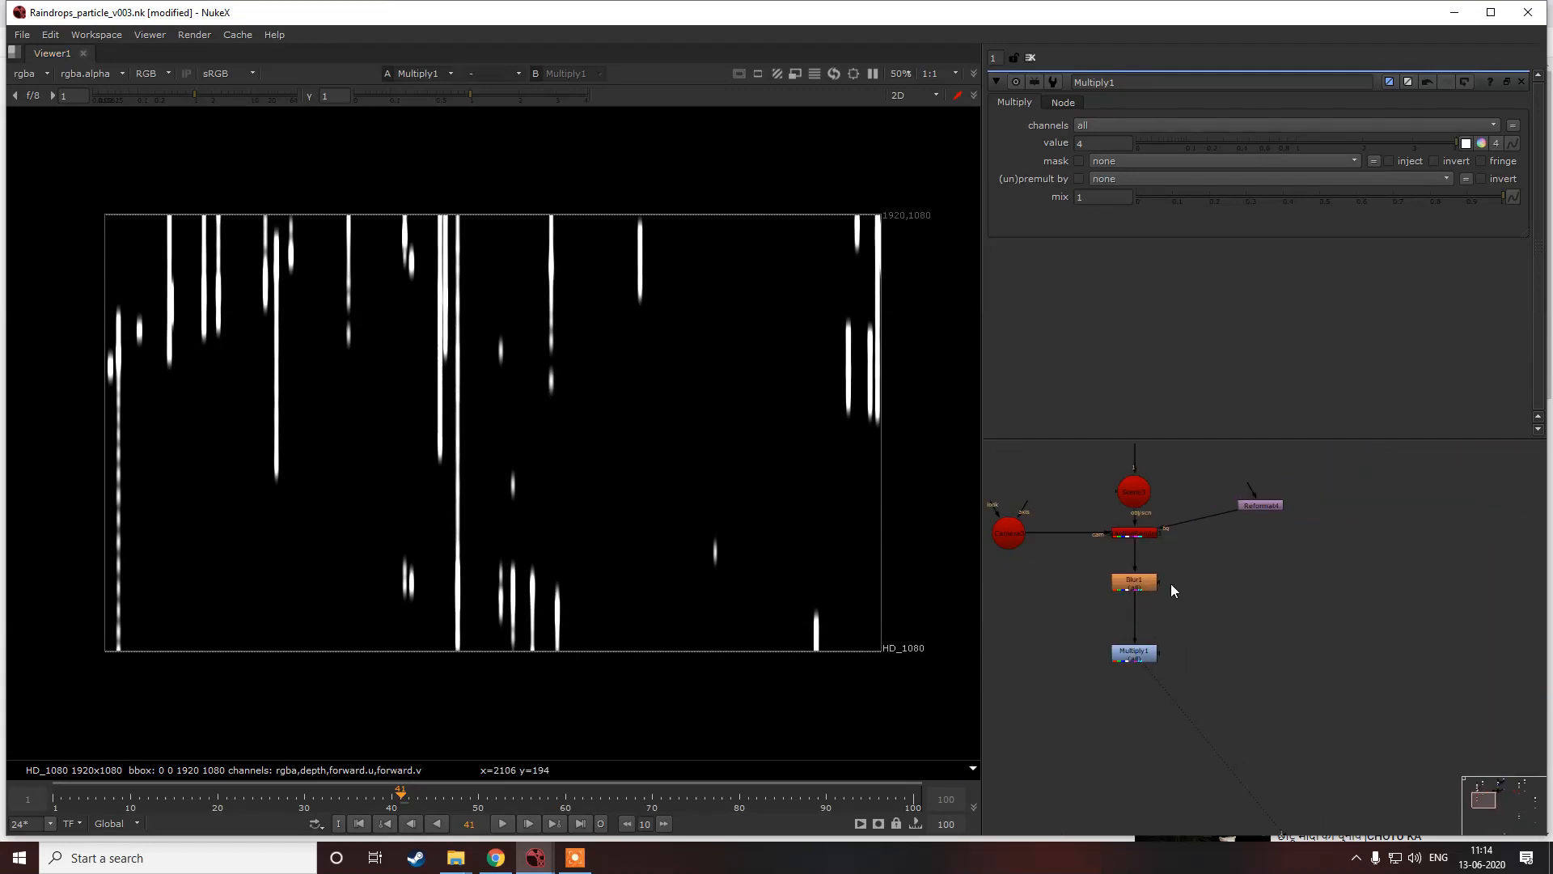
# Step: Add a PxF_Distort node after Multiply1
pyautogui.click(1159, 572)
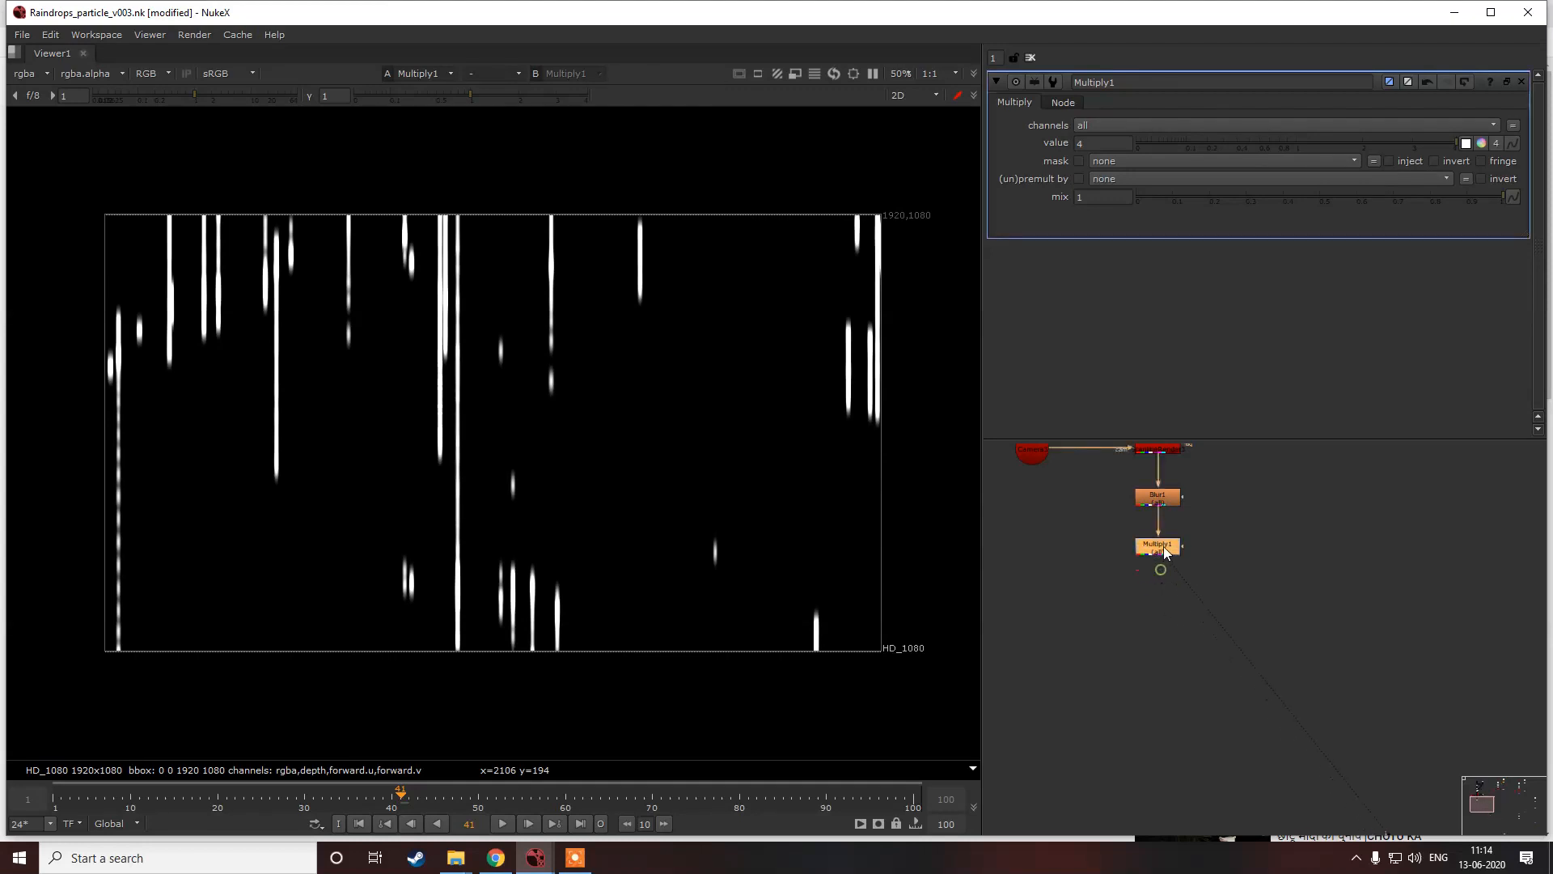
pyautogui.press('Tab')
pyautogui.write('px')
pyautogui.press('Down')
pyautogui.press('Down')
pyautogui.press('Down')
pyautogui.press('Return')
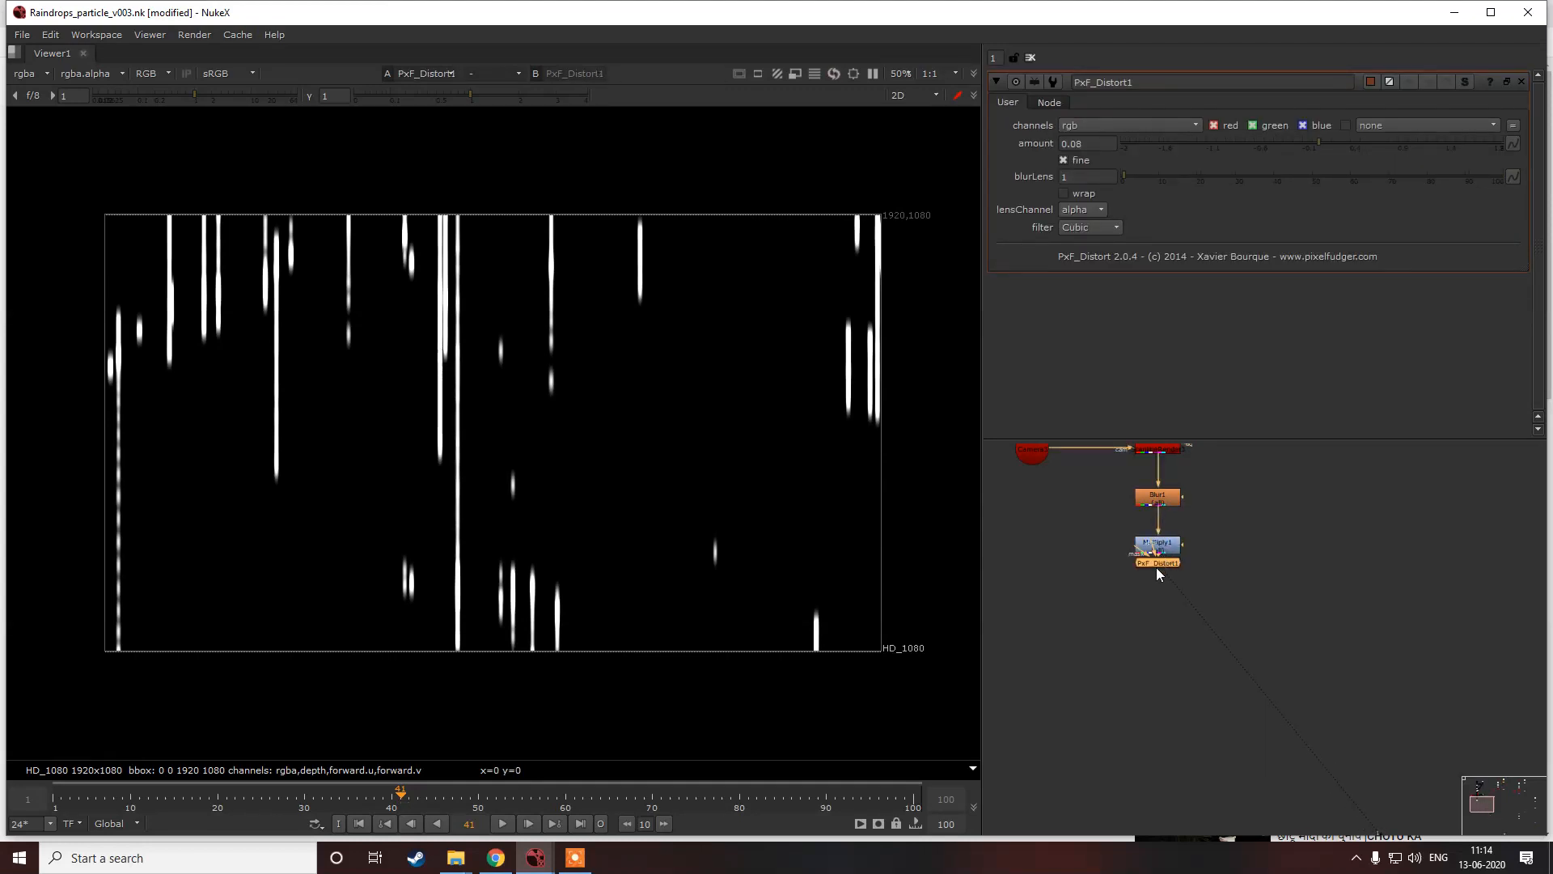
# Step: Add a Noise node beside the chain and connect it to the side input of PxF_Distort1
pyautogui.click(1085, 579)
pyautogui.press('Tab')
pyautogui.write('noise')
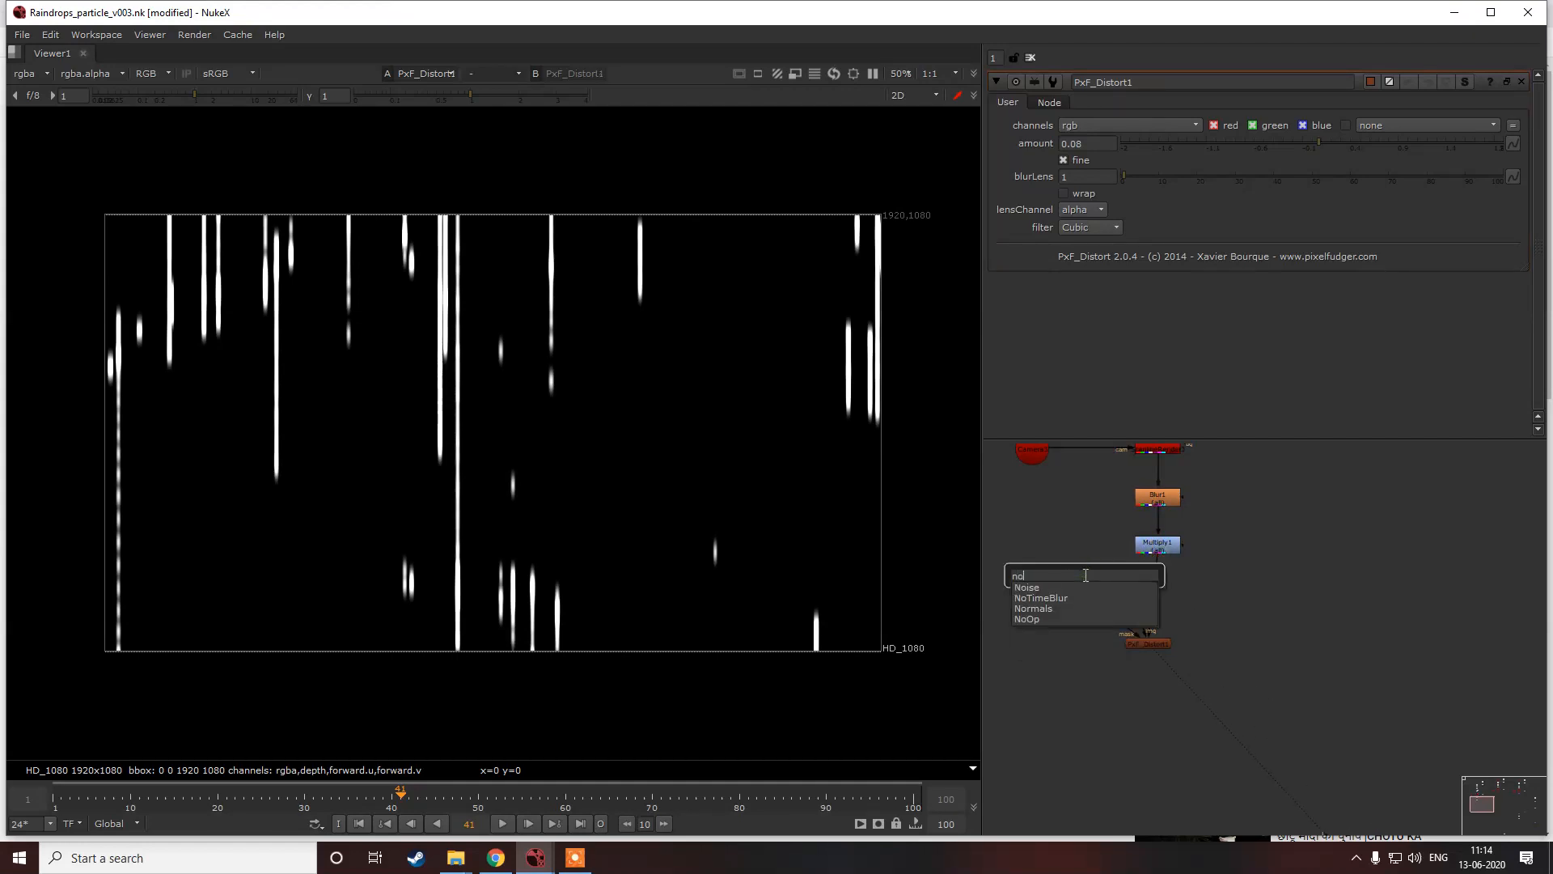
pyautogui.press('Return')
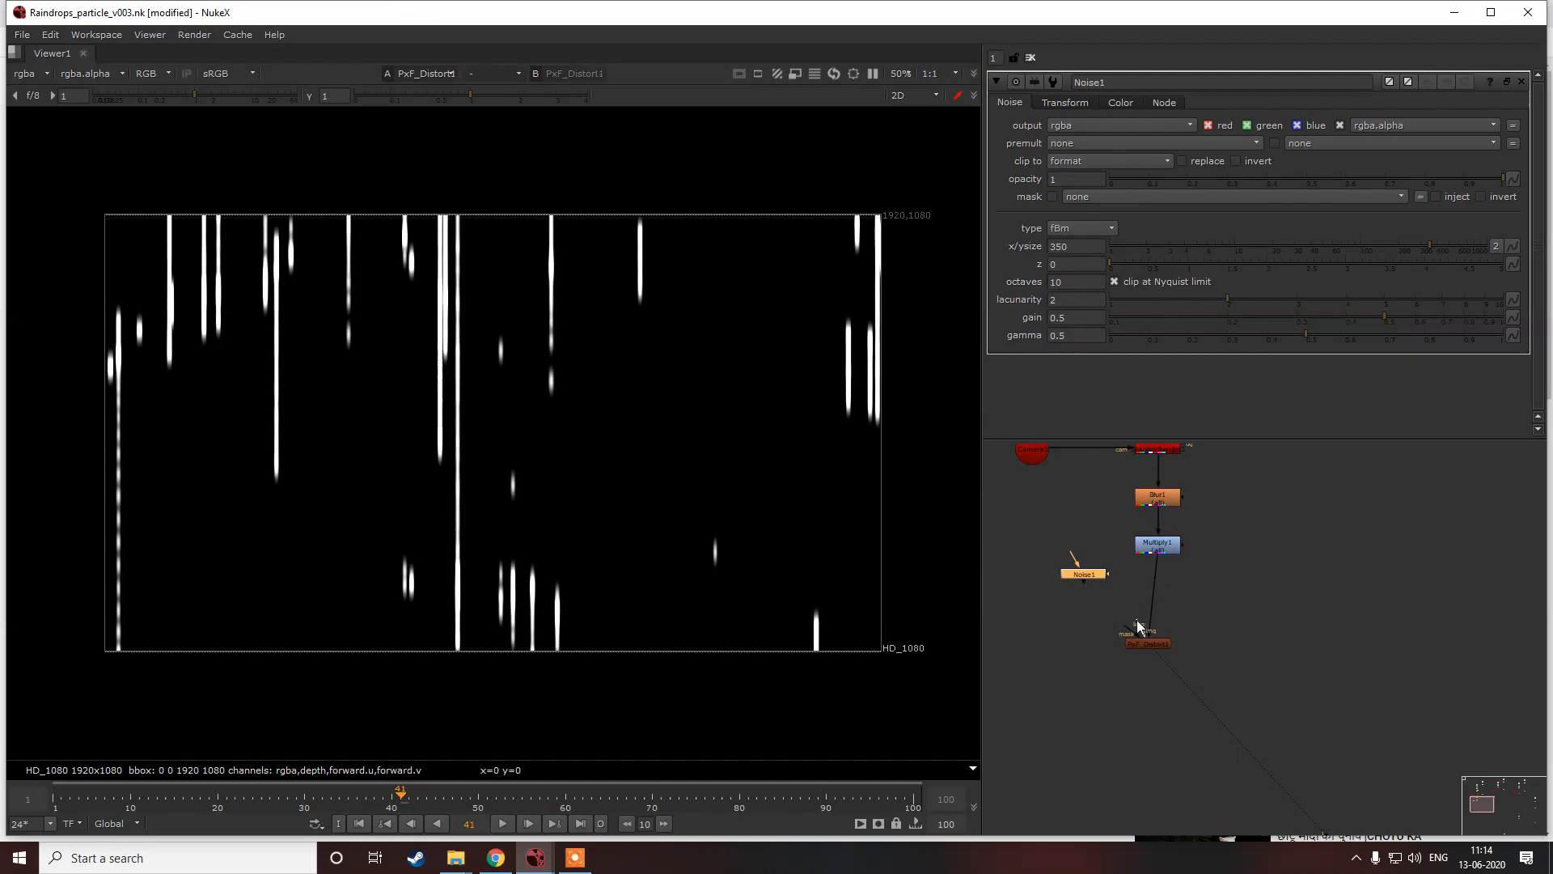
pyautogui.moveTo(1095, 588); pyautogui.dragTo(1032, 613)
# Step: Raise the PxF_Distort1 amount to 2 and inspect the distorted streaks
pyautogui.doubleClick(1147, 645)
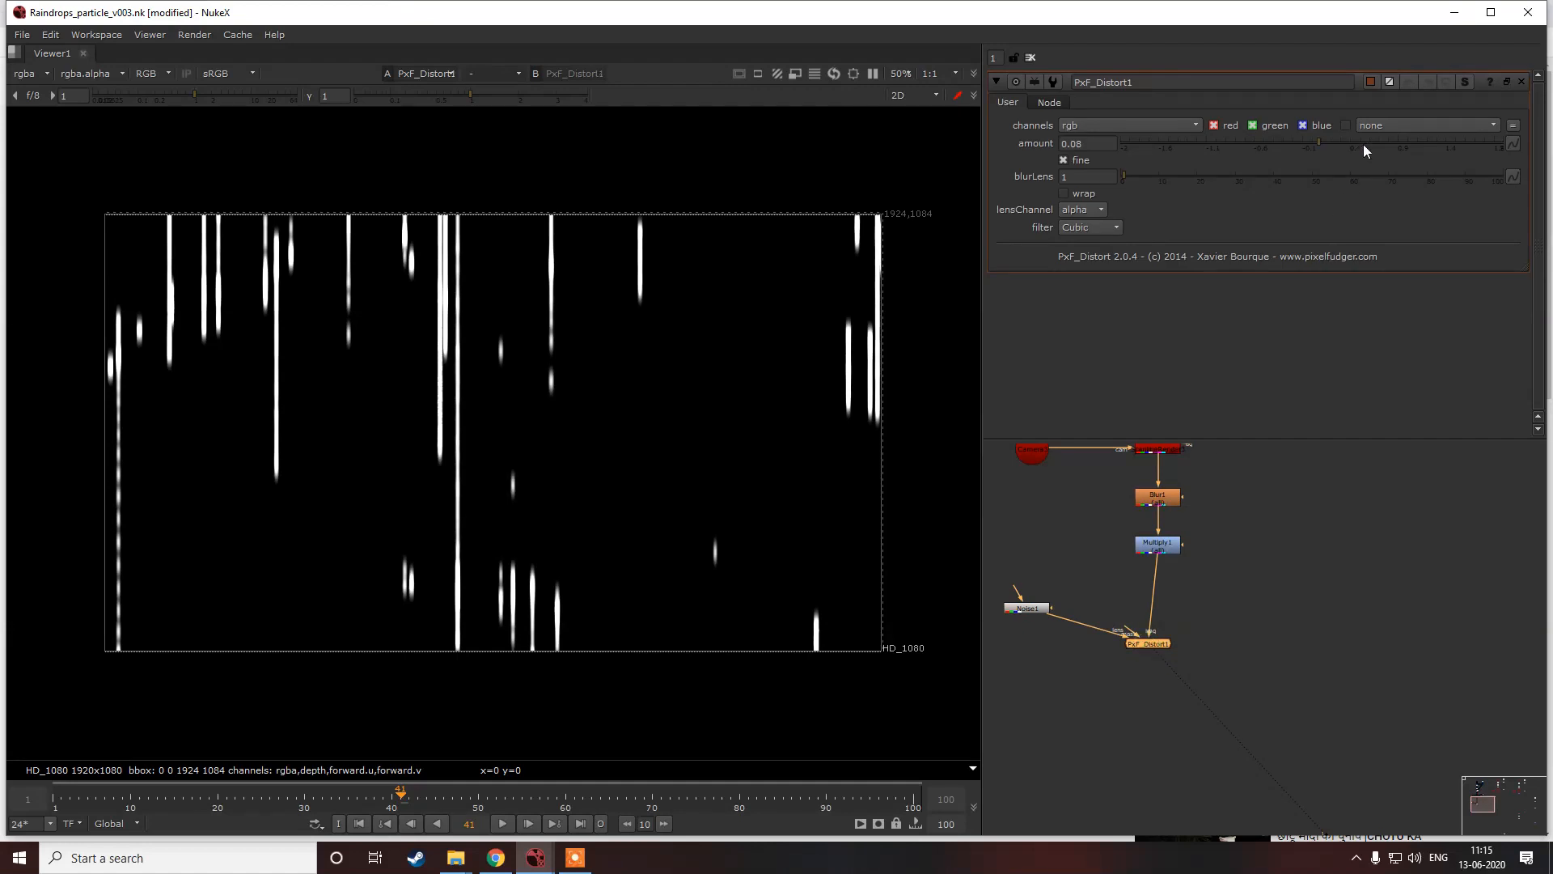
pyautogui.moveTo(1363, 150); pyautogui.dragTo(1502, 144)
pyautogui.scroll(3, 453, 392)
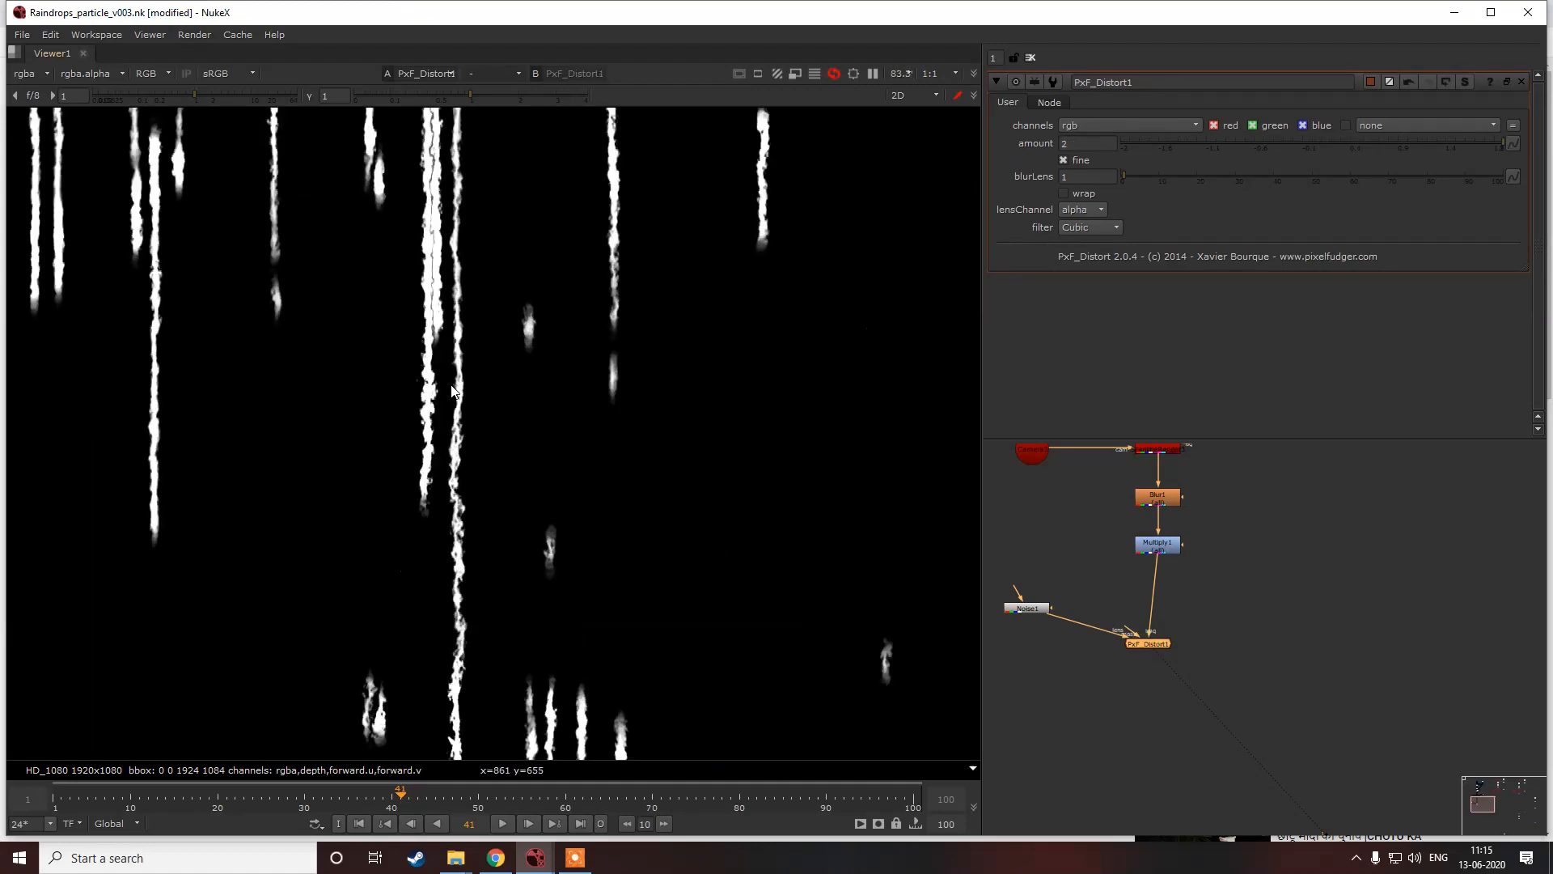
# Step: Align PxF_Distort1 under Multiply1 and set its blurLens to 16.5
pyautogui.moveTo(1121, 627); pyautogui.dragTo(1168, 605, button='middle')
pyautogui.moveTo(1200, 628); pyautogui.dragTo(1209, 615)
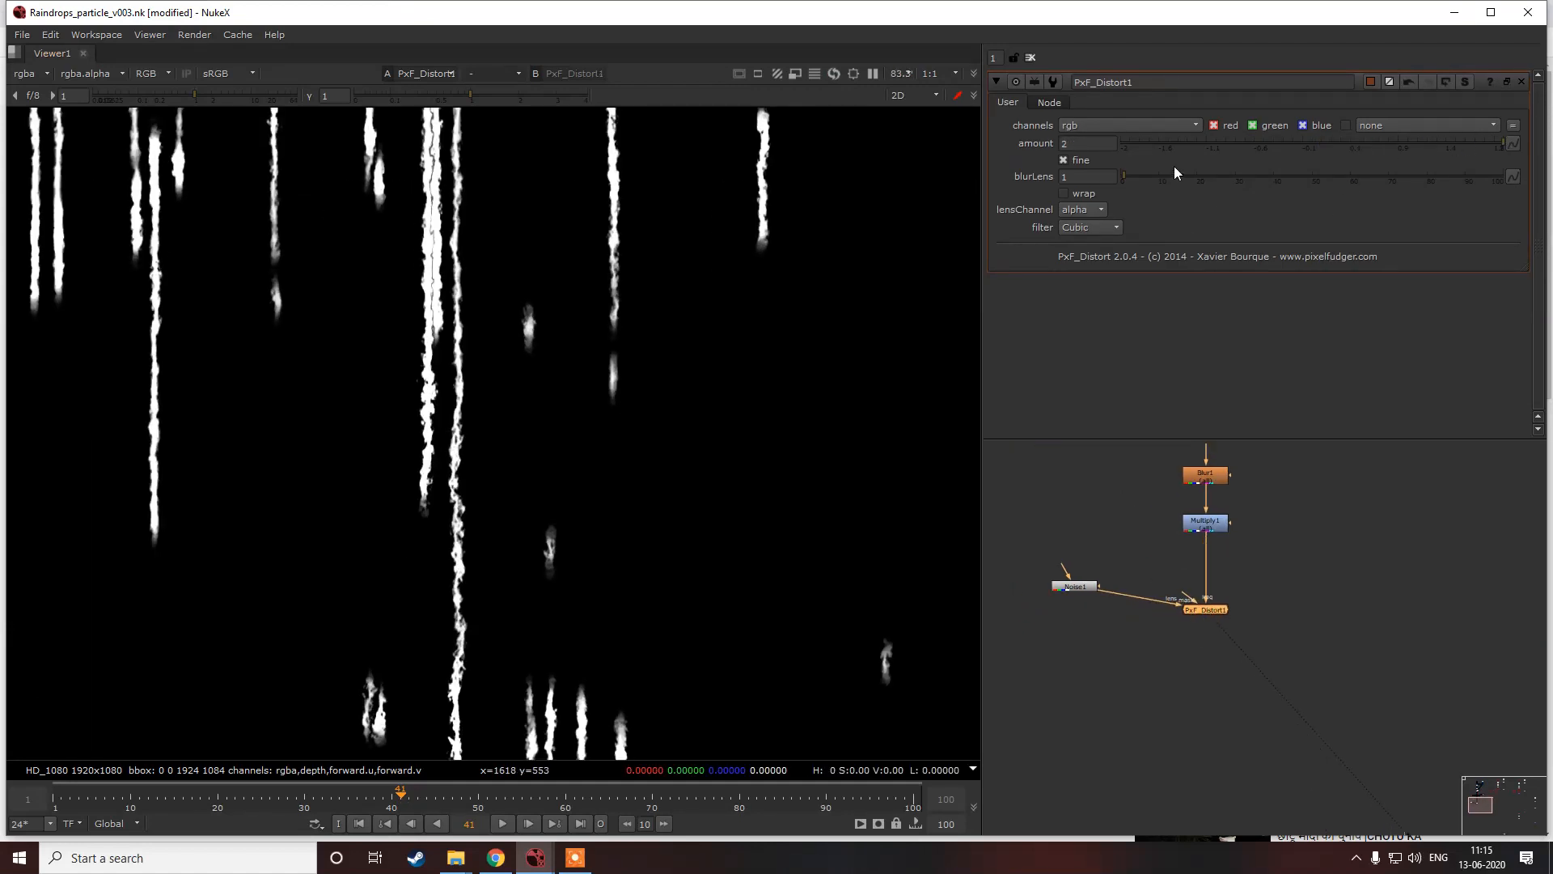
pyautogui.click(1181, 176)
pyautogui.press('f')
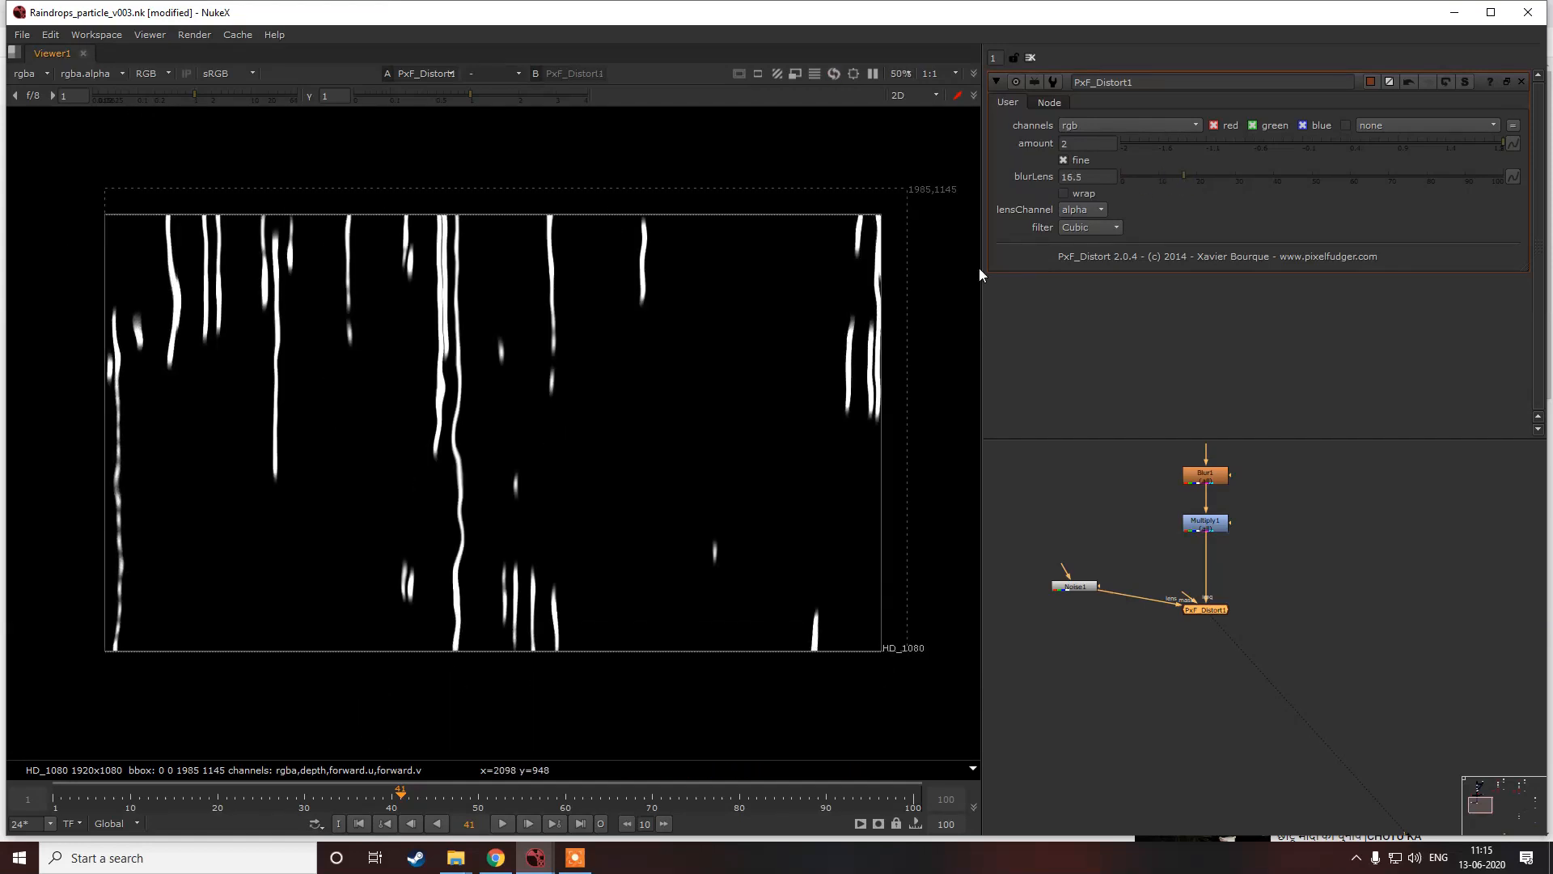
# Step: Try 3 as the PxF_Distort1 amount and set it back to 2
pyautogui.click(1050, 593)
pyautogui.moveTo(1209, 608); pyautogui.dragTo(1215, 599)
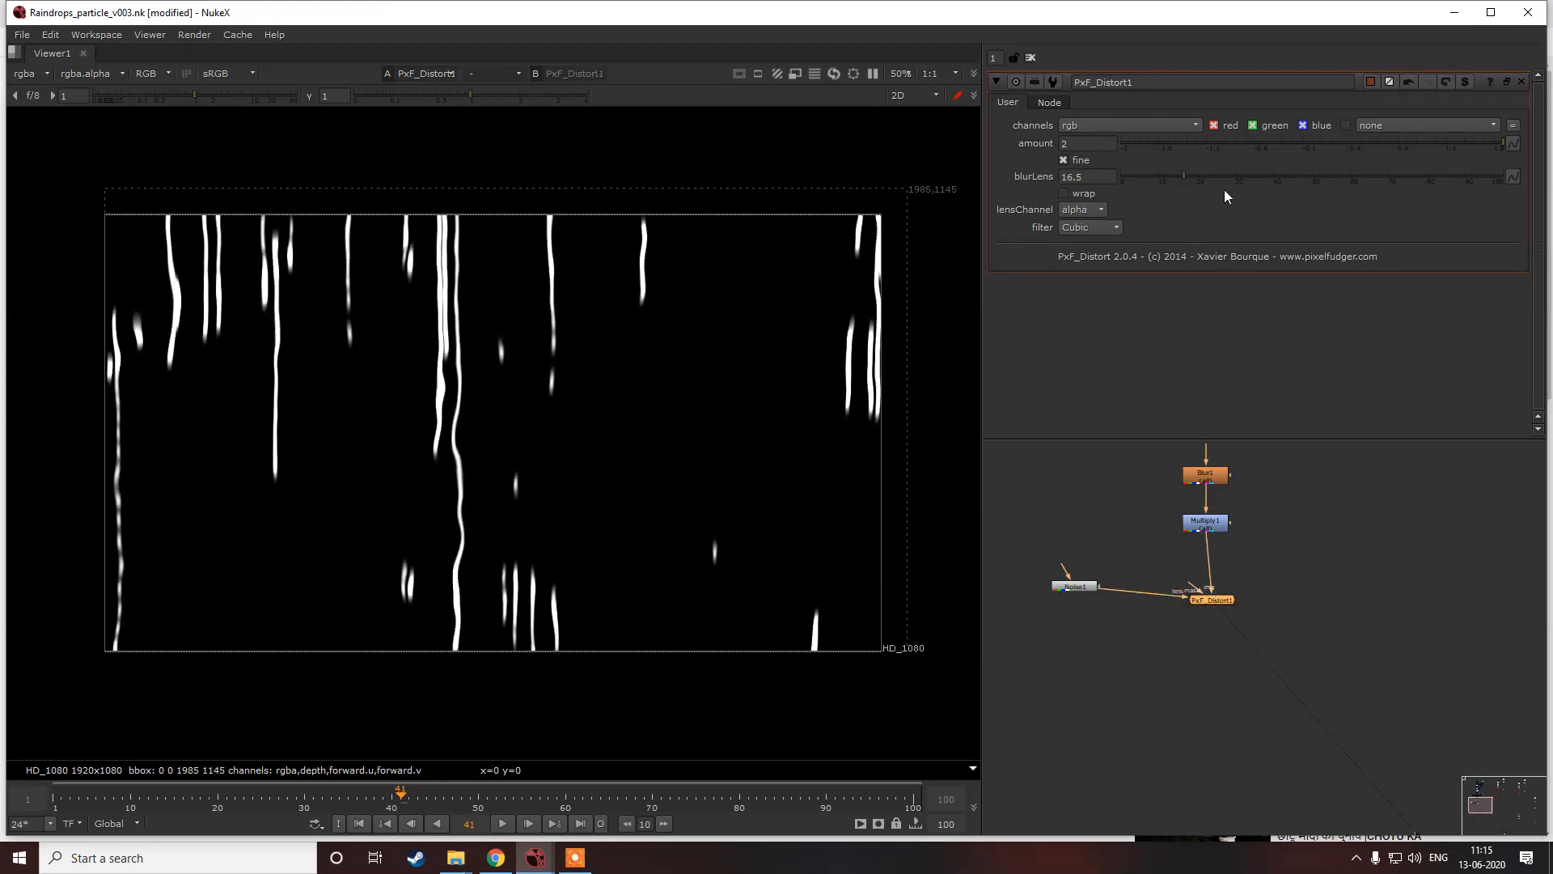
pyautogui.click(1115, 146)
pyautogui.write('3')
pyautogui.press('Return')
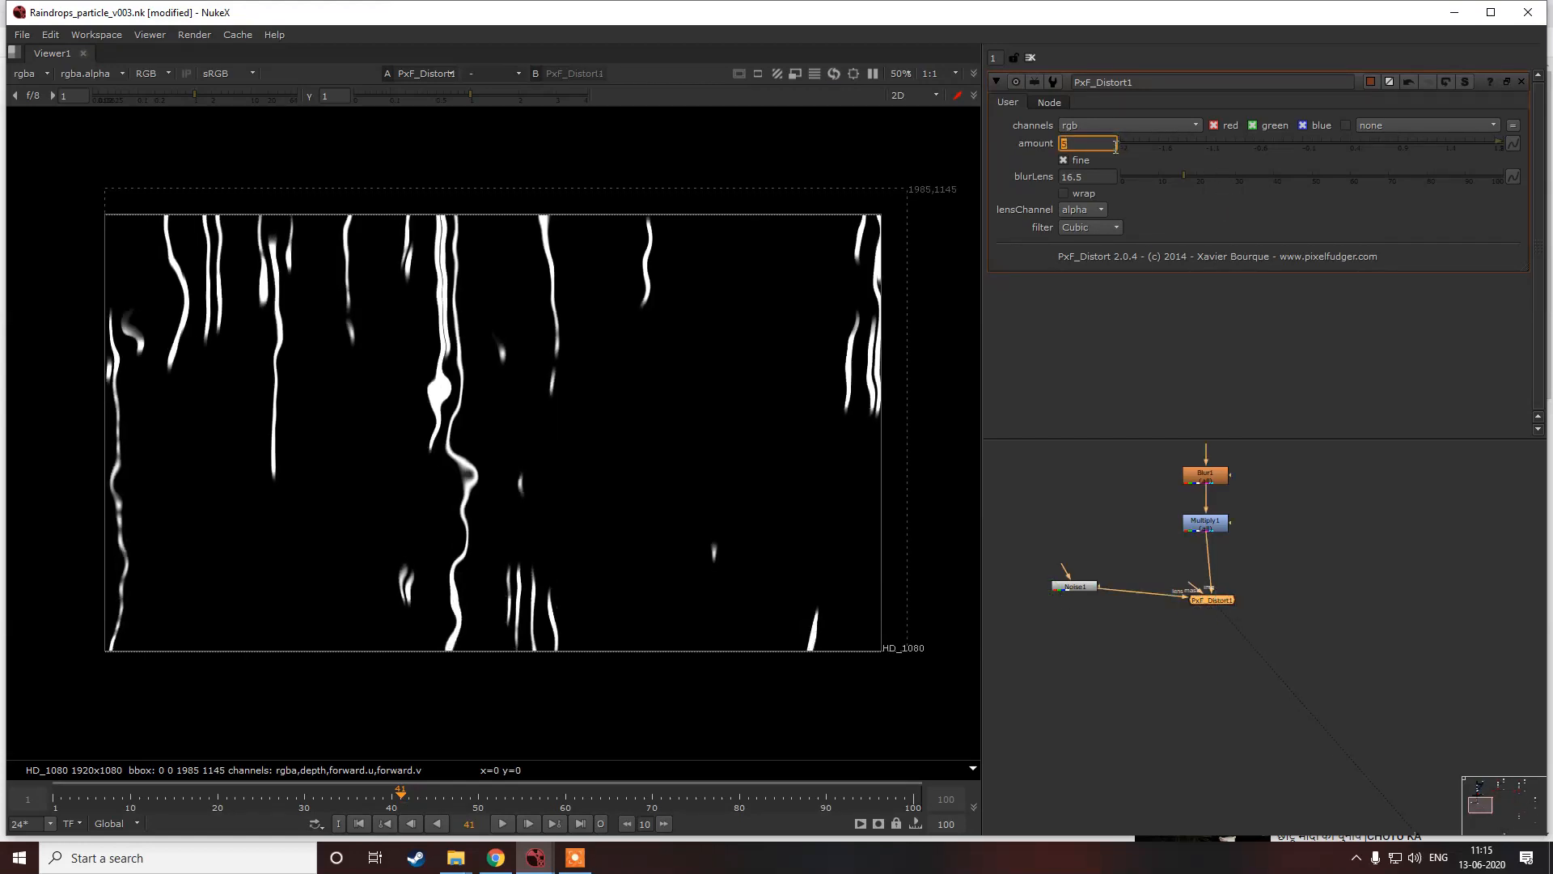
pyautogui.write('2')
pyautogui.press('Return')
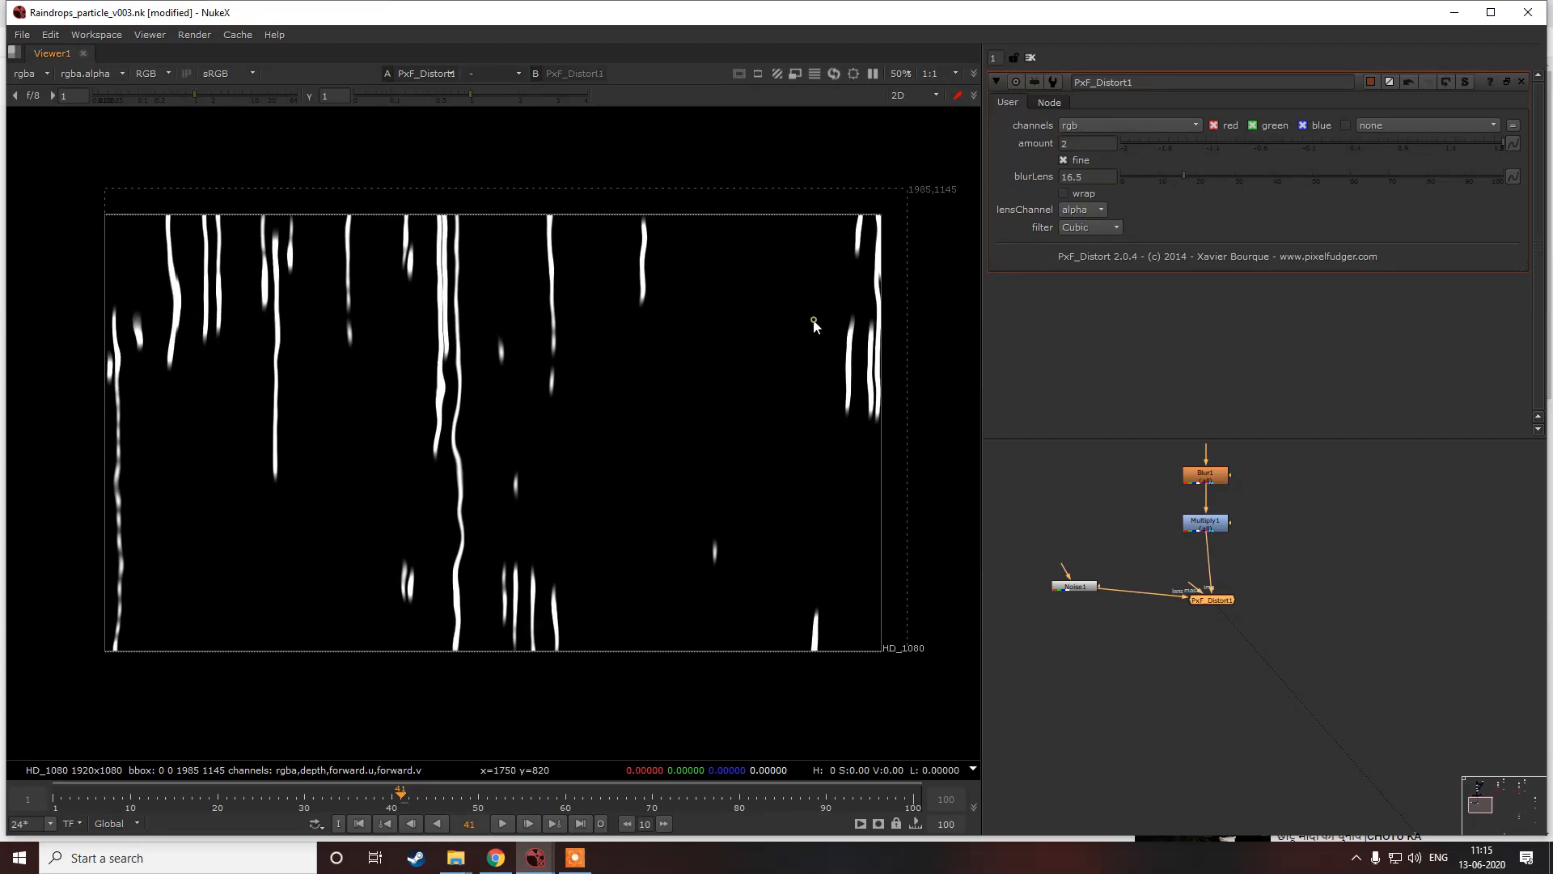
# Step: Add a second Merge node to the main chain below the existing one and connect the PxF_Distort1 branch to it
pyautogui.scroll(-5, 1211, 586)
pyautogui.moveTo(1310, 596); pyautogui.dragTo(1239, 571, button='middle')
pyautogui.scroll(-1, 1194, 589)
pyautogui.scroll(2, 1329, 611)
pyautogui.scroll(-1, 1295, 541)
pyautogui.scroll(-1, 1296, 541)
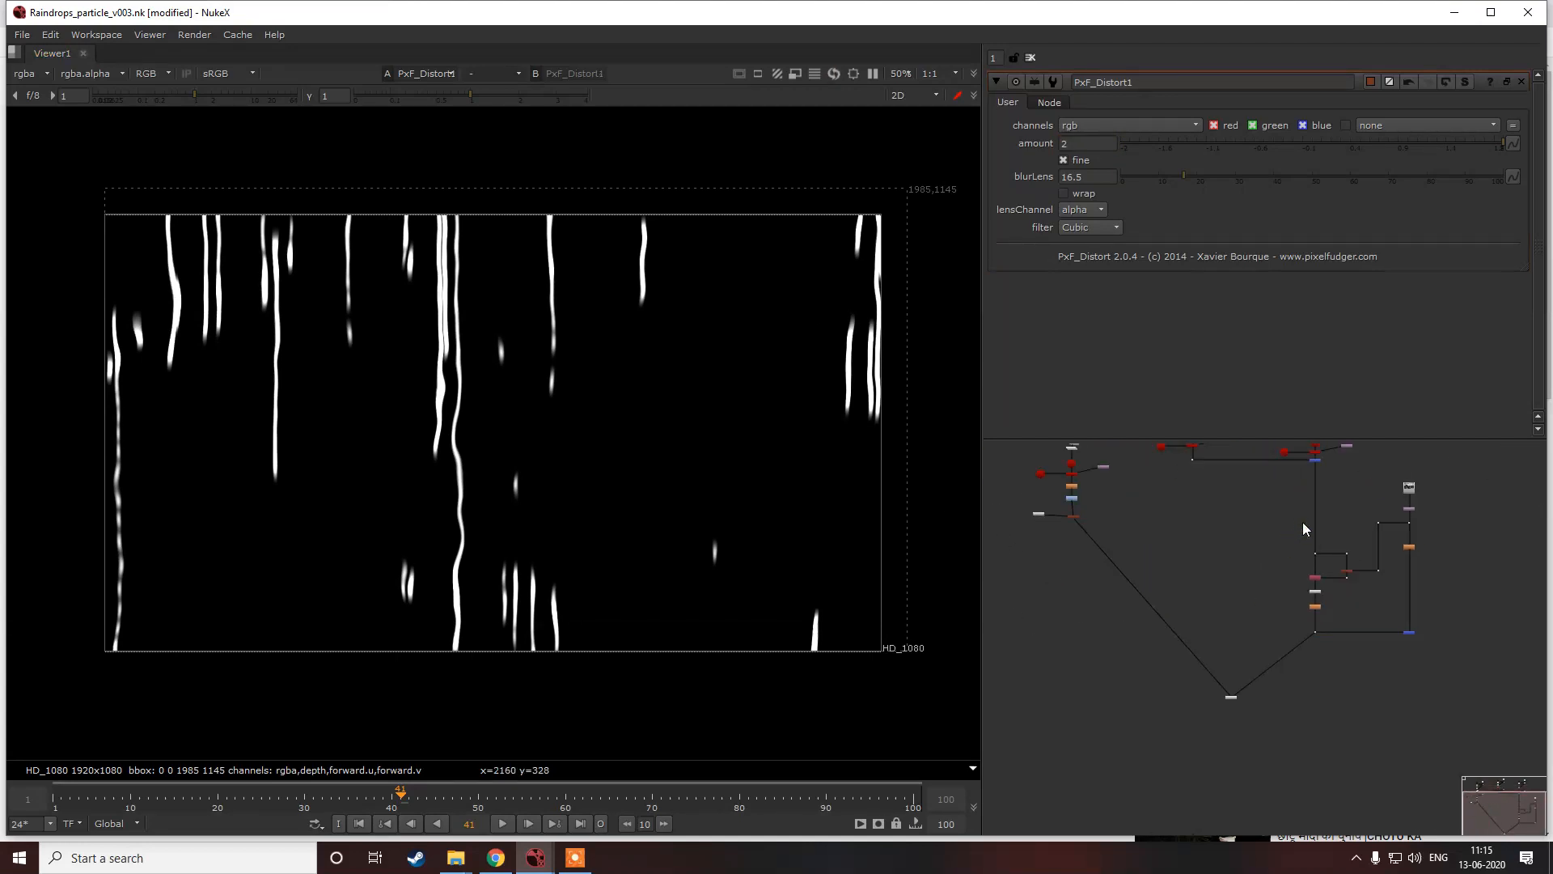
pyautogui.doubleClick(1304, 525)
pyautogui.scroll(2, 1304, 524)
pyautogui.scroll(-1, 1298, 521)
pyautogui.moveTo(1182, 535); pyautogui.dragTo(1316, 529, button='middle')
pyautogui.moveTo(1410, 524); pyautogui.dragTo(1133, 506)
# Step: Move the original Merge node and the dot feeding it lower beneath the ScanlineRender nodes
pyautogui.moveTo(1268, 521); pyautogui.dragTo(1193, 559, button='middle')
pyautogui.scroll(3, 1258, 514)
pyautogui.moveTo(1375, 503); pyautogui.dragTo(981, 603)
pyautogui.moveTo(1361, 513); pyautogui.dragTo(1360, 578)
# Step: View the output of ScanlineRender1 and open its properties
pyautogui.click(1356, 491)
pyautogui.press('1')
pyautogui.doubleClick(1356, 493)
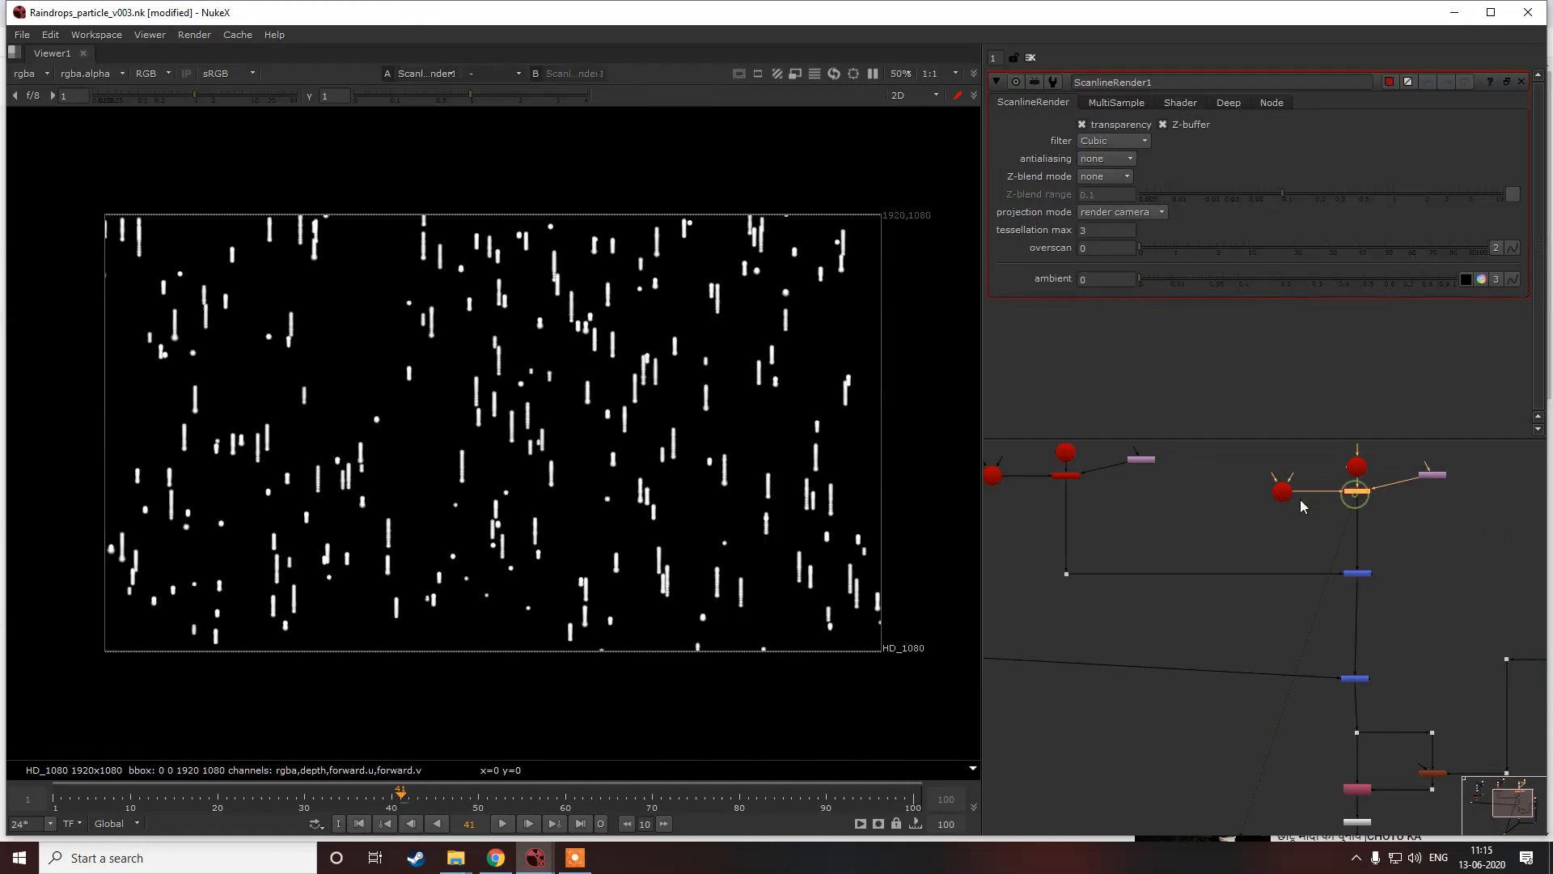
# Step: Duplicate the Noise and PxF_Distort pair and insert the copy between ScanlineRender1 and the Merge node
pyautogui.scroll(-4, 1296, 499)
pyautogui.scroll(2, 1021, 558)
pyautogui.moveTo(999, 536); pyautogui.dragTo(1133, 595)
pyautogui.moveTo(1444, 503); pyautogui.dragTo(1399, 480, button='middle')
pyautogui.click(1400, 482)
pyautogui.hotkey('ctrl', 'v')
pyautogui.scroll(3, 1433, 491)
pyautogui.moveTo(1482, 483); pyautogui.dragTo(1410, 508)
# Step: Open the PxF_Distort2 properties and view its output with the node disabled
pyautogui.click(1412, 507)
pyautogui.press('1')
pyautogui.doubleClick(1414, 506)
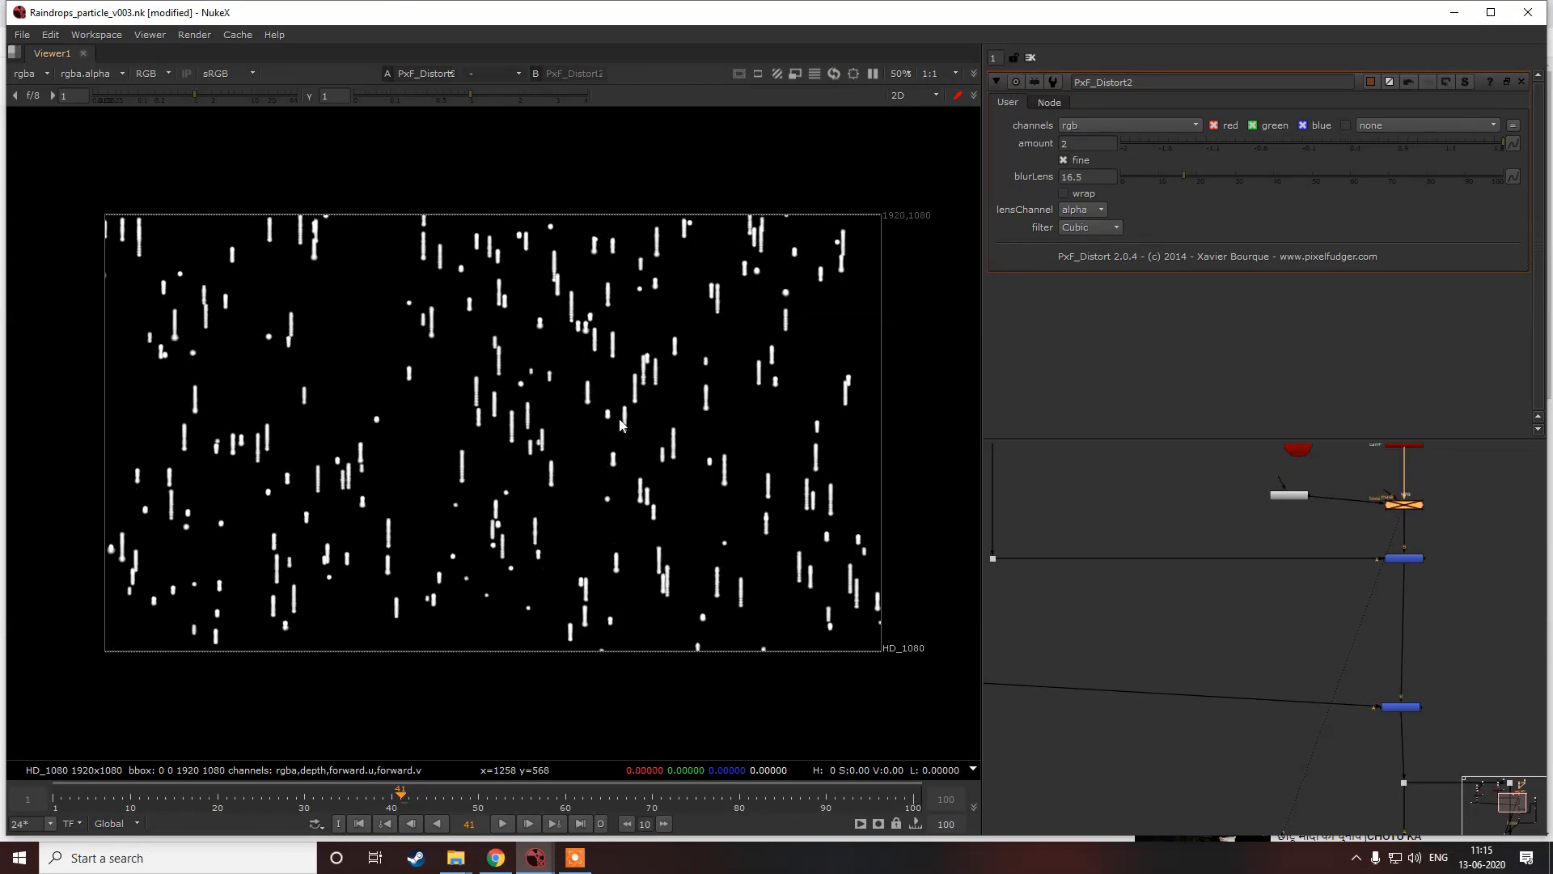
# Step: View the output of PxF_Distort1 on the streak trail branch
pyautogui.scroll(-5, 1241, 540)
pyautogui.moveTo(1092, 565); pyautogui.dragTo(1192, 565, button='middle')
pyautogui.scroll(3, 1104, 490)
pyautogui.click(1116, 630)
pyautogui.press('1')
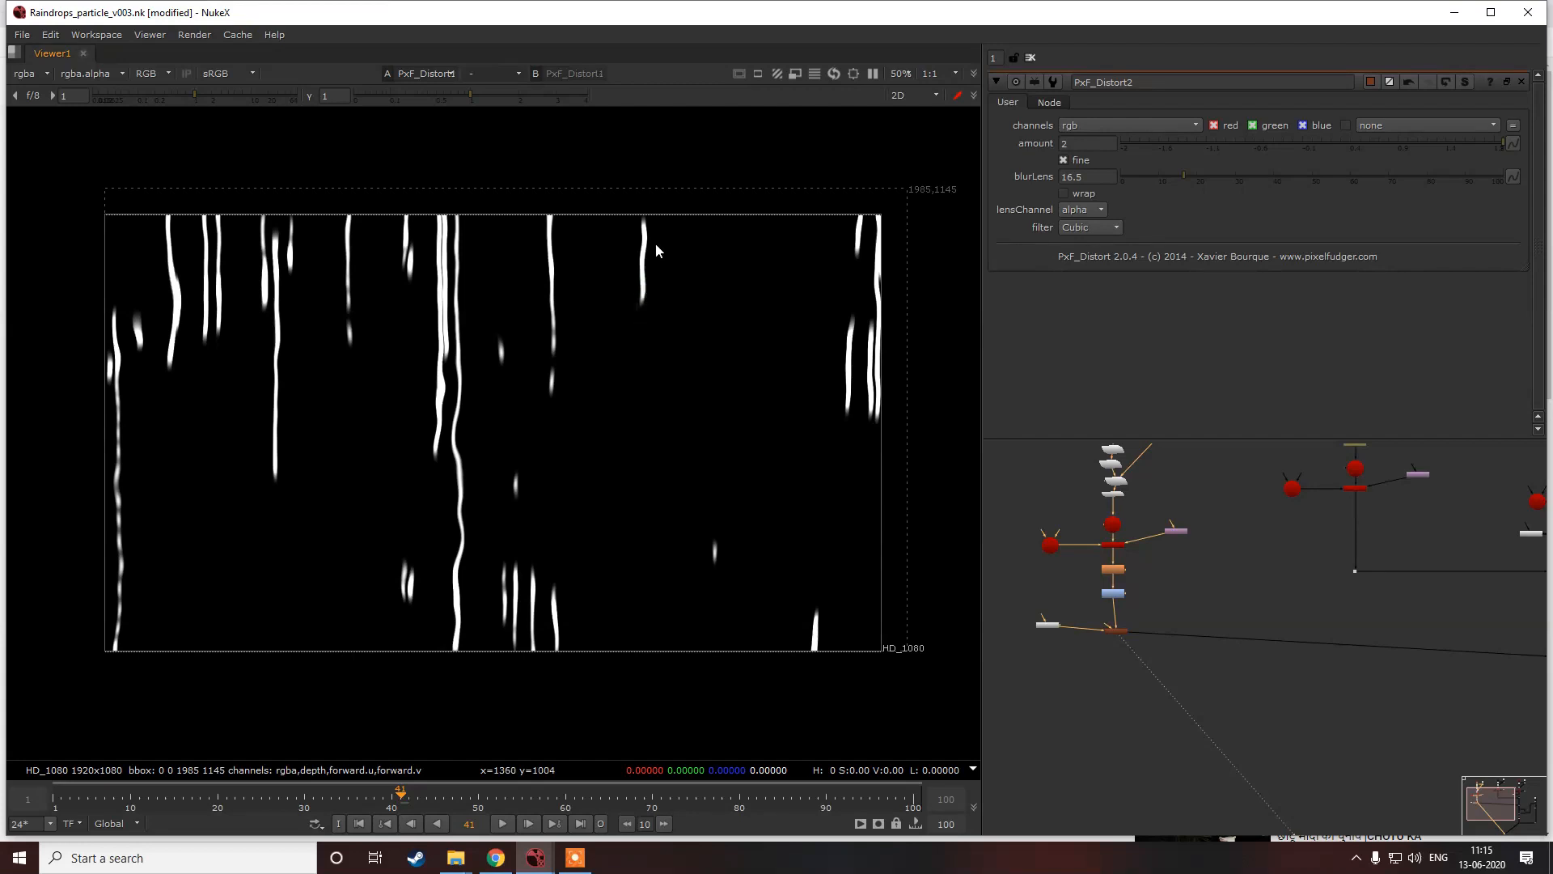
# Step: Add a ParticleCurve node between ParticleSettings1 and the Scene node, and expand the workspace to full screen
pyautogui.scroll(4, 1115, 505)
pyautogui.moveTo(1170, 500); pyautogui.dragTo(1223, 524, button='middle')
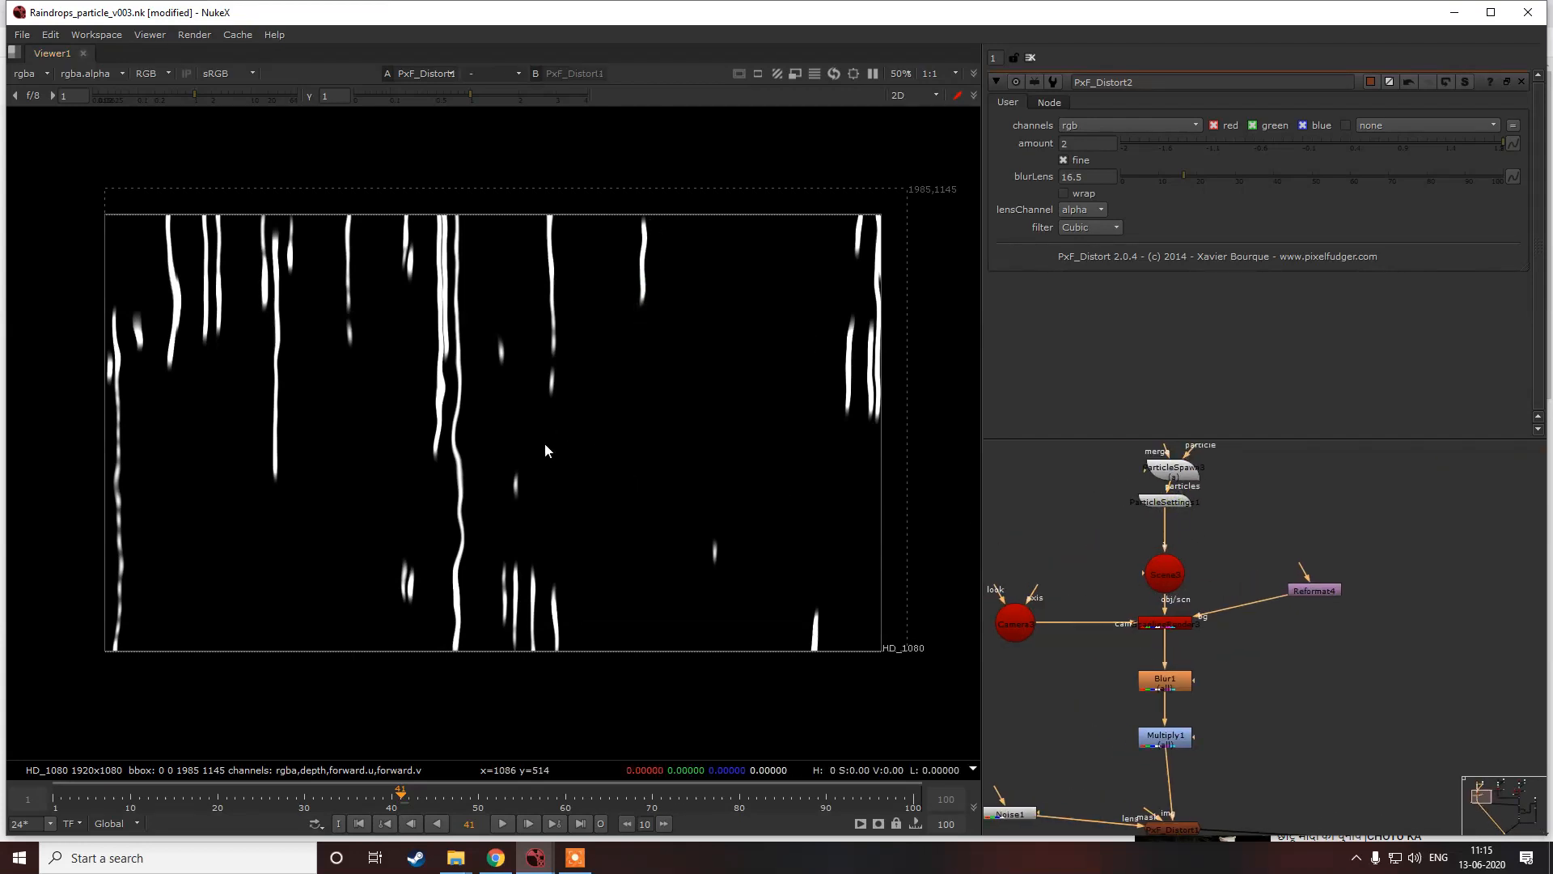
pyautogui.click(1173, 505)
pyautogui.press('Tab')
pyautogui.write('parit')
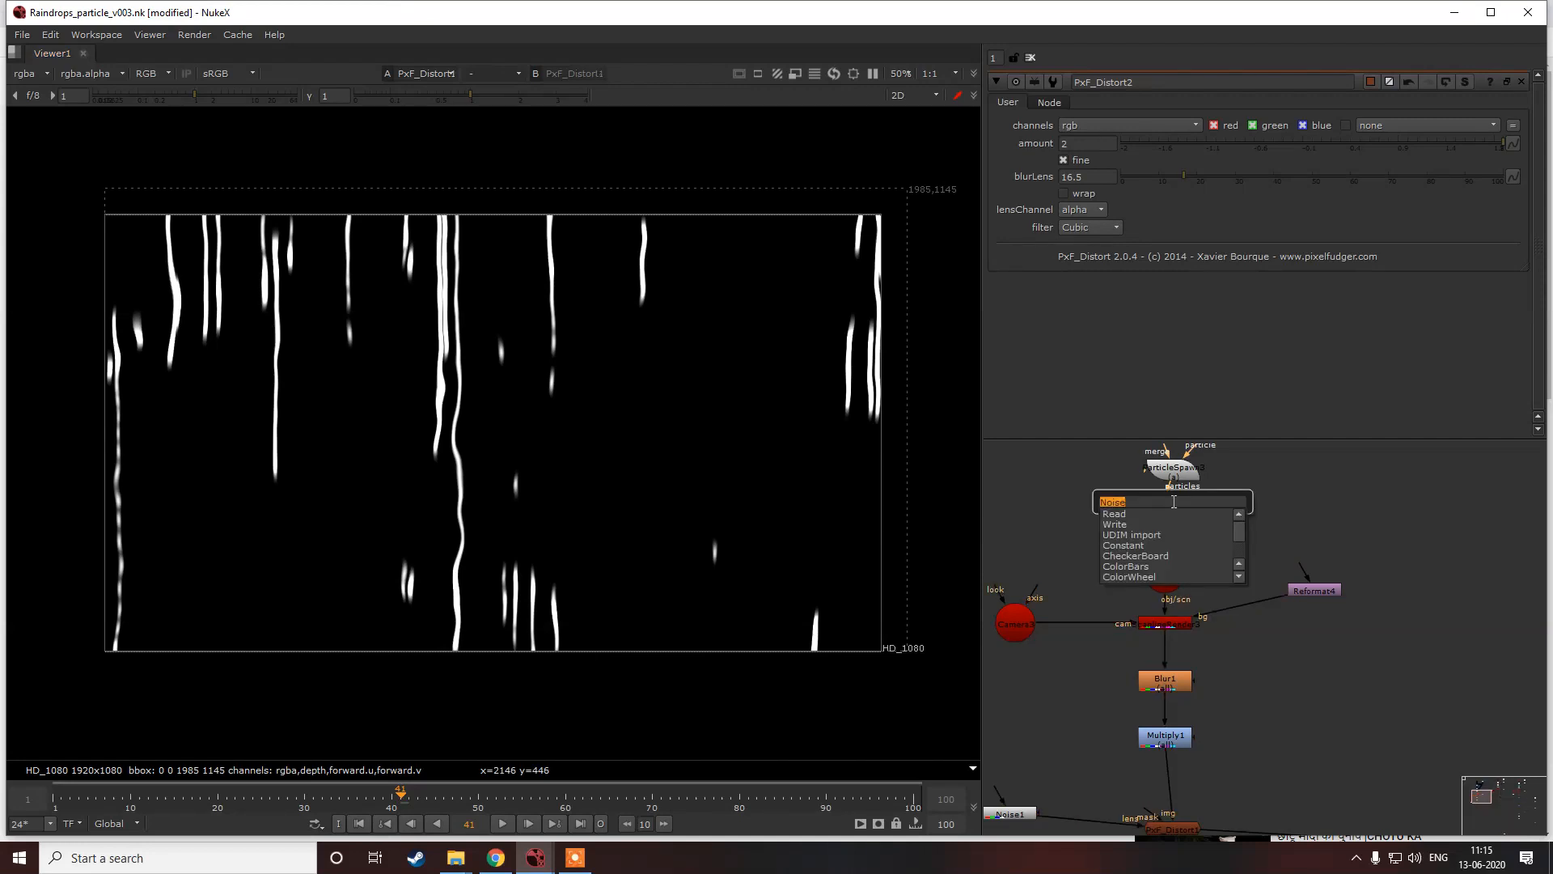
pyautogui.write('cl')
pyautogui.press('BackSpace')
pyautogui.press('BackSpace')
pyautogui.press('BackSpace')
pyautogui.press('BackSpace')
pyautogui.write('tic')
pyautogui.press('Down')
pyautogui.press('Down')
pyautogui.press('Down')
pyautogui.press('Down')
pyautogui.press('Return')
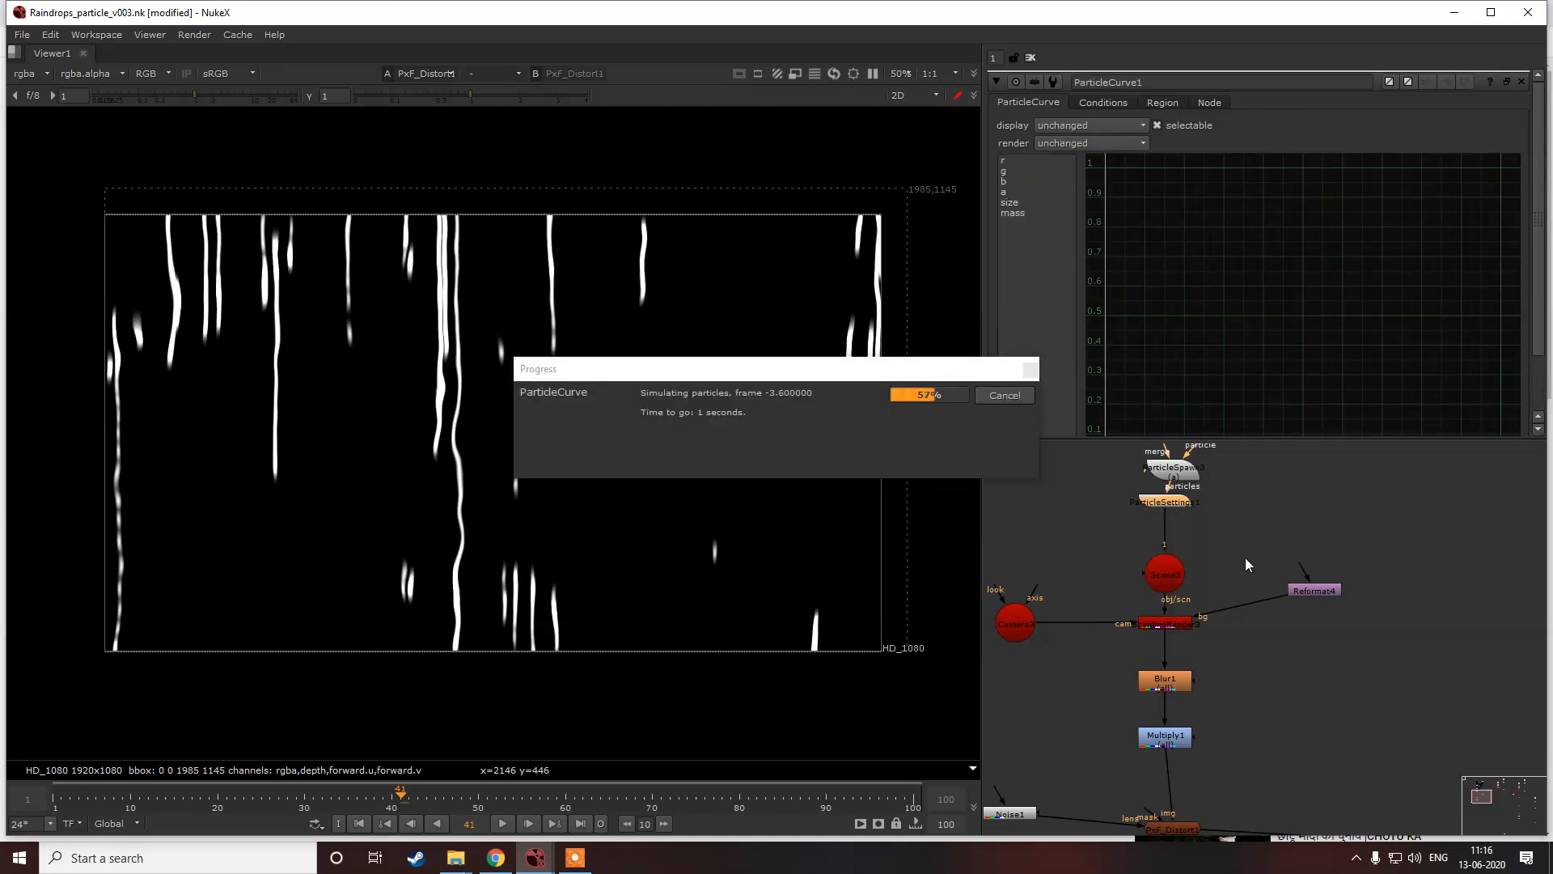
pyautogui.doubleClick(1353, 12)
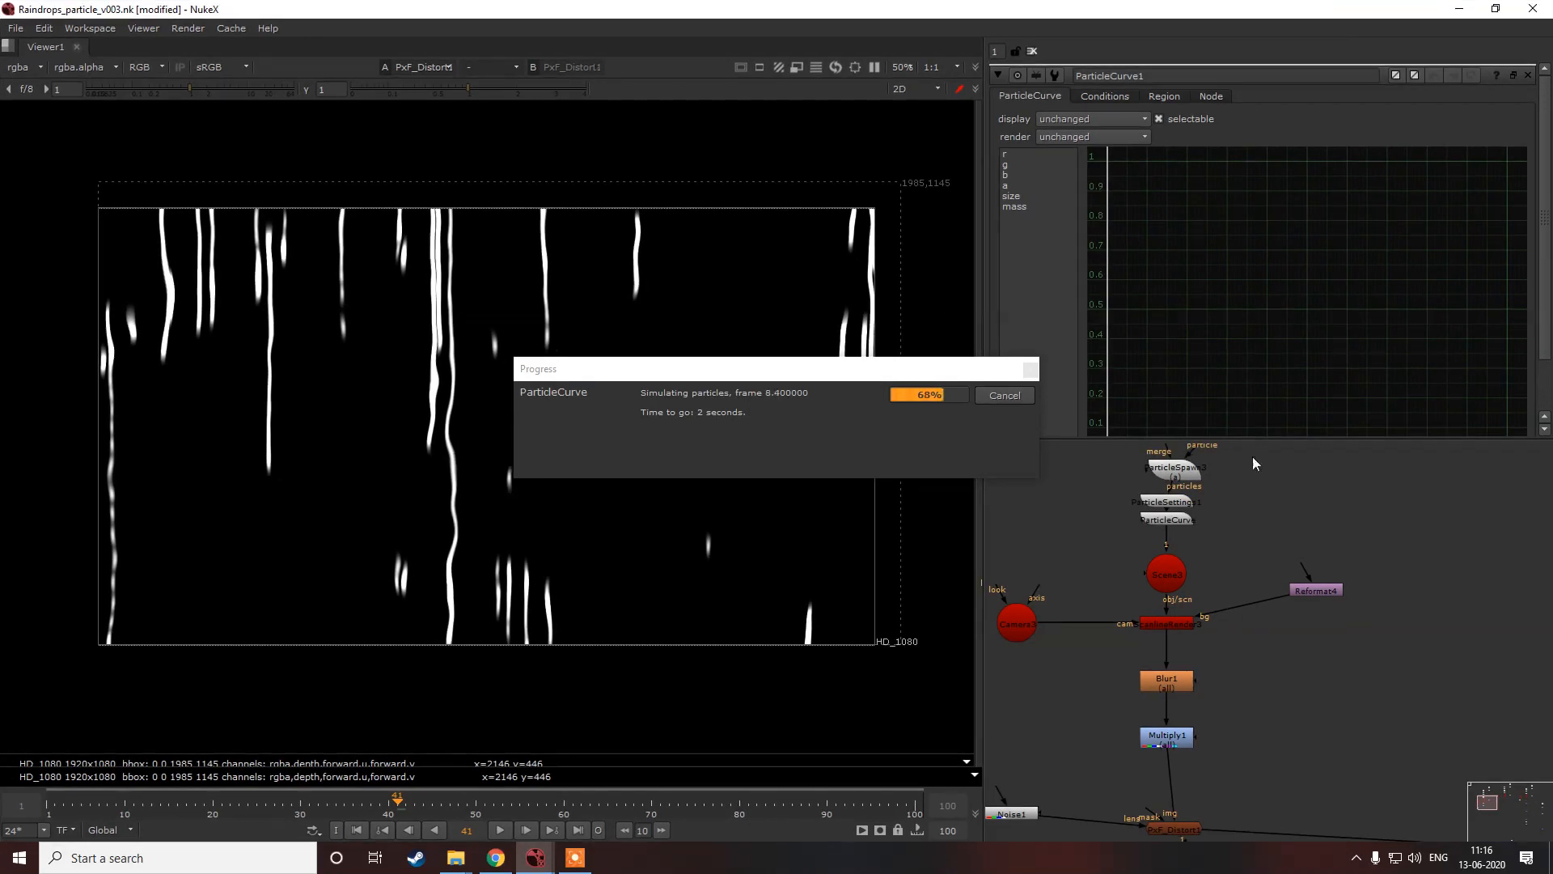
pyautogui.hotkey('alt', 's')
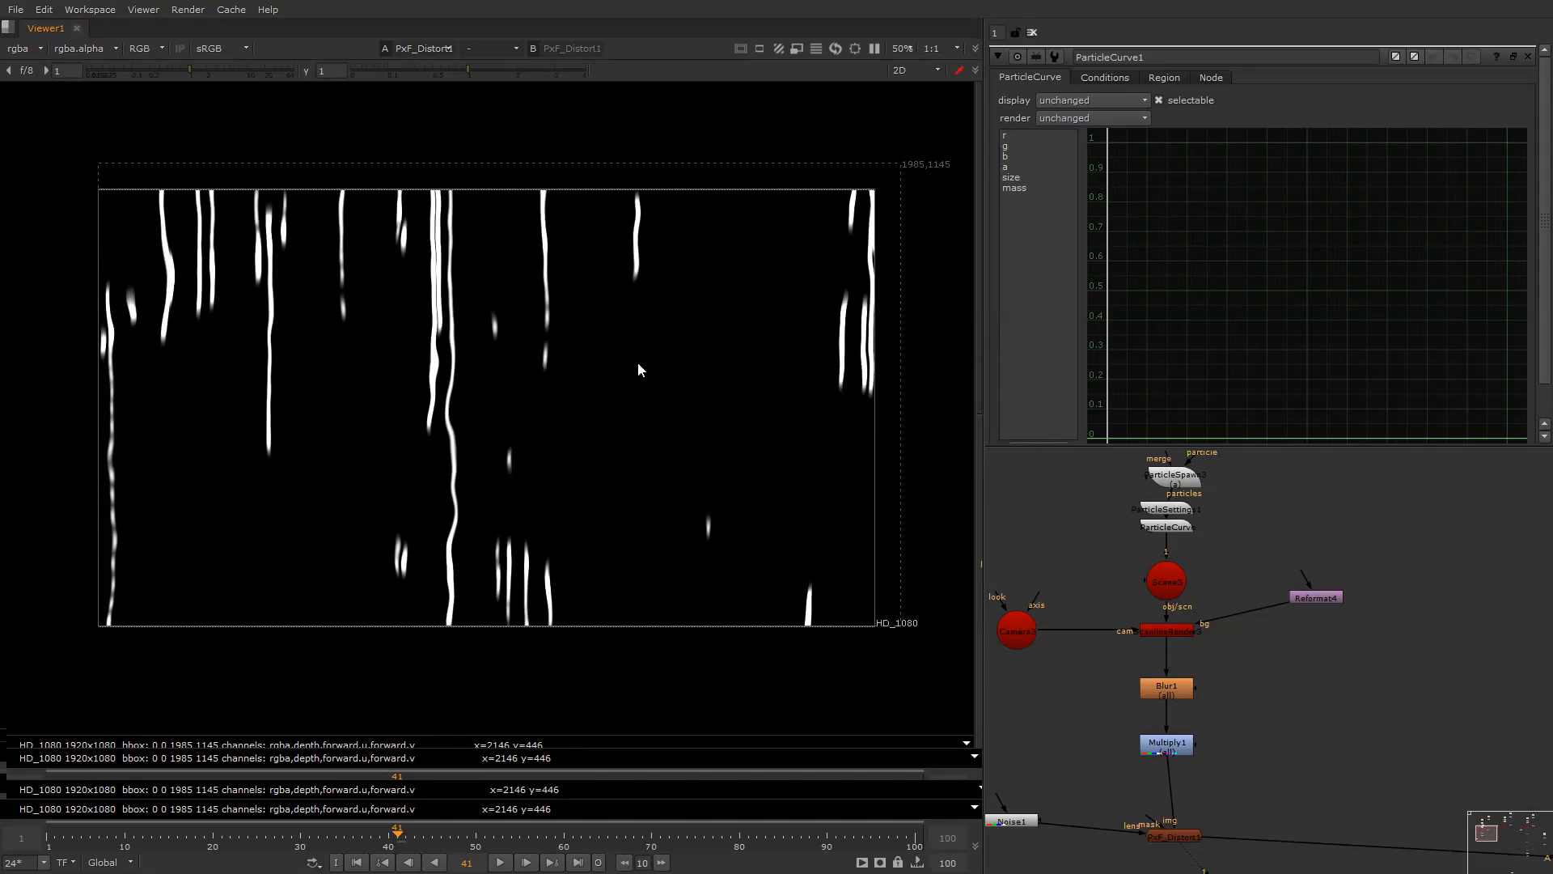
# Step: Apply ParticleCurve1 to particle size only and try to lower the end point of its size curve
pyautogui.click(1173, 535)
pyautogui.scroll(-1, 1105, 230)
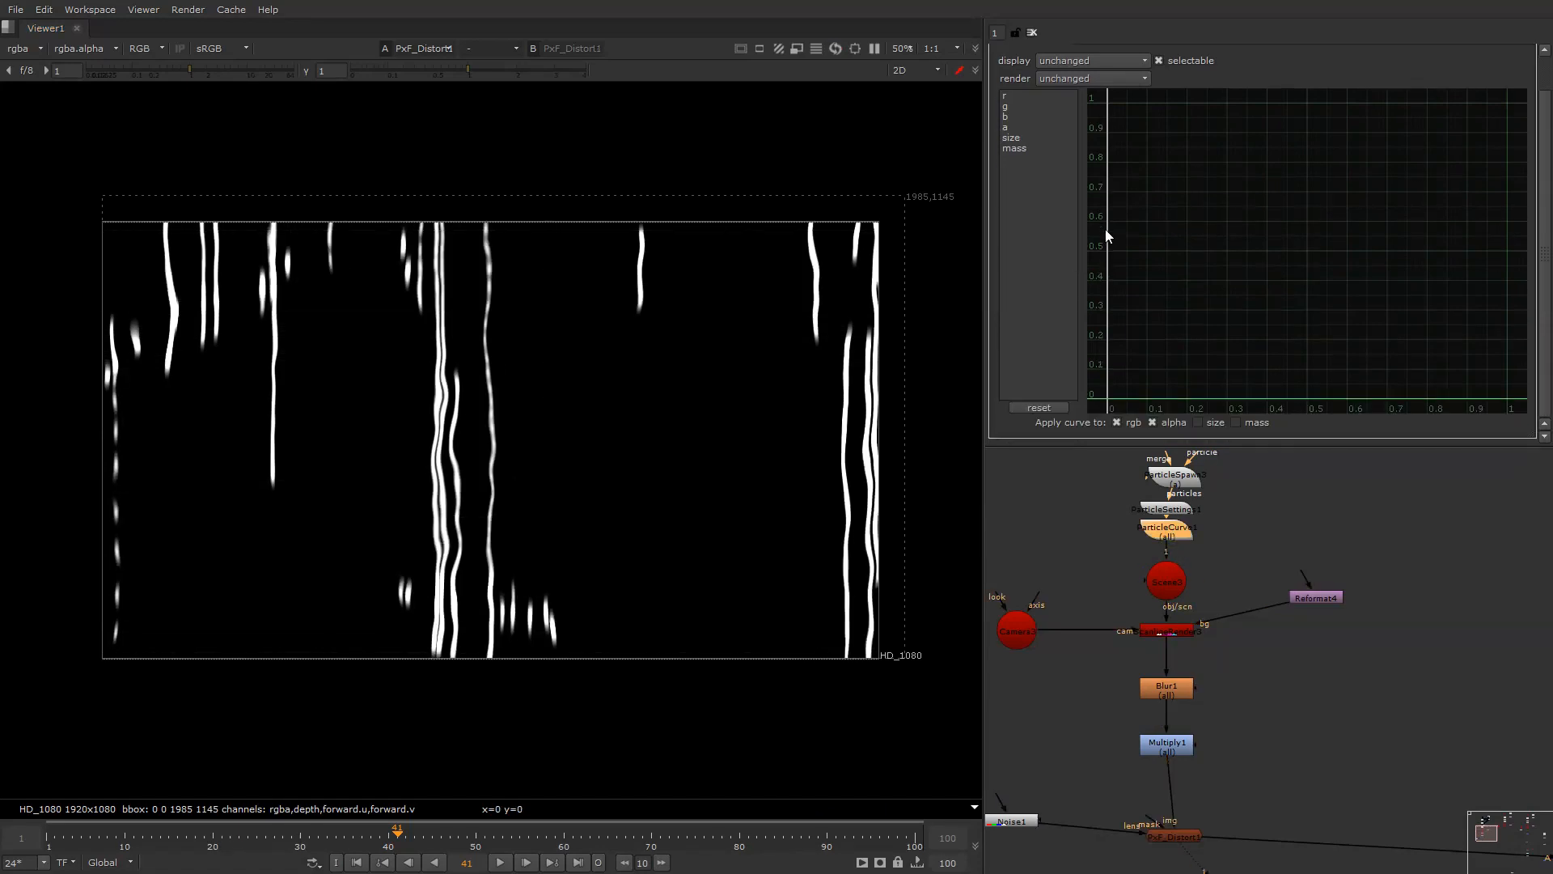
pyautogui.click(1117, 422)
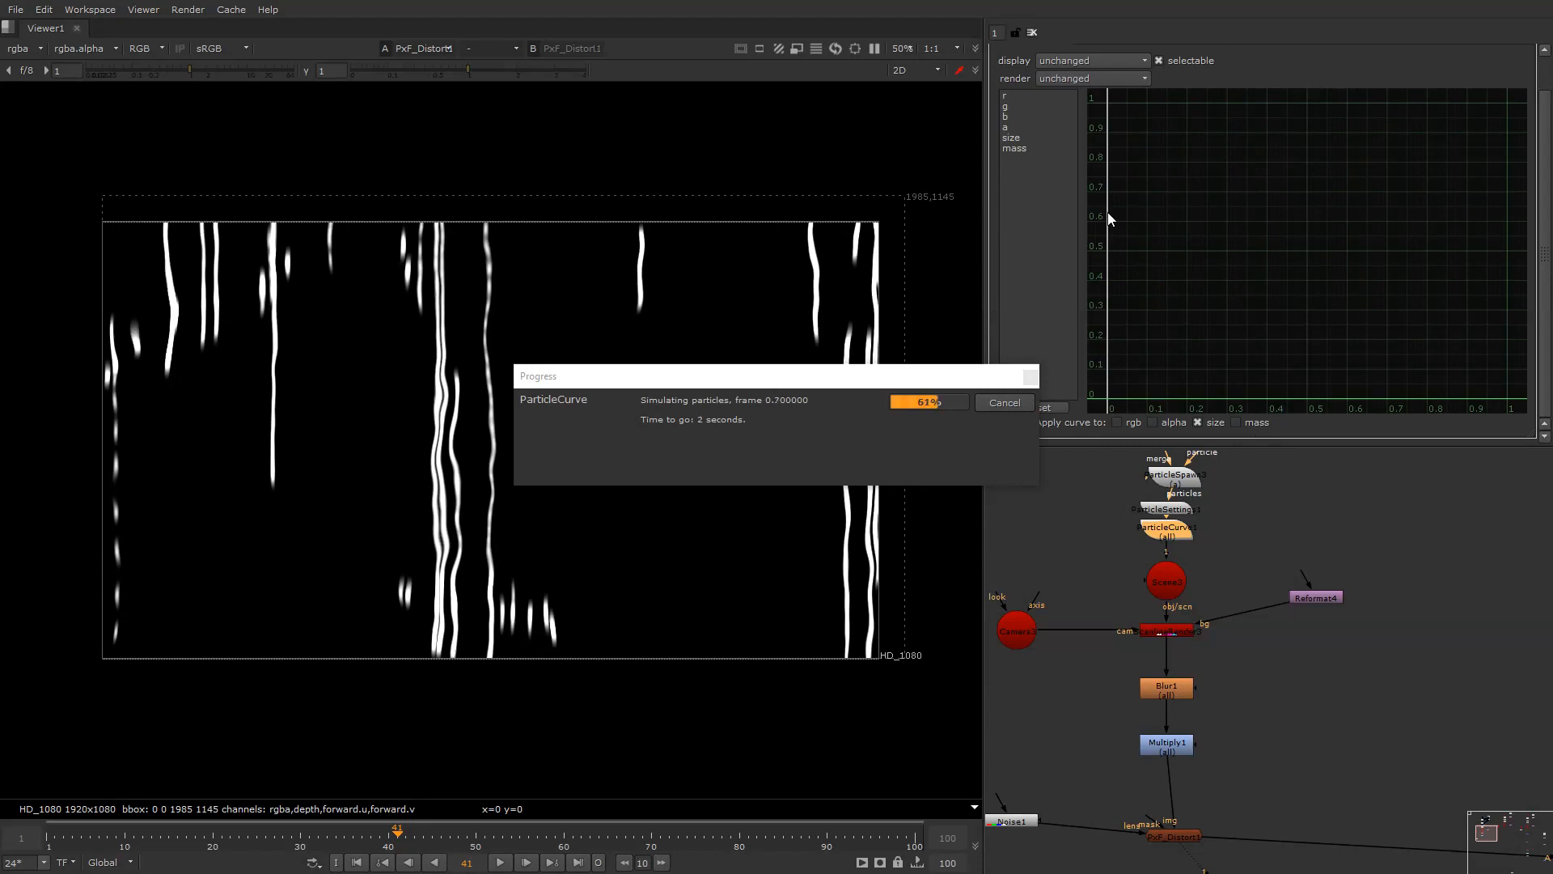
pyautogui.click(1169, 199)
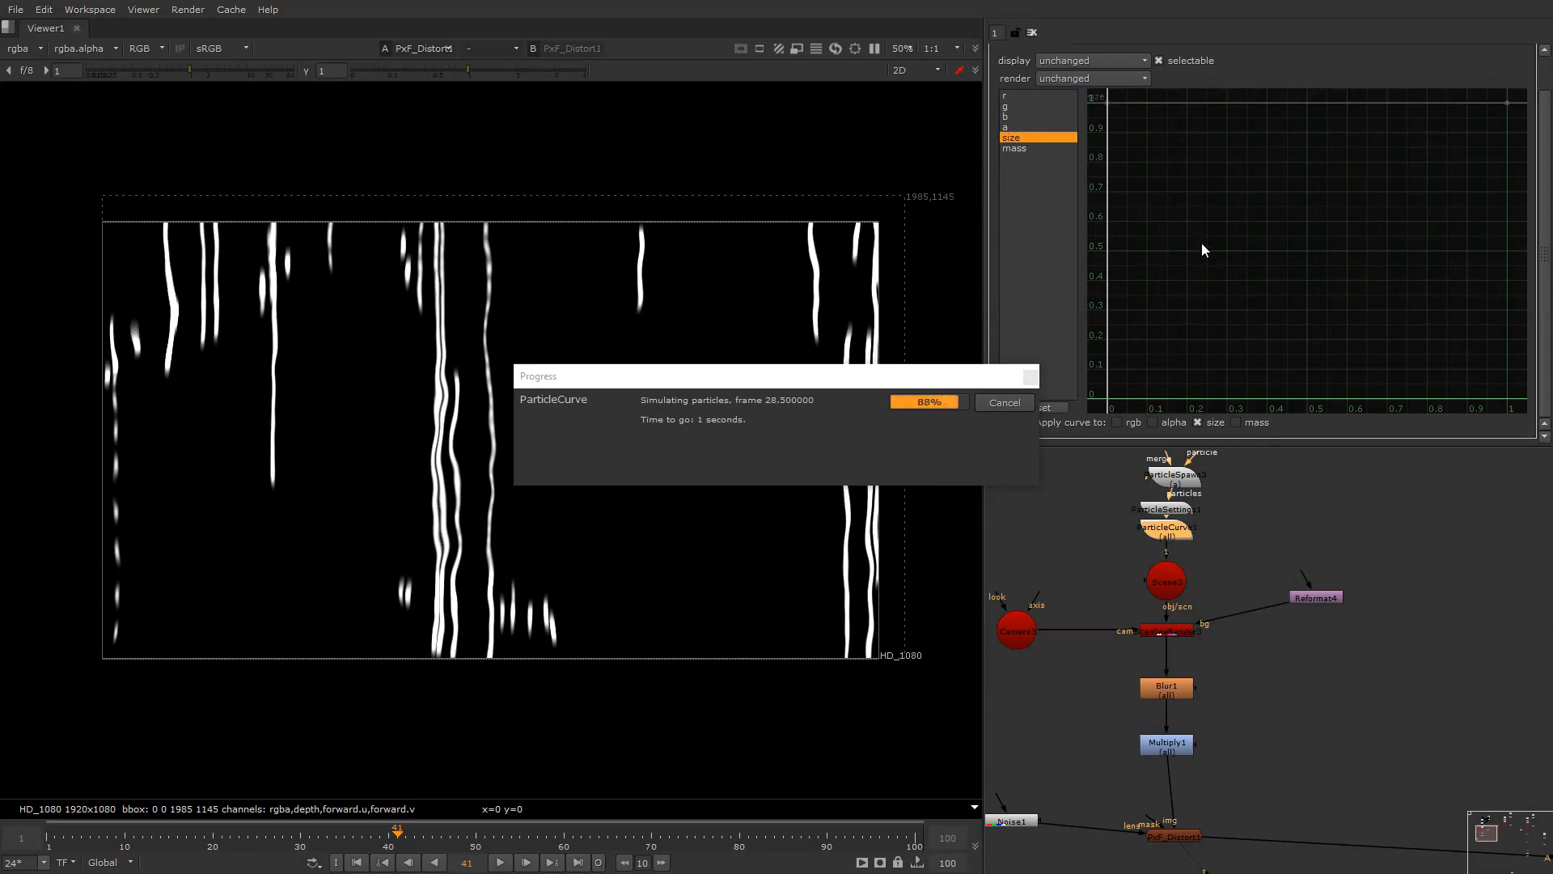
pyautogui.press('f')
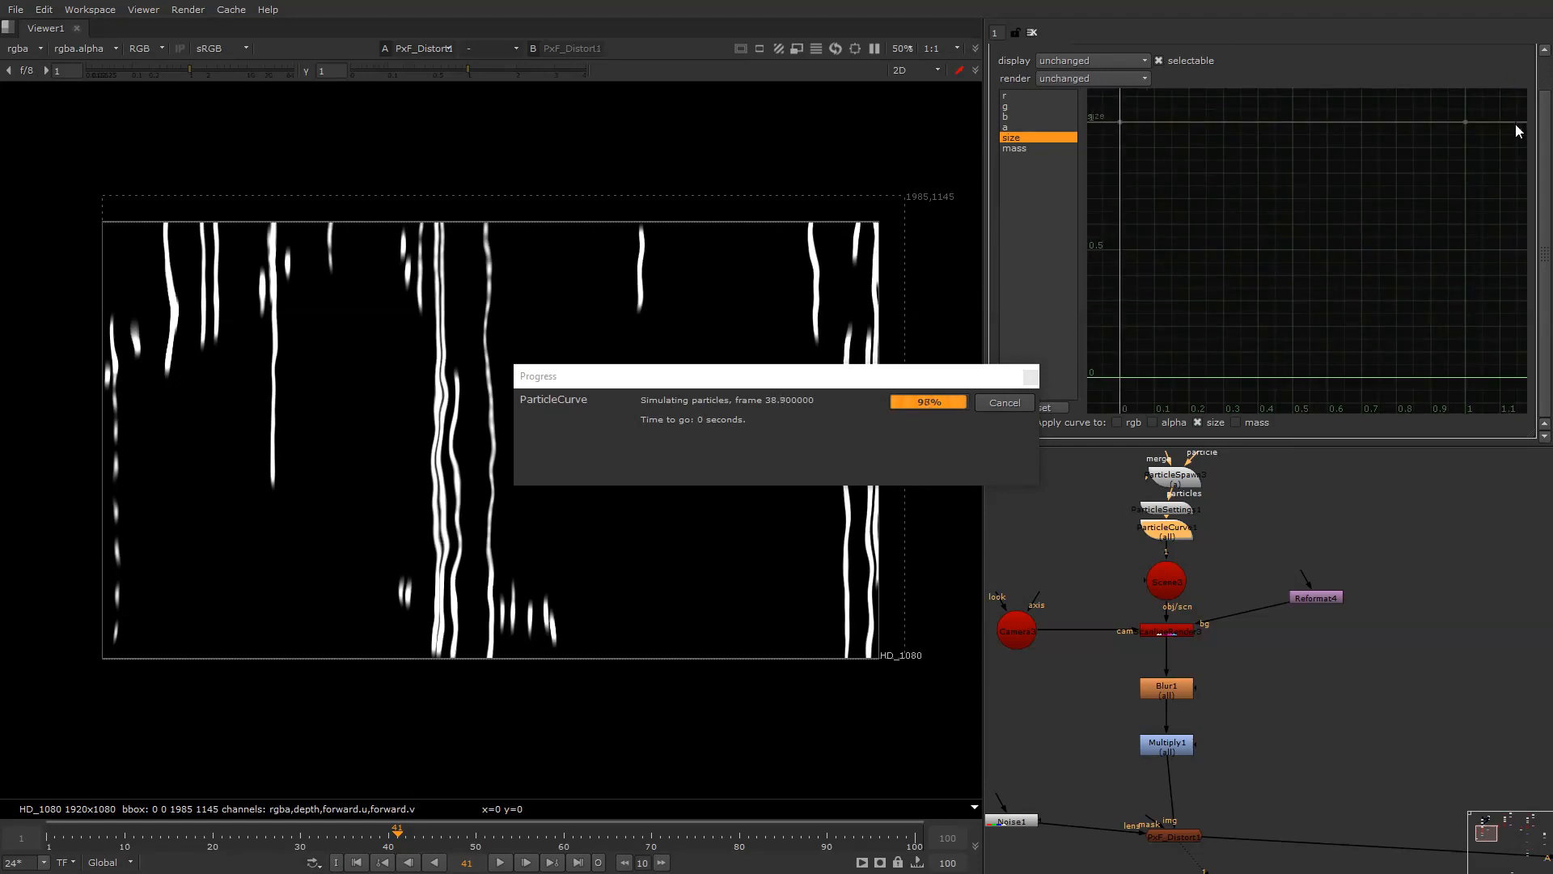
pyautogui.moveTo(1465, 122); pyautogui.dragTo(1463, 245)
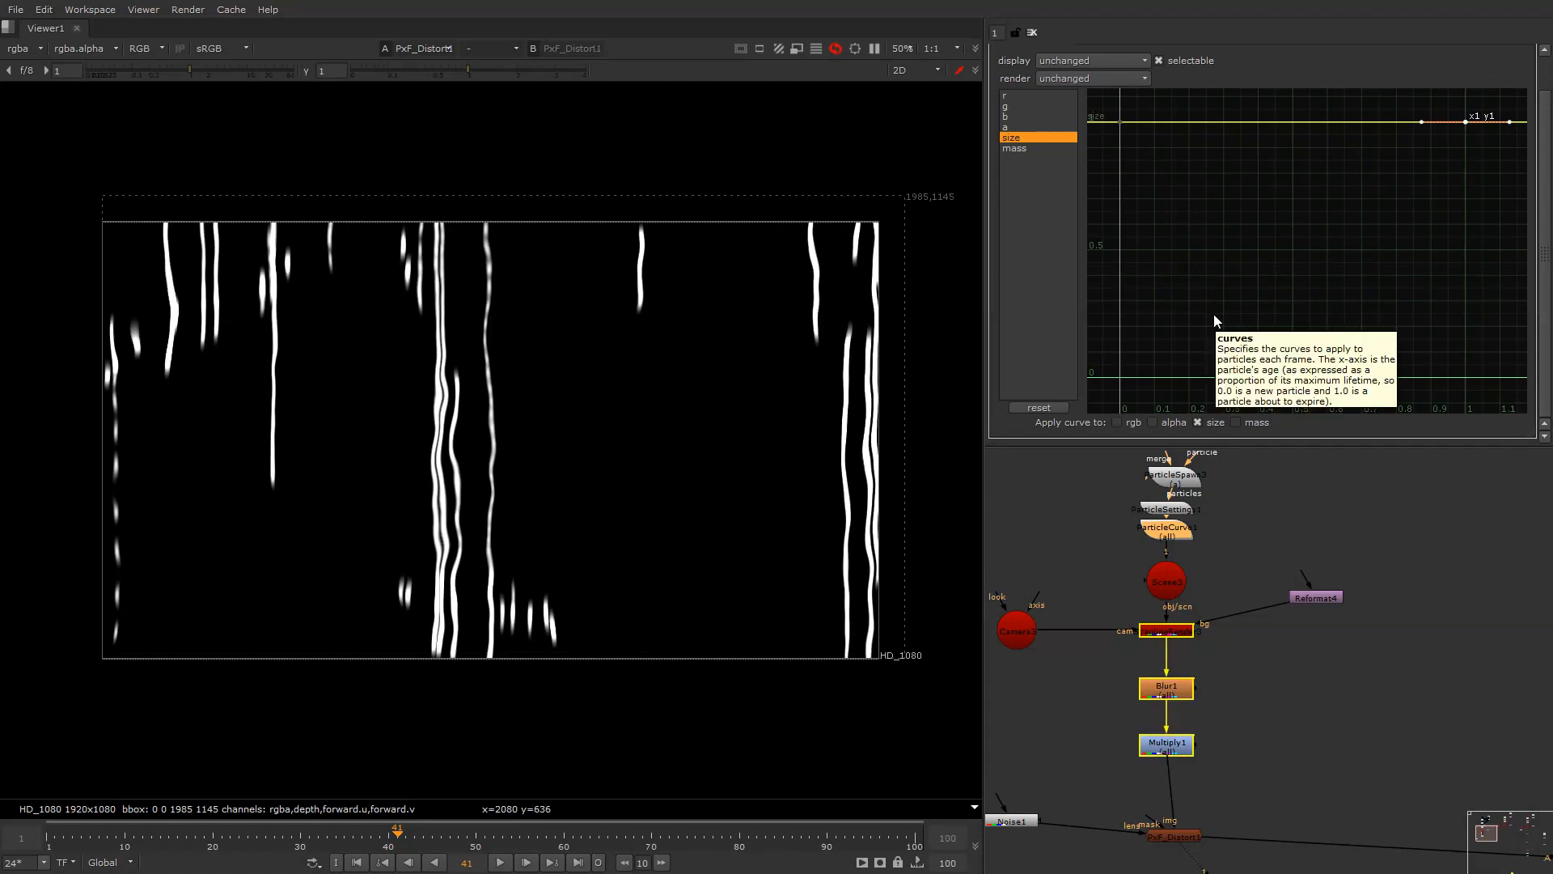
pyautogui.click(1247, 536)
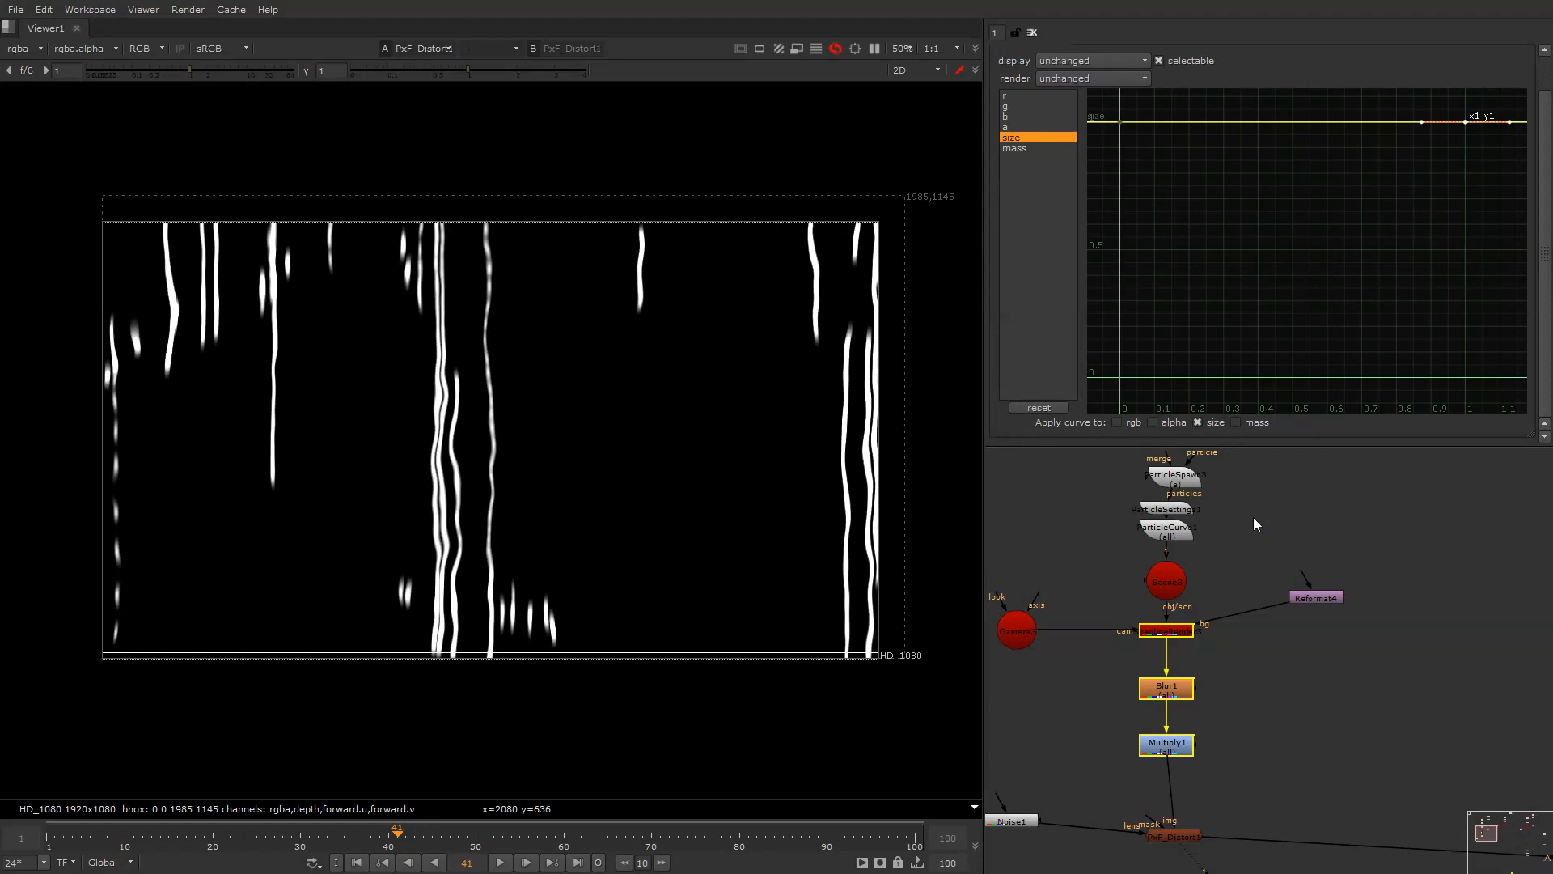
pyautogui.scroll(-5, 1250, 526)
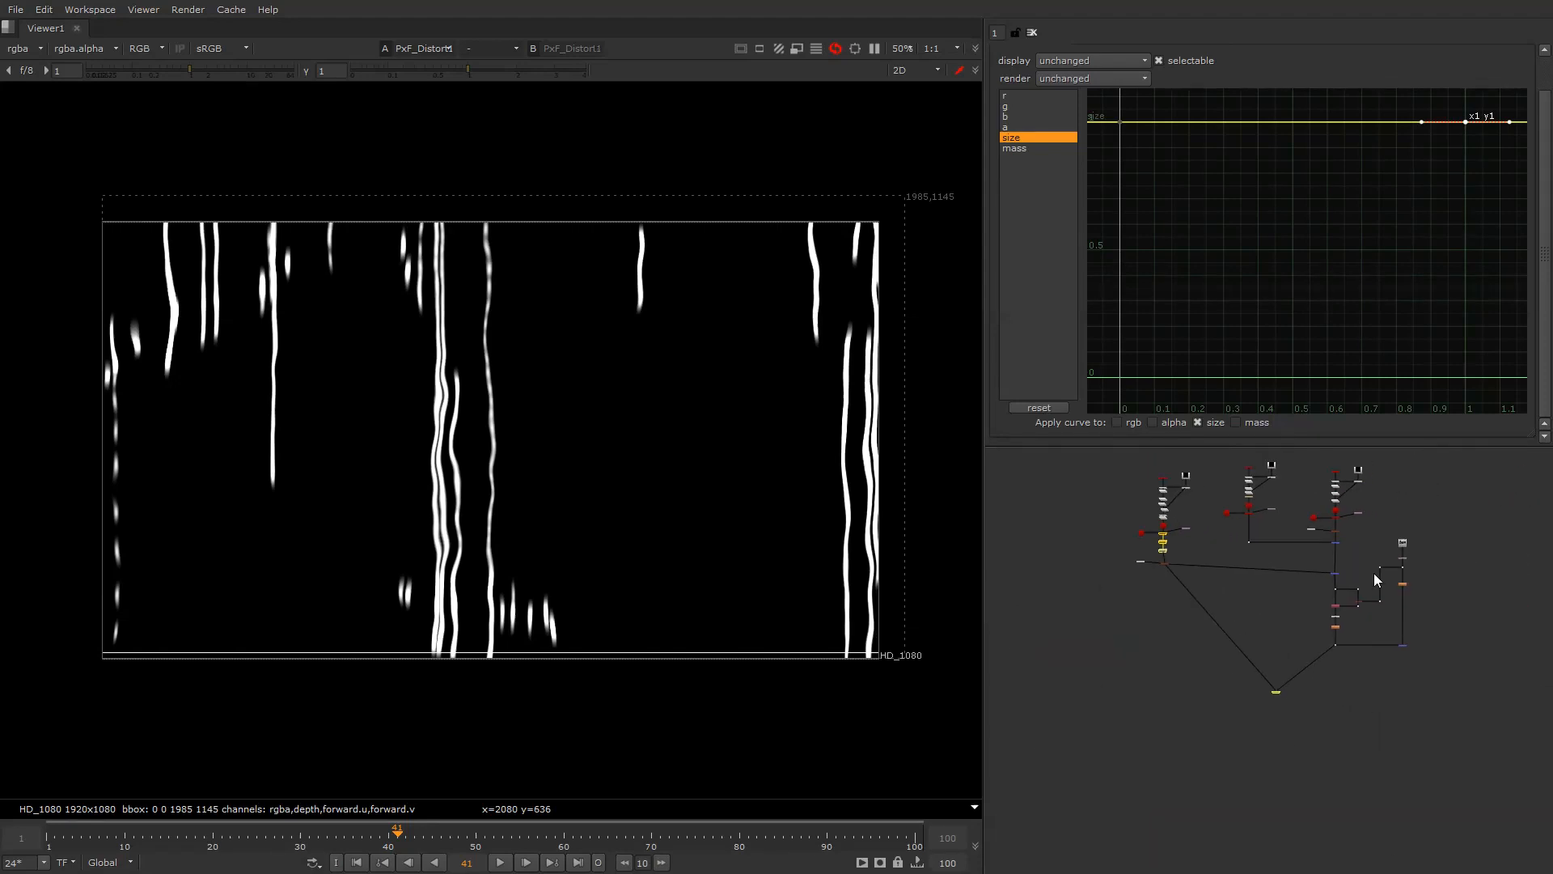
pyautogui.scroll(3, 1375, 580)
pyautogui.click(1281, 514)
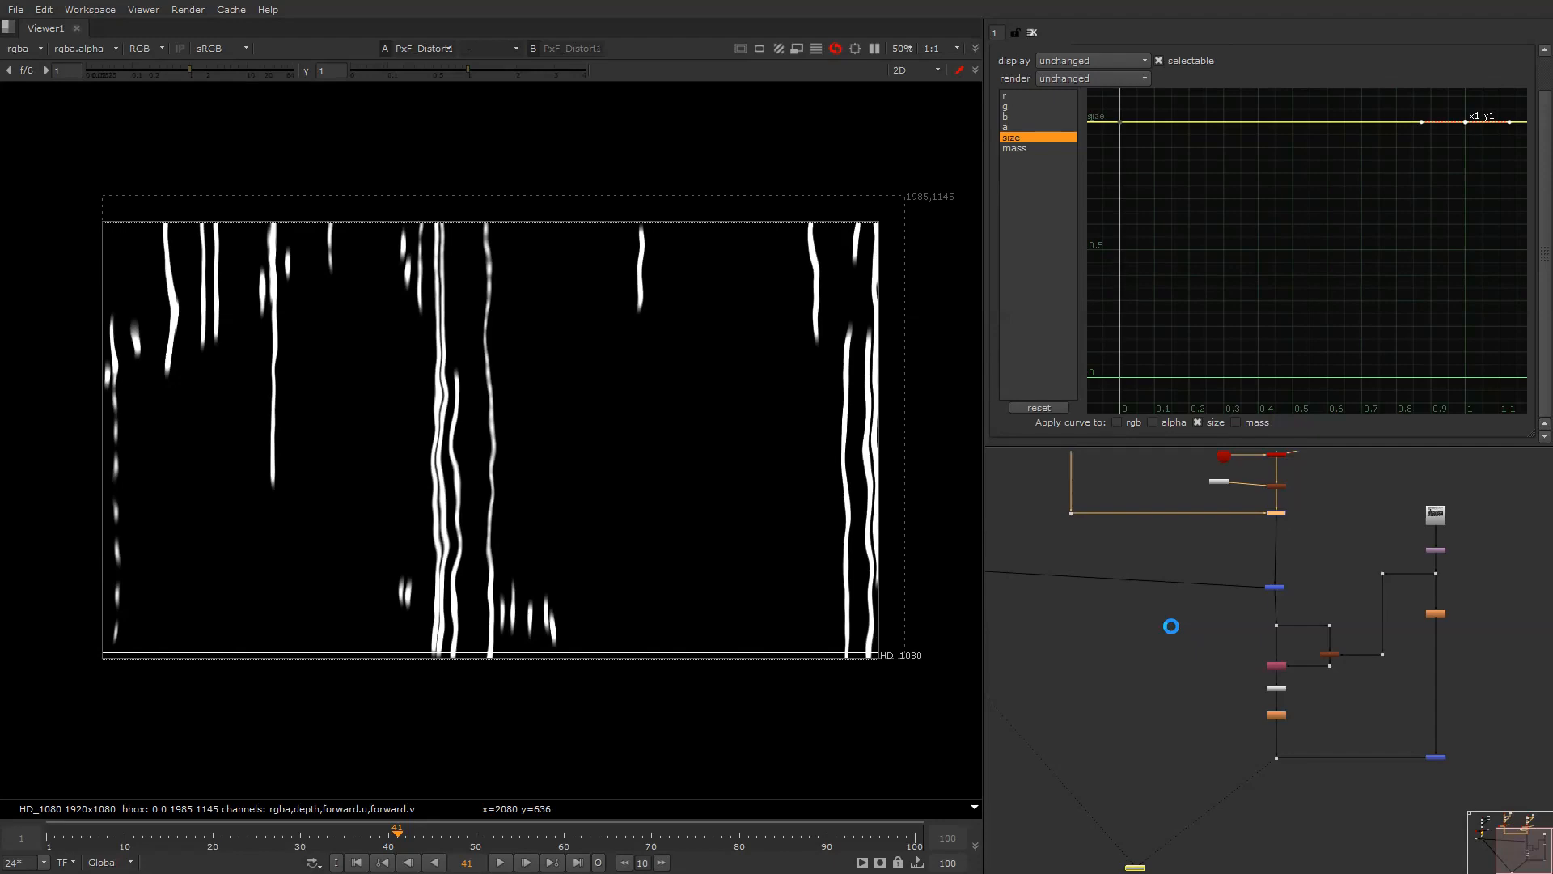
# Step: Switch to the browser, close the rain window video page, then return and force-close the unresponsive Nuke10.5.exe
pyautogui.hotkey('alt', 'Tab')
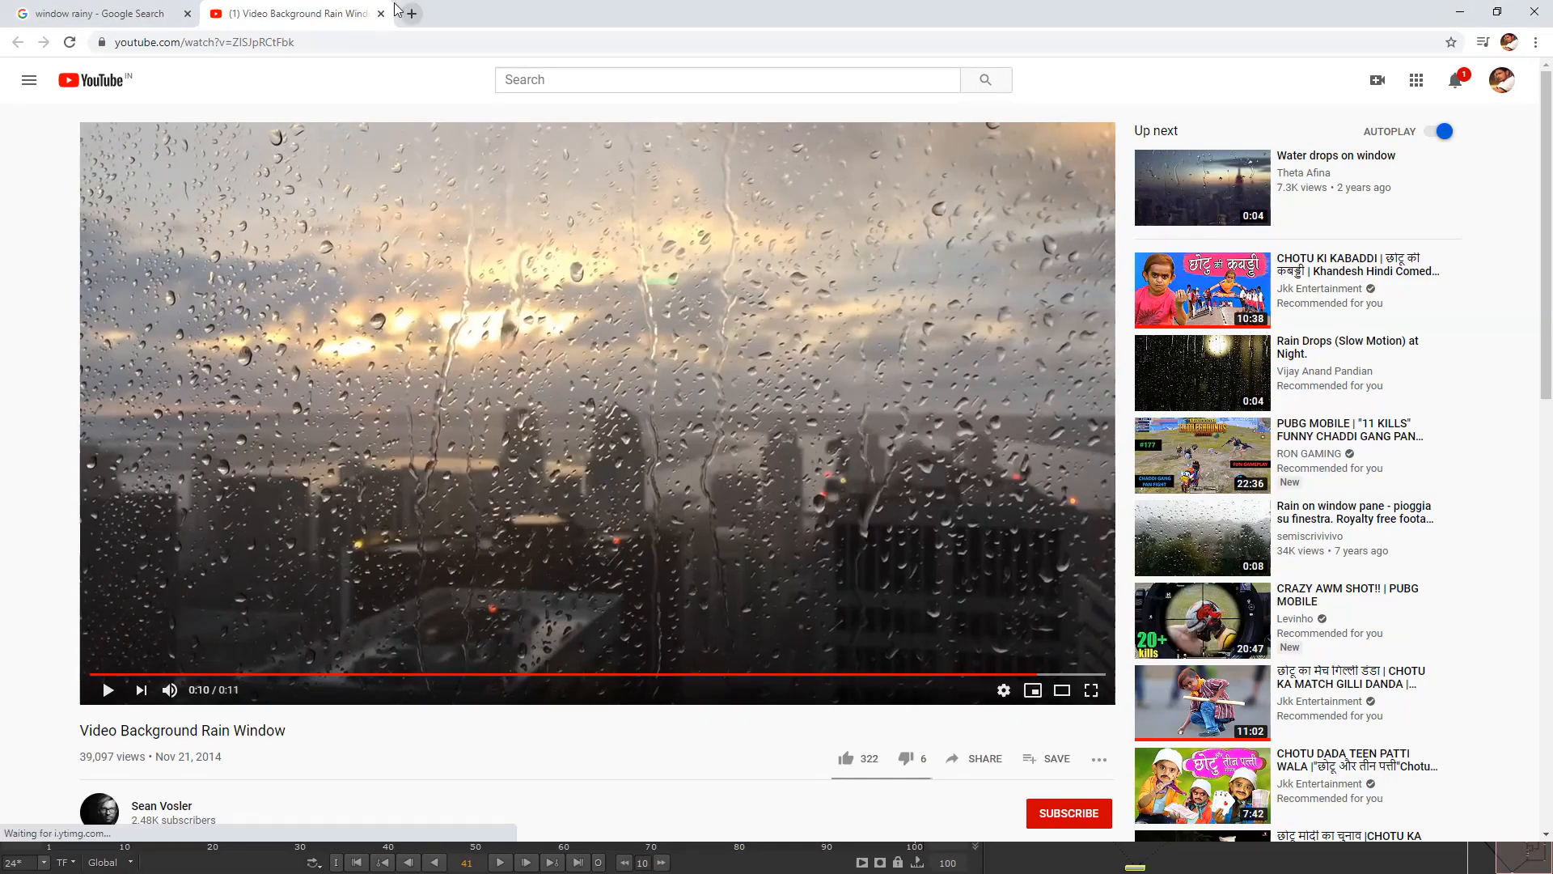
pyautogui.hotkey('ctrl', 'w')
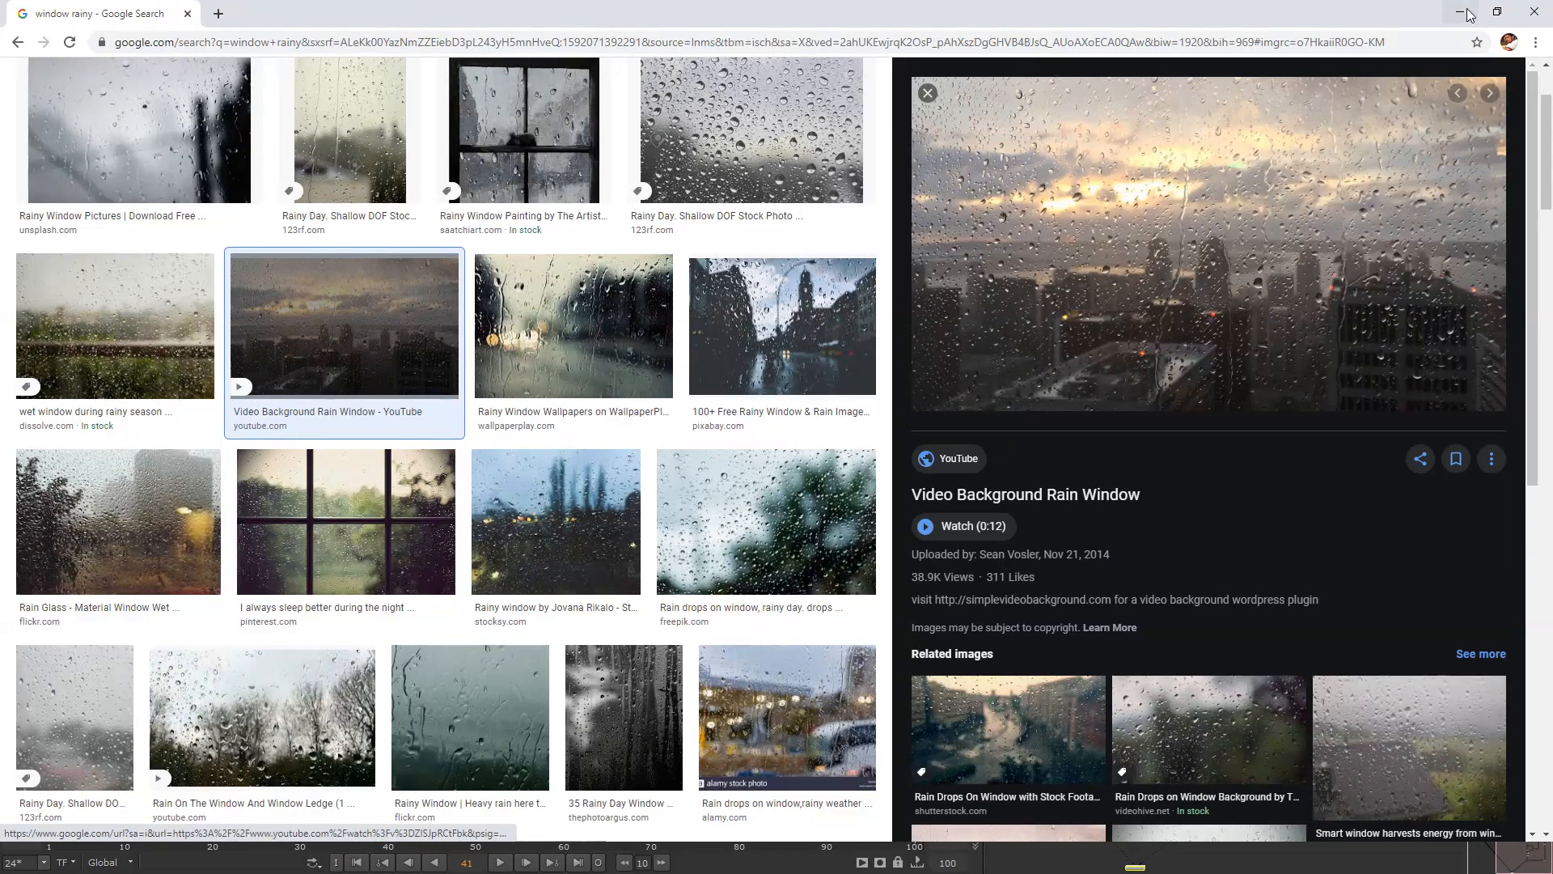
pyautogui.hotkey('alt', 'Tab')
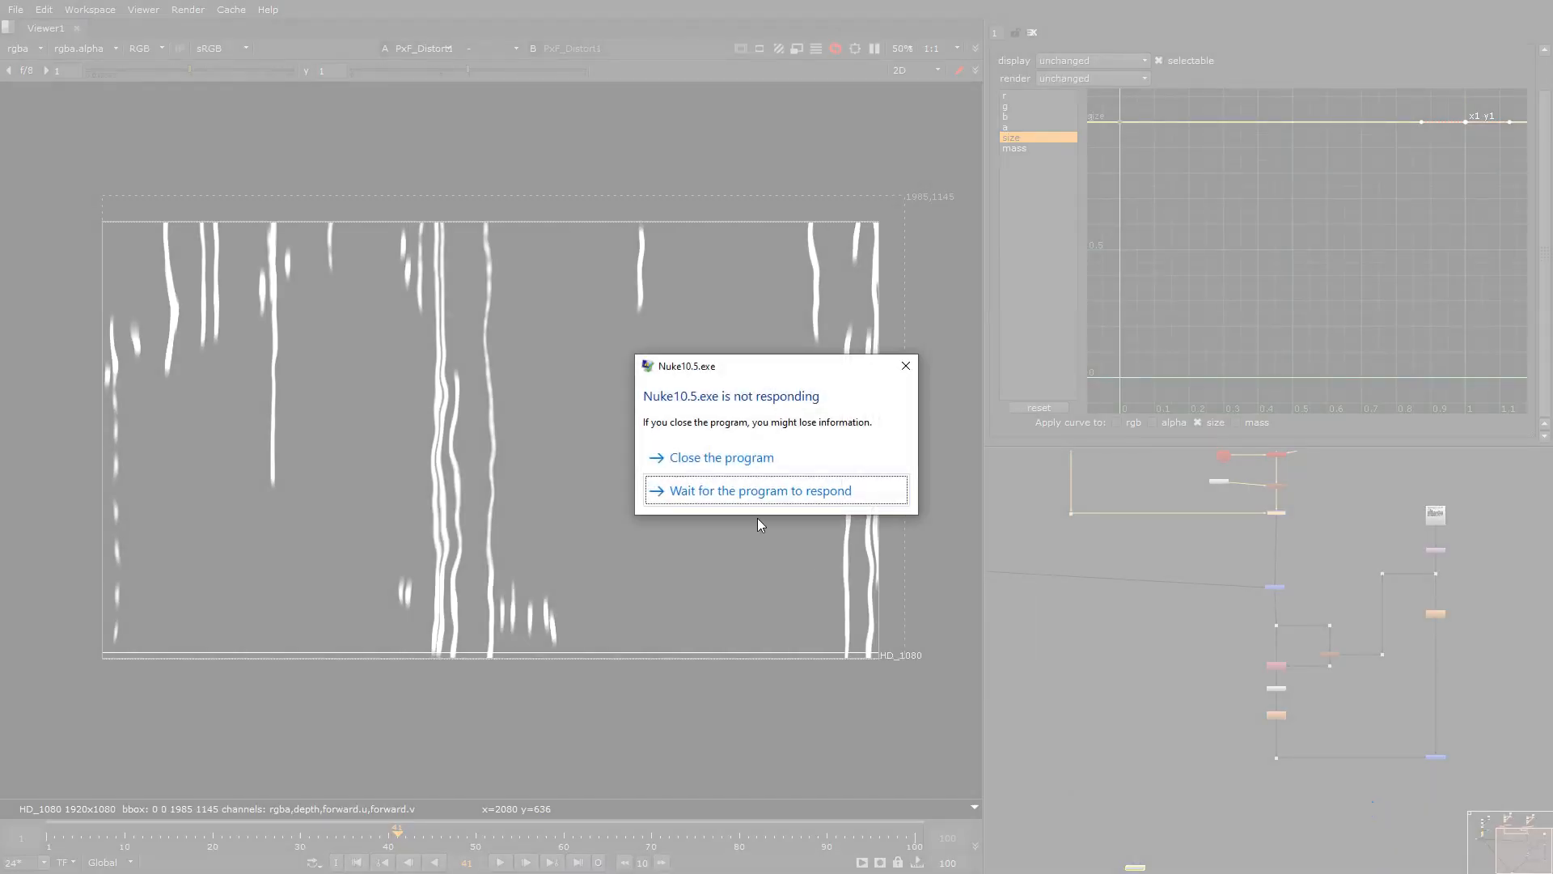
pyautogui.click(744, 453)
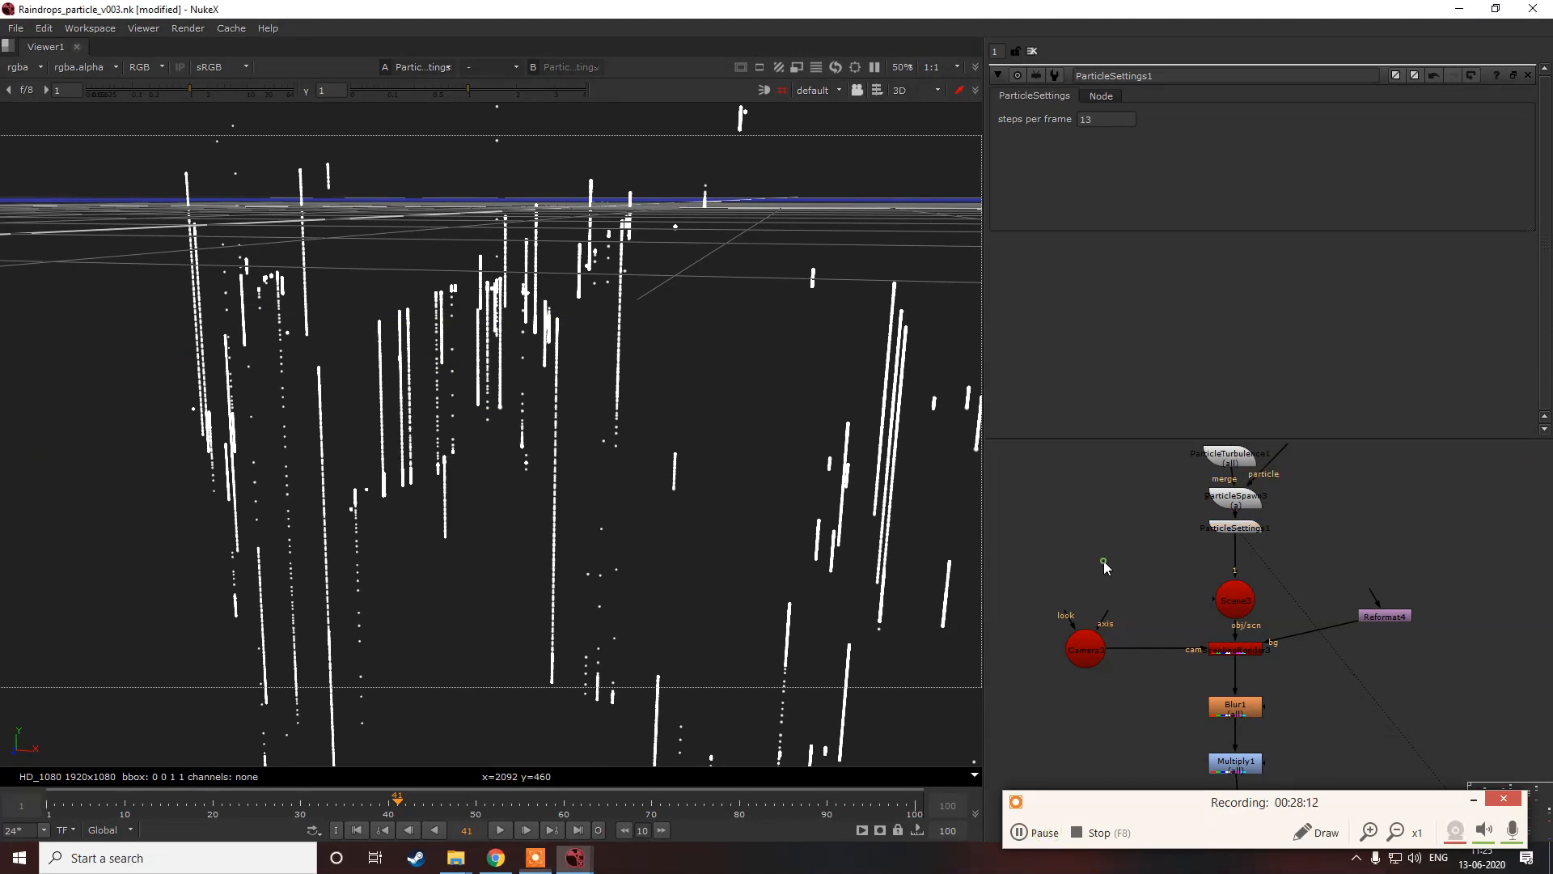
# Step: Examine the reopened node graph around ParticleSettings1 and the branches leading to the Merge nodes
pyautogui.moveTo(1143, 537); pyautogui.dragTo(1143, 466, button='middle')
pyautogui.scroll(-4, 1250, 490)
pyautogui.scroll(3, 1241, 514)
pyautogui.scroll(-2, 1249, 487)
pyautogui.moveTo(1255, 497); pyautogui.dragTo(1240, 518, button='middle')
pyautogui.scroll(3, 1241, 494)
pyautogui.click(1228, 463)
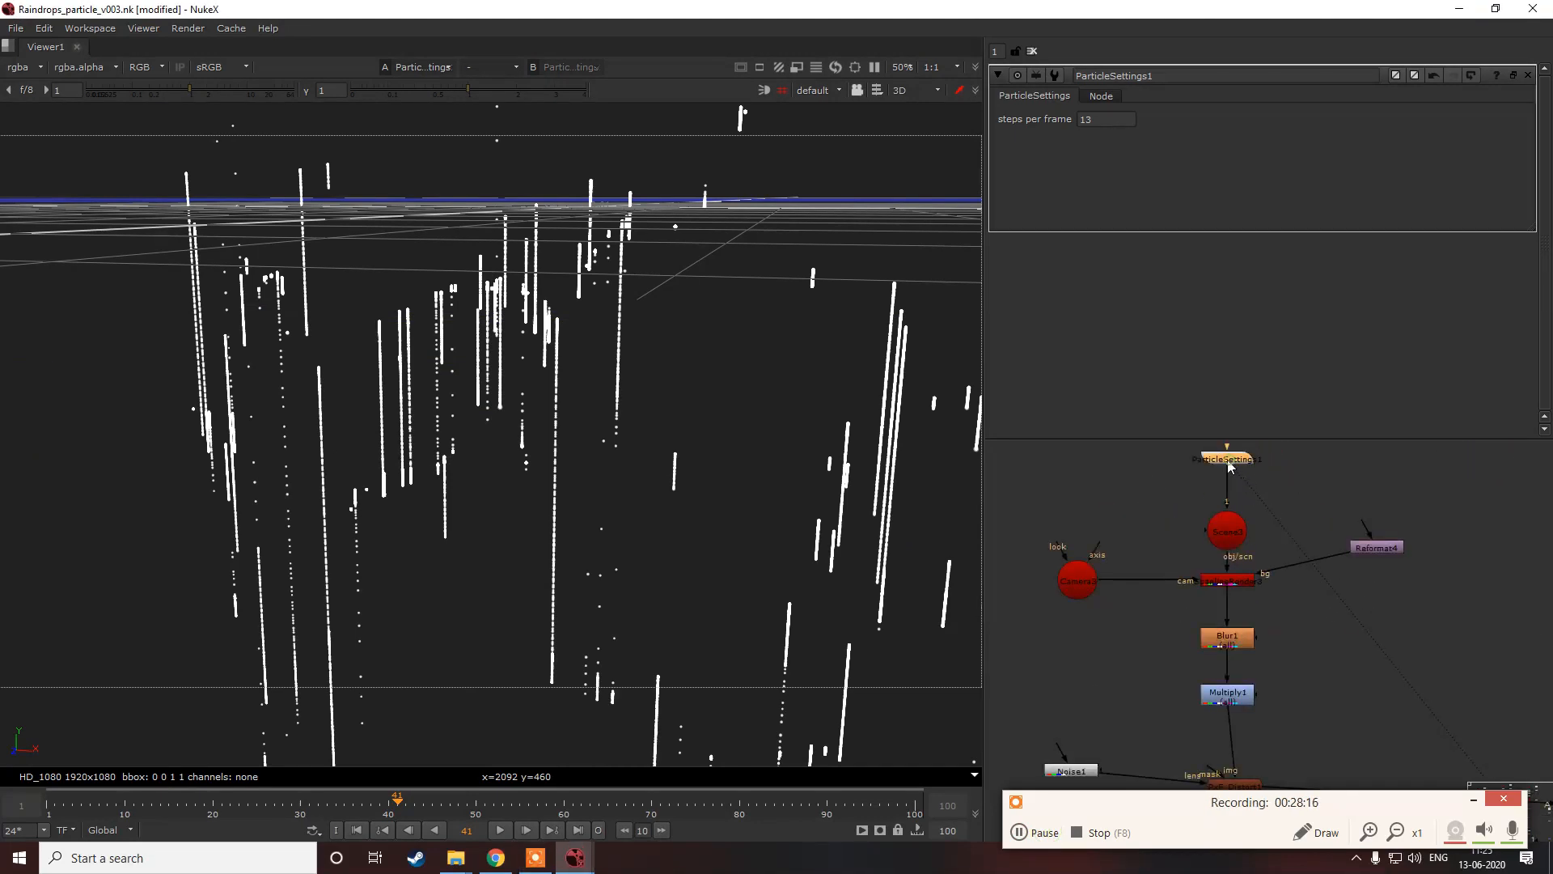
pyautogui.scroll(-3, 1205, 527)
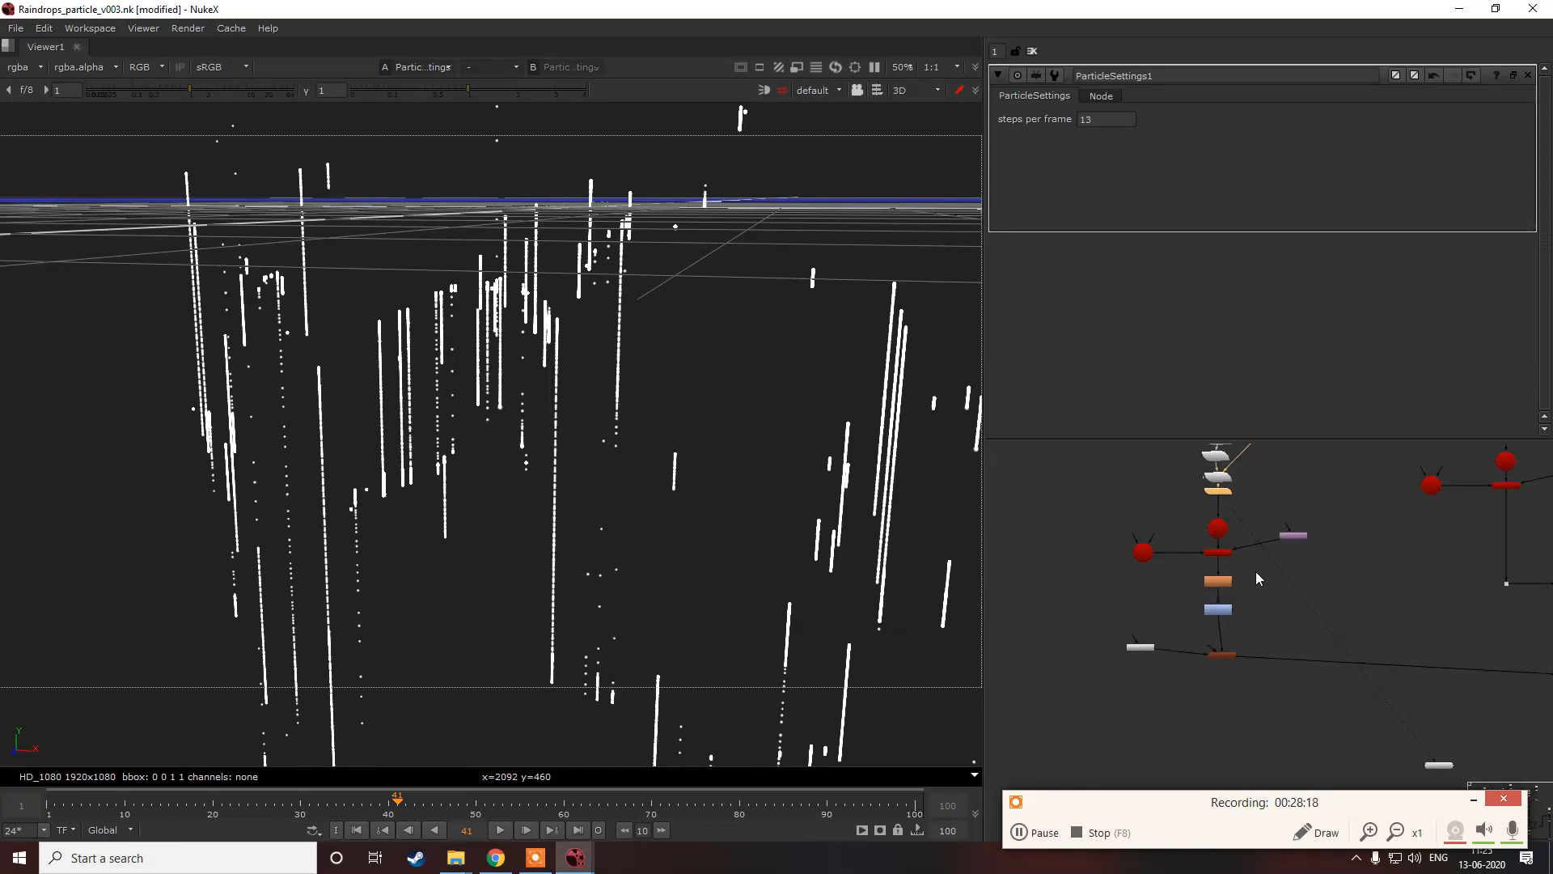
pyautogui.moveTo(1301, 588); pyautogui.dragTo(1255, 571, button='middle')
pyautogui.scroll(-4, 1213, 611)
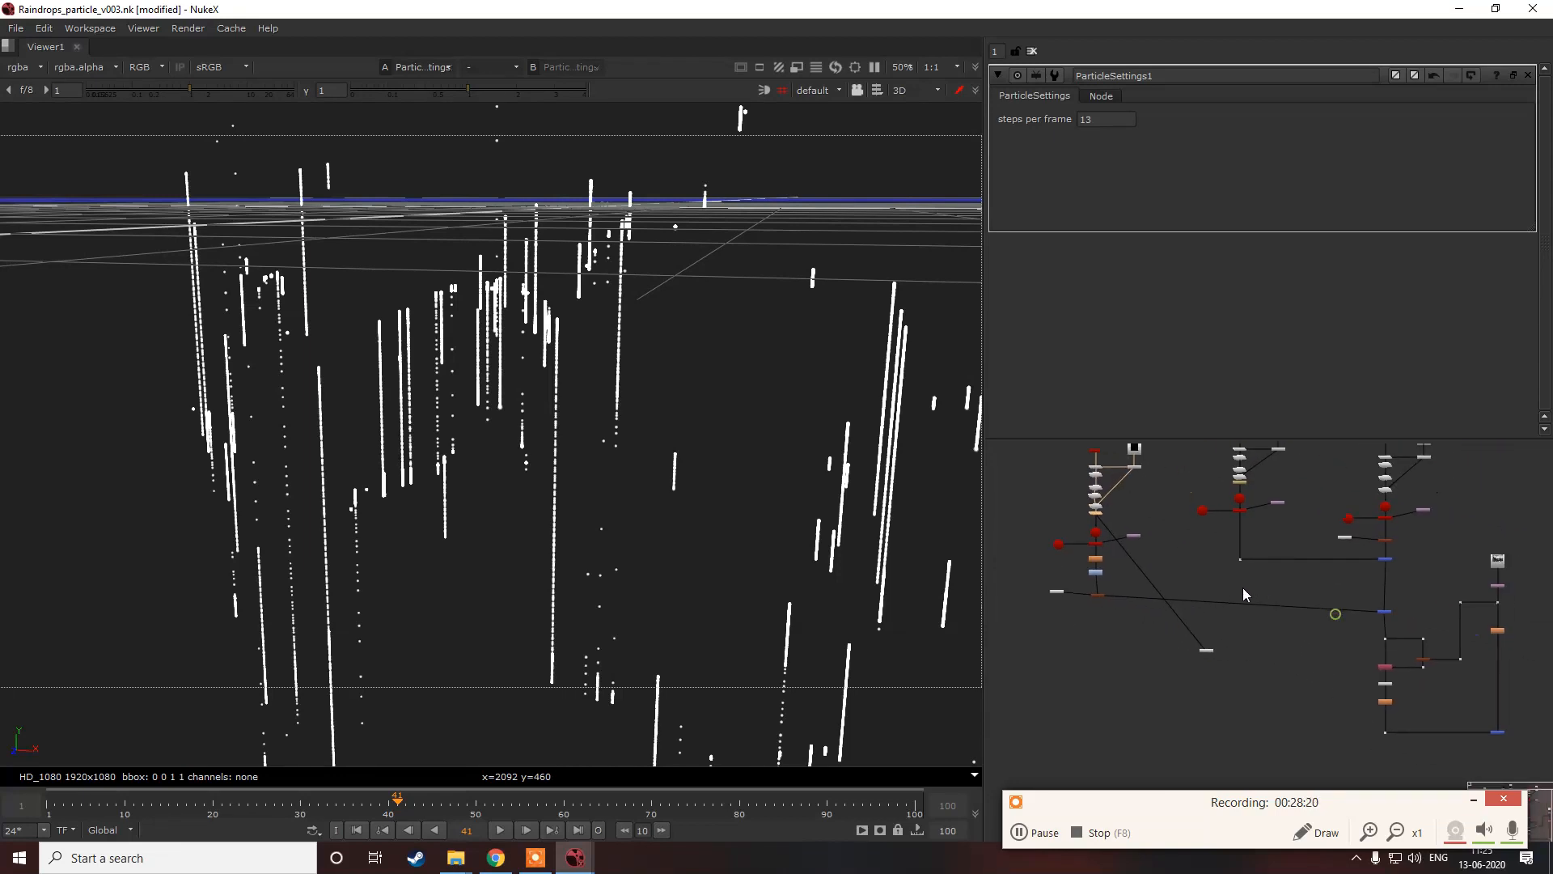
# Step: View the output of the final Merge1 composite and turn off the viewer overlay
pyautogui.moveTo(1406, 628); pyautogui.dragTo(1408, 631)
pyautogui.press('1')
pyautogui.moveTo(1458, 671); pyautogui.dragTo(1405, 625, button='middle')
pyautogui.moveTo(1412, 653); pyautogui.dragTo(1465, 715)
pyautogui.press('1')
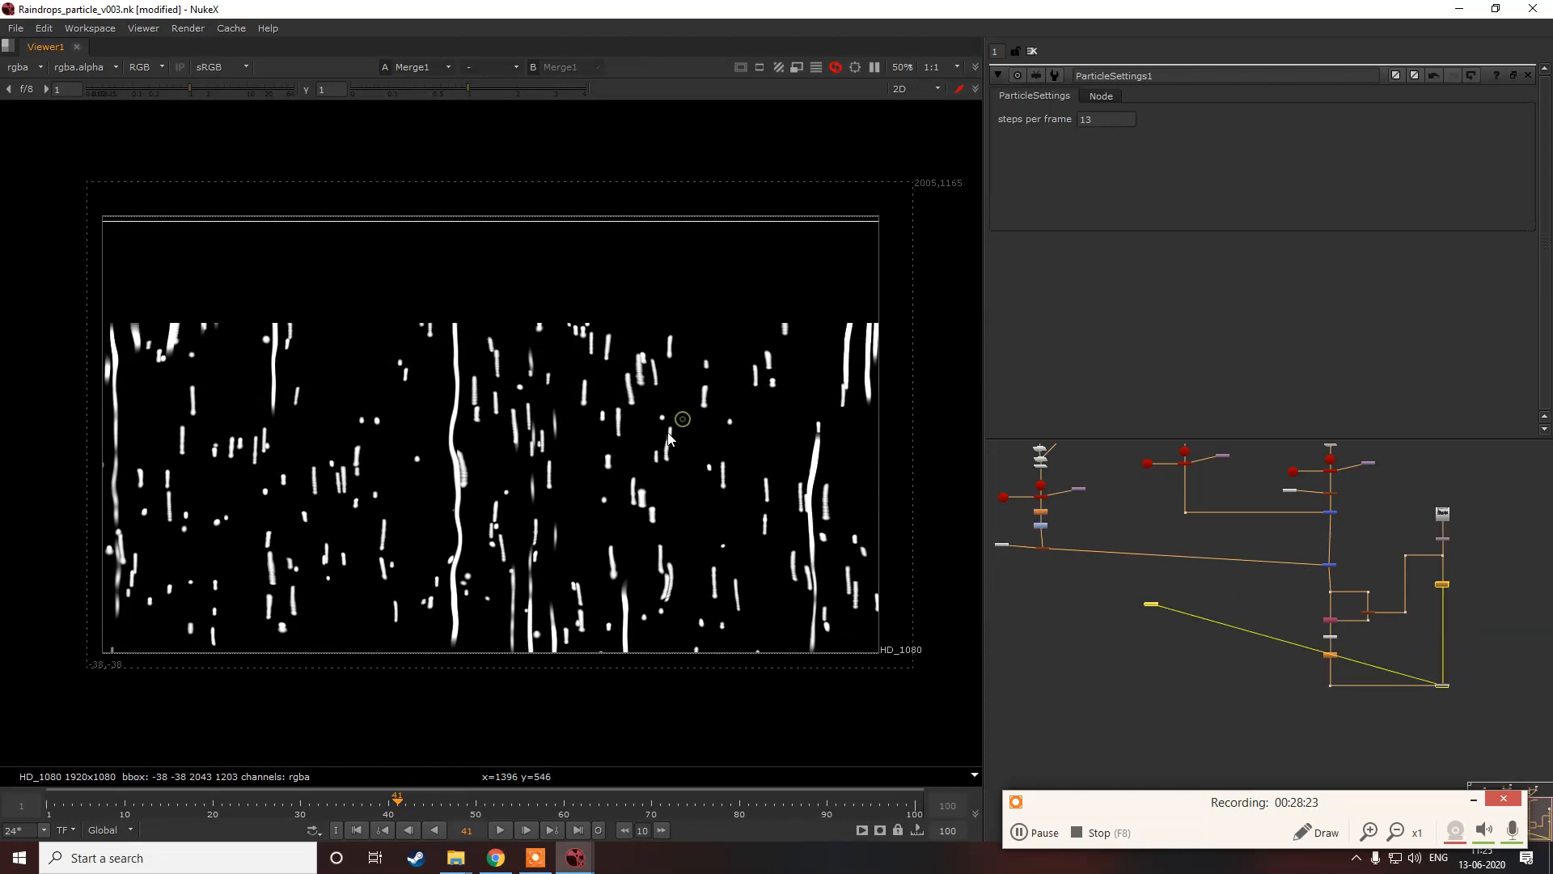
pyautogui.rightClick(733, 320)
pyautogui.click(744, 330)
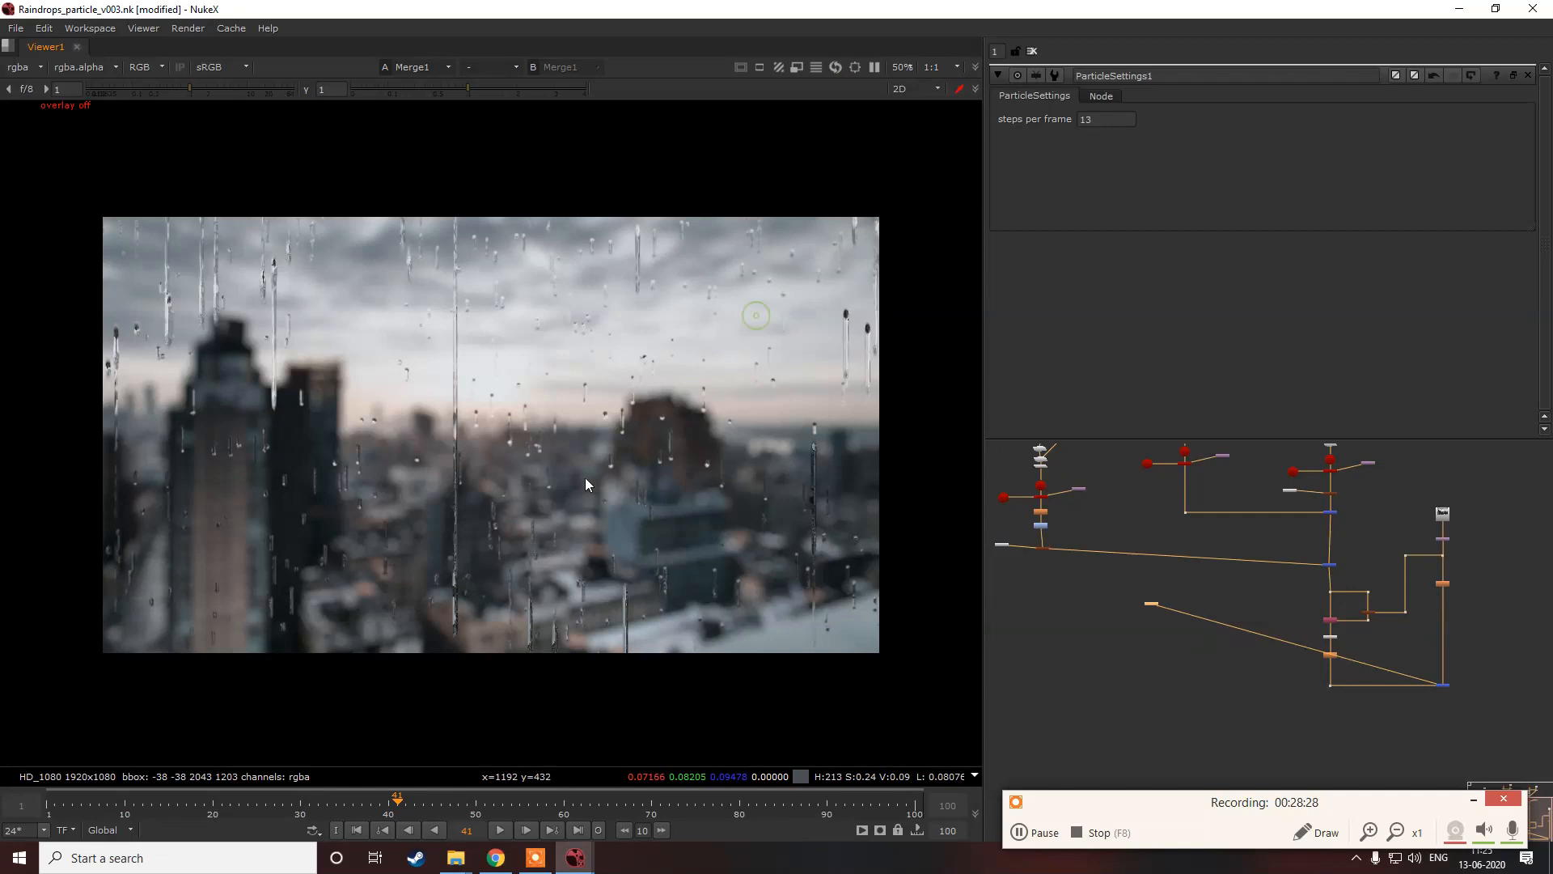
# Step: View the output of PxF_Distort1 and then of the Merge3 node combining the raindrop layers
pyautogui.scroll(3, 440, 414)
pyautogui.scroll(4, 1144, 512)
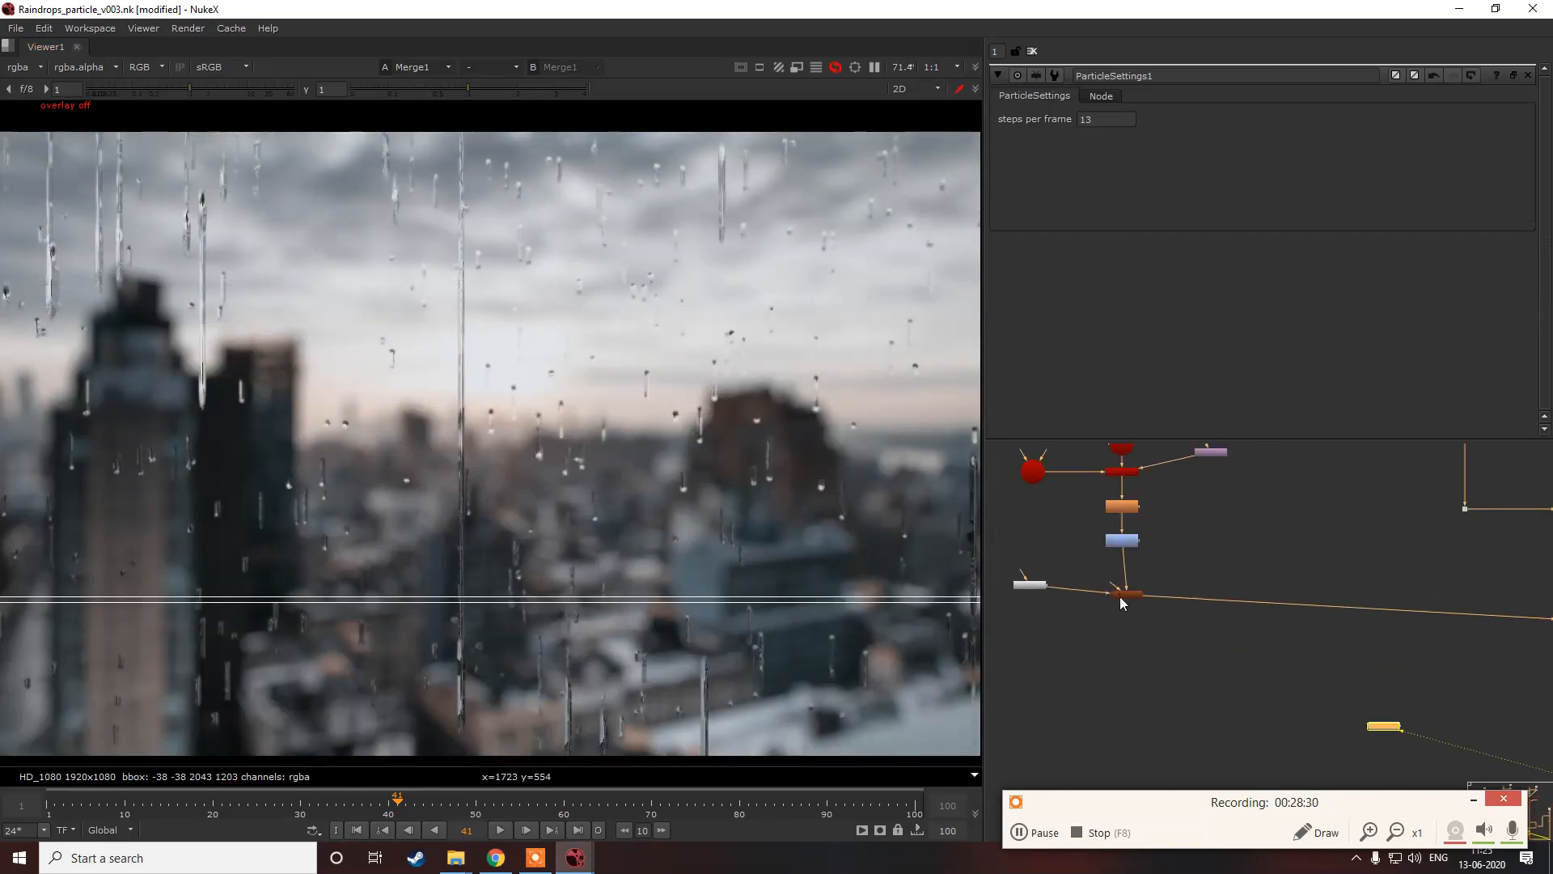
pyautogui.click(1129, 595)
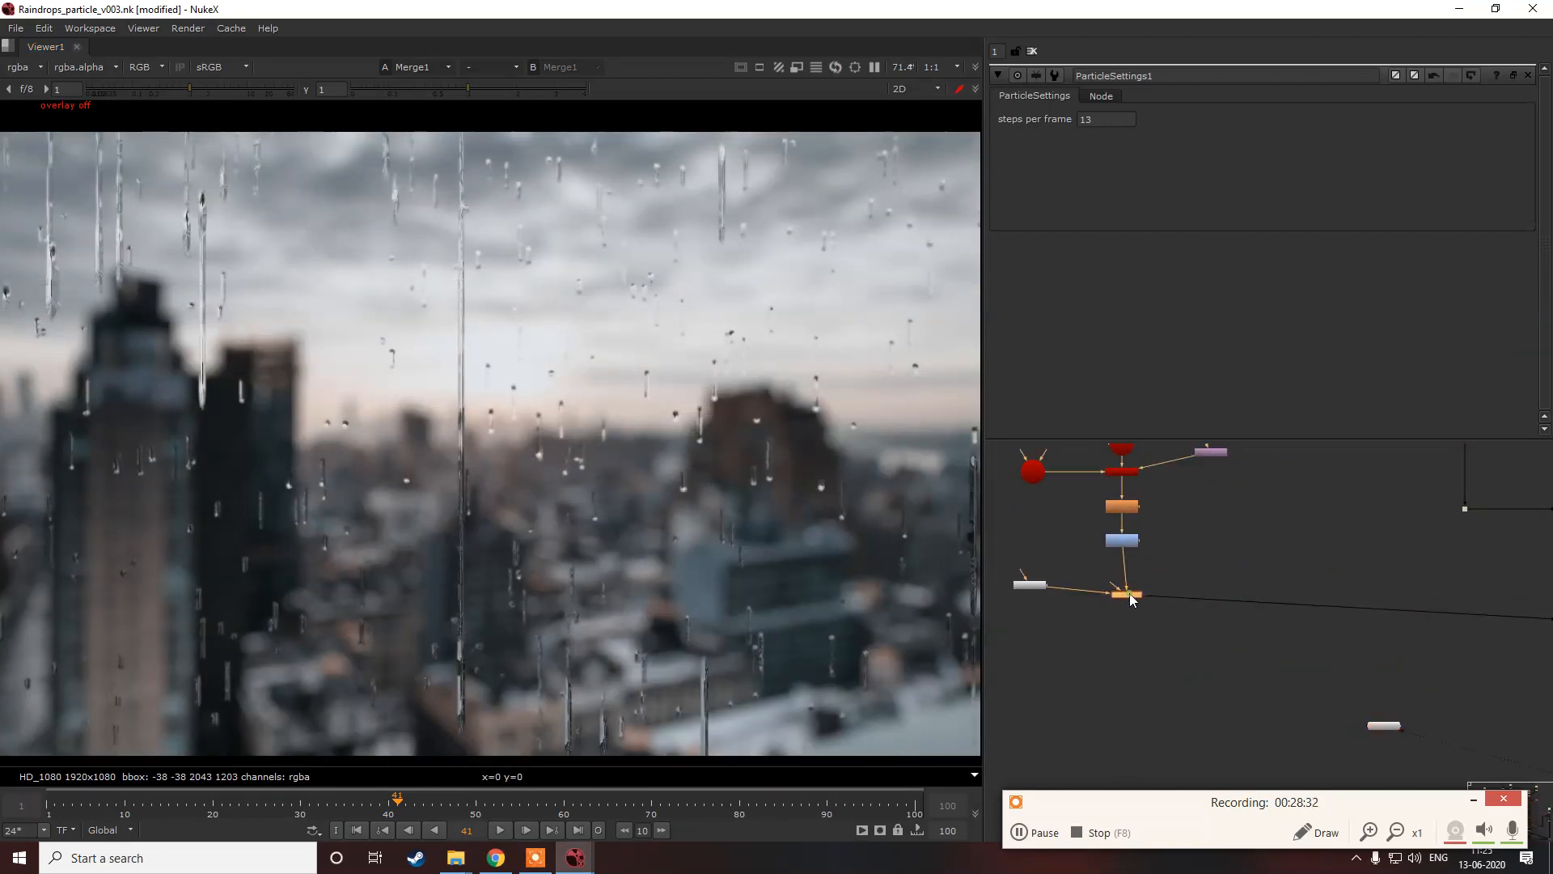
pyautogui.press('1')
pyautogui.scroll(-5, 1129, 590)
pyautogui.scroll(3, 1403, 610)
pyautogui.moveTo(1336, 572); pyautogui.dragTo(1379, 618)
pyautogui.press('1')
pyautogui.click(1378, 618)
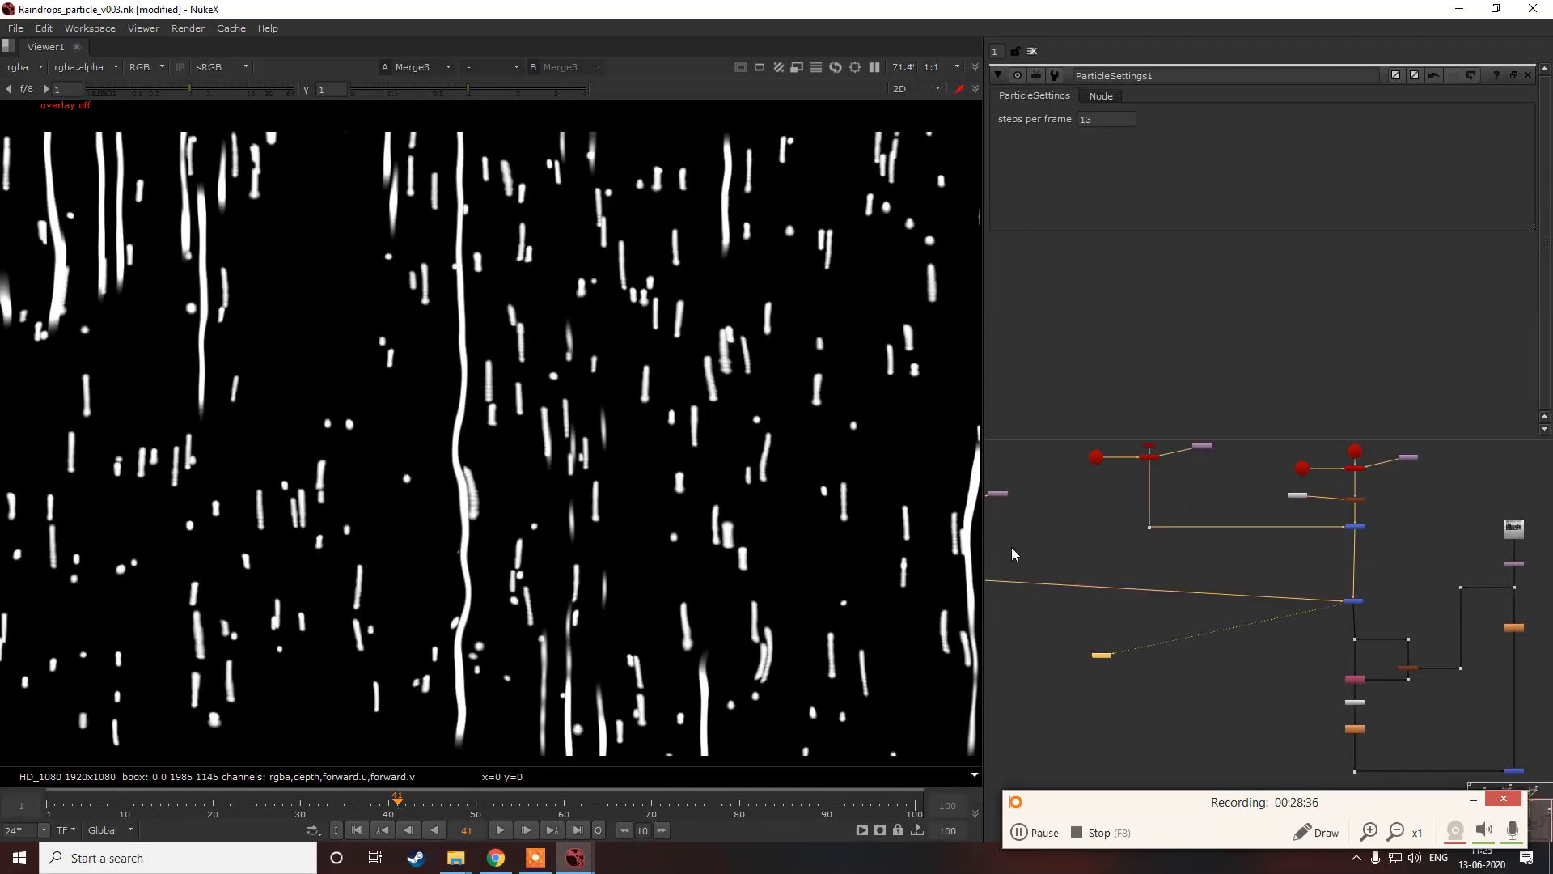
# Step: View the outputs of the Copy1 and Premult1 nodes below Merge3
pyautogui.scroll(5, 1287, 599)
pyautogui.click(1313, 644)
pyautogui.click(1315, 686)
pyautogui.moveTo(1315, 686); pyautogui.dragTo(1275, 628, button='middle')
pyautogui.press('1')
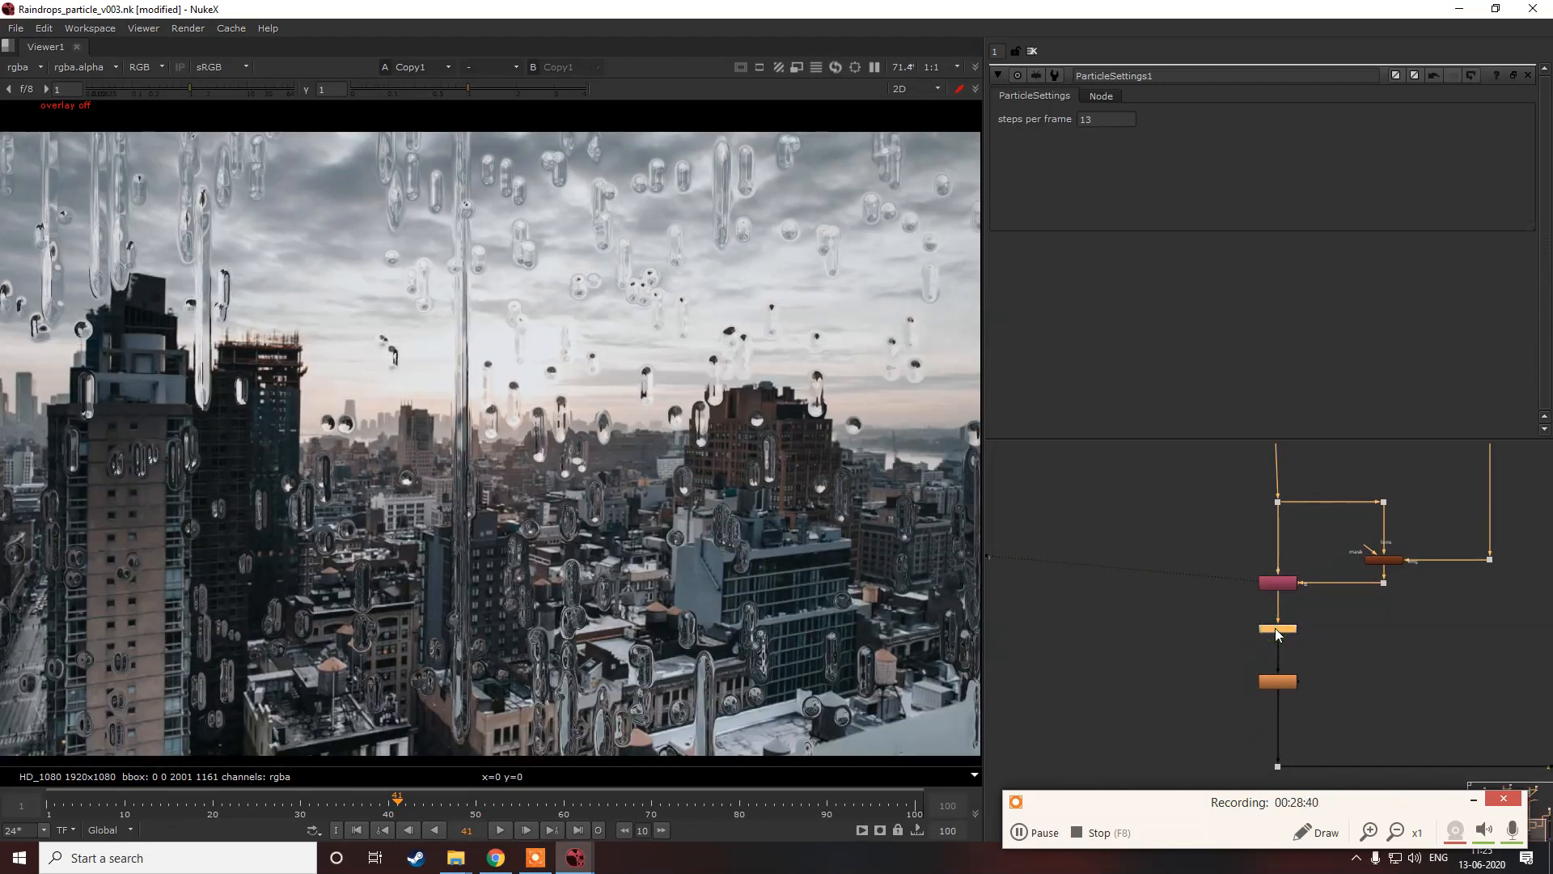
pyautogui.press('1')
pyautogui.scroll(-4, 1289, 611)
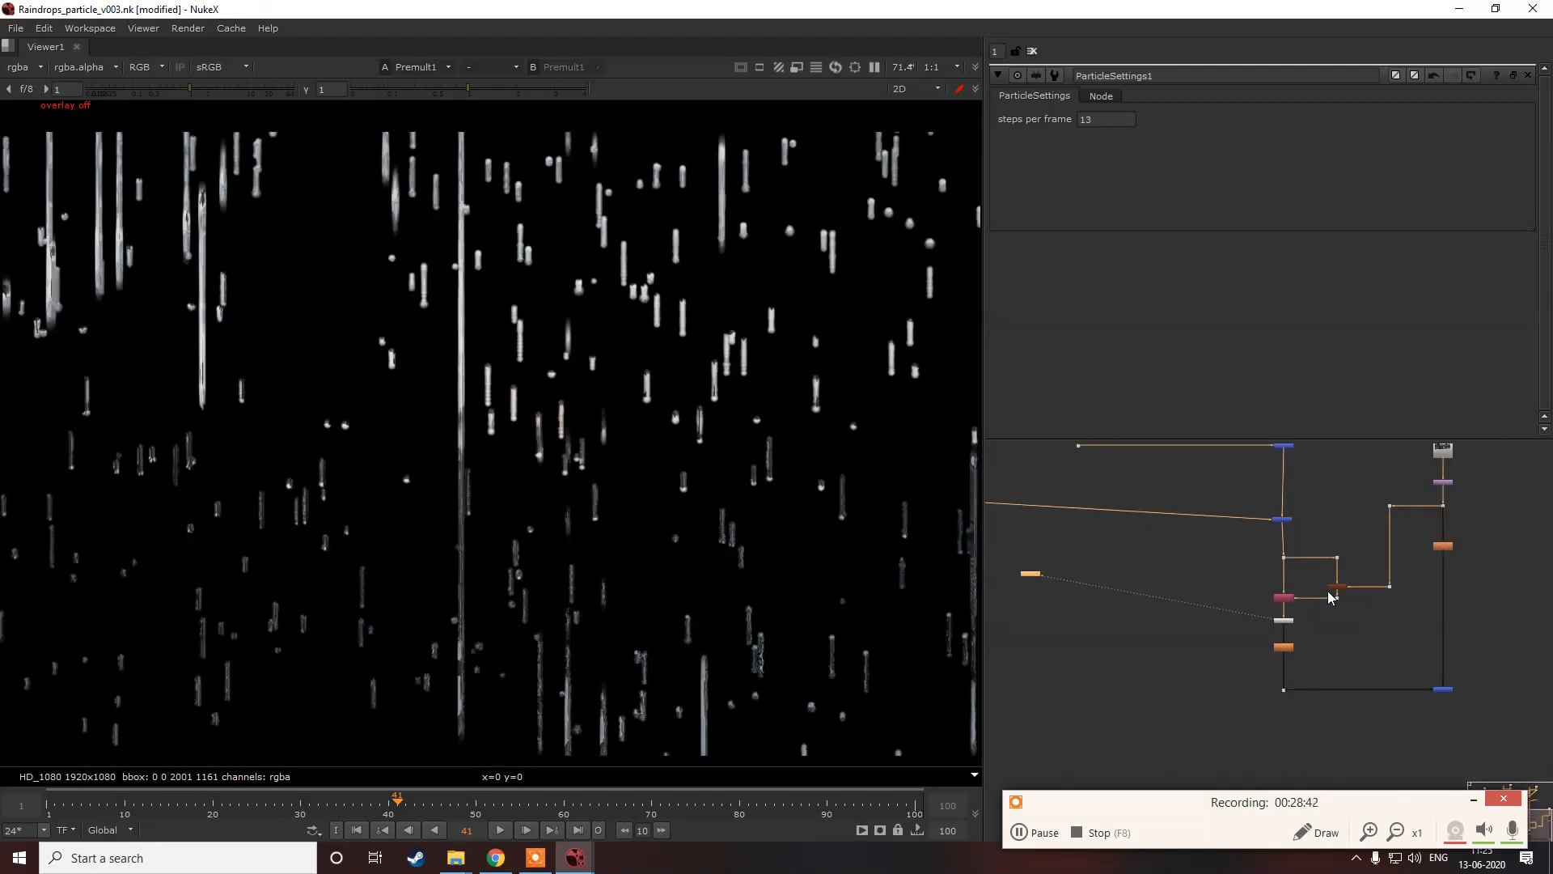
# Step: View the output of Dot1 above the Copy node and compare its alpha channel with its colour channels
pyautogui.scroll(4, 1294, 603)
pyautogui.moveTo(1191, 495); pyautogui.dragTo(1241, 540)
pyautogui.press('1')
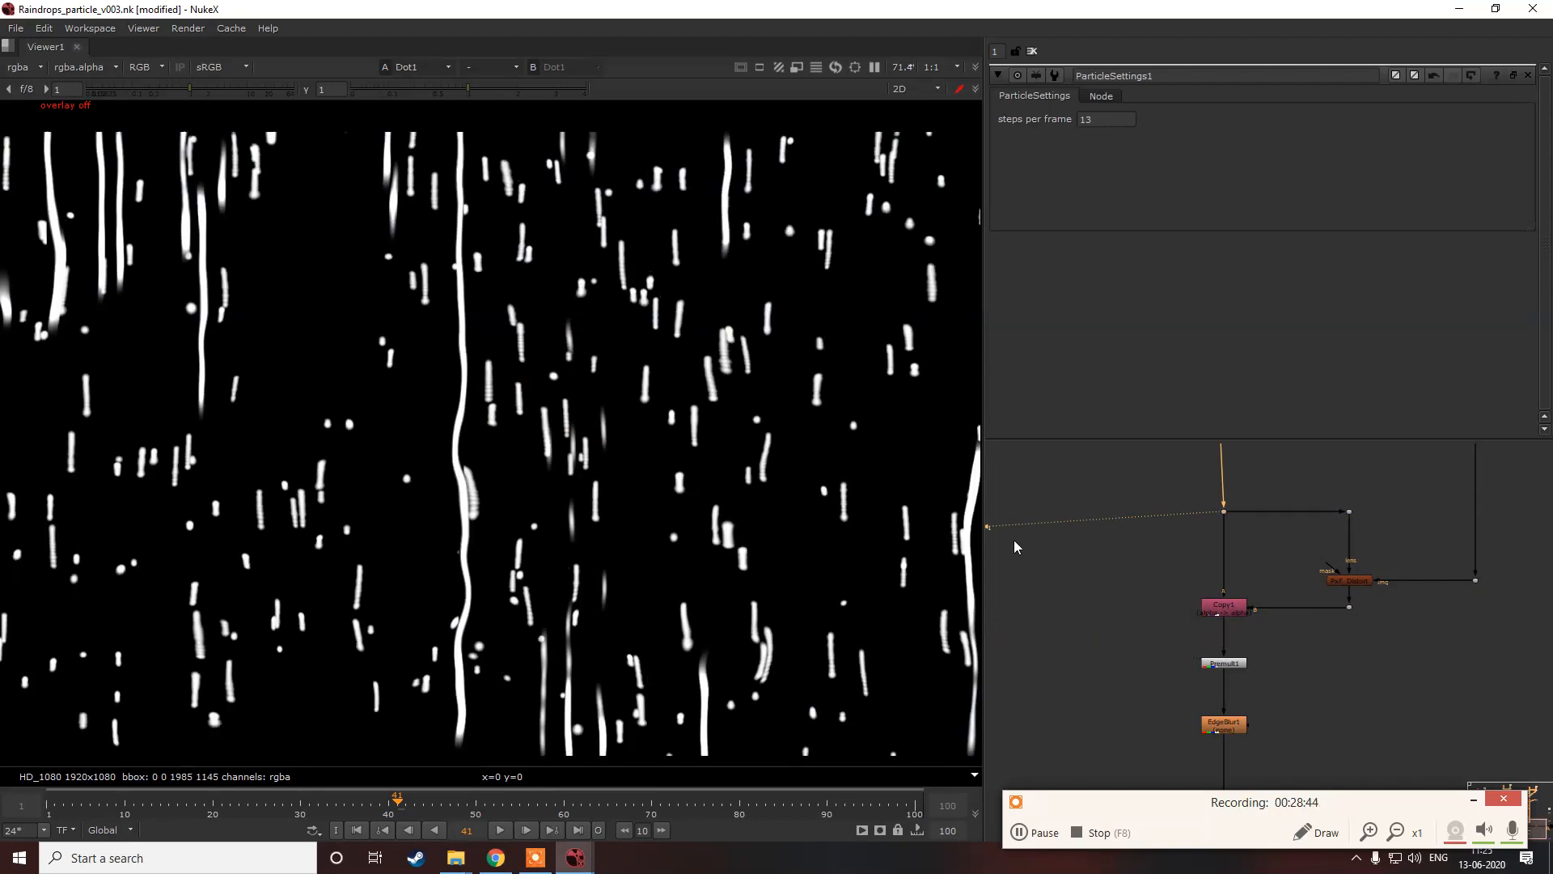
pyautogui.press('a')
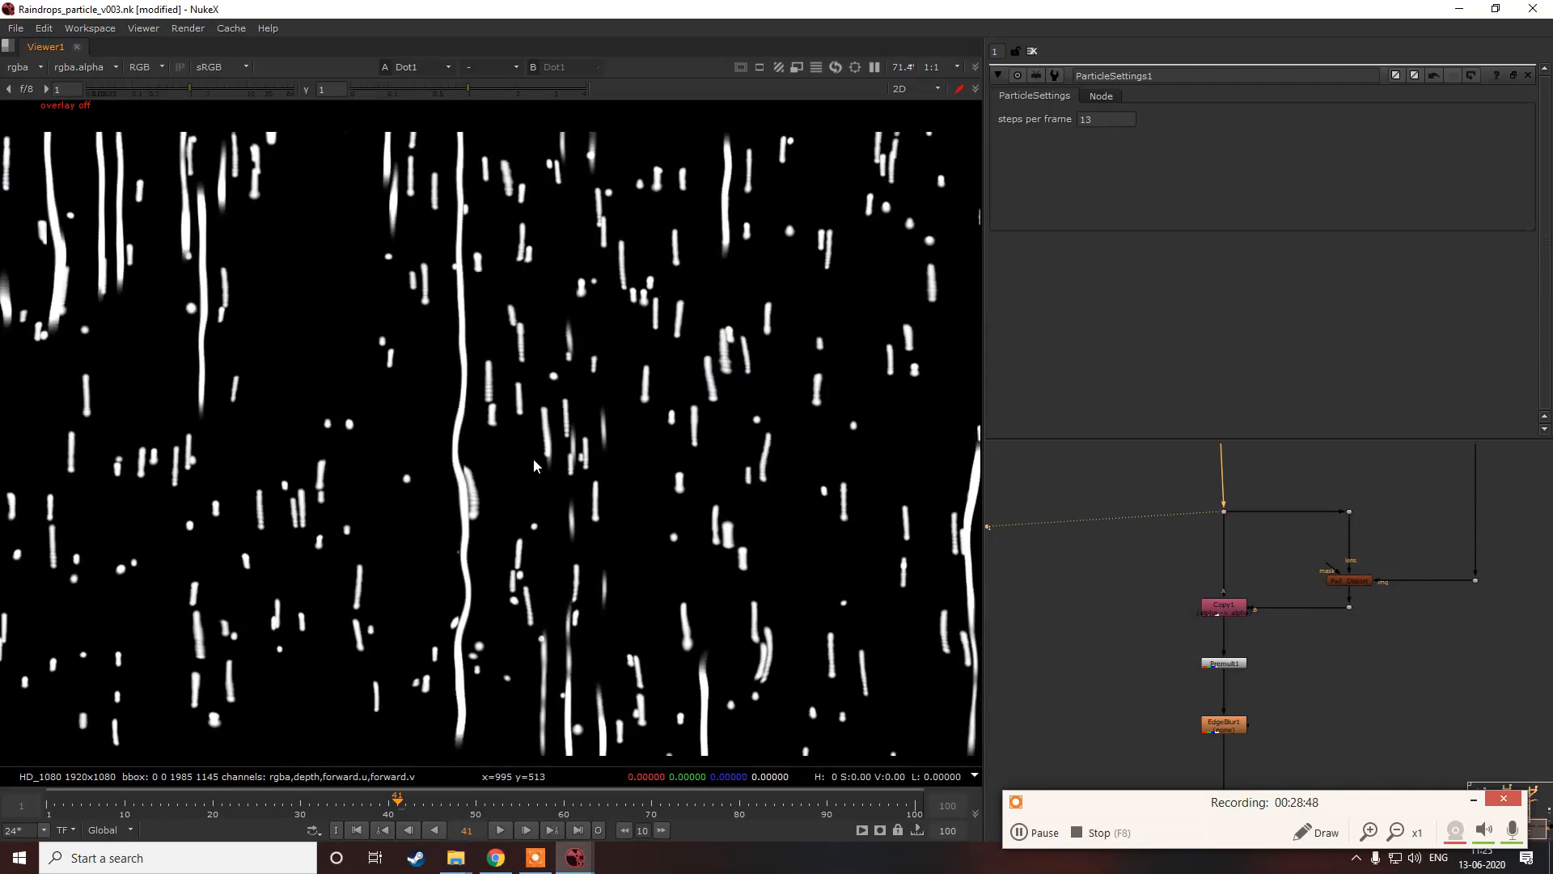
pyautogui.press('a')
pyautogui.press('a')
# Step: Set the channels of PxF_Distort2 to rgba
pyautogui.scroll(-6, 1220, 628)
pyautogui.scroll(5, 1294, 494)
pyautogui.click(1257, 530)
pyautogui.doubleClick(1258, 530)
pyautogui.click(1082, 121)
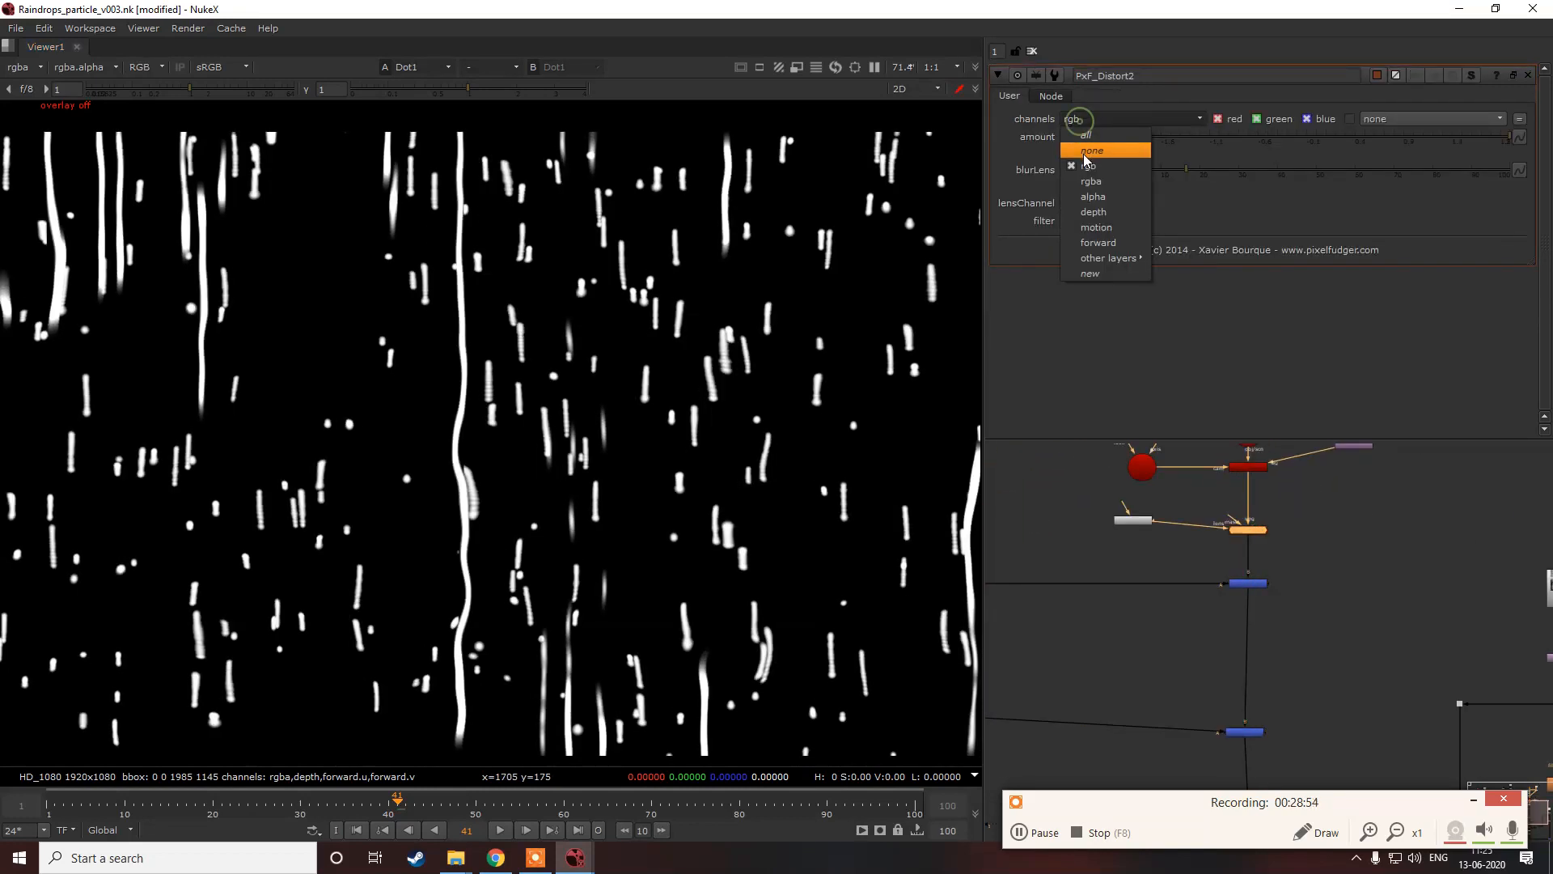
pyautogui.click(1090, 181)
# Step: Set the channels of PxF_Distort1 on the streak branch to rgba
pyautogui.scroll(-3, 1170, 532)
pyautogui.scroll(5, 1170, 532)
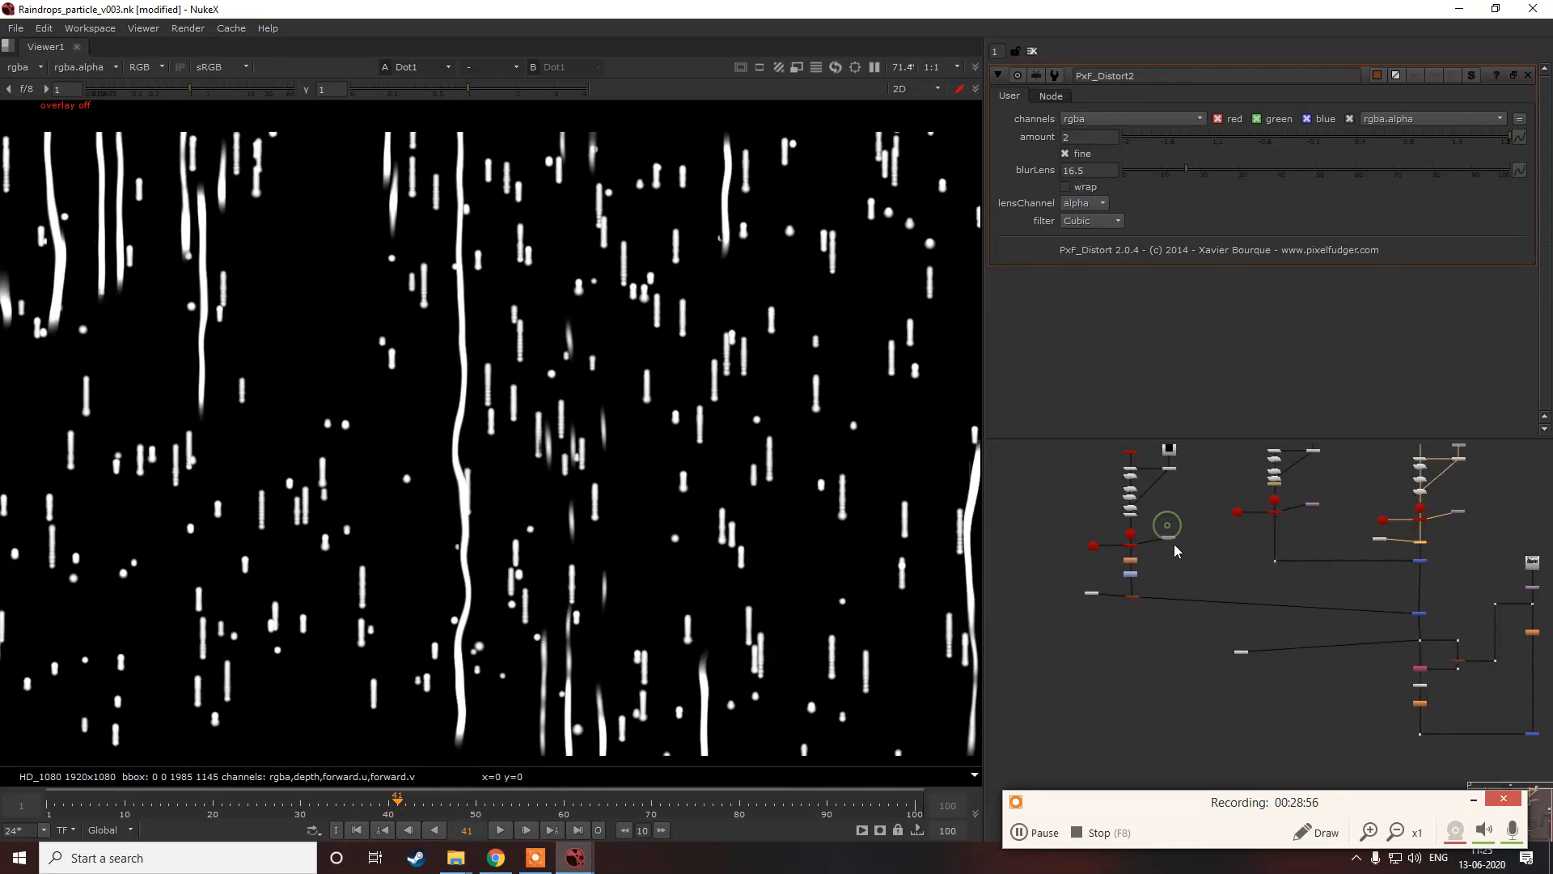
pyautogui.doubleClick(1100, 662)
pyautogui.click(1088, 121)
pyautogui.click(1091, 181)
# Step: View the output of Merge3 and check the distorted raindrops in its alpha channel
pyautogui.scroll(-3, 1202, 512)
pyautogui.scroll(8, 1262, 530)
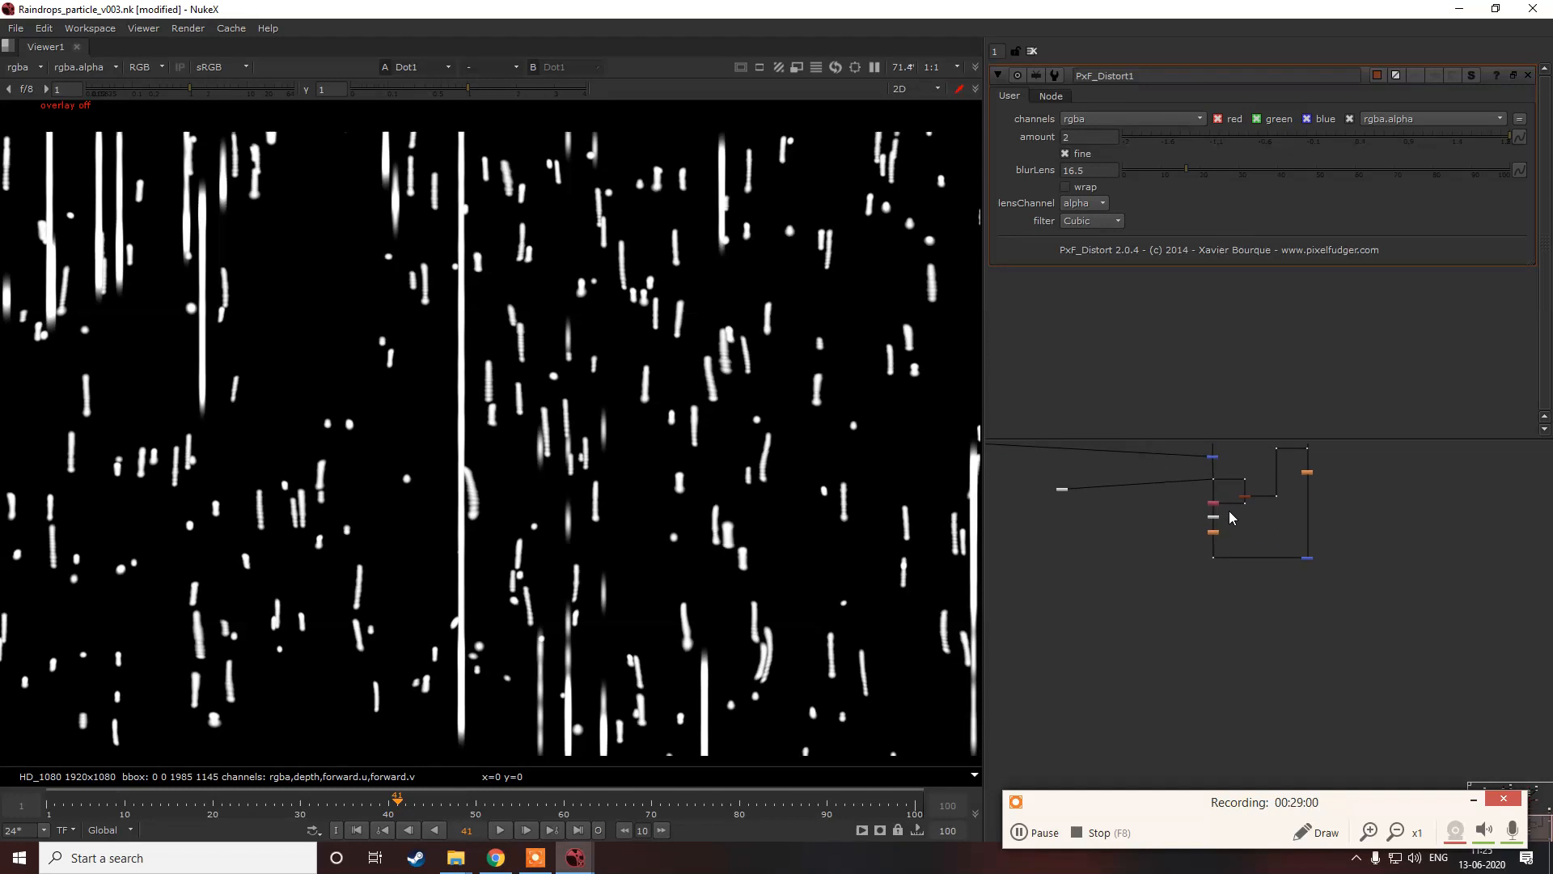
pyautogui.scroll(-5, 1190, 512)
pyautogui.moveTo(1144, 495); pyautogui.dragTo(1124, 522, button='middle')
pyautogui.scroll(5, 1226, 516)
pyautogui.moveTo(1403, 544); pyautogui.dragTo(1234, 534, button='middle')
pyautogui.moveTo(1307, 617); pyautogui.dragTo(1312, 568)
pyautogui.press('a')
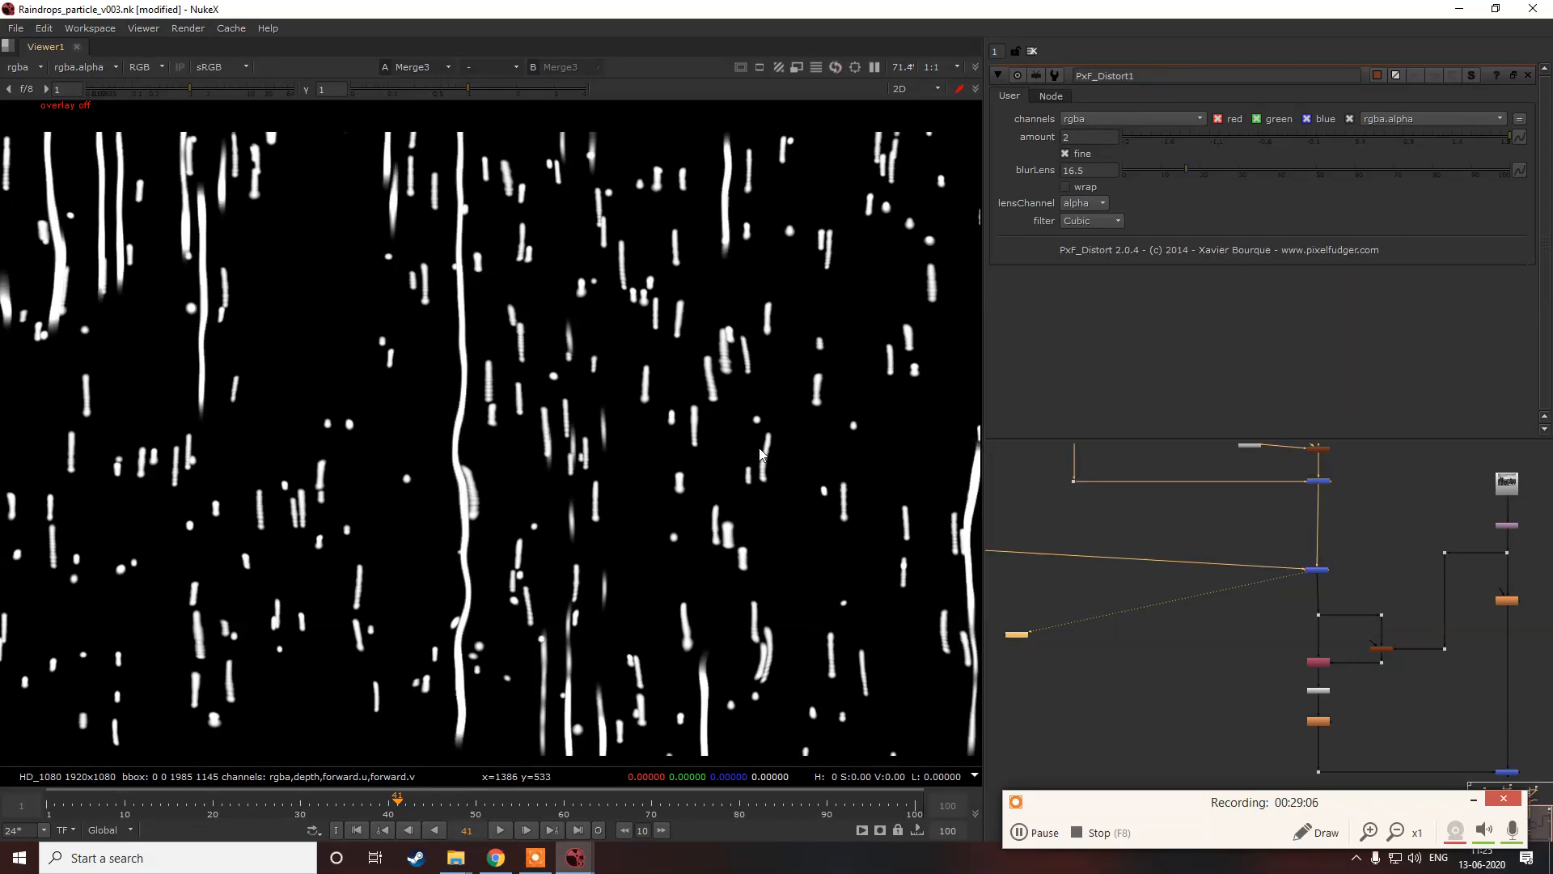
# Step: Check the node chain below Merge3, then view the final Merge1 composite in full colour
pyautogui.moveTo(1406, 706)
pyautogui.mouseDown(button='middle')
pyautogui.moveTo(1351, 614)
pyautogui.moveTo(1128, 542)
pyautogui.mouseUp(button='middle')
pyautogui.scroll(3, 1273, 586)
pyautogui.click(1247, 600)
pyautogui.press('1')
pyautogui.press('a')
pyautogui.moveTo(1245, 572); pyautogui.dragTo(1210, 551, button='middle')
pyautogui.moveTo(1210, 552); pyautogui.dragTo(1304, 644)
pyautogui.press('1')
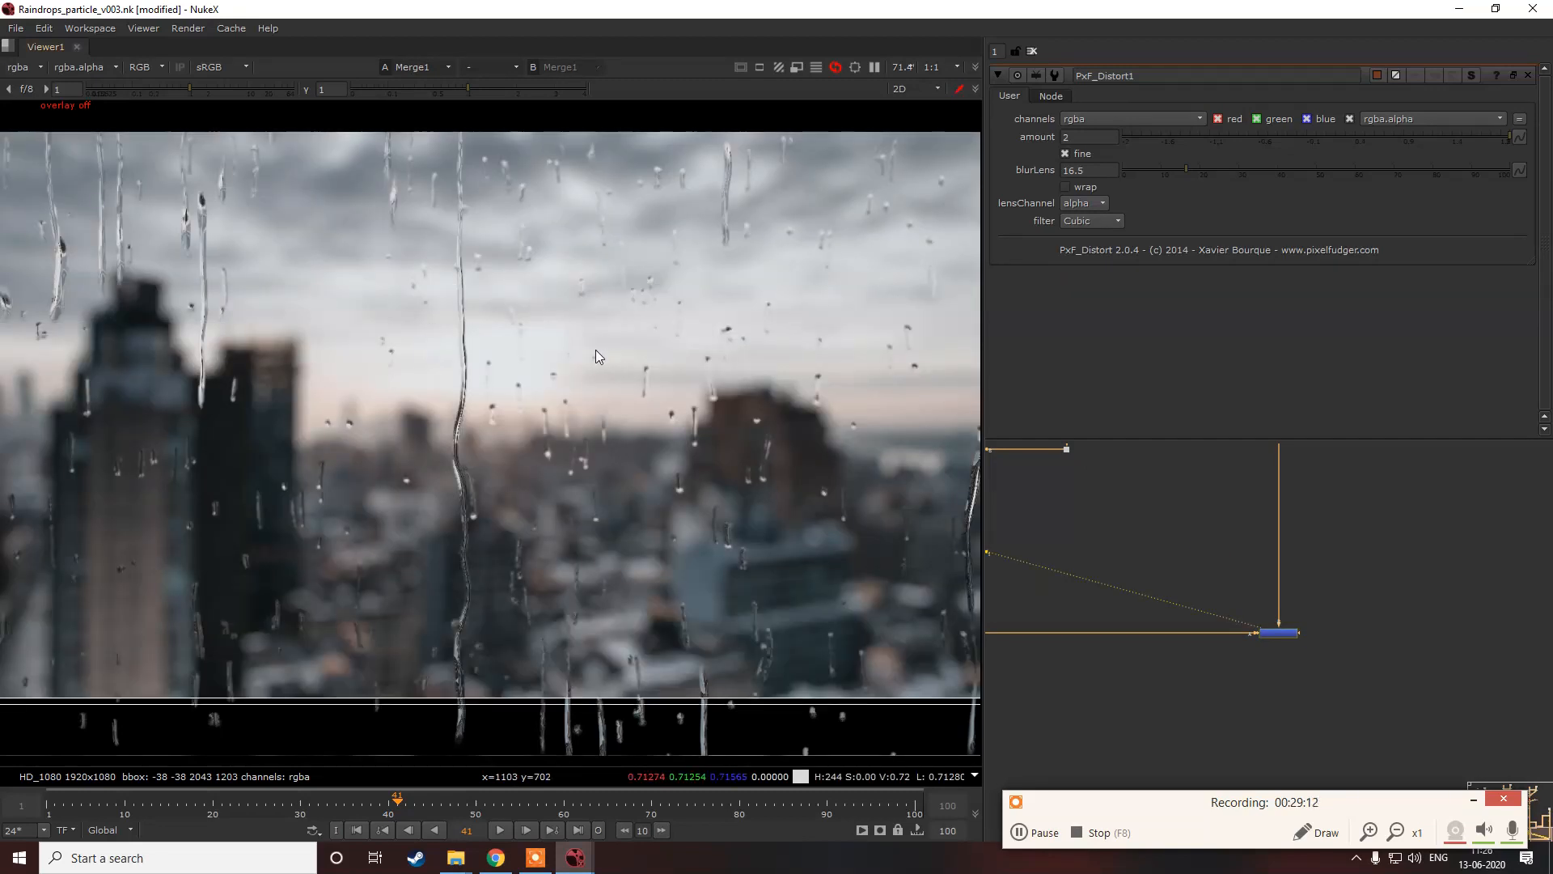
# Step: Set the operation of Merge1 to screen and check the raindrops over the full city background frame
pyautogui.press('f')
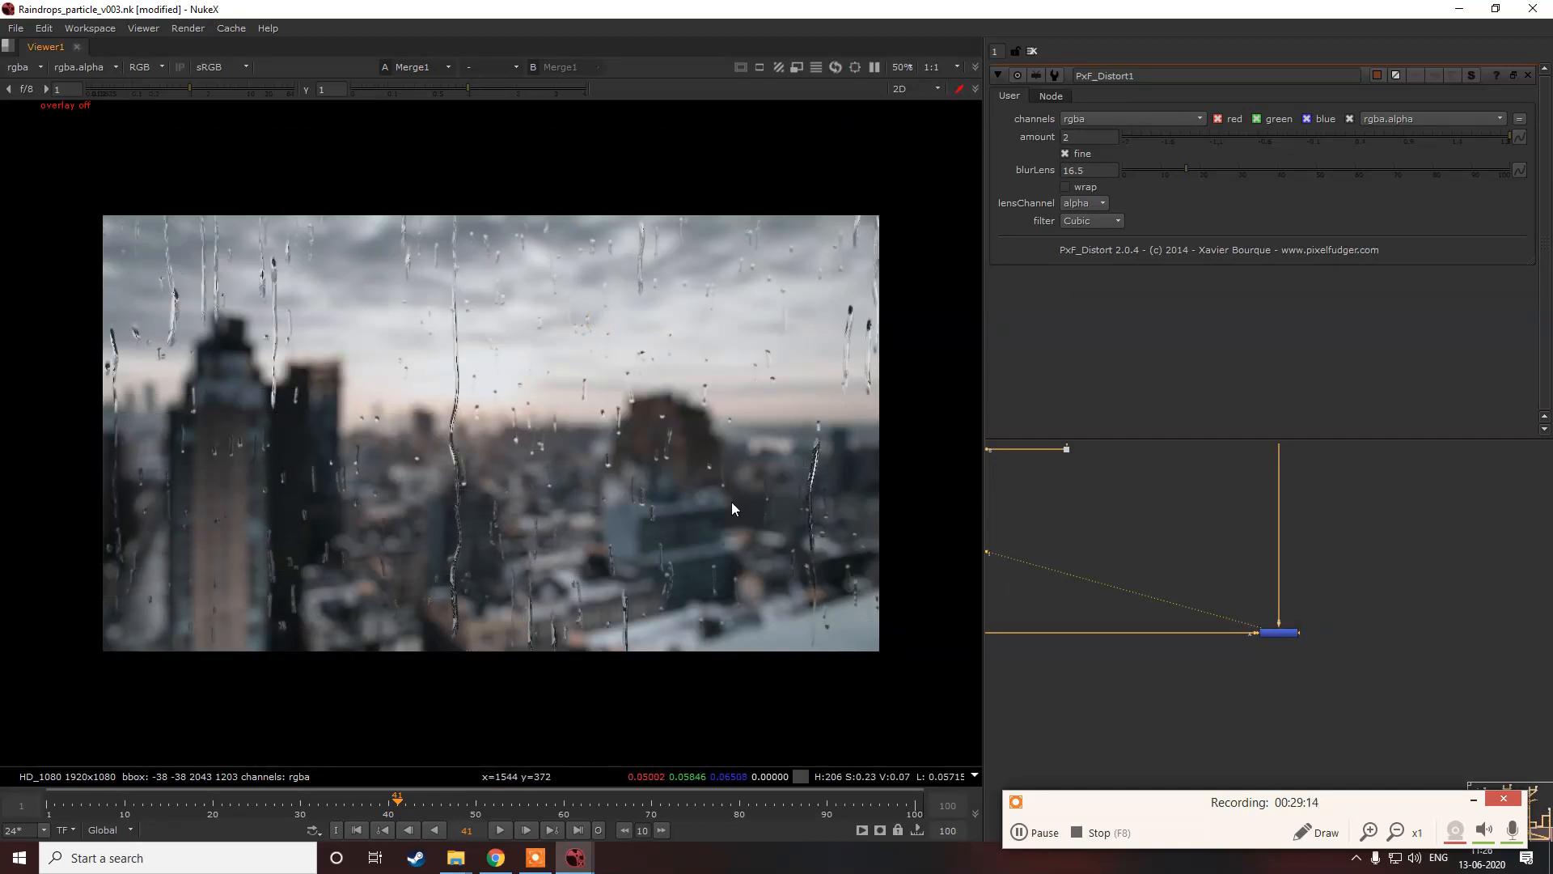
pyautogui.scroll(5, 733, 492)
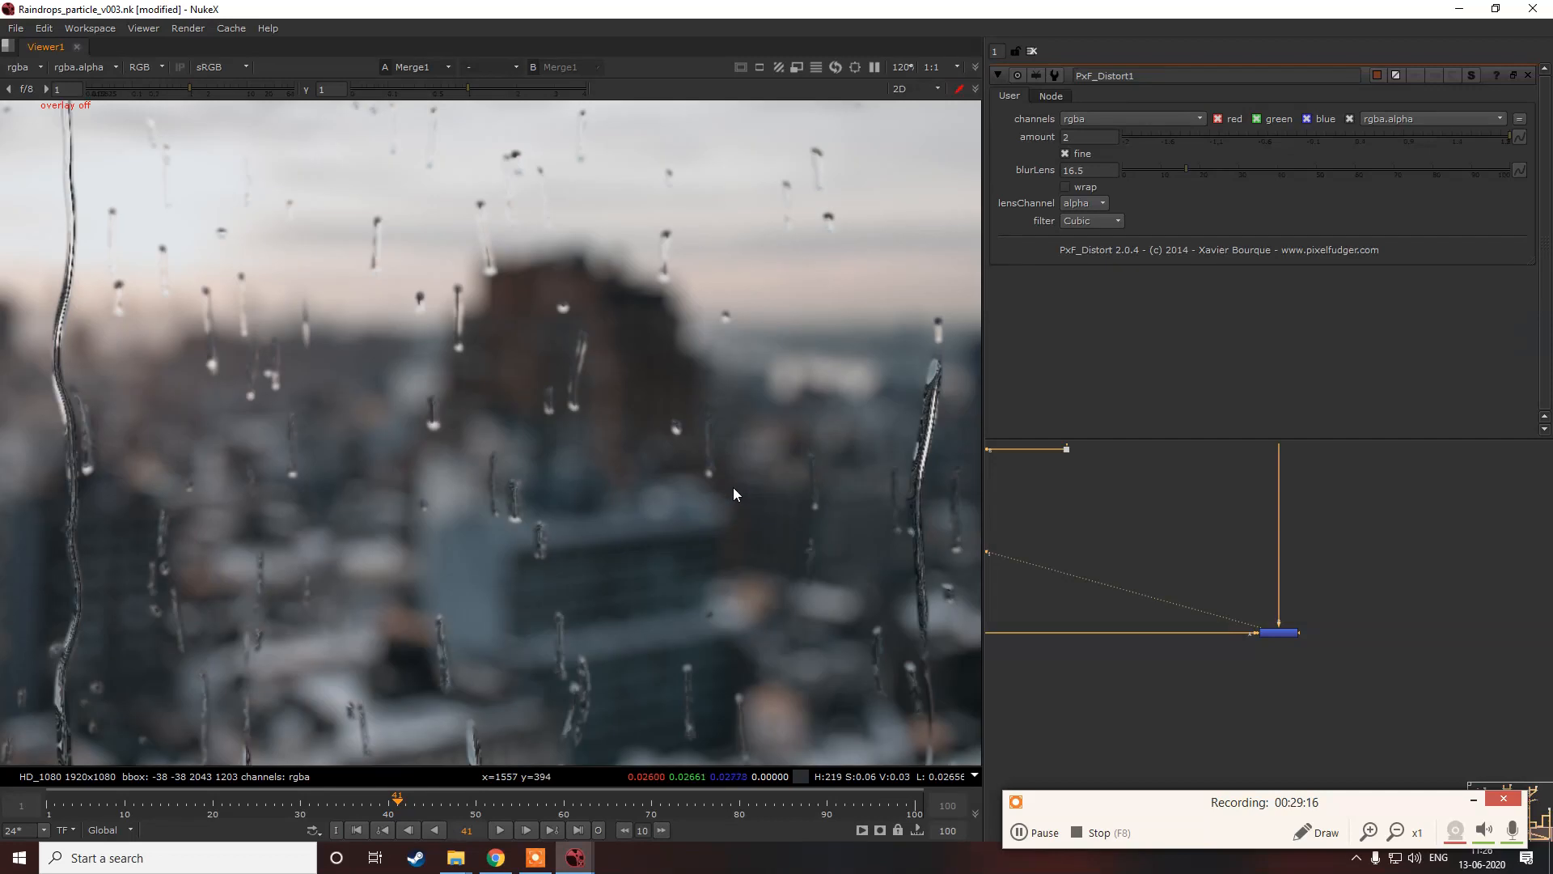
pyautogui.doubleClick(1279, 633)
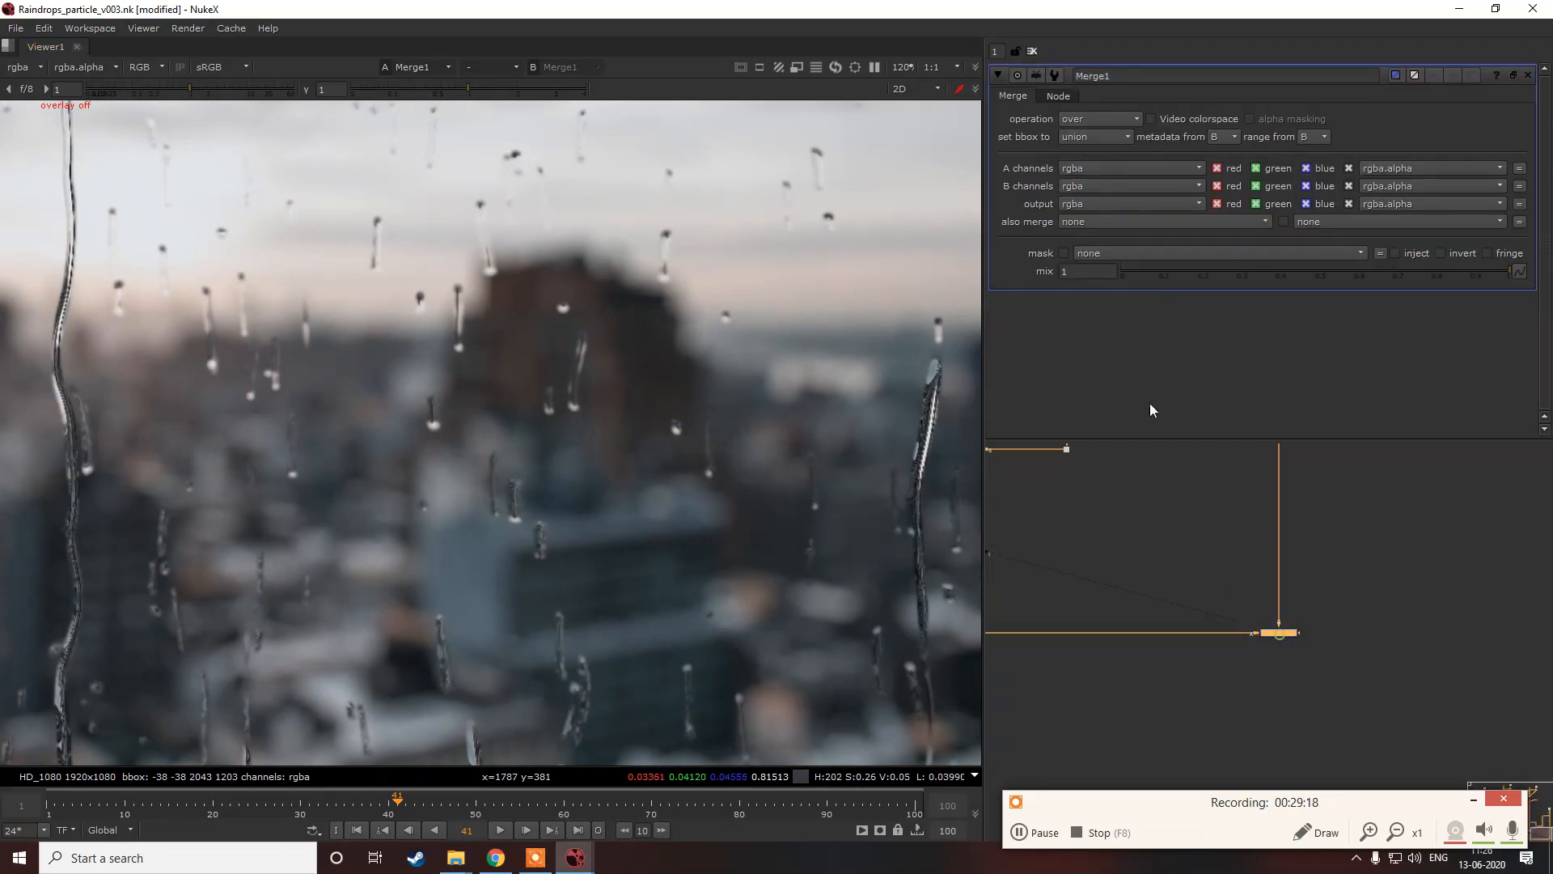
pyautogui.click(1076, 119)
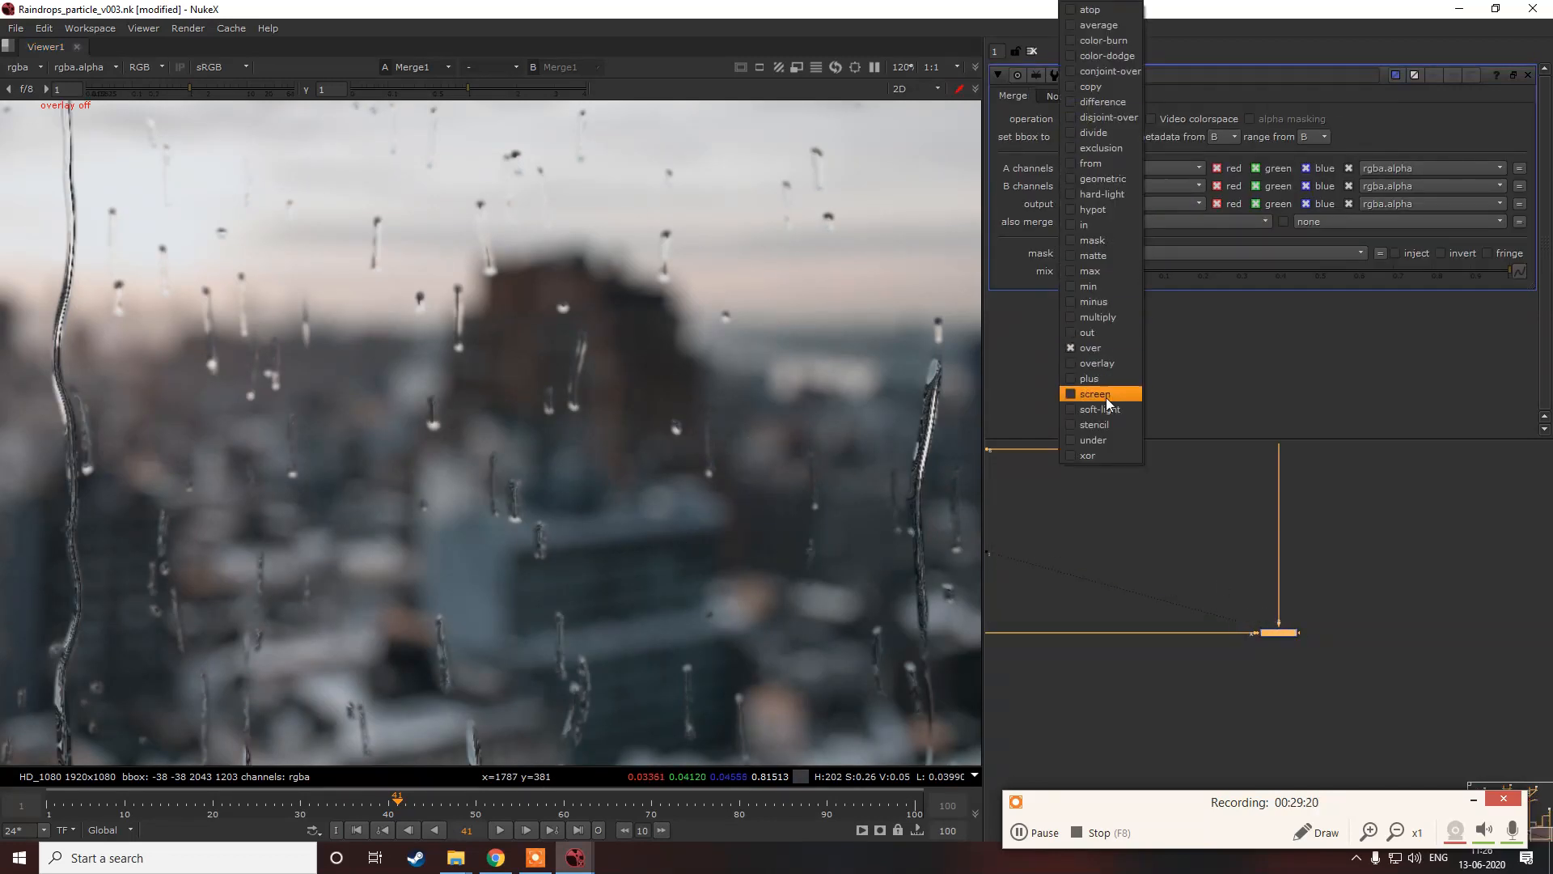
pyautogui.click(1105, 393)
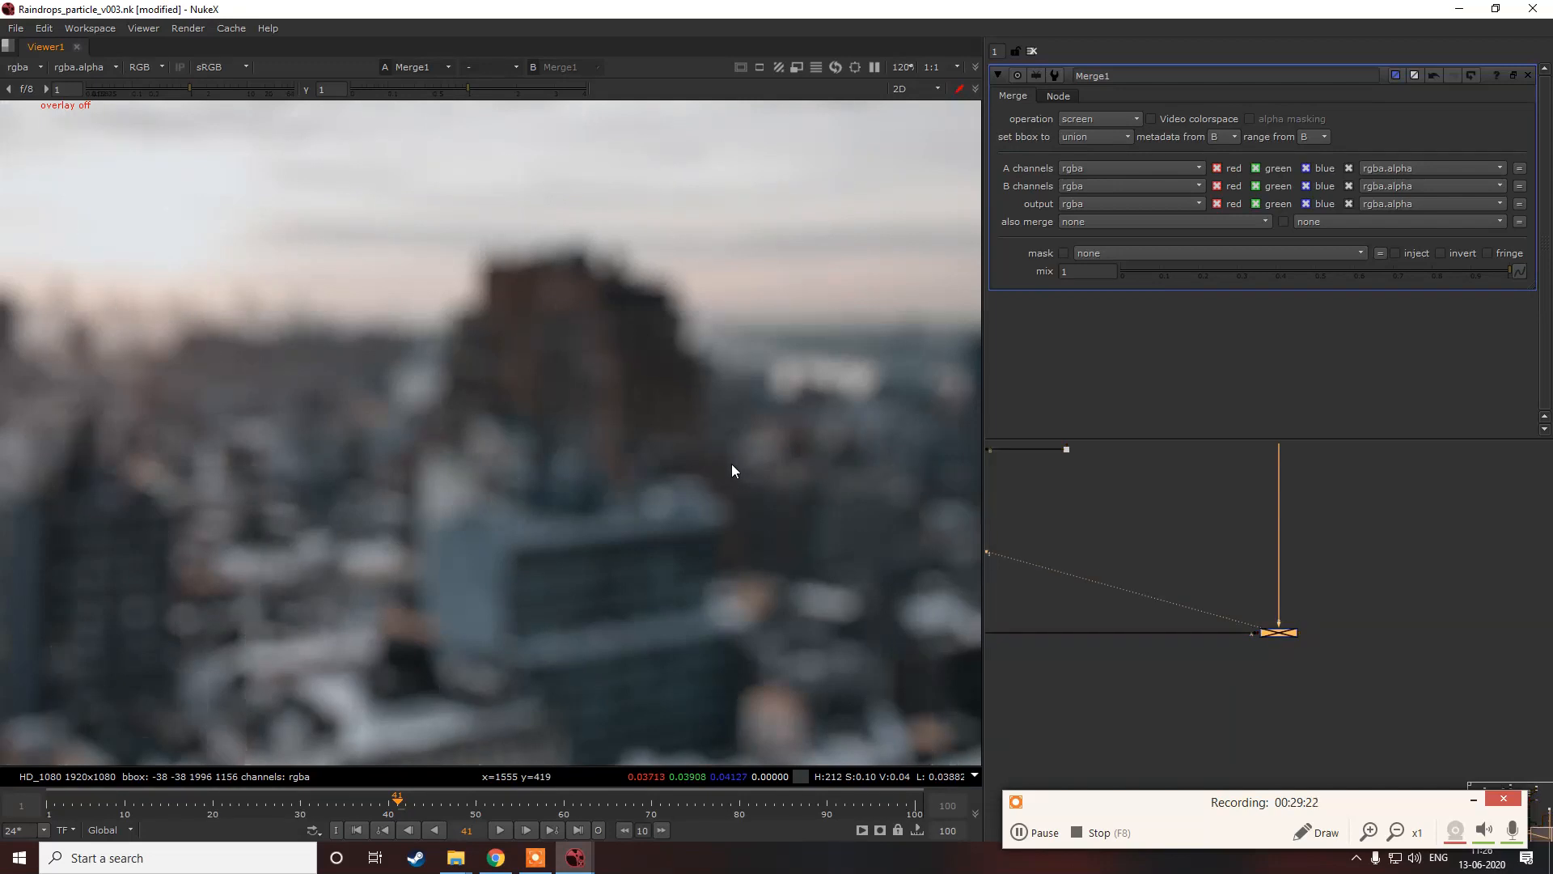
pyautogui.press('-')
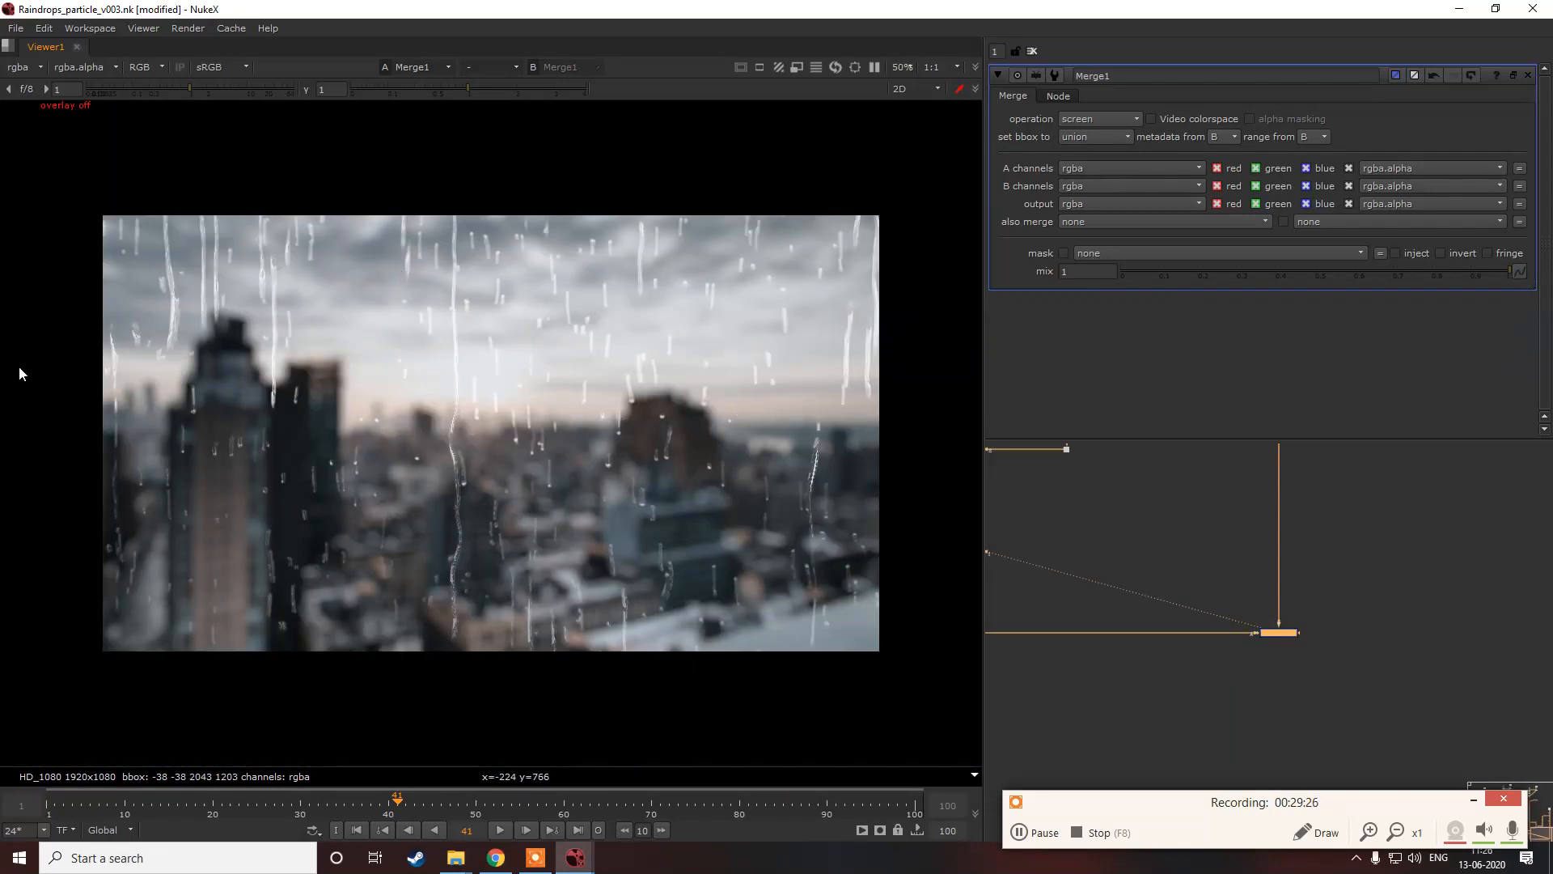
# Step: Add a second Merge below Merge1 and feed the raindrop branch into its A input through a new dot
pyautogui.click(1256, 684)
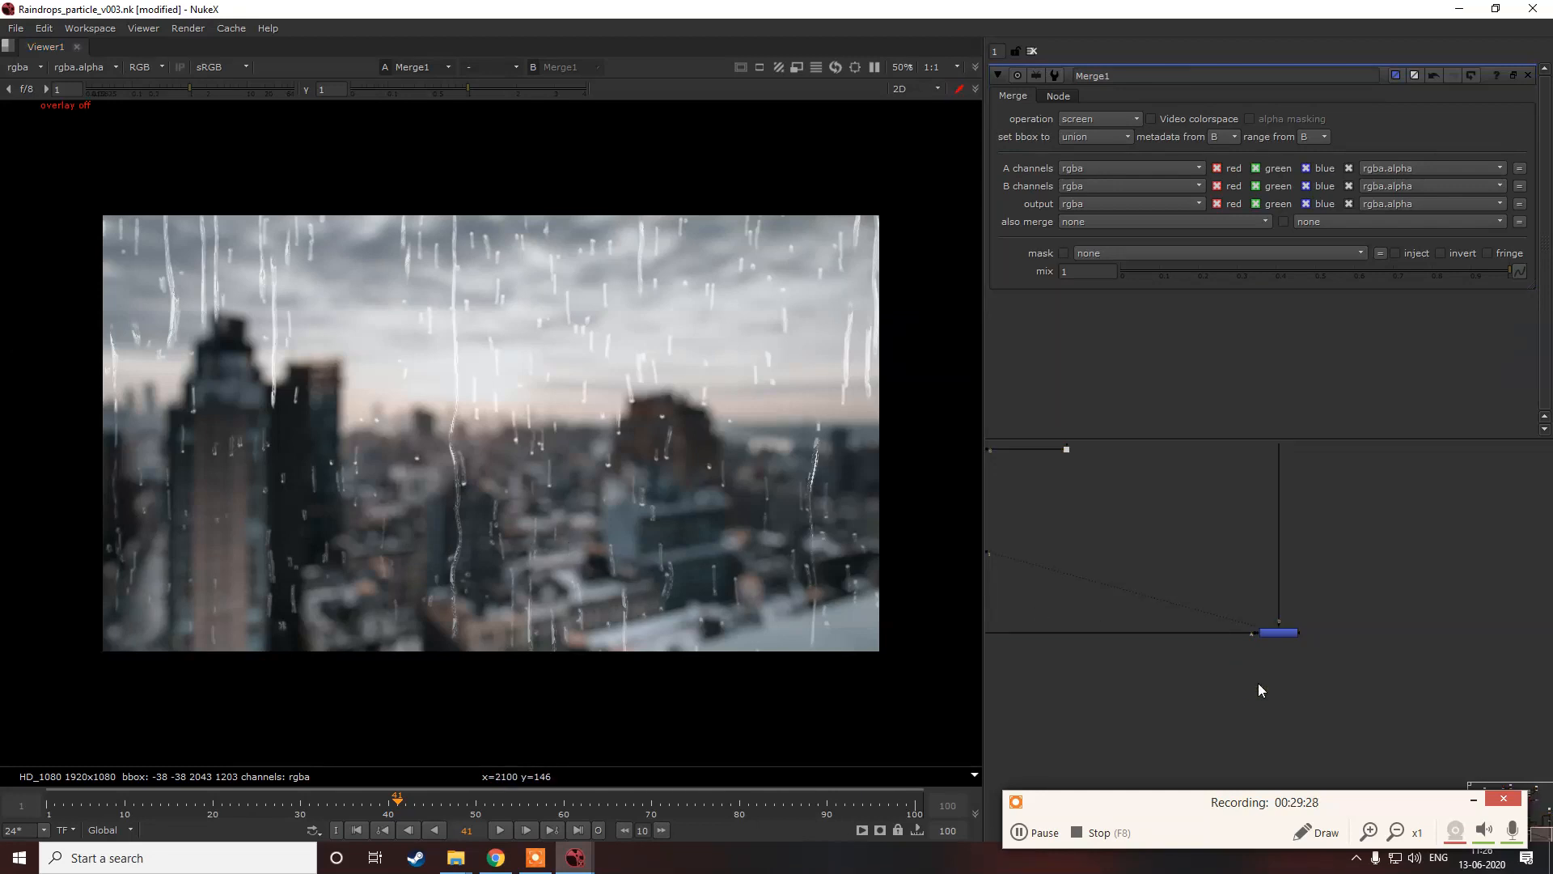
pyautogui.press('m')
pyautogui.click(1220, 676)
pyautogui.keyDown('ctrl'); pyautogui.click(1193, 638); pyautogui.keyUp('ctrl')
pyautogui.moveTo(1269, 675); pyautogui.dragTo(1195, 643)
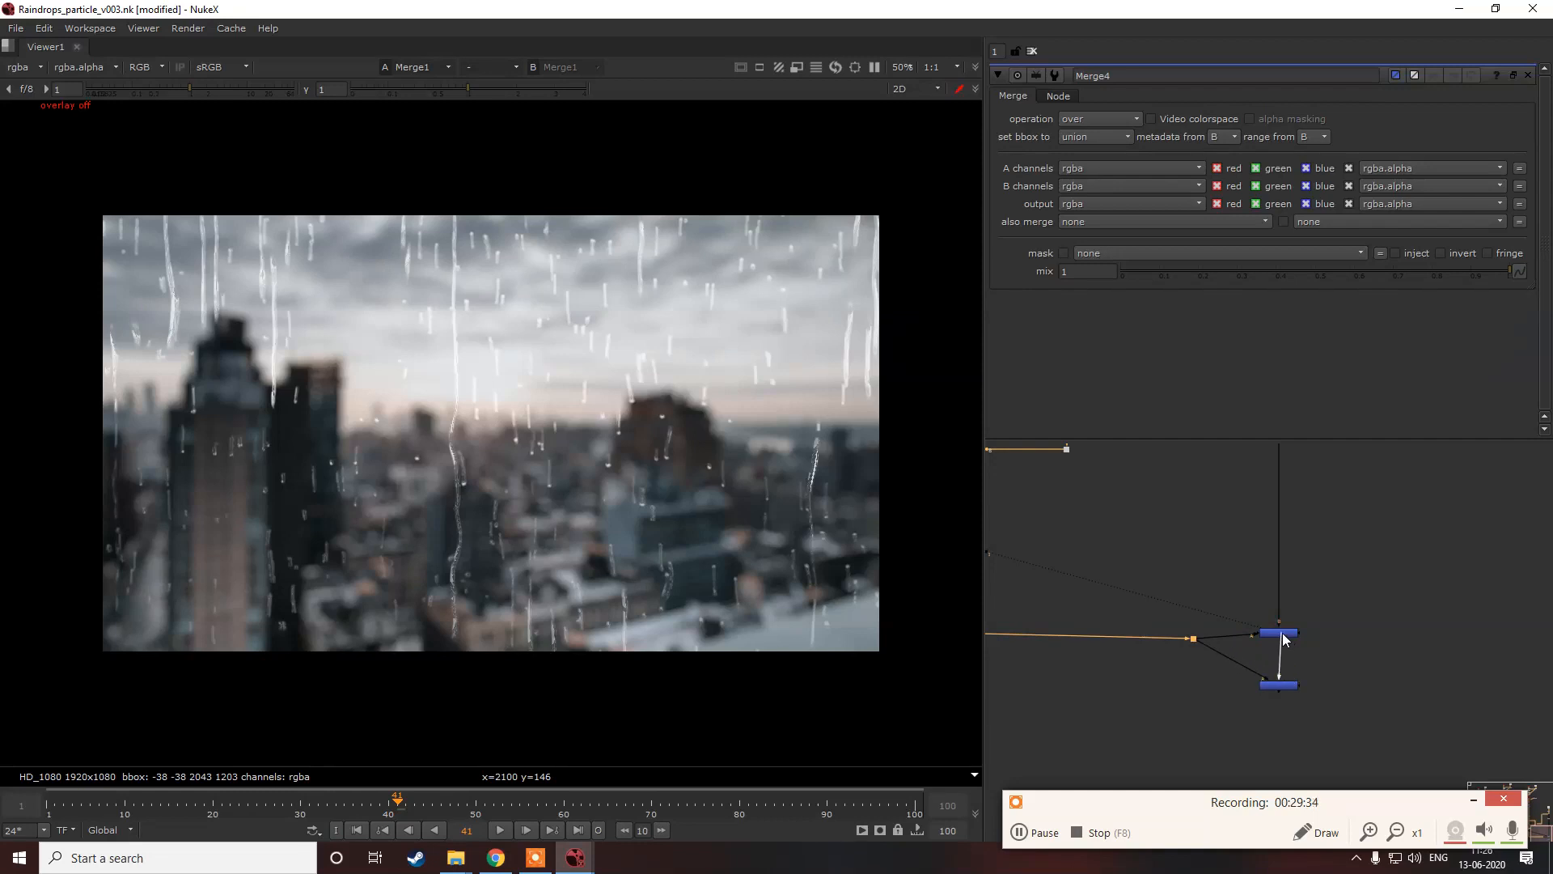
# Step: View the output of Merge4 and set its mix to 0.705
pyautogui.click(1279, 685)
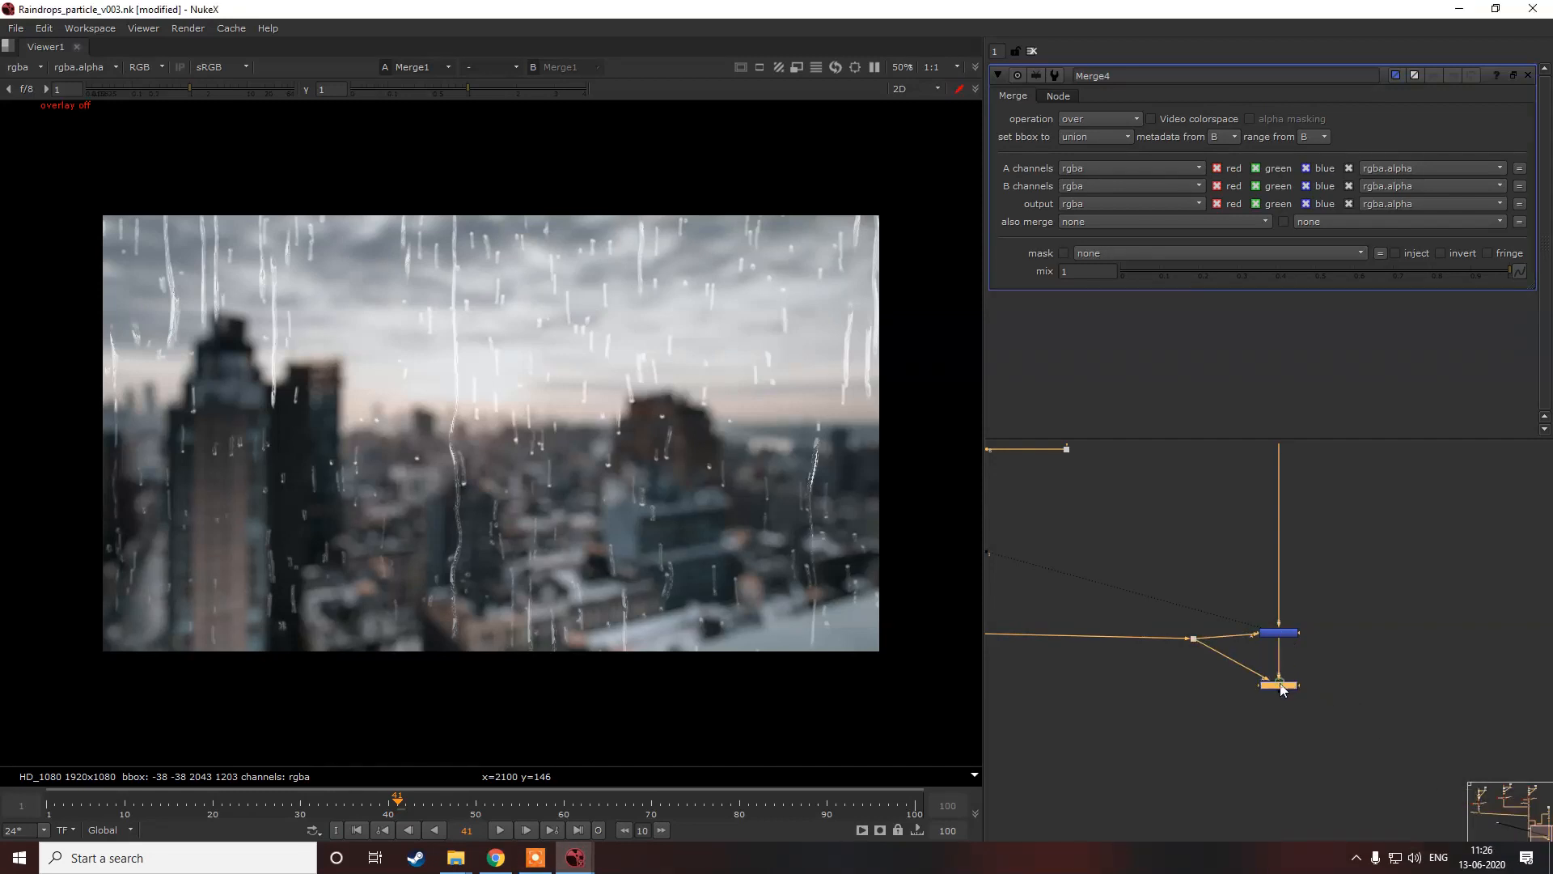
pyautogui.press('1')
pyautogui.click(1279, 685)
pyautogui.moveTo(1355, 268); pyautogui.dragTo(1394, 259)
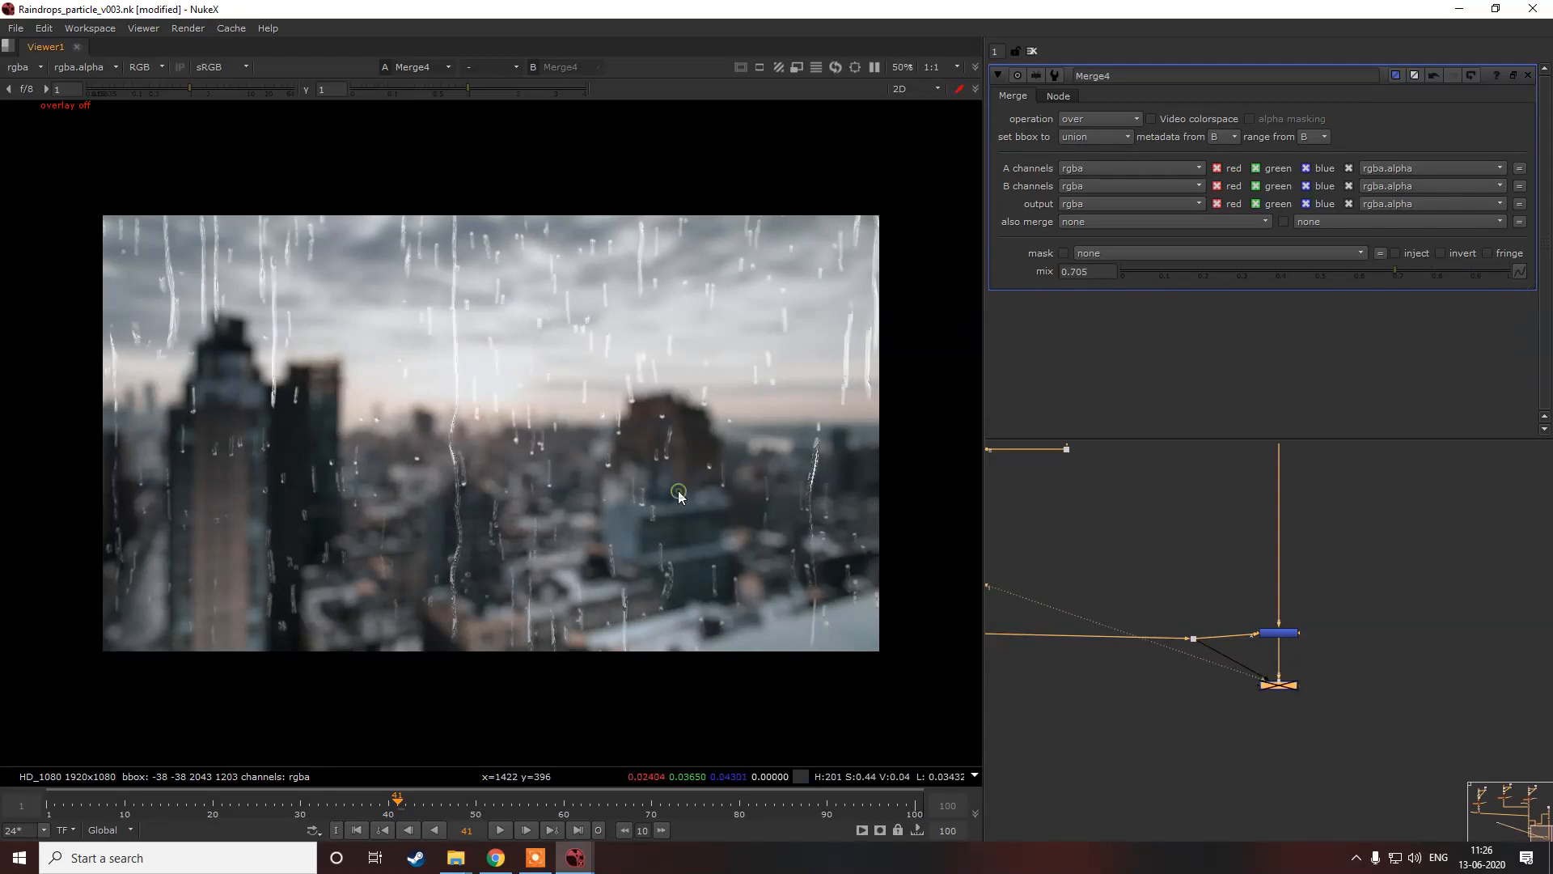
pyautogui.scroll(-5, 1367, 608)
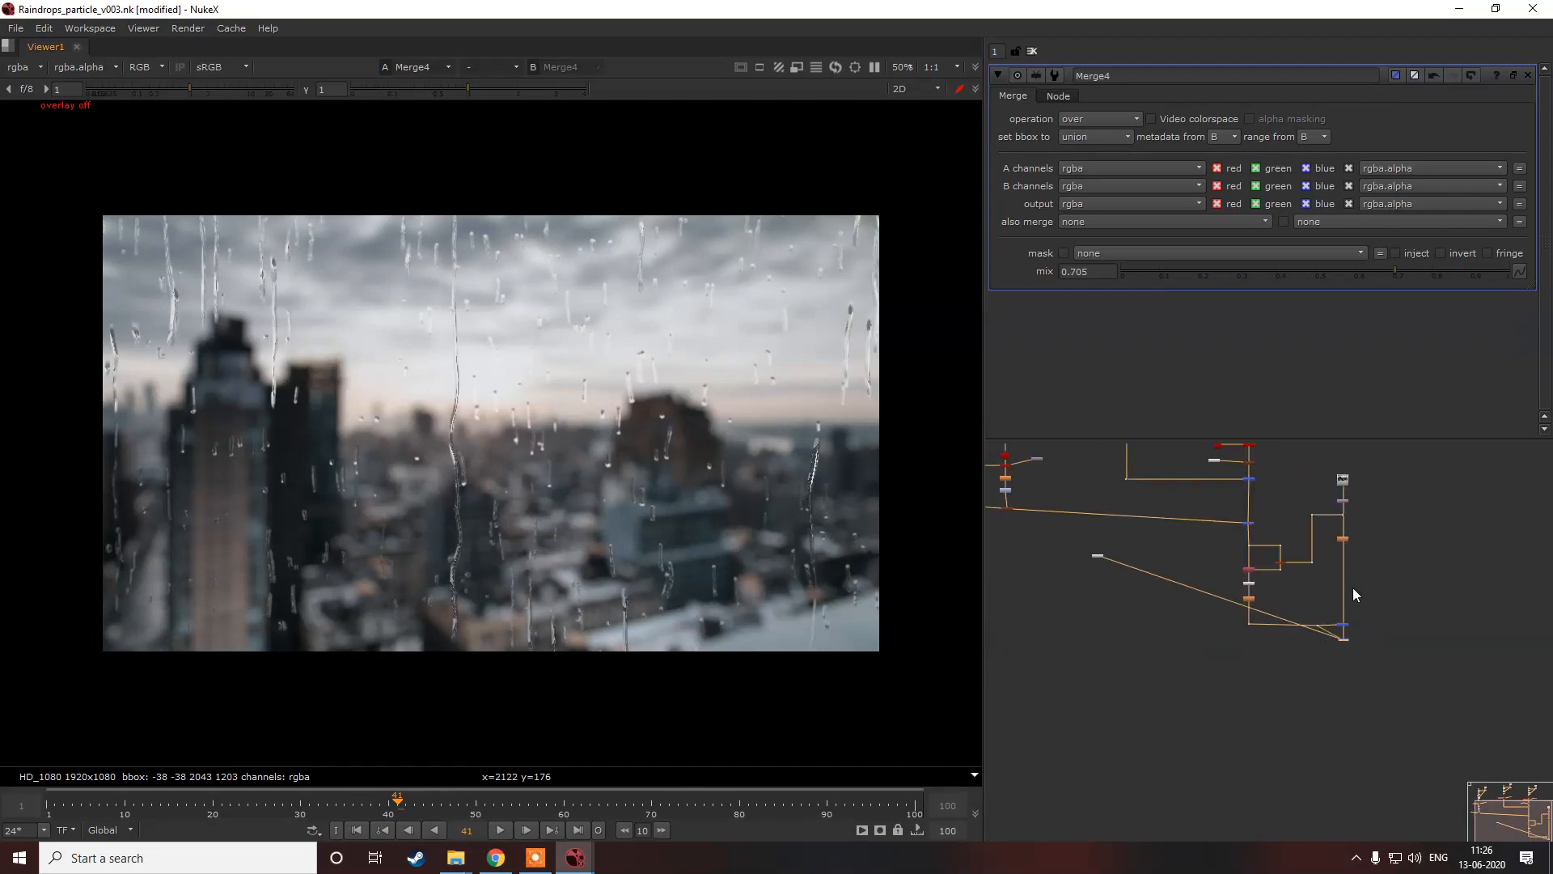
pyautogui.moveTo(1352, 587); pyautogui.dragTo(1308, 617, button='middle')
pyautogui.scroll(3, 1309, 560)
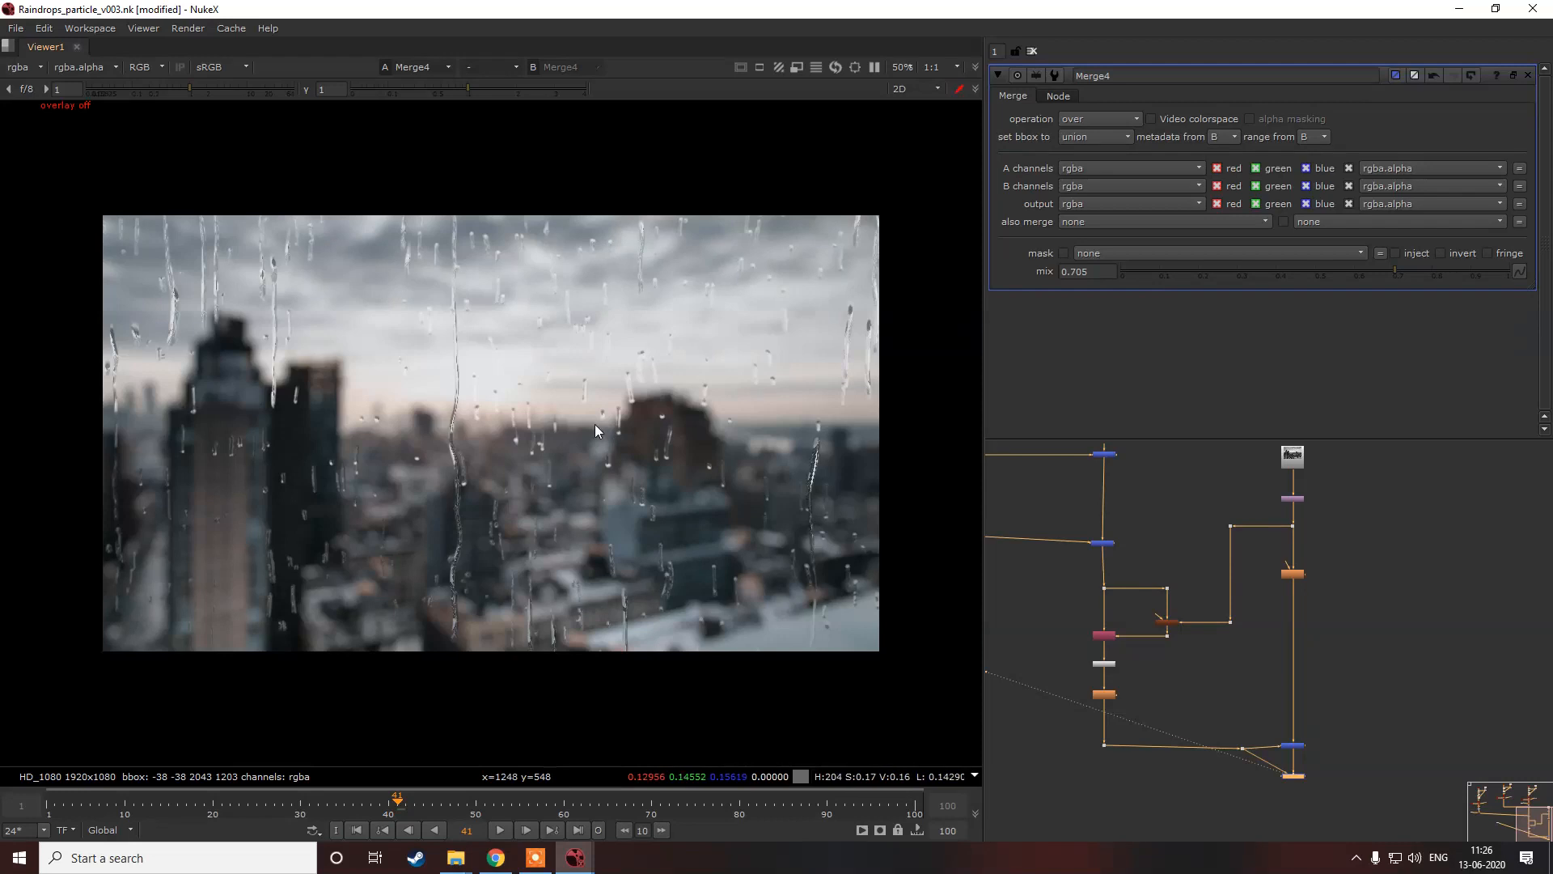
pyautogui.scroll(2, 292, 470)
pyautogui.scroll(-2, 359, 427)
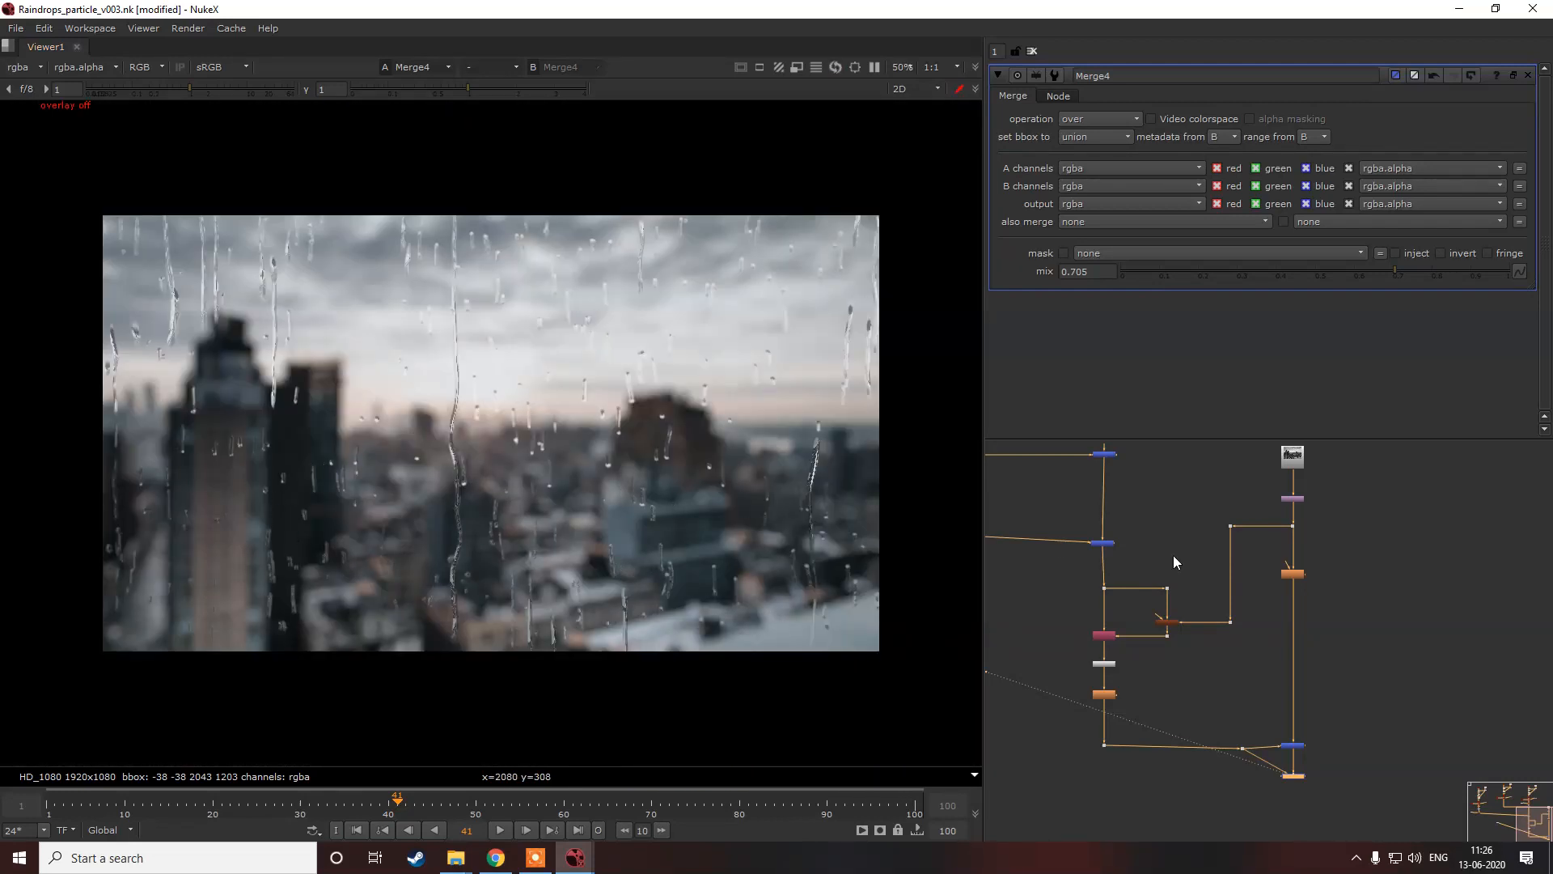
# Step: Insert a ColorCorrect node above the dot that splits the background branch, with master gamma 1.42 and gain 0.41
pyautogui.scroll(3, 1305, 485)
pyautogui.click(1293, 513)
pyautogui.press('c')
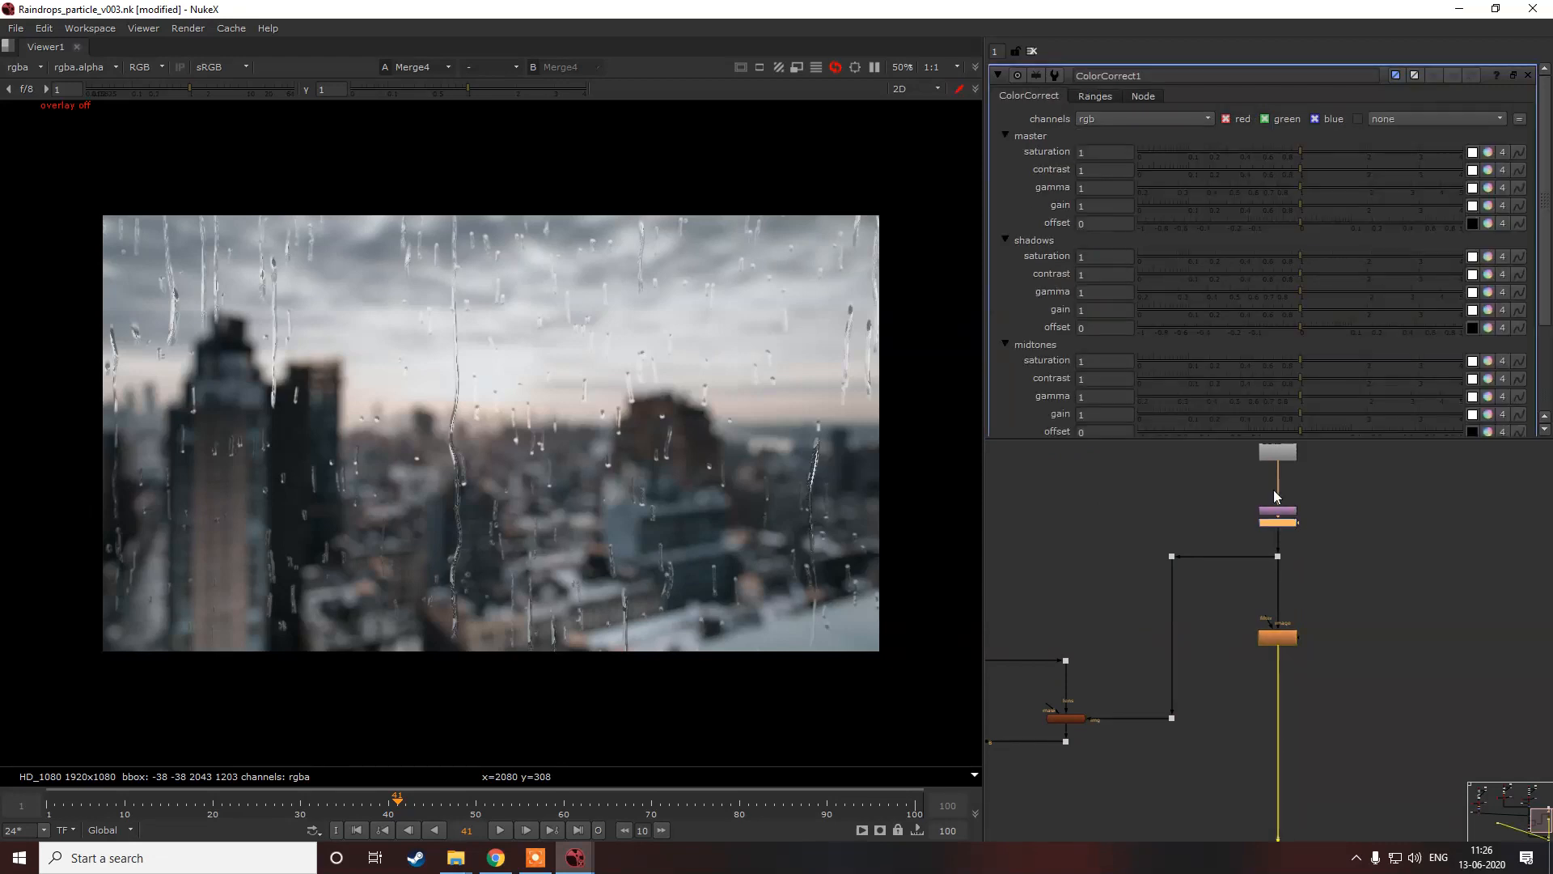
pyautogui.click(1317, 187)
pyautogui.click(1334, 189)
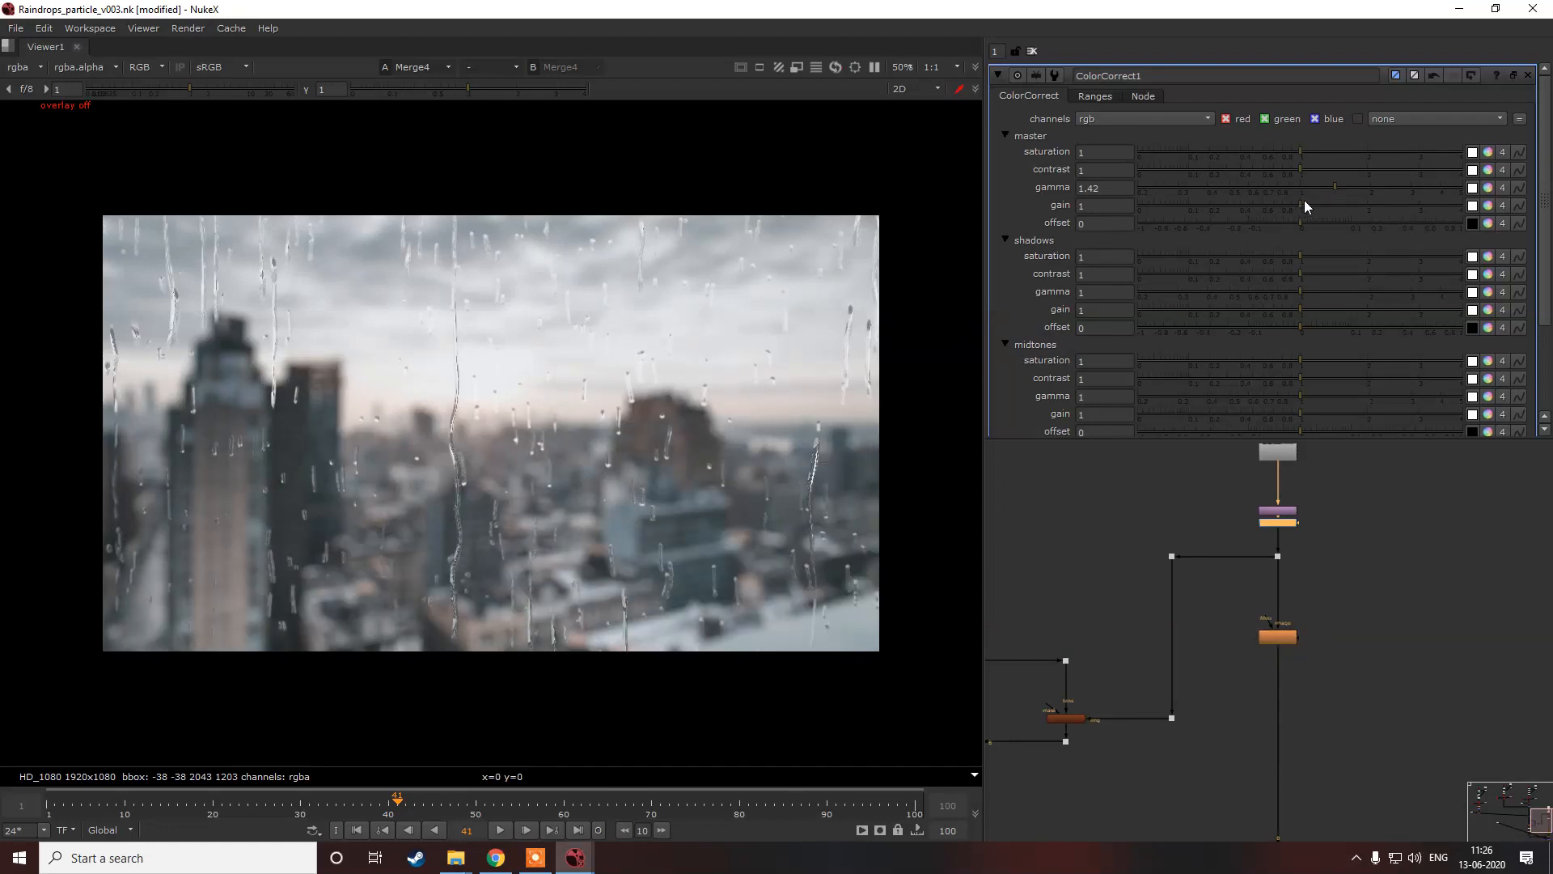
pyautogui.click(1242, 206)
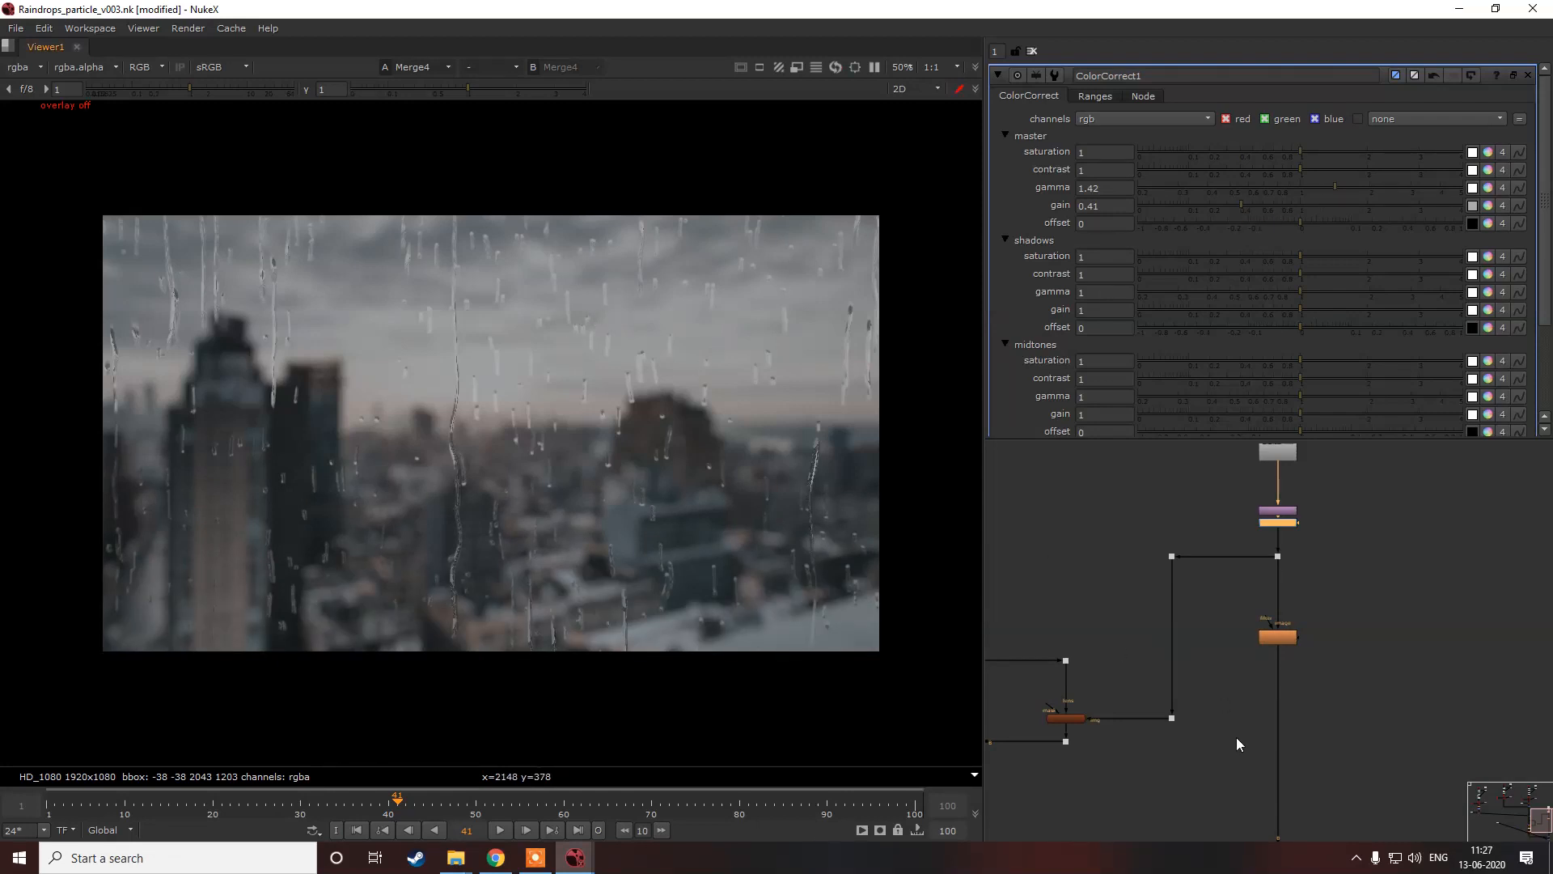
# Step: Set the mix of Merge1 to 0.635
pyautogui.moveTo(1235, 739); pyautogui.dragTo(1209, 467, button='middle')
pyautogui.click(1266, 651)
pyautogui.doubleClick(1266, 652)
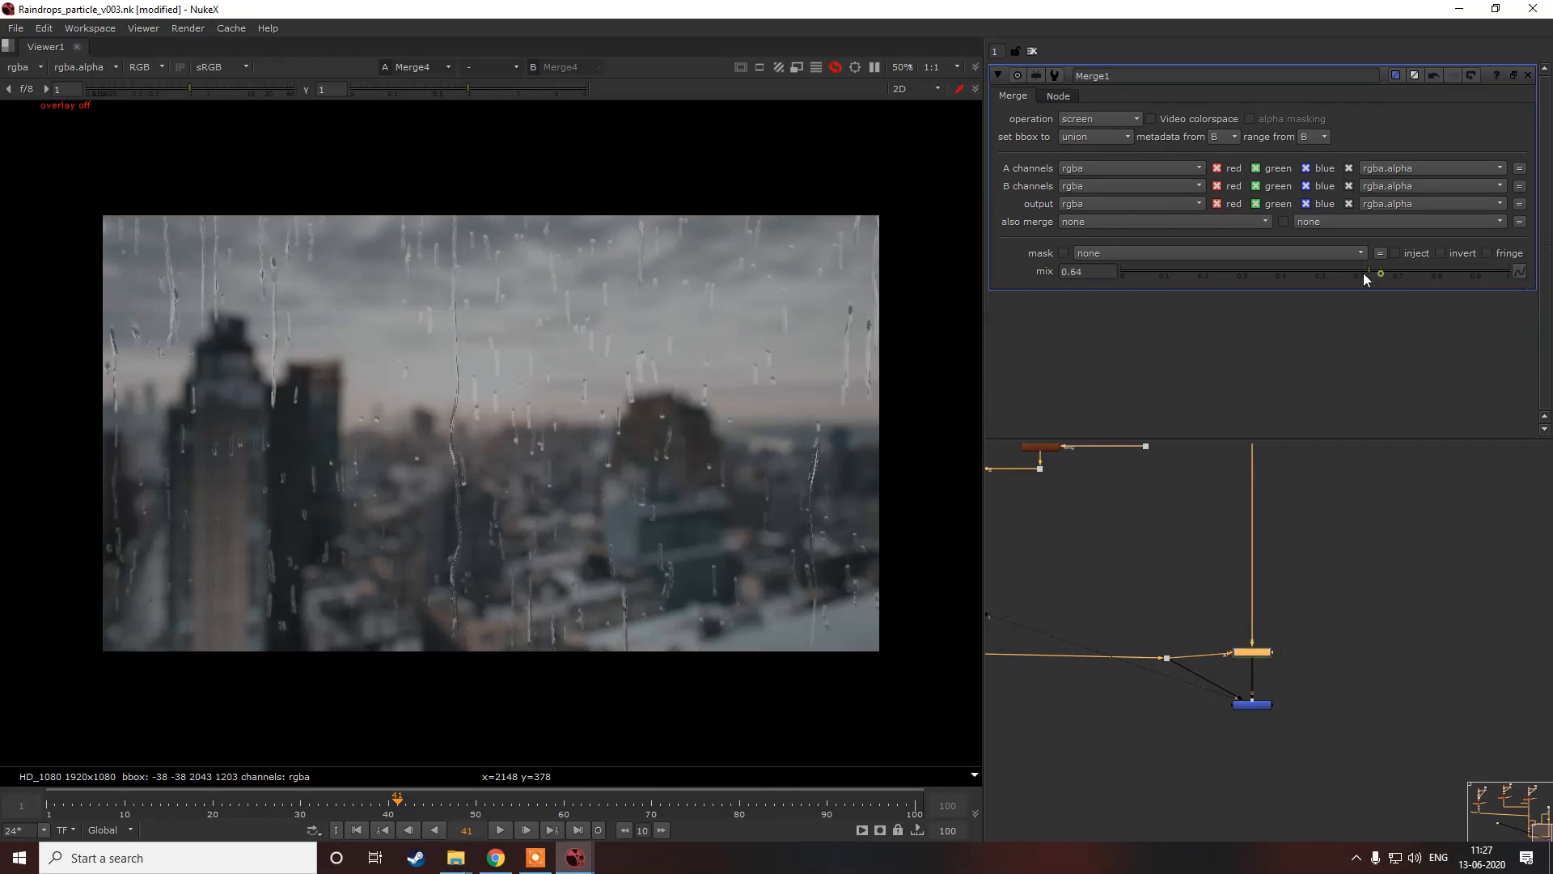
pyautogui.moveTo(1362, 274)
pyautogui.mouseDown()
pyautogui.moveTo(1284, 275)
pyautogui.moveTo(1360, 280)
pyautogui.moveTo(1343, 279)
pyautogui.mouseUp()
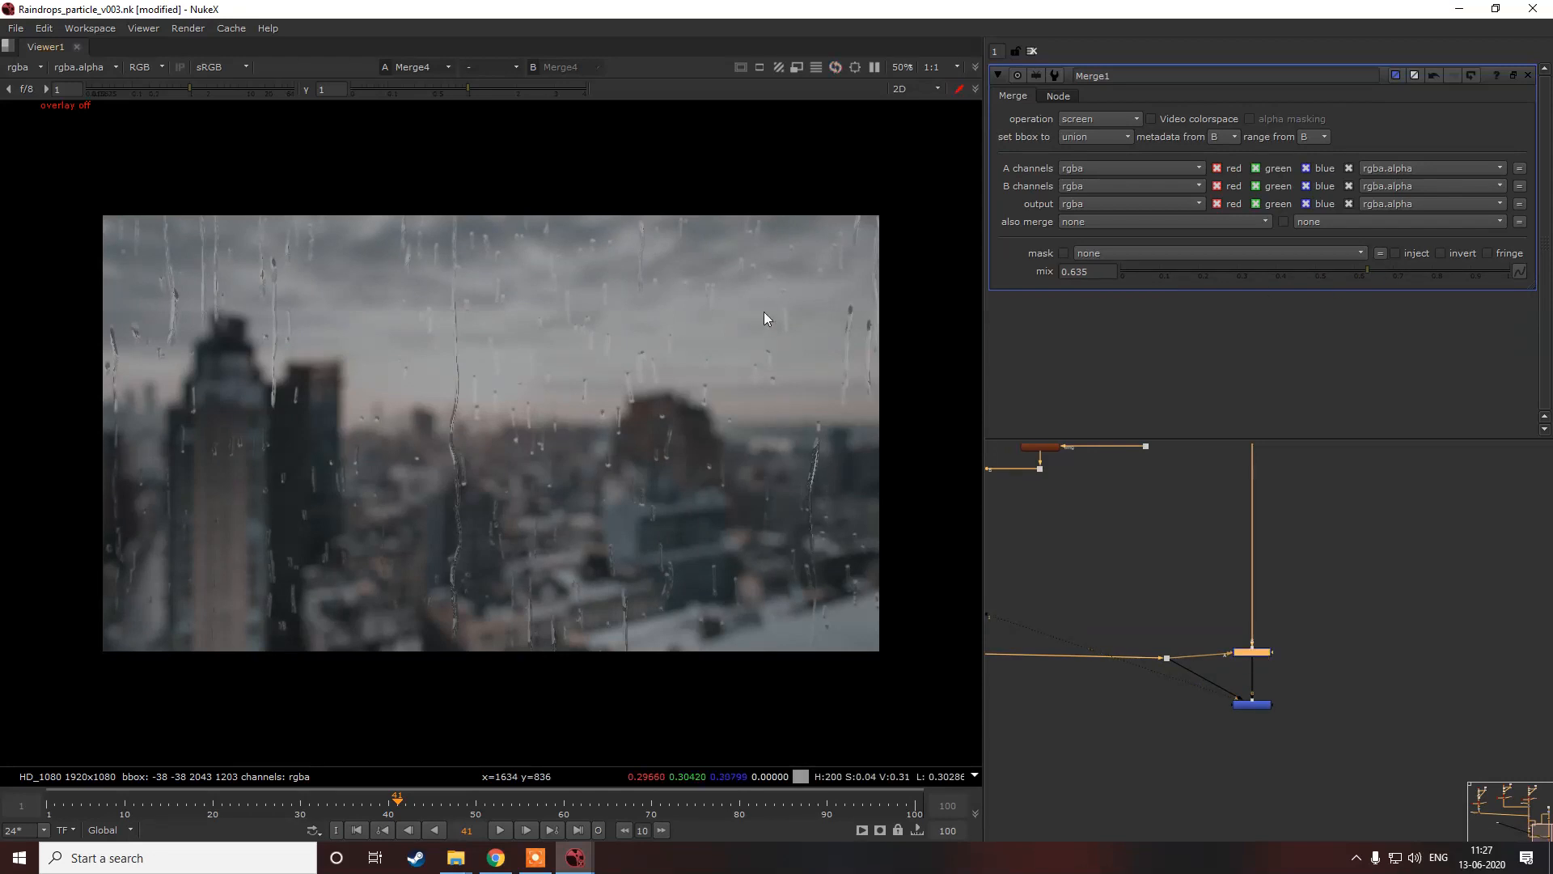
# Step: Move the background Read and the nodes directly beneath it, including ColorCorrect1, further up from the branching dot
pyautogui.scroll(-3, 1180, 576)
pyautogui.scroll(-1, 1180, 575)
pyautogui.moveTo(1194, 550); pyautogui.dragTo(1172, 594, button='middle')
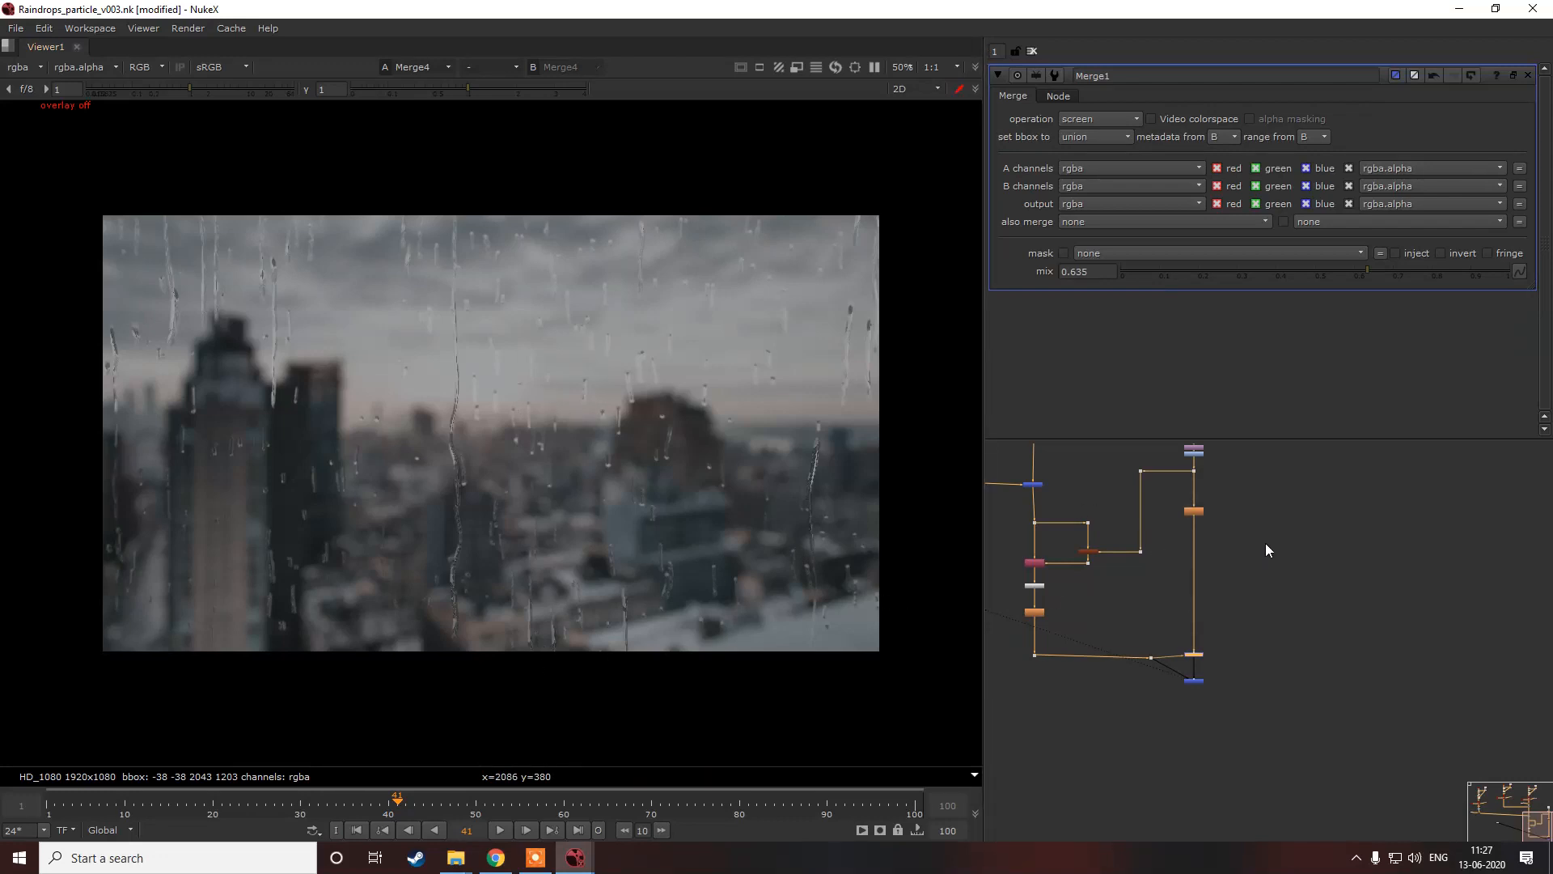
pyautogui.moveTo(1268, 511); pyautogui.dragTo(1262, 645, button='middle')
pyautogui.scroll(3, 1190, 546)
pyautogui.moveTo(1138, 496); pyautogui.dragTo(1252, 650)
pyautogui.moveTo(1199, 543); pyautogui.dragTo(1199, 452)
pyautogui.click(1285, 586)
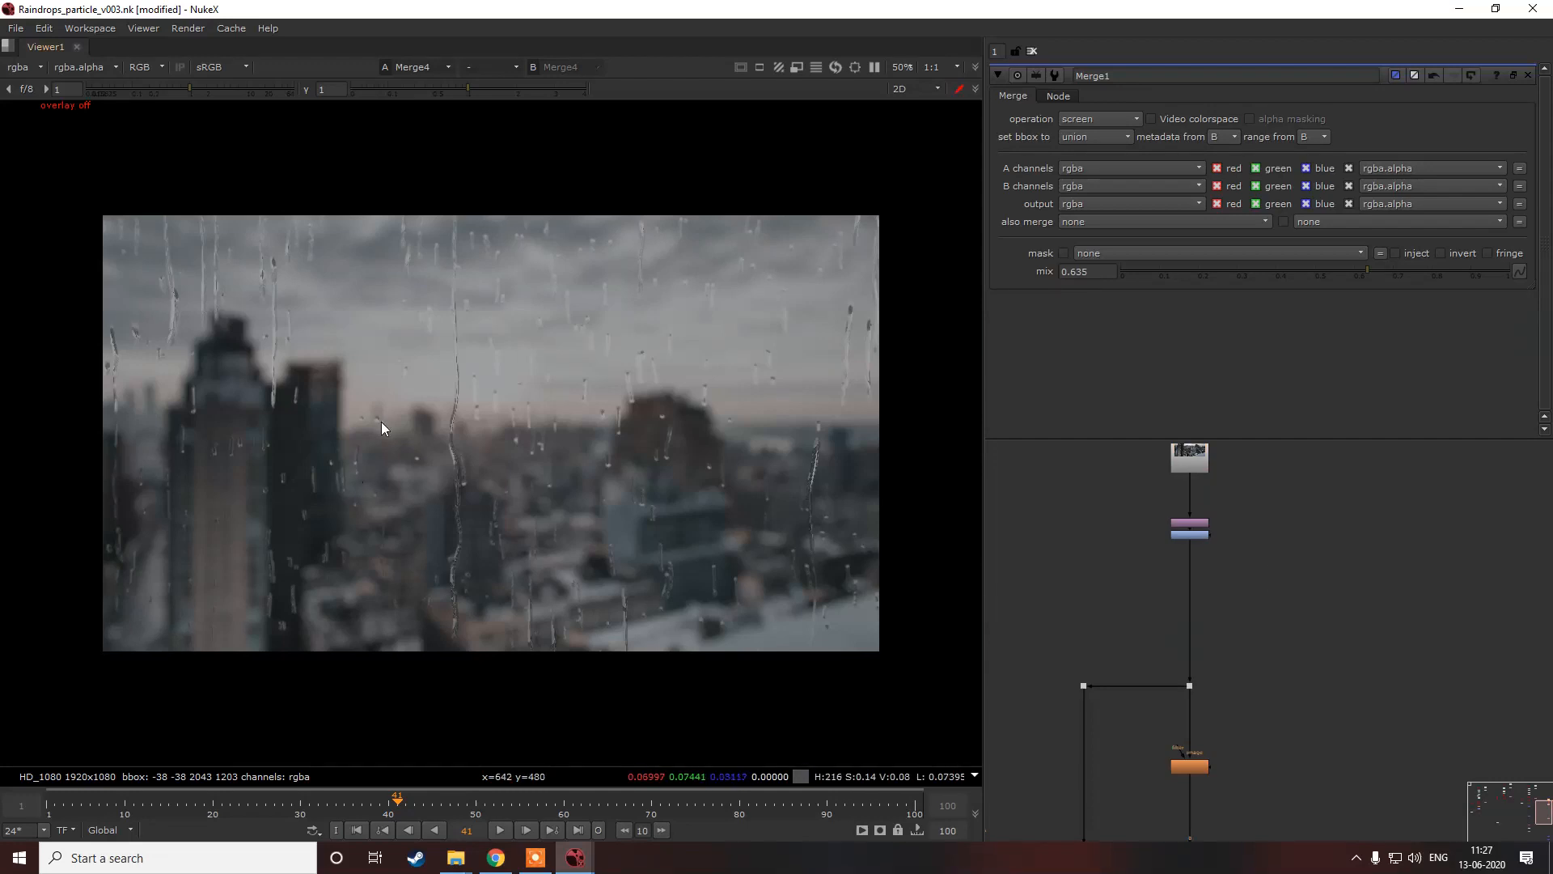
pyautogui.scroll(-3, 1206, 558)
pyautogui.moveTo(1189, 638); pyautogui.dragTo(1187, 478, button='middle')
pyautogui.moveTo(1188, 690); pyautogui.dragTo(1188, 628, button='middle')
pyautogui.scroll(3, 1197, 611)
pyautogui.click(1204, 611)
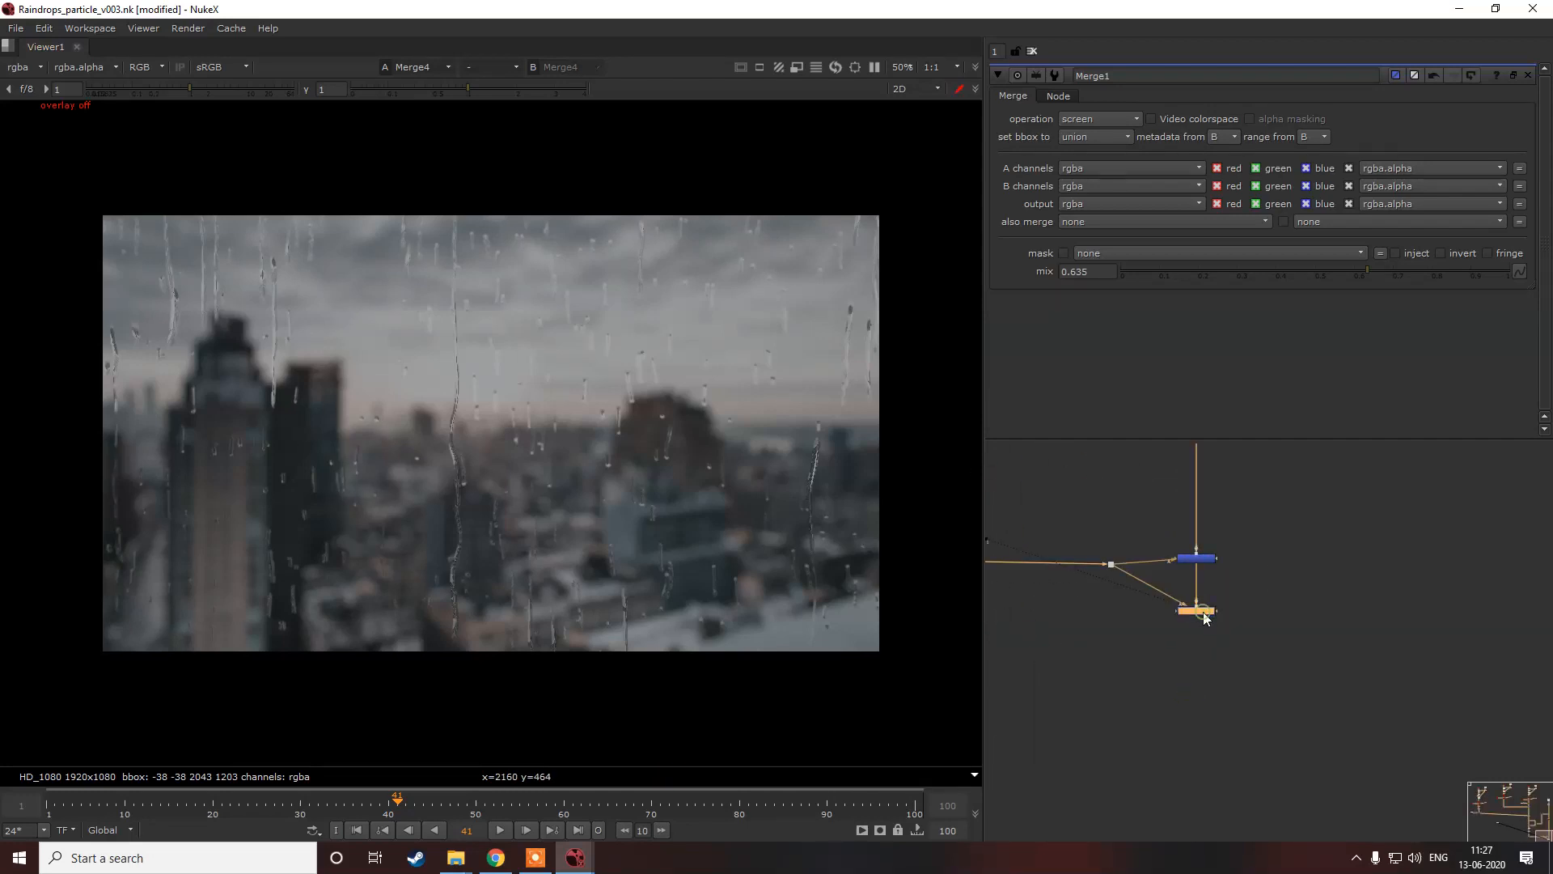
pyautogui.click(1239, 672)
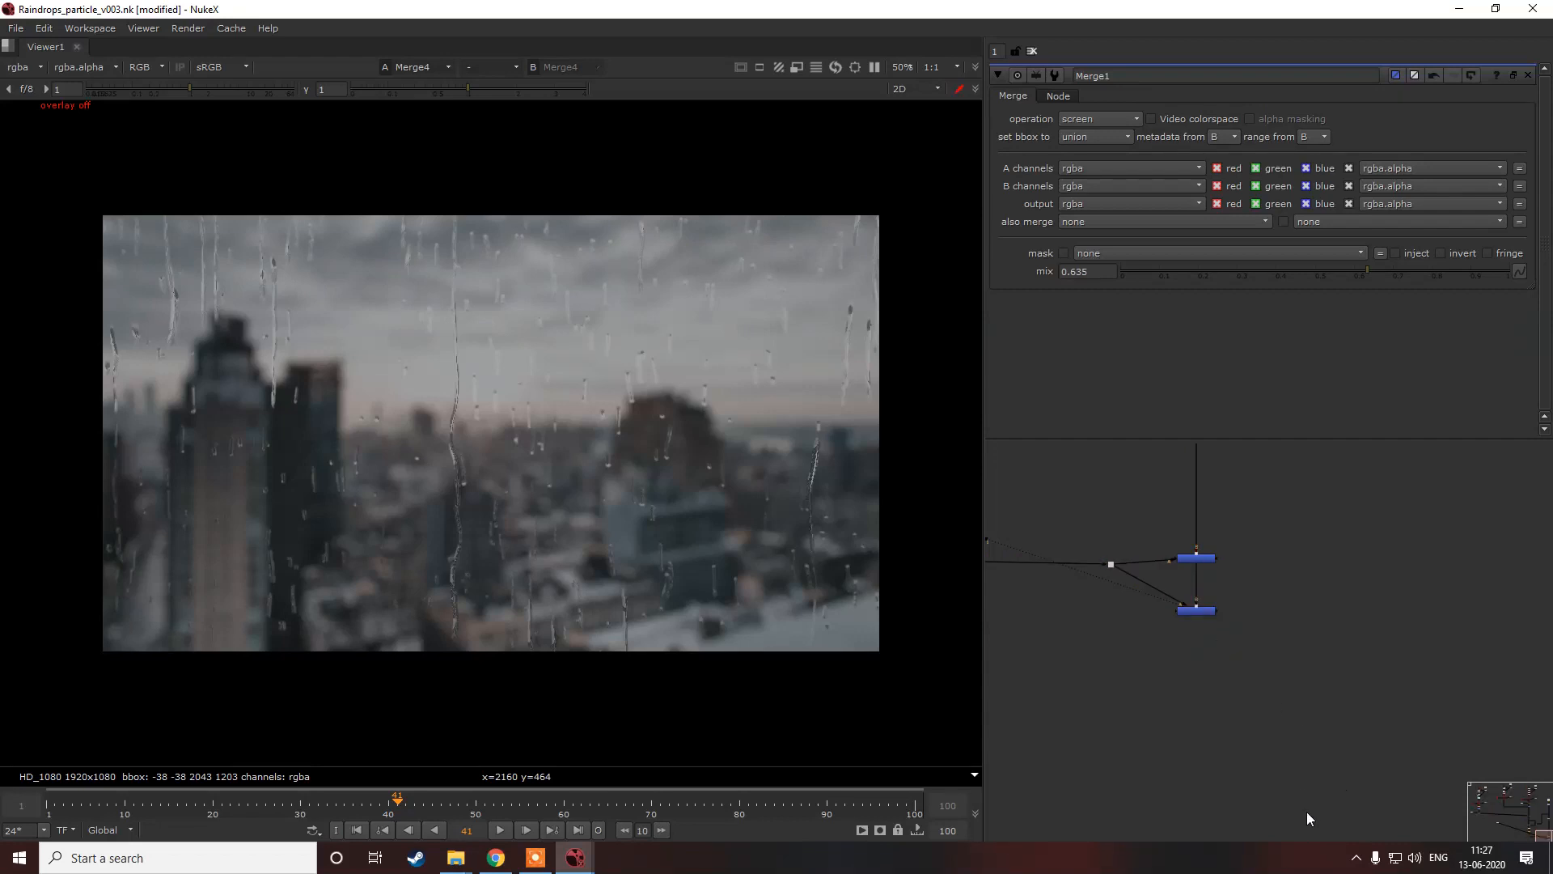
pyautogui.click(1356, 858)
pyautogui.click(1369, 825)
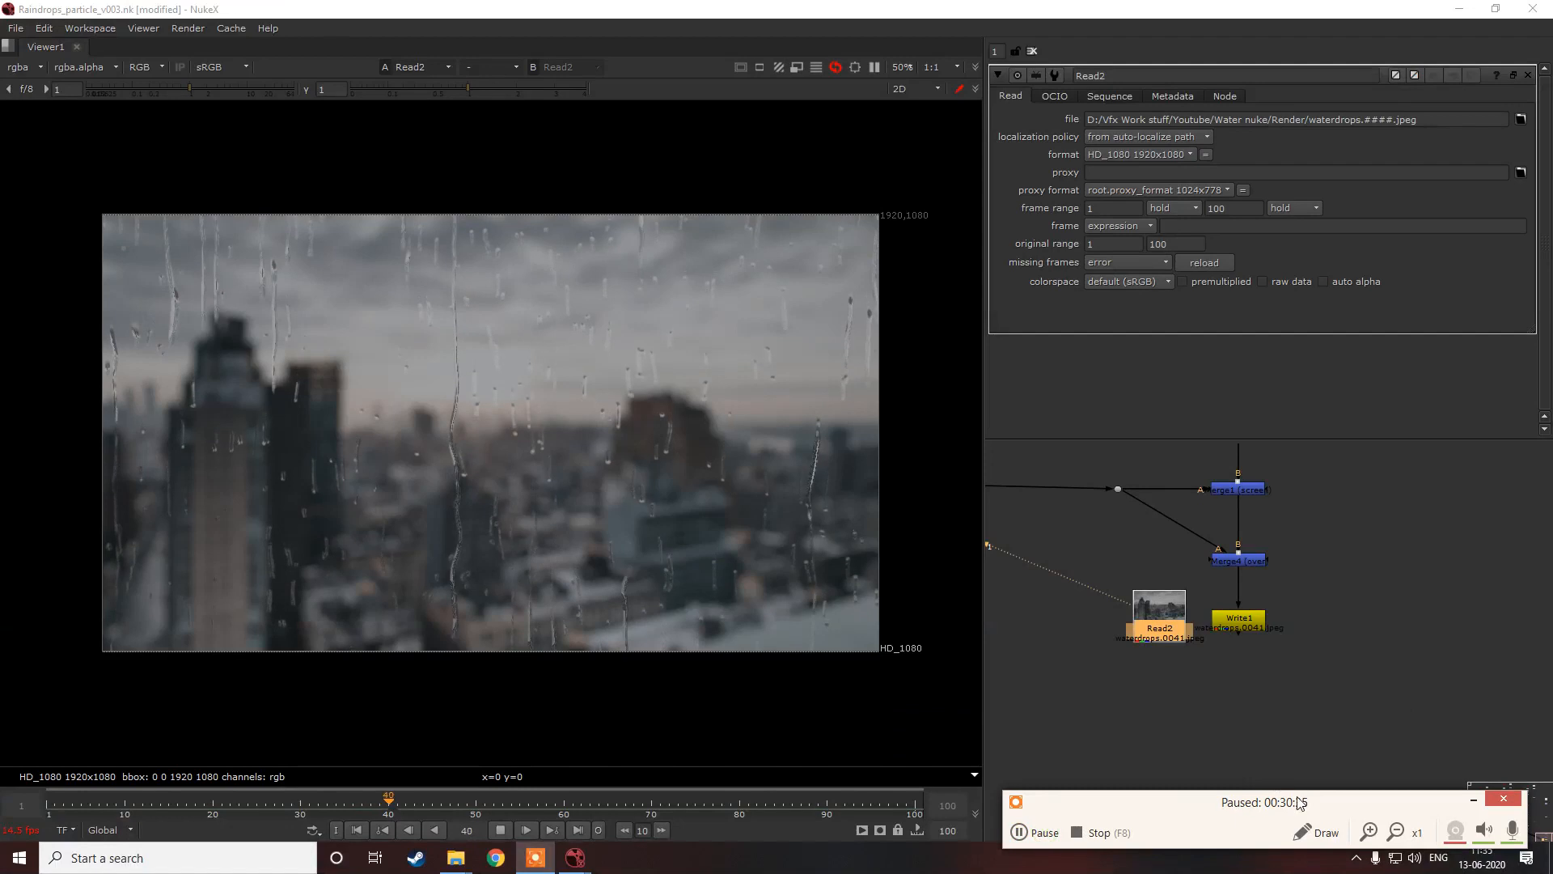
# Step: Examine the rendered waterdrops sequence from Read2, both full frame and close up on the streaks
pyautogui.click(1051, 583)
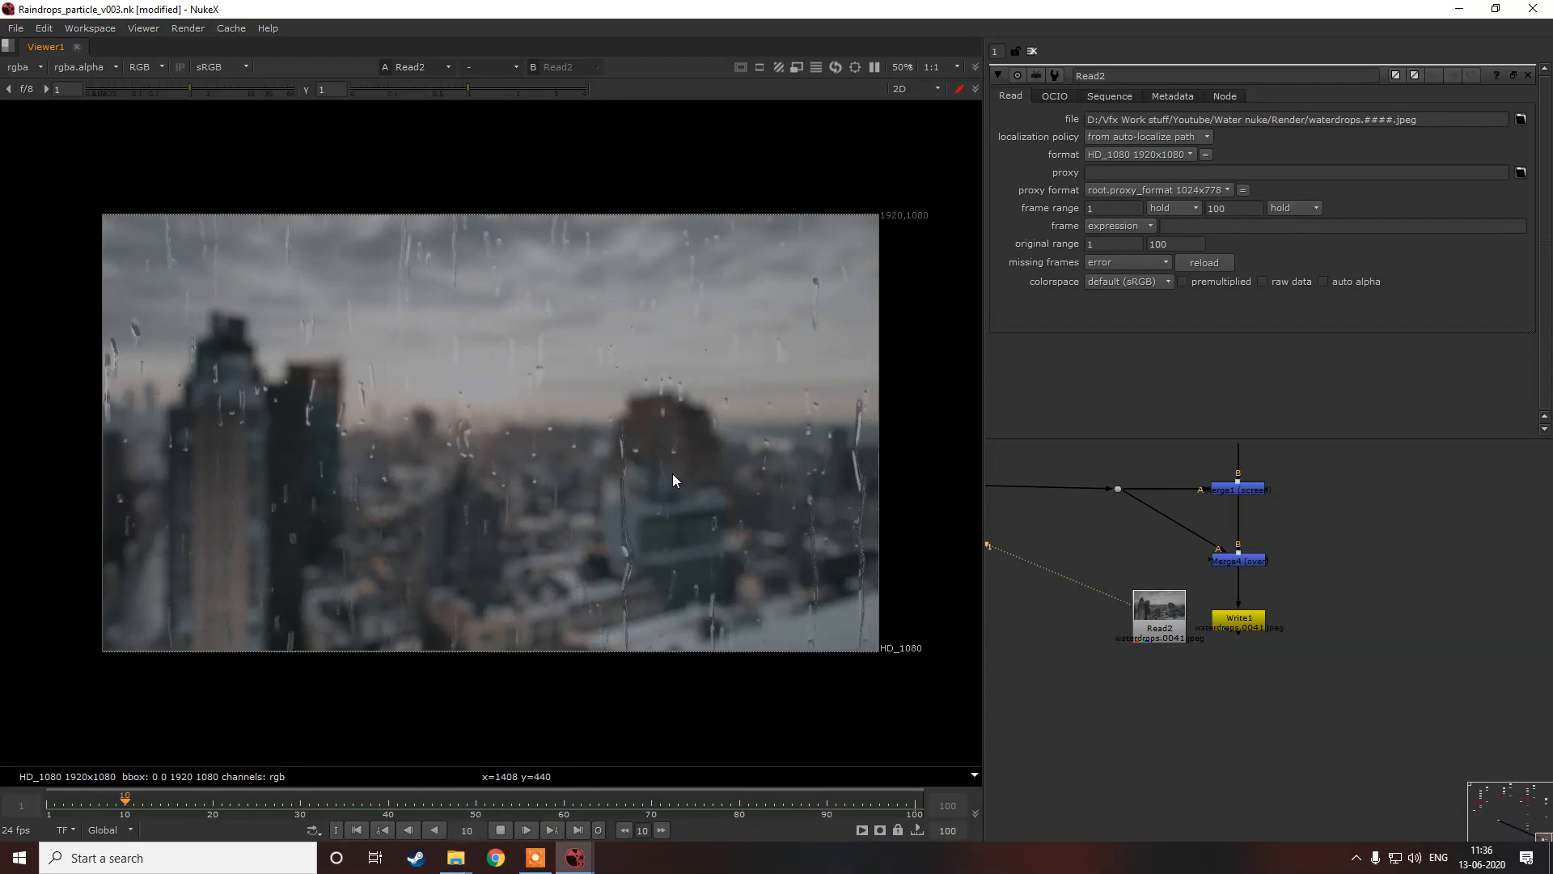
pyautogui.scroll(2, 672, 476)
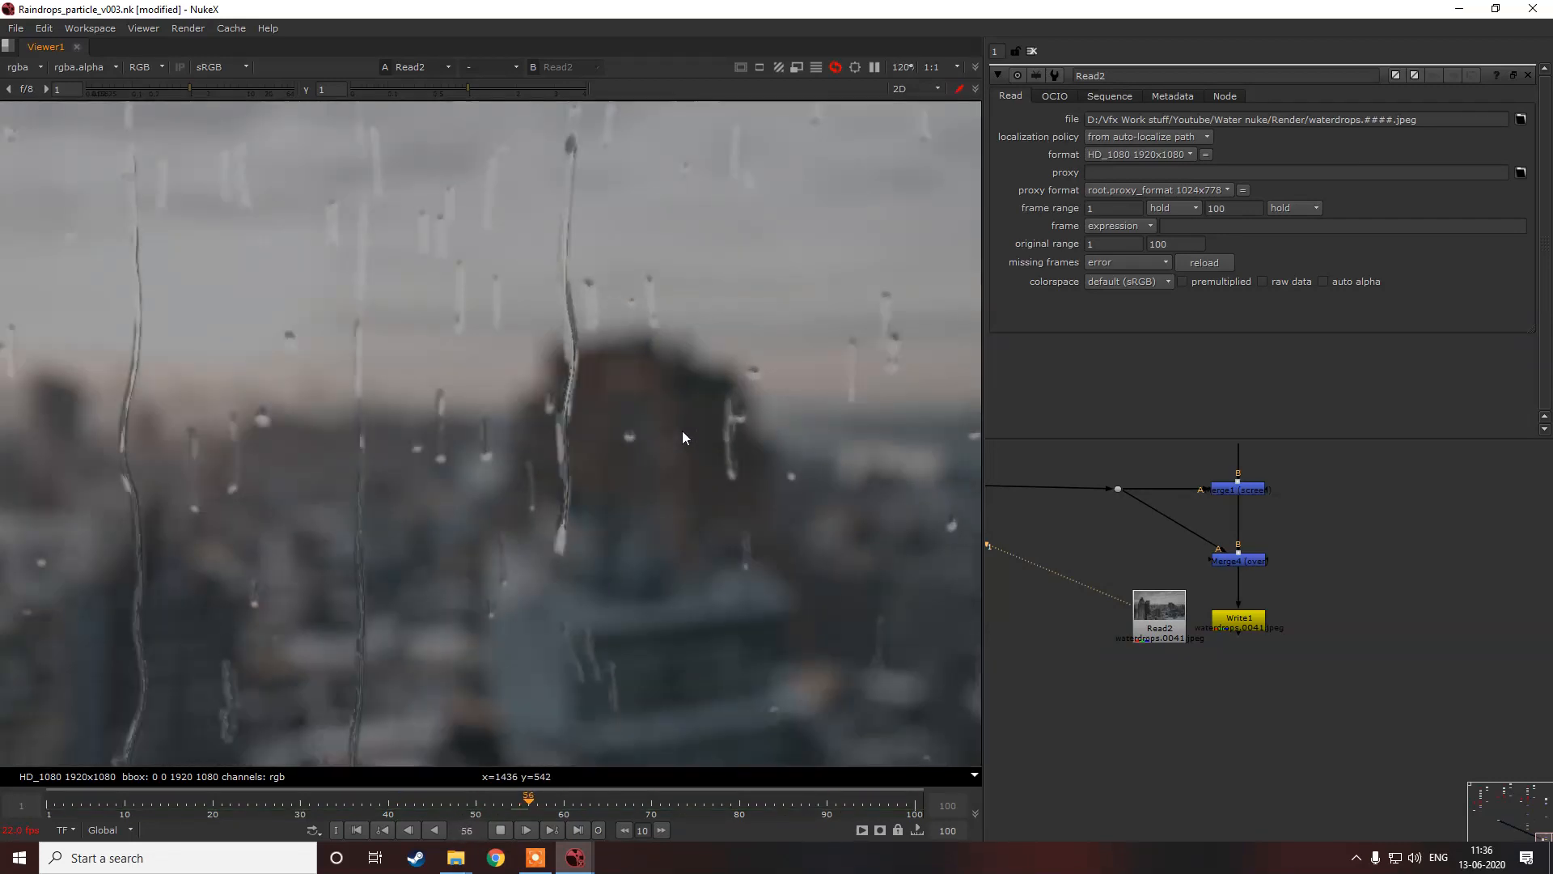
pyautogui.scroll(2, 574, 380)
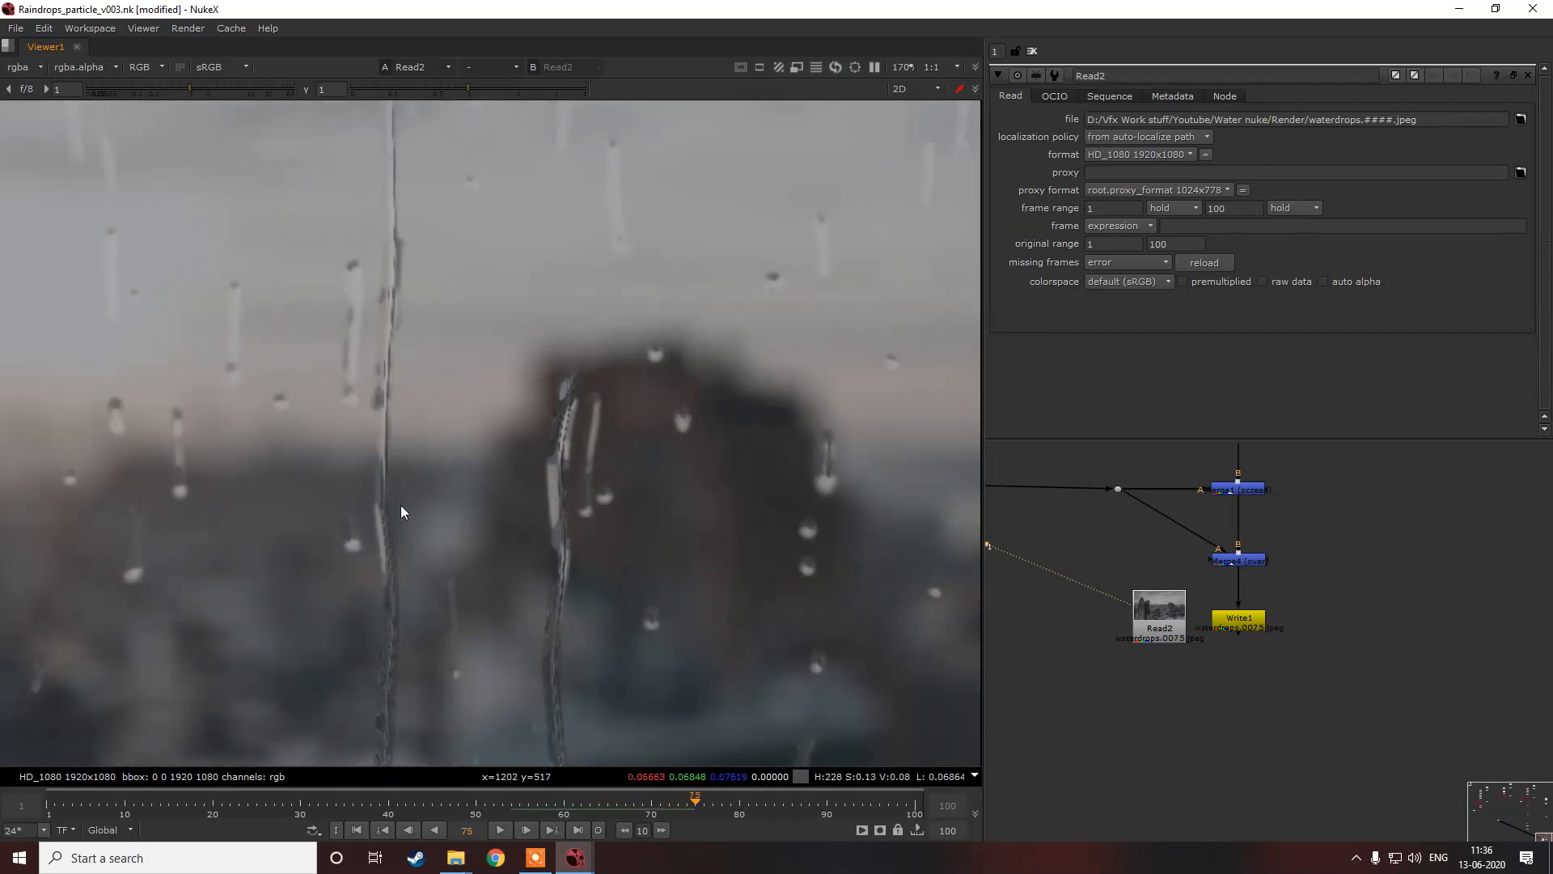
pyautogui.scroll(-3, 421, 318)
pyautogui.scroll(-4, 469, 401)
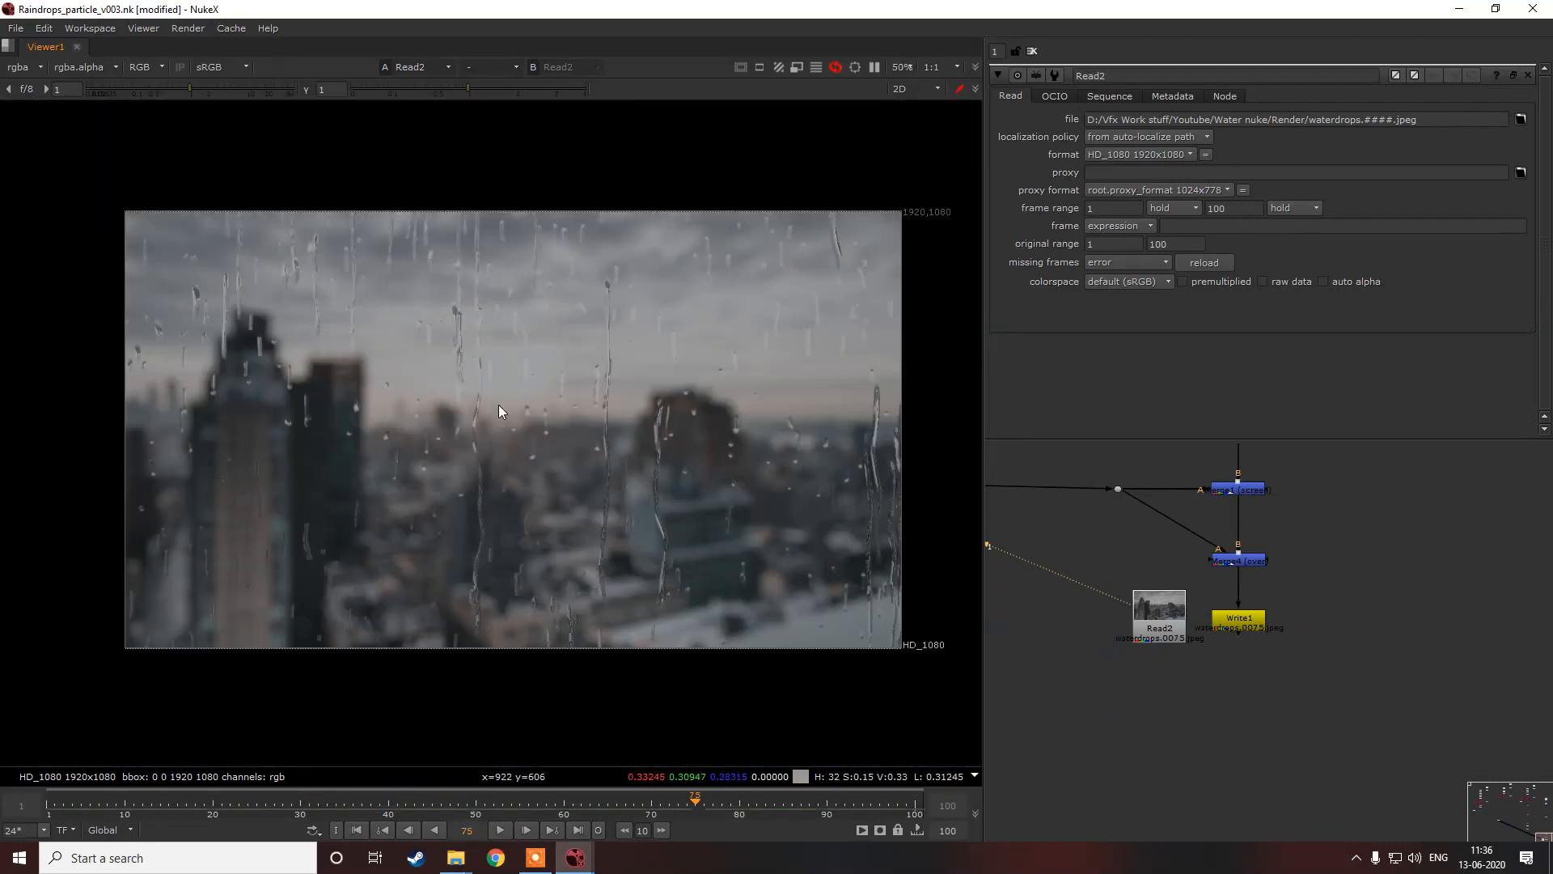
pyautogui.scroll(3, 580, 392)
pyautogui.scroll(-2, 366, 415)
pyautogui.scroll(-2, 399, 401)
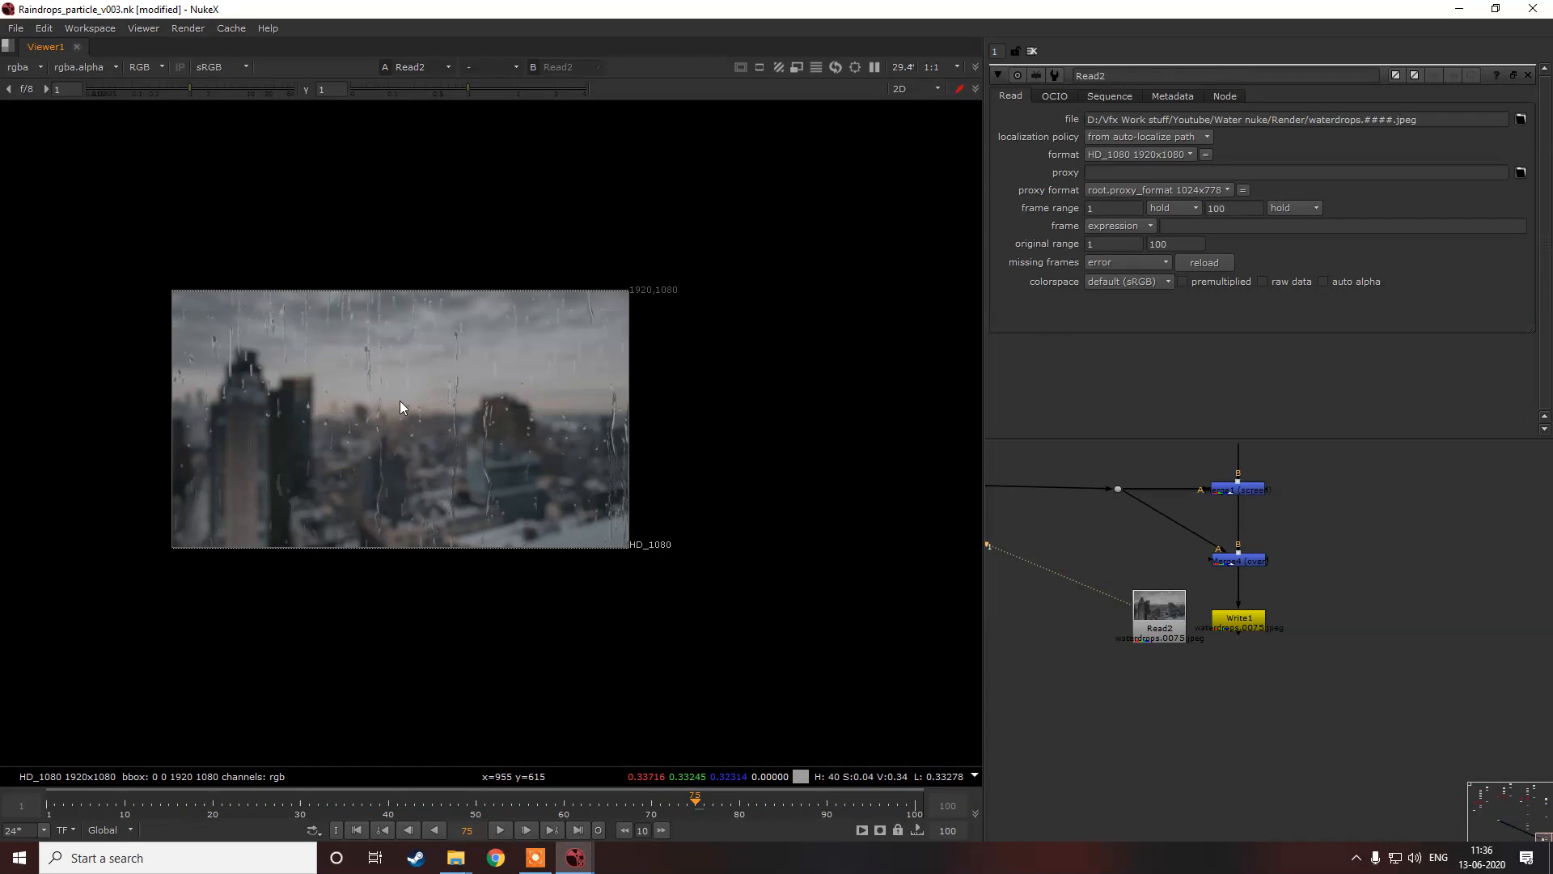
pyautogui.scroll(2, 397, 400)
# Step: View the output of ZDefocus1 on the background branch
pyautogui.scroll(-5, 1308, 506)
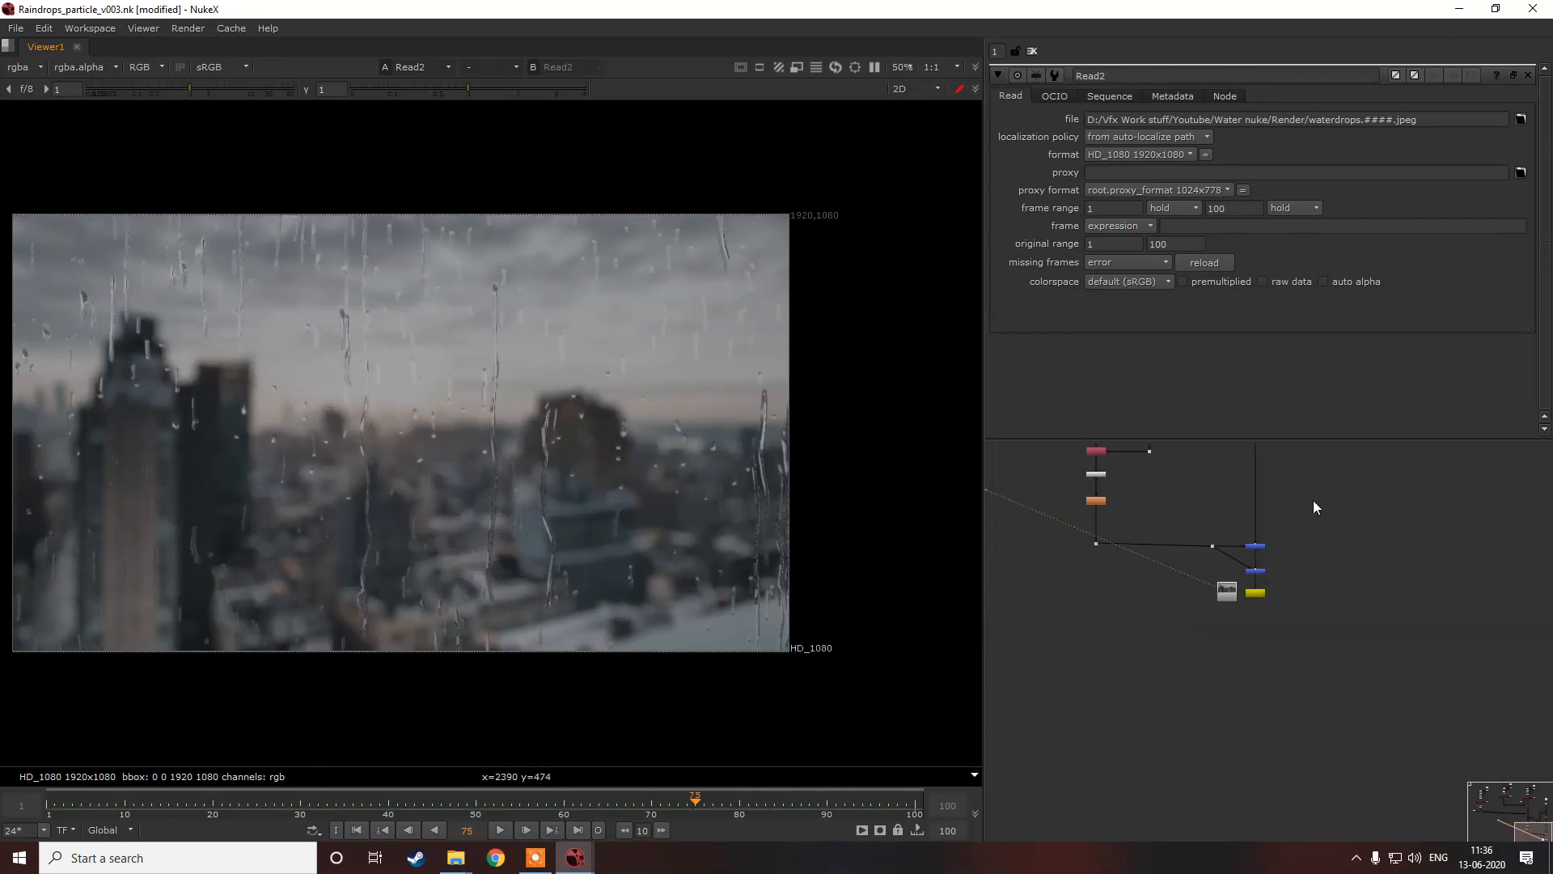
pyautogui.moveTo(1252, 461); pyautogui.dragTo(1252, 511, button='middle')
pyautogui.moveTo(1333, 555); pyautogui.dragTo(1334, 556)
pyautogui.press('1')
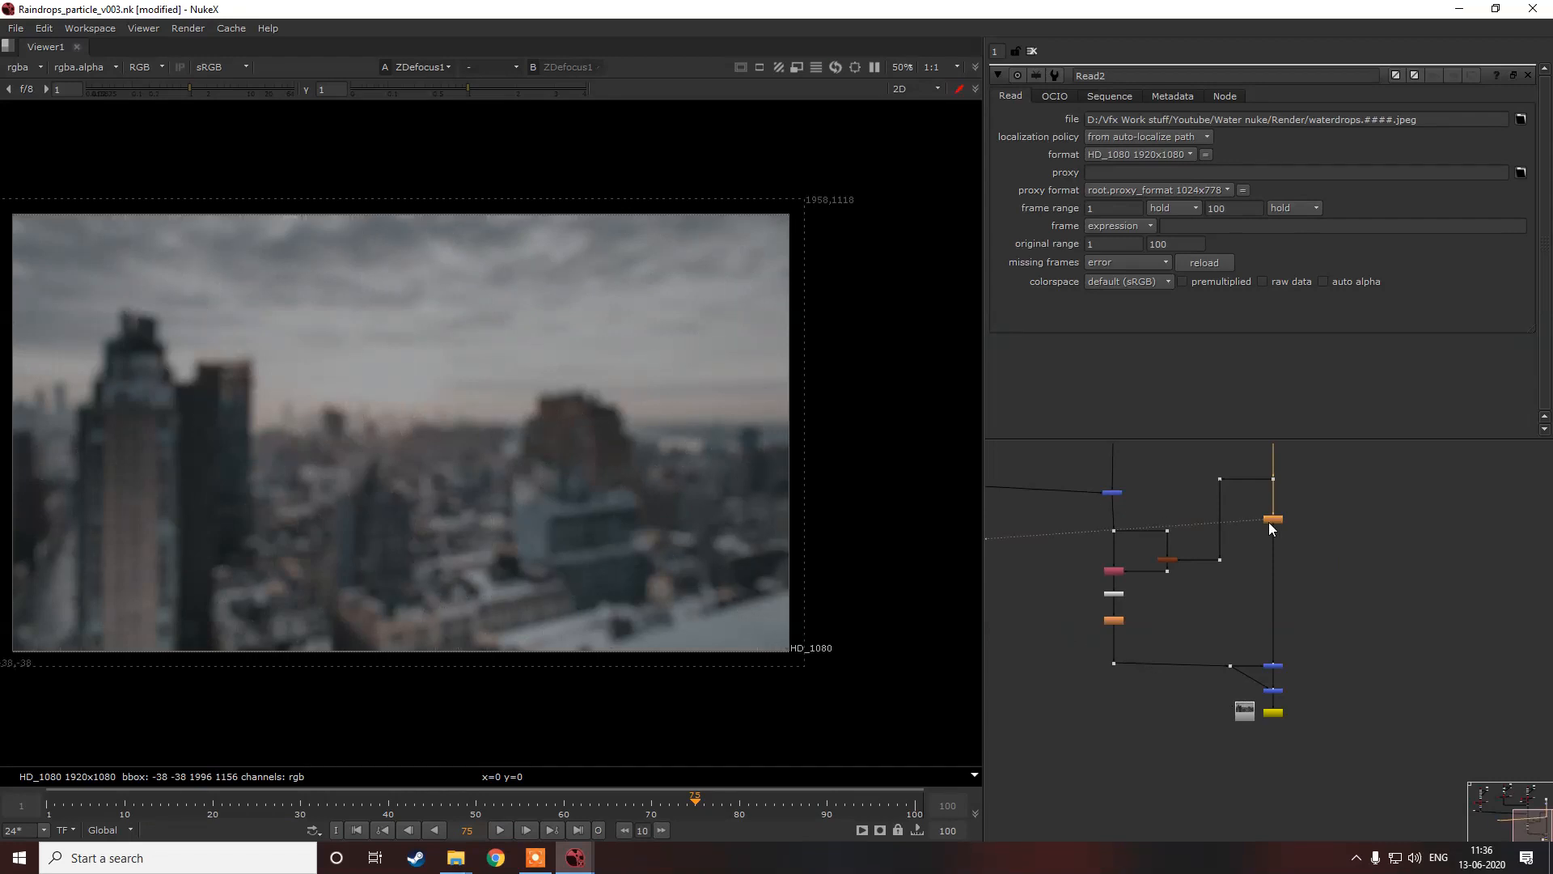
# Step: Add a Noise node beside the background branch, between ZDefocus1 and Merge1
pyautogui.scroll(3, 1284, 523)
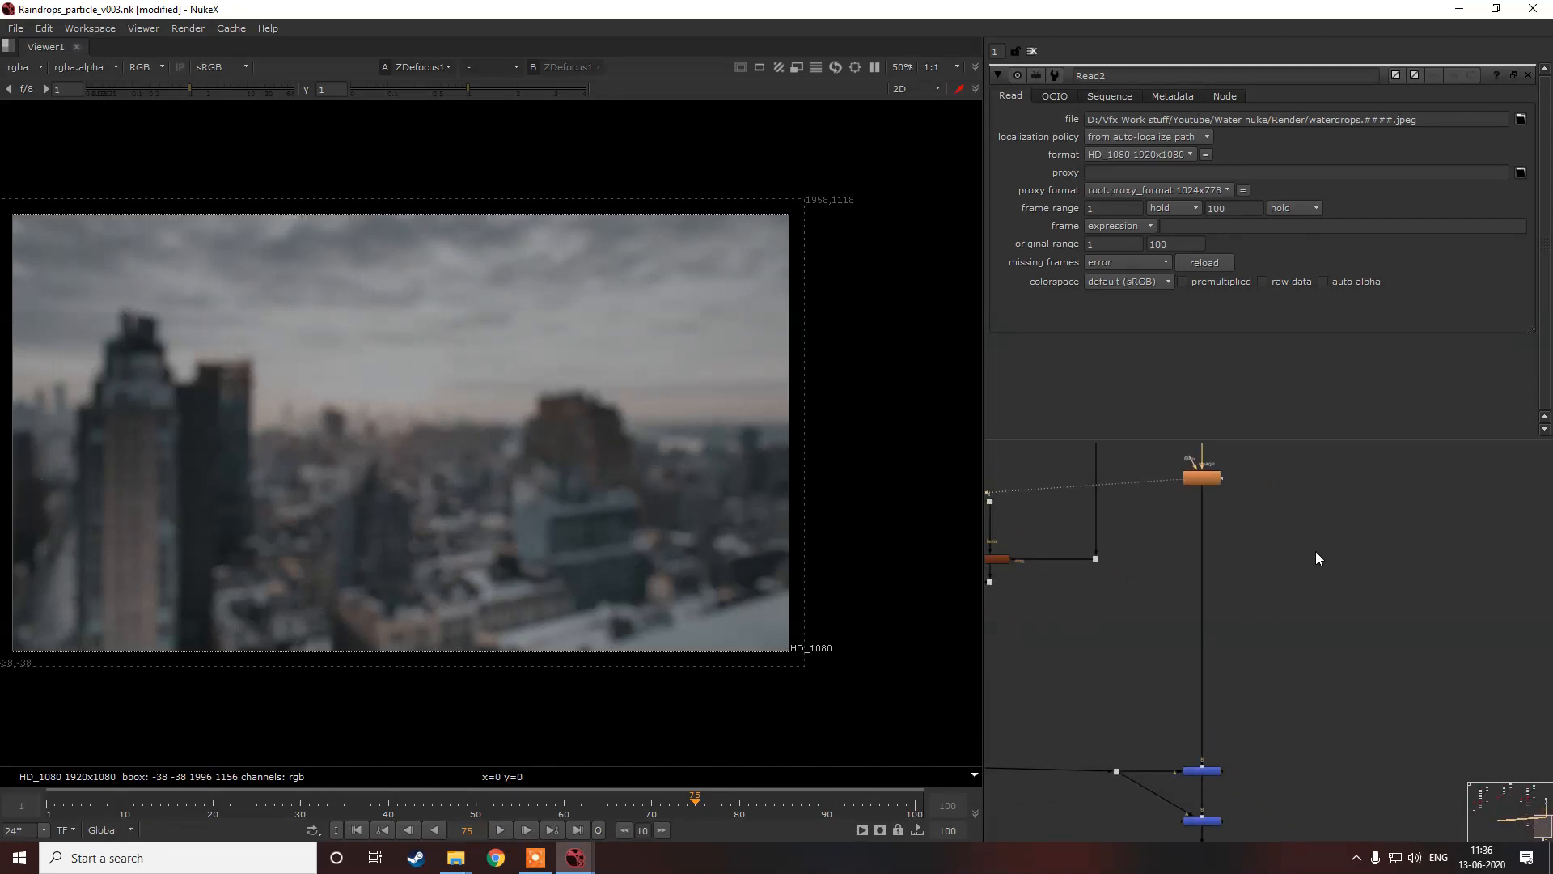
pyautogui.scroll(-3, 1317, 555)
pyautogui.scroll(3, 1320, 556)
pyautogui.click(1308, 529)
pyautogui.press('Tab')
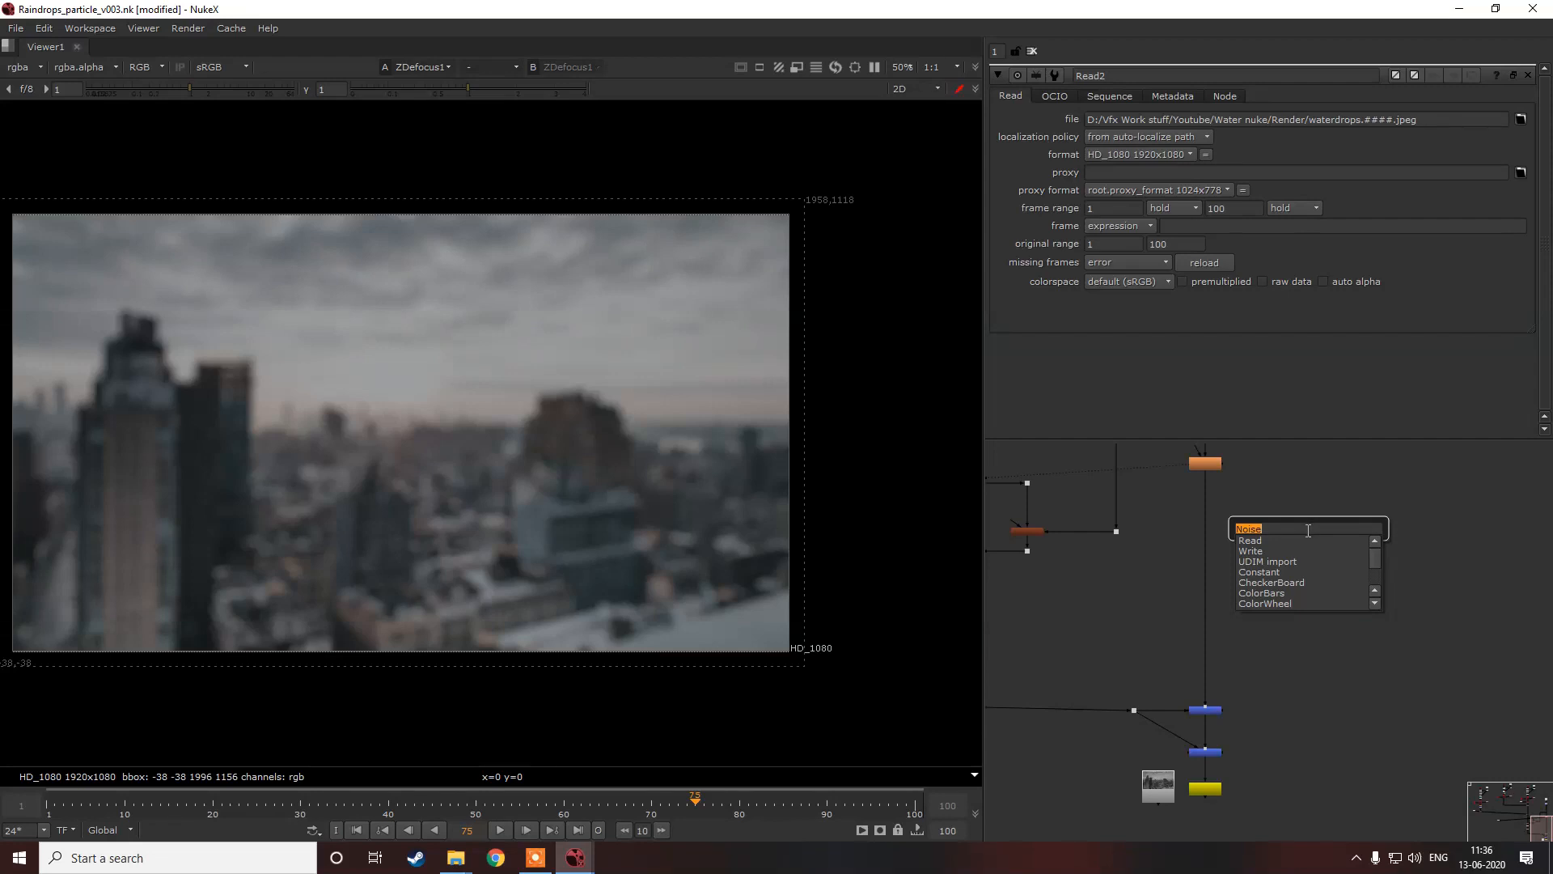
pyautogui.press('Return')
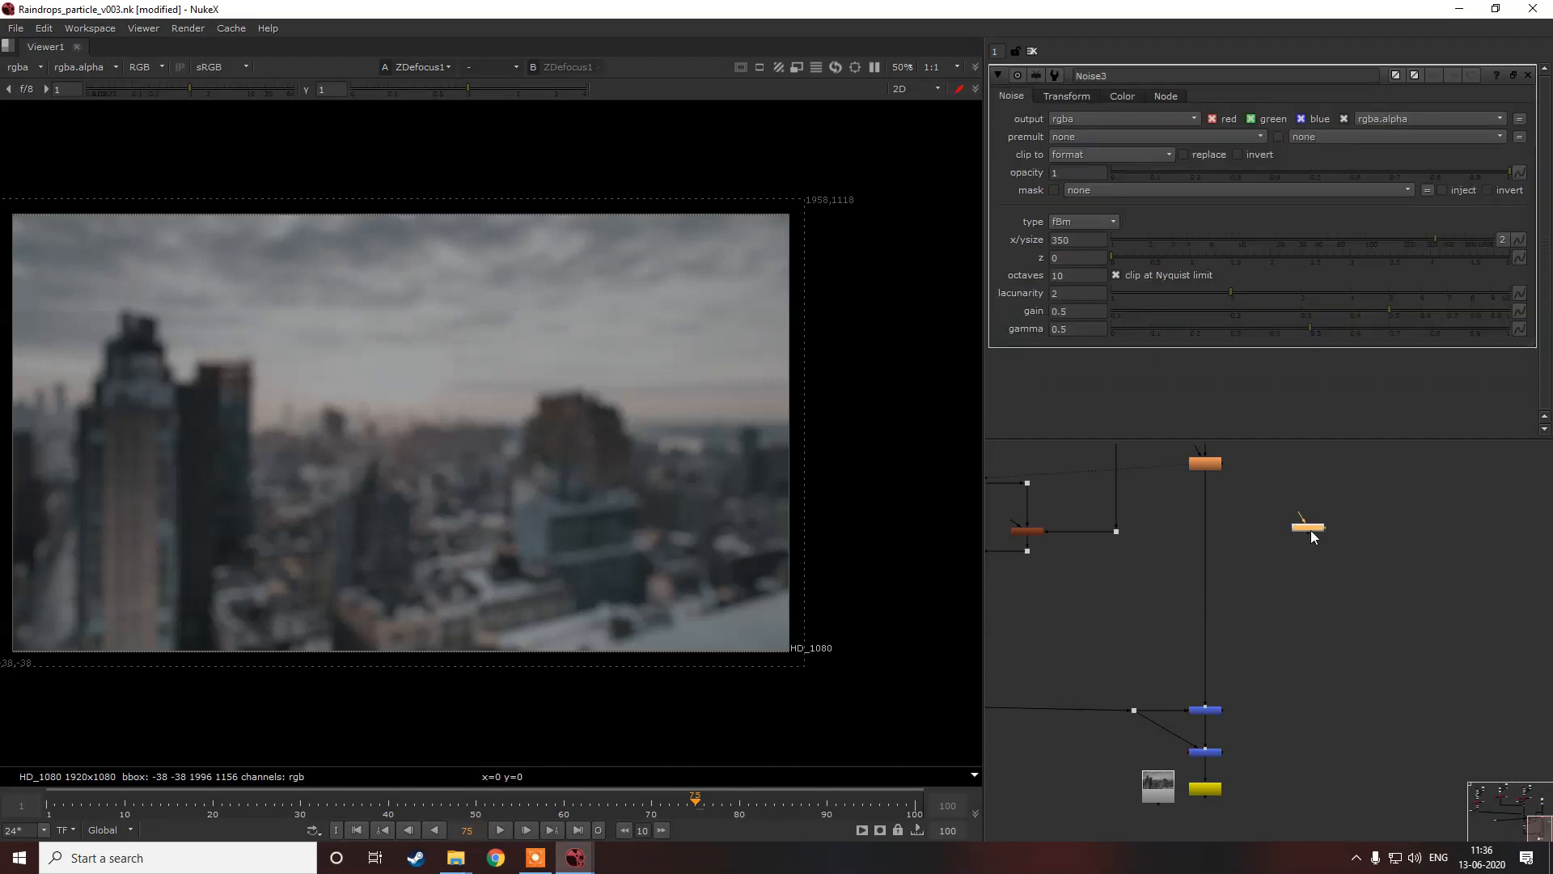
# Step: Insert a Merge on the background line above Merge1 and connect the Noise3 node to its A input
pyautogui.scroll(-4, 1262, 529)
pyautogui.scroll(2, 1275, 528)
pyautogui.click(1231, 531)
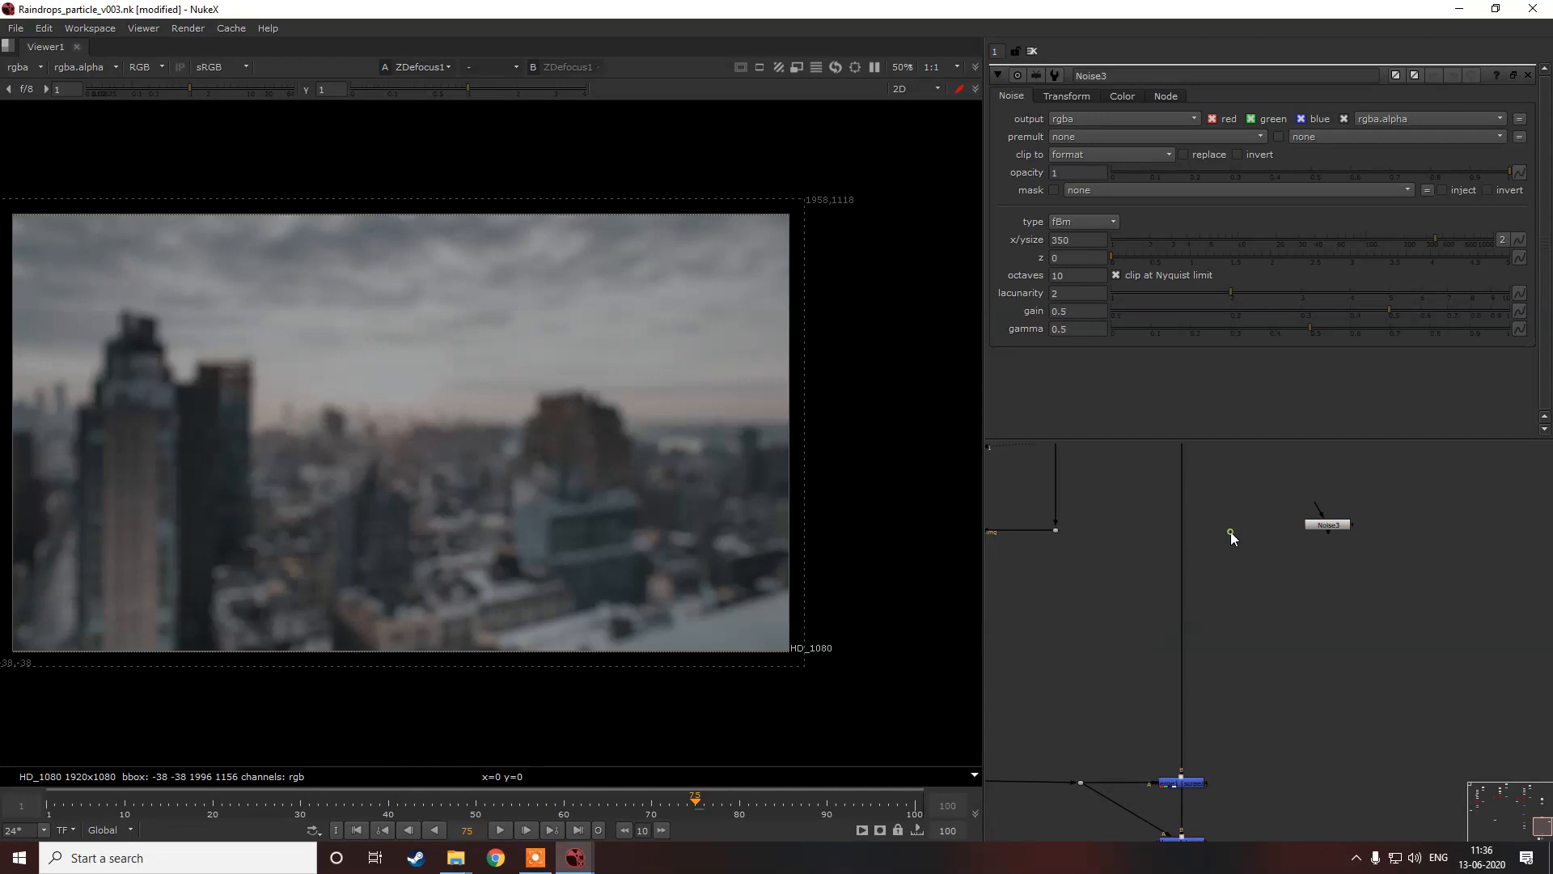
pyautogui.press('m')
pyautogui.moveTo(1182, 509); pyautogui.dragTo(1344, 527)
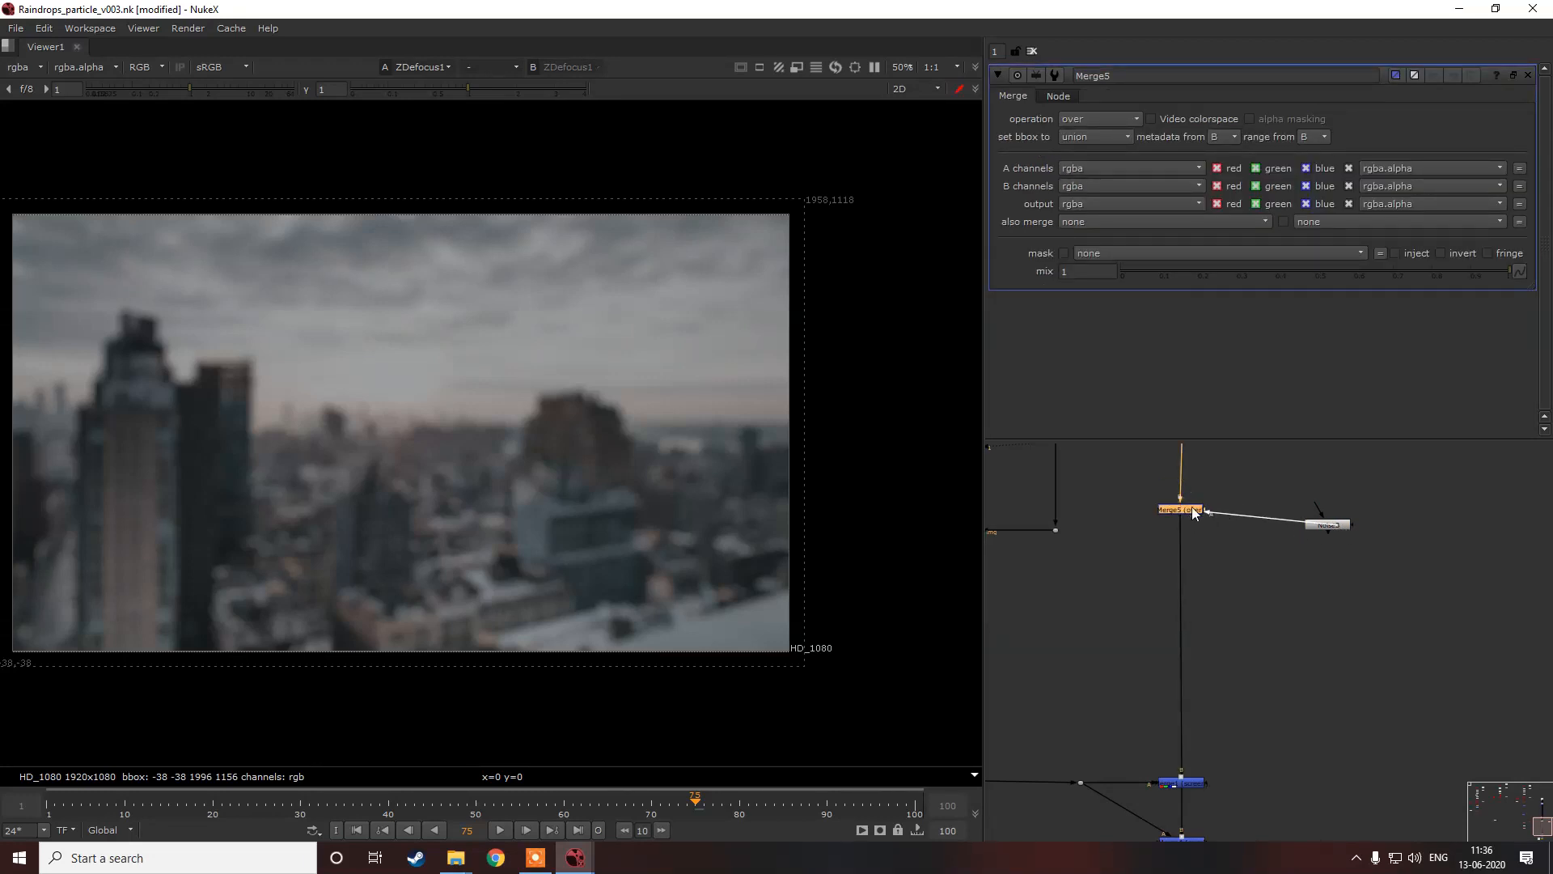
# Step: Set the noise Merge's operation to screen with a mix of 0.21 and view the output of the Write node
pyautogui.click(1100, 118)
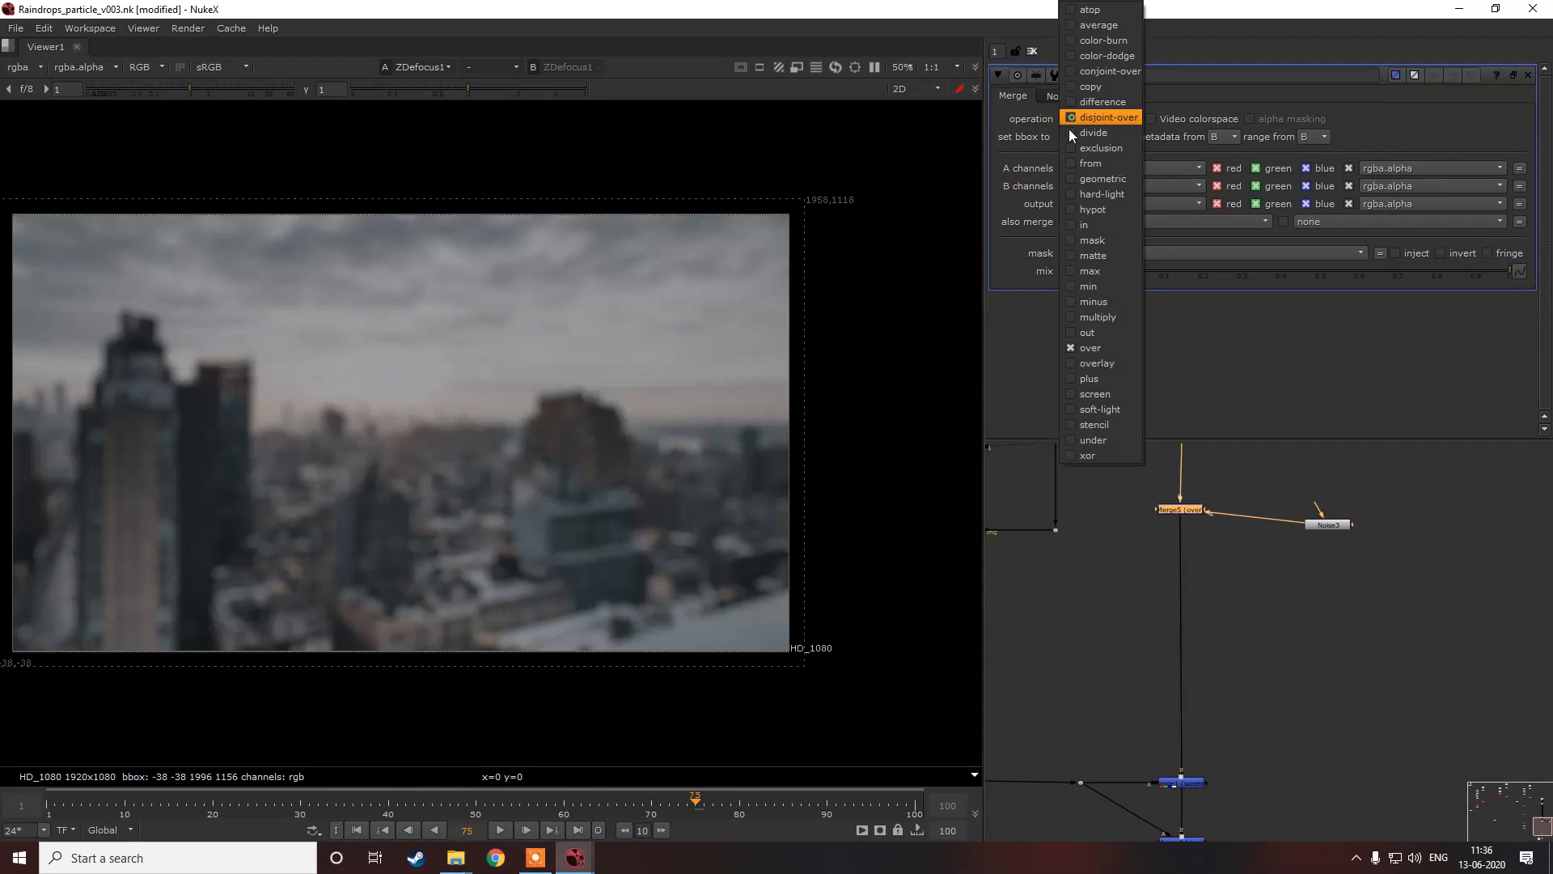
pyautogui.click(1102, 394)
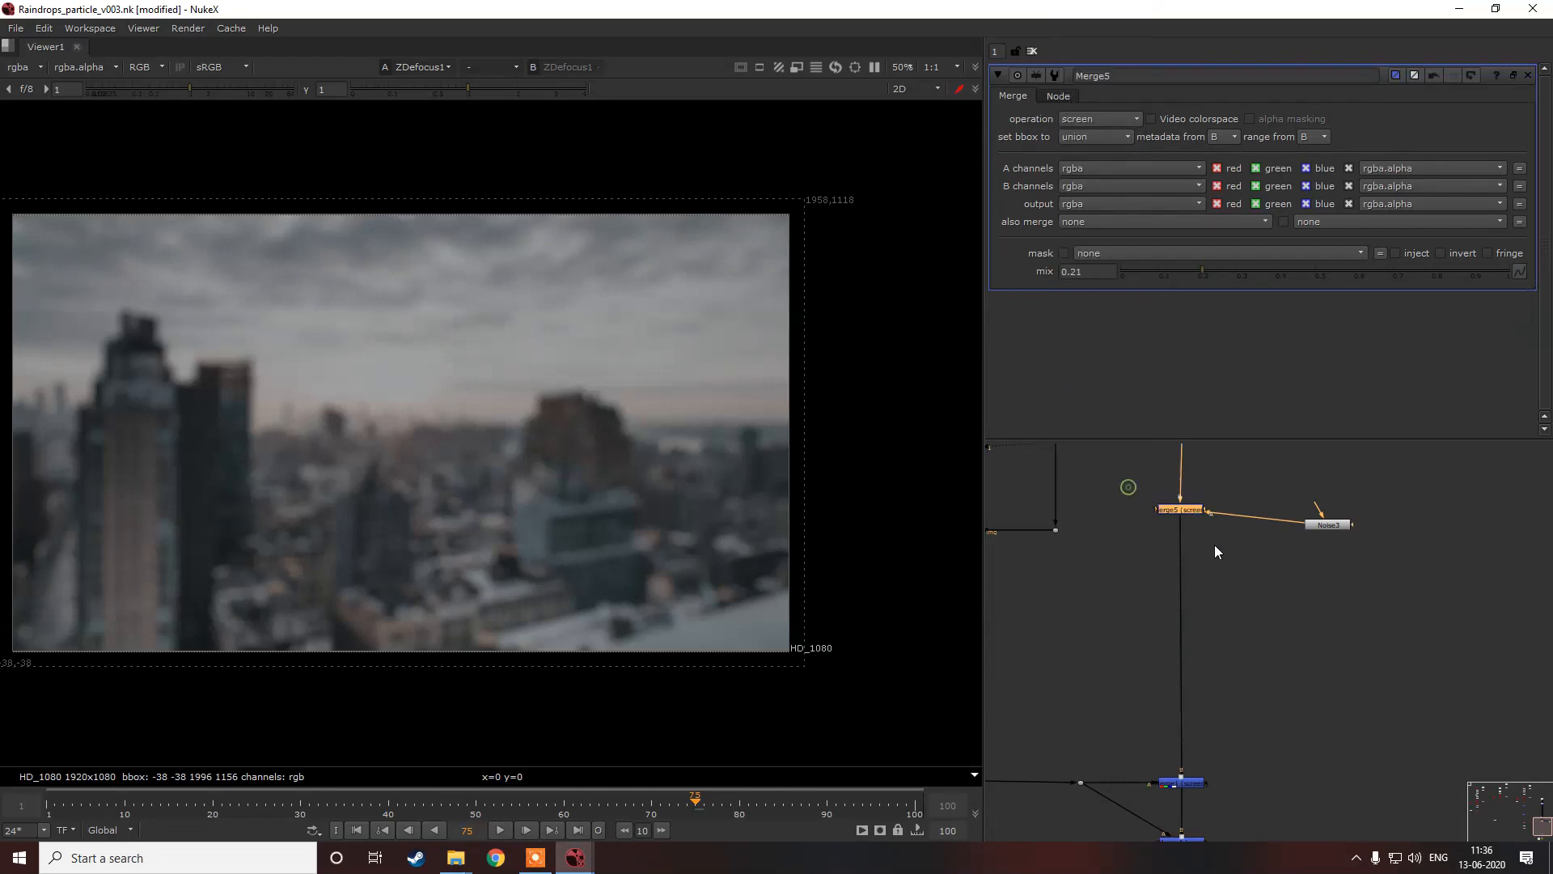
pyautogui.scroll(-6, 1188, 510)
pyautogui.moveTo(1188, 556); pyautogui.dragTo(1200, 516, button='middle')
pyautogui.scroll(5, 1201, 555)
pyautogui.click(1200, 595)
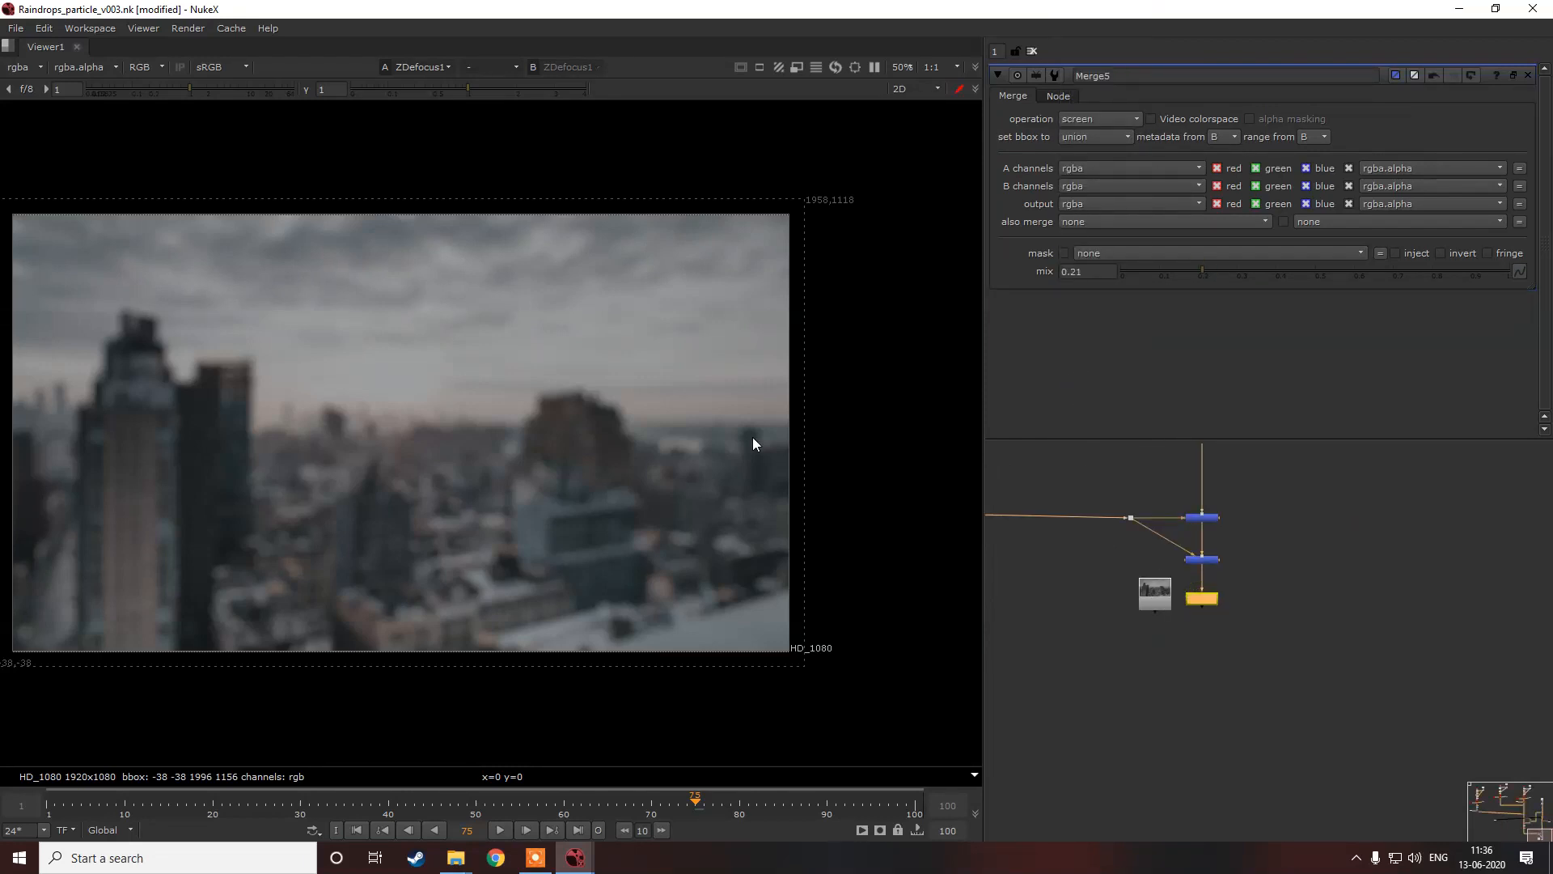
pyautogui.press('1')
# Step: Disable and re-enable Merge5 to compare the composite with and without the noise fog
pyautogui.scroll(-6, 1330, 558)
pyautogui.moveTo(1303, 472); pyautogui.dragTo(1303, 510, button='middle')
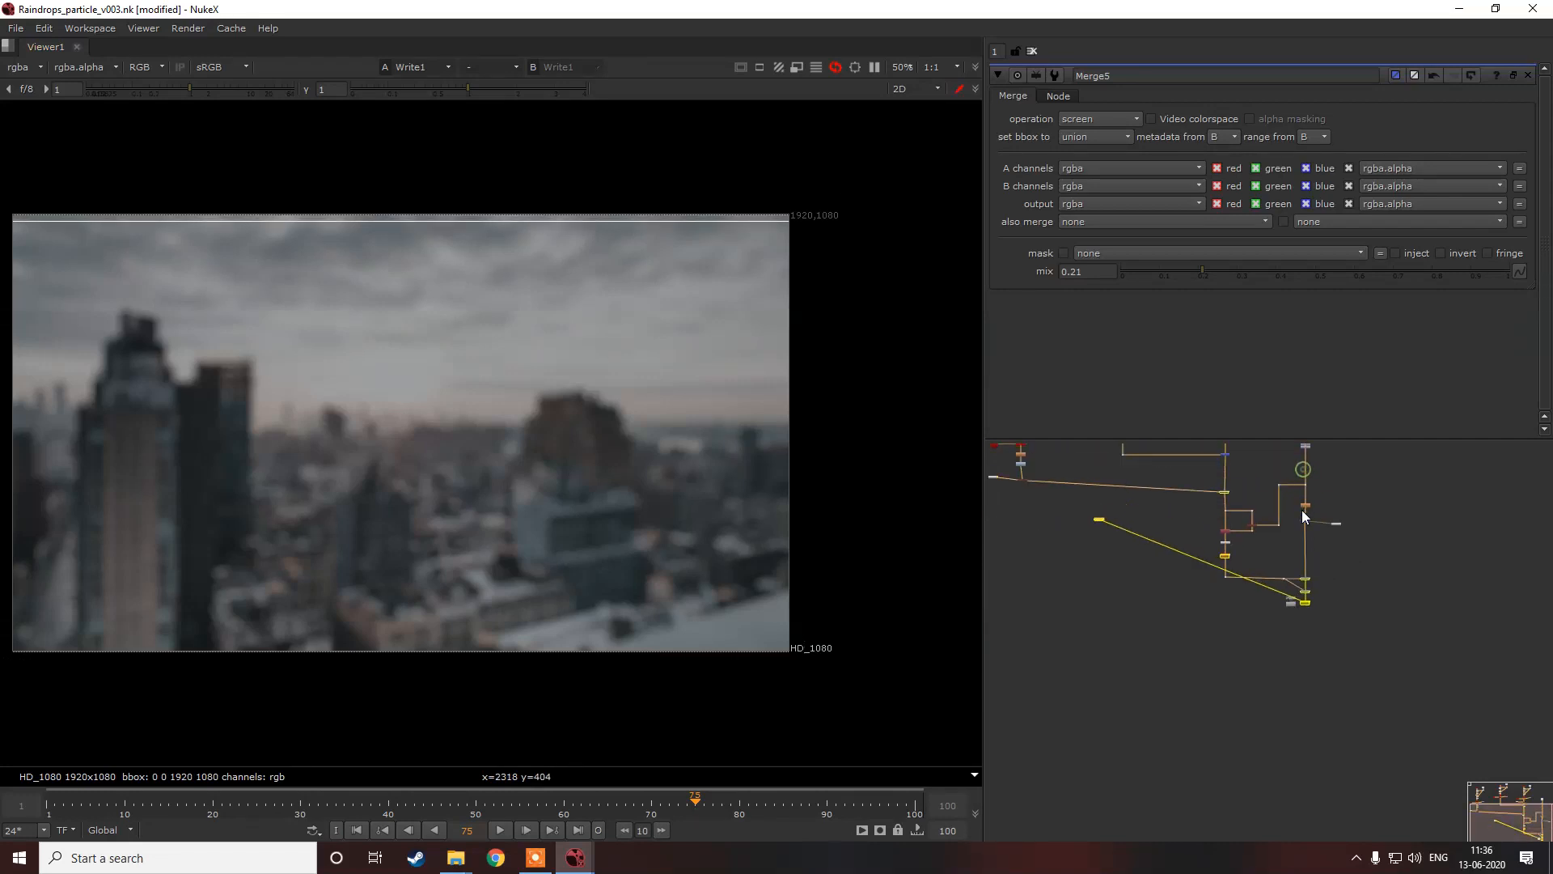
pyautogui.scroll(4, 1301, 509)
pyautogui.moveTo(1311, 531); pyautogui.dragTo(1313, 538)
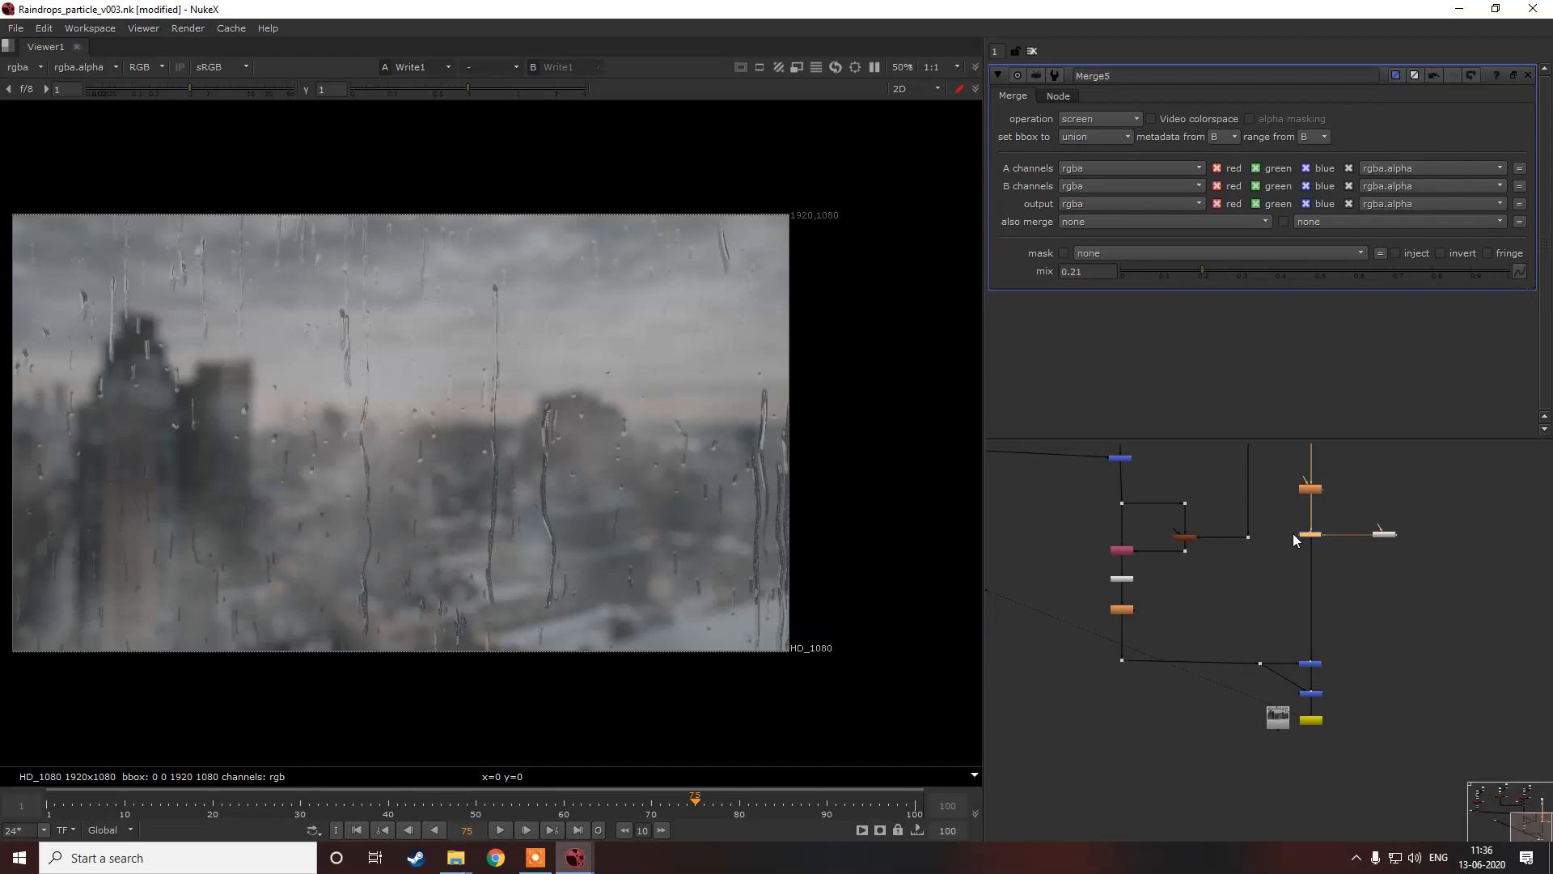
pyautogui.press('d')
pyautogui.press('d')
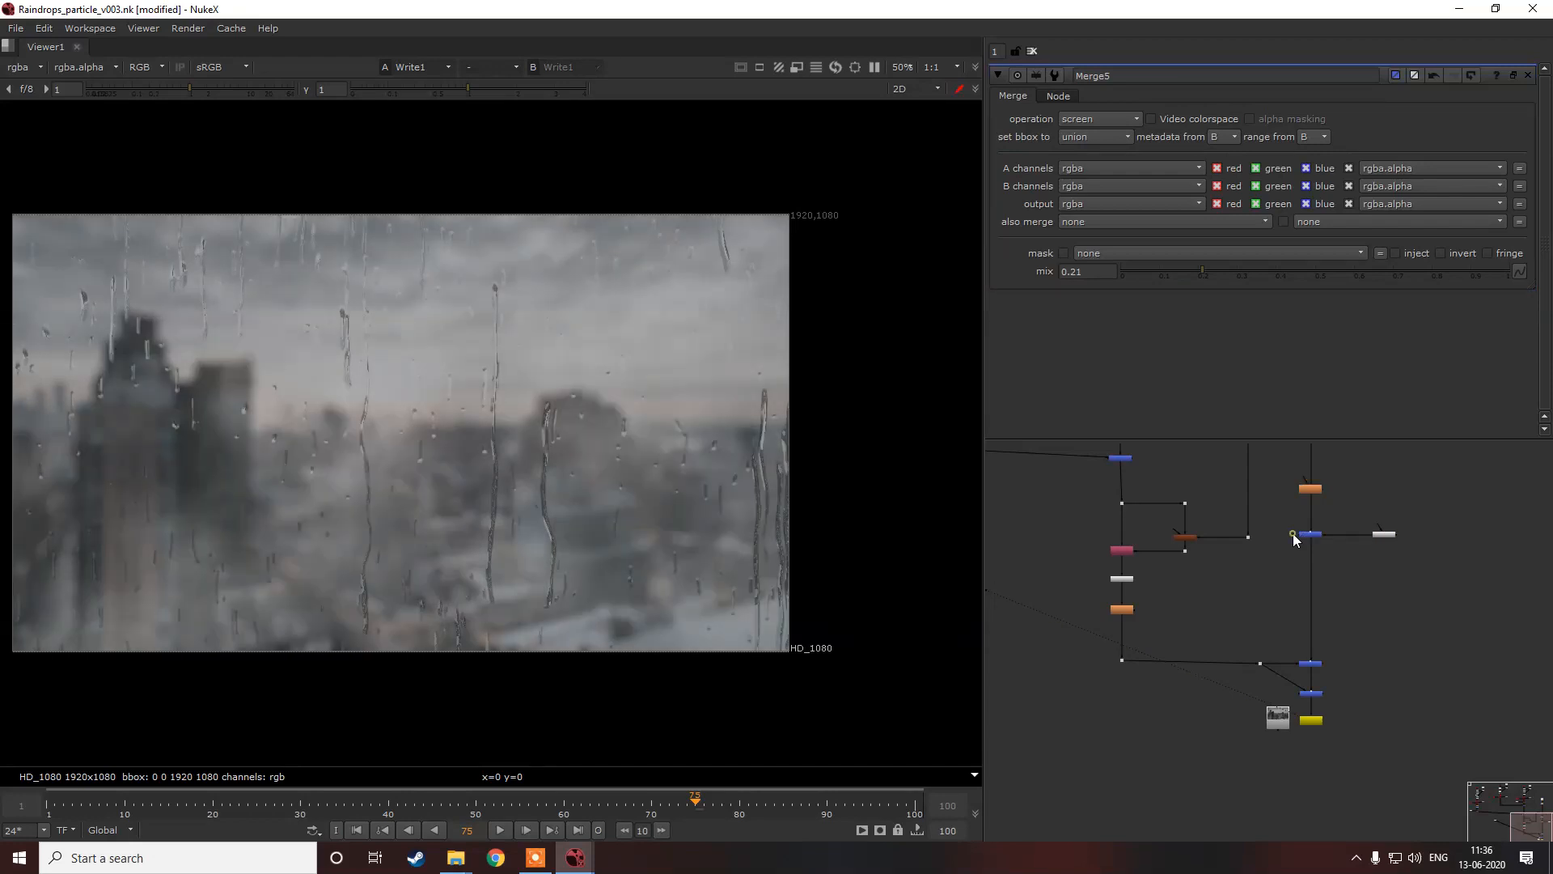
# Step: Lower Merge5's mix to 0.035 and compare the subtler fog with the node disabled and enabled
pyautogui.click(1149, 267)
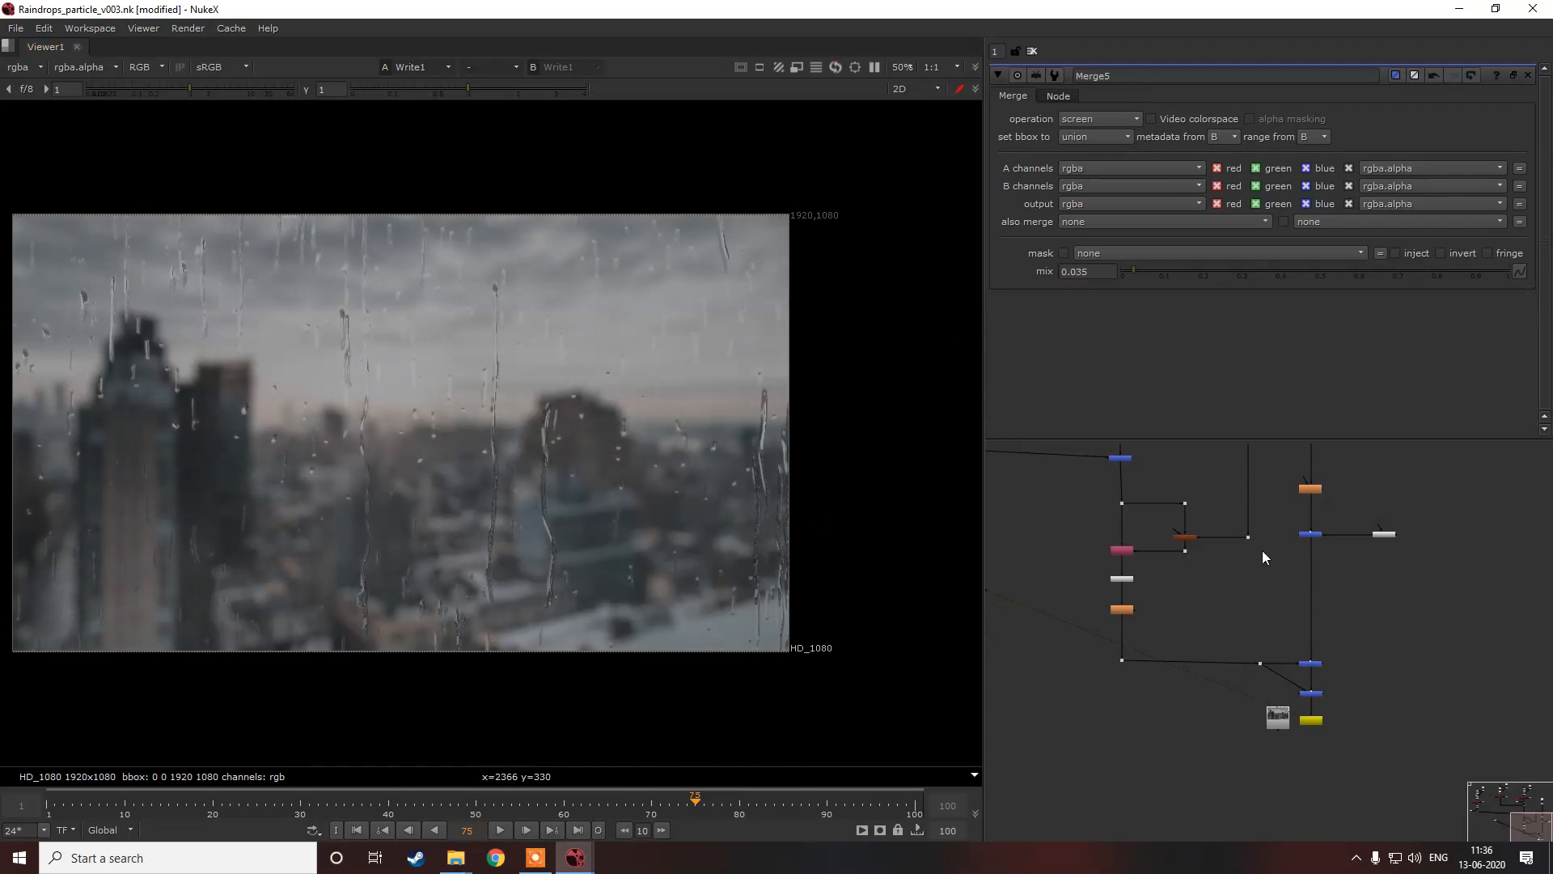
pyautogui.moveTo(1346, 544); pyautogui.dragTo(1345, 546)
pyautogui.press('d')
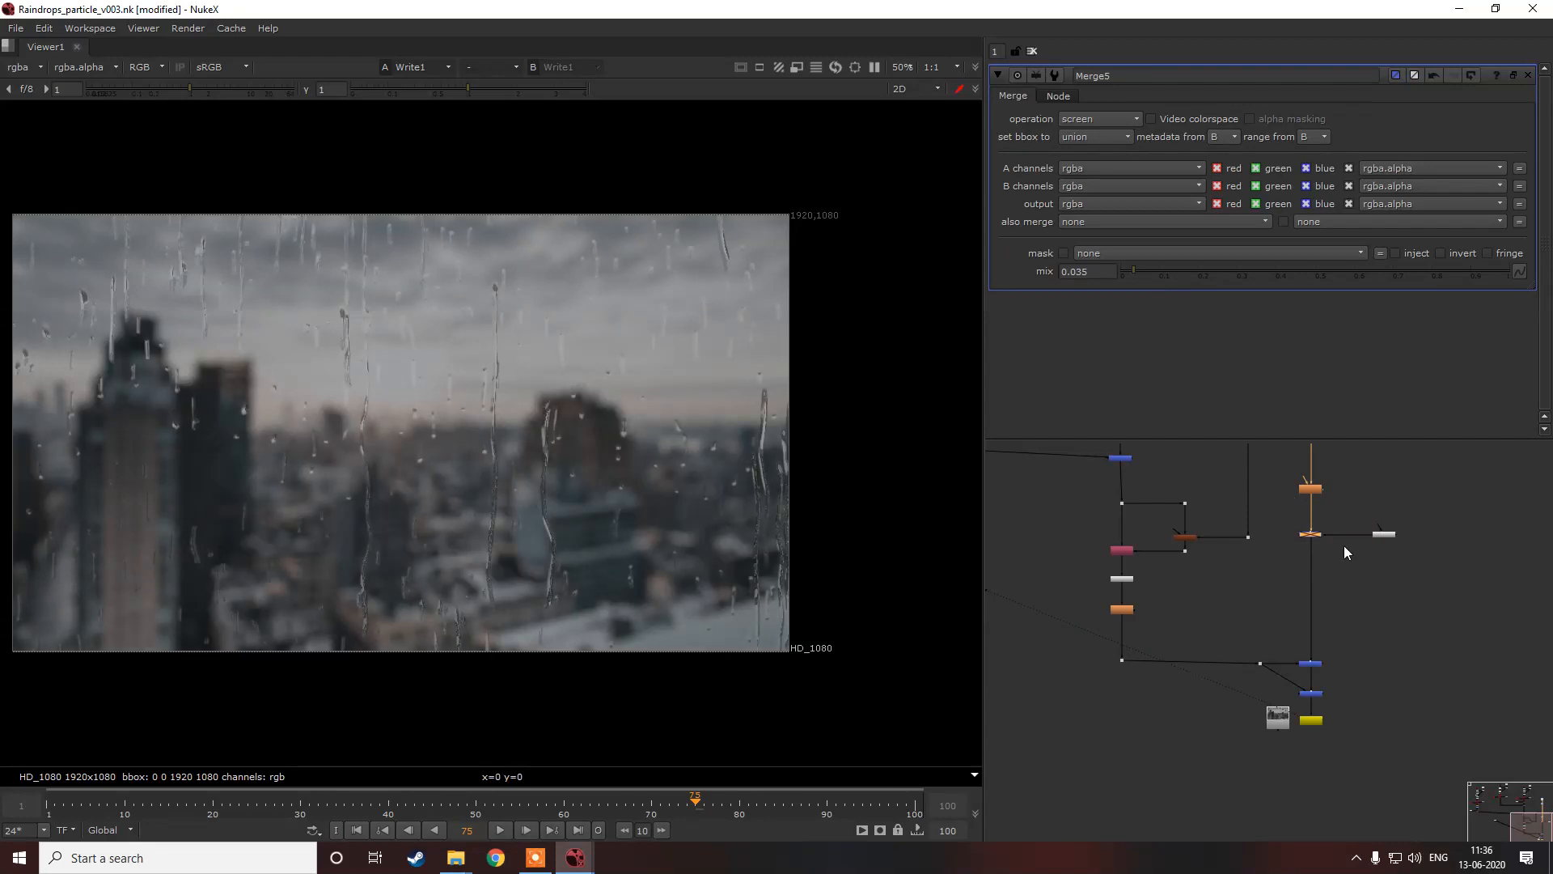
pyautogui.press('d')
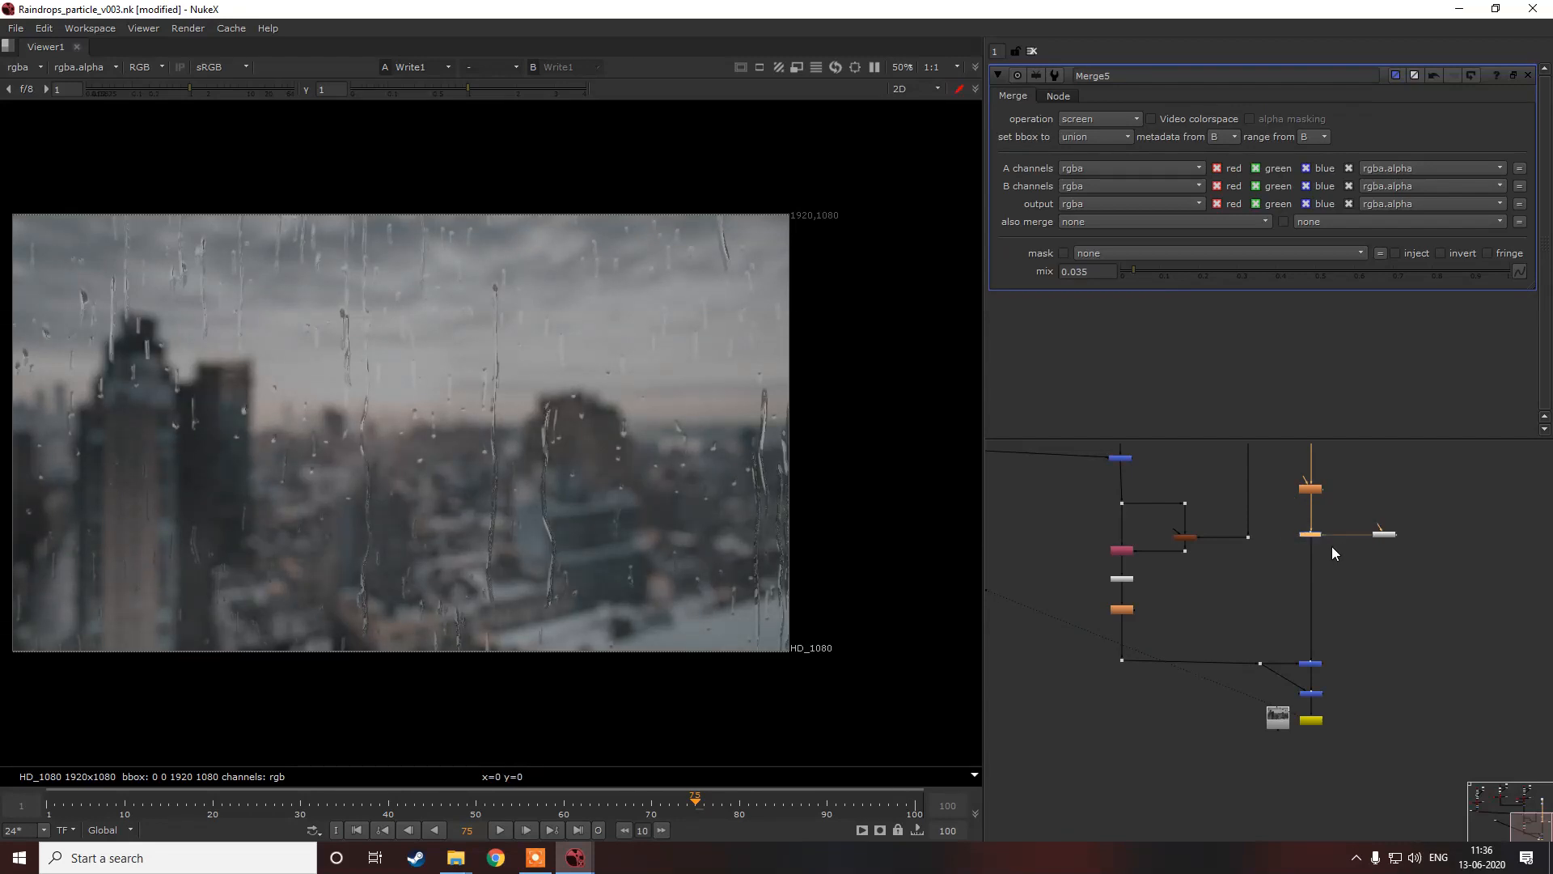
# Step: Examine the raindrop streaks and their edges close up in the final composite
pyautogui.scroll(-3, 1313, 555)
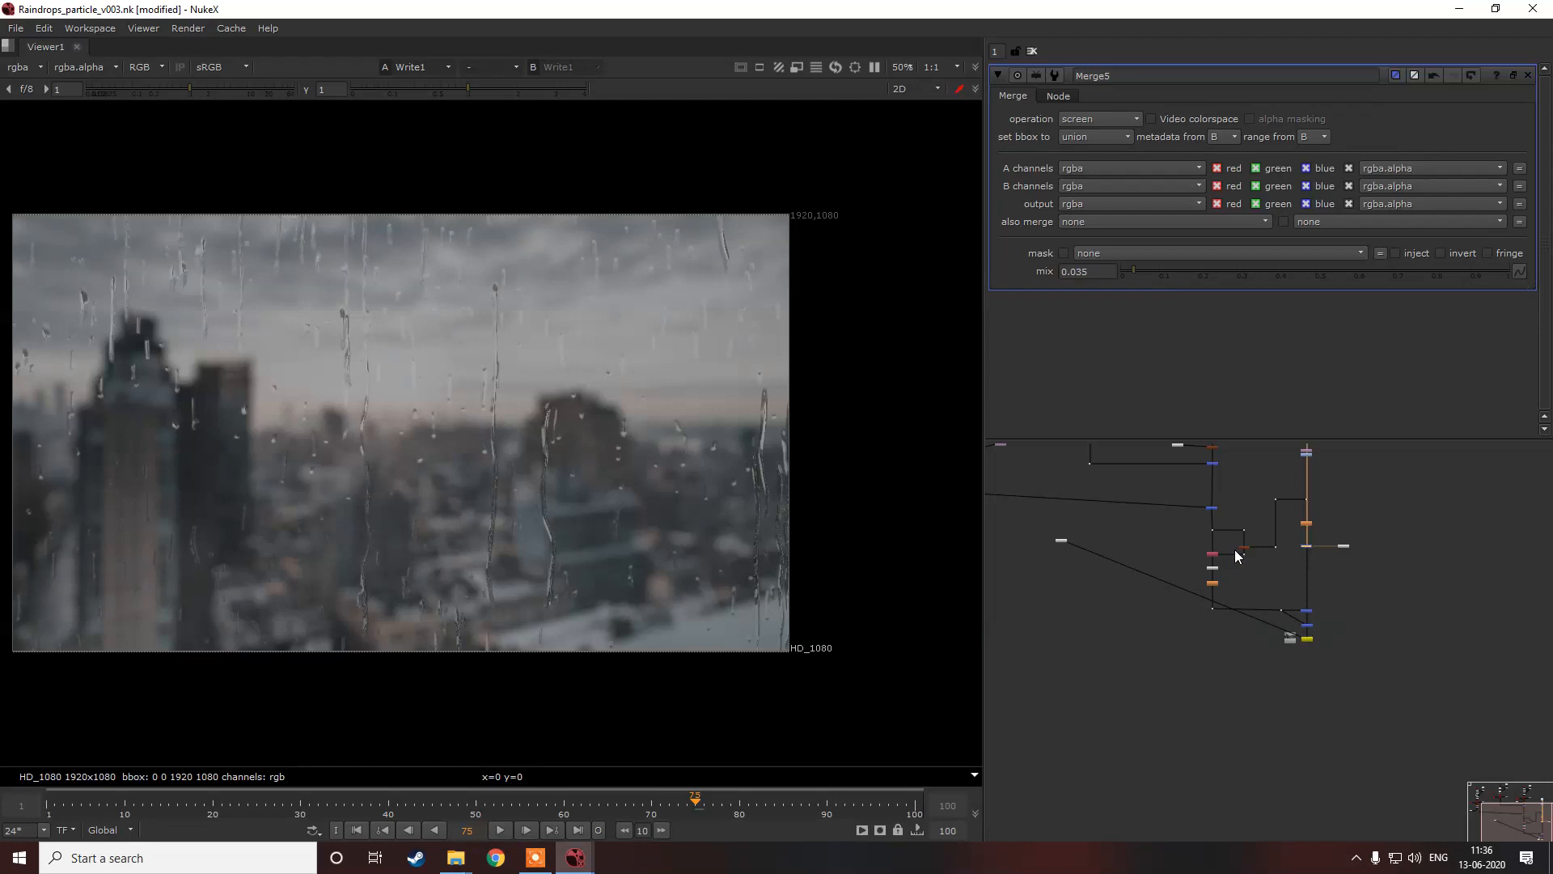
pyautogui.scroll(6, 1253, 561)
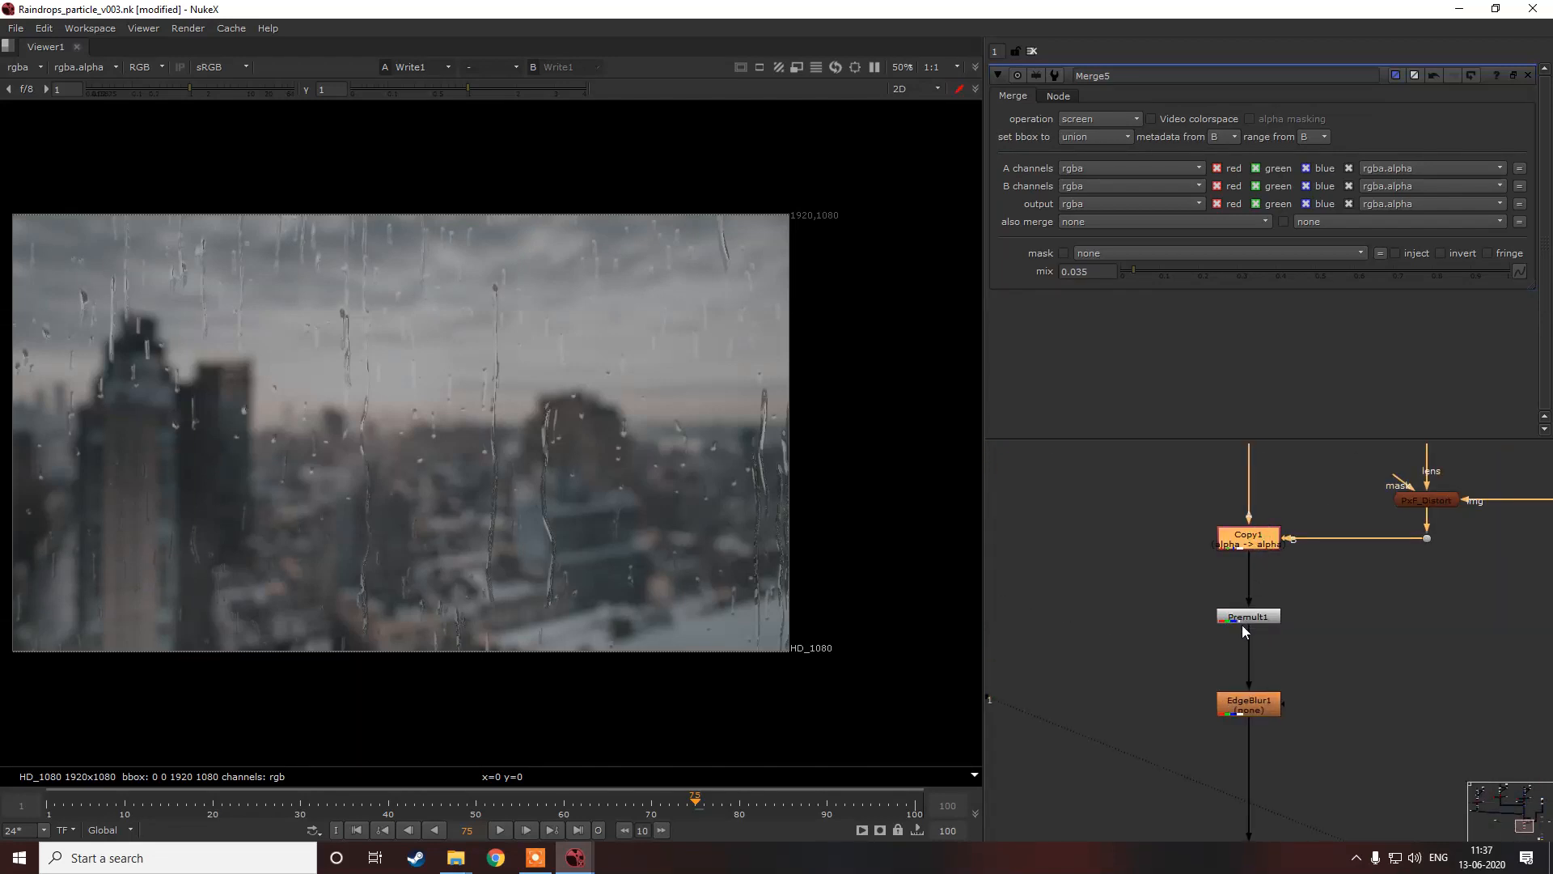
pyautogui.scroll(6, 420, 352)
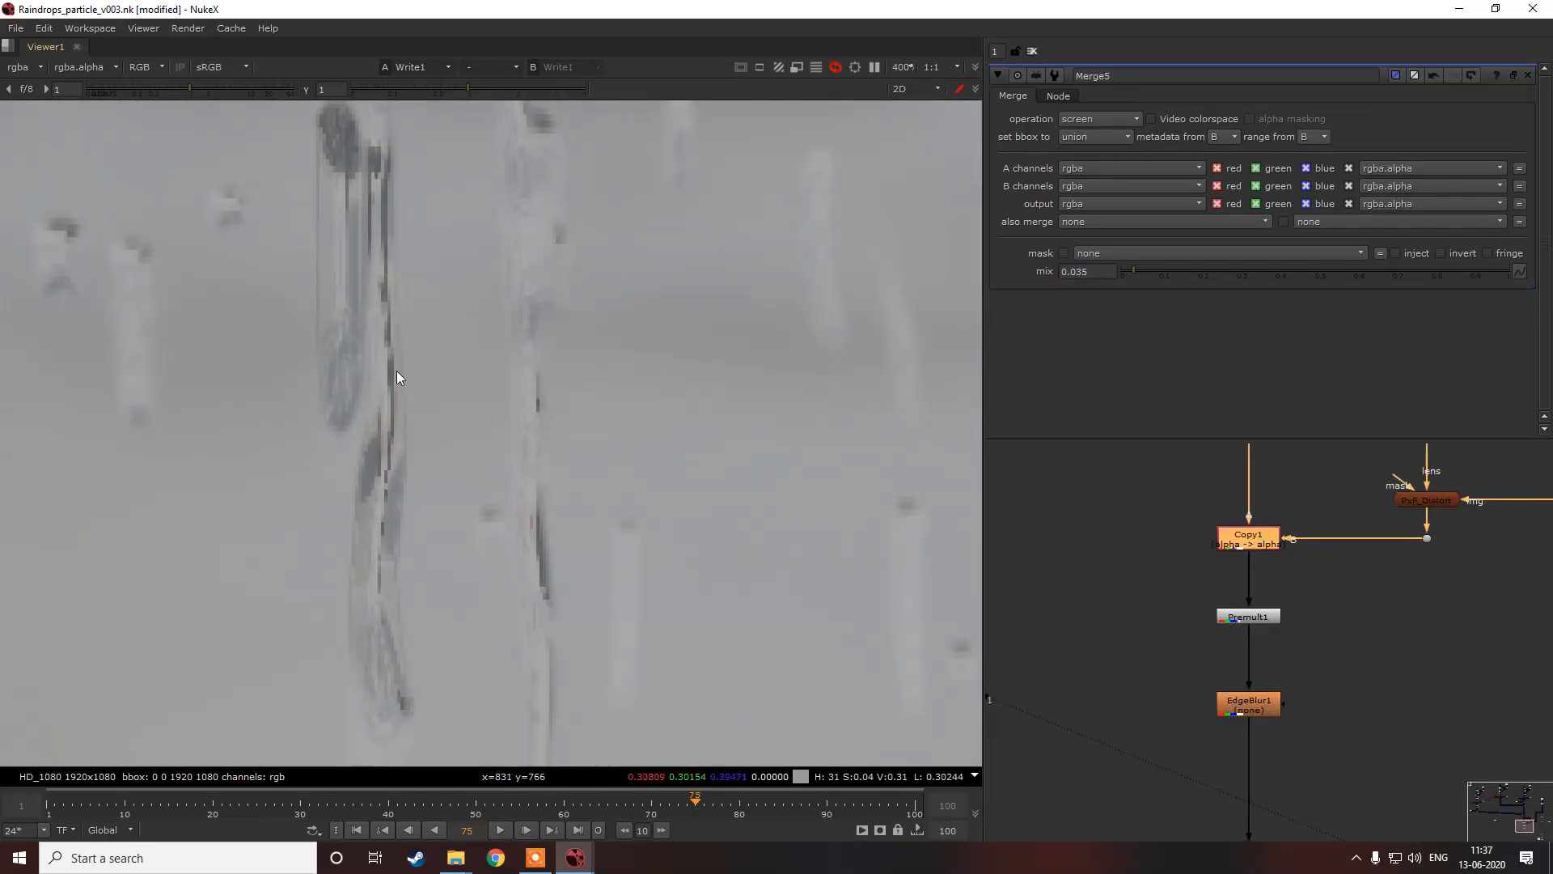
pyautogui.moveTo(537, 527); pyautogui.dragTo(541, 442, button='middle')
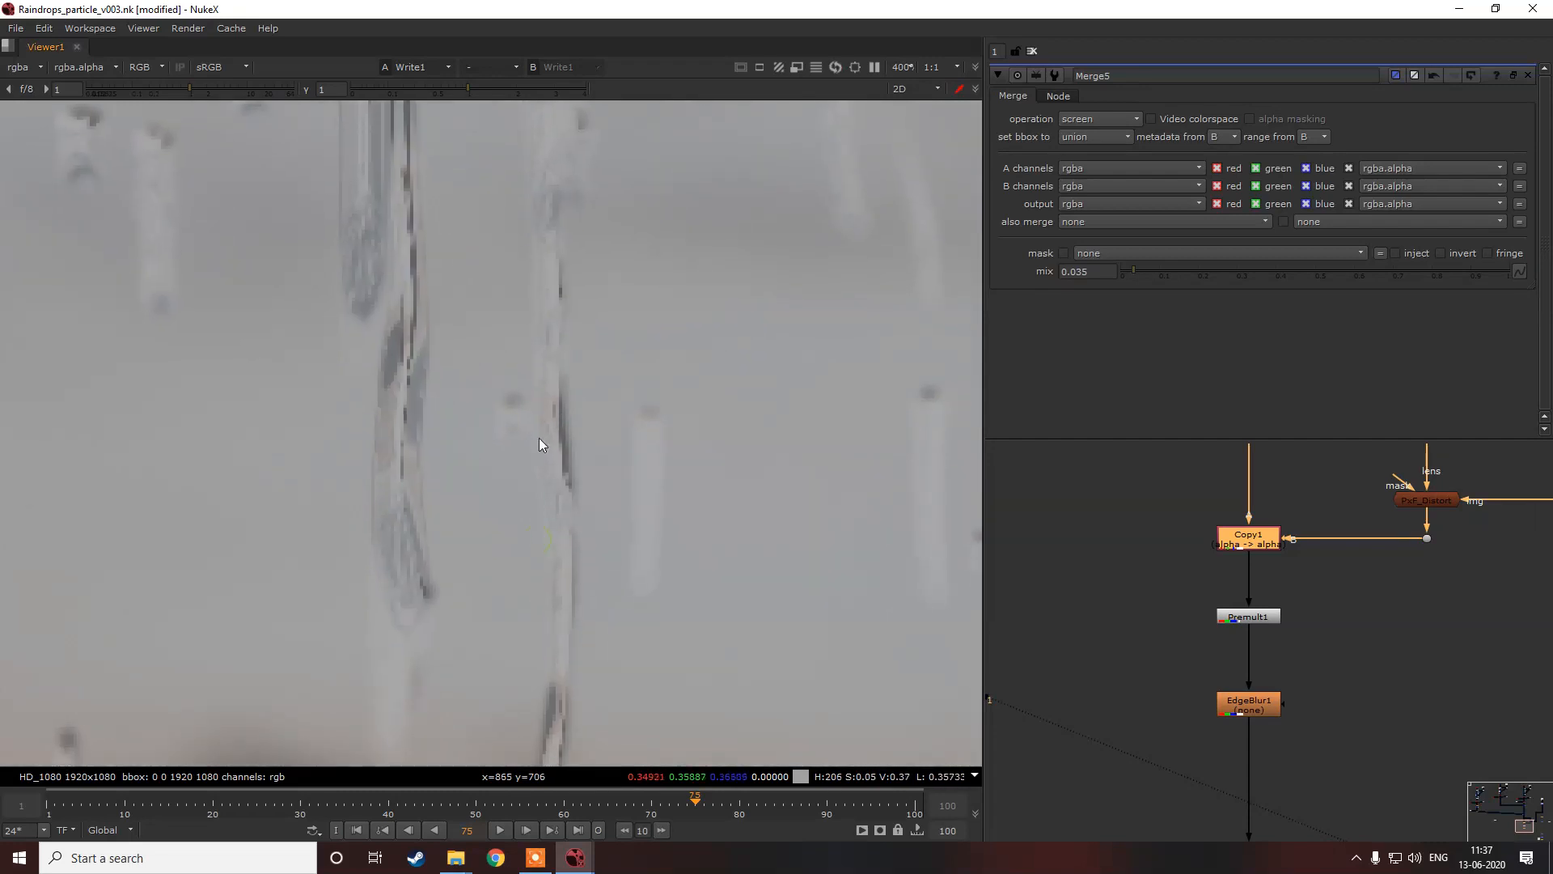
pyautogui.scroll(-5, 283, 304)
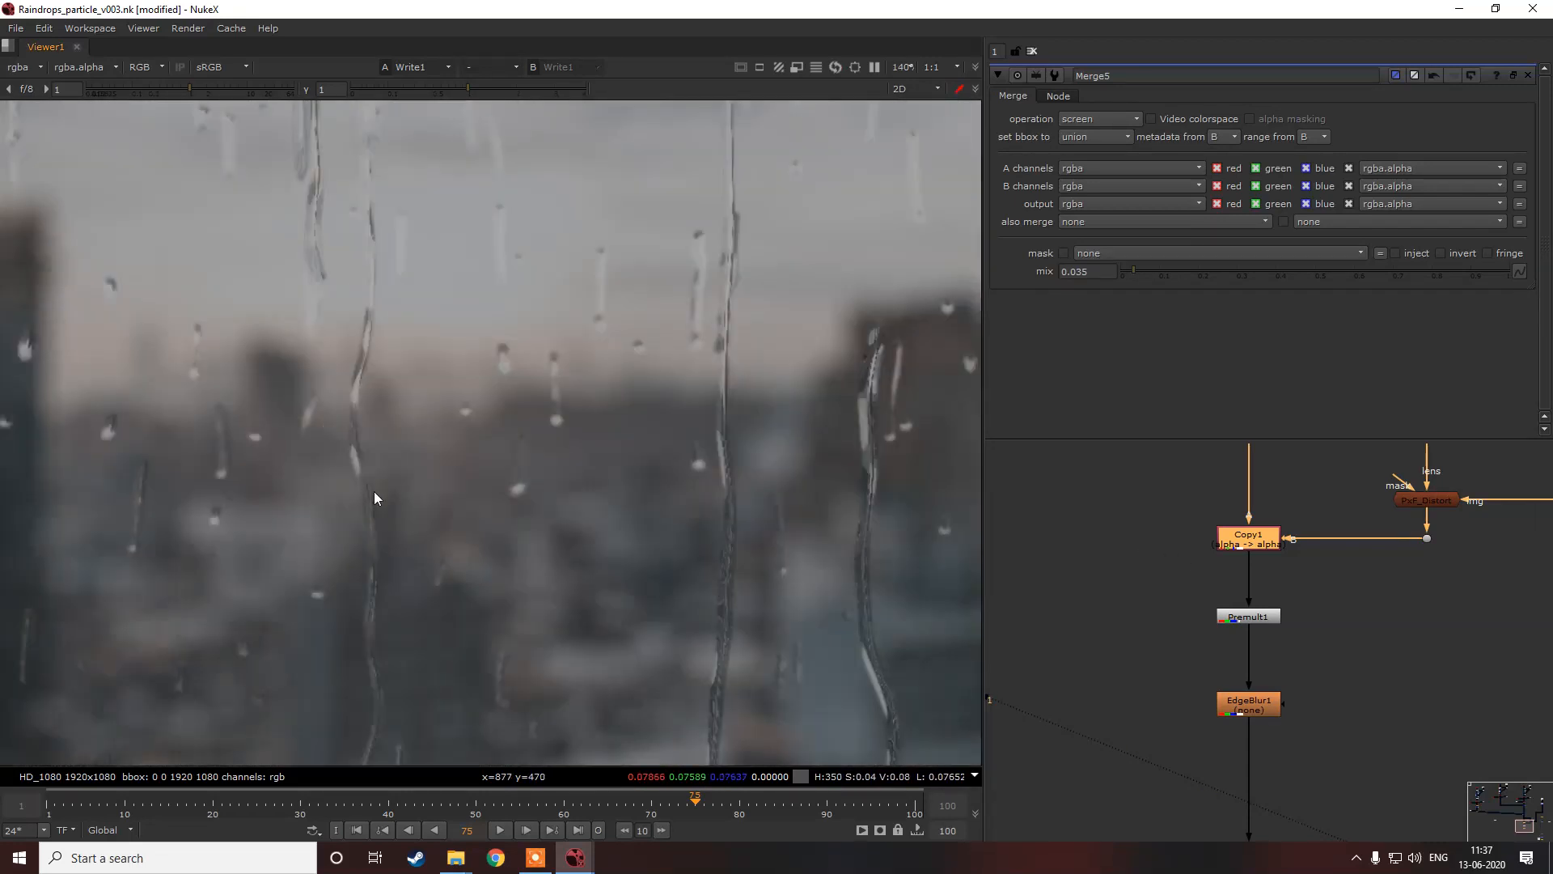
pyautogui.scroll(3, 374, 492)
pyautogui.scroll(3, 364, 248)
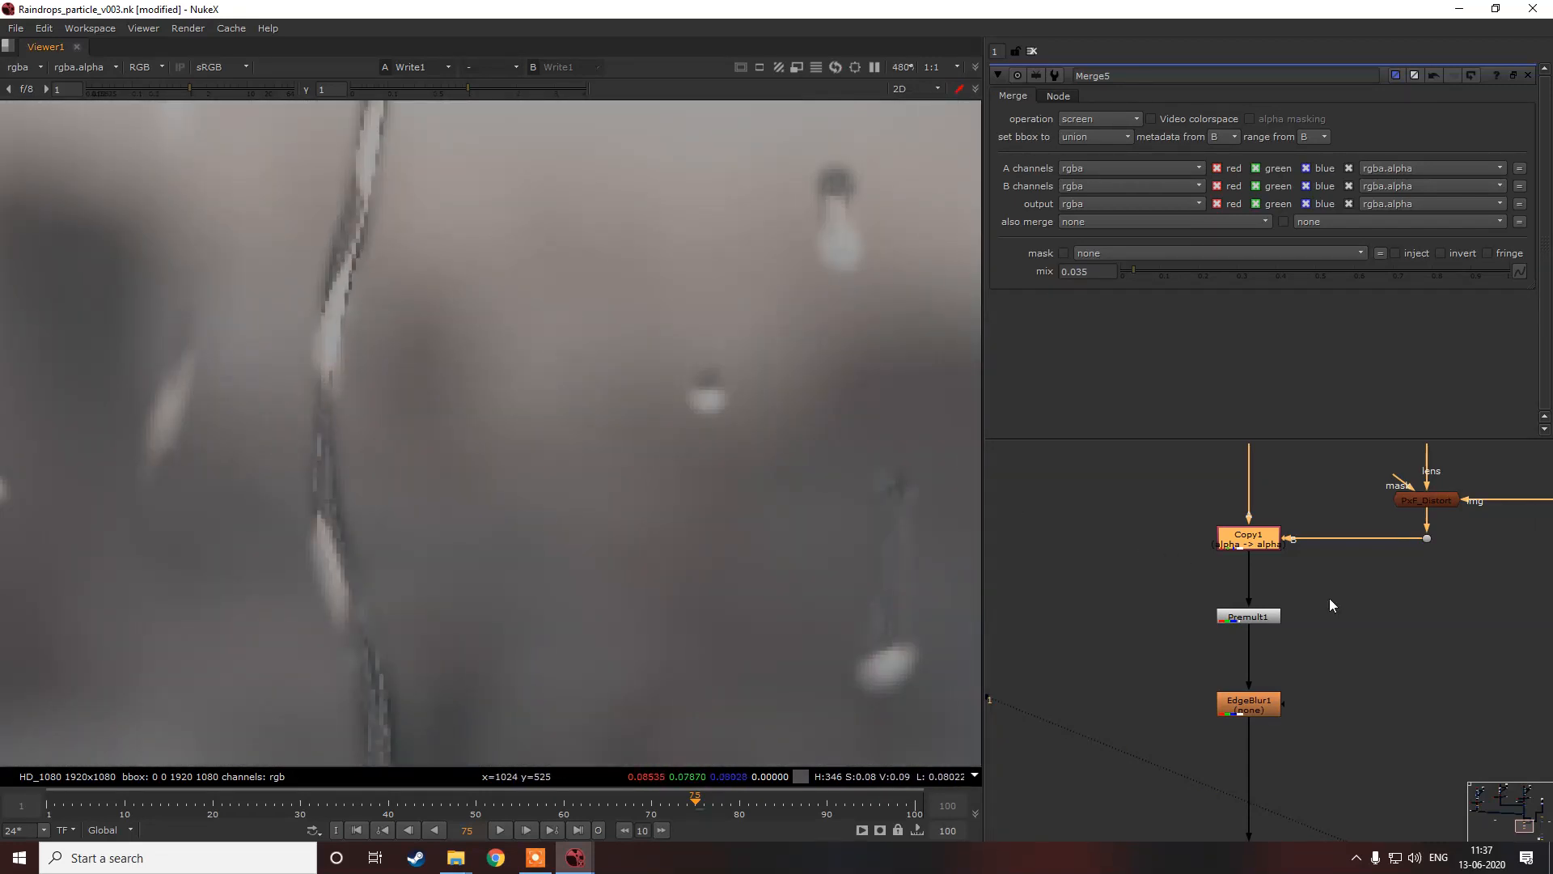
# Step: Insert a Blur of size 2 between PxF_Distort and Copy1's B input and check the softened streaks
pyautogui.click(1396, 557)
pyautogui.press('b')
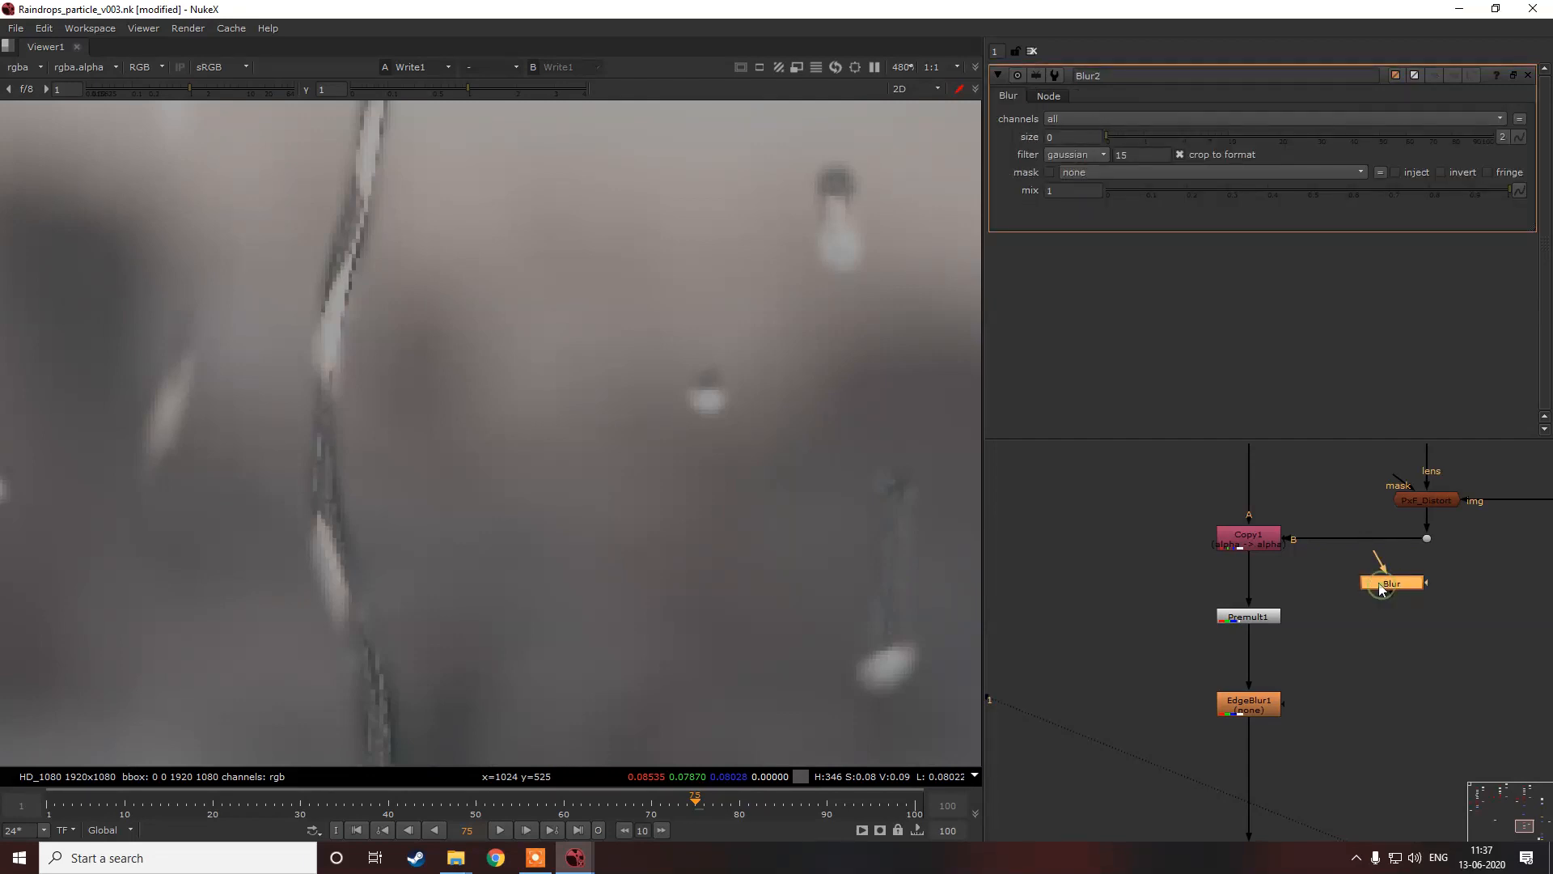
pyautogui.moveTo(1379, 584); pyautogui.dragTo(1347, 538)
pyautogui.click(1387, 579)
pyautogui.scroll(-5, 1379, 537)
pyautogui.scroll(5, 1434, 503)
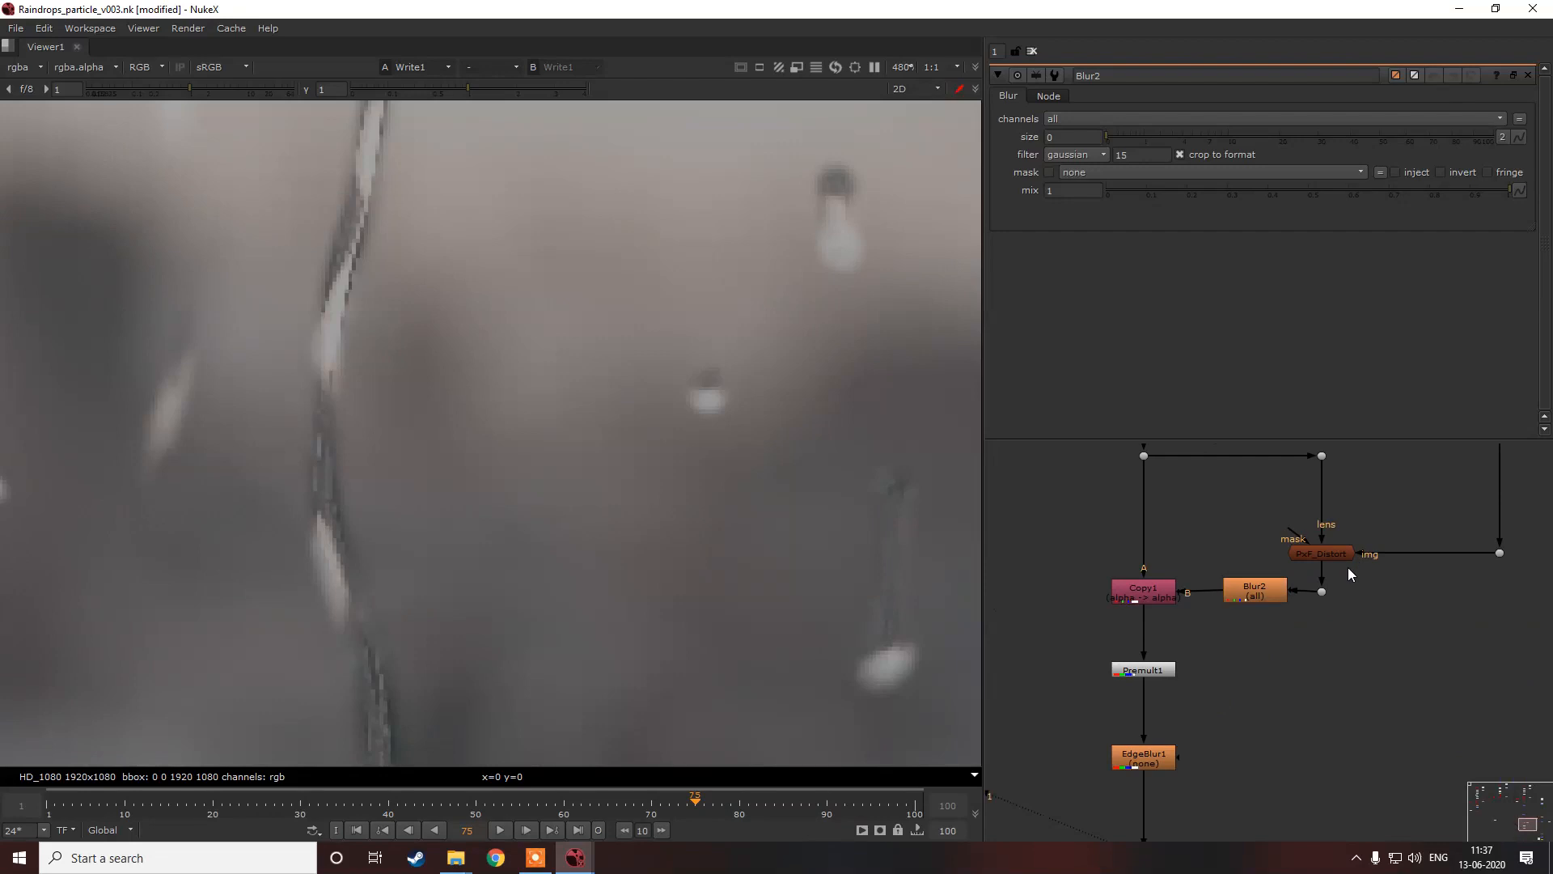
pyautogui.moveTo(1271, 599); pyautogui.dragTo(1262, 601)
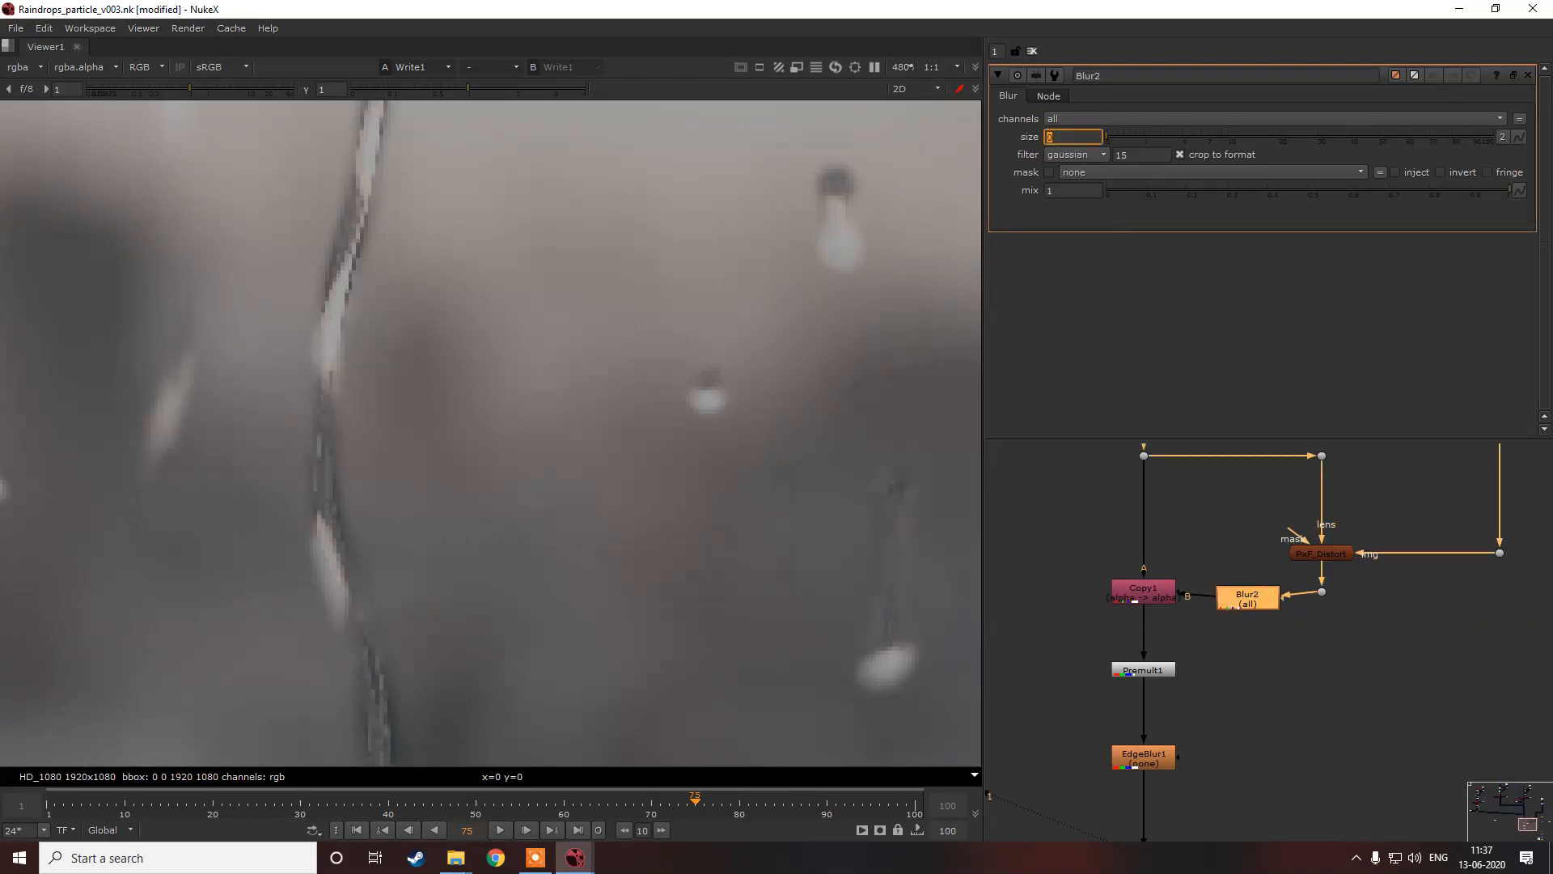
pyautogui.write('2')
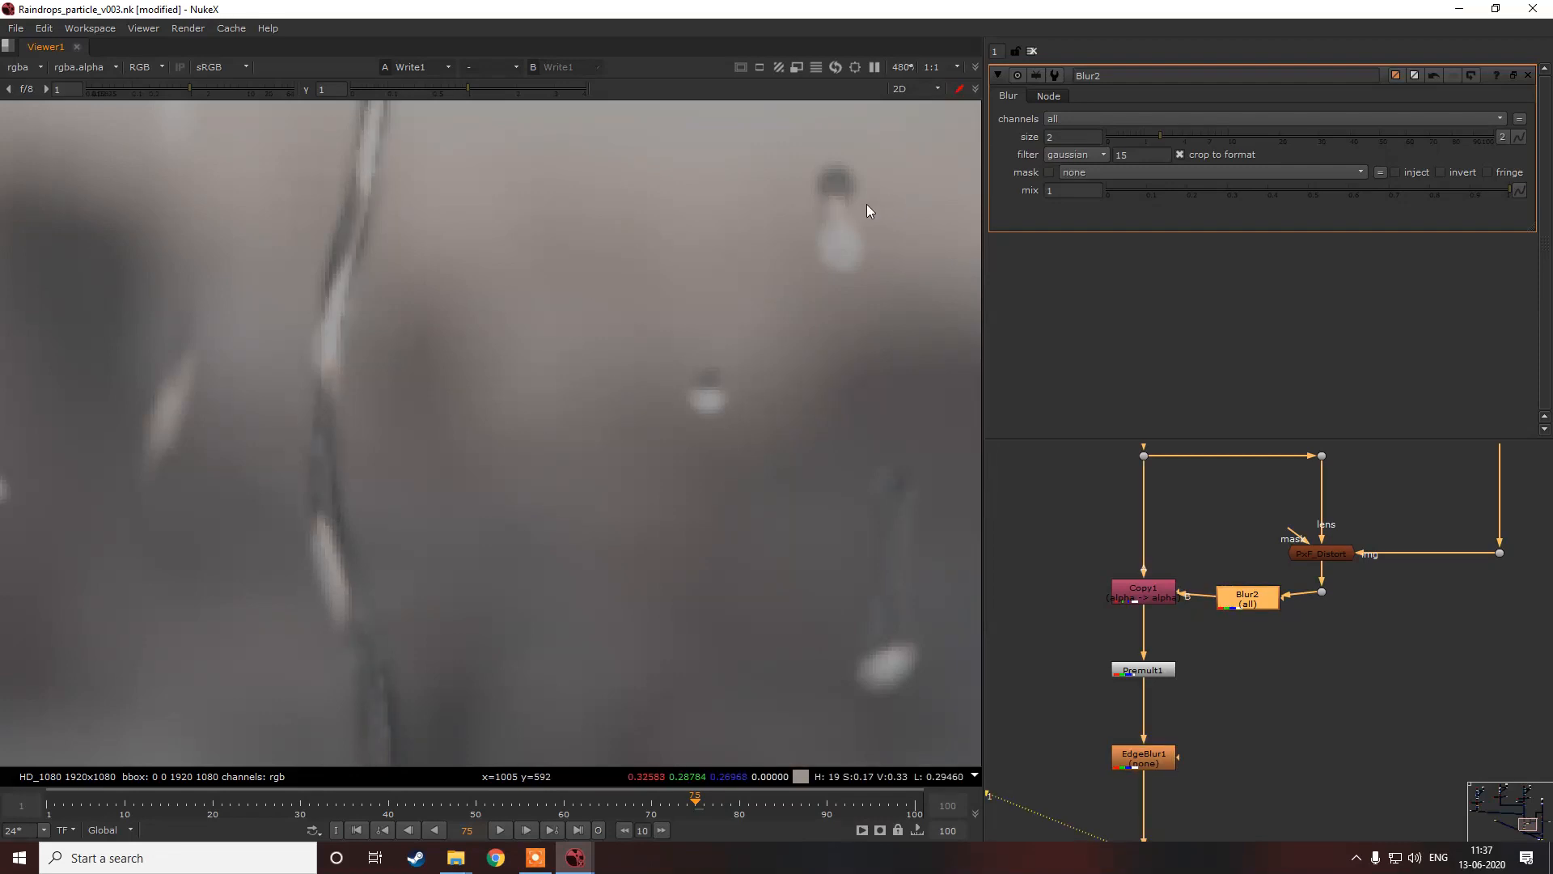
pyautogui.write('f')
pyautogui.scroll(3, 497, 411)
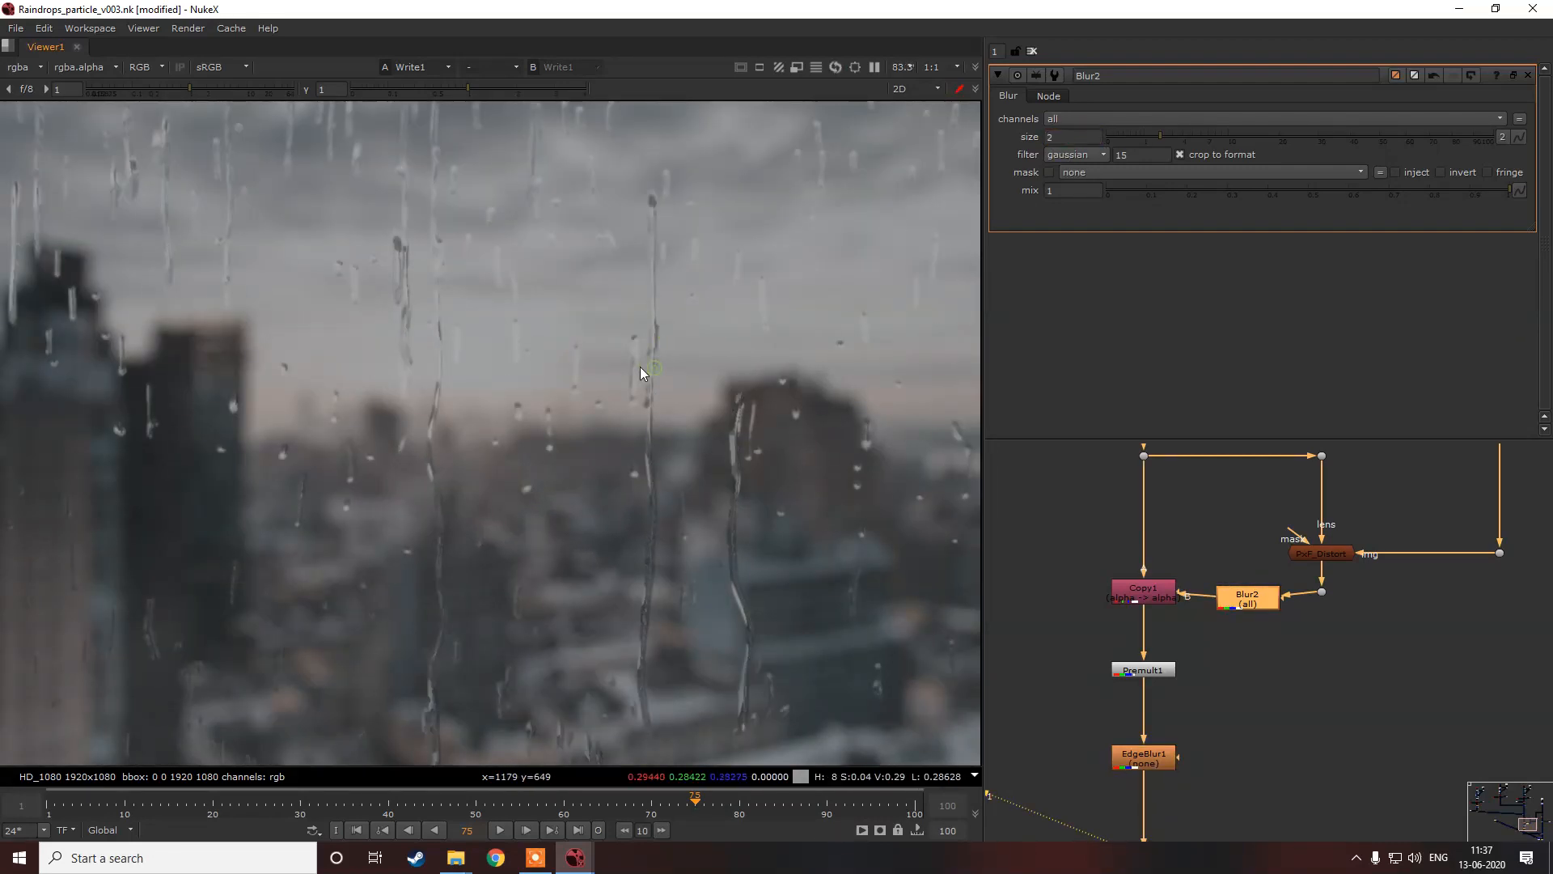
pyautogui.click(1352, 860)
pyautogui.click(1371, 825)
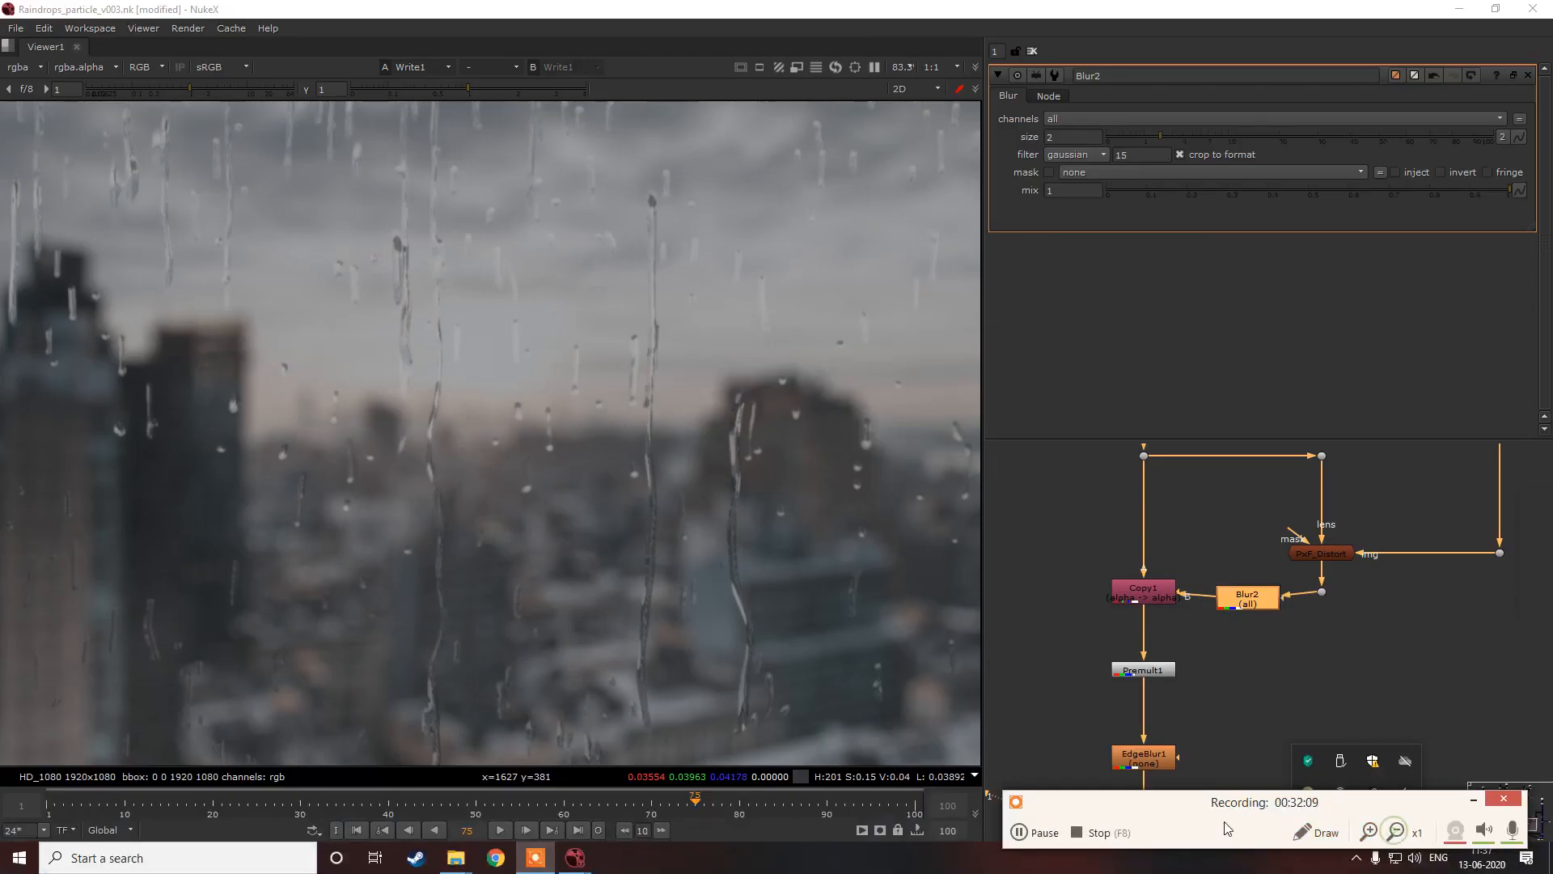
pyautogui.click(1040, 832)
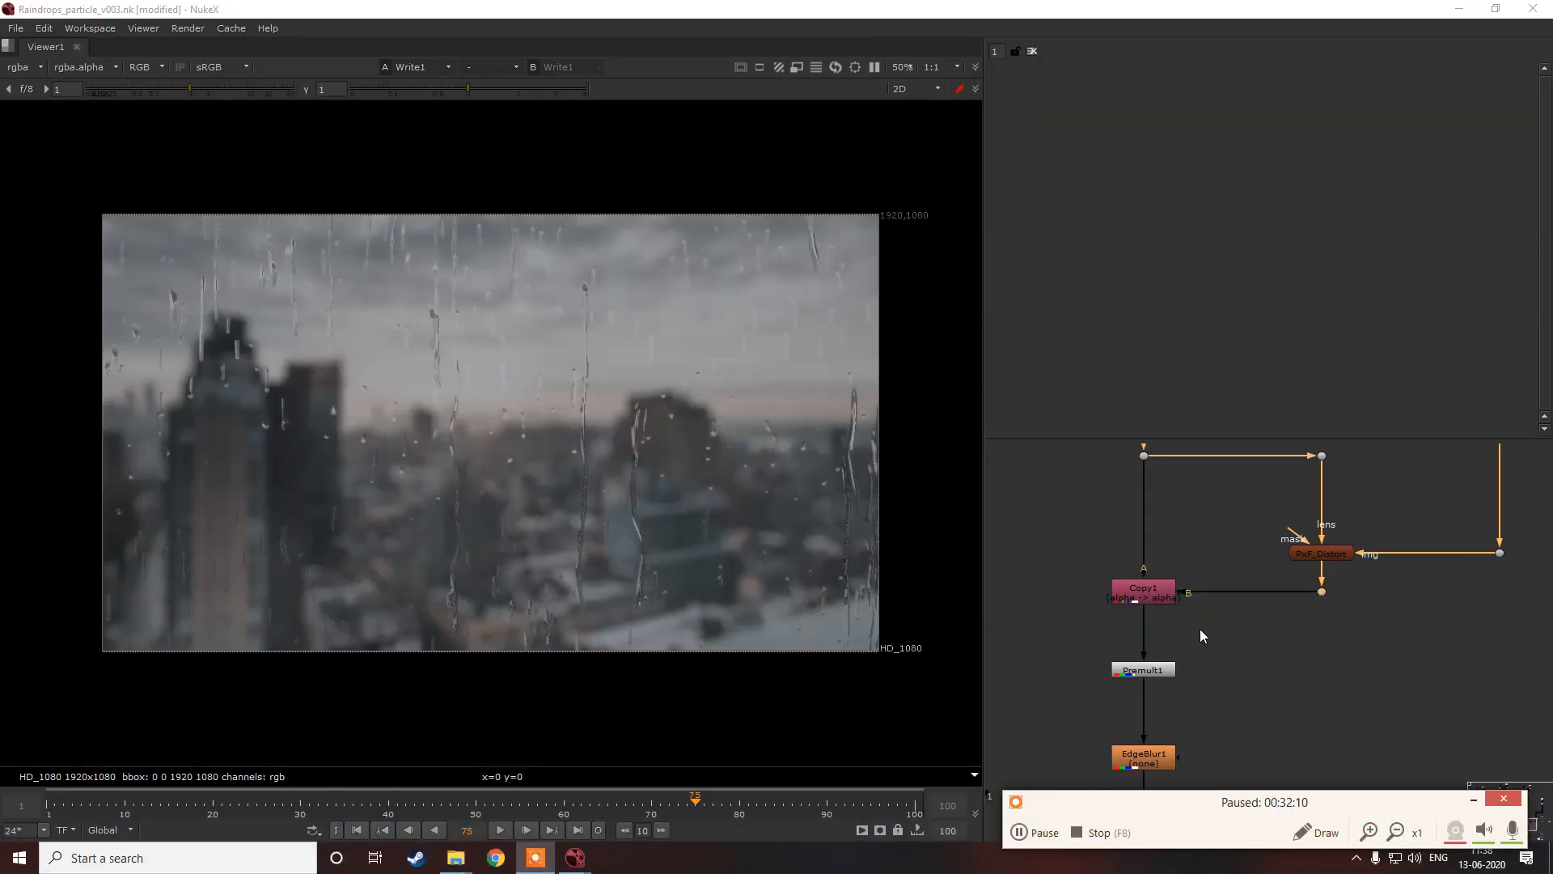
# Step: Insert a Blur node between PxF_Distort and Copy1's B input and set its size to 4.6
pyautogui.click(1202, 626)
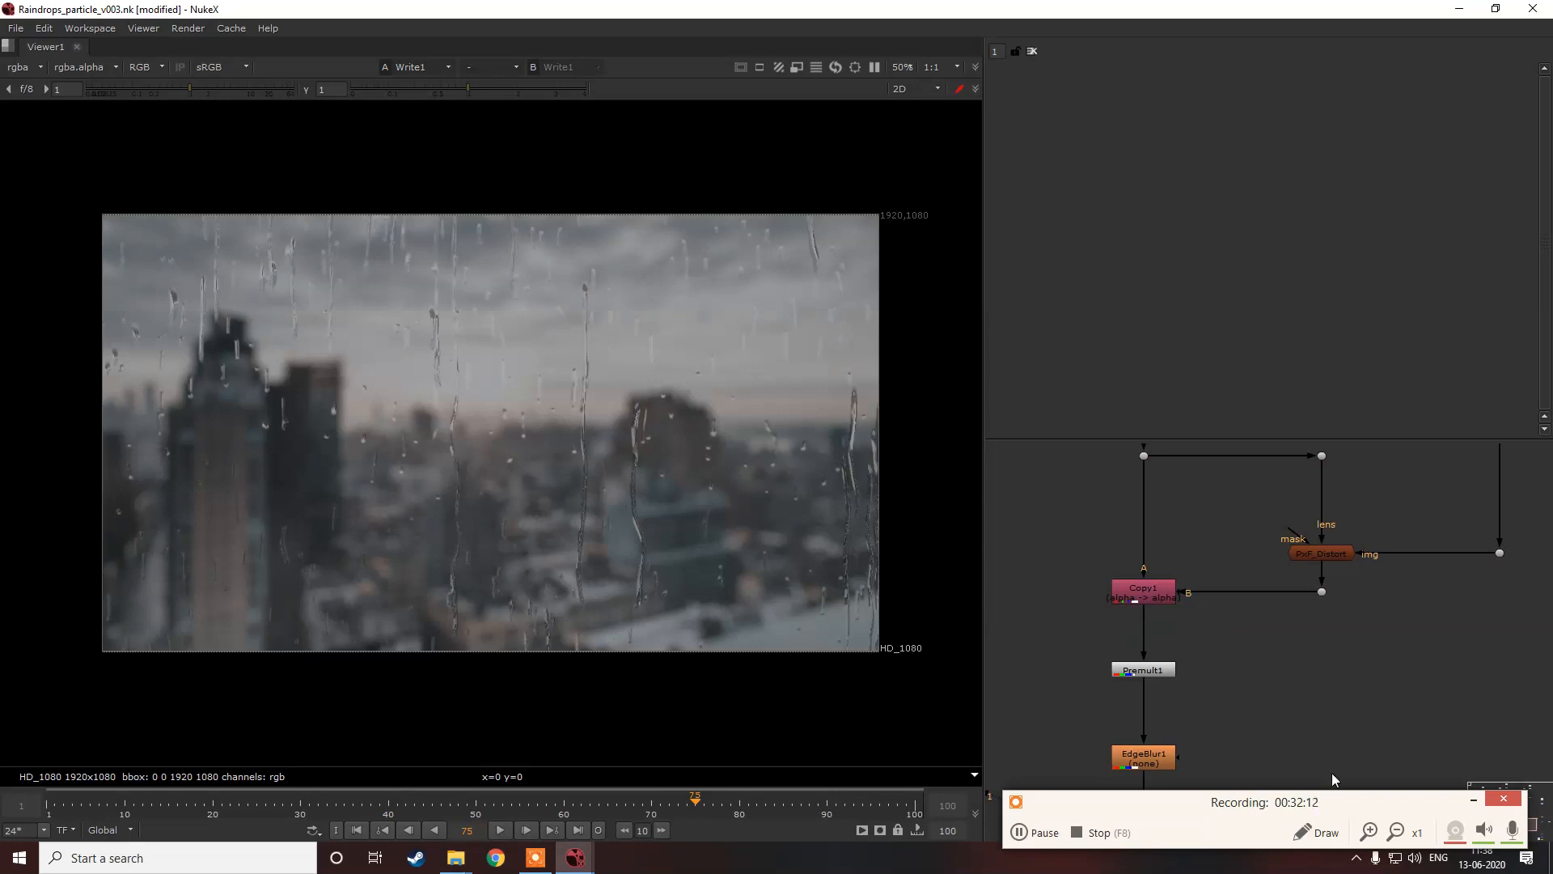
pyautogui.press('b')
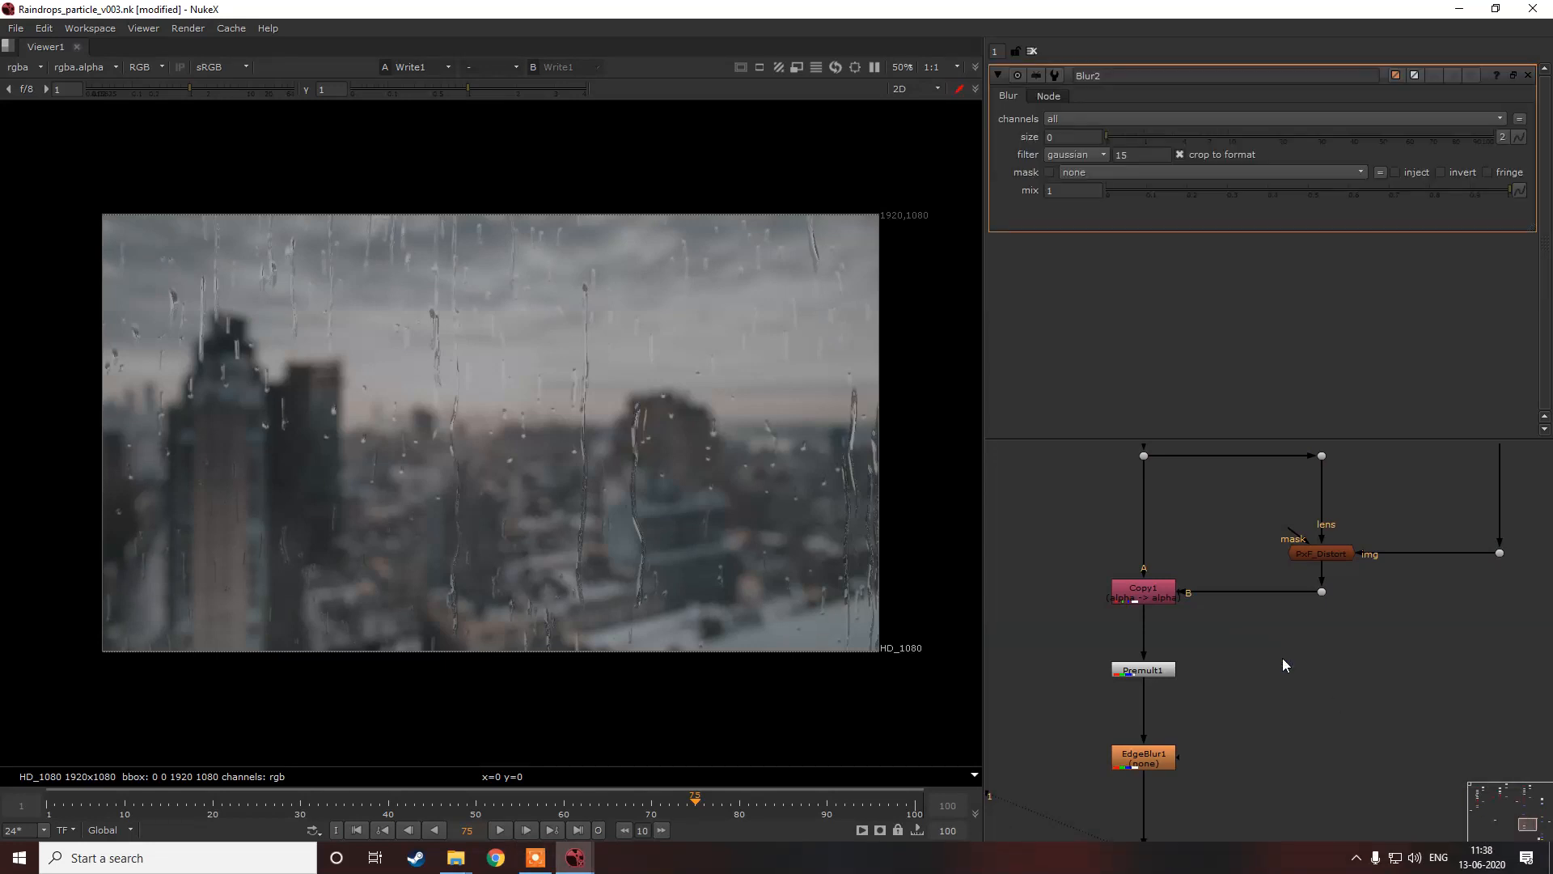
pyautogui.scroll(2, 1277, 671)
pyautogui.moveTo(1278, 686); pyautogui.dragTo(1217, 589)
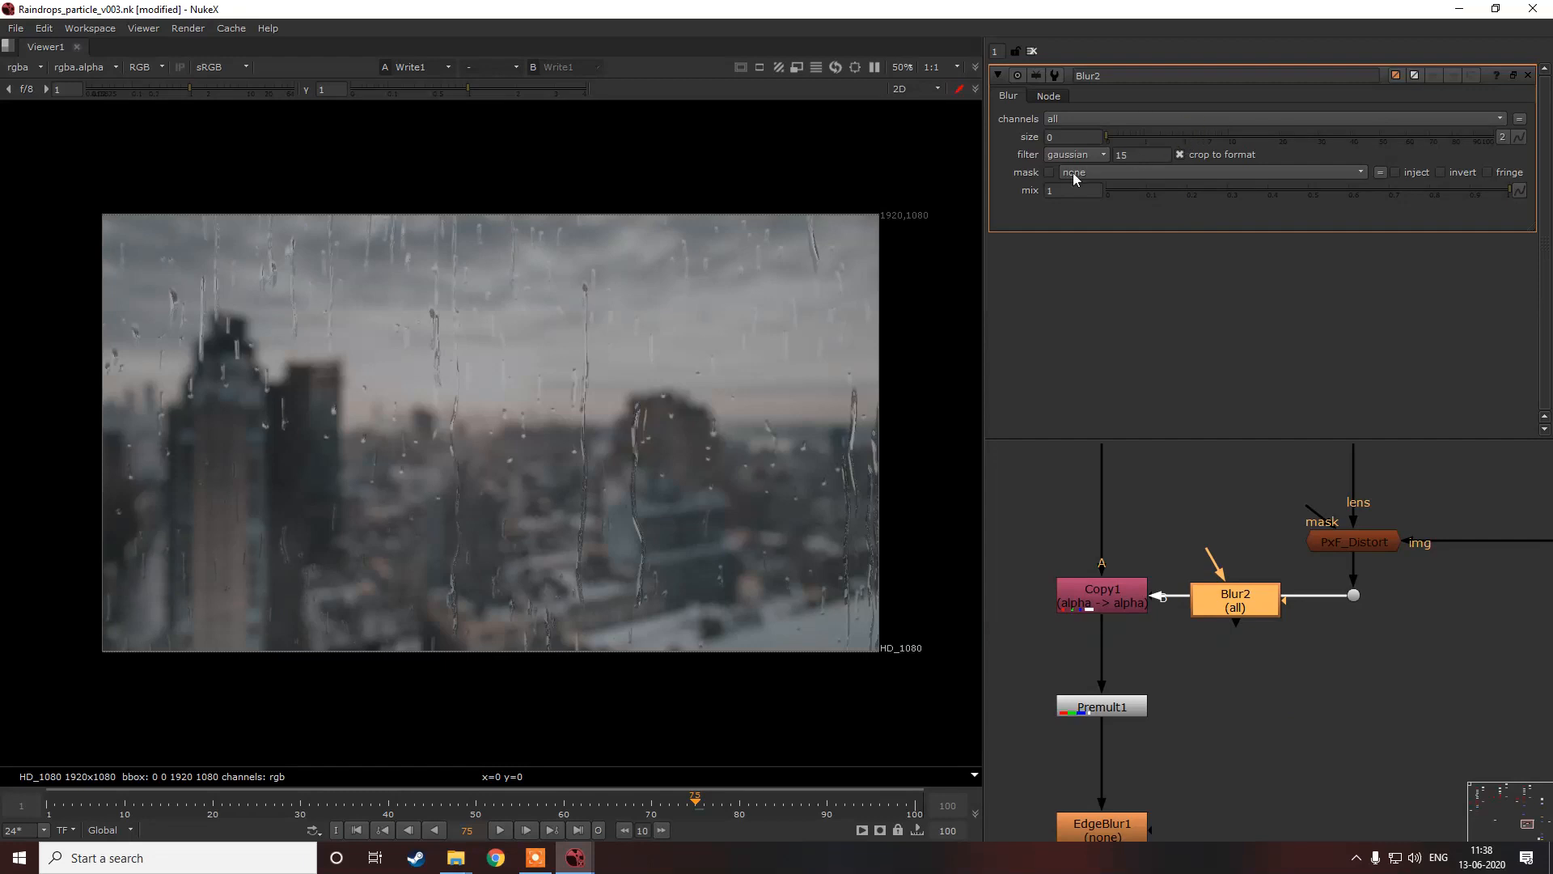
# Step: Compare the raindrop streaks close up with Blur2 disabled and enabled
pyautogui.scroll(4, 634, 380)
pyautogui.scroll(-3, 637, 450)
pyautogui.scroll(-3, 606, 453)
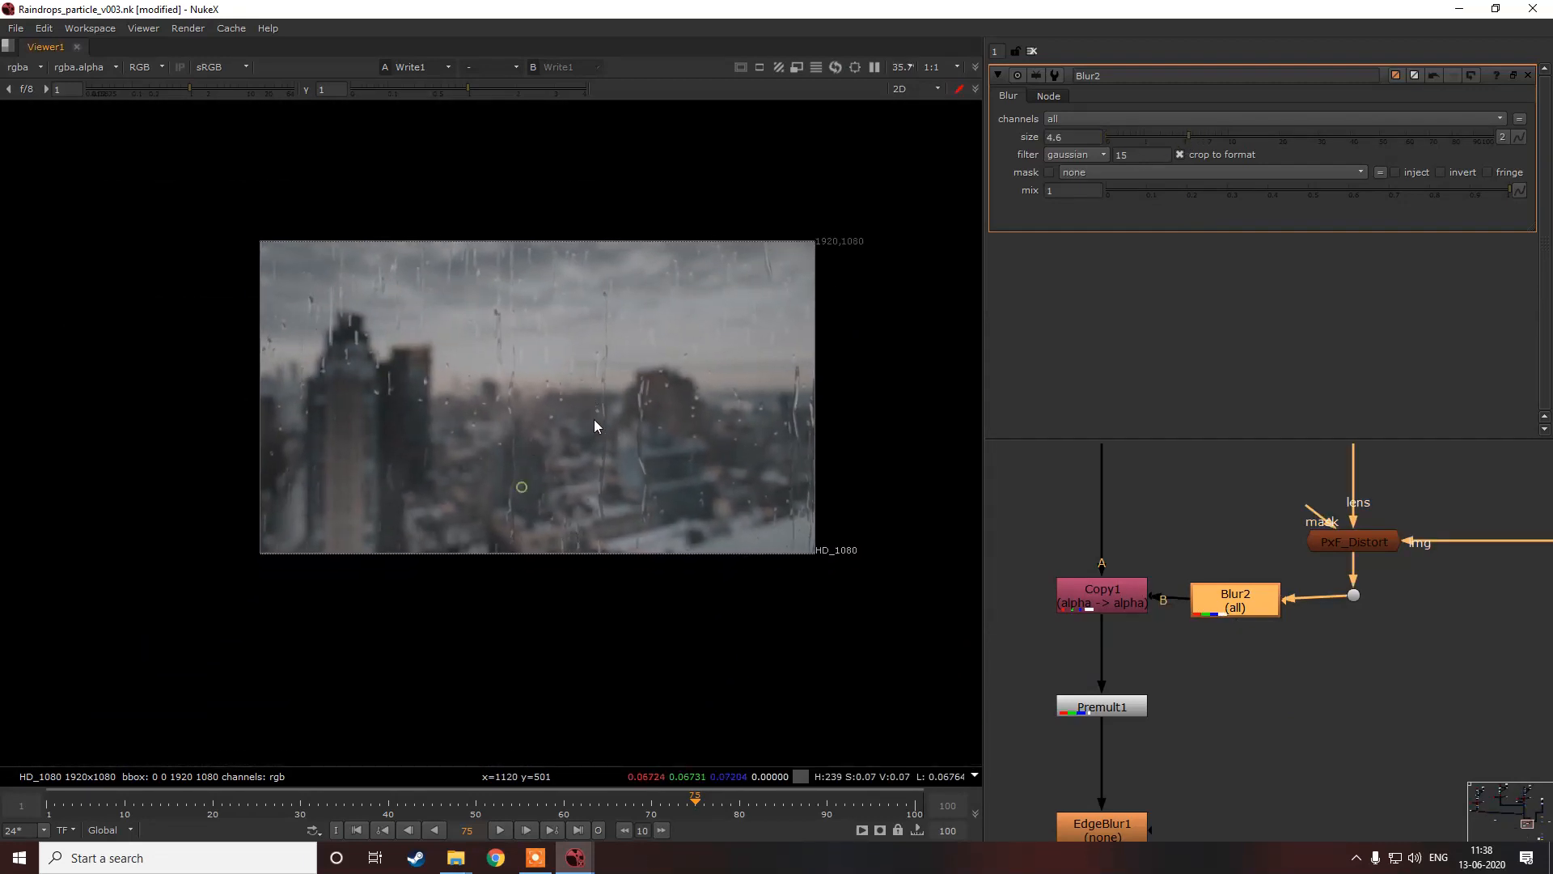
pyautogui.scroll(7, 590, 421)
pyautogui.scroll(3, 522, 417)
pyautogui.press('d')
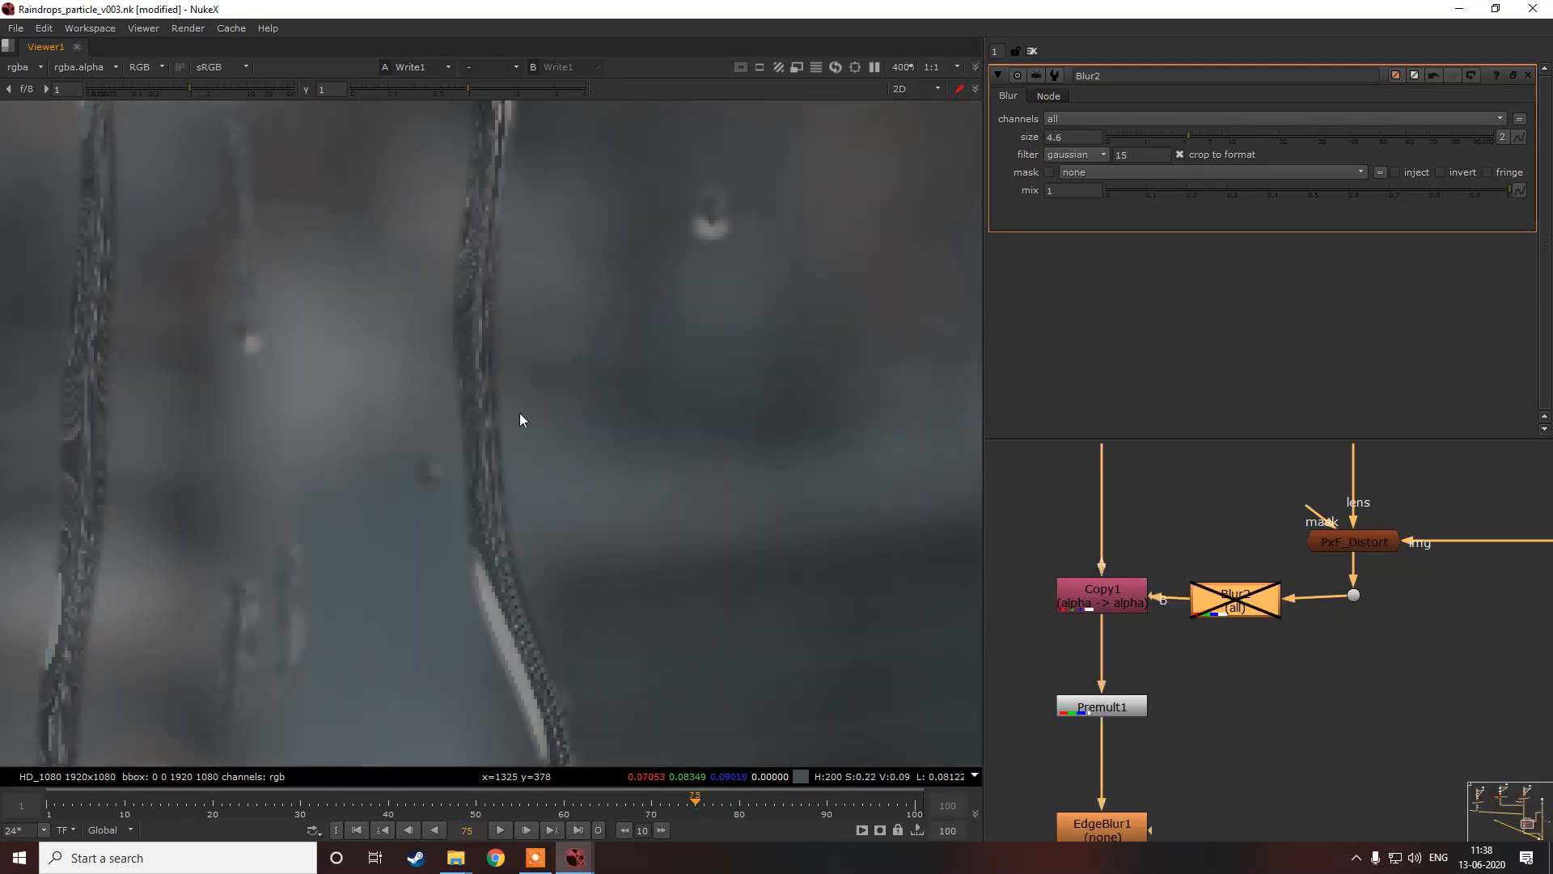
pyautogui.press('d')
# Step: Set the size of EdgeBlur1 below Premult1 to 3
pyautogui.scroll(-5, 1284, 530)
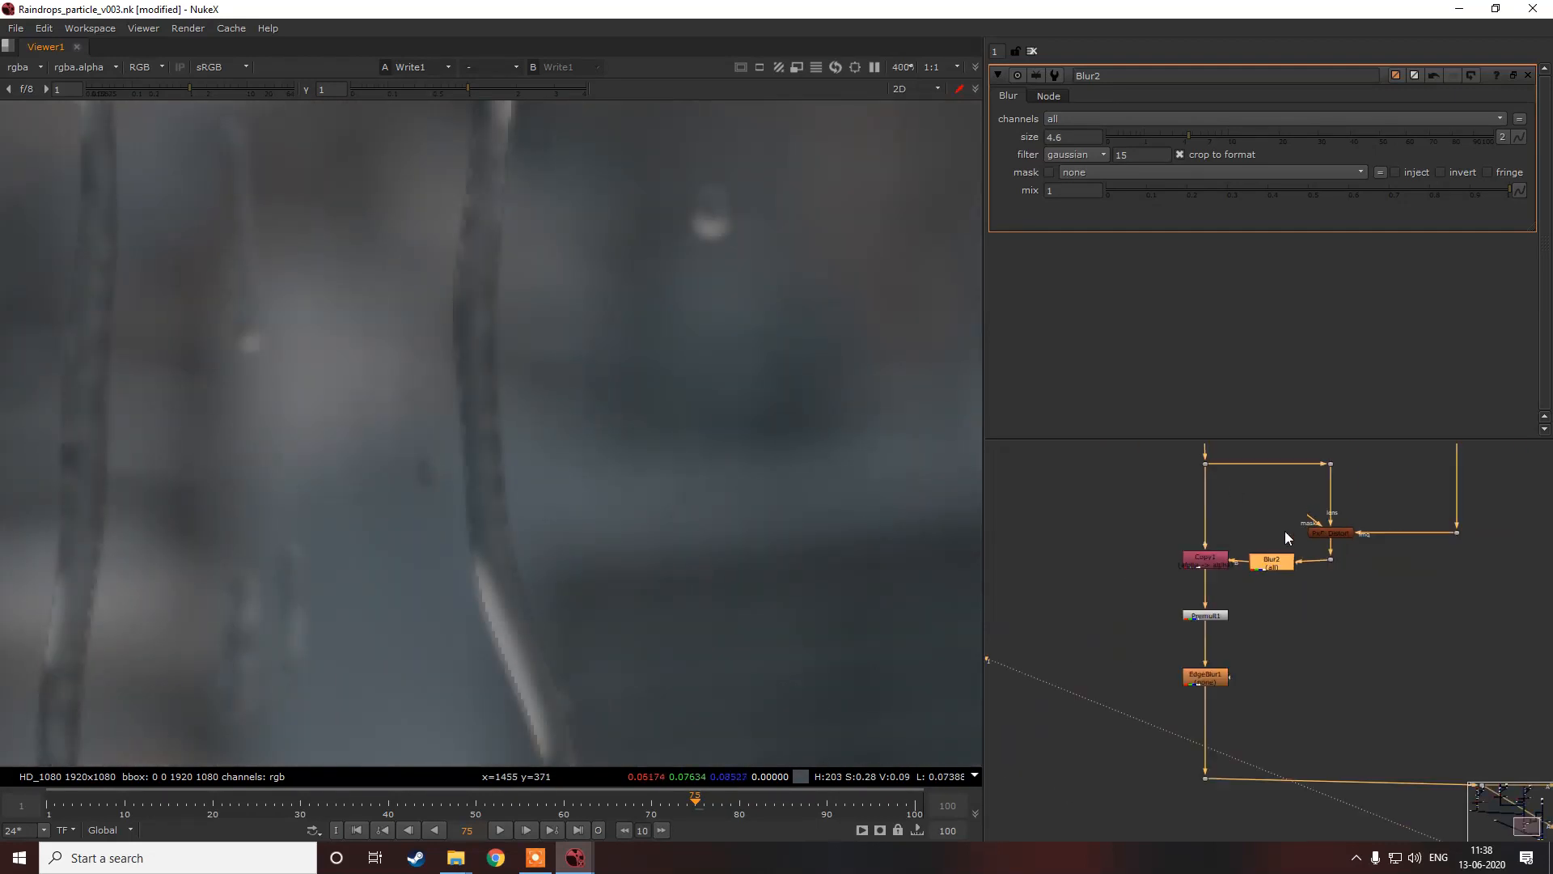
pyautogui.scroll(4, 1207, 618)
pyautogui.doubleClick(1208, 619)
pyautogui.doubleClick(1090, 157)
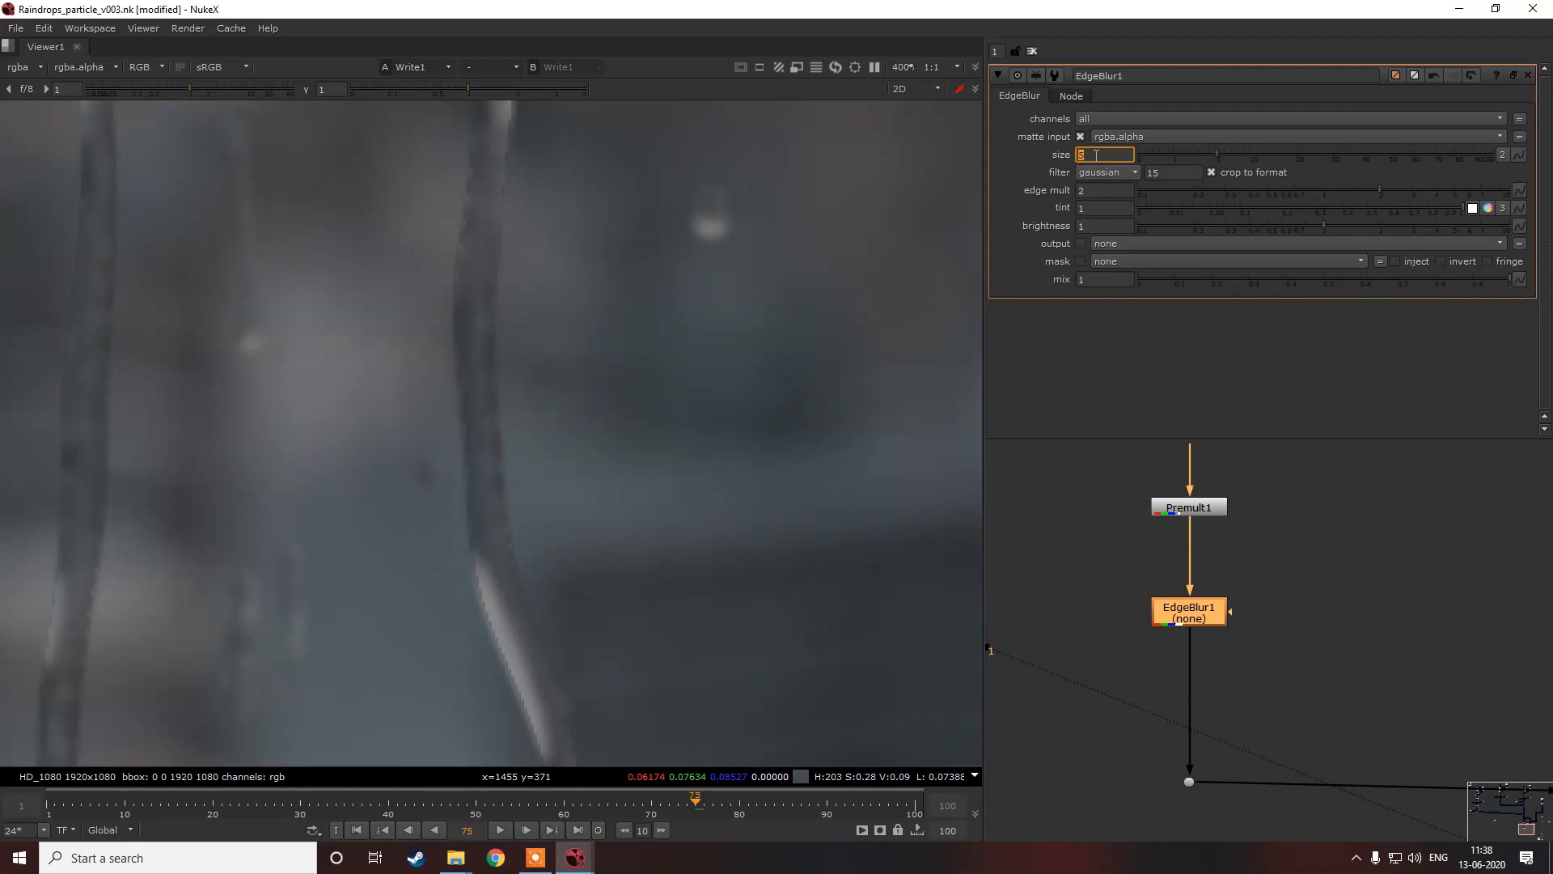
pyautogui.write('3')
# Step: Add a Clamp node on the line feeding Copy1's A input, directly above Copy1
pyautogui.click(1208, 510)
pyautogui.scroll(-5, 1208, 512)
pyautogui.scroll(2, 1207, 515)
pyautogui.press('Tab')
pyautogui.write('c')
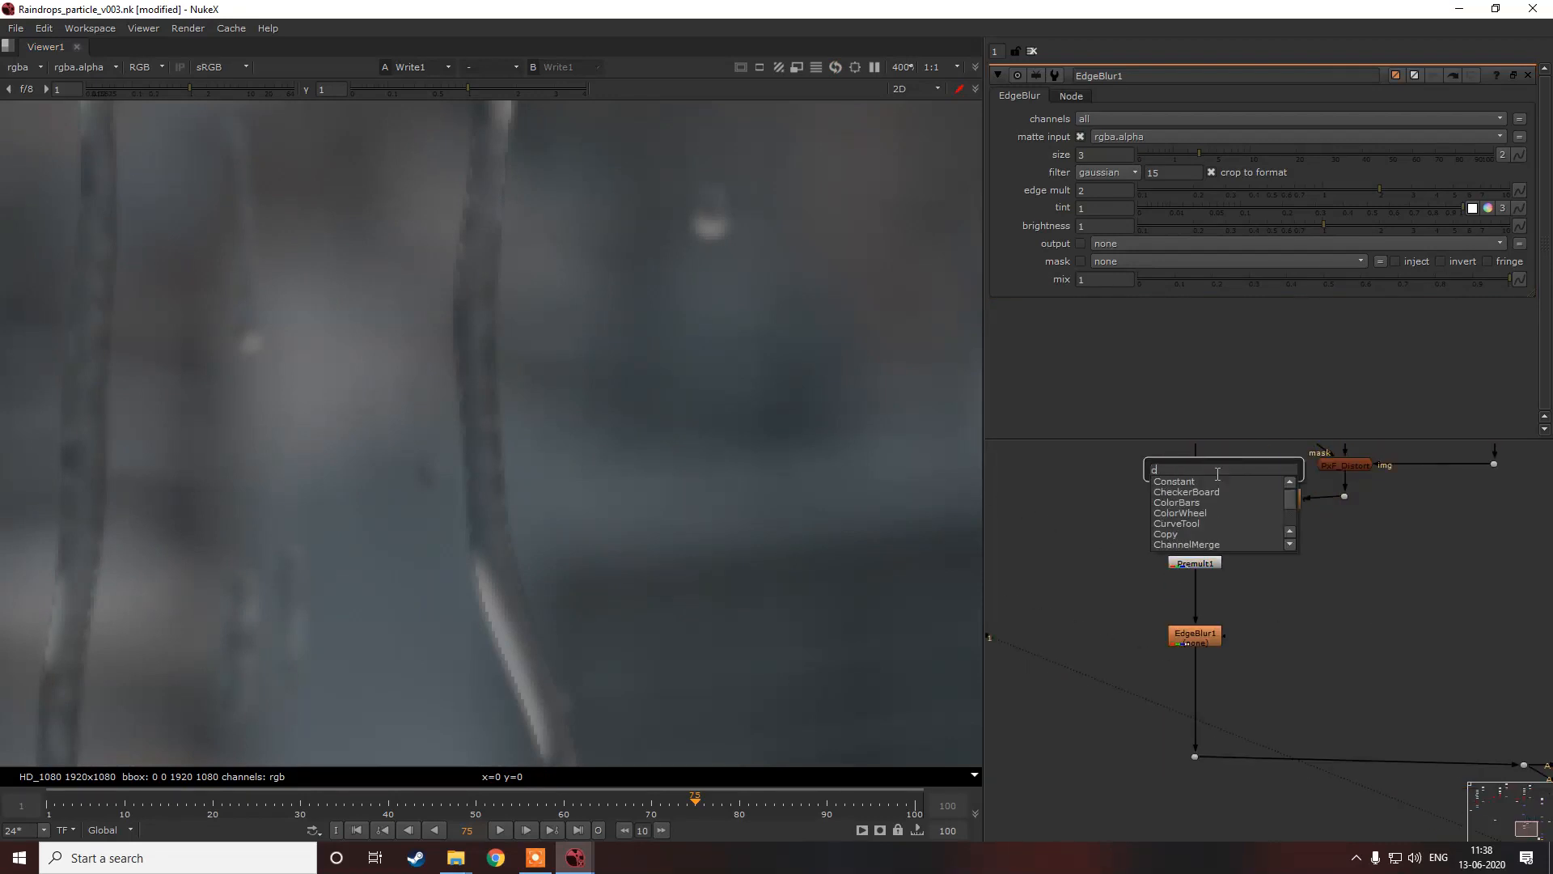
pyautogui.write('lamp')
pyautogui.click(1202, 492)
pyautogui.moveTo(1211, 476); pyautogui.dragTo(1229, 521, button='middle')
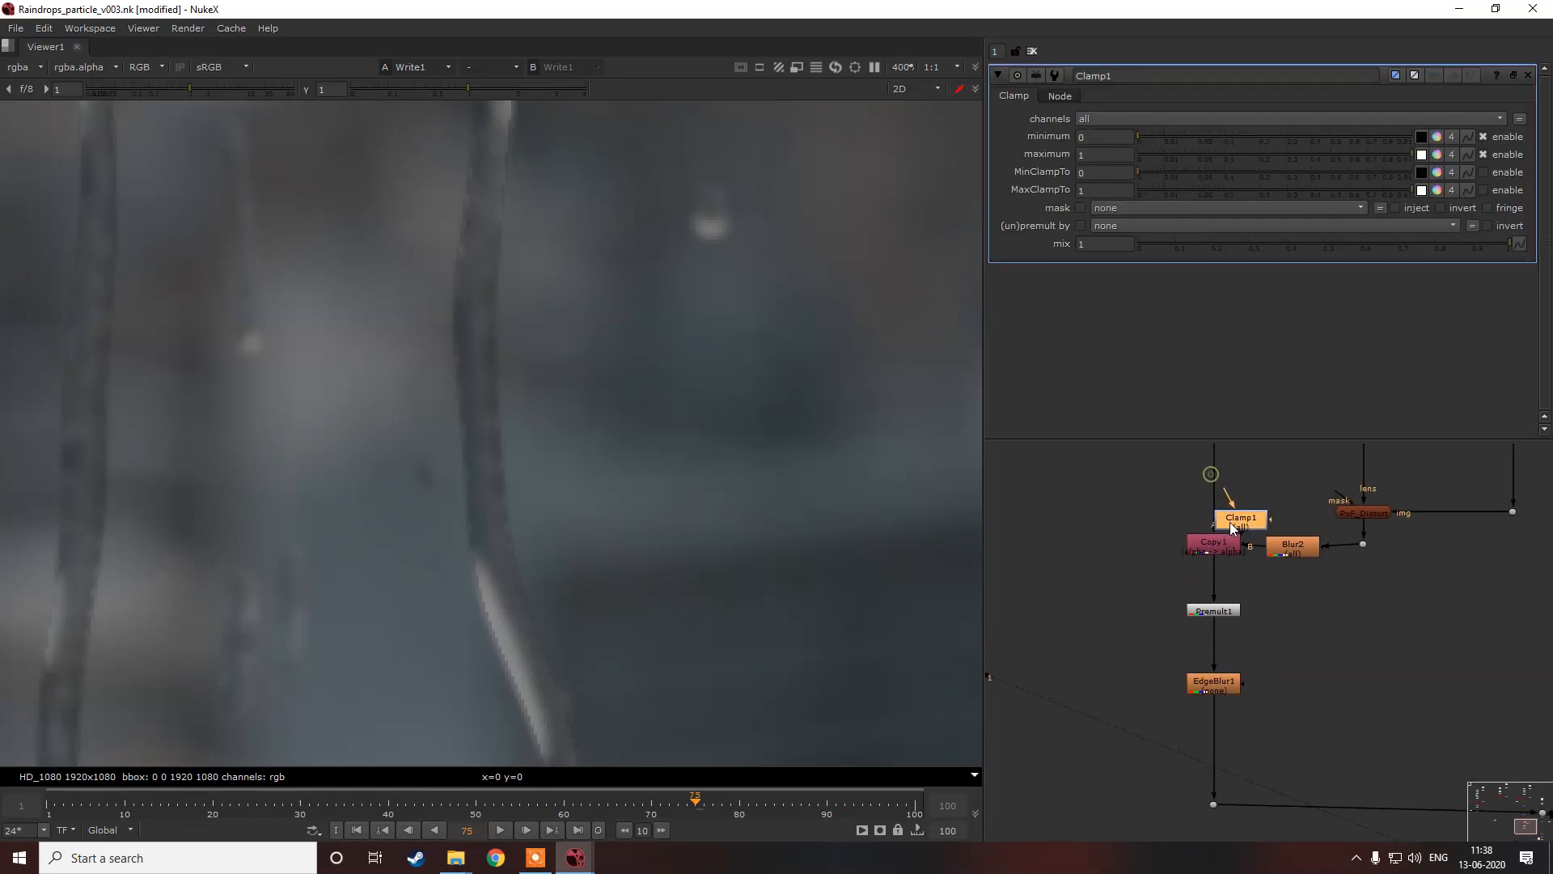
pyautogui.moveTo(1180, 605); pyautogui.dragTo(1178, 575, button='middle')
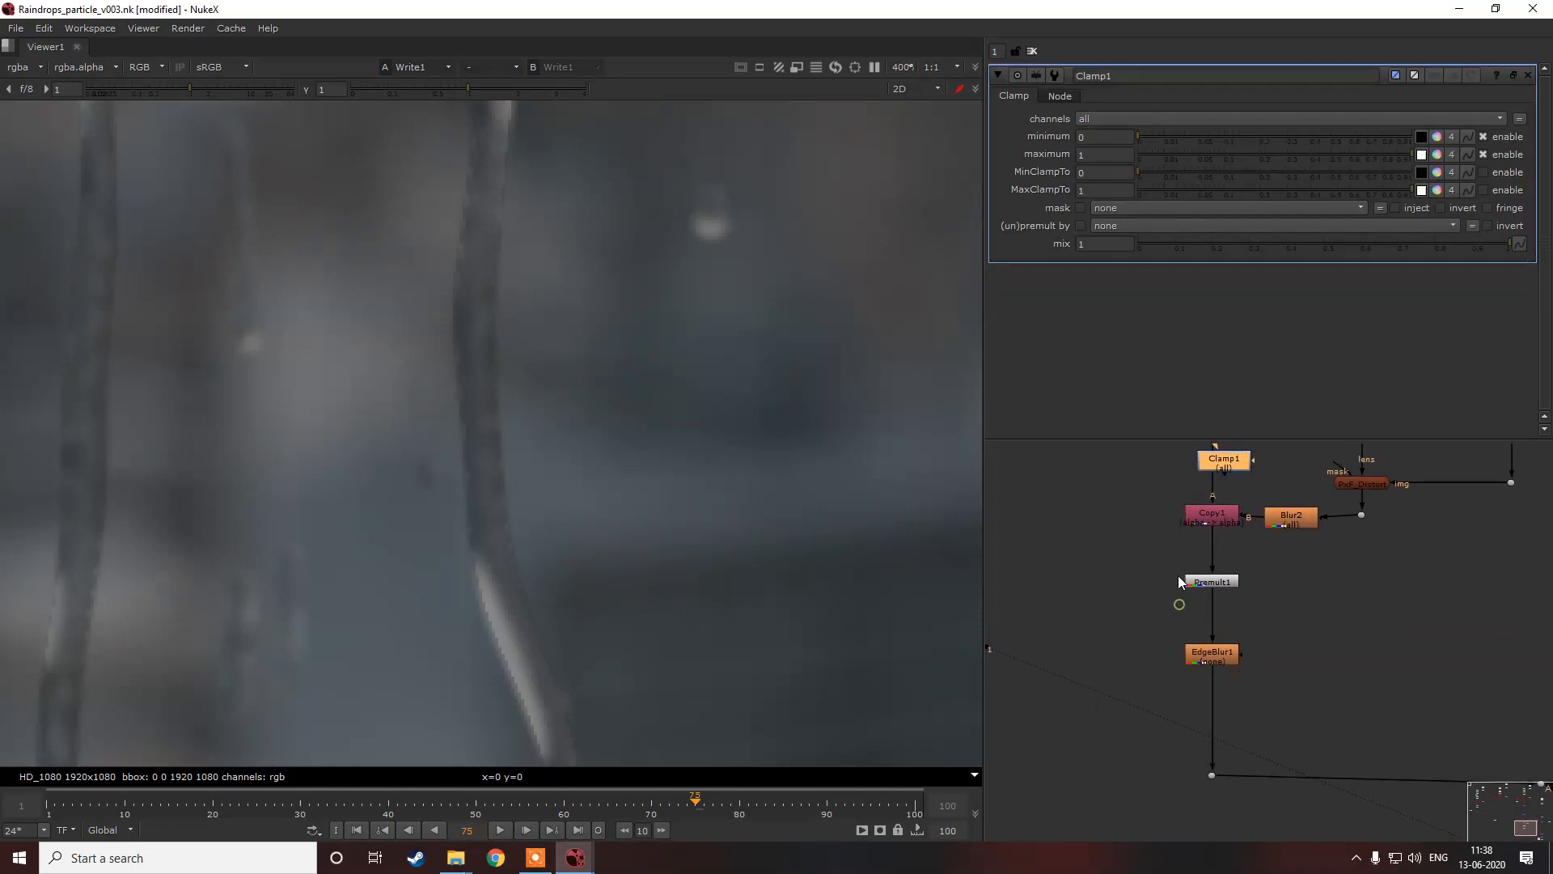
pyautogui.moveTo(1230, 469); pyautogui.dragTo(1205, 513)
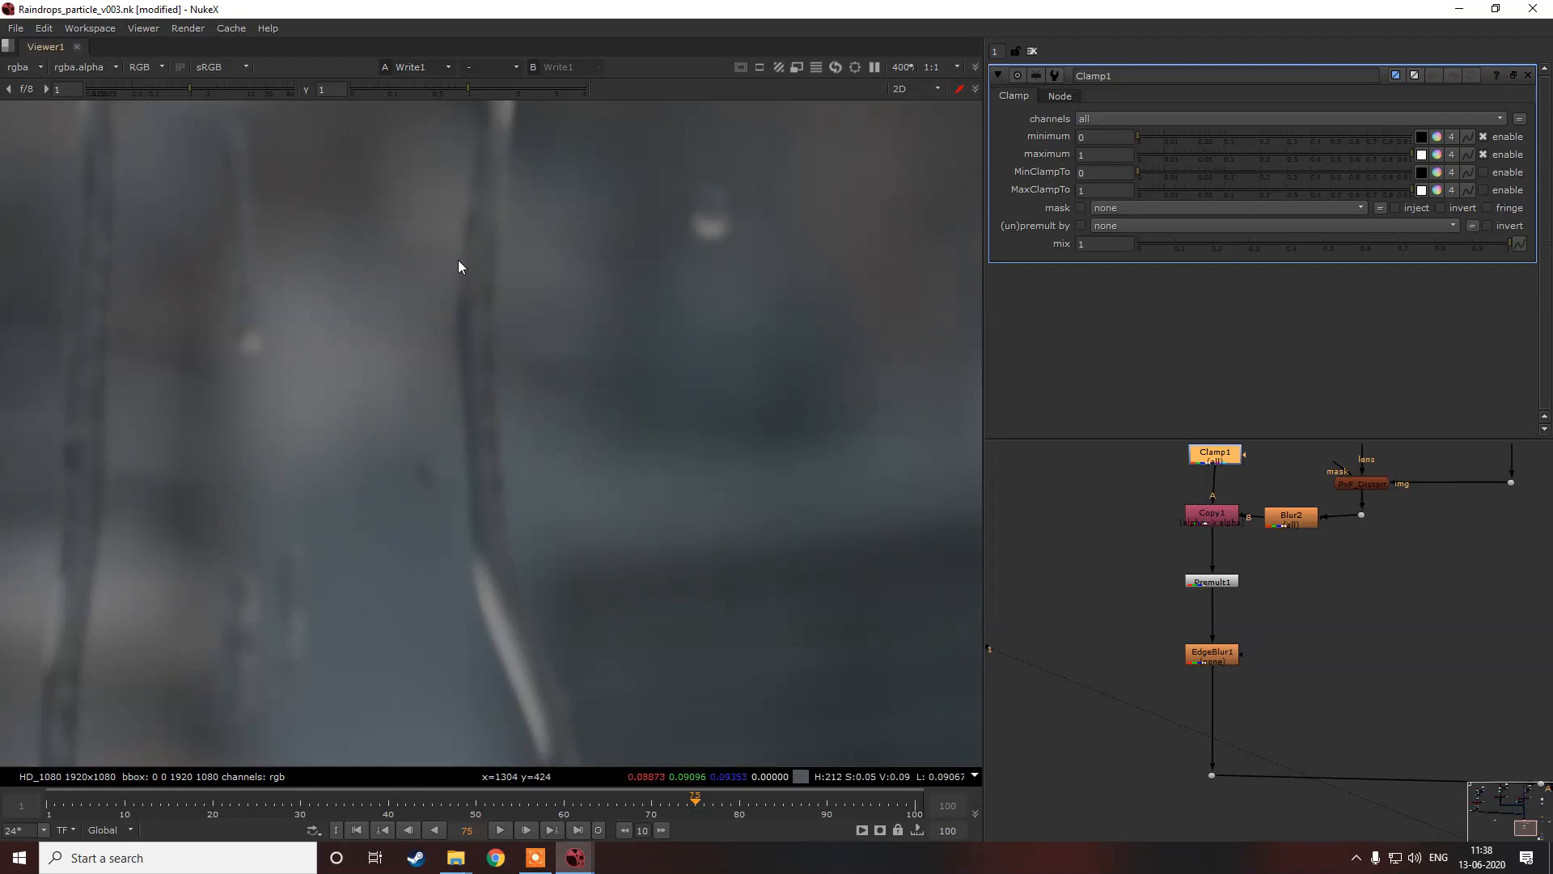
# Step: Compare the composite with Clamp1 disabled and enabled, then view the full frame
pyautogui.press('d')
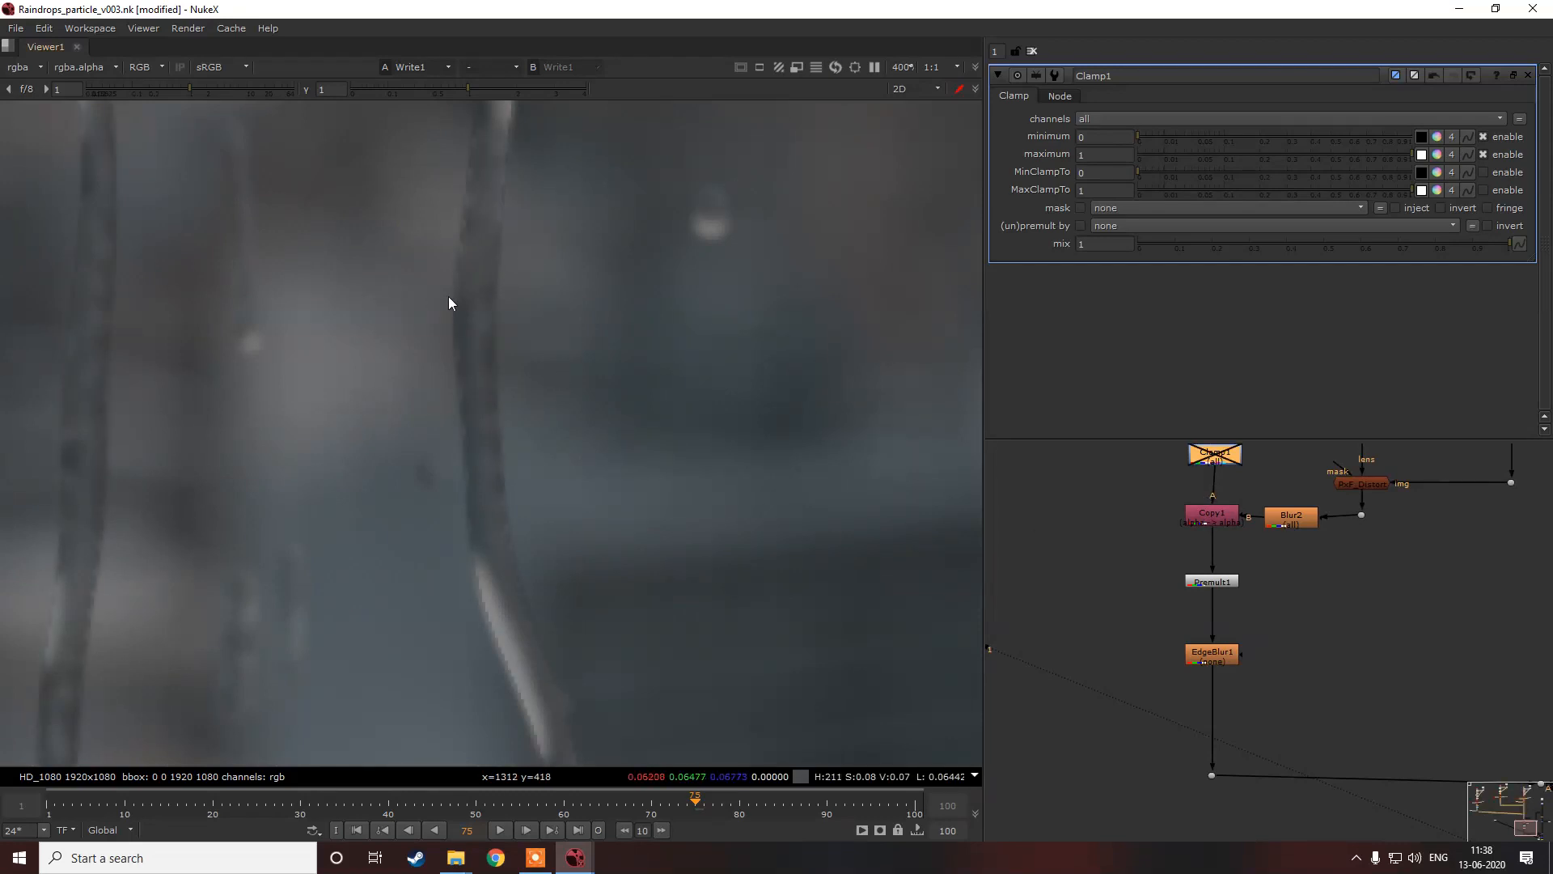
pyautogui.press('d')
pyautogui.press('f')
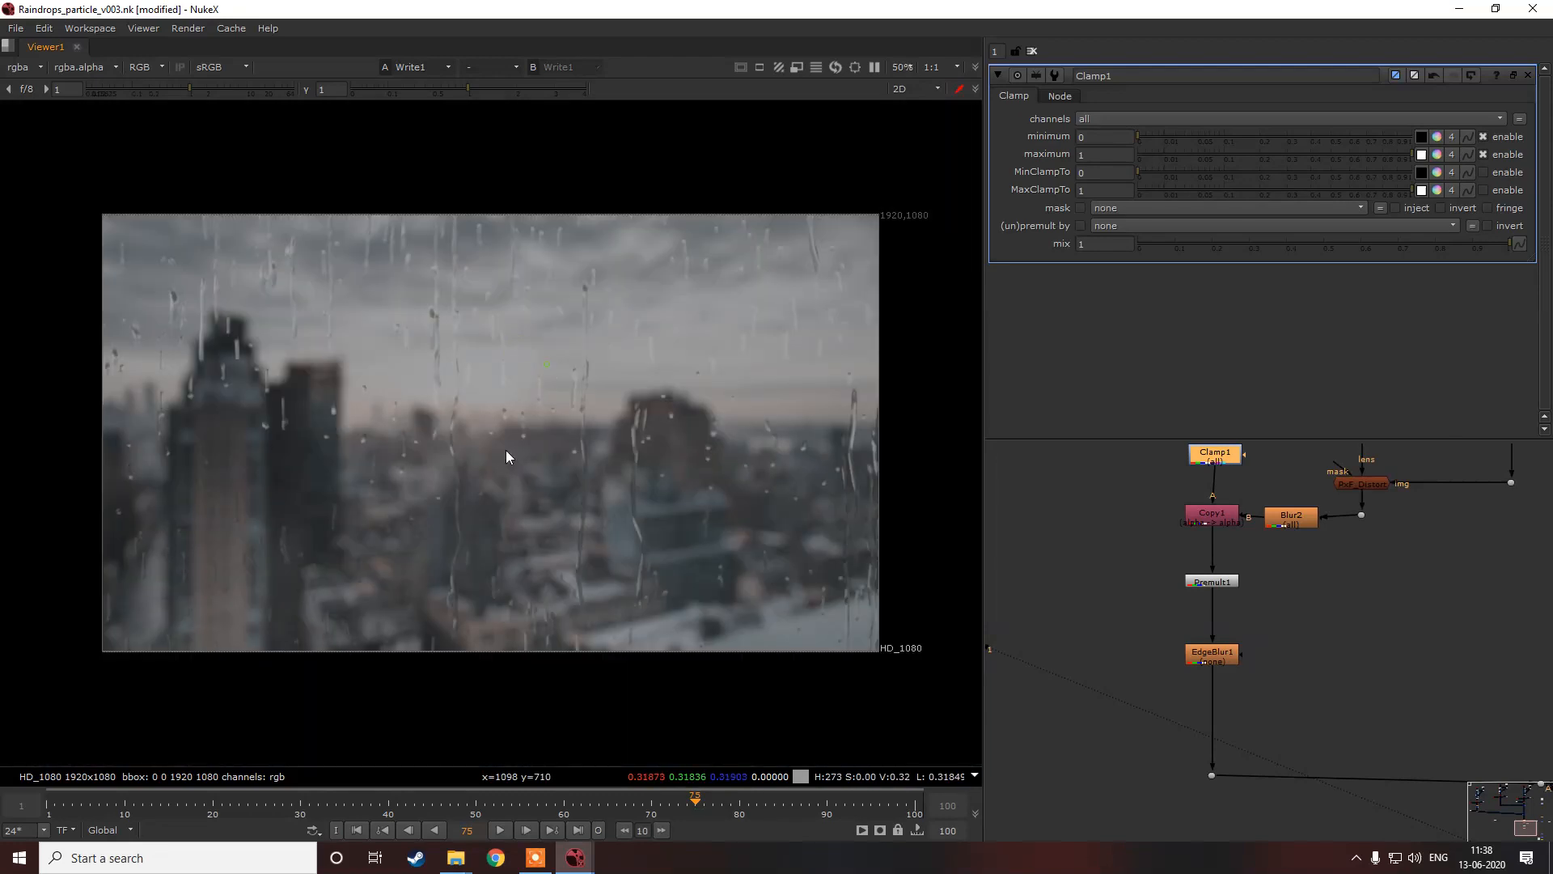
# Step: Inspect the streaks of the clamped composite close up, and compare the Write1 result with the Read2 render at frame 75
pyautogui.scroll(8, 620, 482)
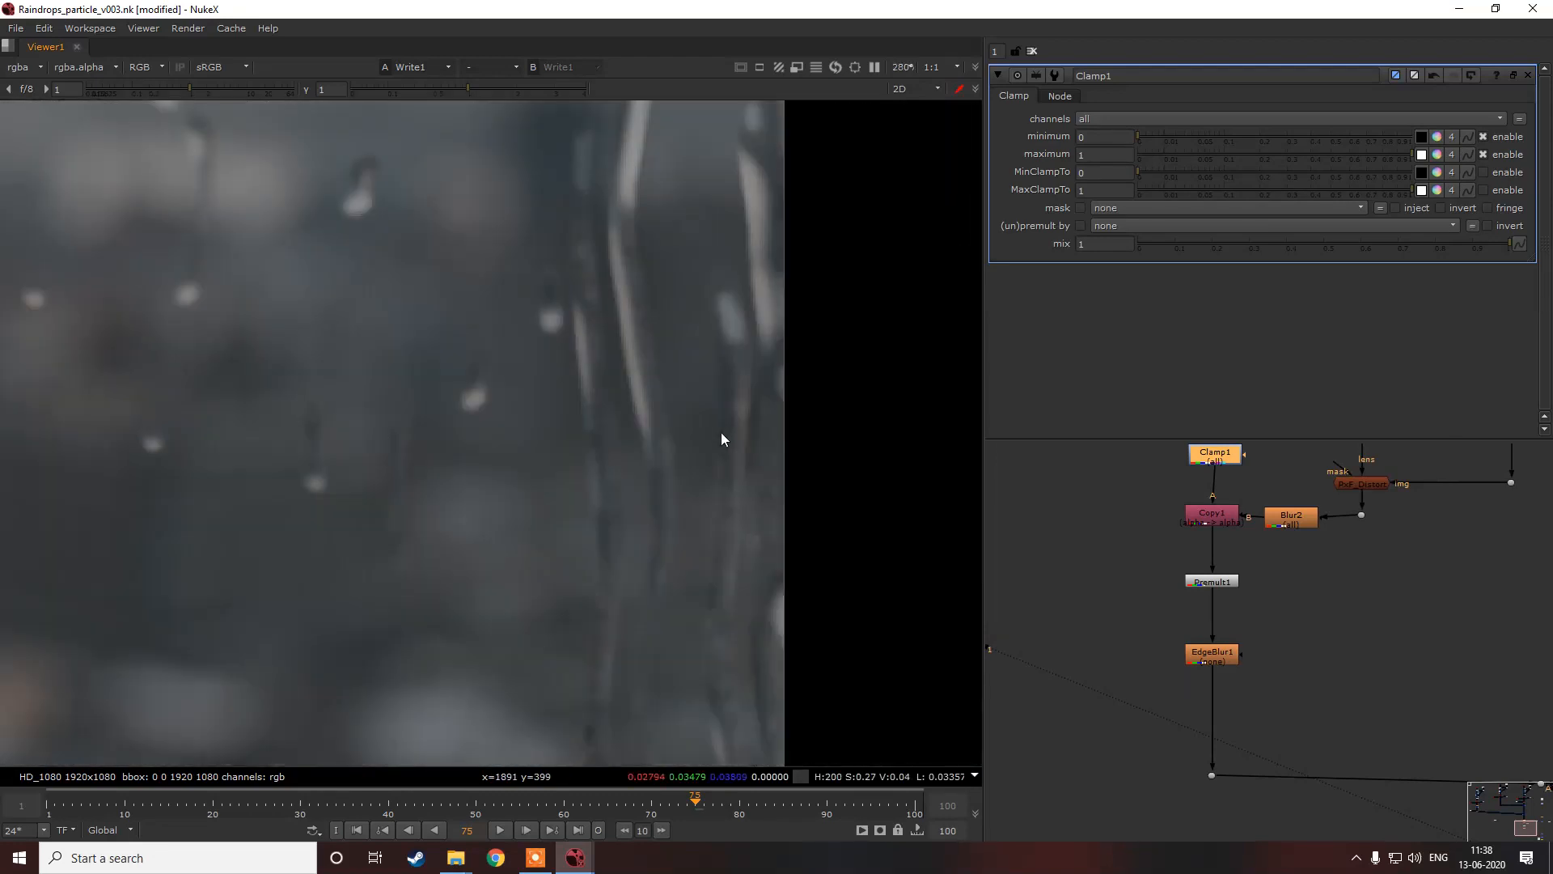
pyautogui.scroll(-8, 703, 430)
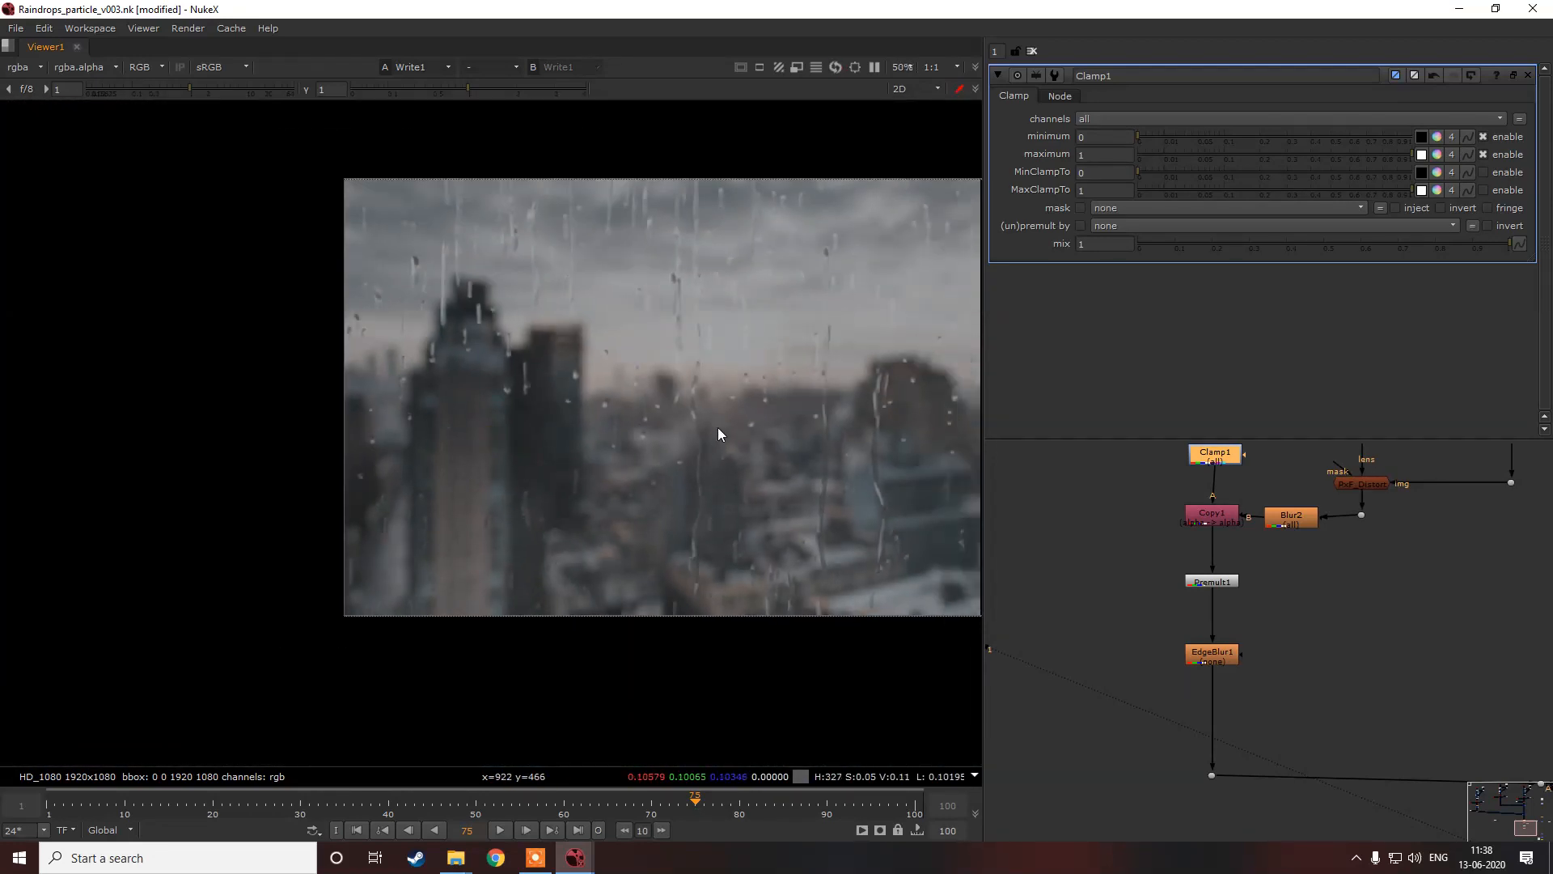
pyautogui.moveTo(718, 428); pyautogui.dragTo(576, 438, button='middle')
pyautogui.scroll(-4, 1158, 541)
pyautogui.moveTo(1295, 597); pyautogui.dragTo(1238, 555, button='middle')
pyautogui.scroll(4, 1282, 614)
pyautogui.click(1280, 700)
pyautogui.press('1')
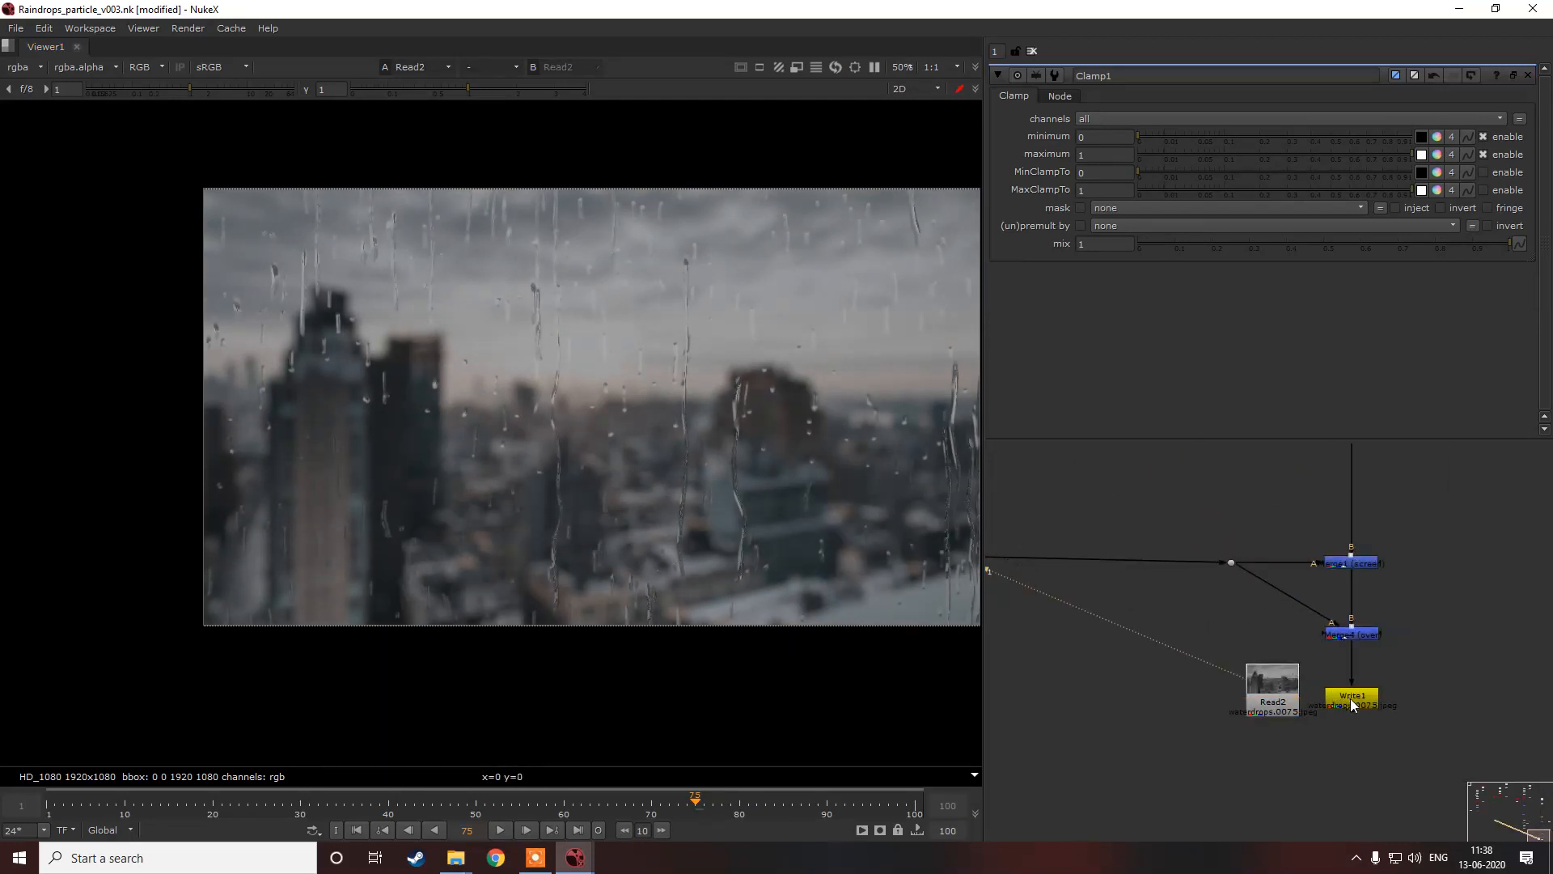
pyautogui.moveTo(1348, 697); pyautogui.dragTo(1361, 696)
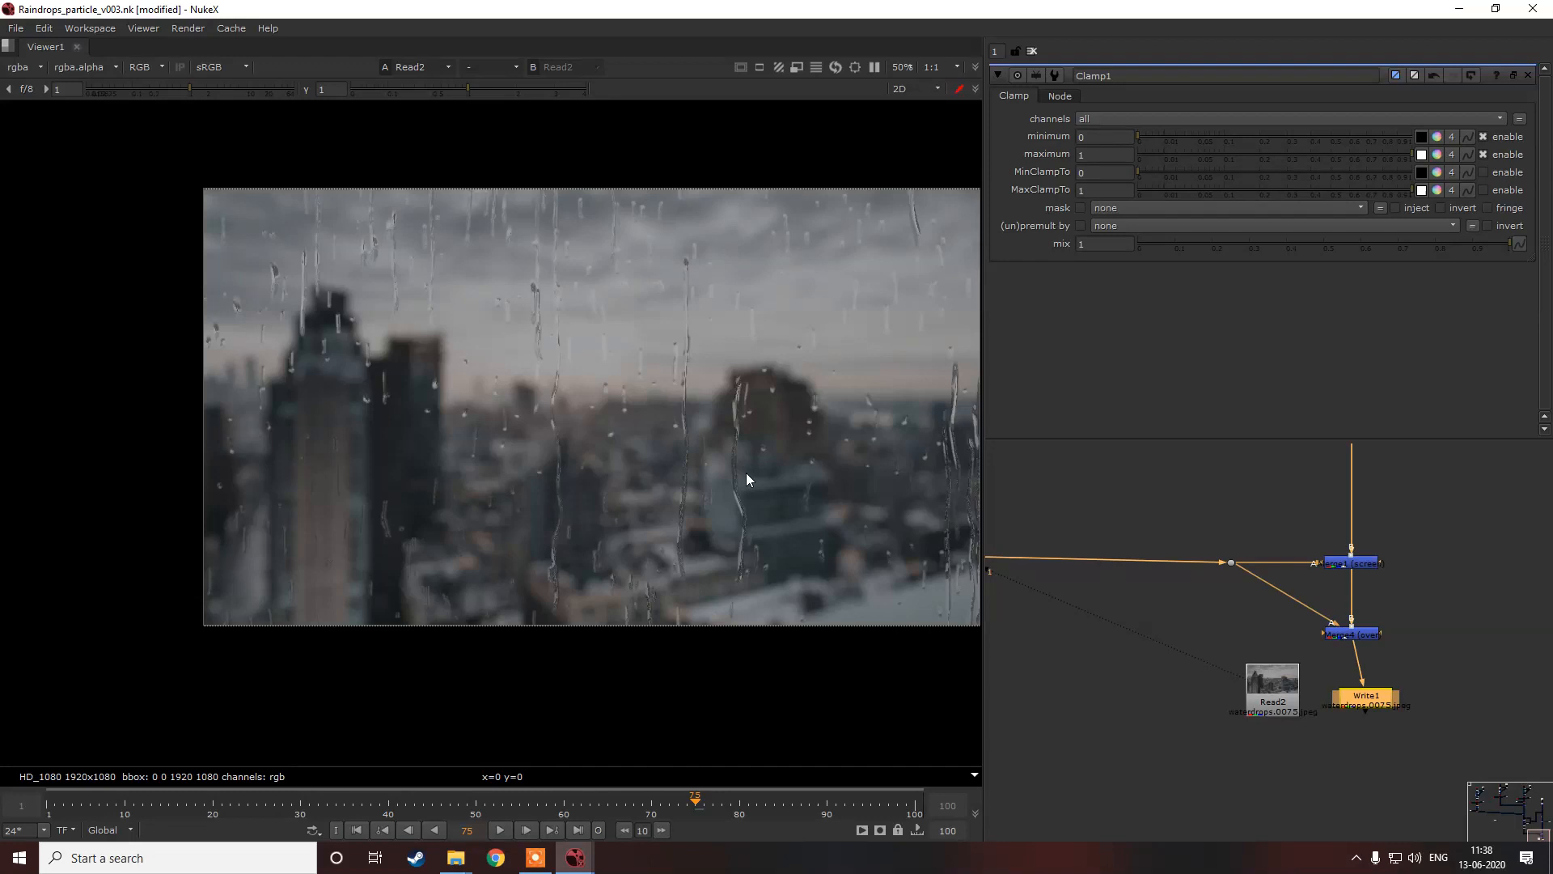
pyautogui.press('2')
pyautogui.moveTo(745, 472); pyautogui.dragTo(602, 450, button='middle')
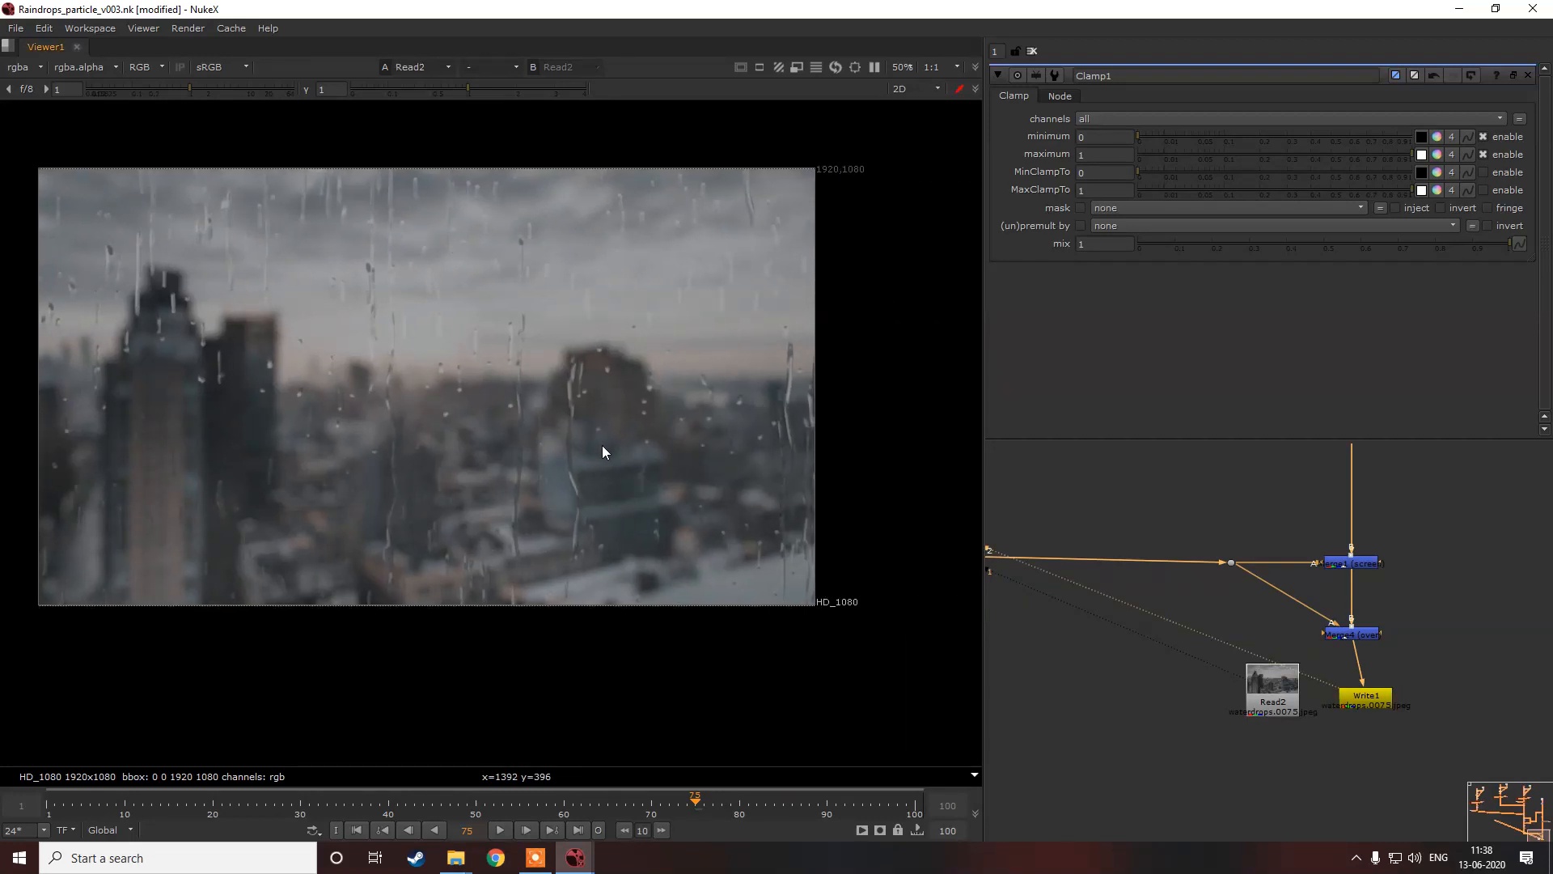
pyautogui.press('1')
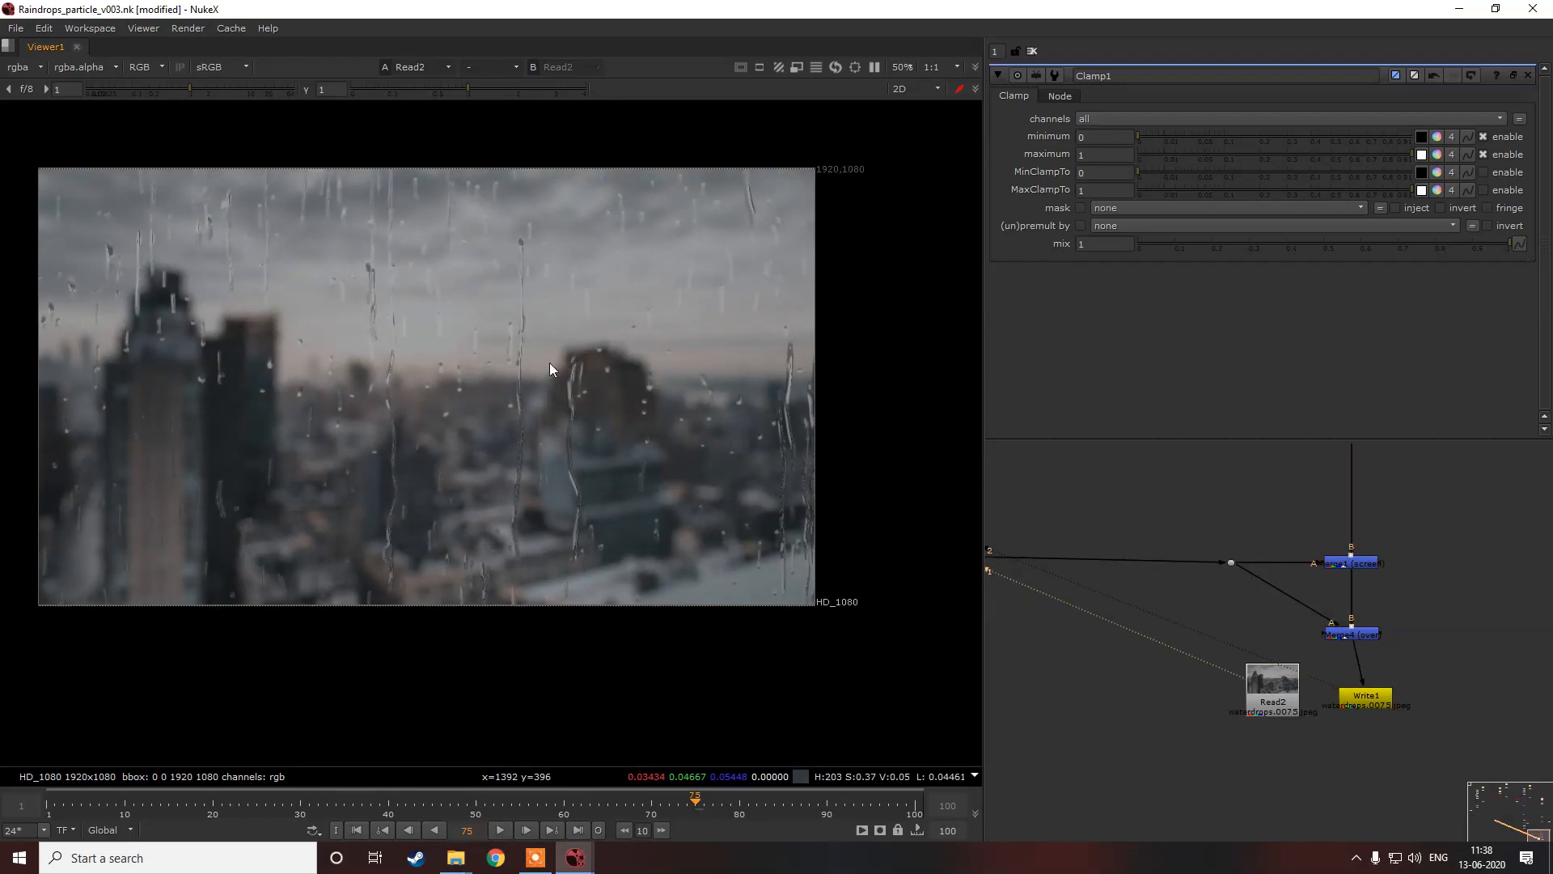
pyautogui.press('2')
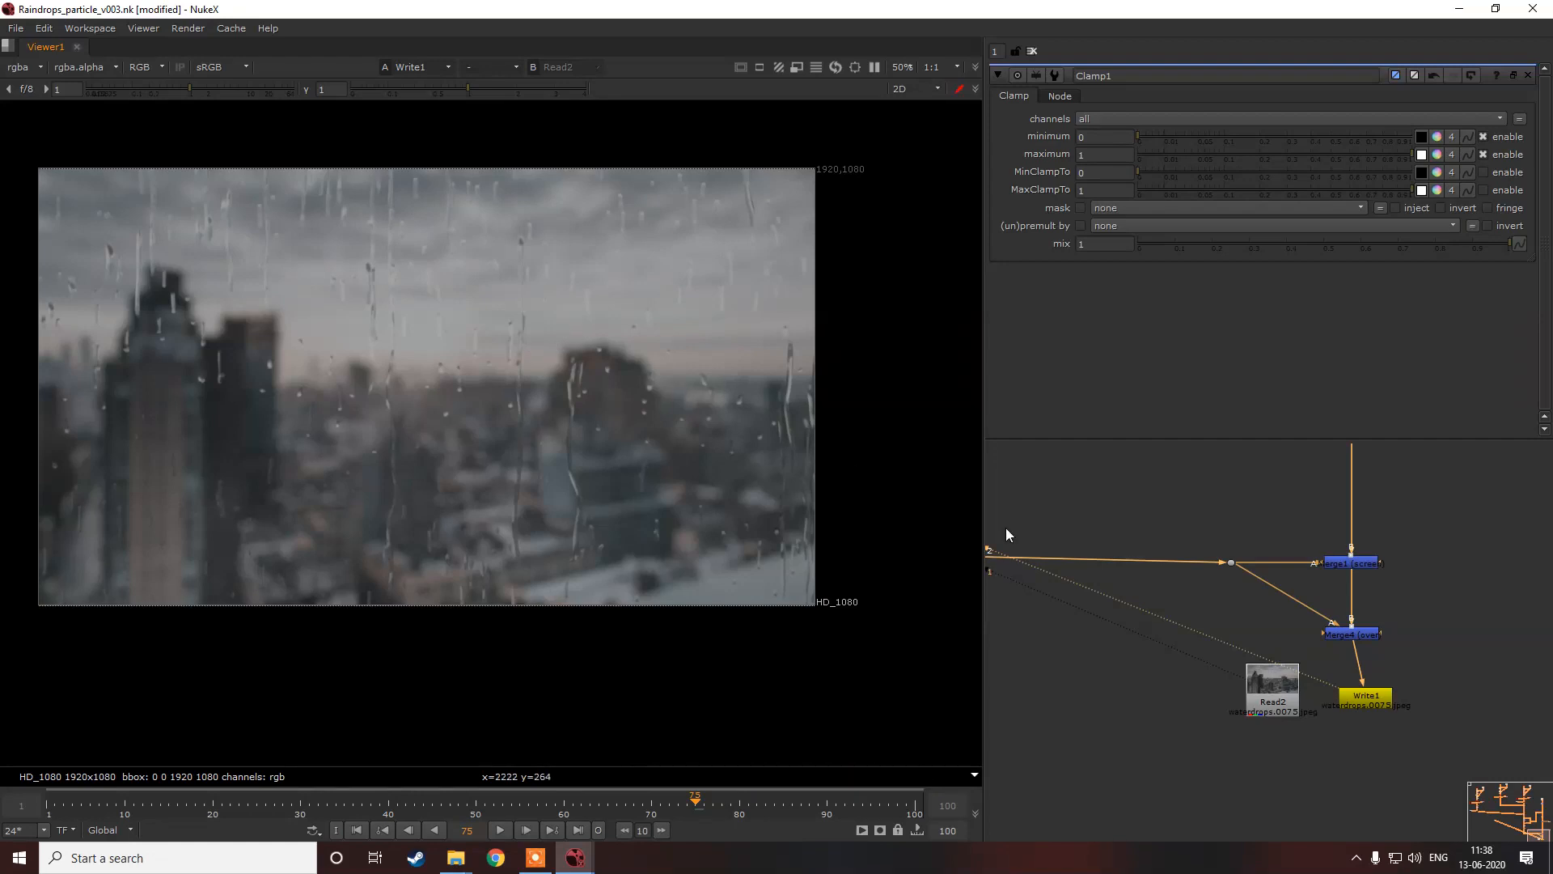
# Step: Add a Keyer node and connect its input to the background merge above the two raindrop merges
pyautogui.scroll(-4, 1186, 614)
pyautogui.press('Tab')
pyautogui.write('k')
pyautogui.click(1161, 588)
pyautogui.moveTo(1166, 552); pyautogui.dragTo(1281, 456)
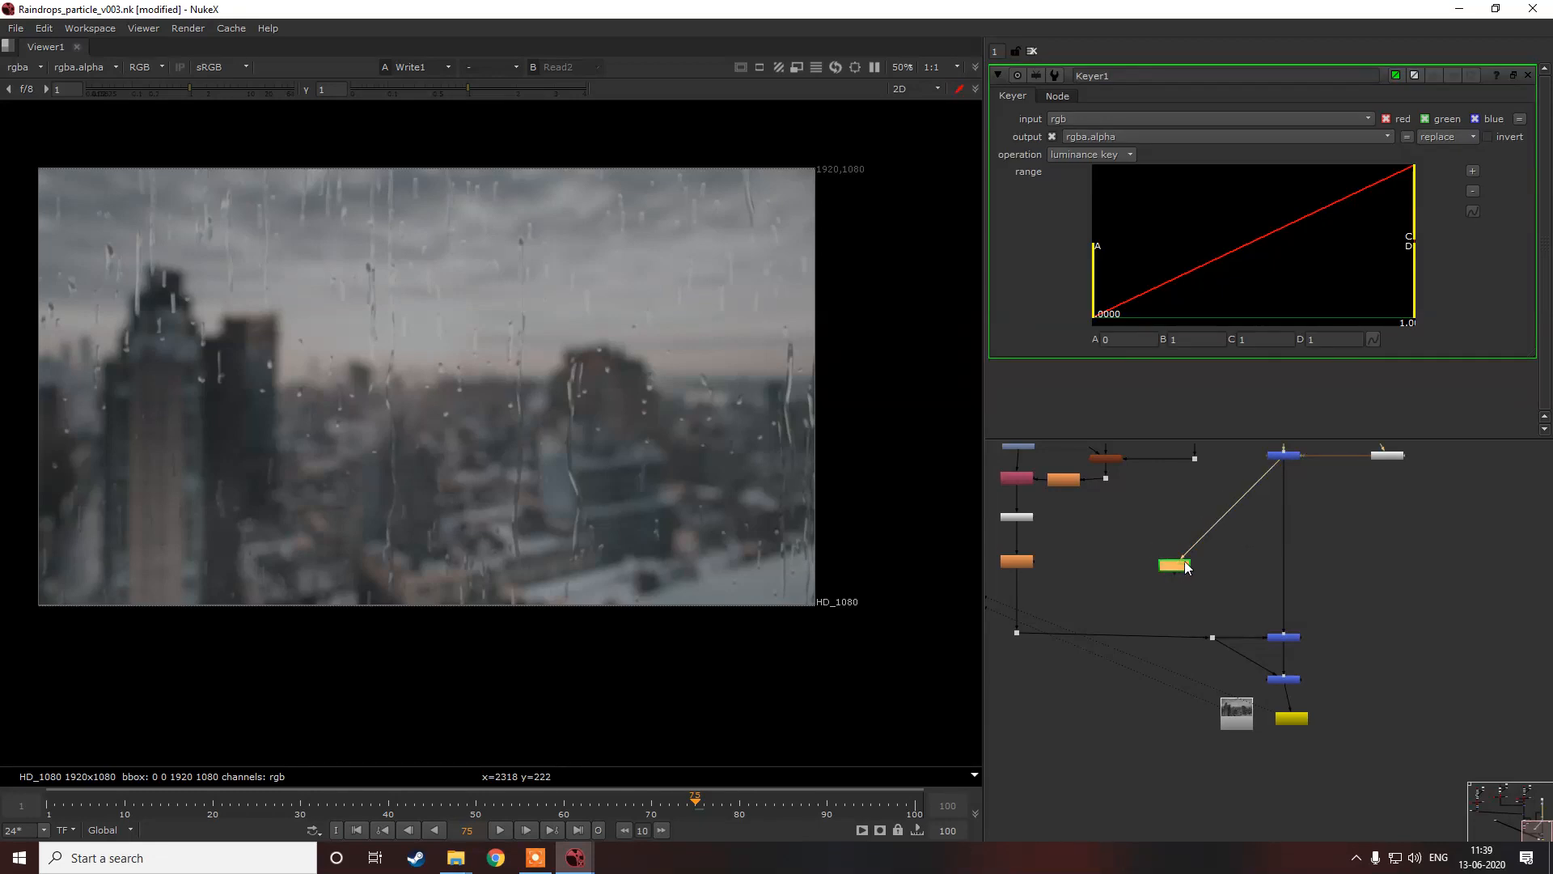
# Step: Raise Keyer1's luminance range point A to about 0.107 while checking its alpha, and return to the colour view
pyautogui.press('1')
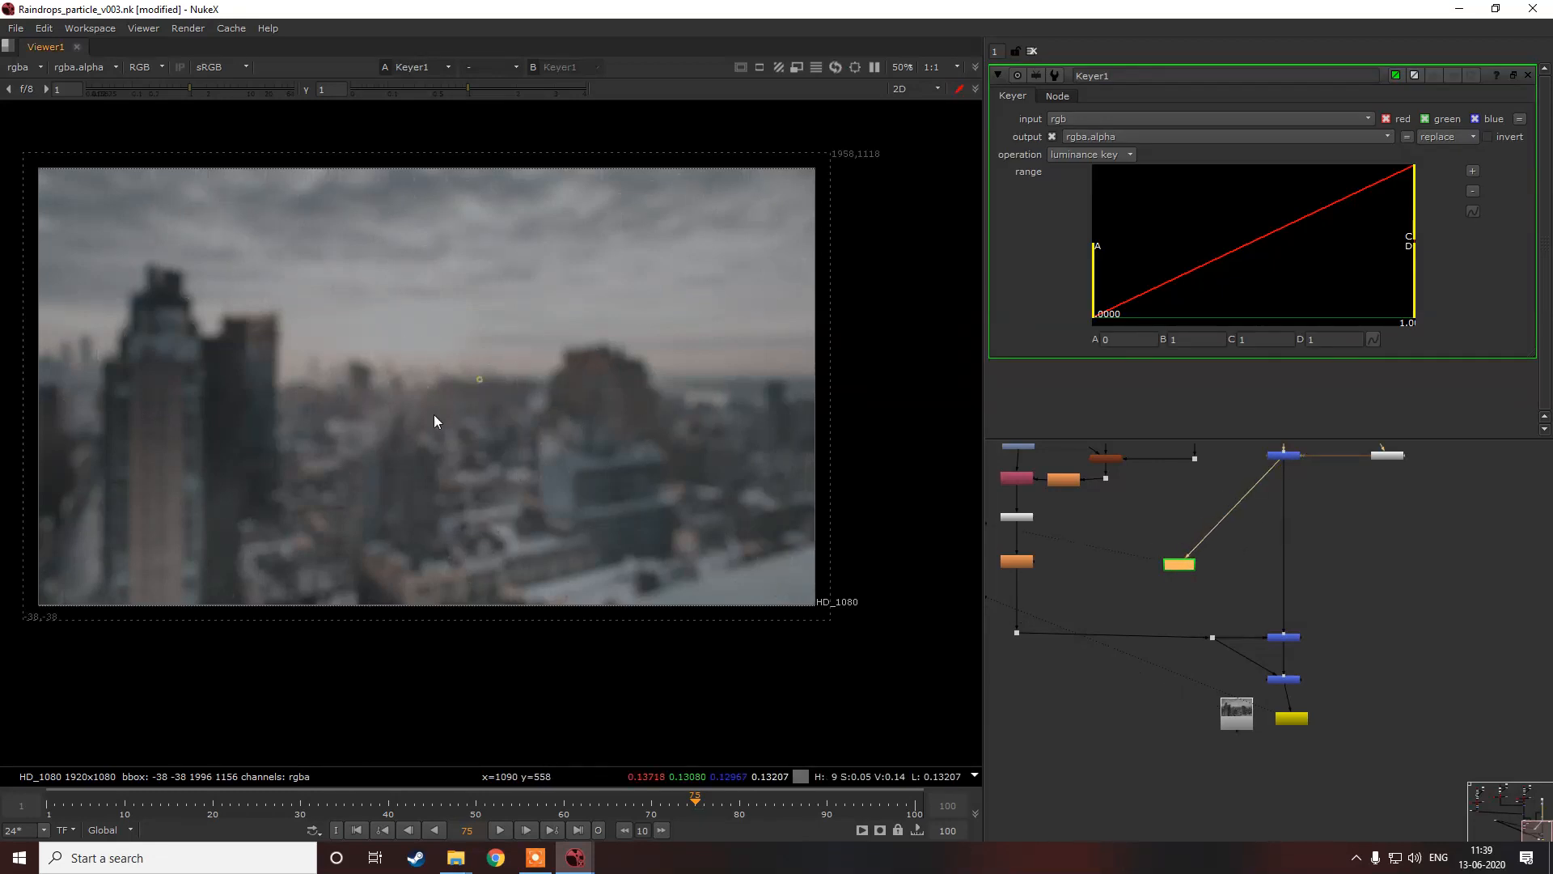
pyautogui.press('a')
pyautogui.moveTo(1094, 291); pyautogui.dragTo(1194, 279)
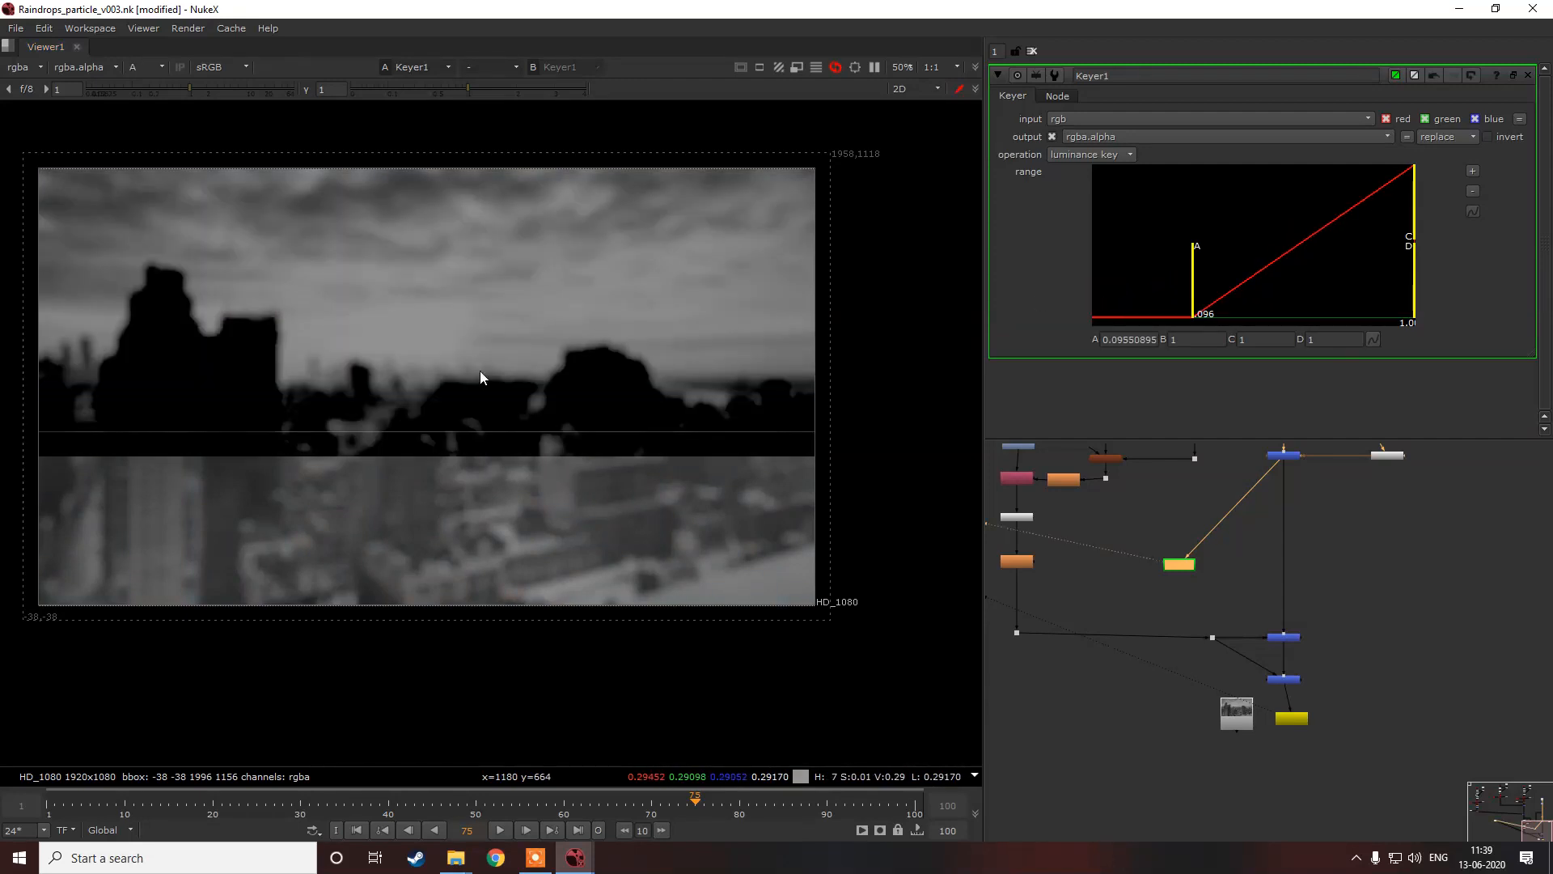
pyautogui.press('a')
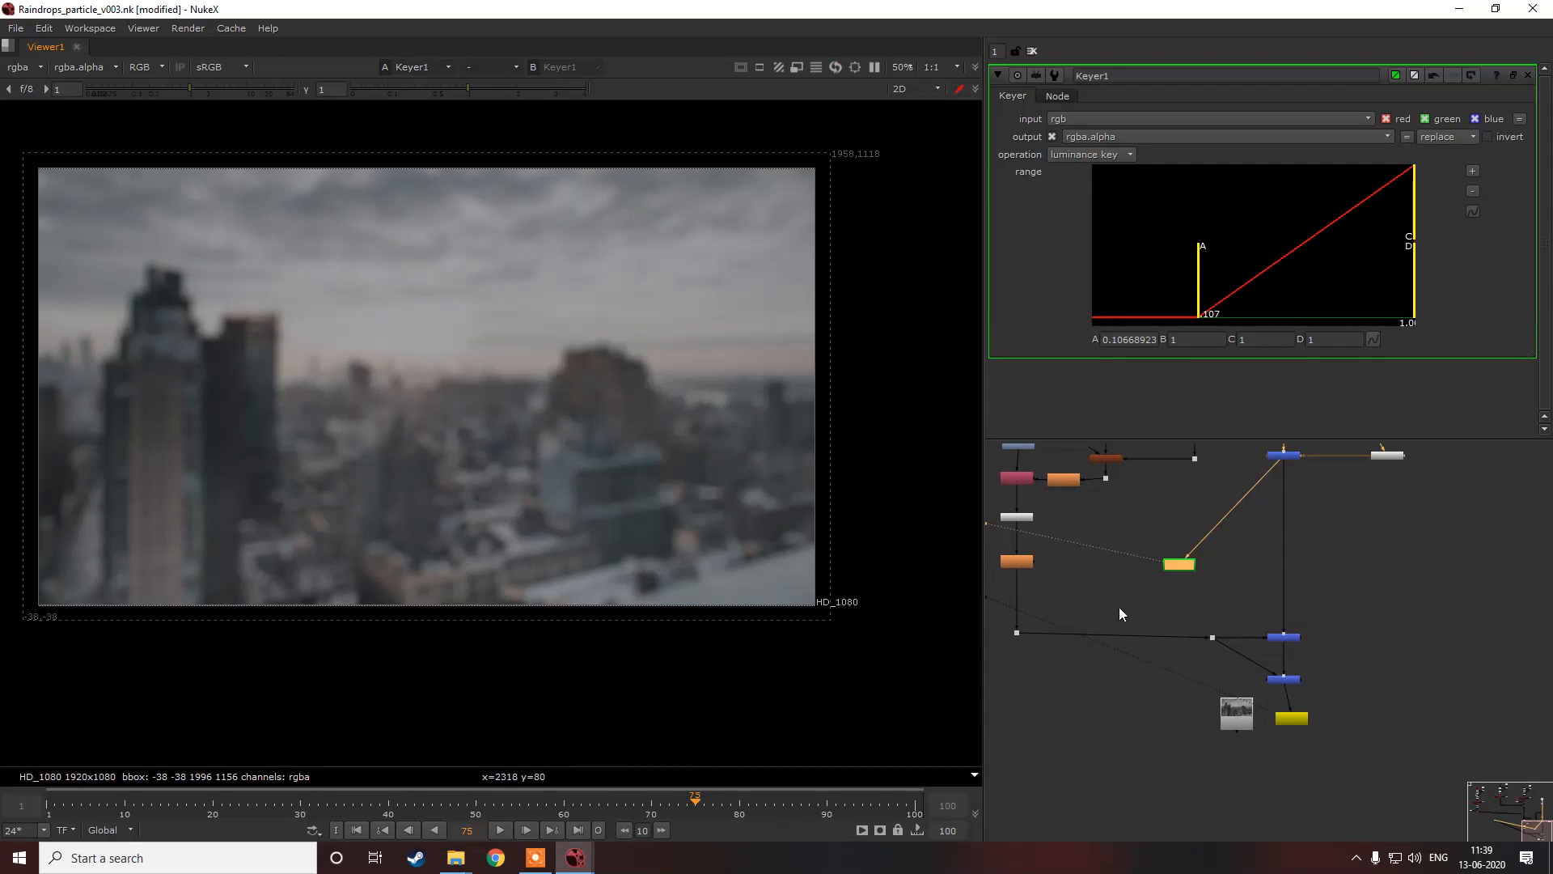
# Step: Insert a Grade node on the raindrop line before the dot feeding both merges, with its mask connected to Keyer1
pyautogui.scroll(2, 1119, 606)
pyautogui.click(1155, 589)
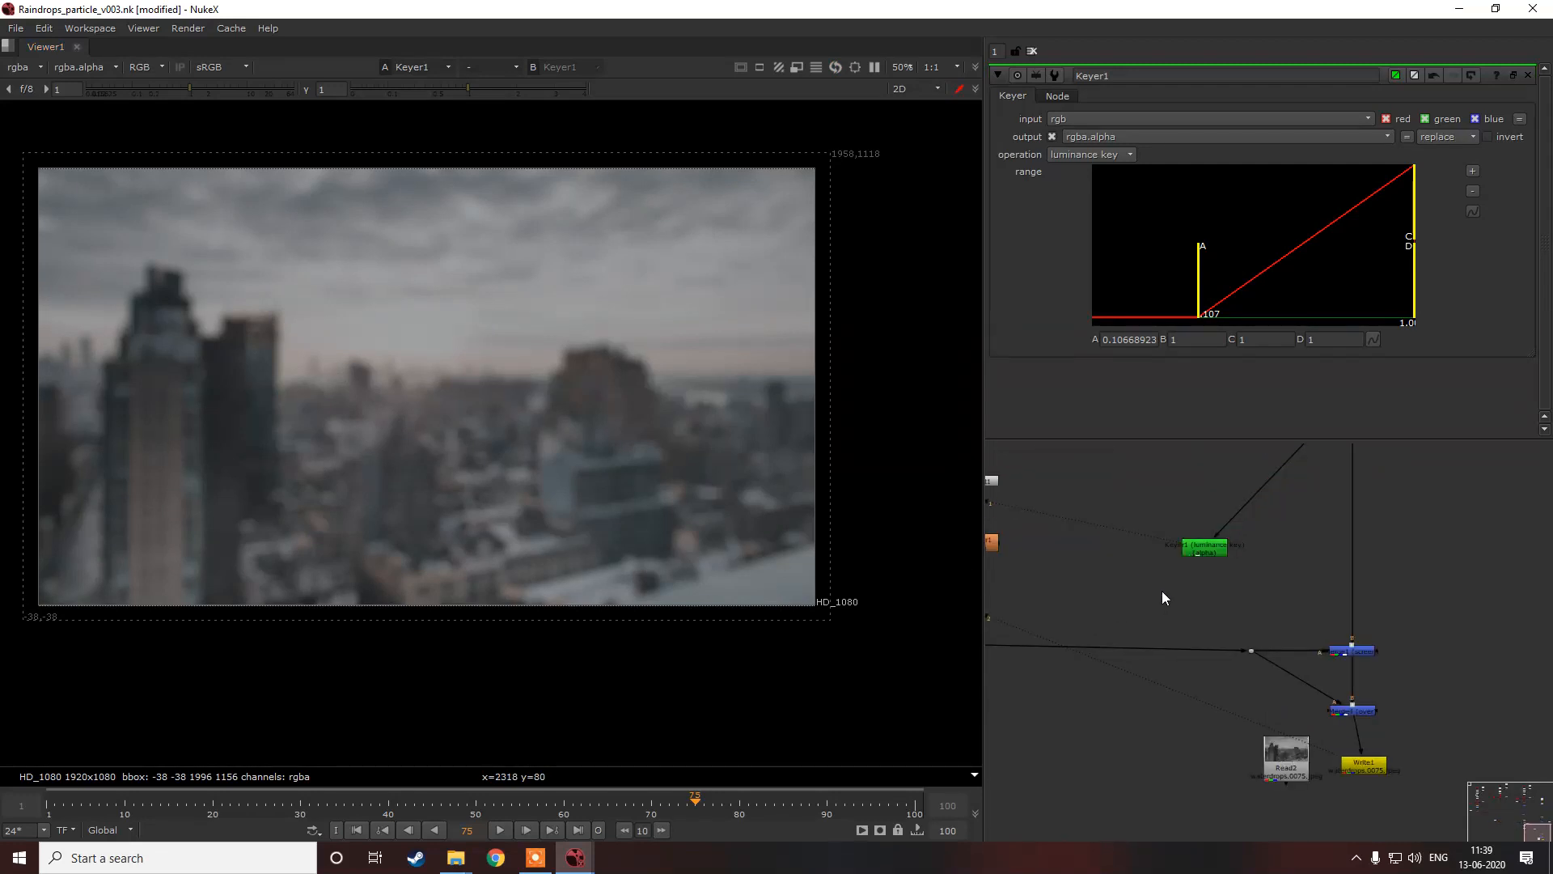
pyautogui.press('g')
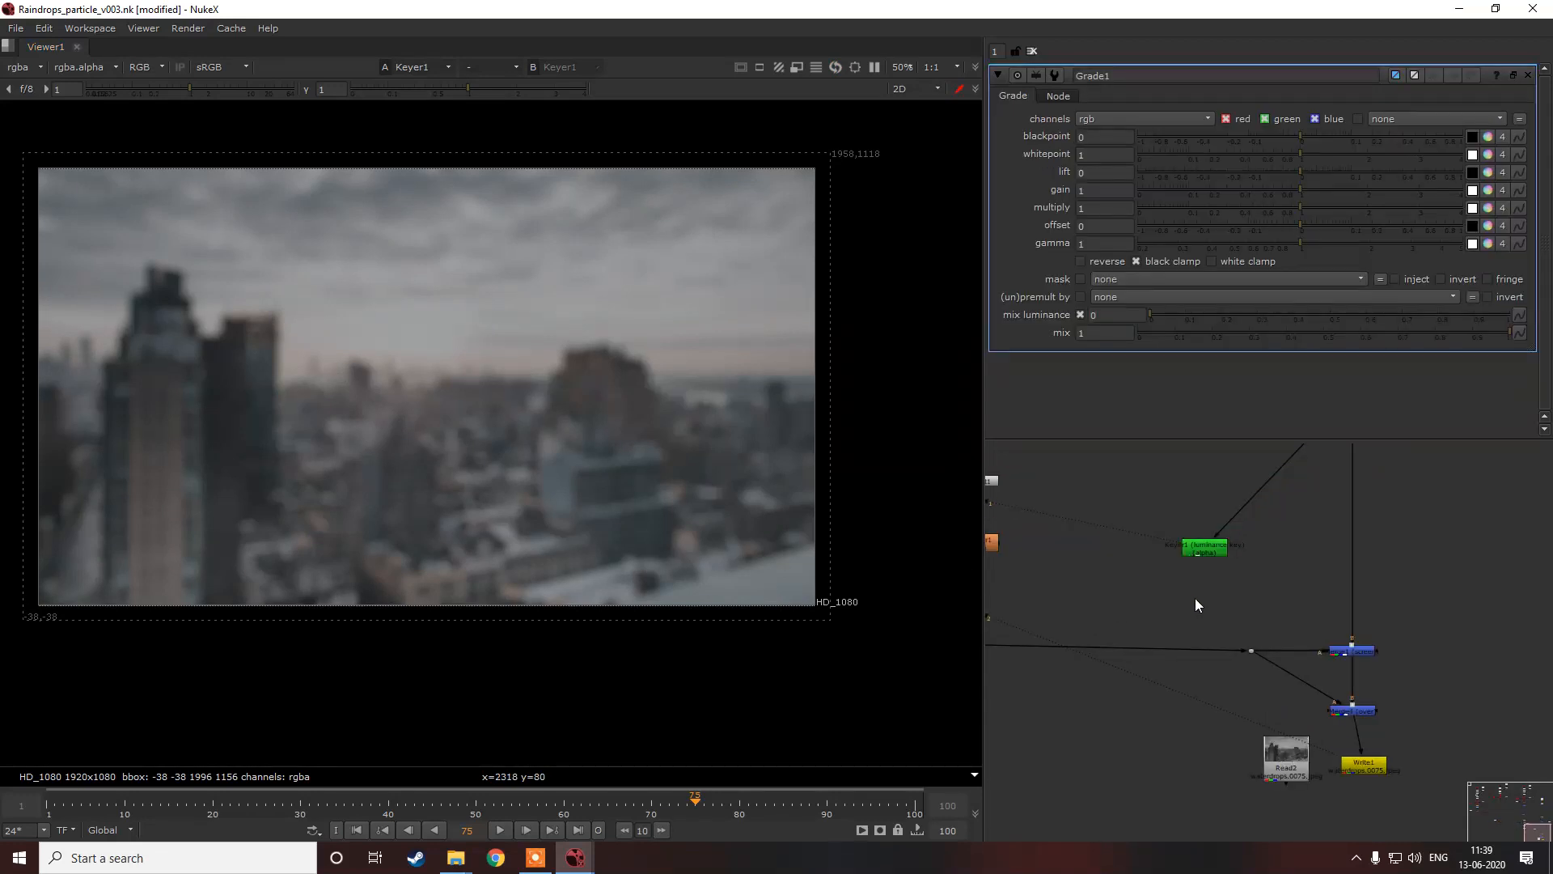
pyautogui.moveTo(1180, 594); pyautogui.dragTo(1144, 563)
pyautogui.moveTo(1192, 546); pyautogui.dragTo(1175, 651)
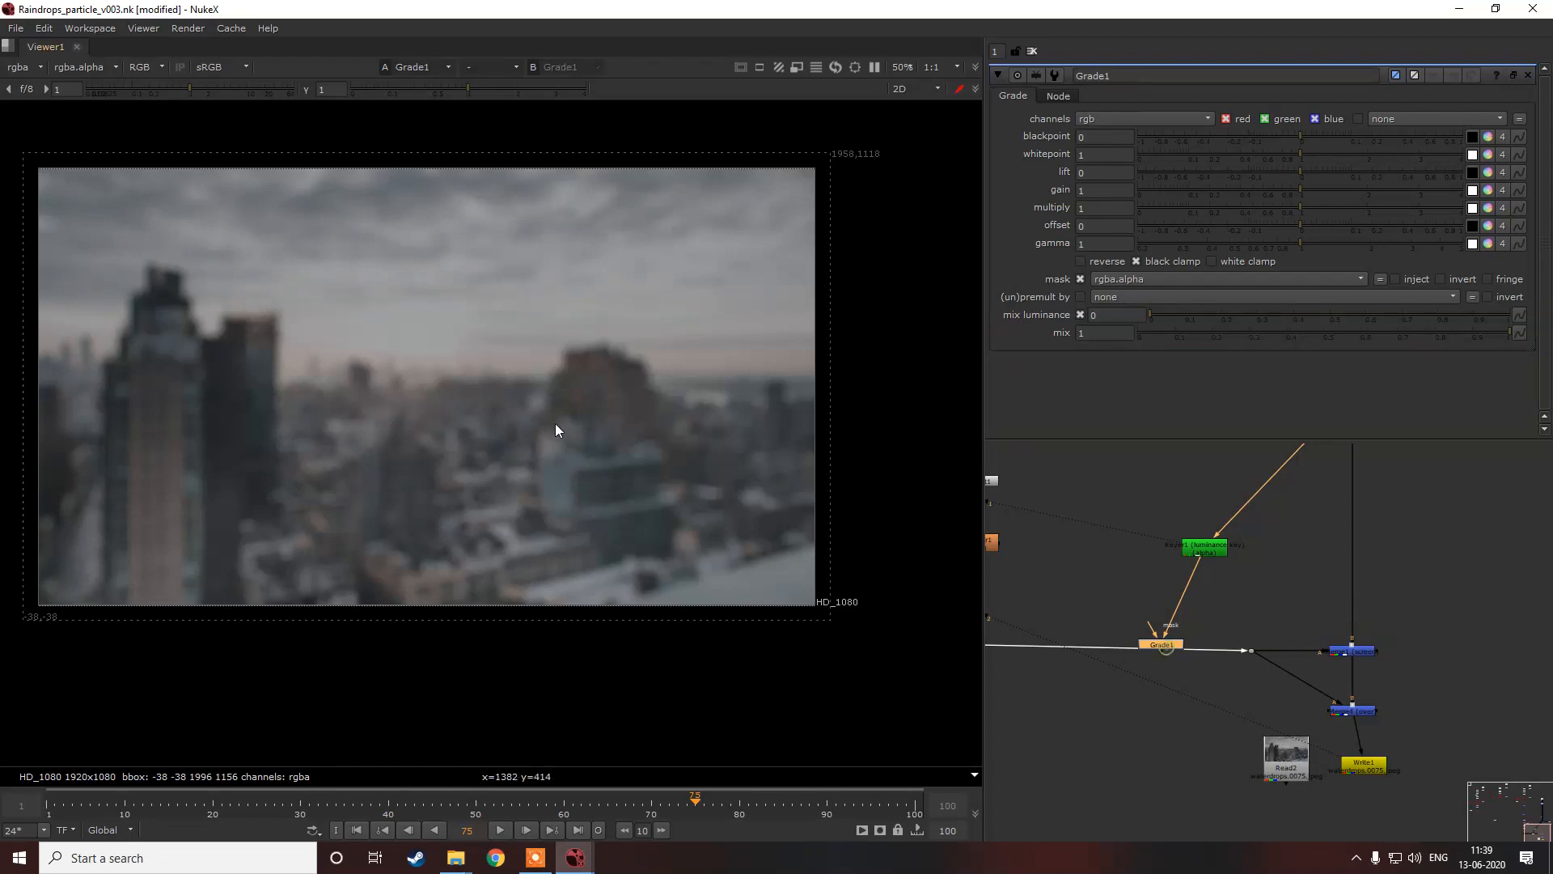
# Step: Set Grade1's whitepoint to 0.63, judging the raindrop brightness in the Write1 composite
pyautogui.press('1')
pyautogui.scroll(2, 528, 348)
pyautogui.moveTo(1276, 156); pyautogui.dragTo(1182, 155)
pyautogui.moveTo(1272, 581); pyautogui.dragTo(1229, 519, button='middle')
pyautogui.click(1313, 701)
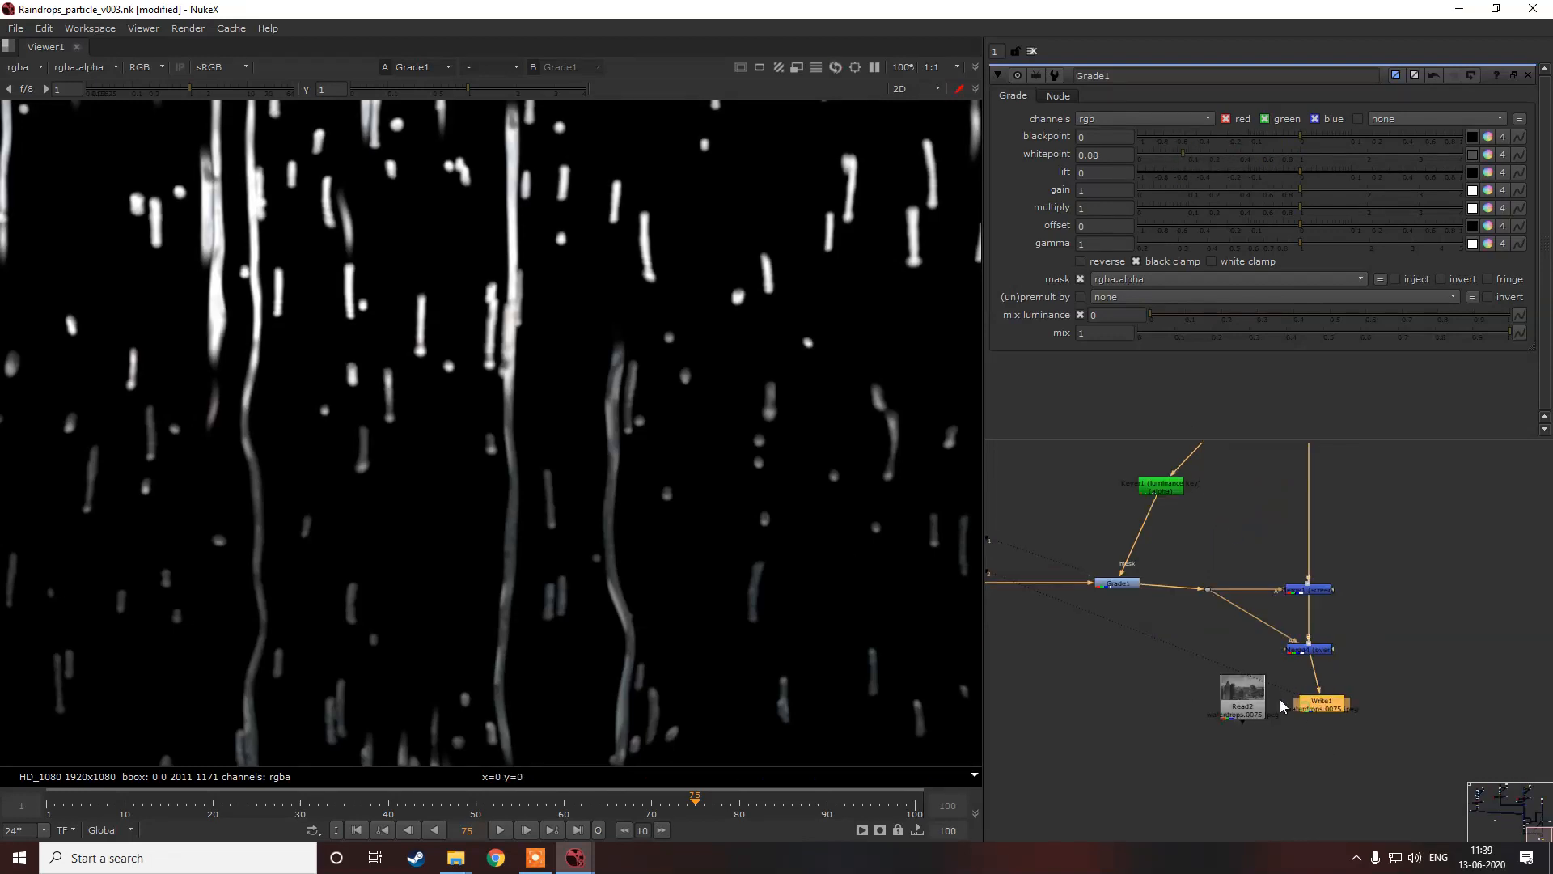
pyautogui.press('1')
pyautogui.click(1118, 585)
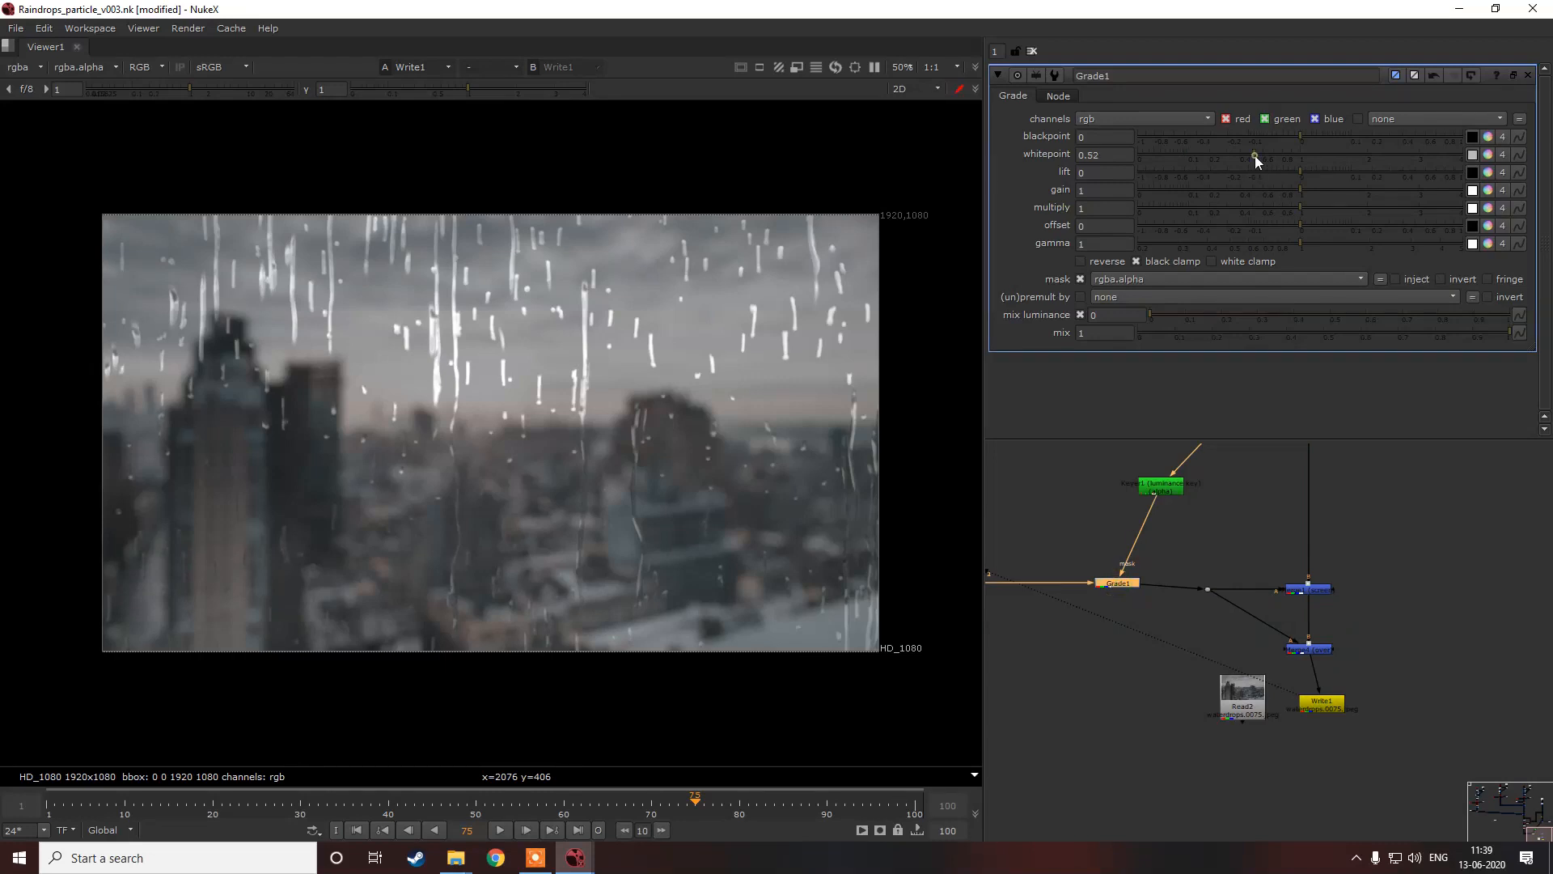
pyautogui.moveTo(1249, 154); pyautogui.dragTo(1233, 152)
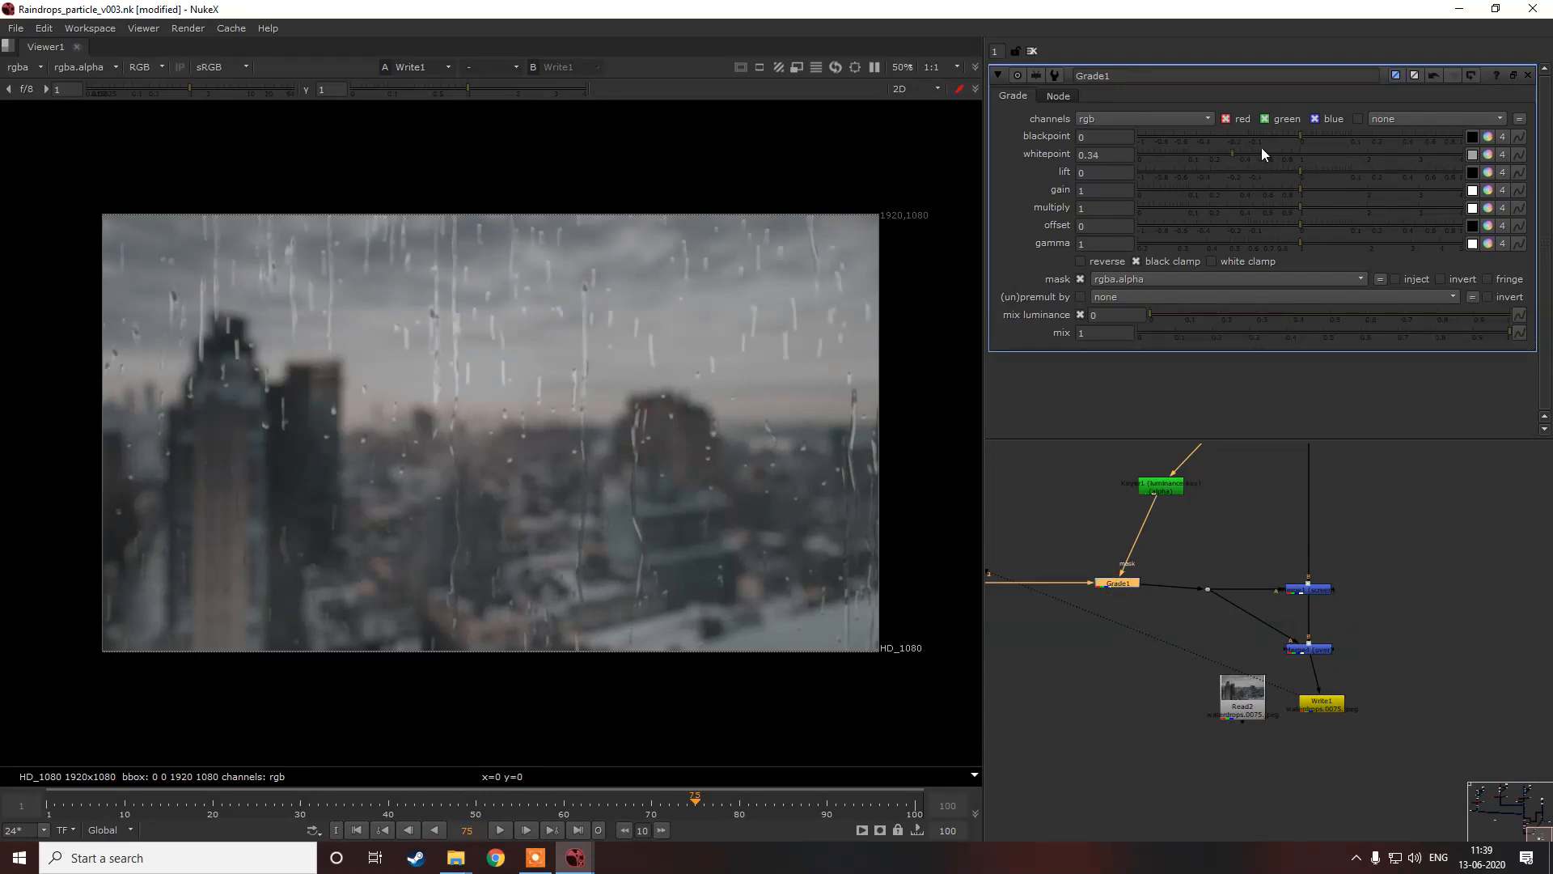
pyautogui.click(1282, 148)
pyautogui.click(1265, 152)
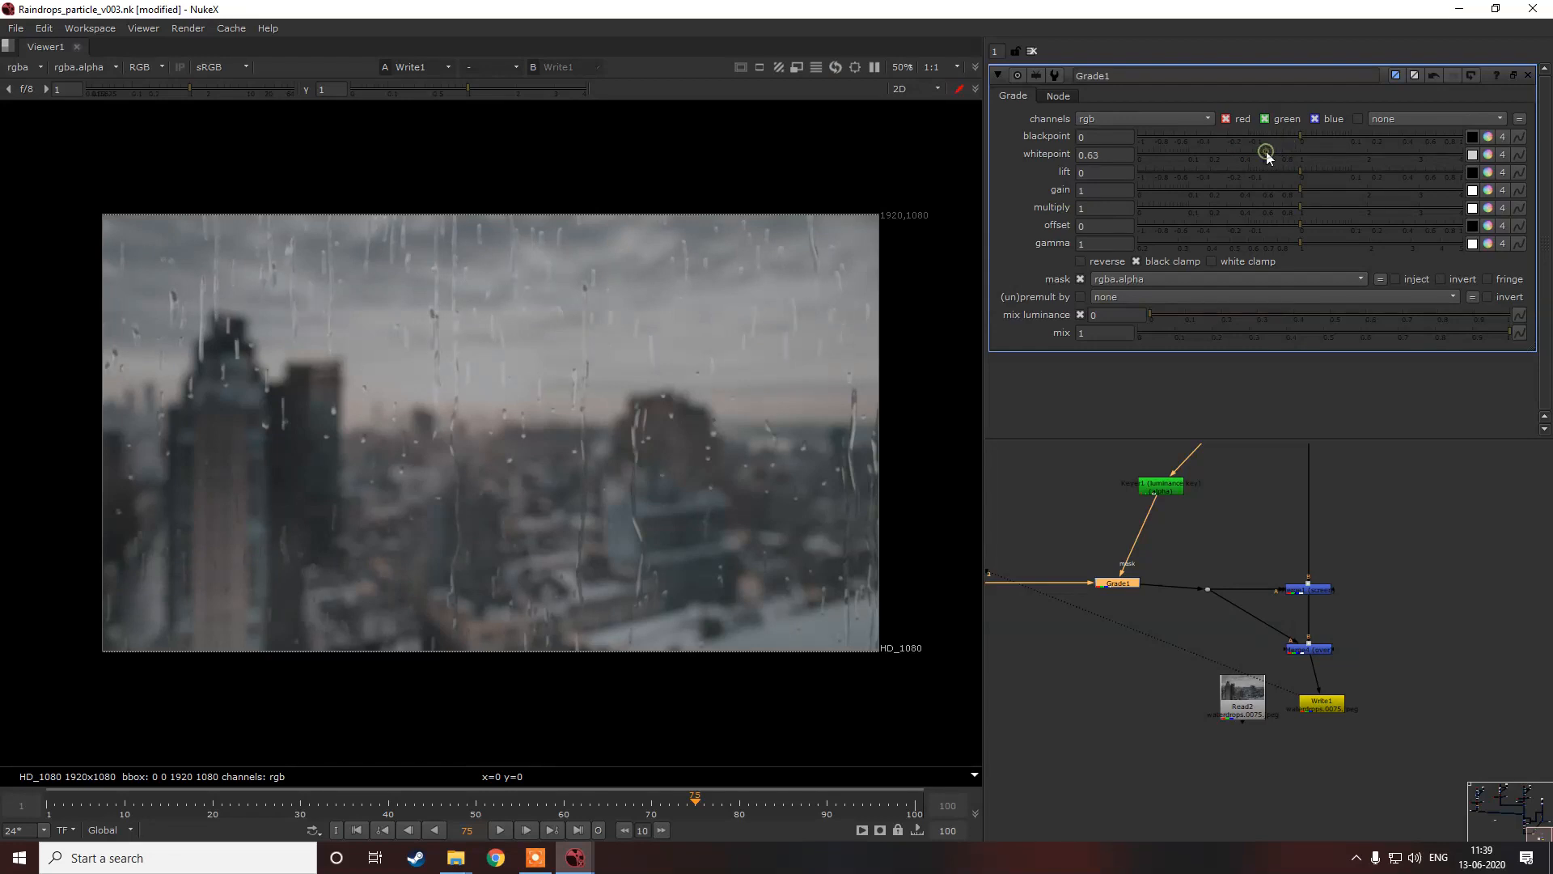
# Step: Set the mix of Merge4 to 0.875 and examine the raindrop streaks close up
pyautogui.doubleClick(1309, 649)
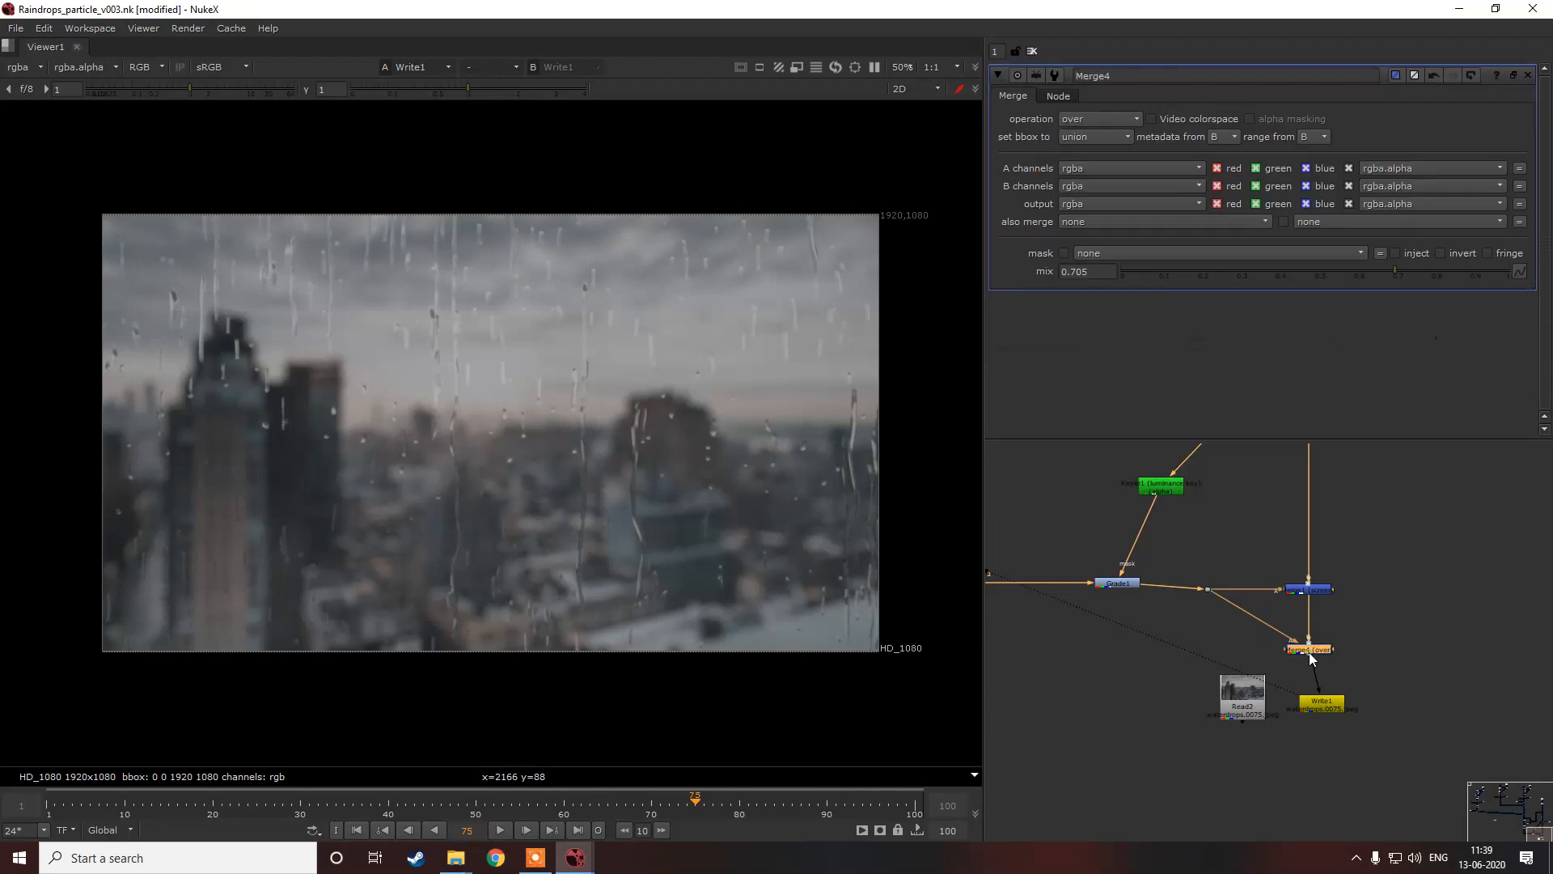
pyautogui.moveTo(1466, 273); pyautogui.dragTo(1529, 269)
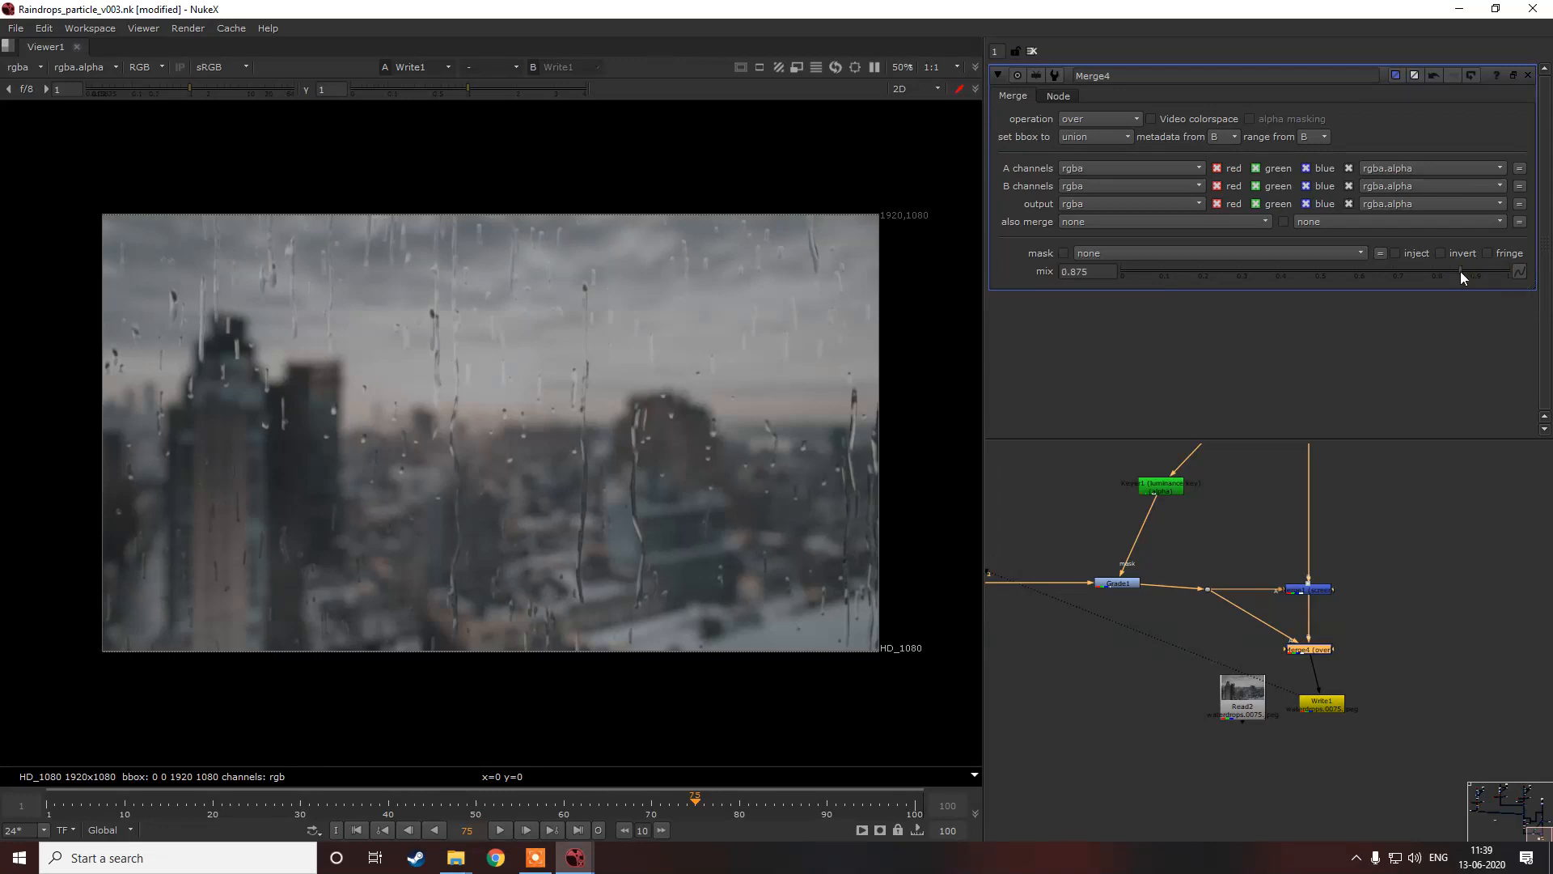
pyautogui.scroll(9, 852, 466)
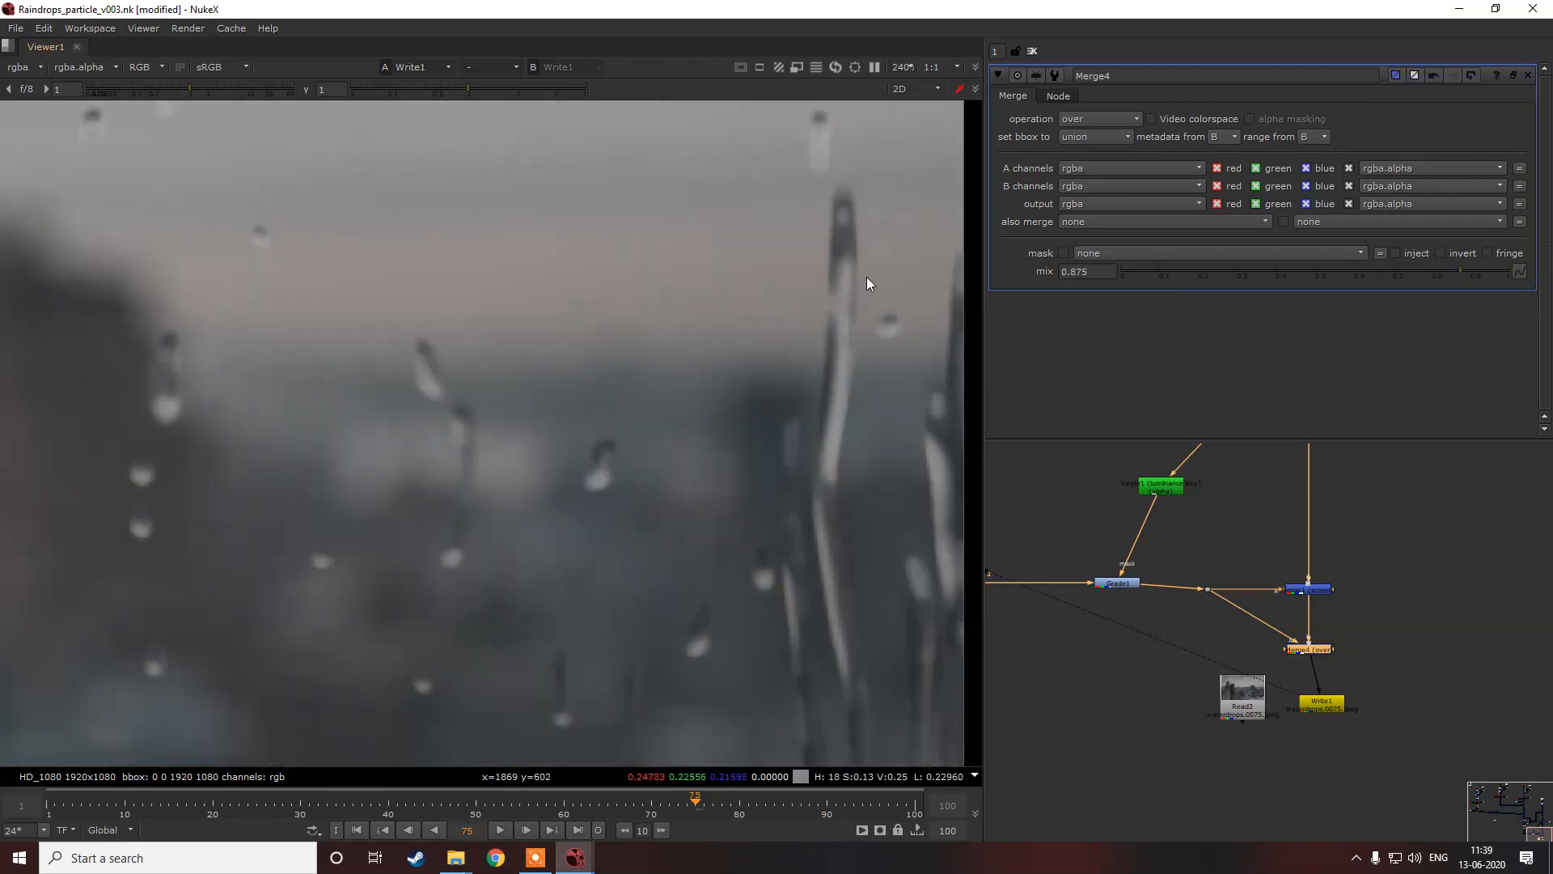
# Step: Insert a ColorCorrect node on Merge4's A input and connect its mask to the dot after Grade1
pyautogui.press('c')
pyautogui.moveTo(1265, 621); pyautogui.dragTo(1259, 624)
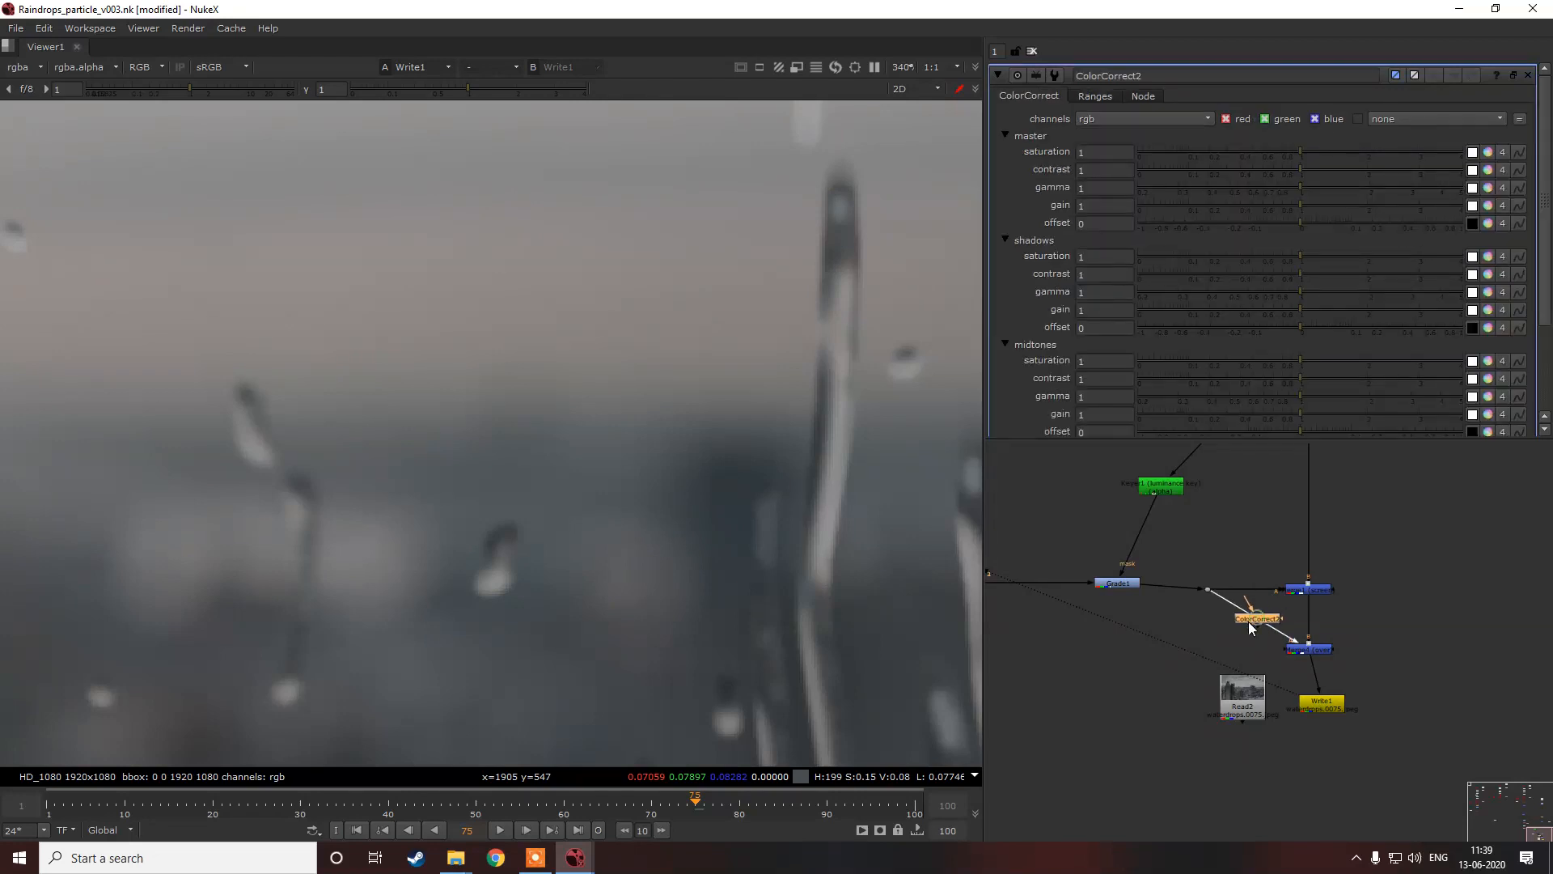
pyautogui.click(1283, 627)
pyautogui.moveTo(1274, 622); pyautogui.dragTo(1206, 590)
pyautogui.click(1241, 625)
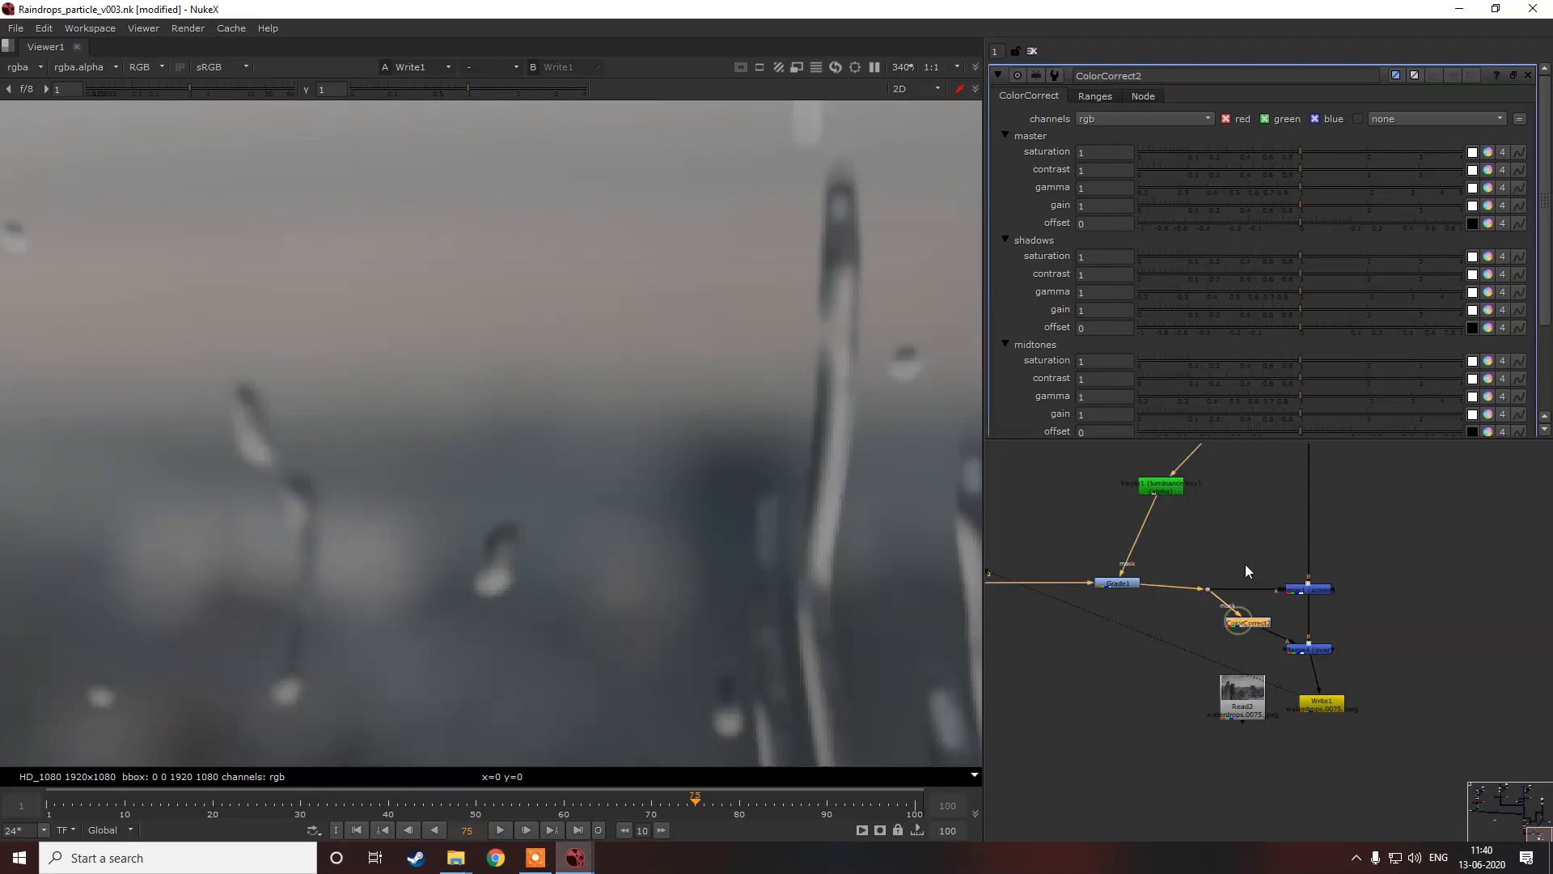
# Step: Set ColorCorrect2's master offset to 0.018 and view the full frame with overlays switched off
pyautogui.click(1308, 226)
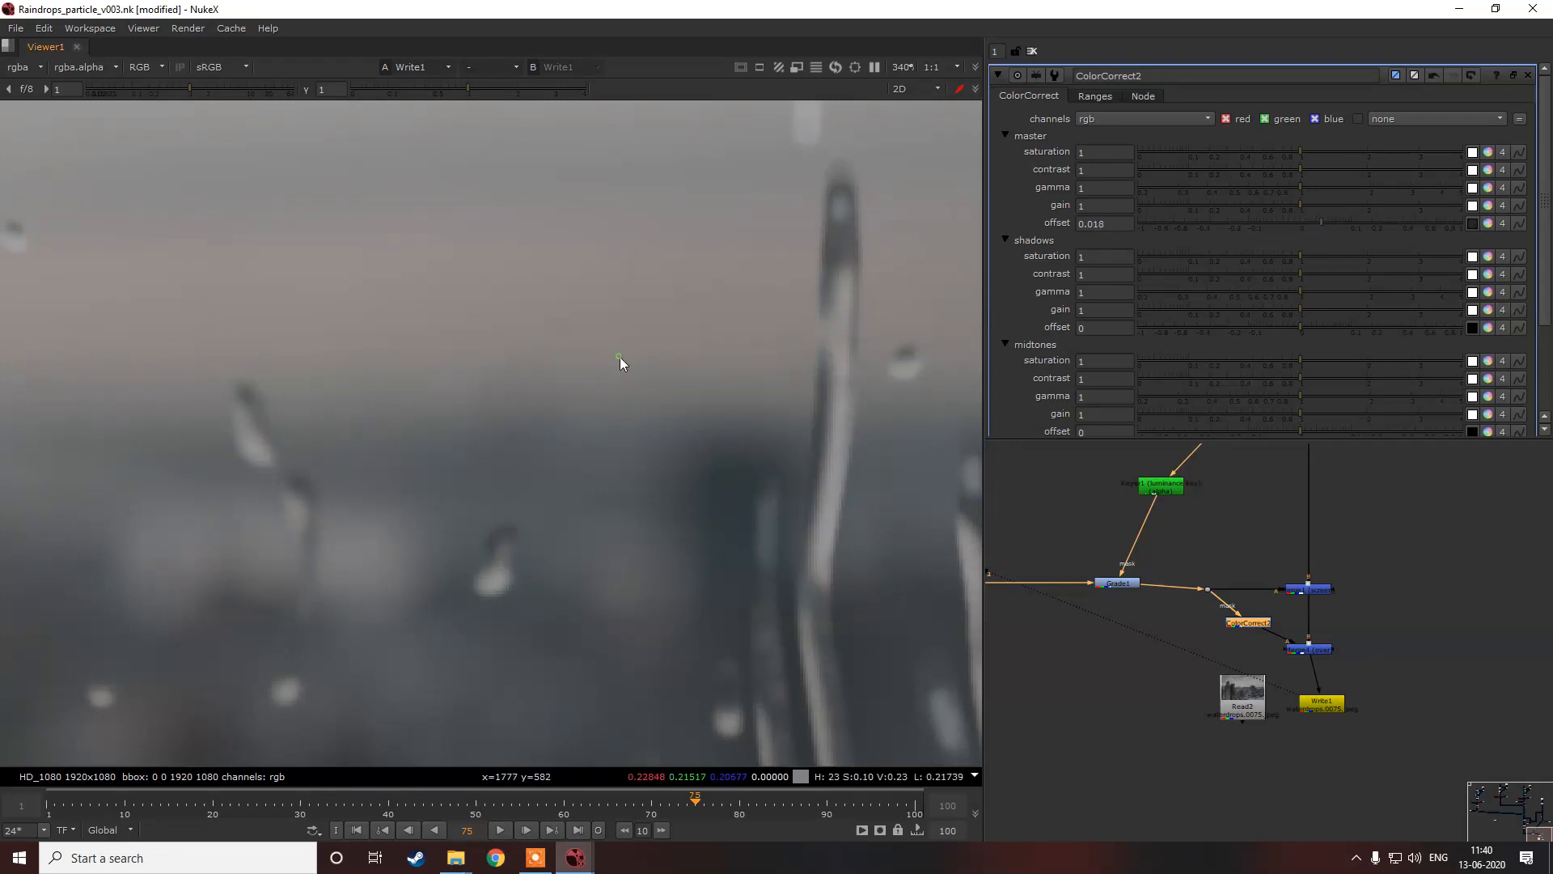
pyautogui.press('f')
pyautogui.rightClick(651, 288)
pyautogui.click(659, 312)
pyautogui.click(659, 312)
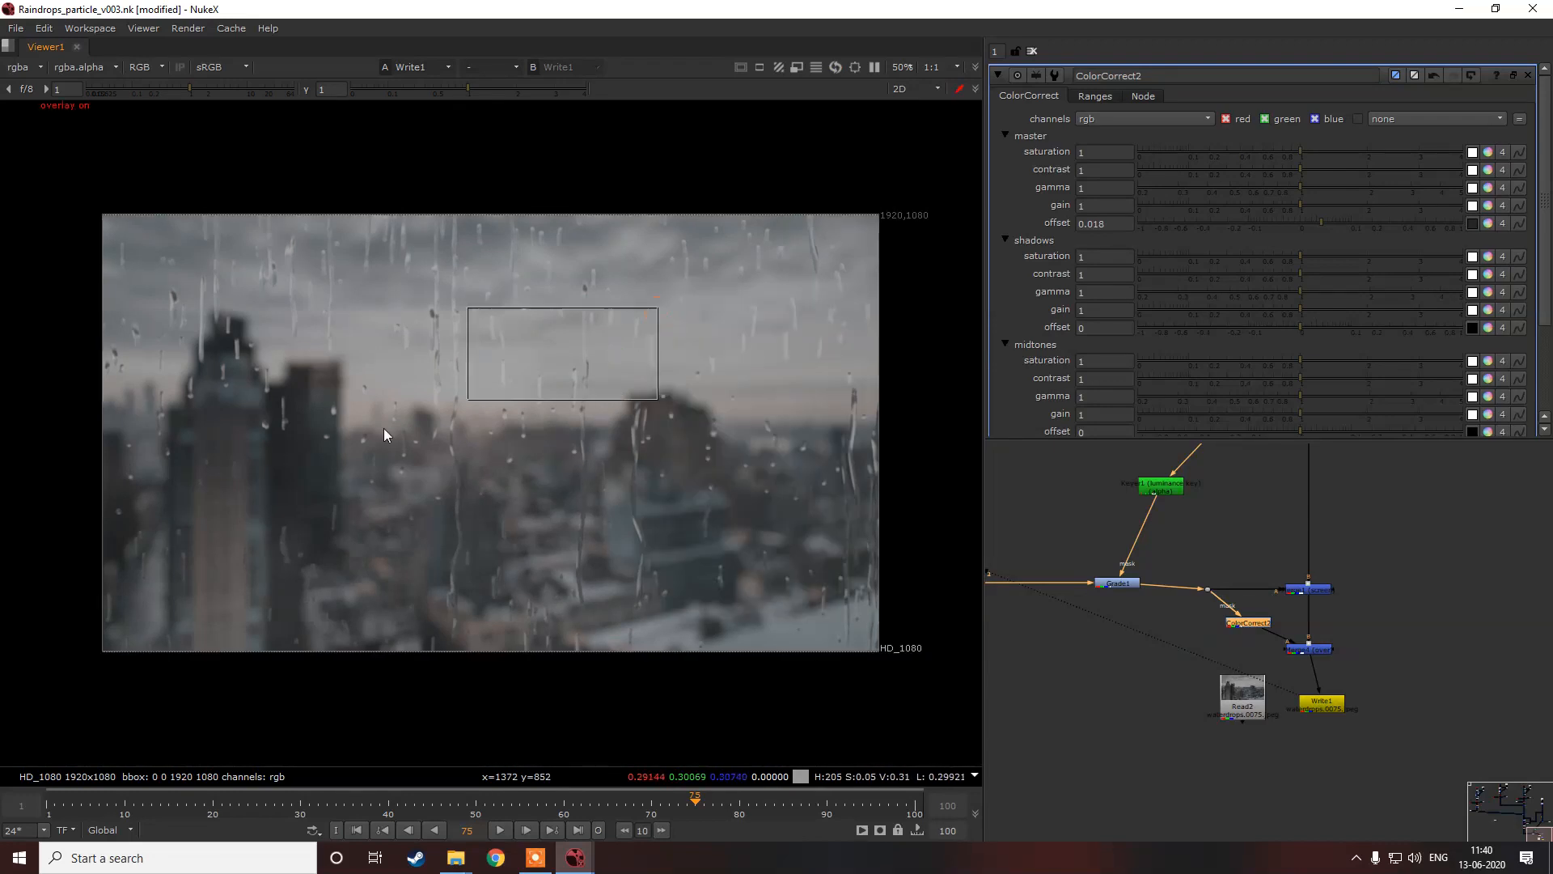
# Step: Move the Read2 and Write1 nodes further down to make room below Merge4
pyautogui.scroll(-4, 1151, 558)
pyautogui.scroll(5, 1211, 605)
pyautogui.moveTo(1384, 607); pyautogui.dragTo(990, 817)
pyautogui.moveTo(1175, 655); pyautogui.dragTo(1188, 816)
pyautogui.click(1217, 665)
pyautogui.moveTo(1185, 659); pyautogui.dragTo(1152, 605, button='middle')
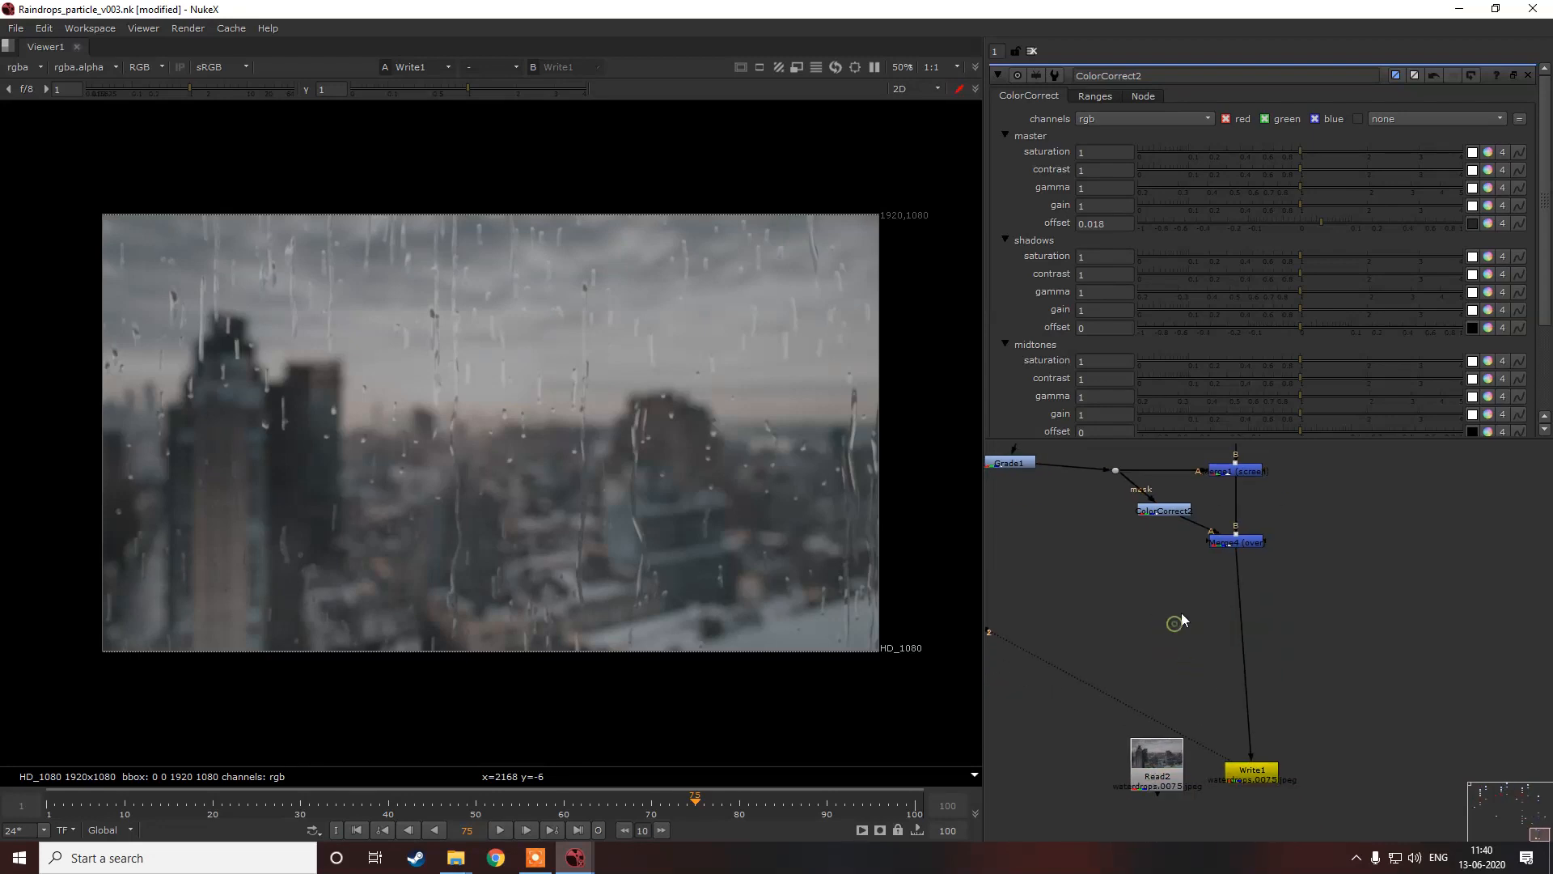
# Step: Insert a Grade node on the line between Merge4 and Write1
pyautogui.press('g')
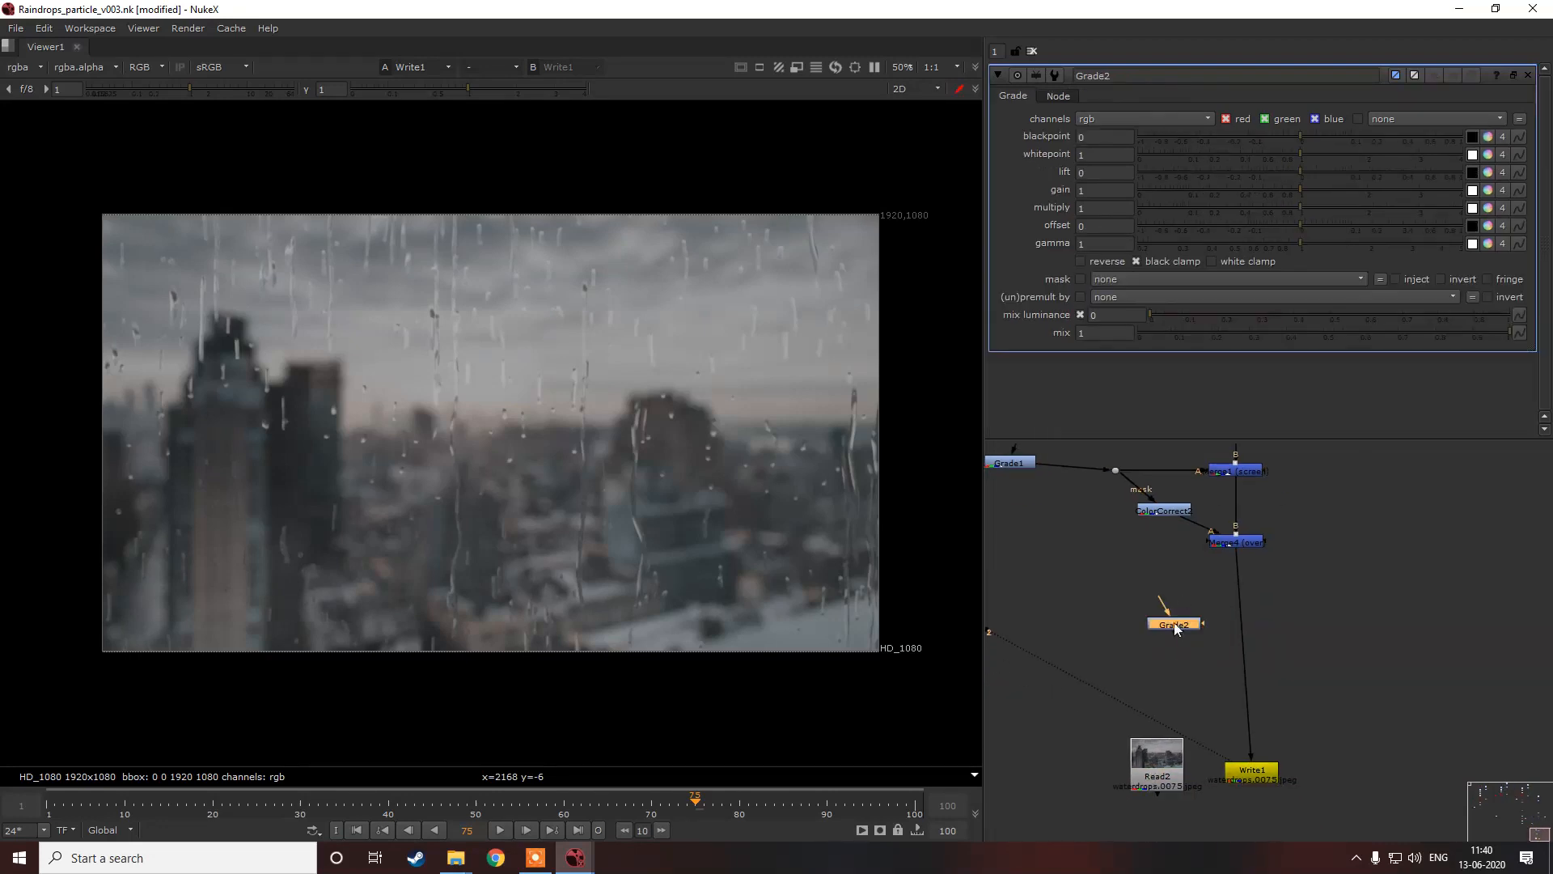
pyautogui.moveTo(1169, 629); pyautogui.dragTo(1230, 640)
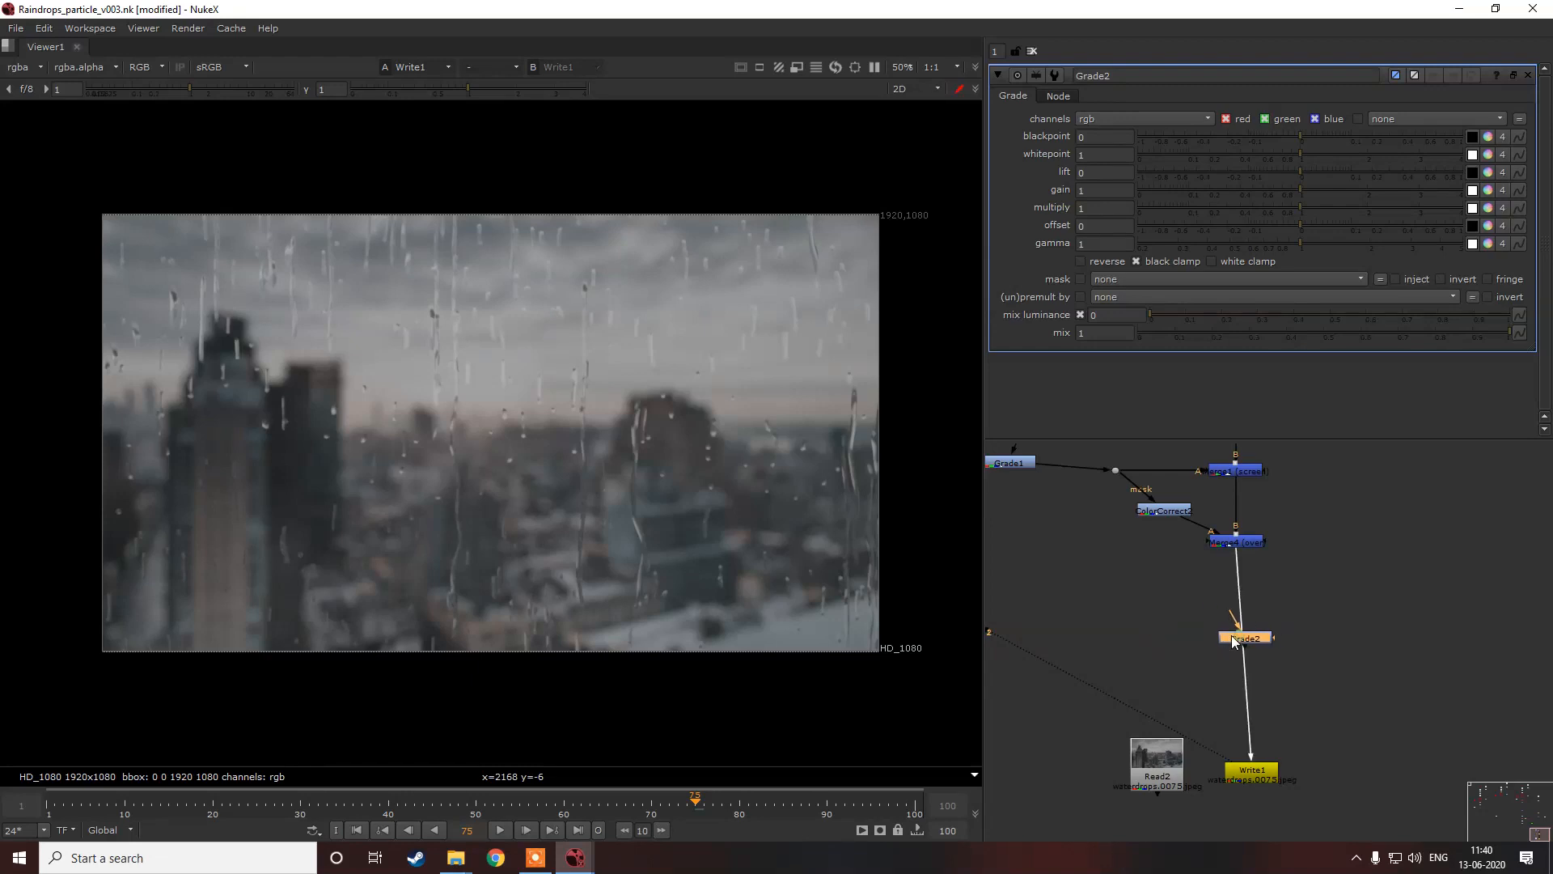
pyautogui.moveTo(1240, 639); pyautogui.dragTo(1224, 635)
pyautogui.click(1317, 624)
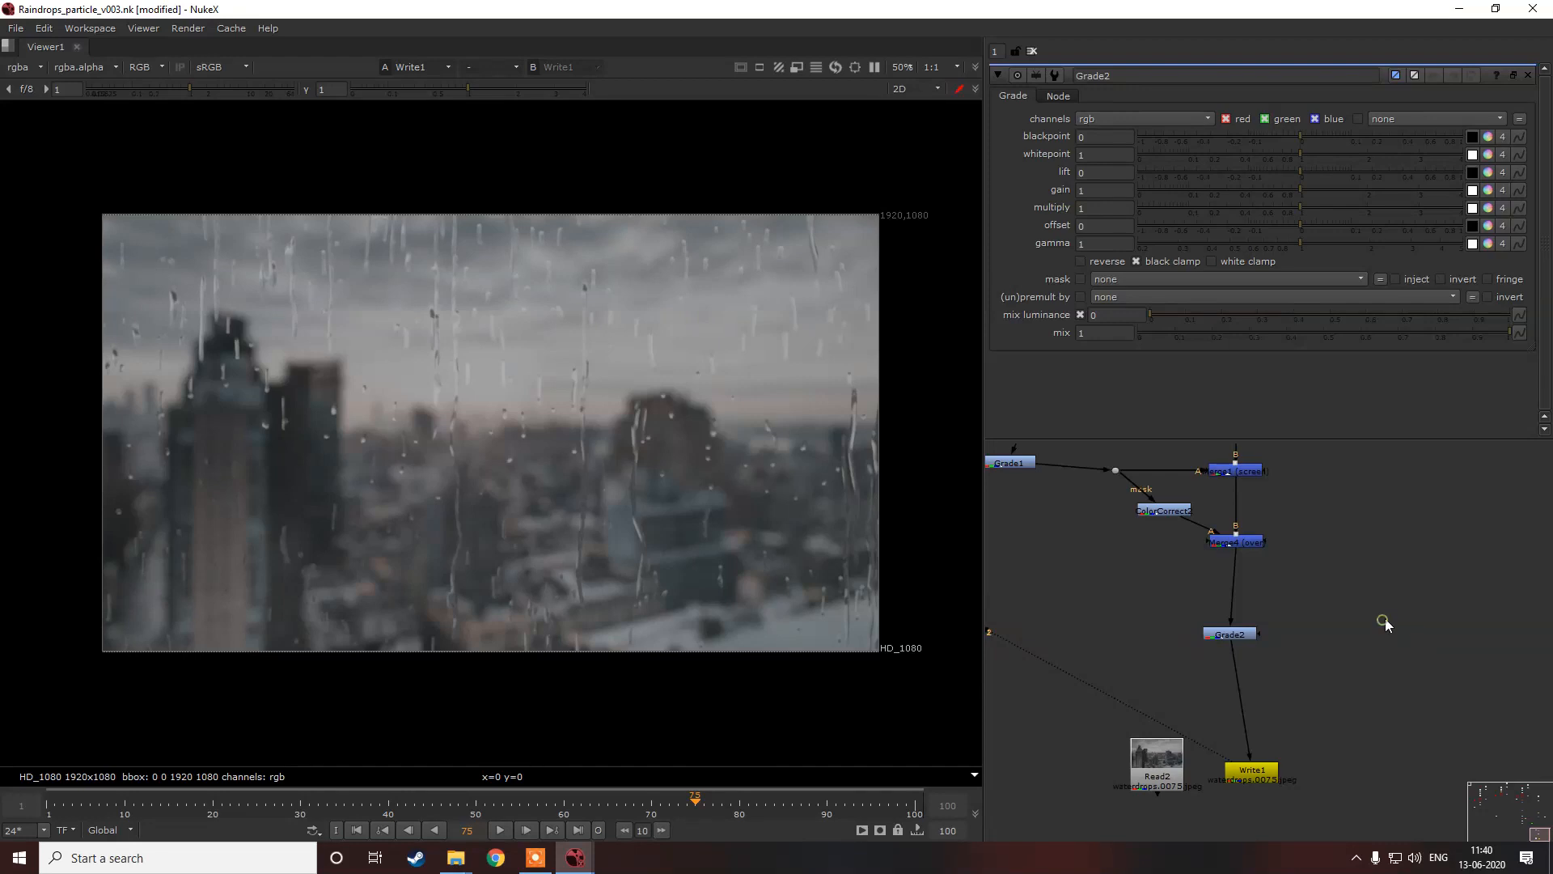
# Step: Add a Roto node beside Grade2 and draw a large ellipse covering most of the frame
pyautogui.press('o')
pyautogui.scroll(4, 1384, 618)
pyautogui.scroll(-6, 1384, 618)
pyautogui.click(14, 186)
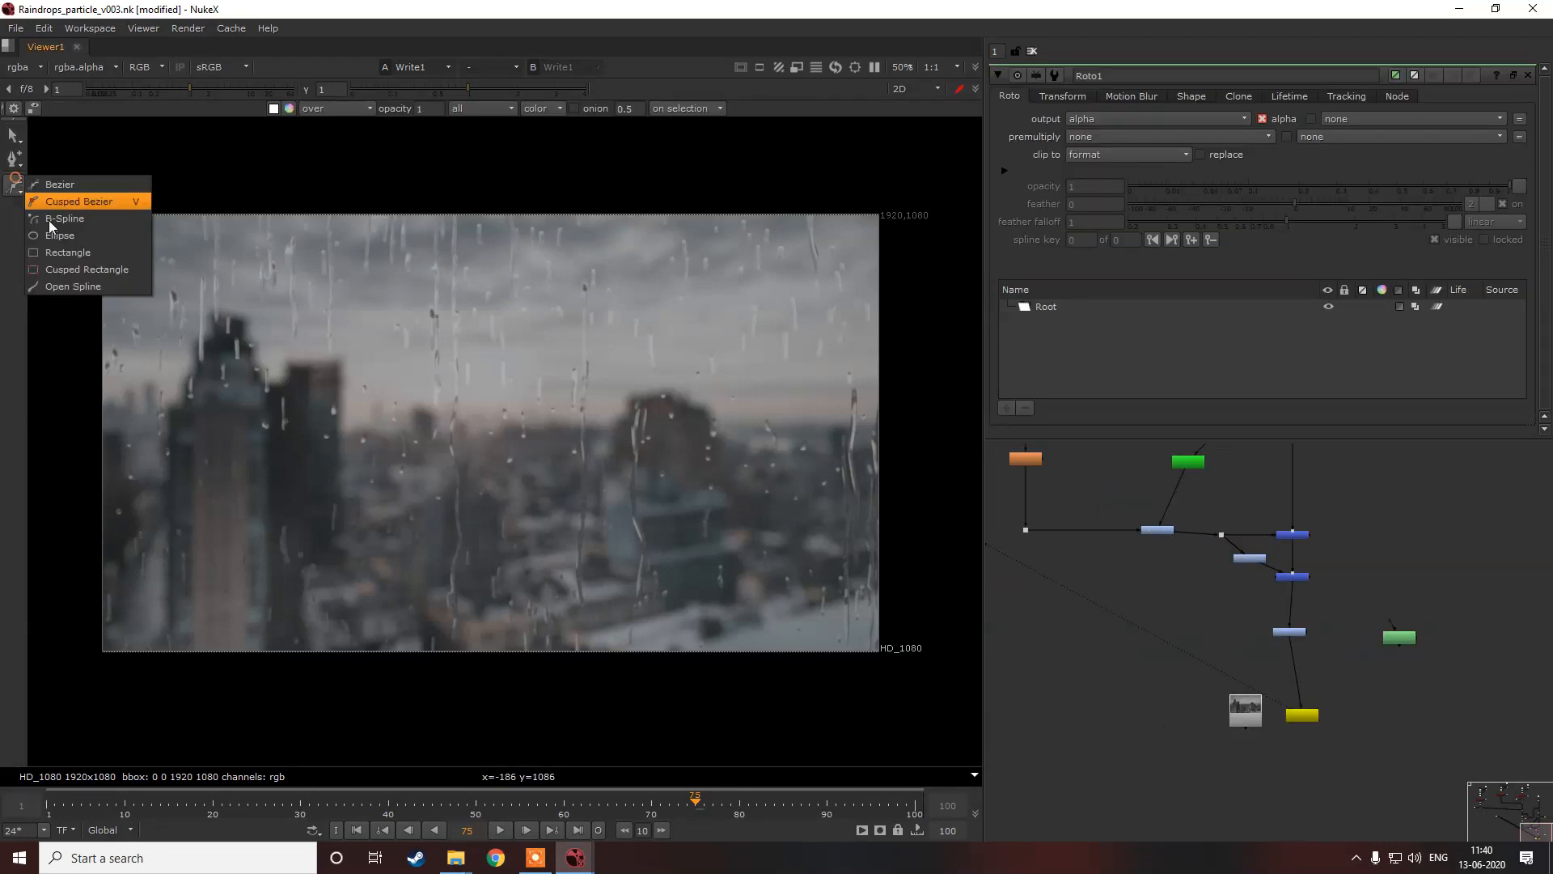
pyautogui.click(65, 236)
pyautogui.moveTo(240, 212); pyautogui.dragTo(831, 731)
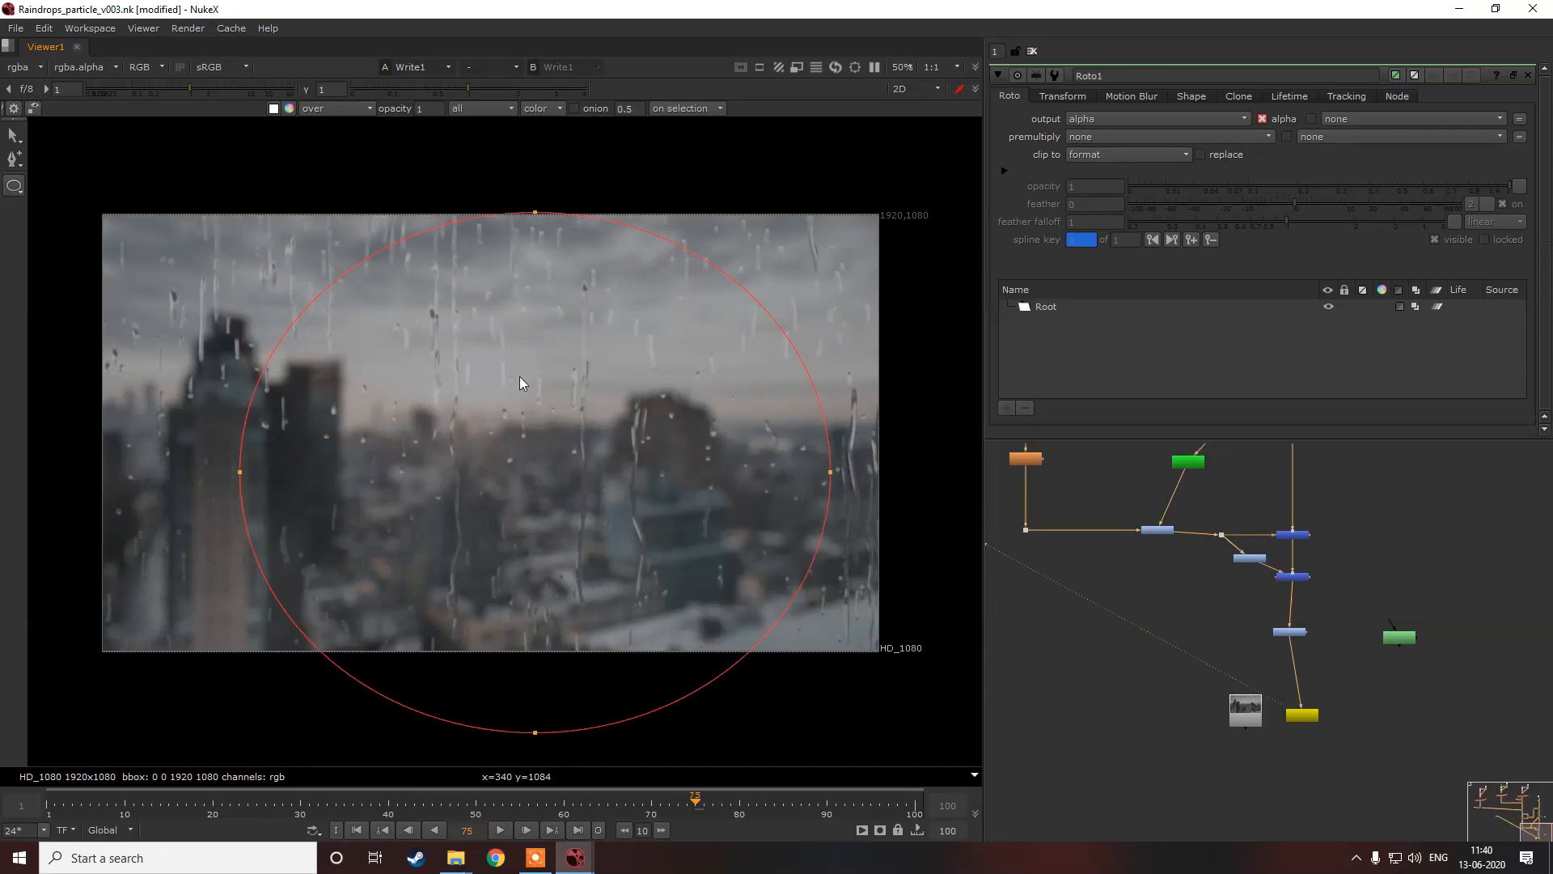
# Step: Reposition the roto ellipse over the centre of the frame and enlarge it slightly
pyautogui.scroll(-3, 487, 380)
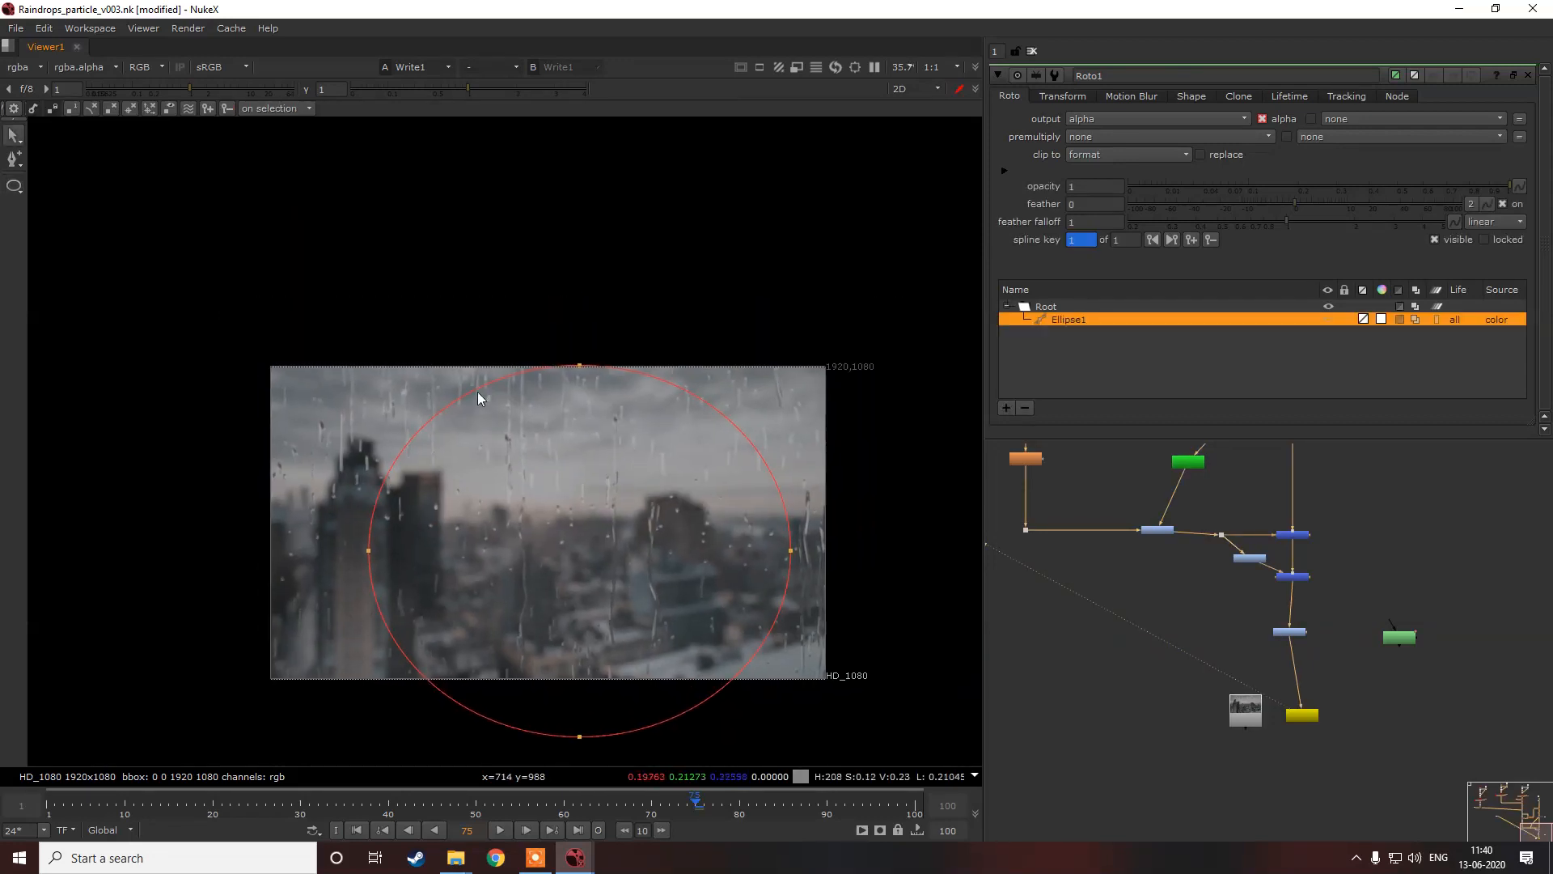
pyautogui.scroll(-3, 477, 391)
pyautogui.moveTo(264, 312); pyautogui.dragTo(904, 764)
pyautogui.moveTo(666, 598); pyautogui.dragTo(687, 610)
pyautogui.moveTo(551, 505); pyautogui.dragTo(524, 485)
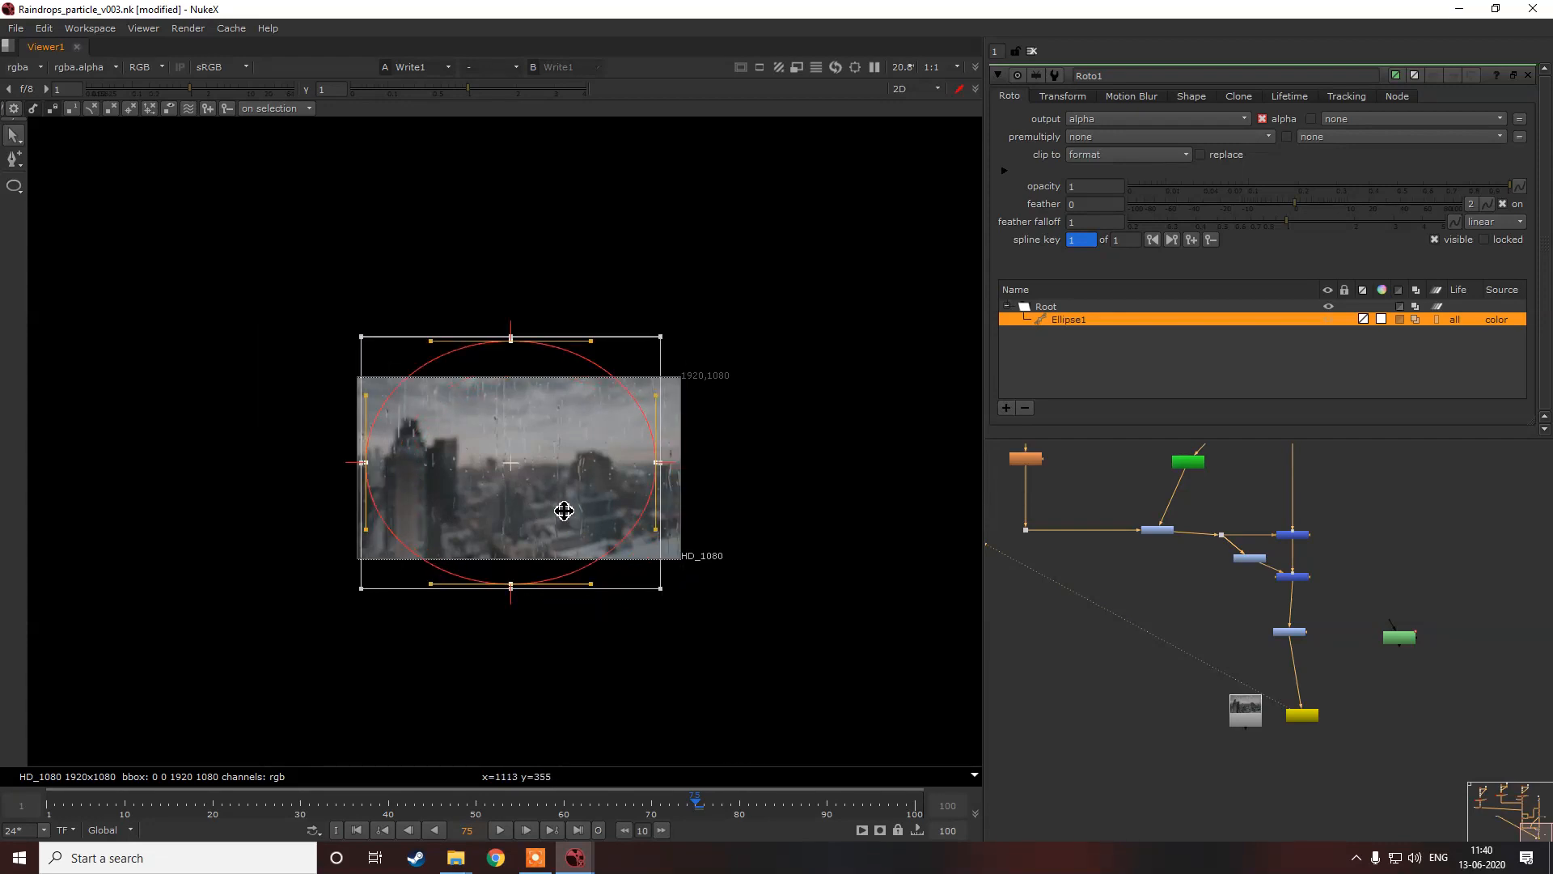
pyautogui.moveTo(660, 588); pyautogui.dragTo(665, 594)
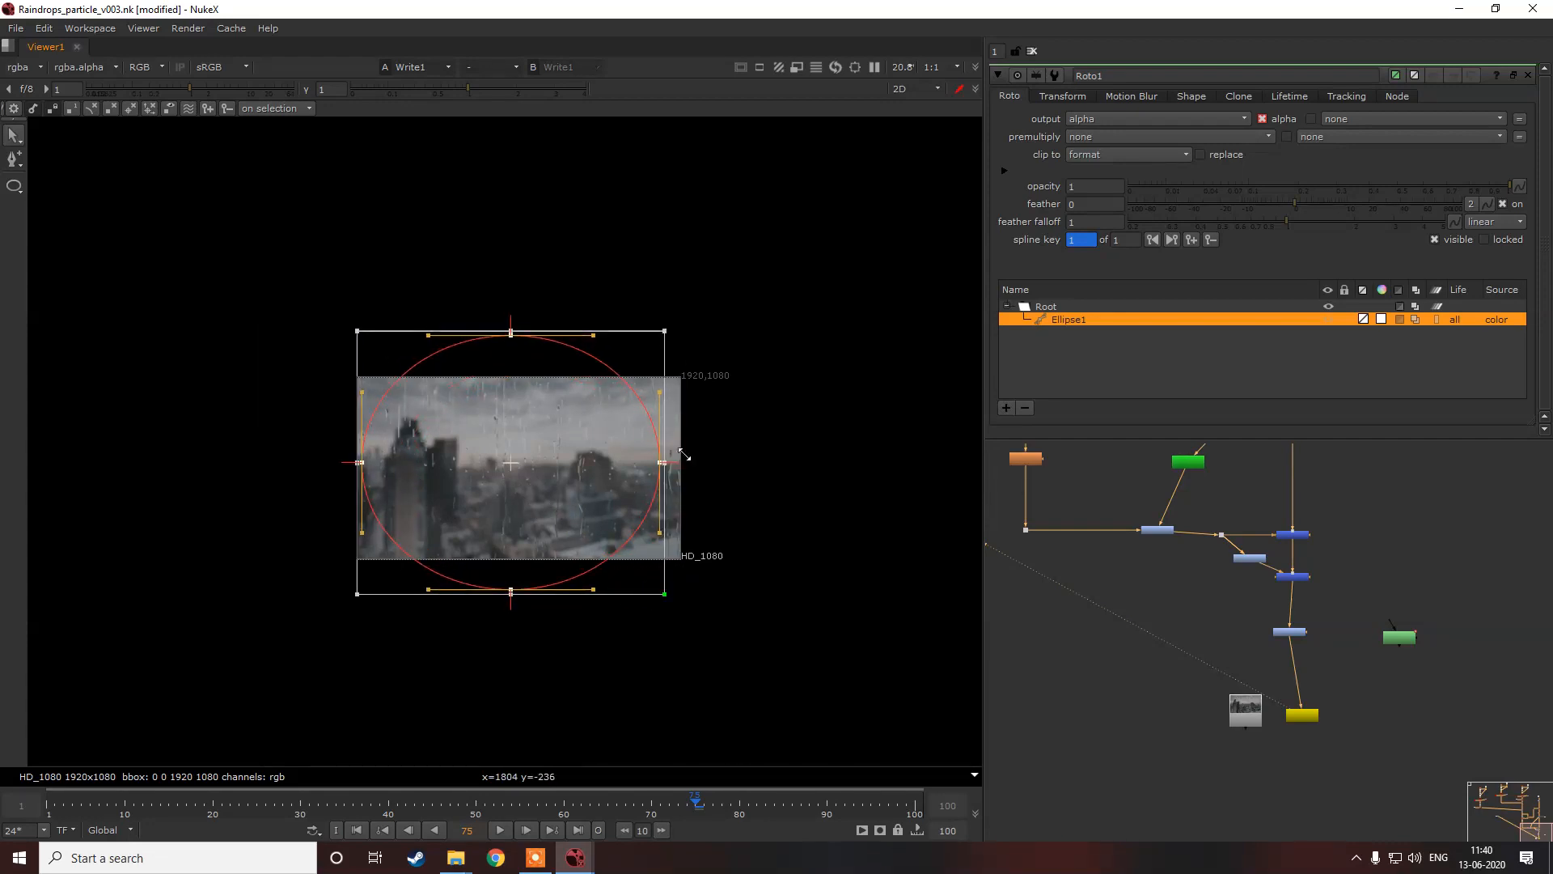
pyautogui.moveTo(563, 480); pyautogui.dragTo(570, 482)
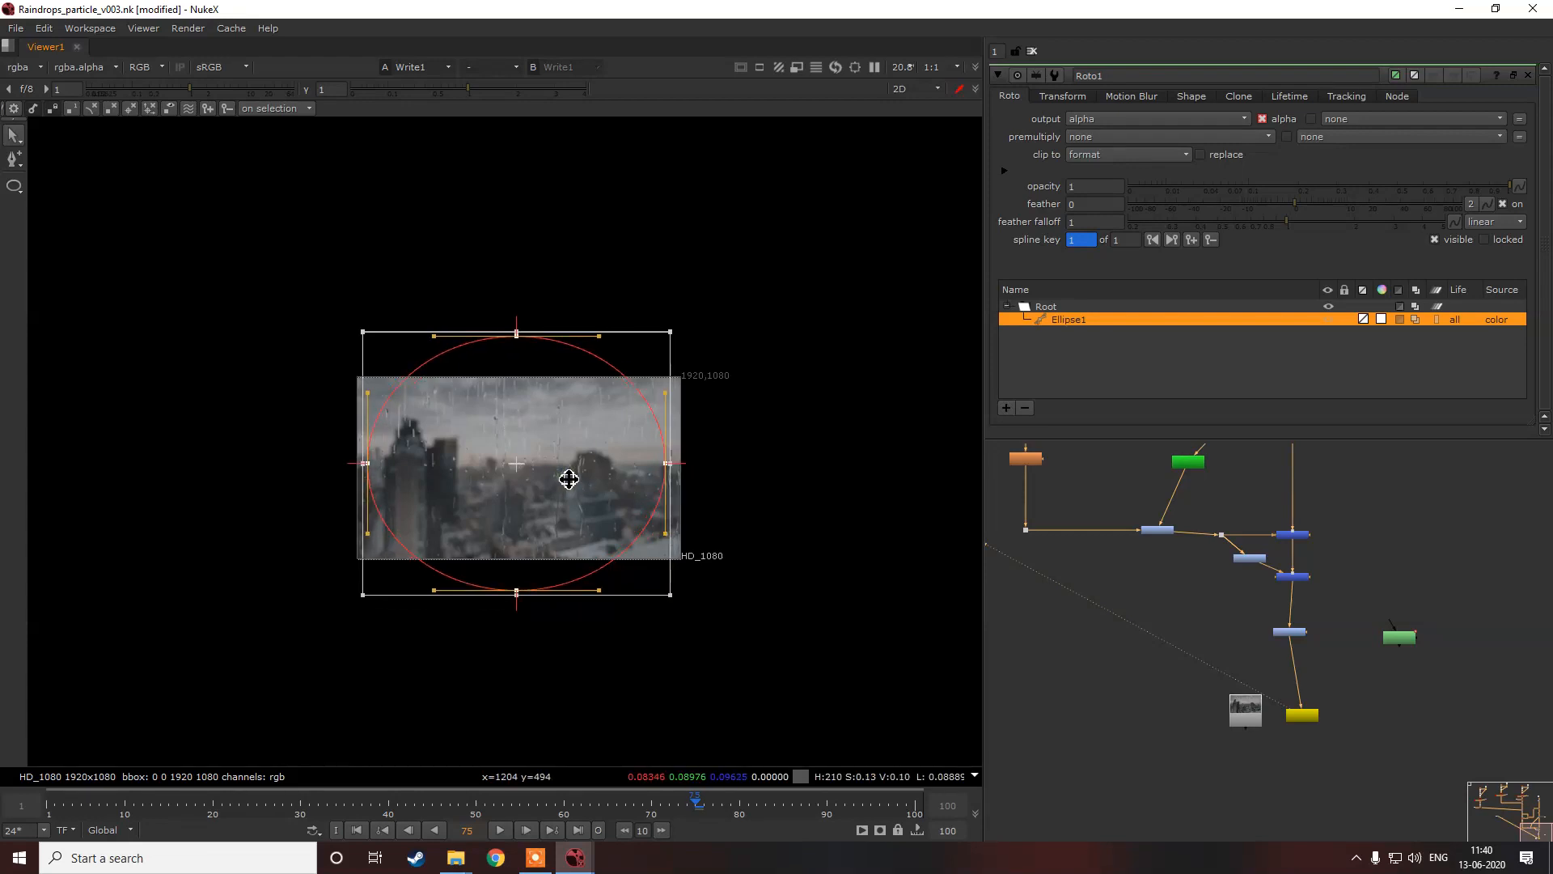
# Step: Feather the roto ellipse inward and connect Grade2's mask input to Roto1
pyautogui.keyDown('ctrl'); pyautogui.keyDown('shift'); pyautogui.moveTo(692, 470); pyautogui.dragTo(661, 488); pyautogui.keyUp('shift'); pyautogui.keyUp('ctrl')
pyautogui.scroll(3, 1304, 637)
pyautogui.moveTo(1289, 639); pyautogui.dragTo(1448, 654)
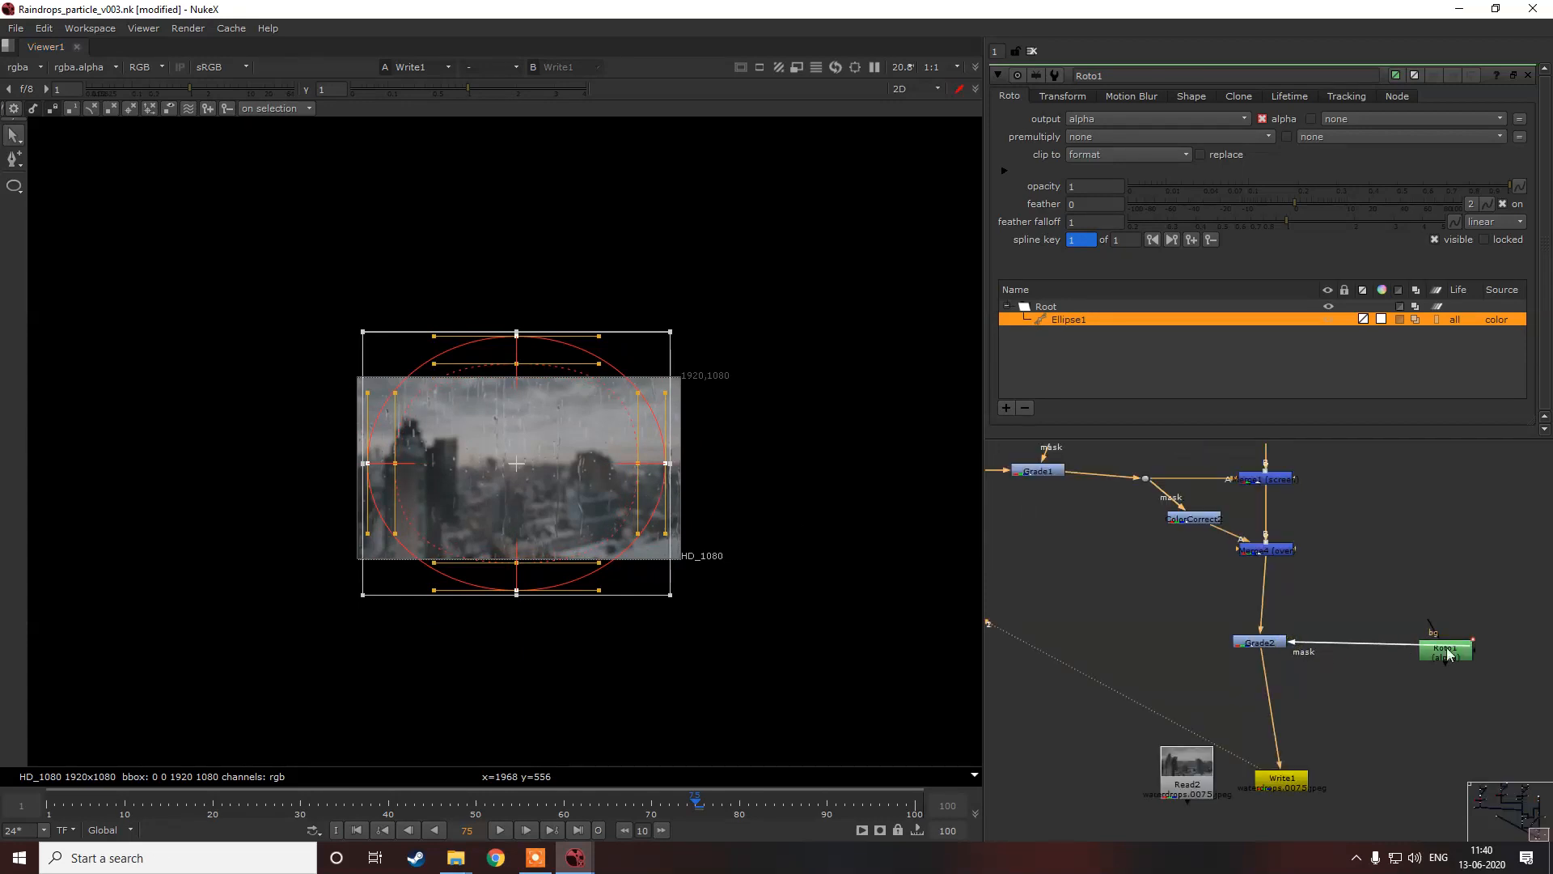
# Step: Invert the mask on Grade2 and set its gain to 0.59 to darken the frame outside the ellipse
pyautogui.doubleClick(1270, 644)
pyautogui.click(1441, 279)
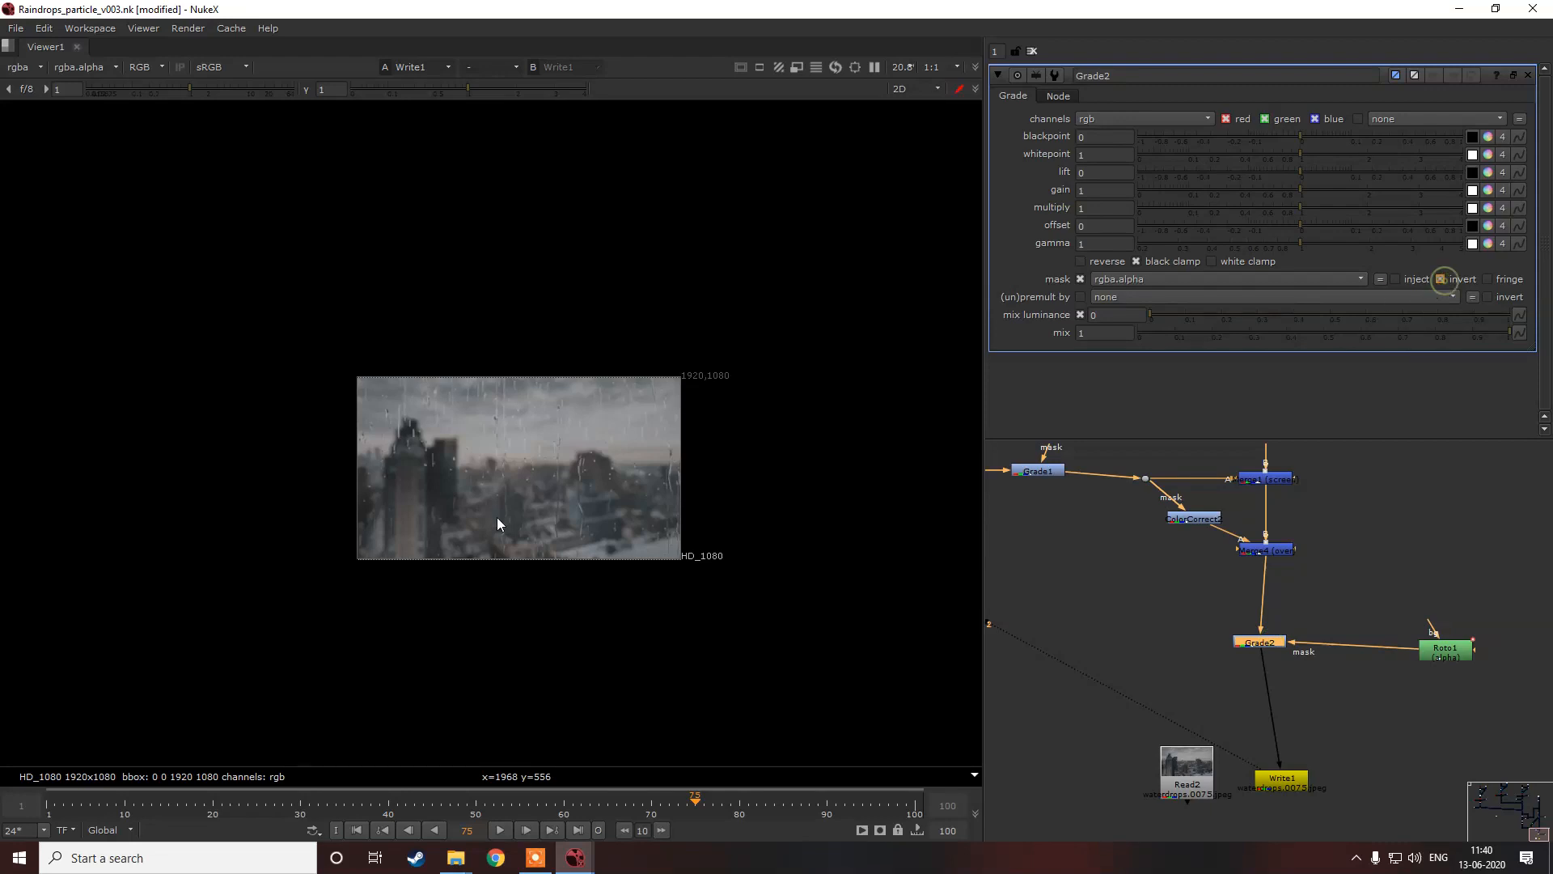
pyautogui.scroll(3, 516, 470)
pyautogui.press('f')
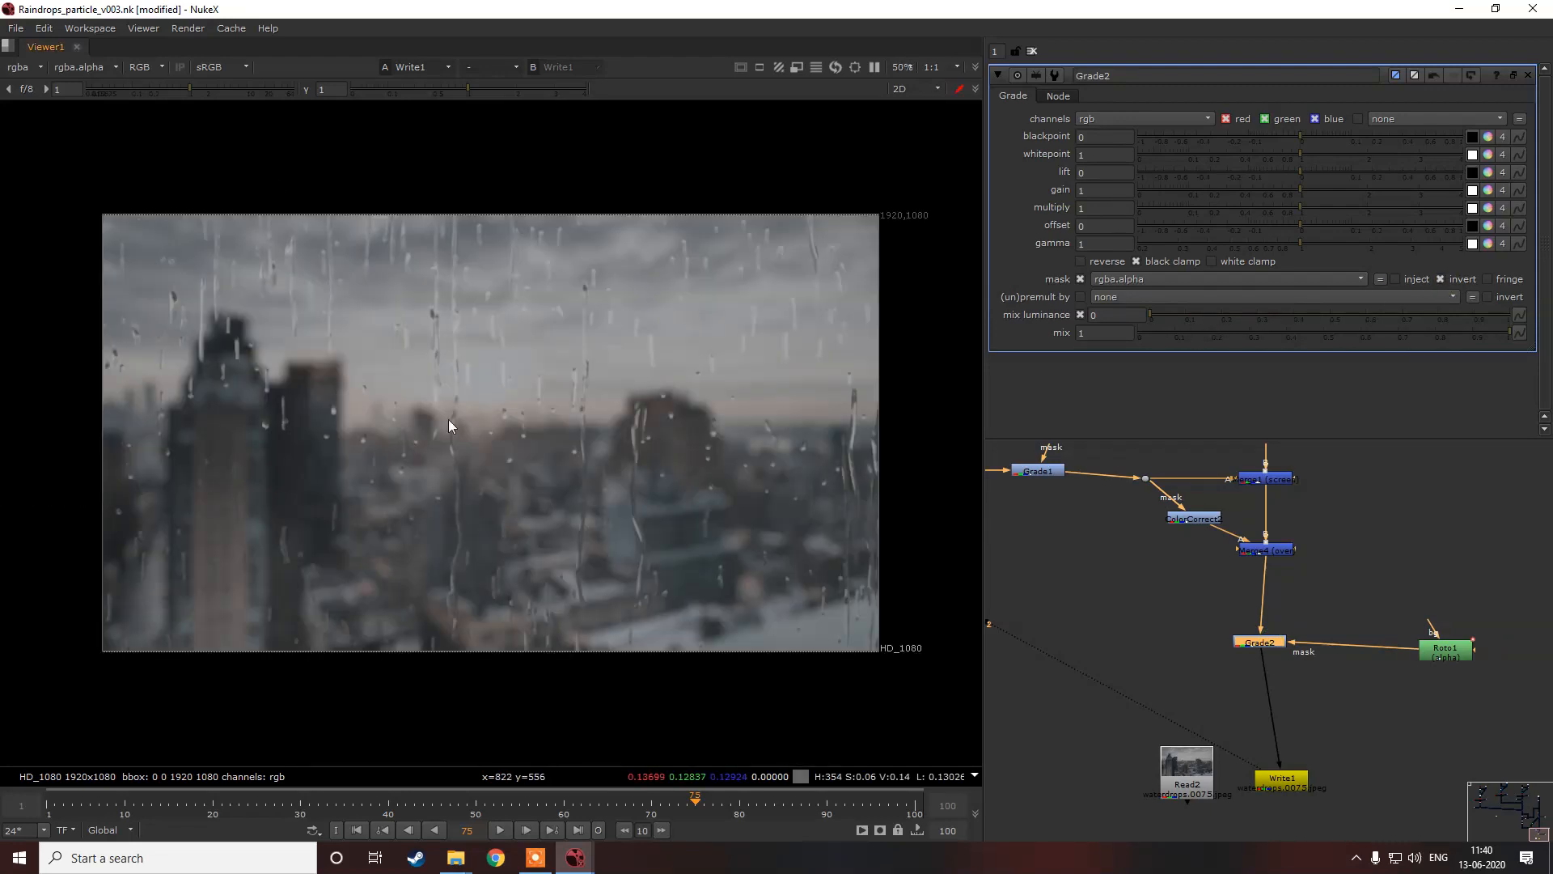
pyautogui.click(1231, 188)
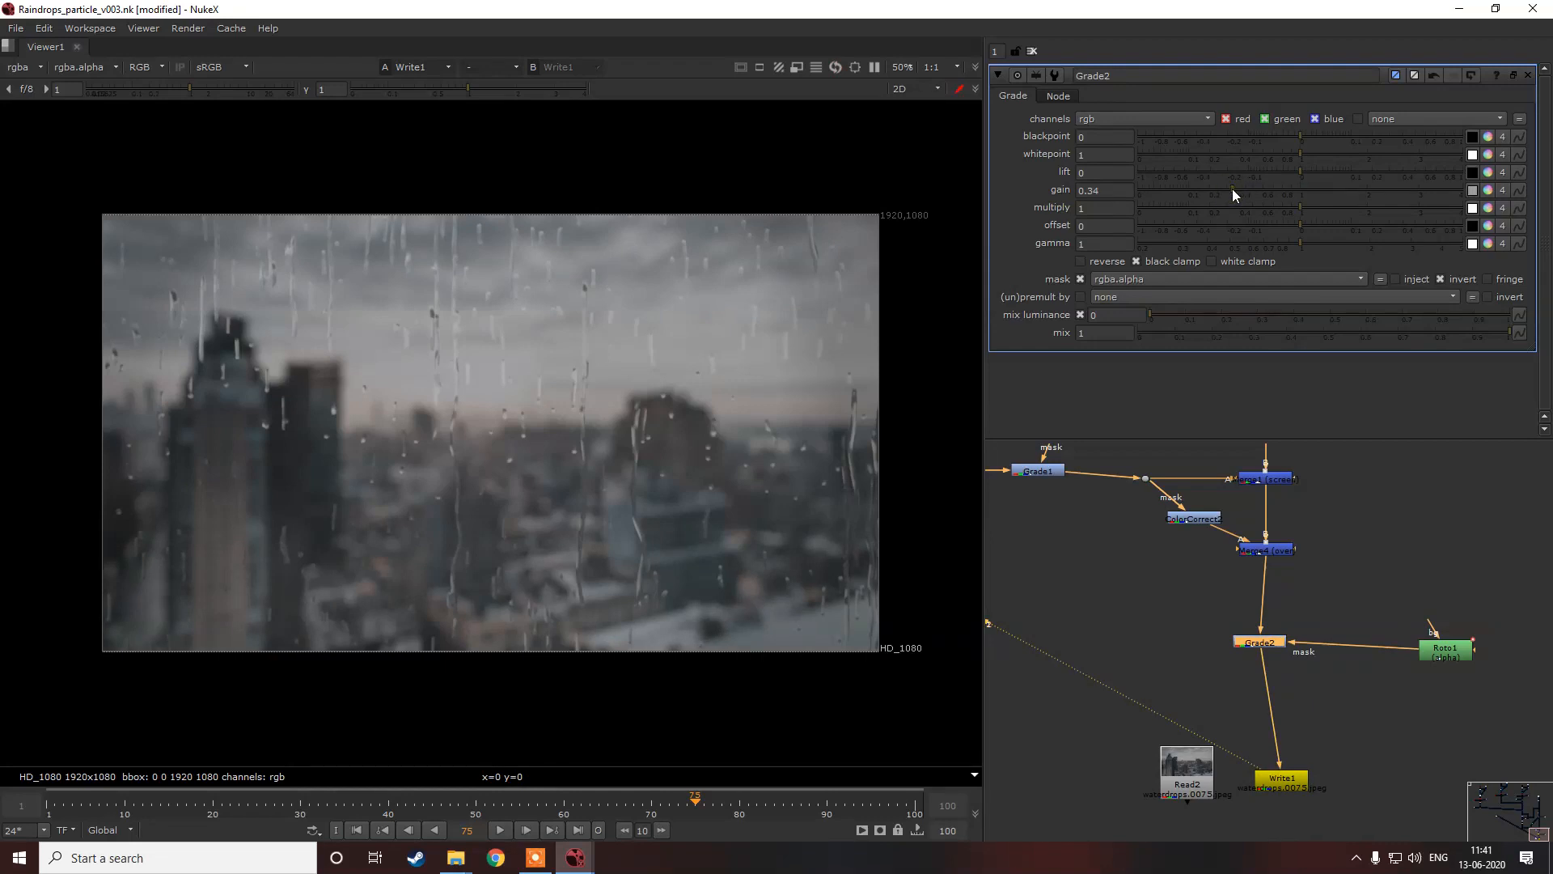
pyautogui.click(1263, 189)
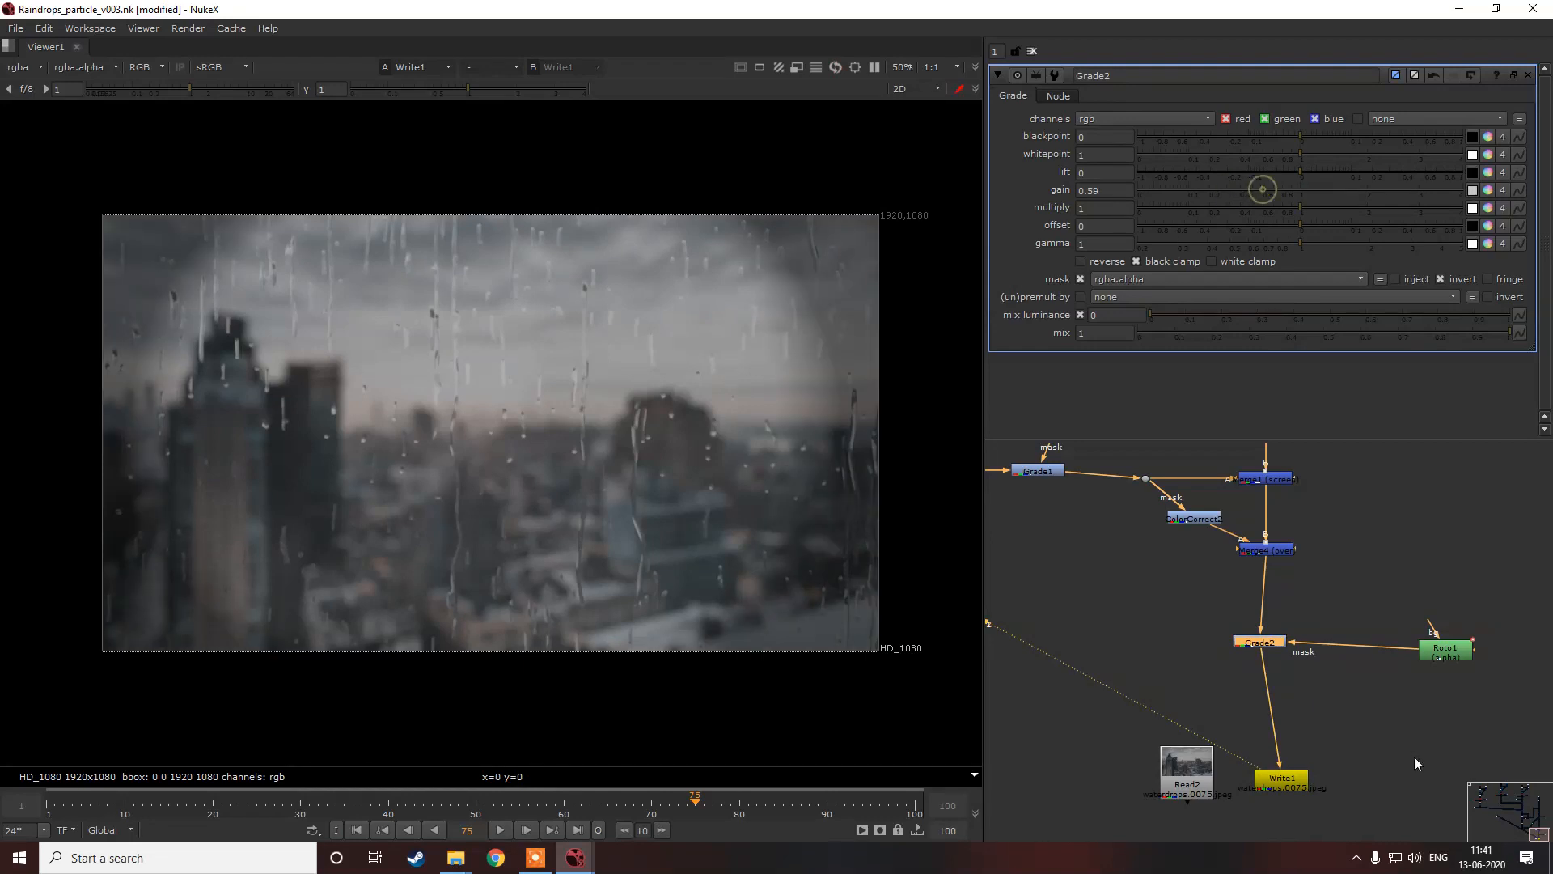
# Step: Add a Blur node beneath Roto1 and increase its size to soften Grade2's mask
pyautogui.moveTo(1440, 659); pyautogui.dragTo(1431, 629)
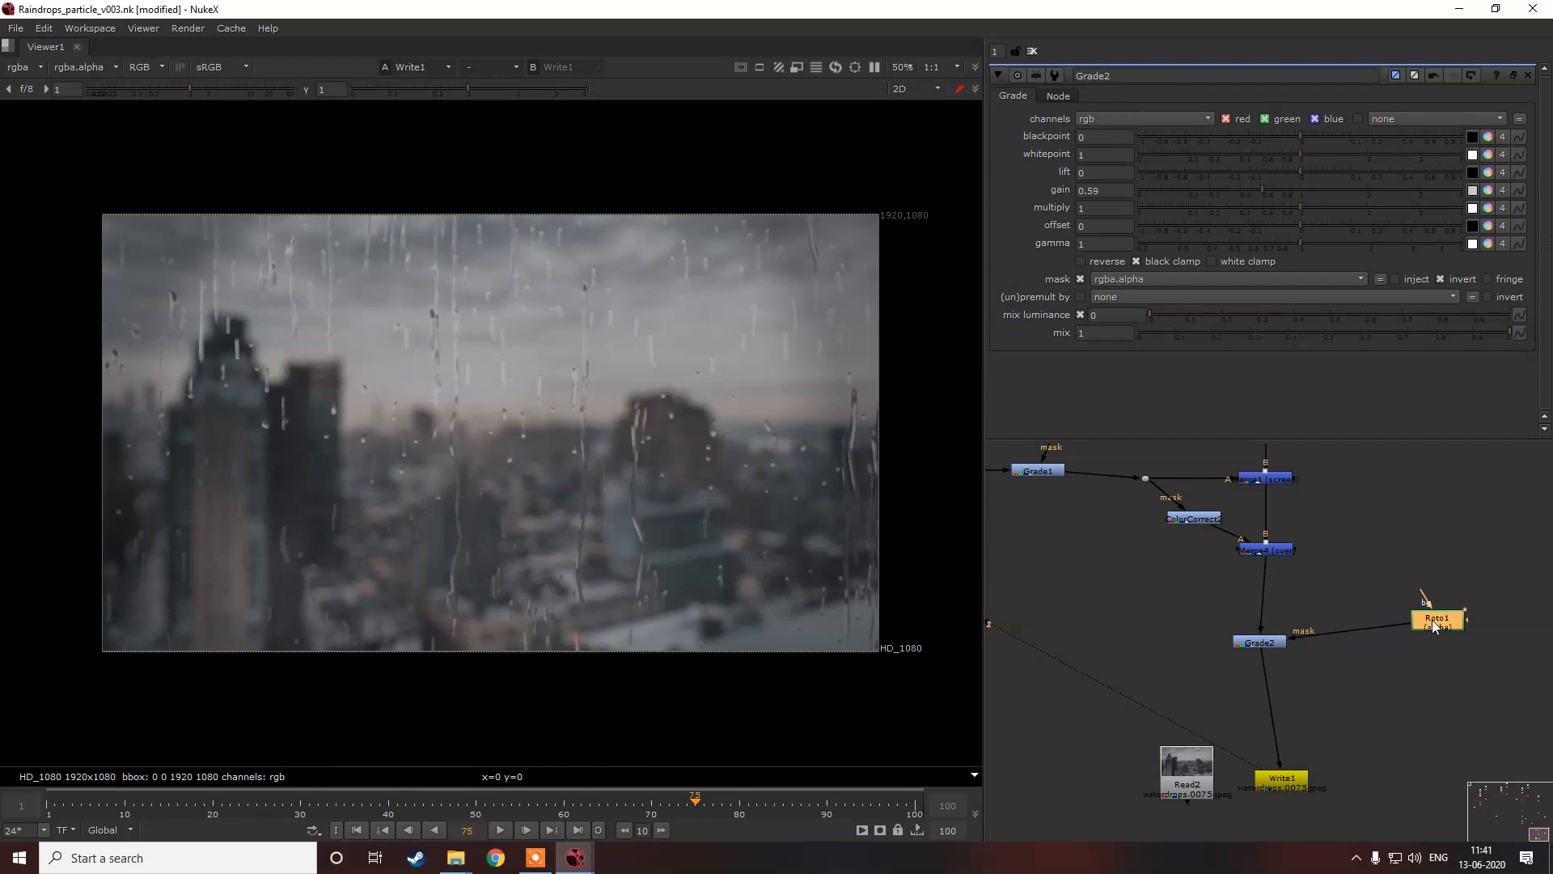
pyautogui.press('b')
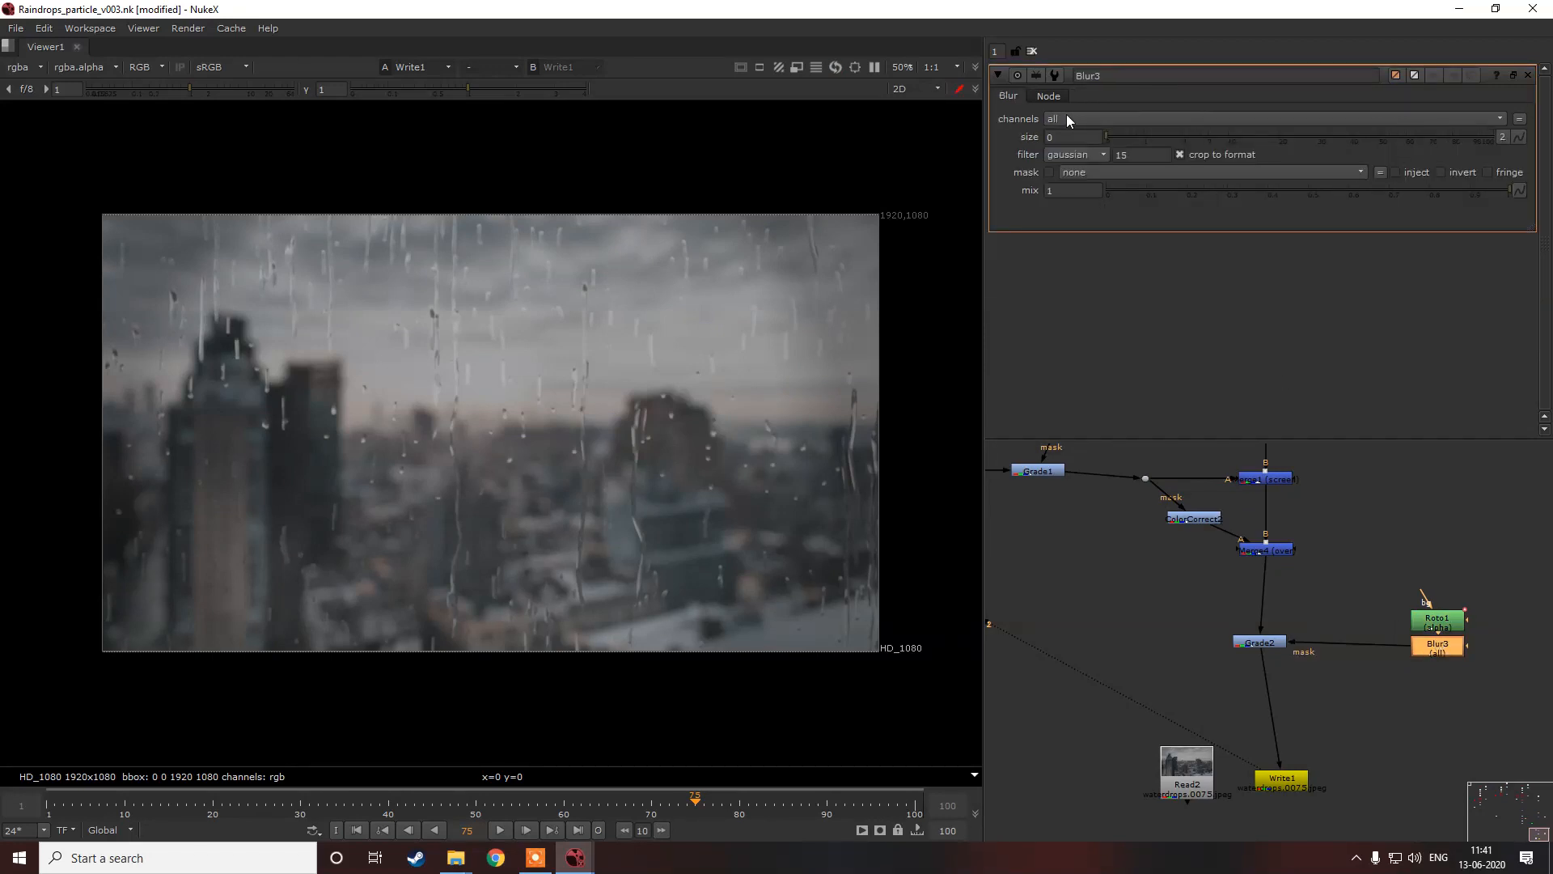
pyautogui.click(1063, 137)
pyautogui.press('Return')
pyautogui.click(1259, 641)
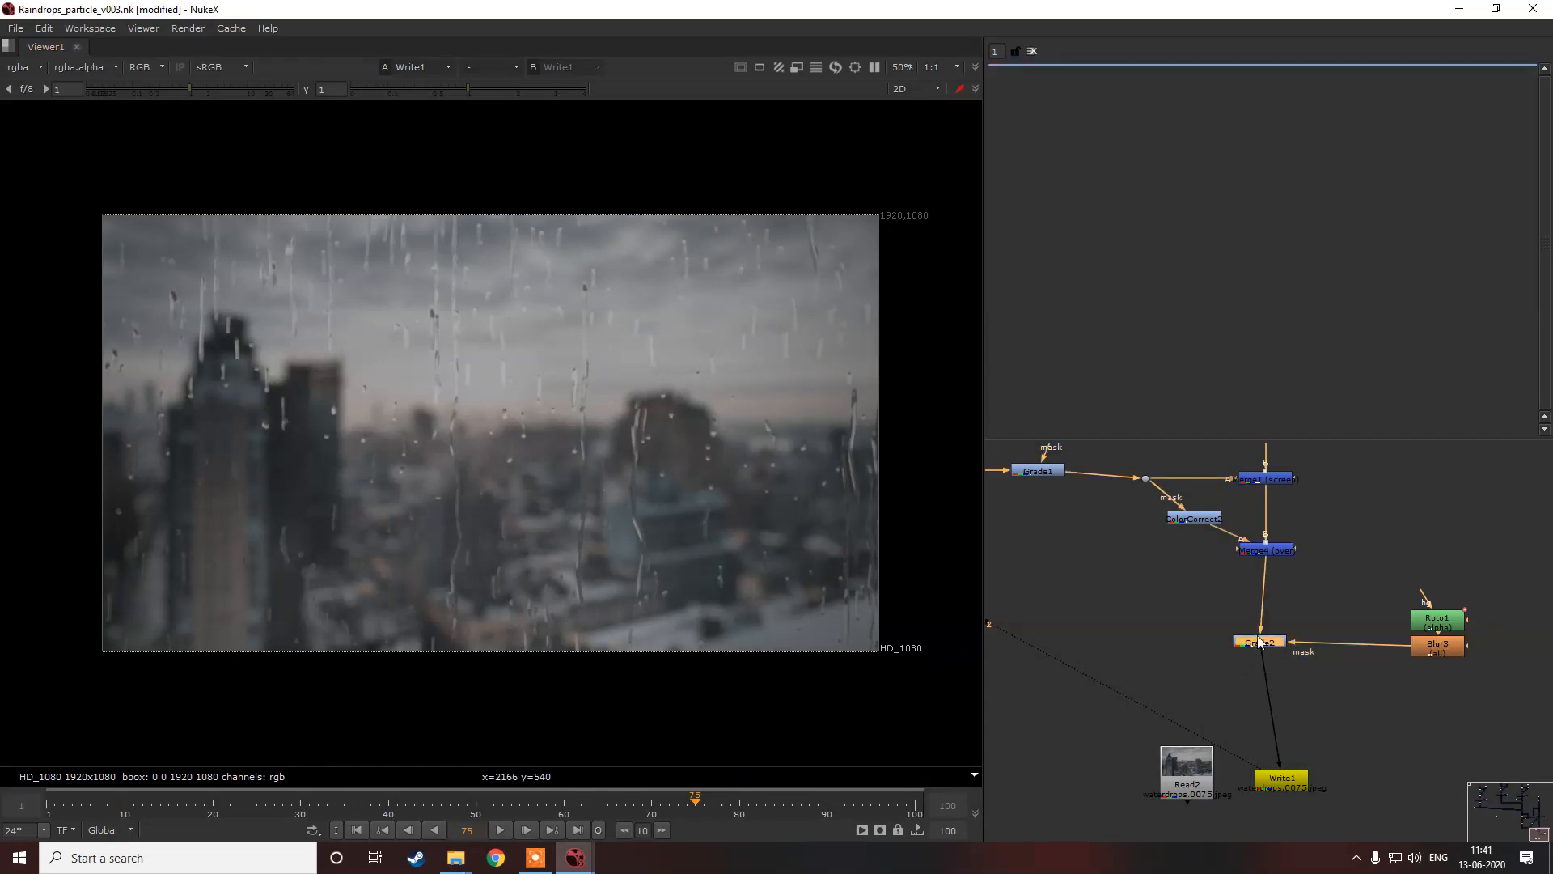
pyautogui.doubleClick(1259, 642)
# Step: Insert a ColorCorrect node after Merge4 with master contrast 1.18 and saturation 1.42
pyautogui.click(1271, 553)
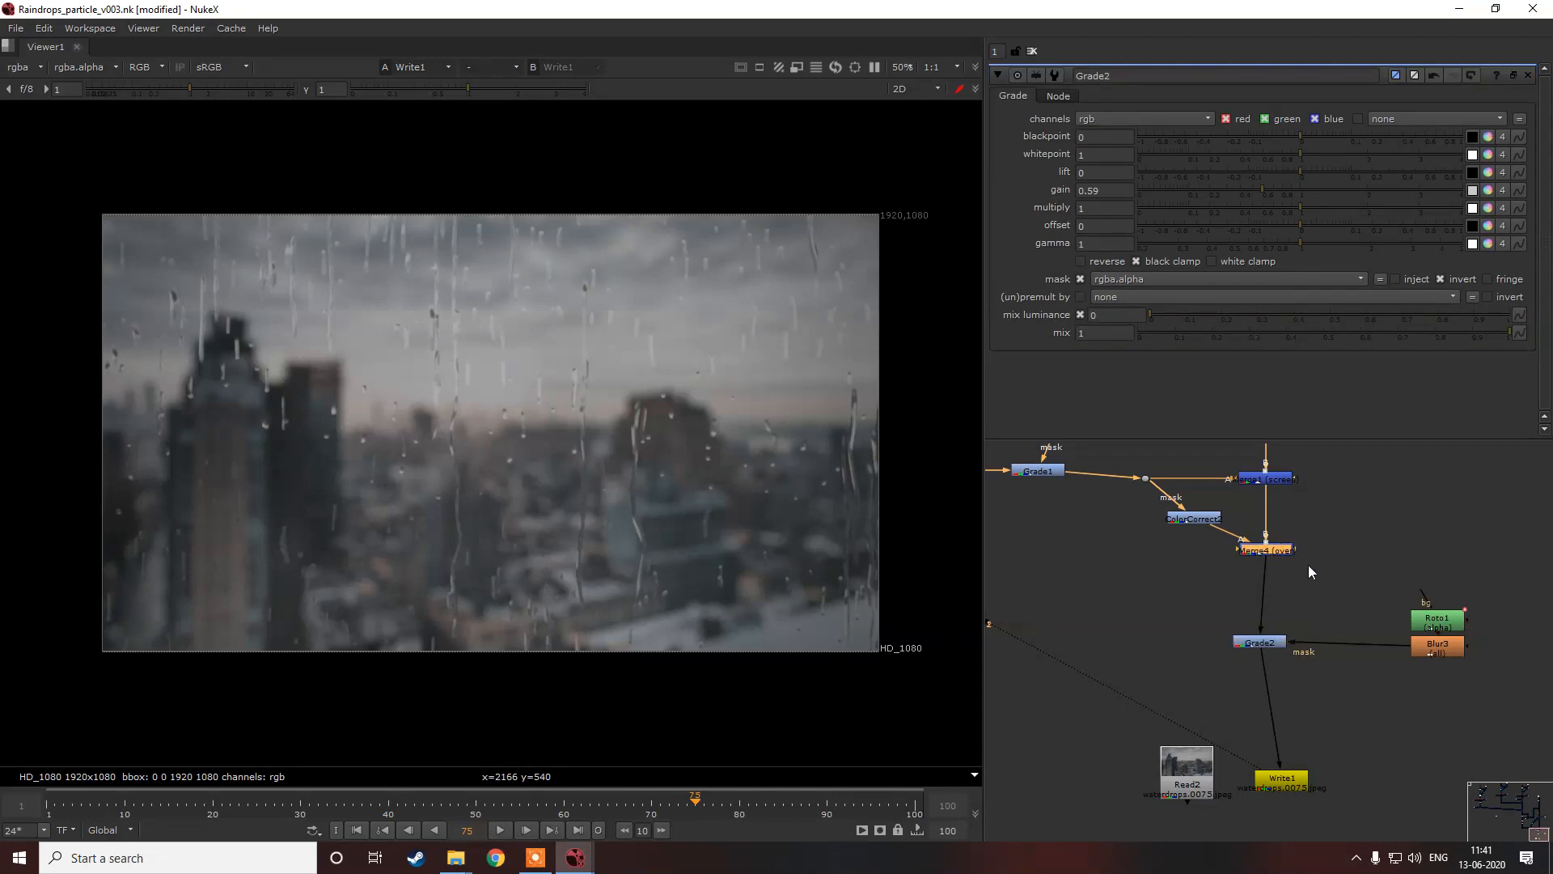
pyautogui.press('c')
pyautogui.click(1316, 169)
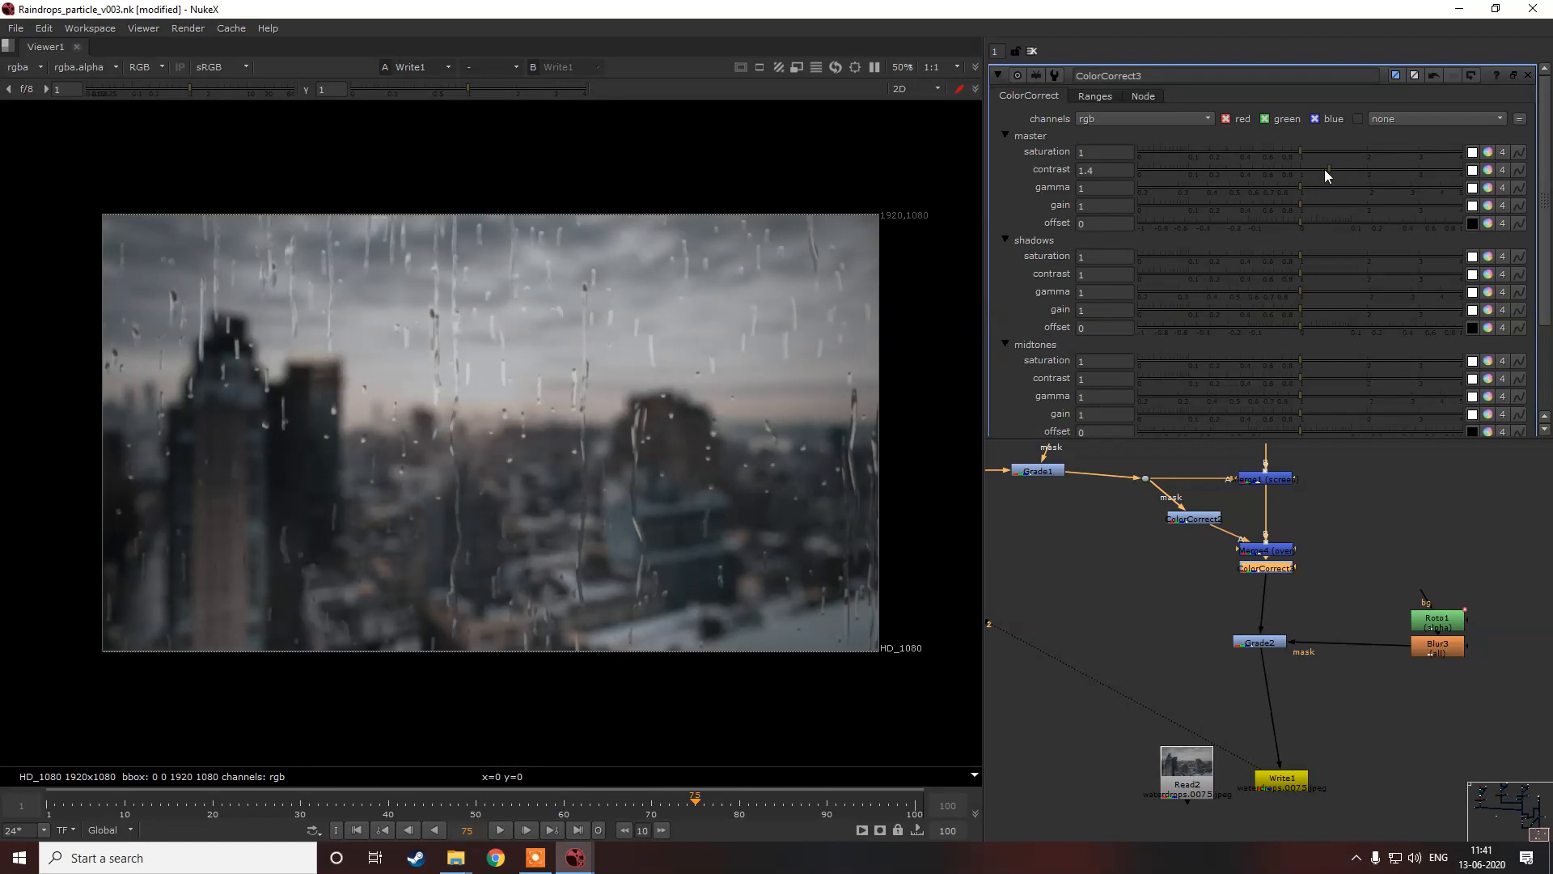
pyautogui.click(1312, 169)
pyautogui.moveTo(1320, 154); pyautogui.dragTo(1342, 152)
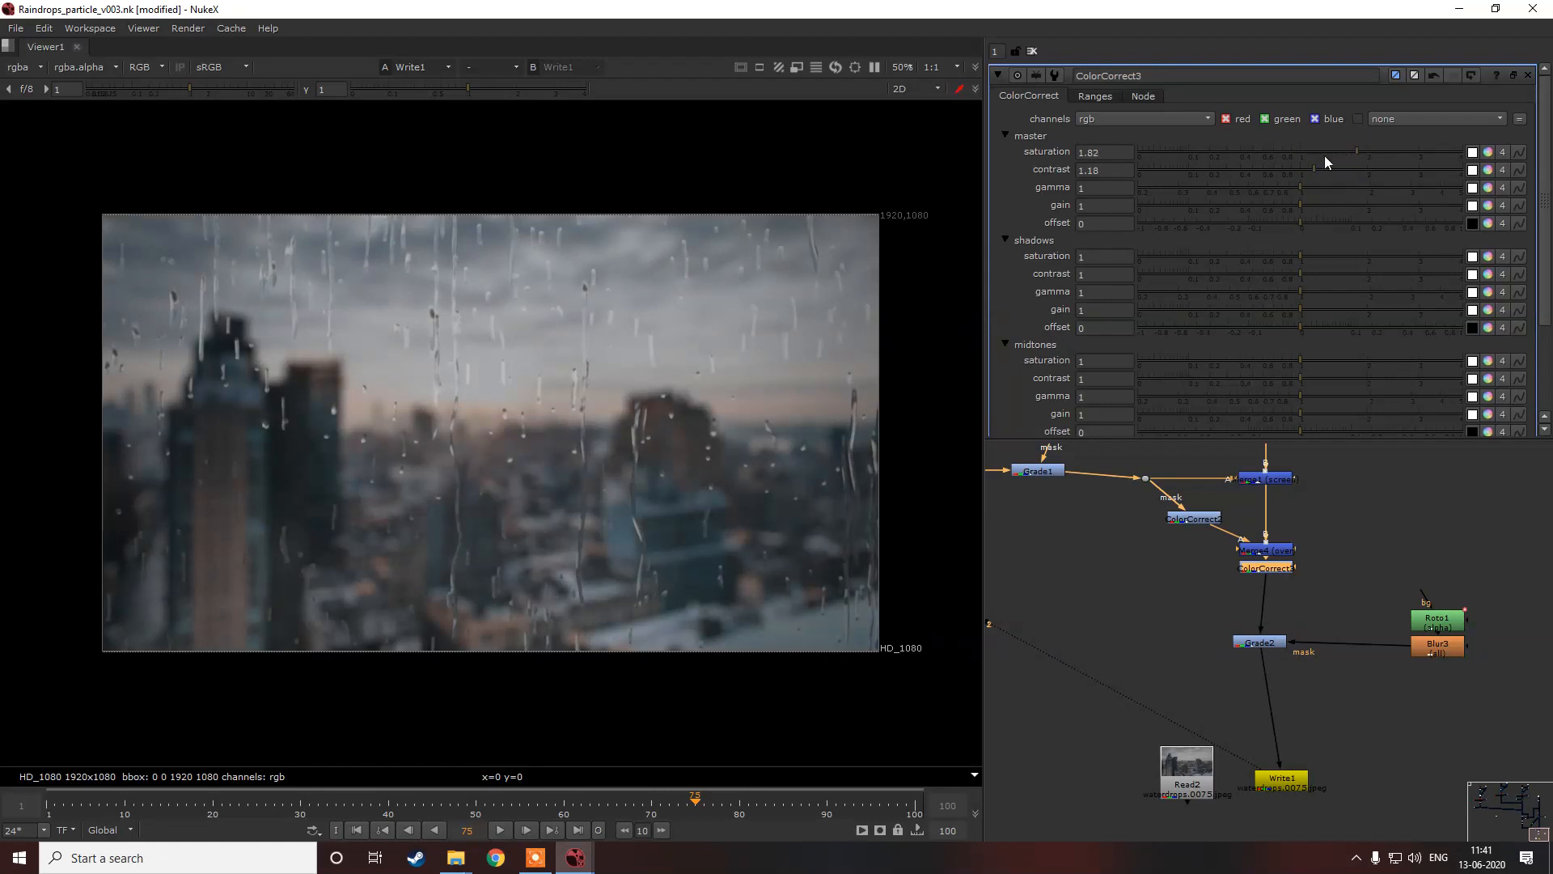
pyautogui.click(1331, 153)
# Step: Compare the earlier rendered Read2 image with the newly graded Write1 output in the viewer
pyautogui.press('o')
pyautogui.moveTo(524, 396); pyautogui.dragTo(338, 482)
pyautogui.scroll(4, 571, 342)
pyautogui.press('f')
pyautogui.moveTo(627, 356); pyautogui.dragTo(579, 382)
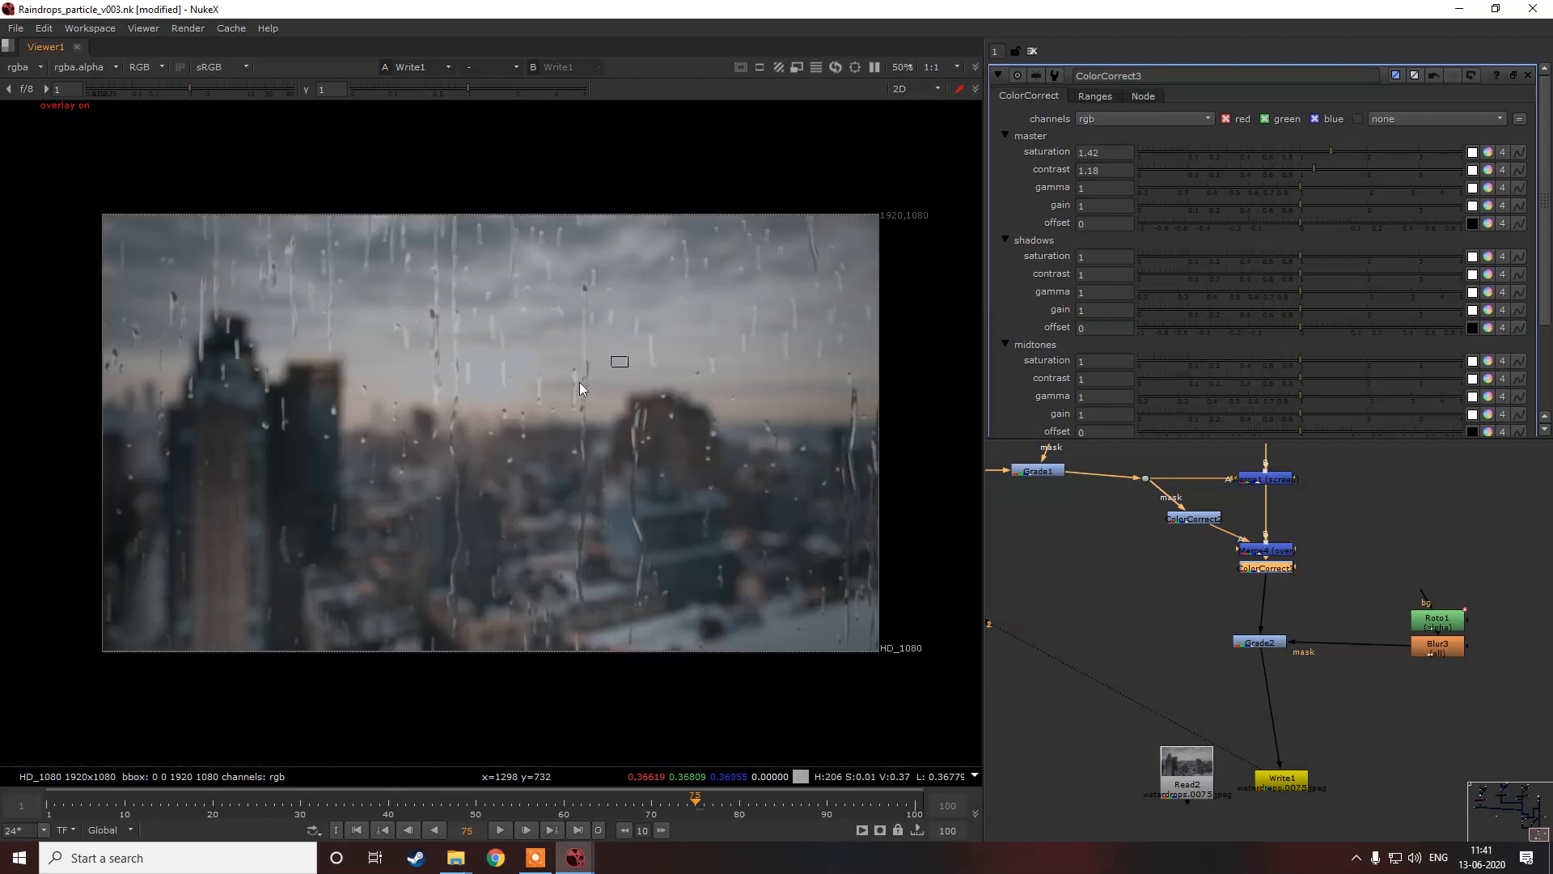
pyautogui.scroll(-3, 1336, 617)
pyautogui.scroll(3, 1282, 715)
pyautogui.click(1264, 691)
pyautogui.press('1')
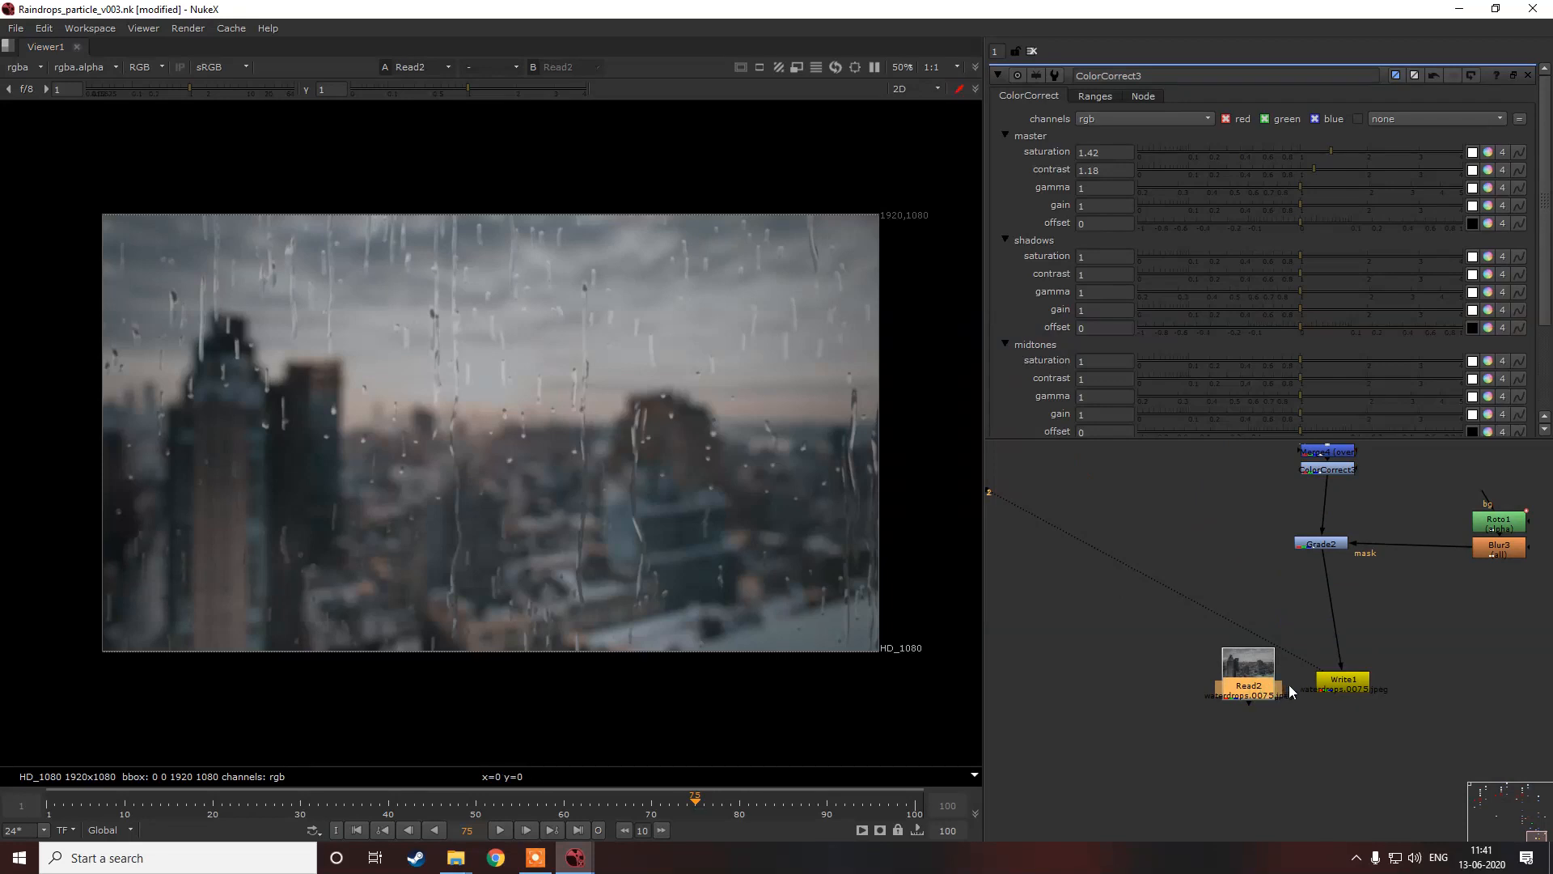
pyautogui.click(1330, 682)
pyautogui.press('1')
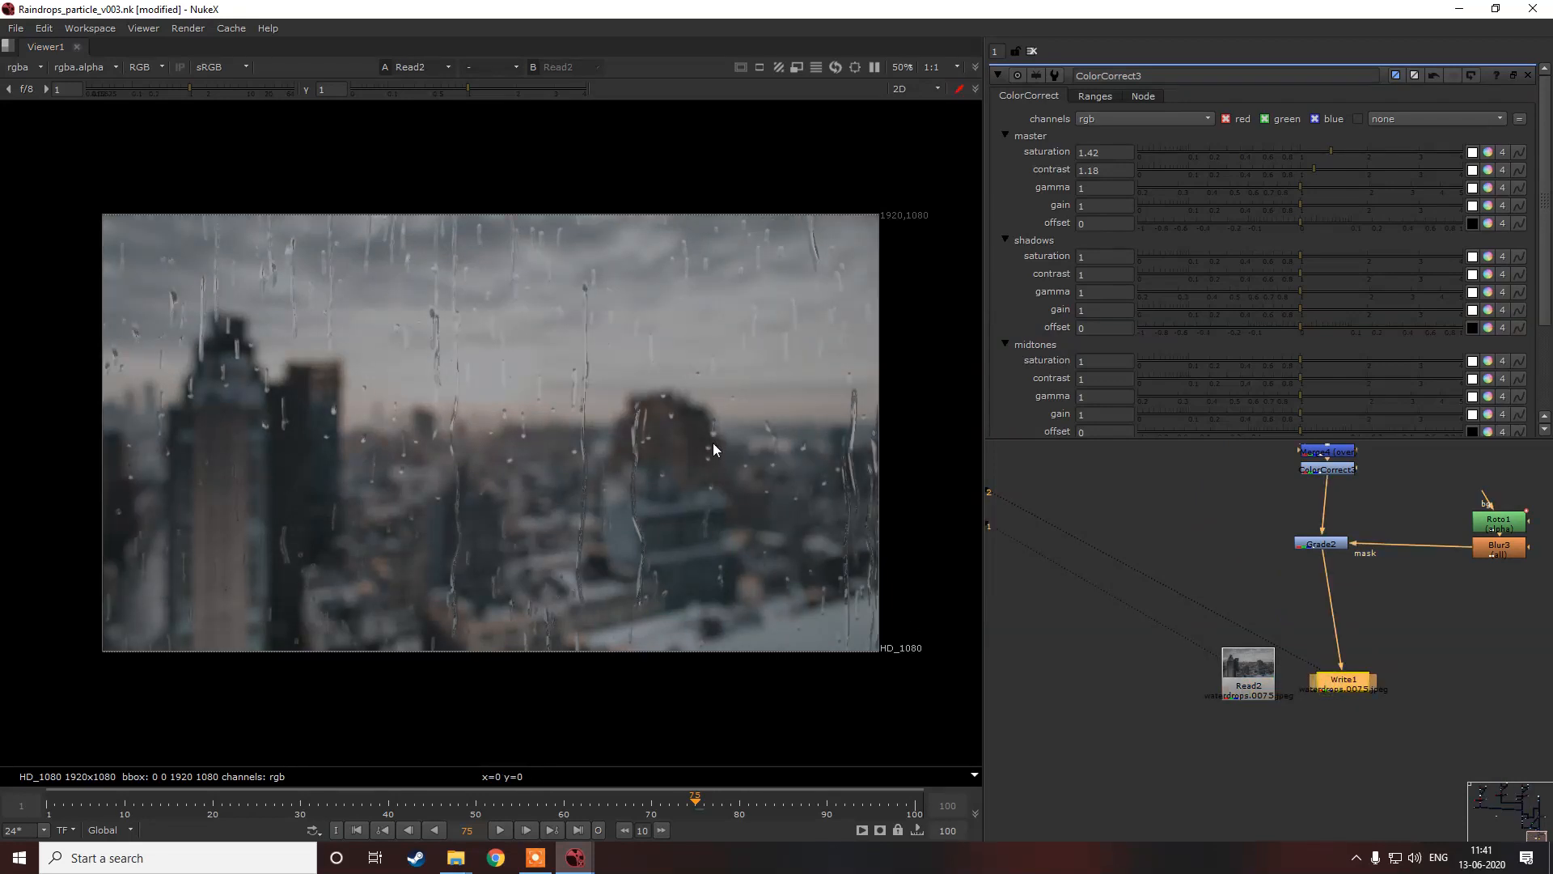
pyautogui.click(599, 444)
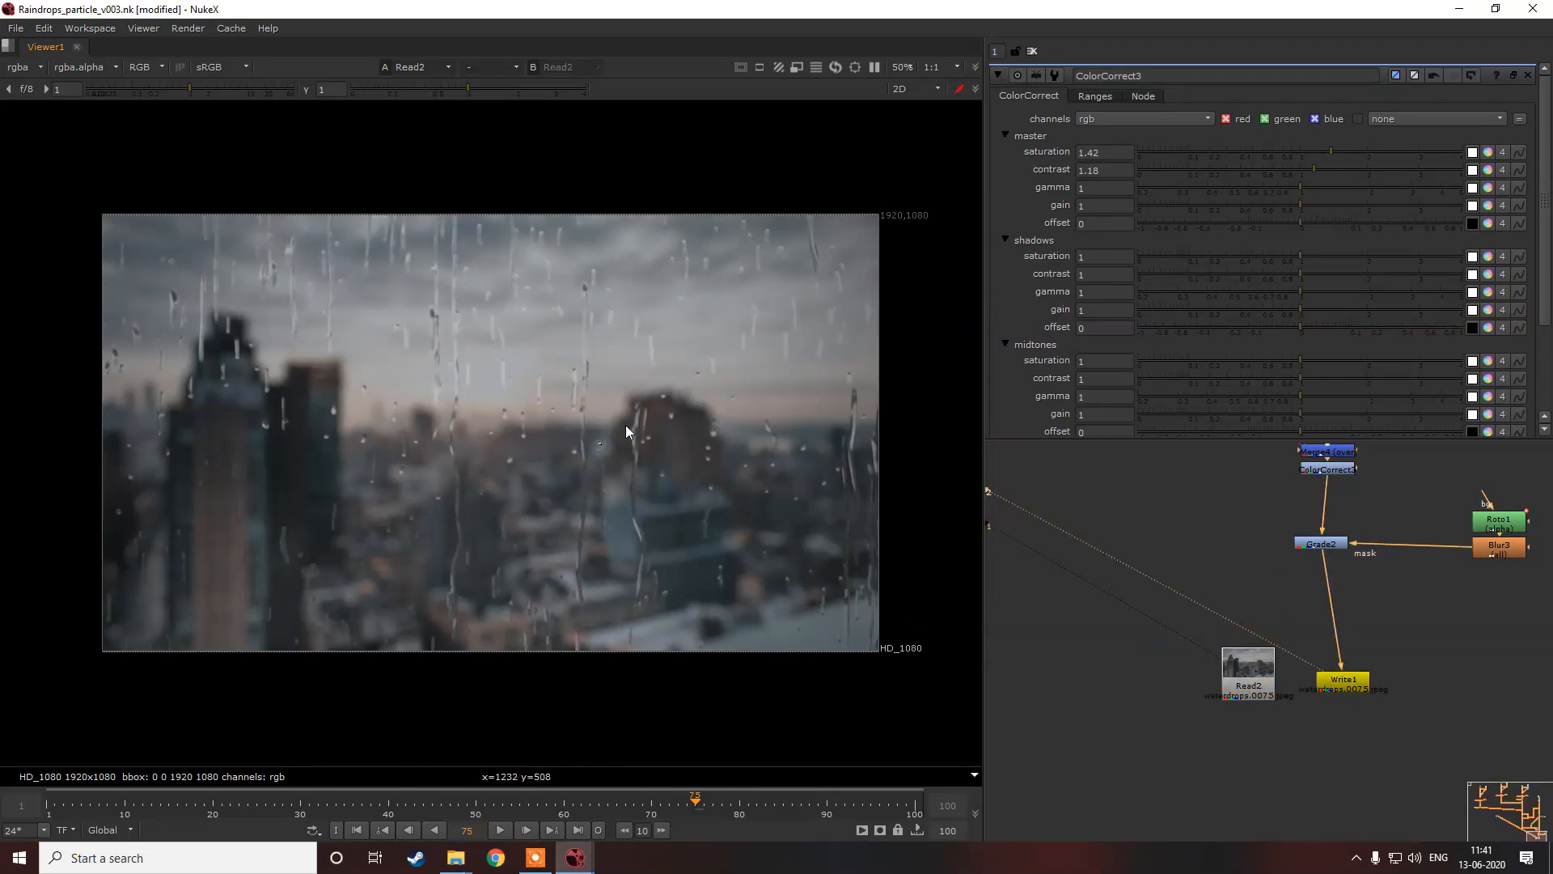
pyautogui.press('1')
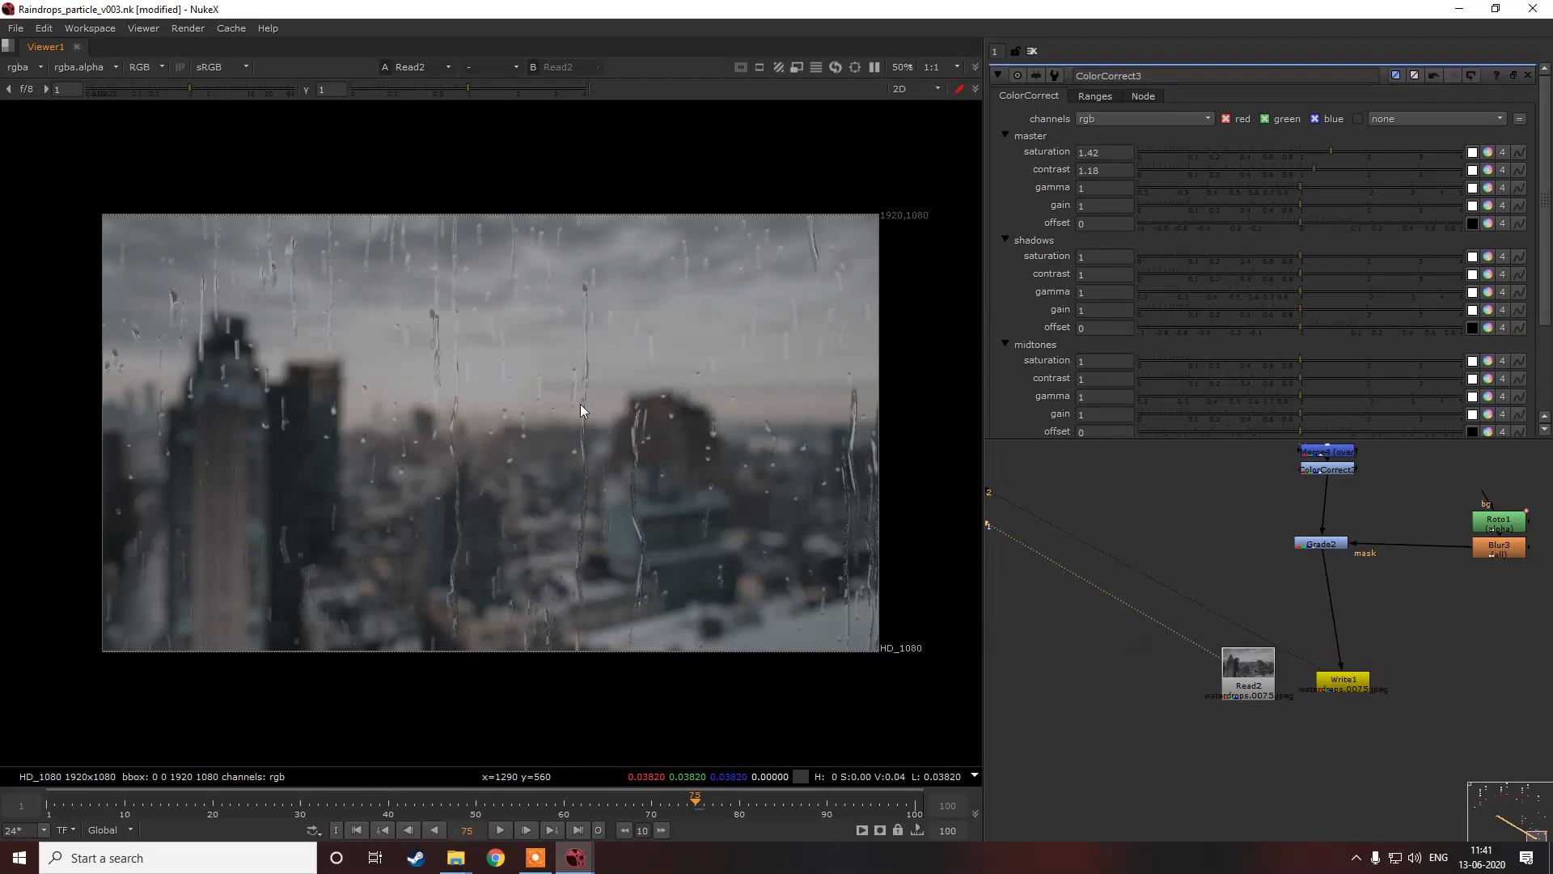
pyautogui.press('2')
pyautogui.scroll(-8, 1230, 639)
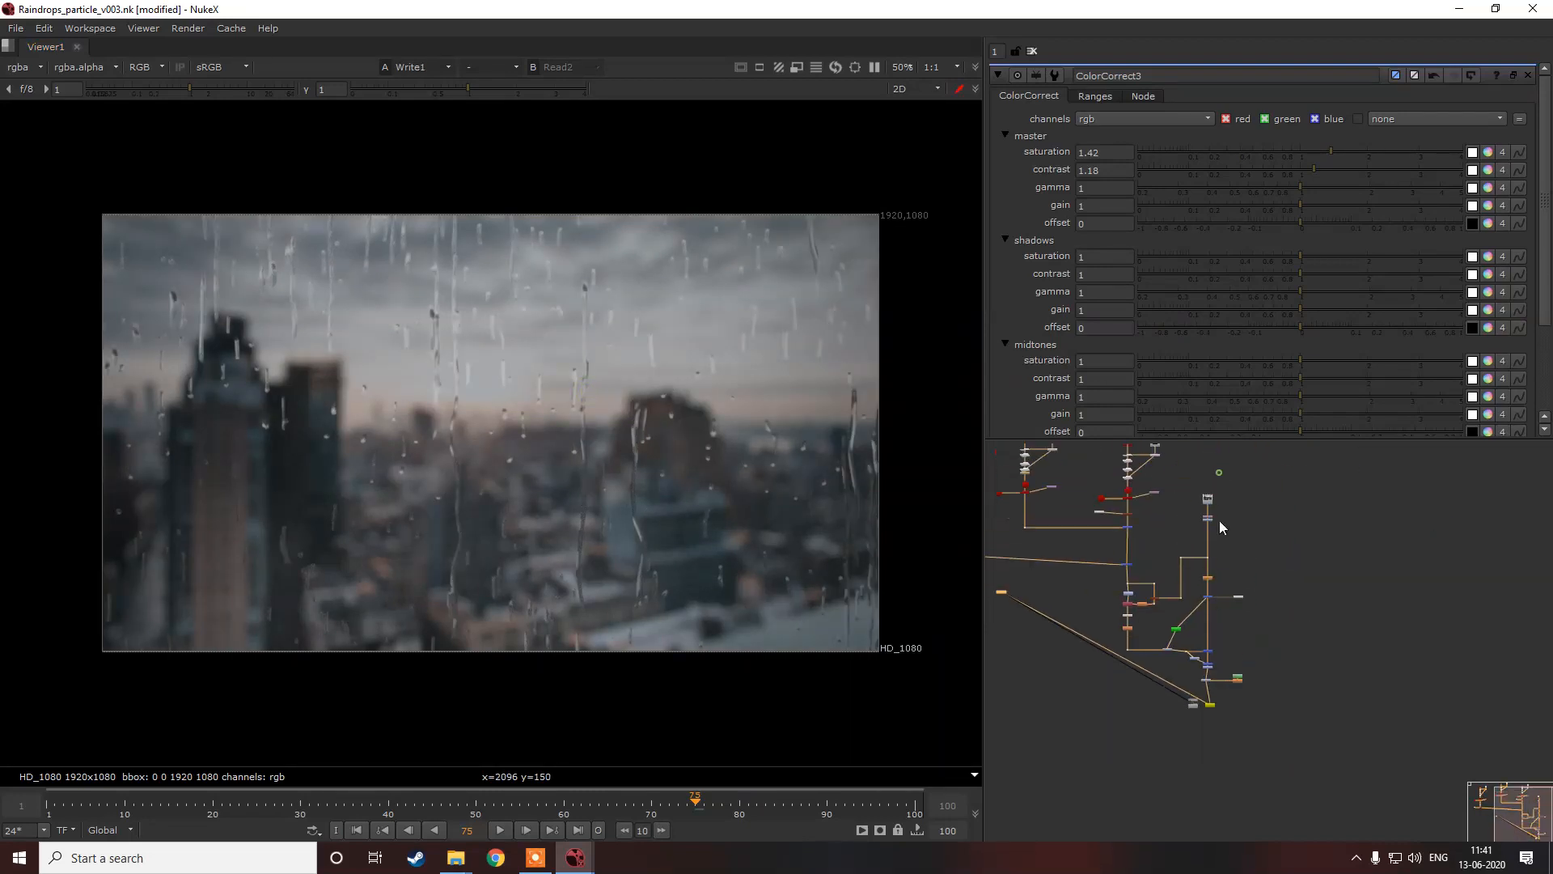
pyautogui.scroll(5, 1219, 522)
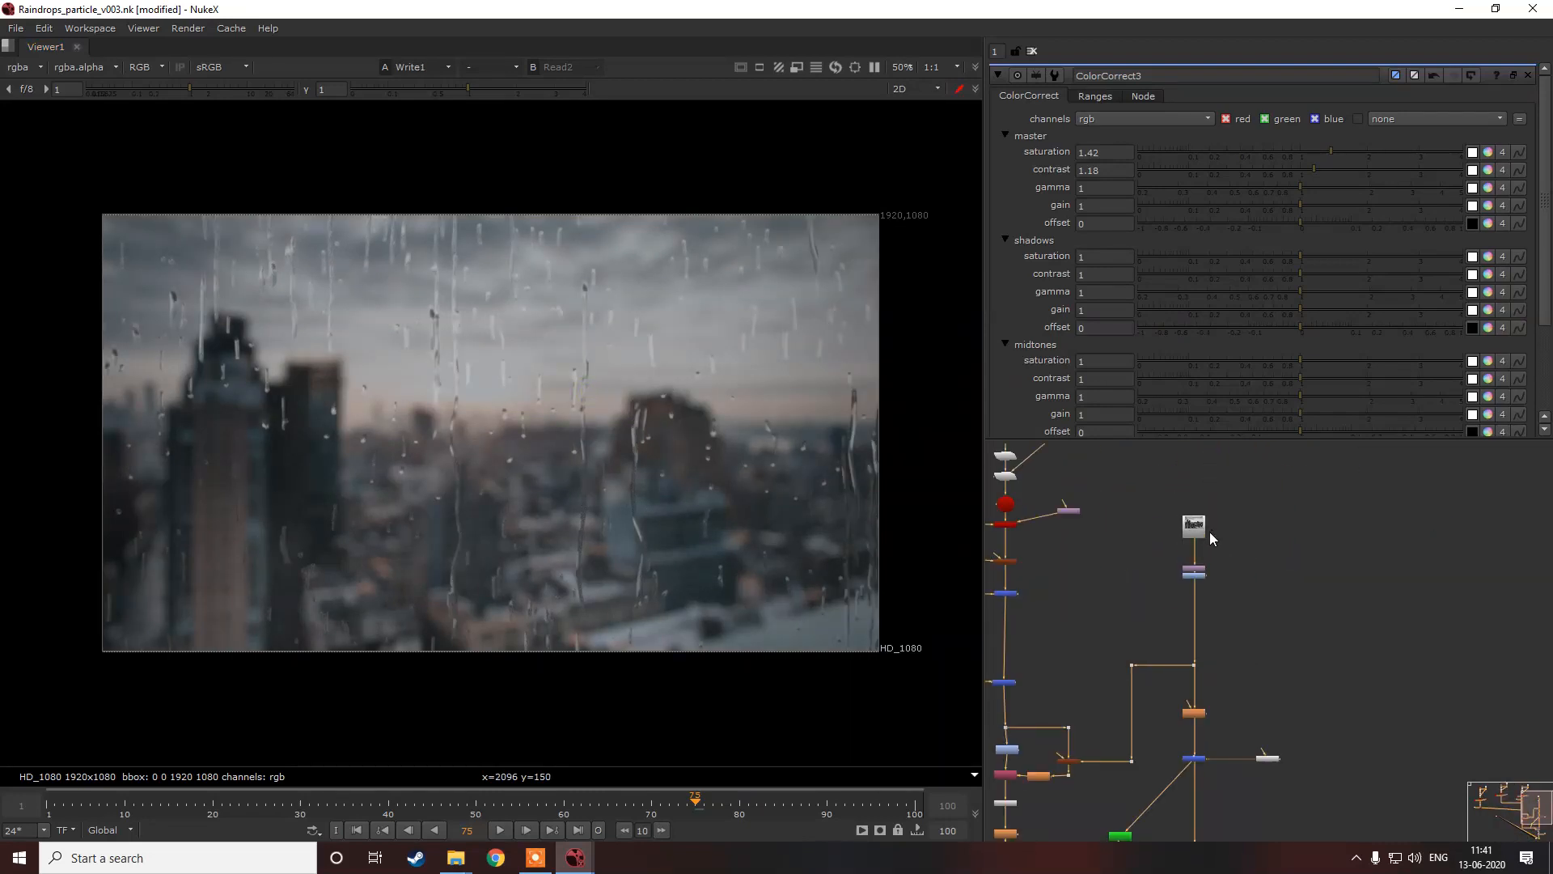
pyautogui.scroll(-6, 1212, 574)
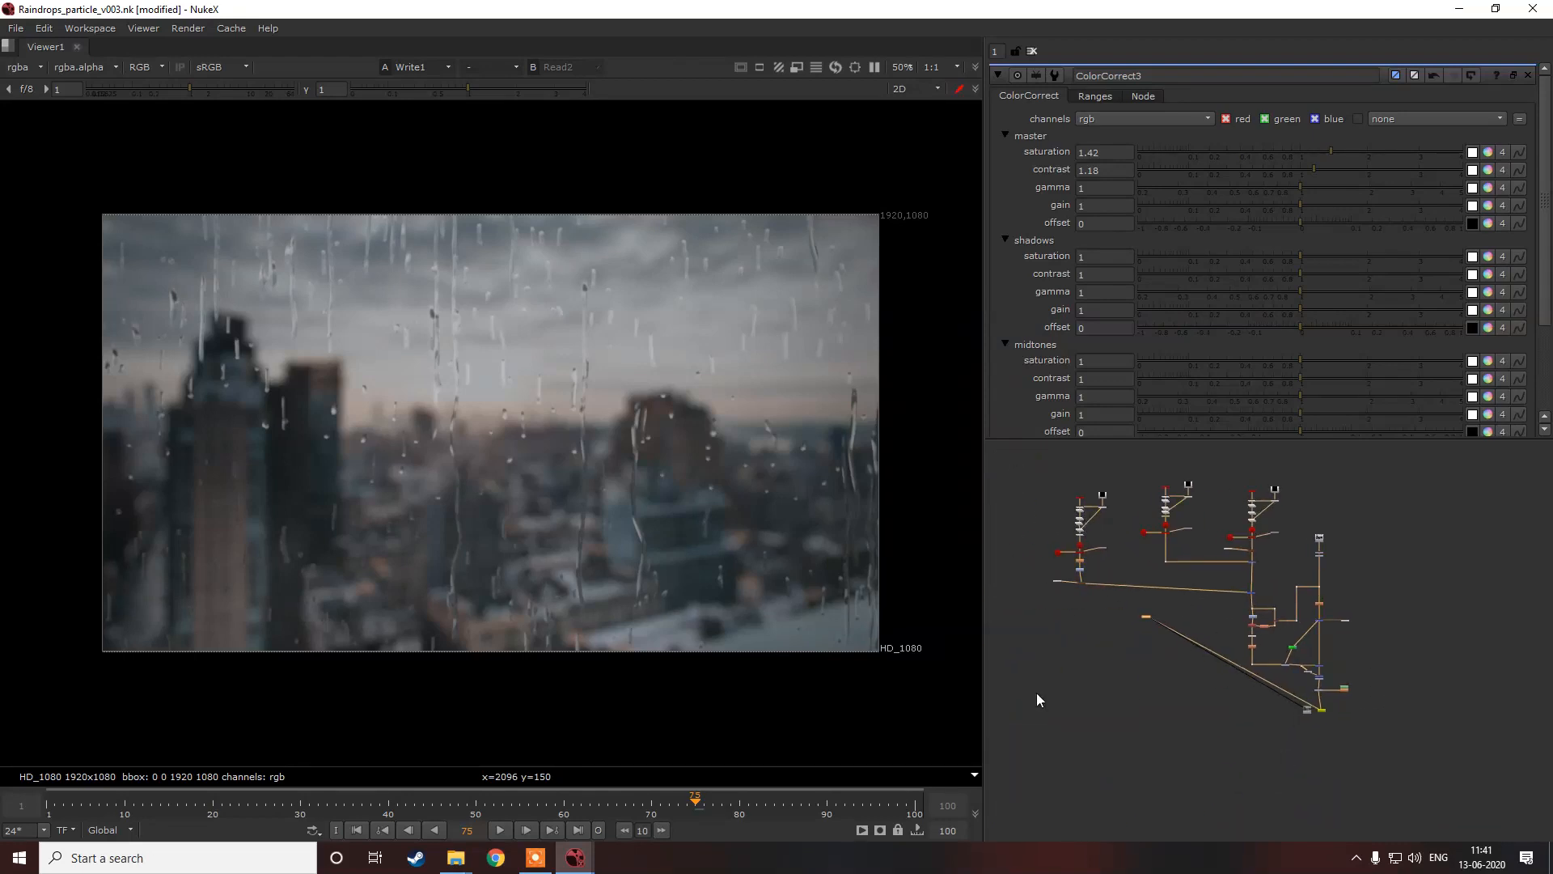
pyautogui.scroll(8, 1322, 537)
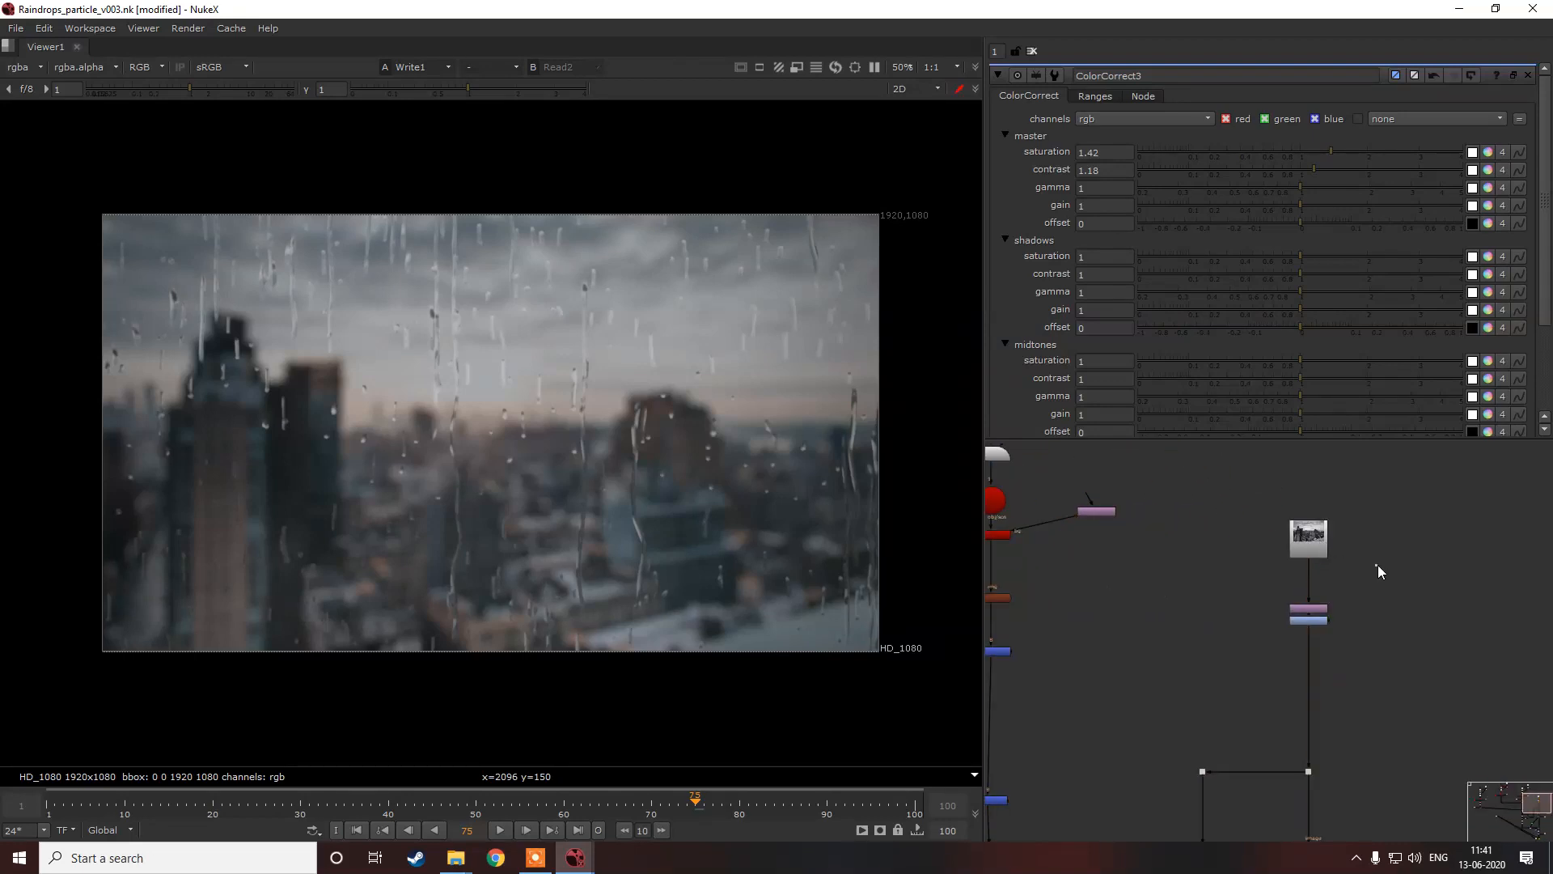
pyautogui.moveTo(1377, 610); pyautogui.dragTo(1283, 593, button='middle')
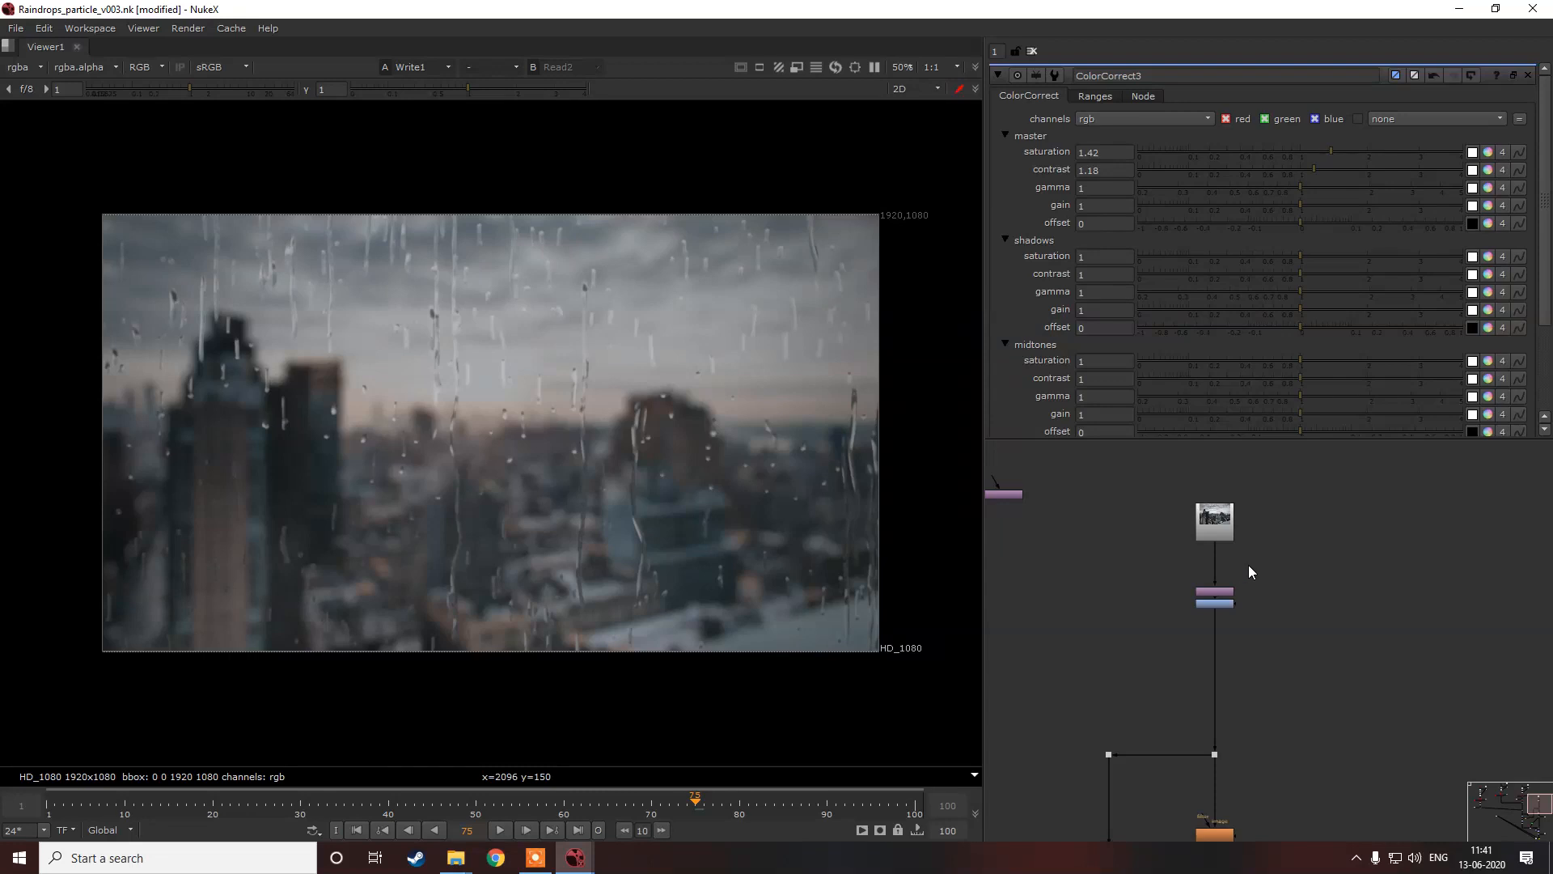
pyautogui.click(1220, 522)
pyautogui.press('r')
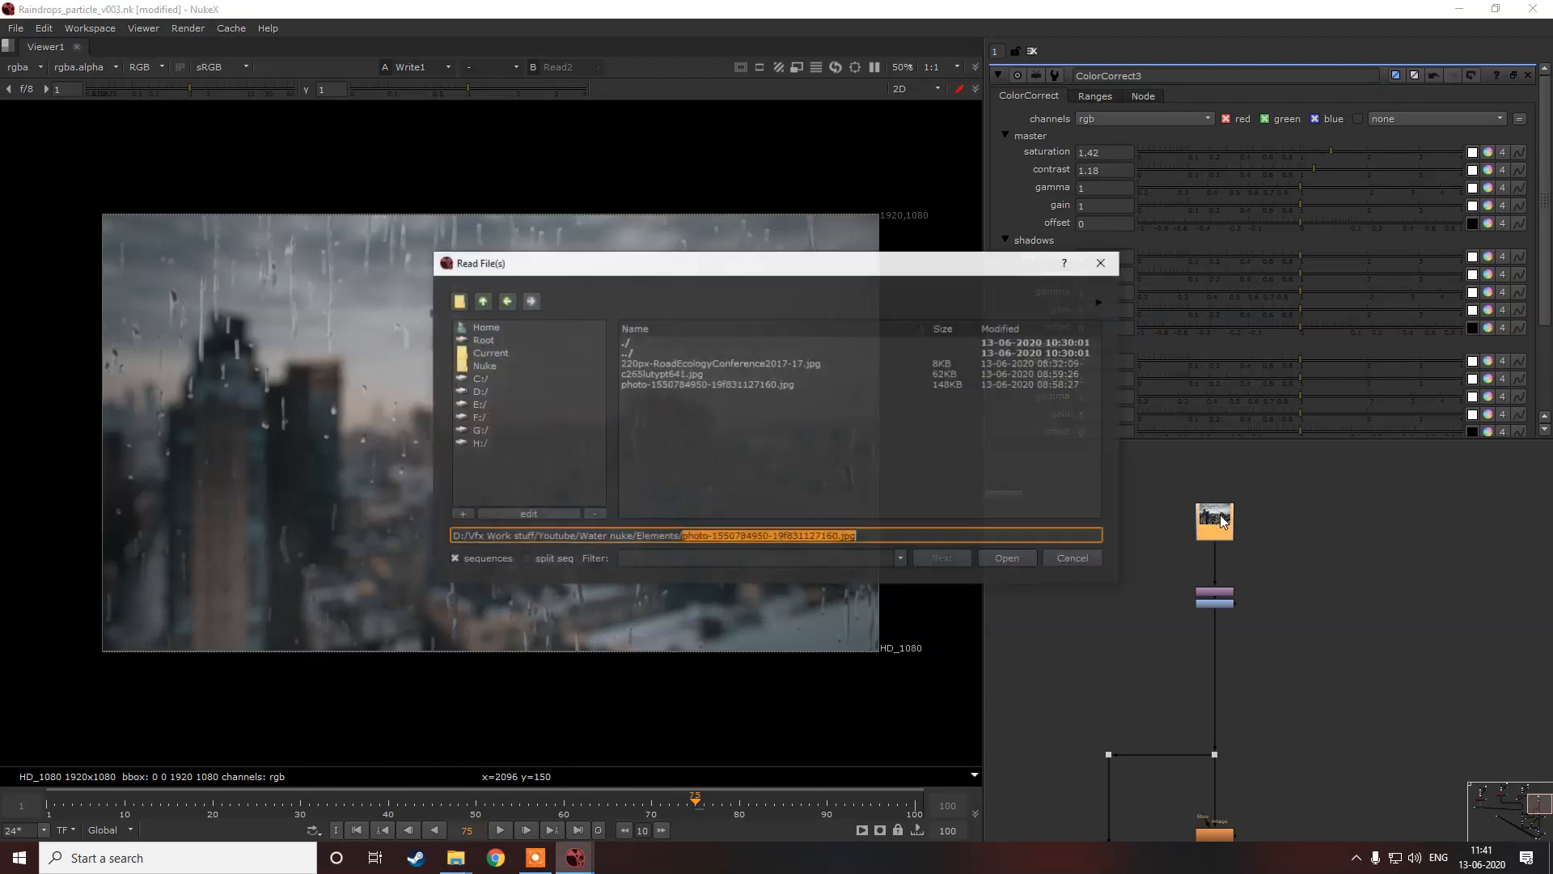
pyautogui.doubleClick(748, 385)
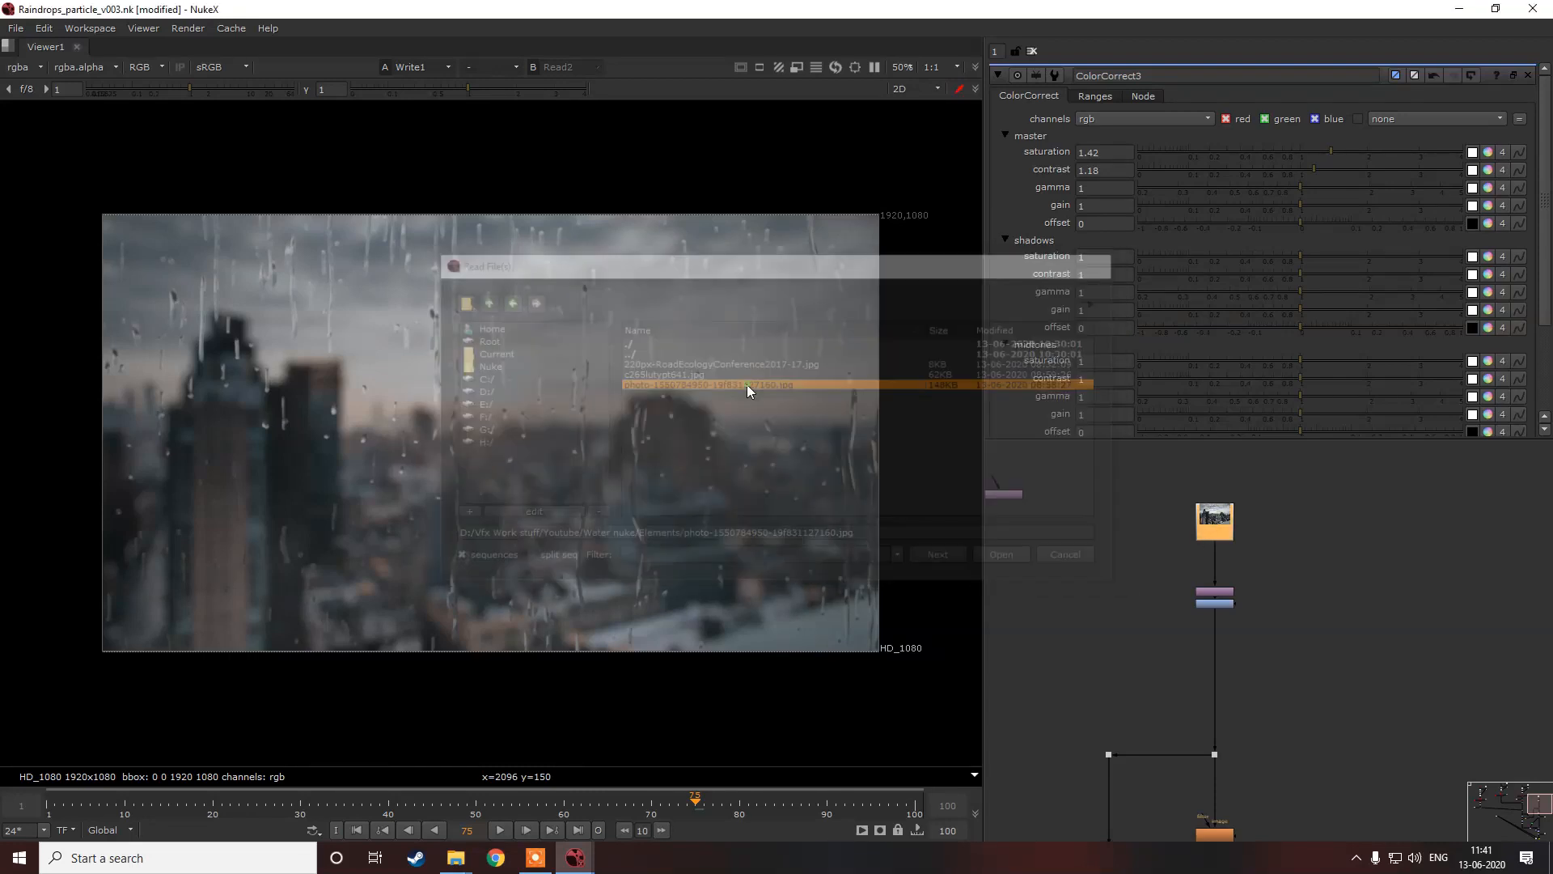
pyautogui.moveTo(1231, 520); pyautogui.dragTo(1327, 532)
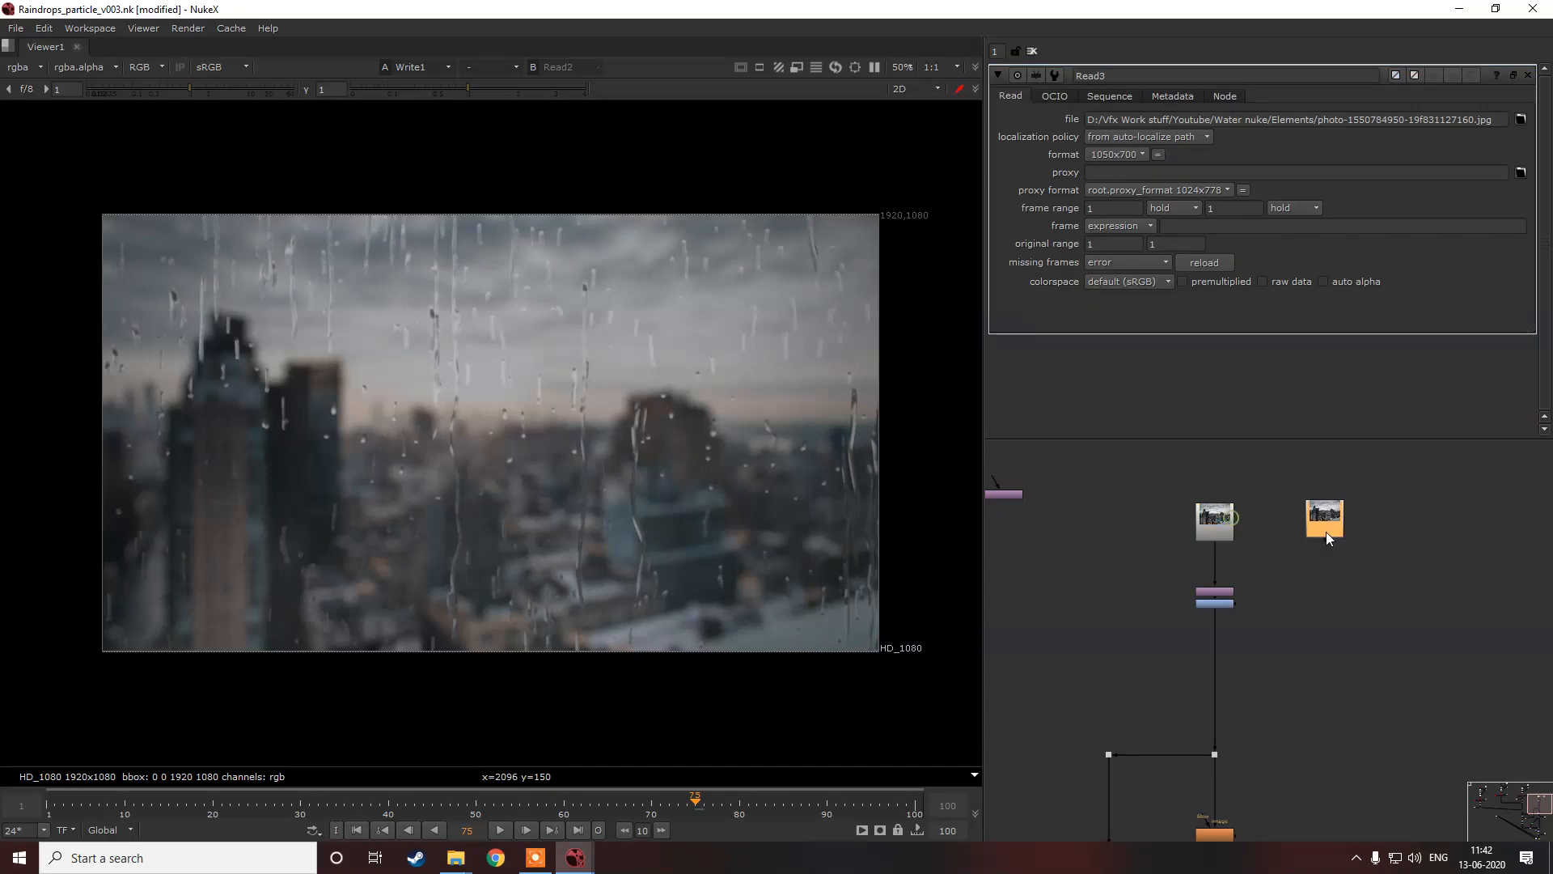
# Step: Import 220px-RoadEcologyConference2017-17.jpg and c265lutypt641.jpg together as new Read nodes
pyautogui.press('r')
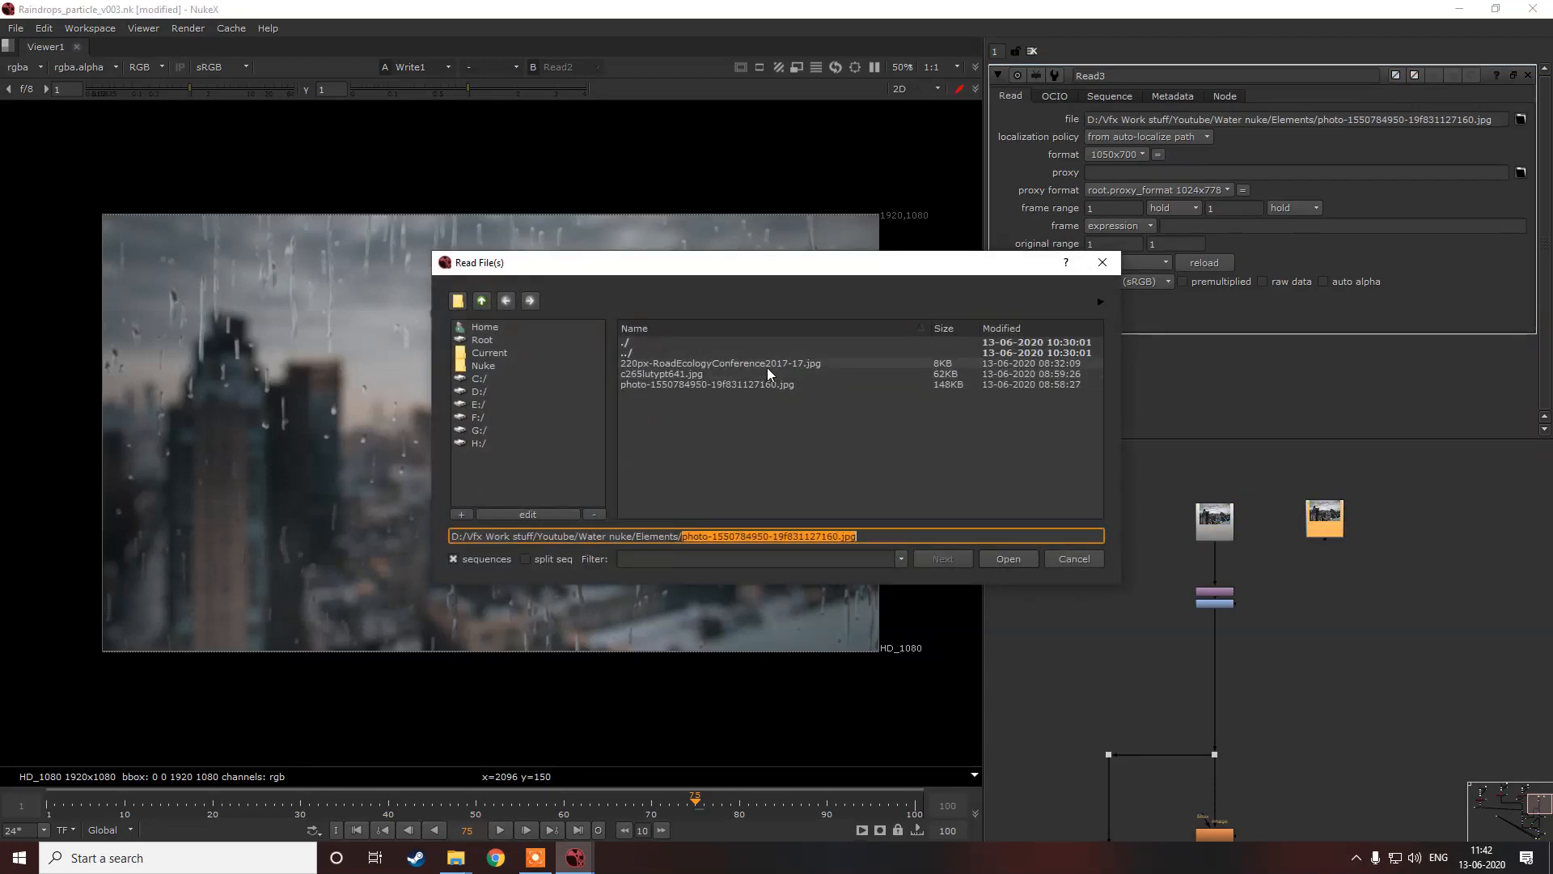
pyautogui.keyDown('shift'); pyautogui.click(768, 367); pyautogui.keyUp('shift')
pyautogui.click(769, 373)
pyautogui.click(770, 364)
pyautogui.keyDown('shift'); pyautogui.click(774, 372); pyautogui.keyUp('shift')
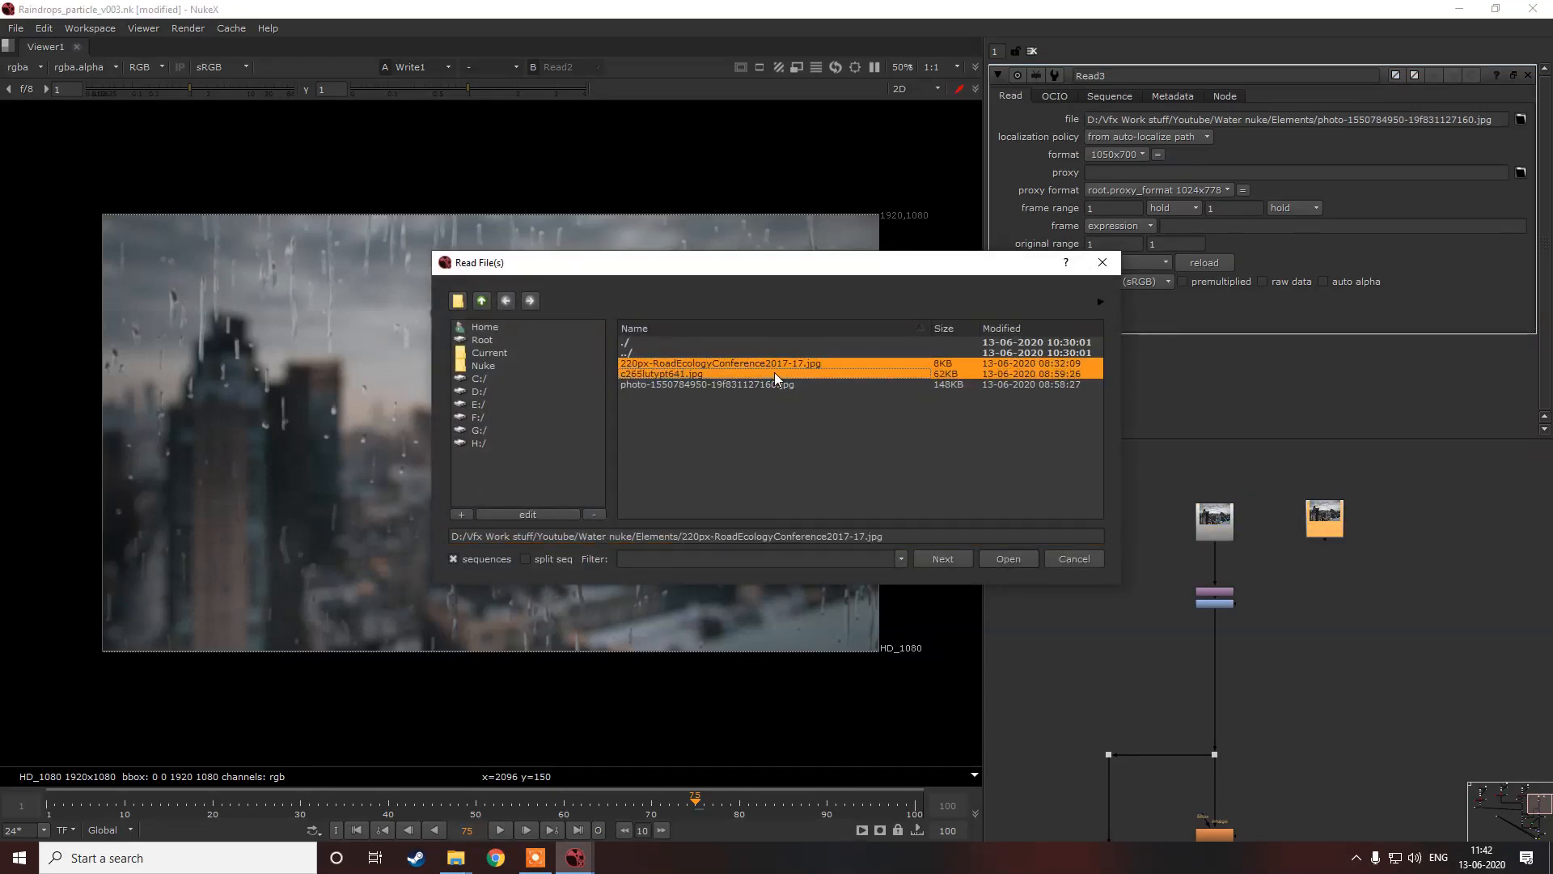
pyautogui.click(995, 558)
# Step: Try the road photo and the foggy skyline photo as the background source in place of the city photo
pyautogui.moveTo(1311, 529); pyautogui.dragTo(1131, 526)
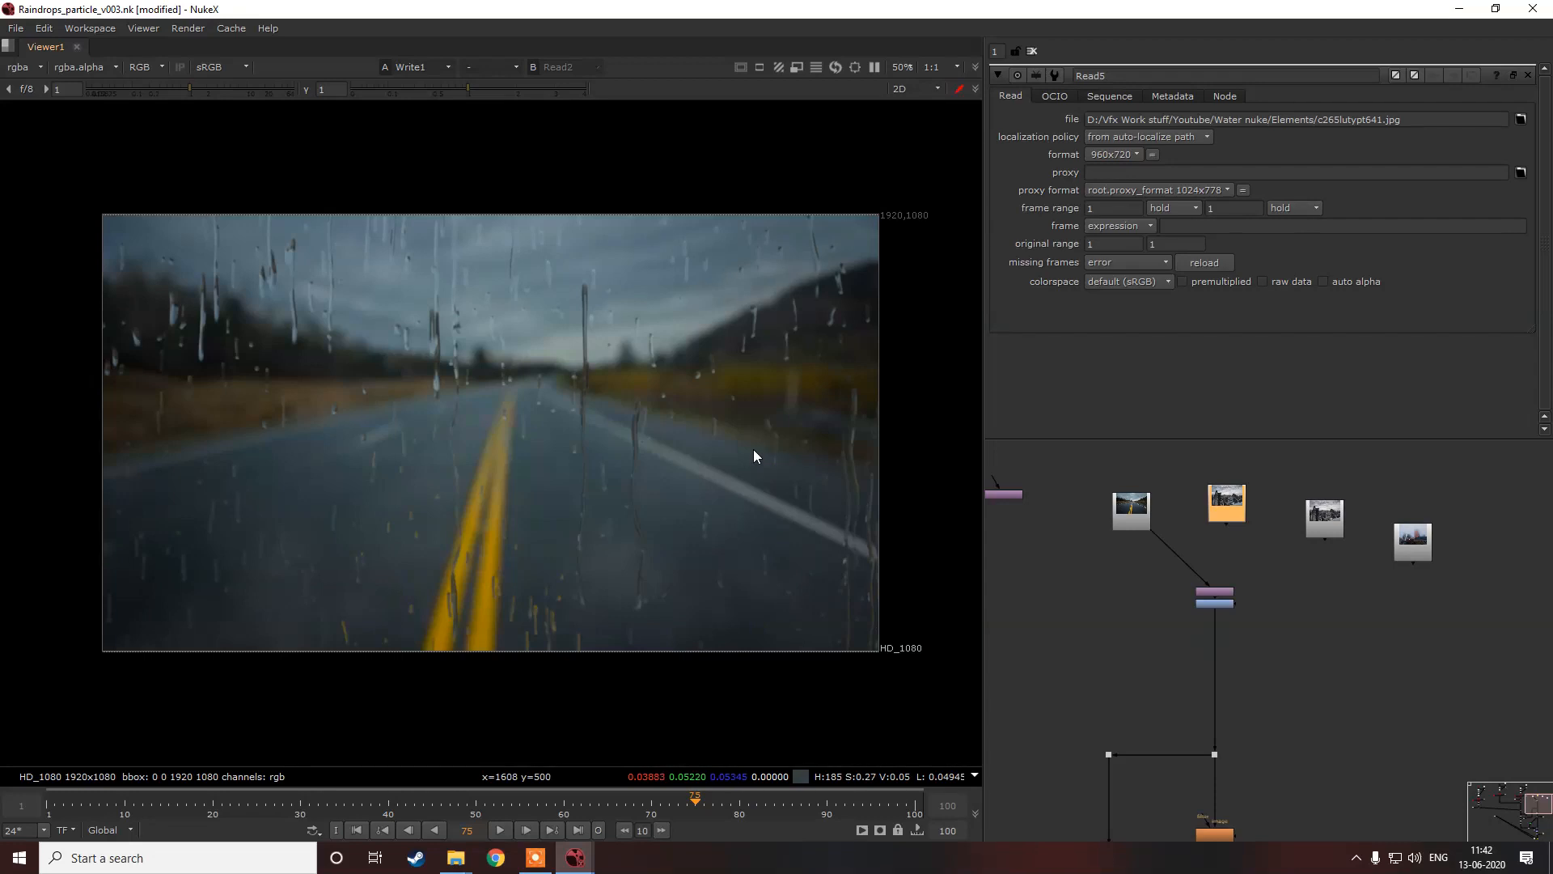
pyautogui.scroll(4, 1167, 546)
pyautogui.moveTo(1154, 527); pyautogui.dragTo(1361, 540)
pyautogui.scroll(-4, 1187, 553)
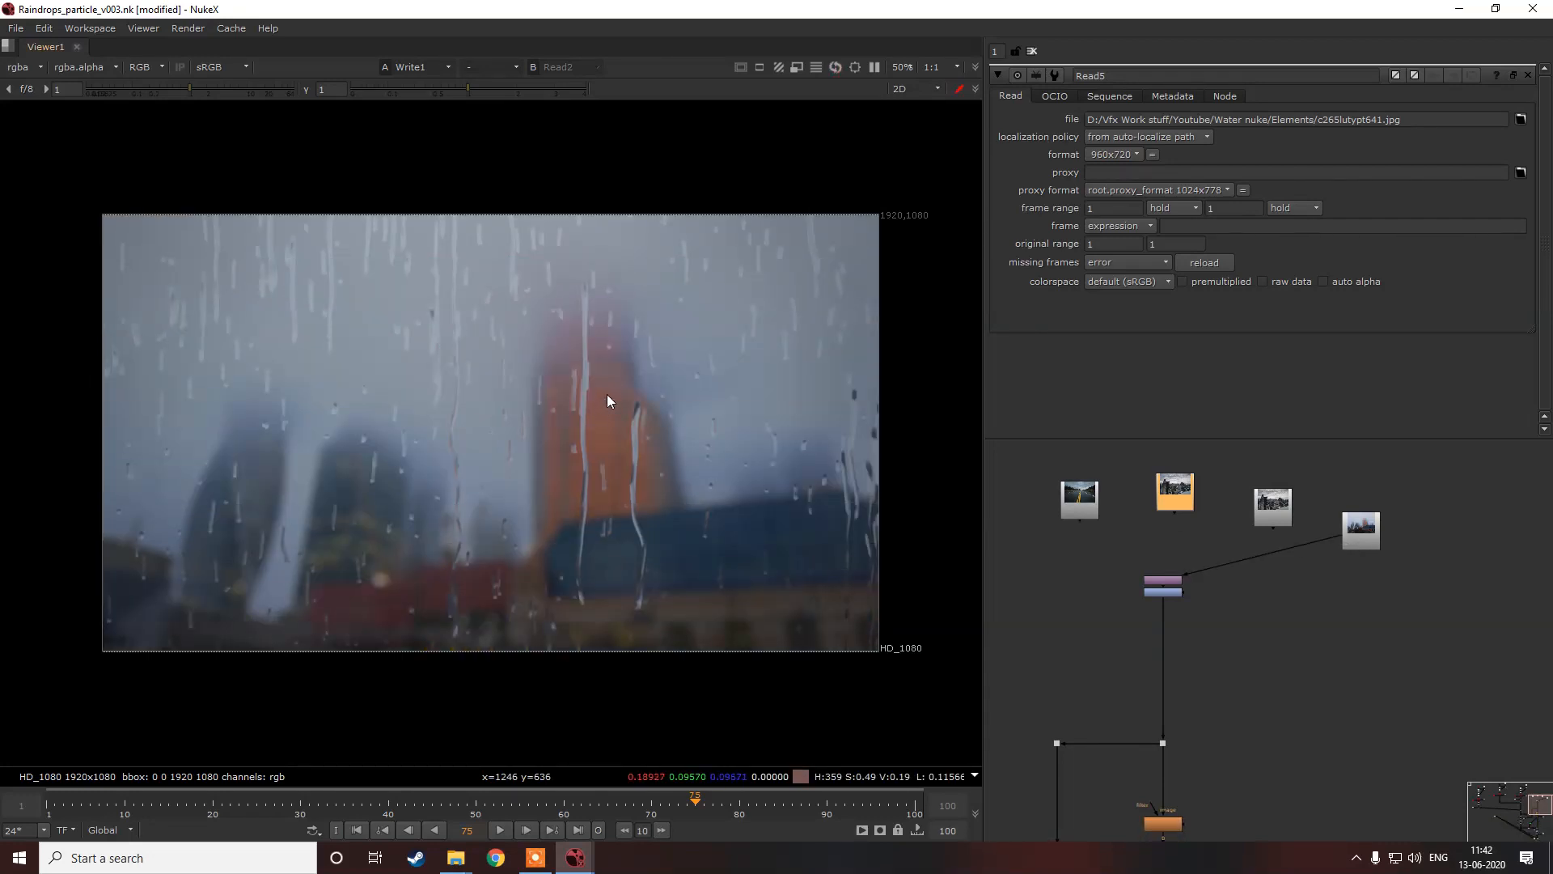
# Step: Disable the Grade1 node on the raindrop branch
pyautogui.scroll(-3, 1133, 482)
pyautogui.moveTo(1017, 796); pyautogui.dragTo(1092, 849)
pyautogui.press('d')
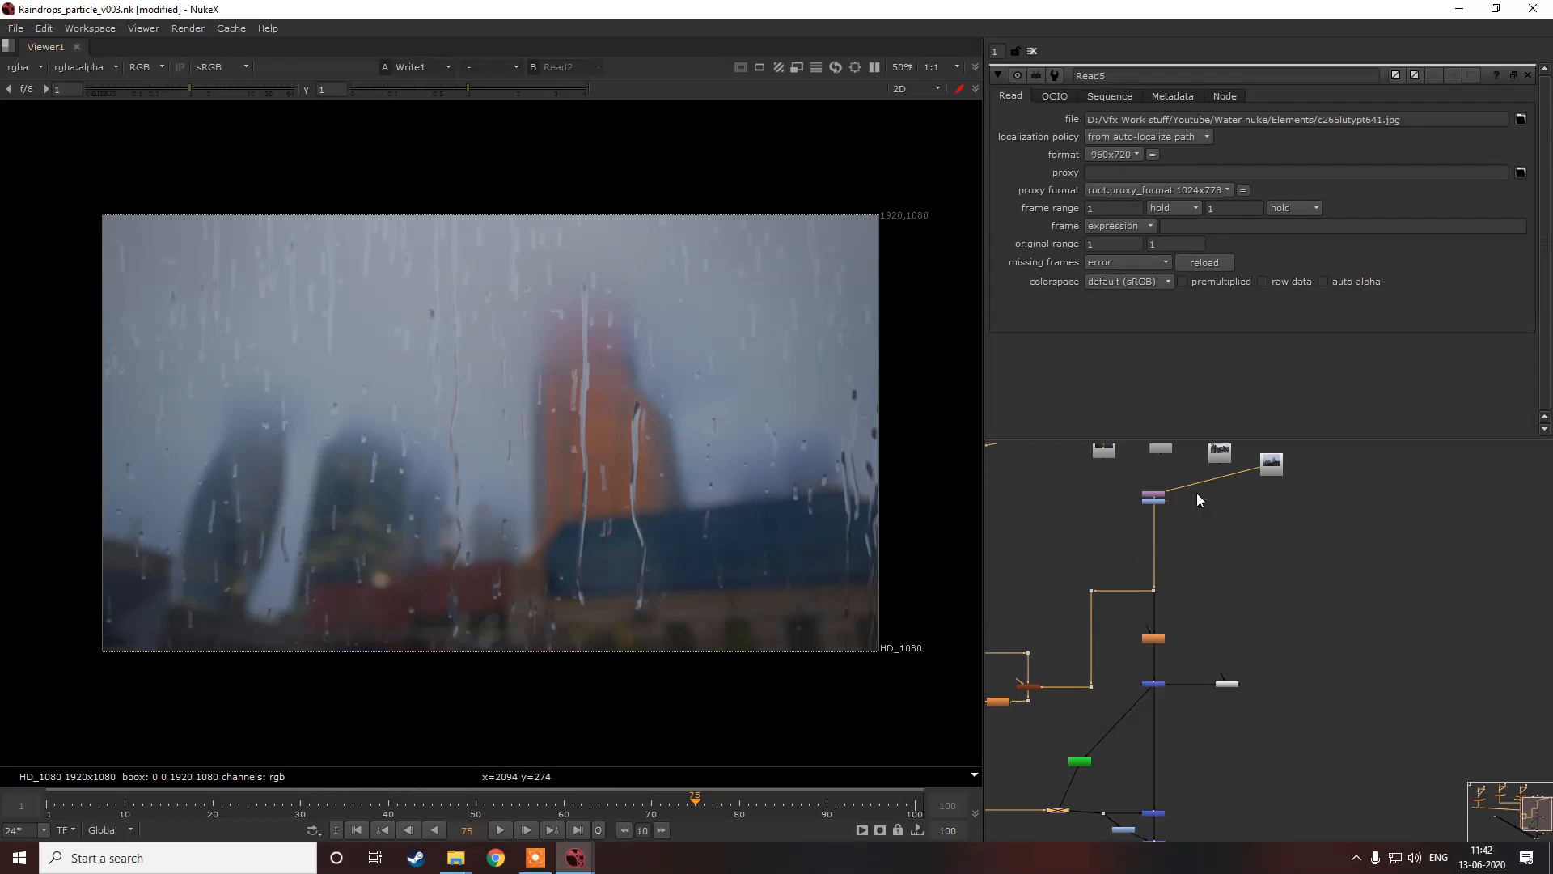
# Step: Reconnect the background chain's input to the original city photo's Read node
pyautogui.scroll(3, 1221, 482)
pyautogui.moveTo(1222, 483); pyautogui.dragTo(1221, 564, button='middle')
pyautogui.moveTo(1269, 545); pyautogui.dragTo(1118, 495)
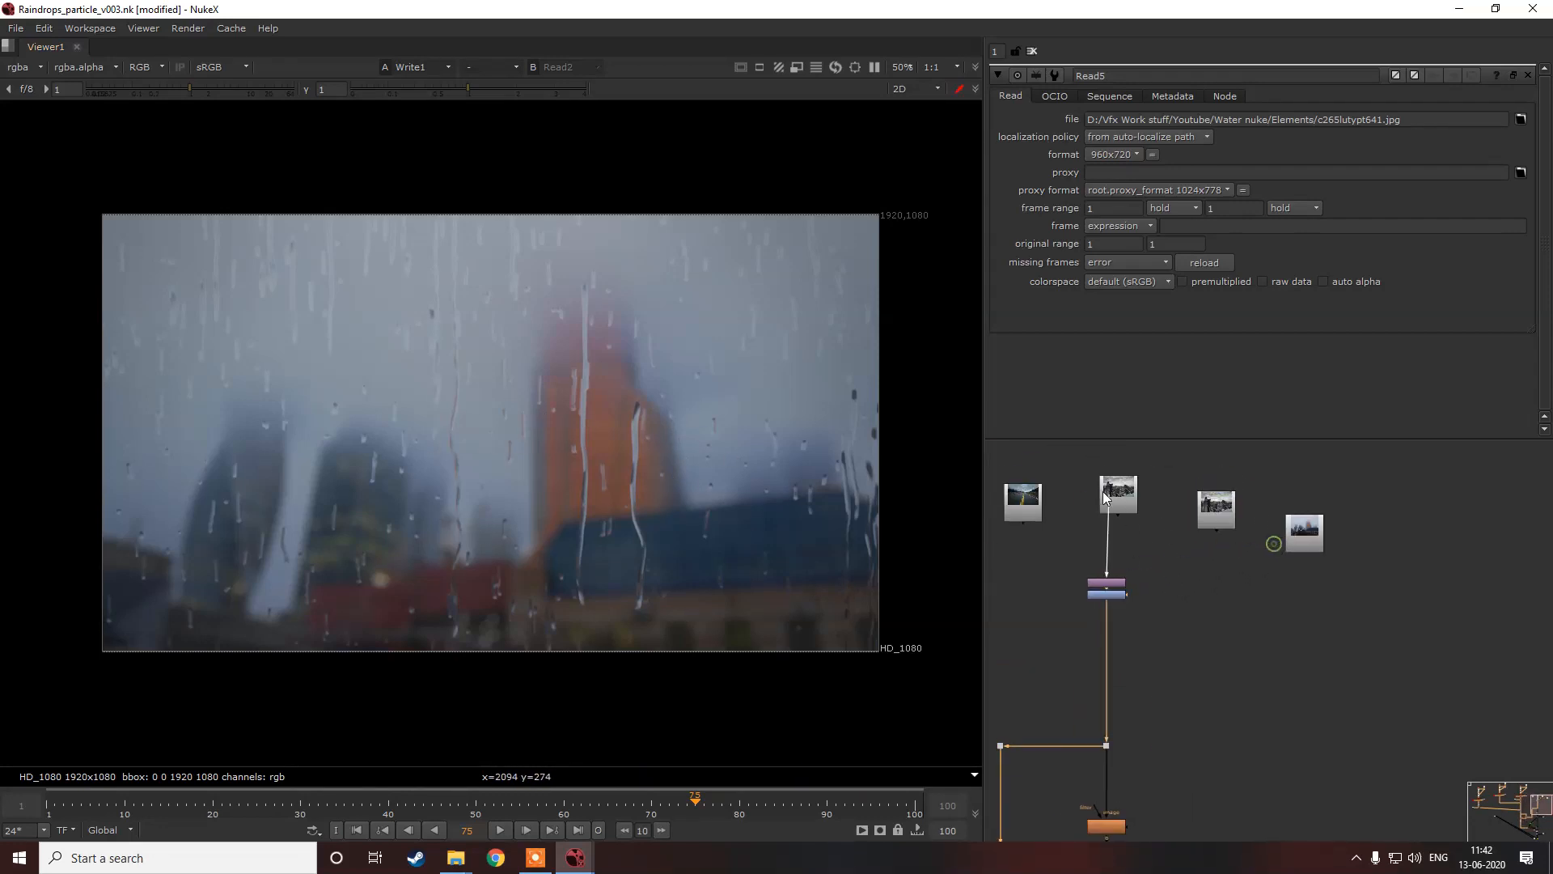
pyautogui.scroll(-5, 1158, 560)
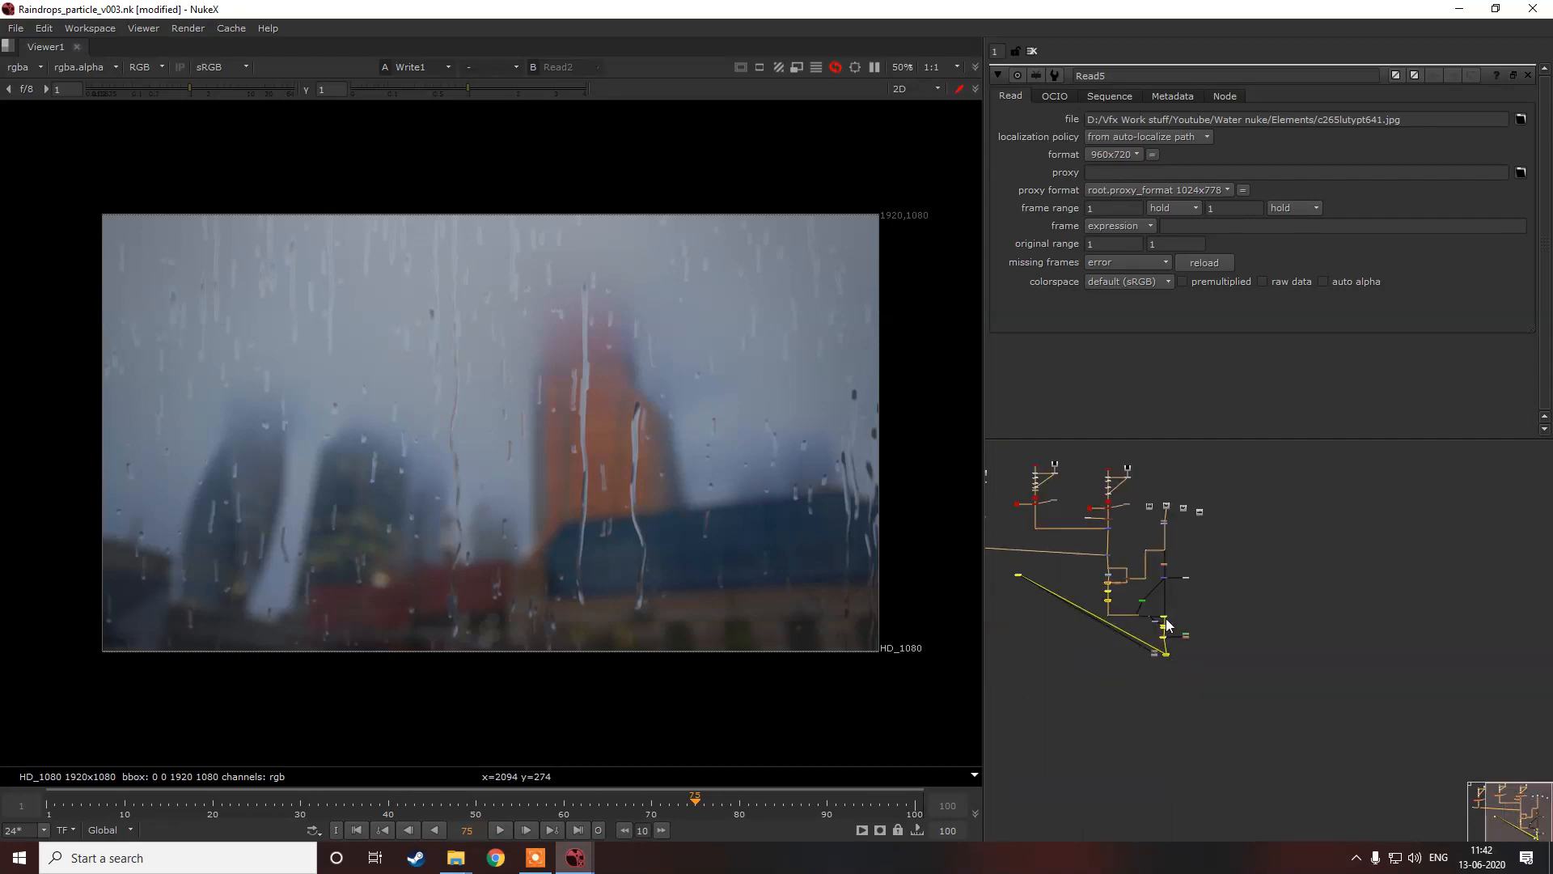
pyautogui.scroll(5, 1166, 618)
pyautogui.click(1055, 649)
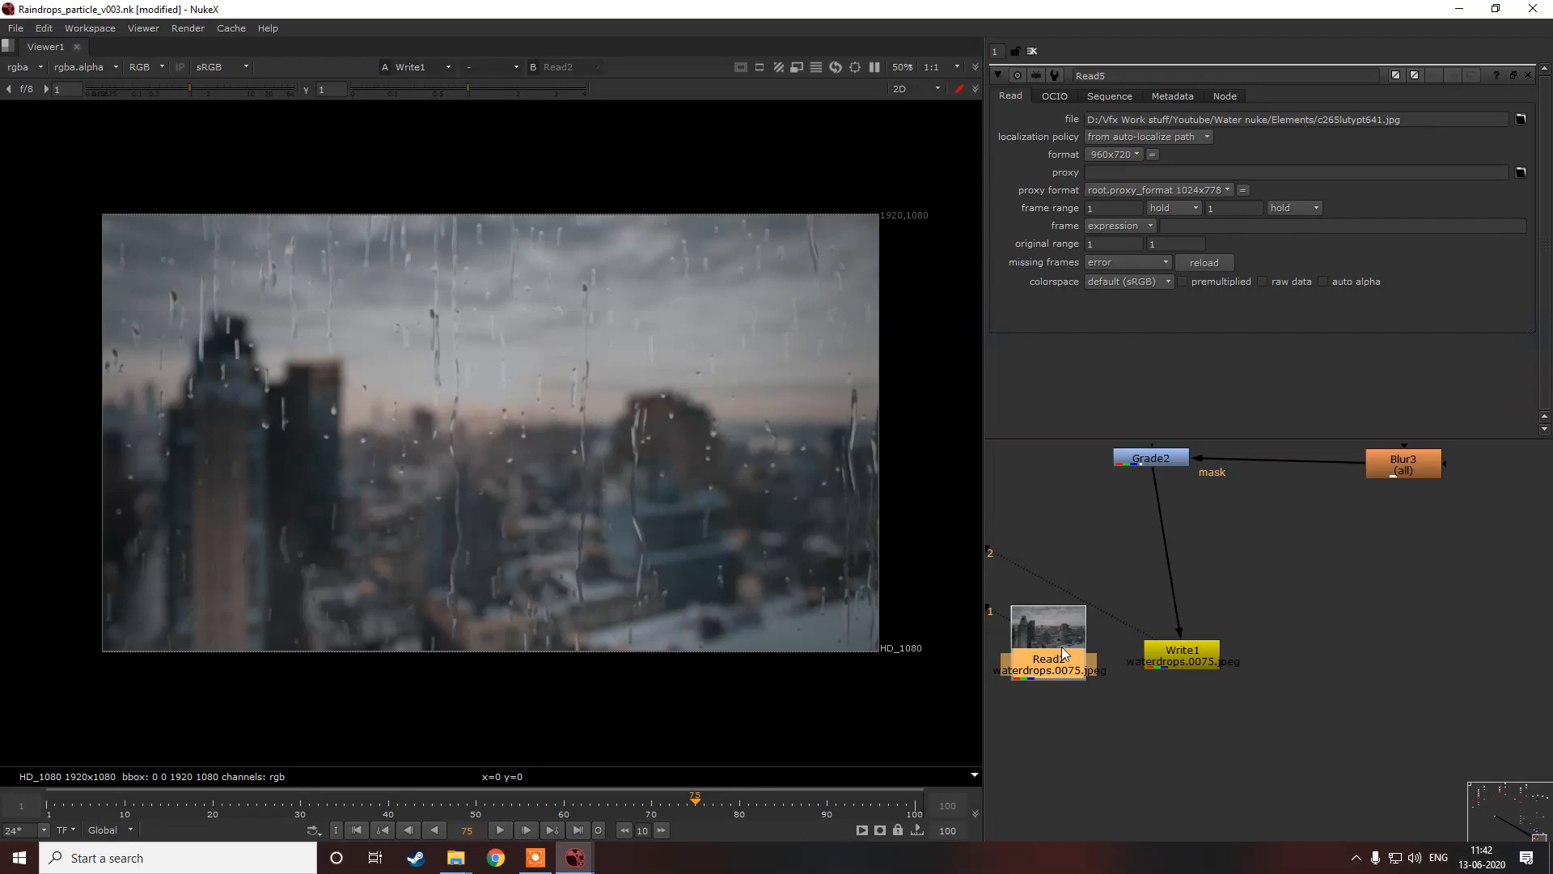
pyautogui.click(1355, 857)
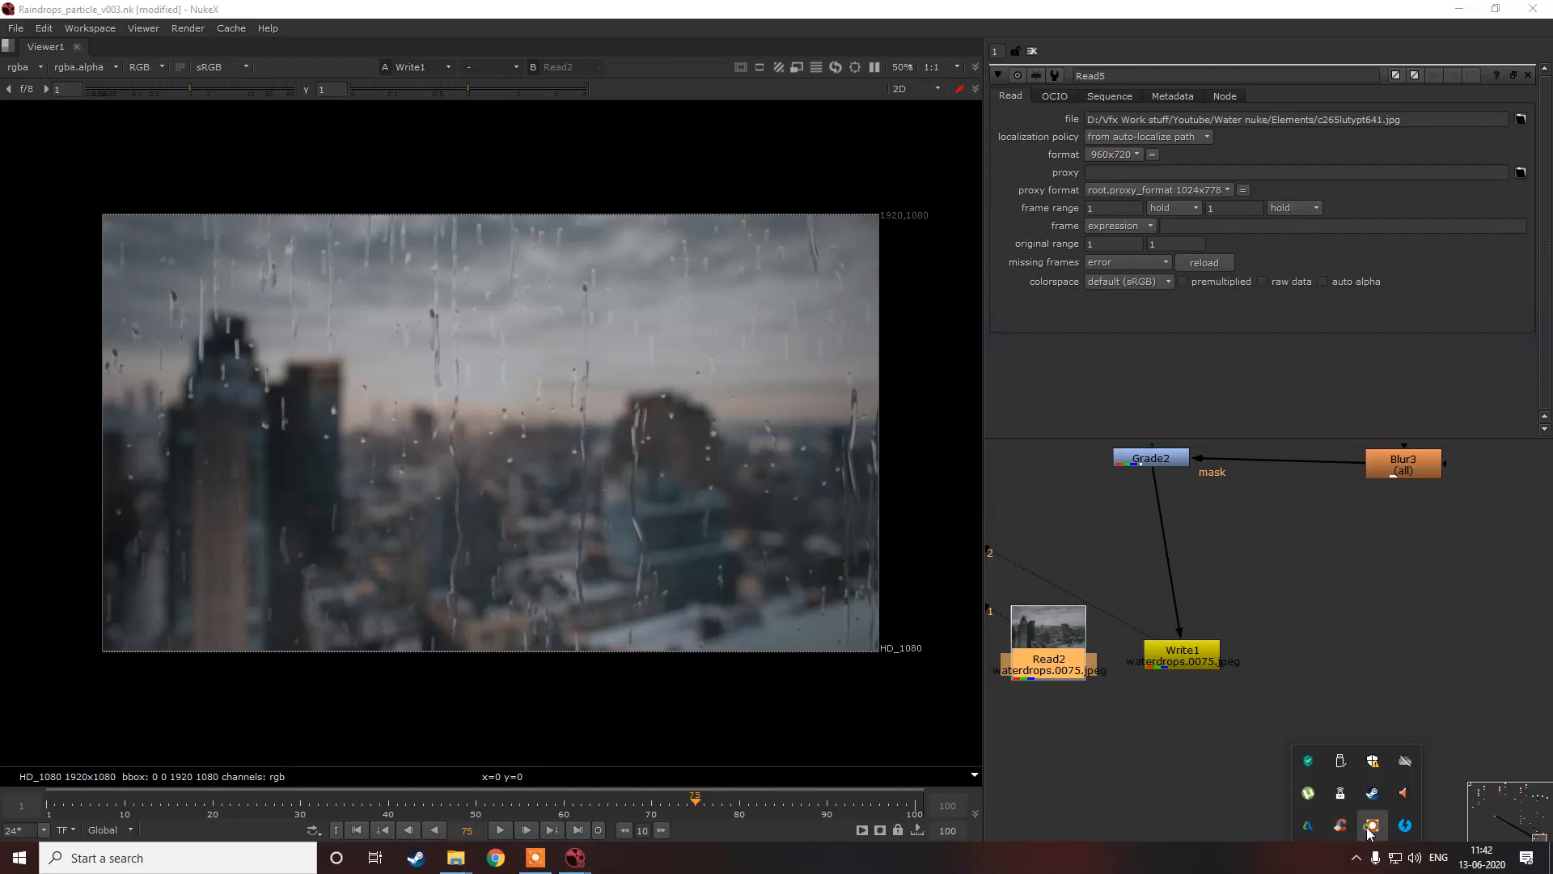